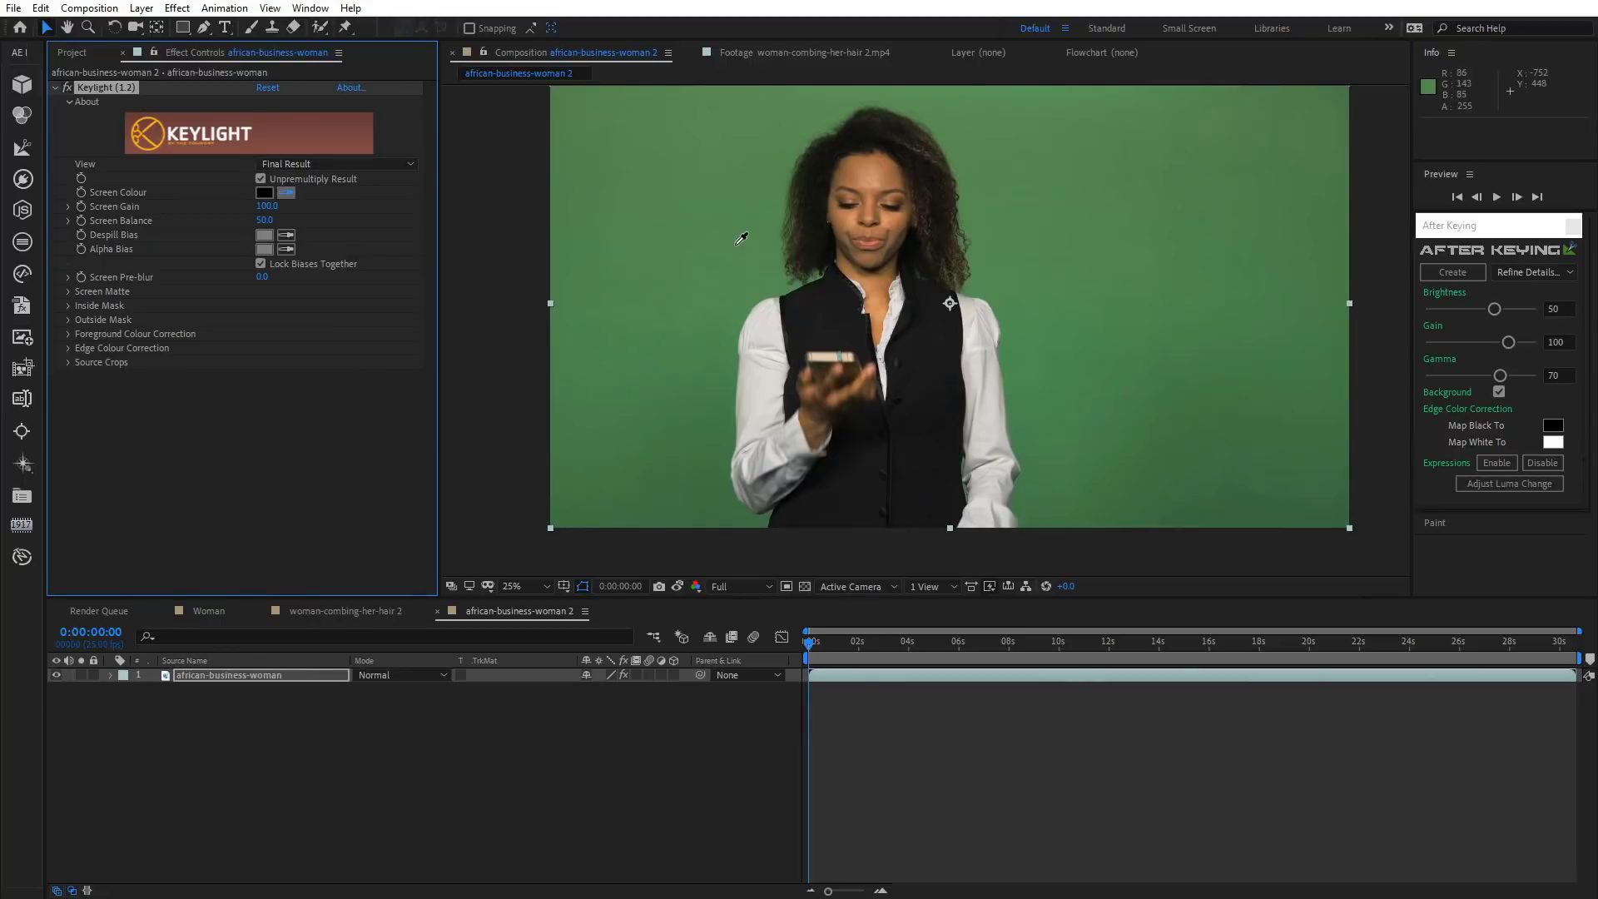
Sample the green background as Keylight's Screen Colour and show the alpha channel of the composition.
{"action": "left_click", "coordinate": [736, 282]}
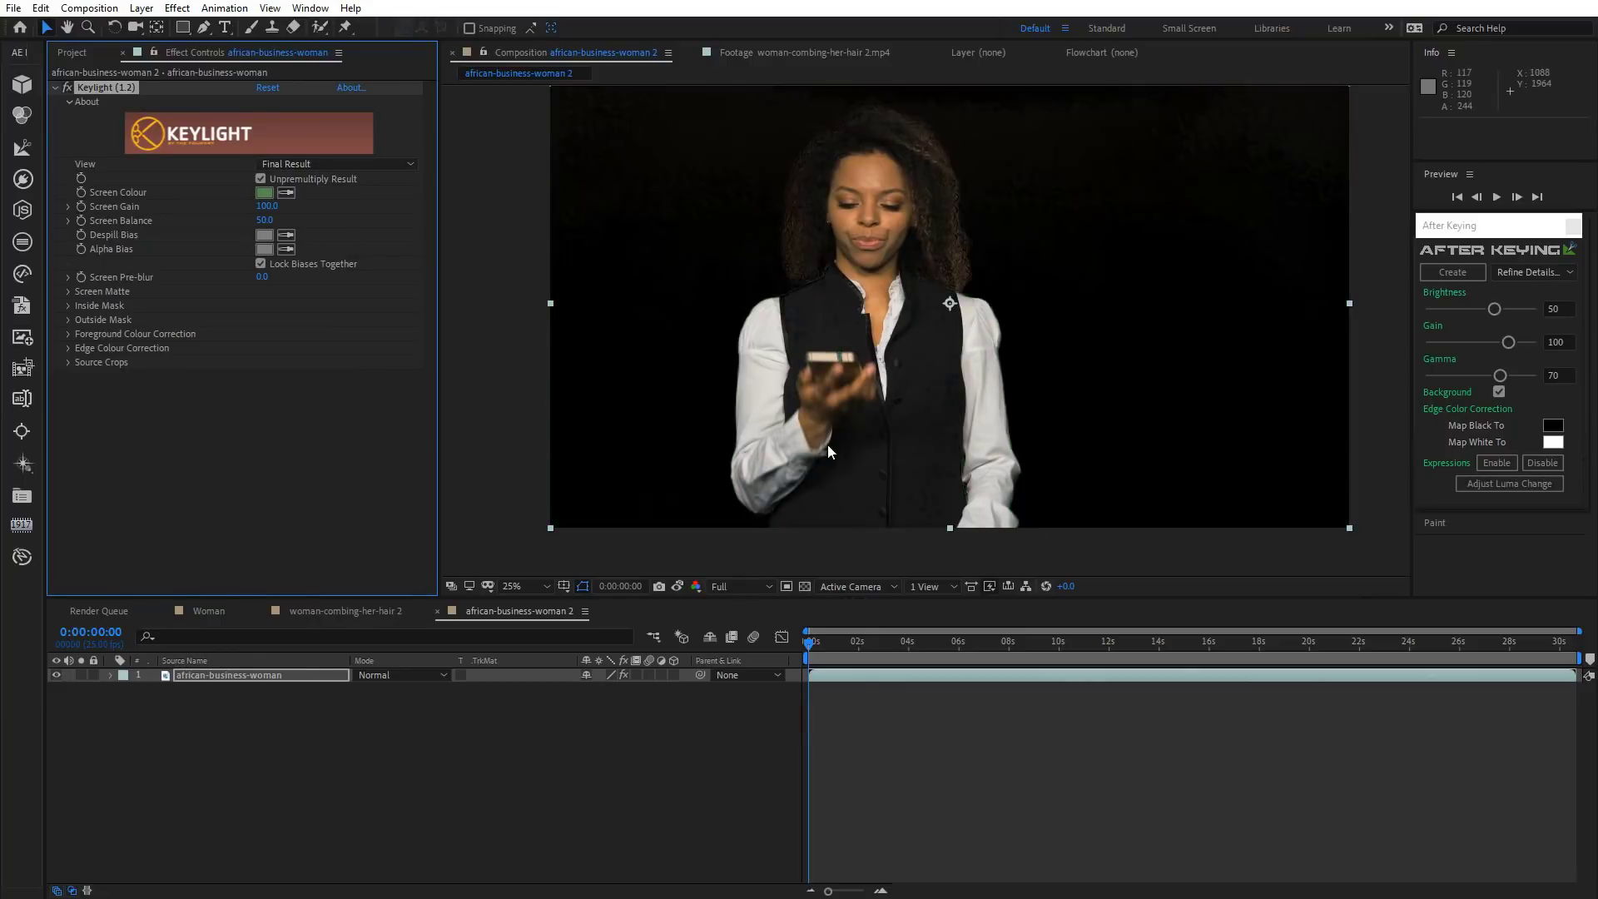
{"action": "scroll", "coordinate": [845, 457], "scroll_direction": "up", "scroll_amount": 2}
{"action": "left_click_drag", "start_coordinate": [860, 318], "coordinate": [853, 159]}
{"action": "left_click", "coordinate": [696, 586]}
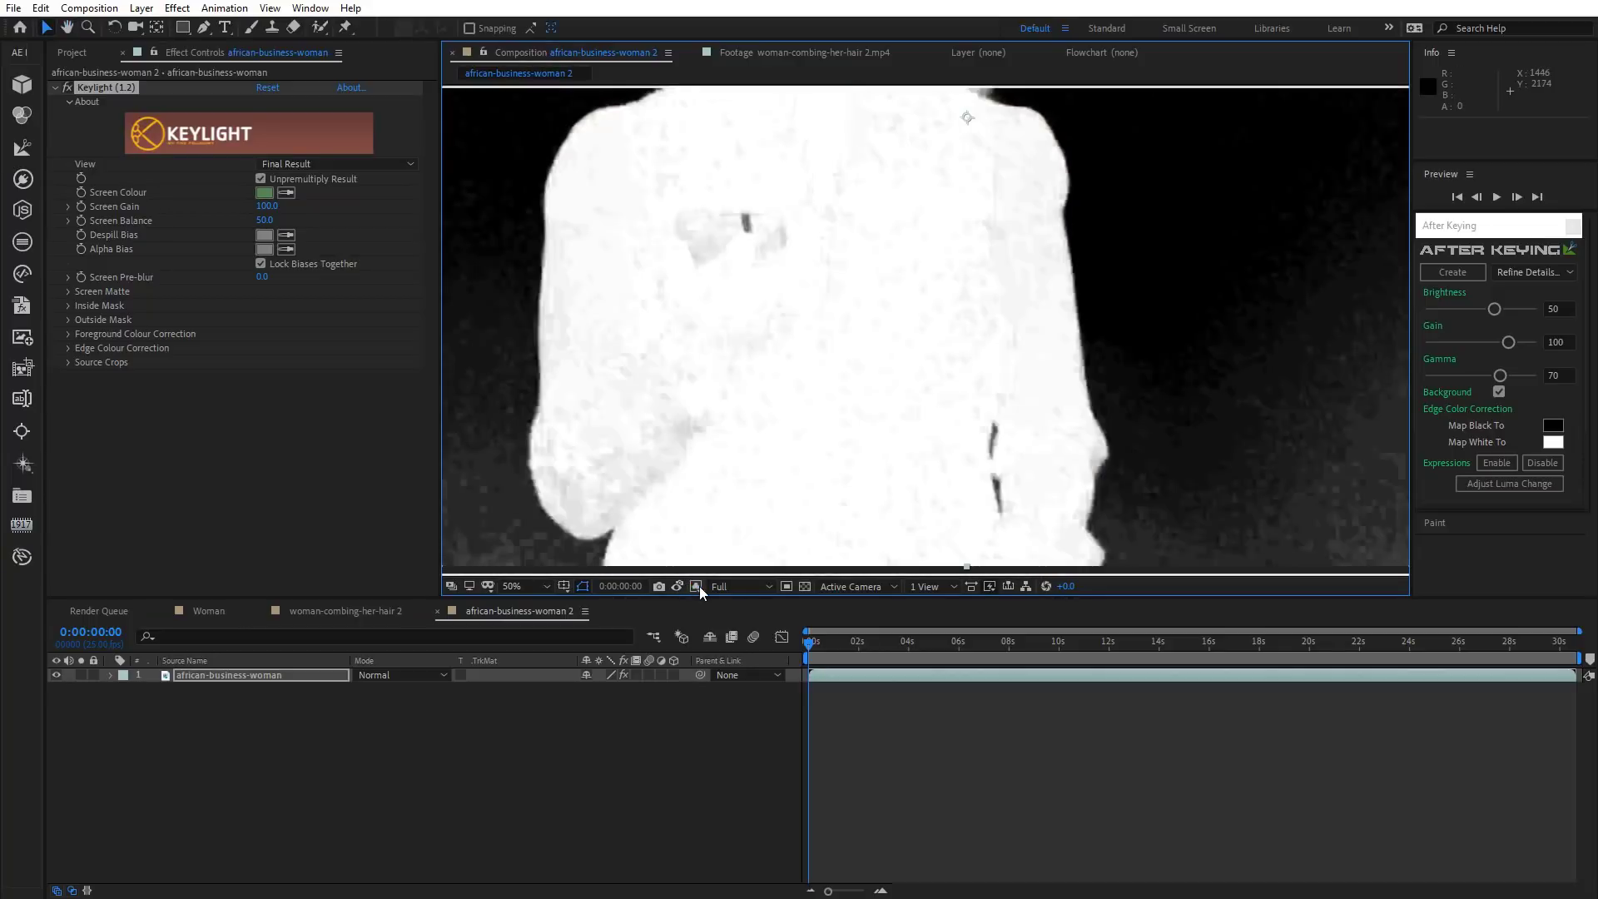
In Keylight's Screen Matte settings, set Clip White to 85 and Clip Black to 15.
{"action": "left_click", "coordinate": [70, 292]}
{"action": "left_click", "coordinate": [269, 320]}
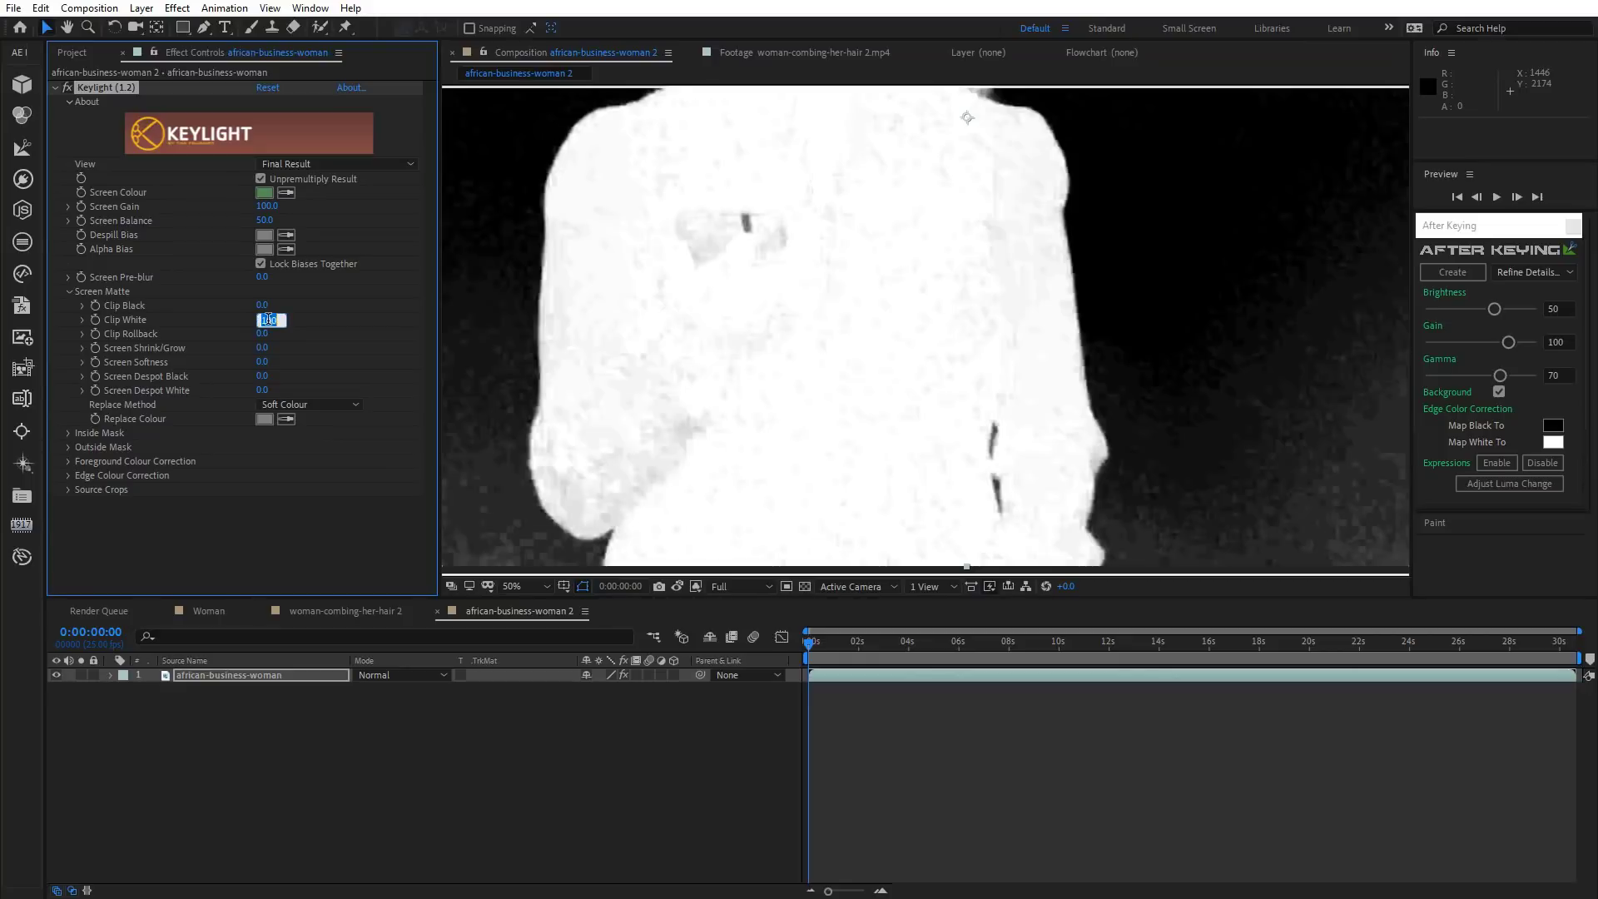
{"action": "key", "text": "Return"}
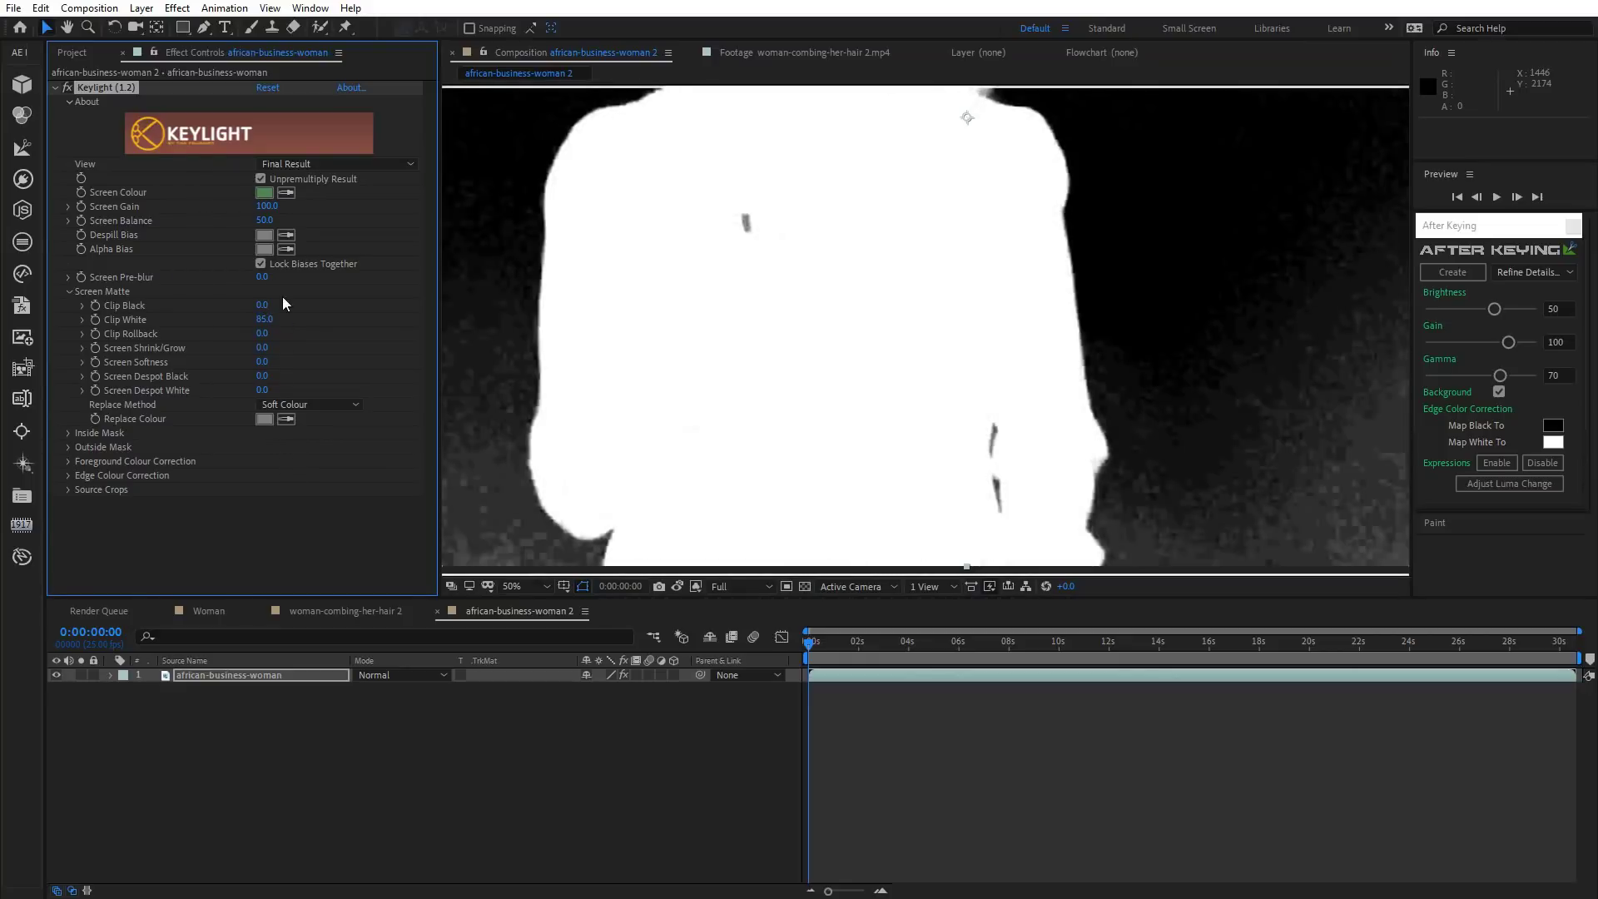
{"action": "left_click", "coordinate": [262, 306]}
{"action": "key", "text": "Return"}
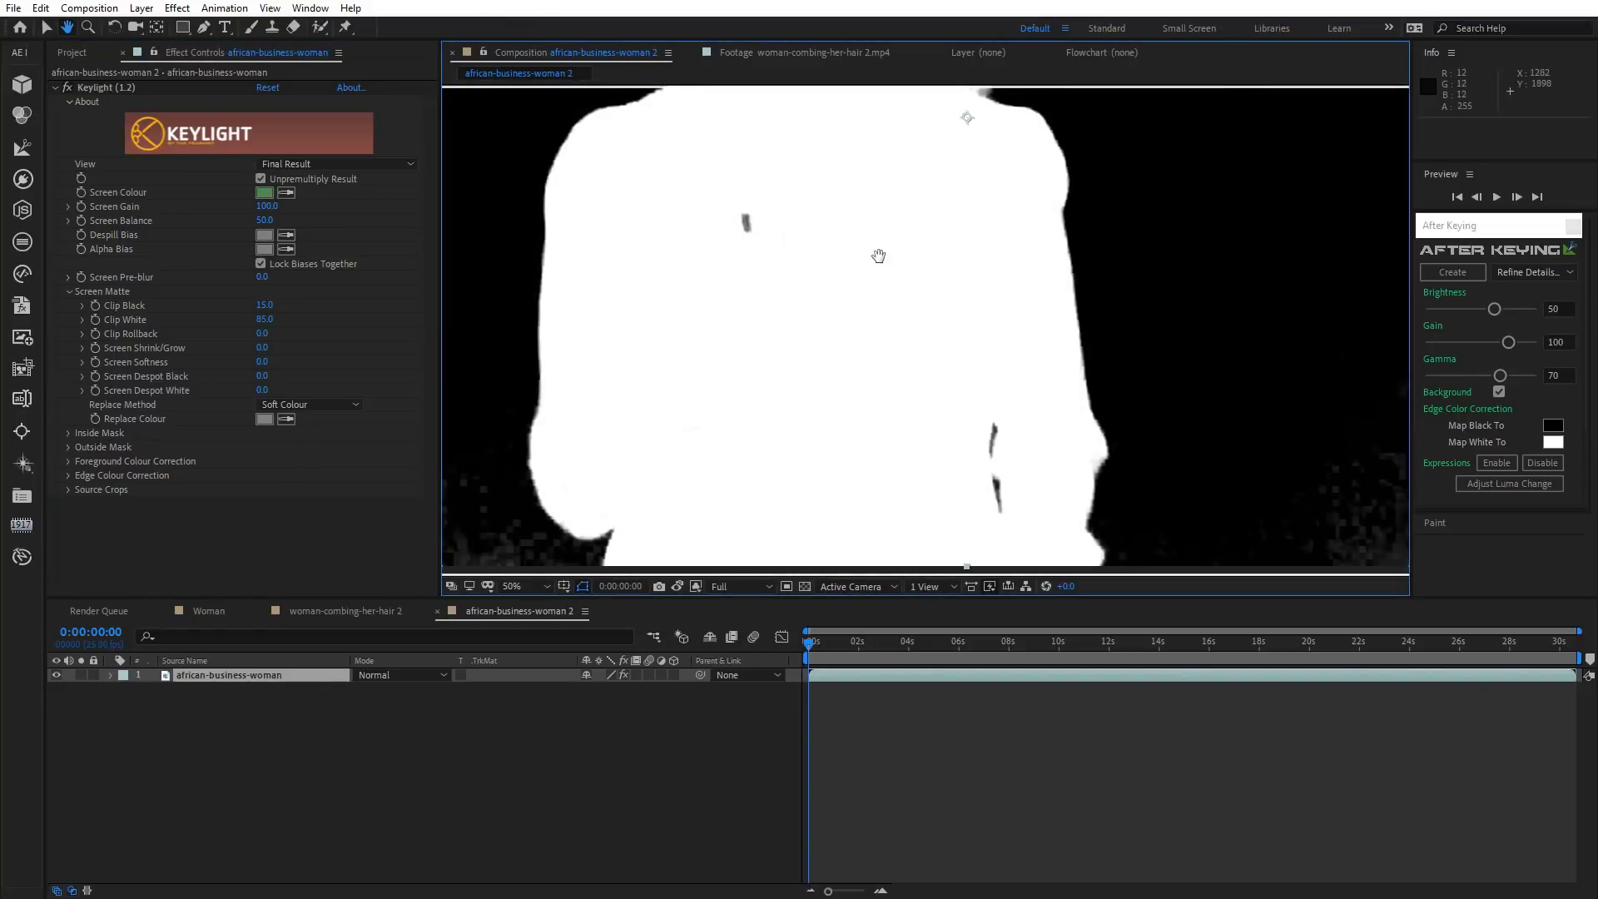
Raise Keylight's Clip Black to 20 and return the composition from the alpha channel to the colour view.
{"action": "left_click", "coordinate": [266, 305]}
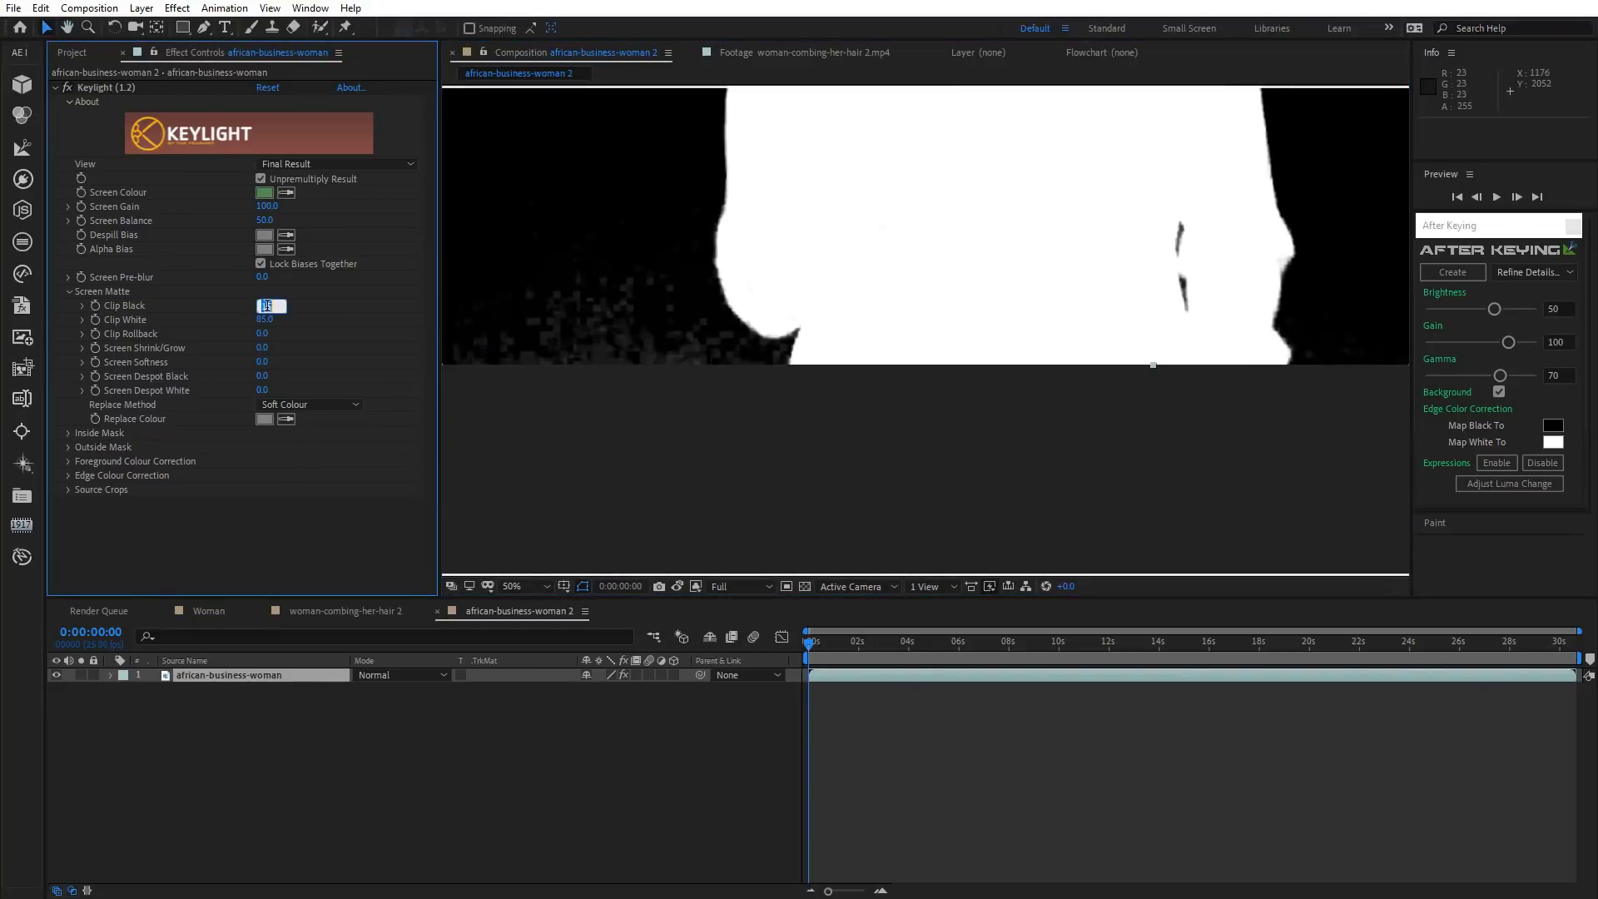
{"action": "type", "text": "20"}
{"action": "key", "text": "Return"}
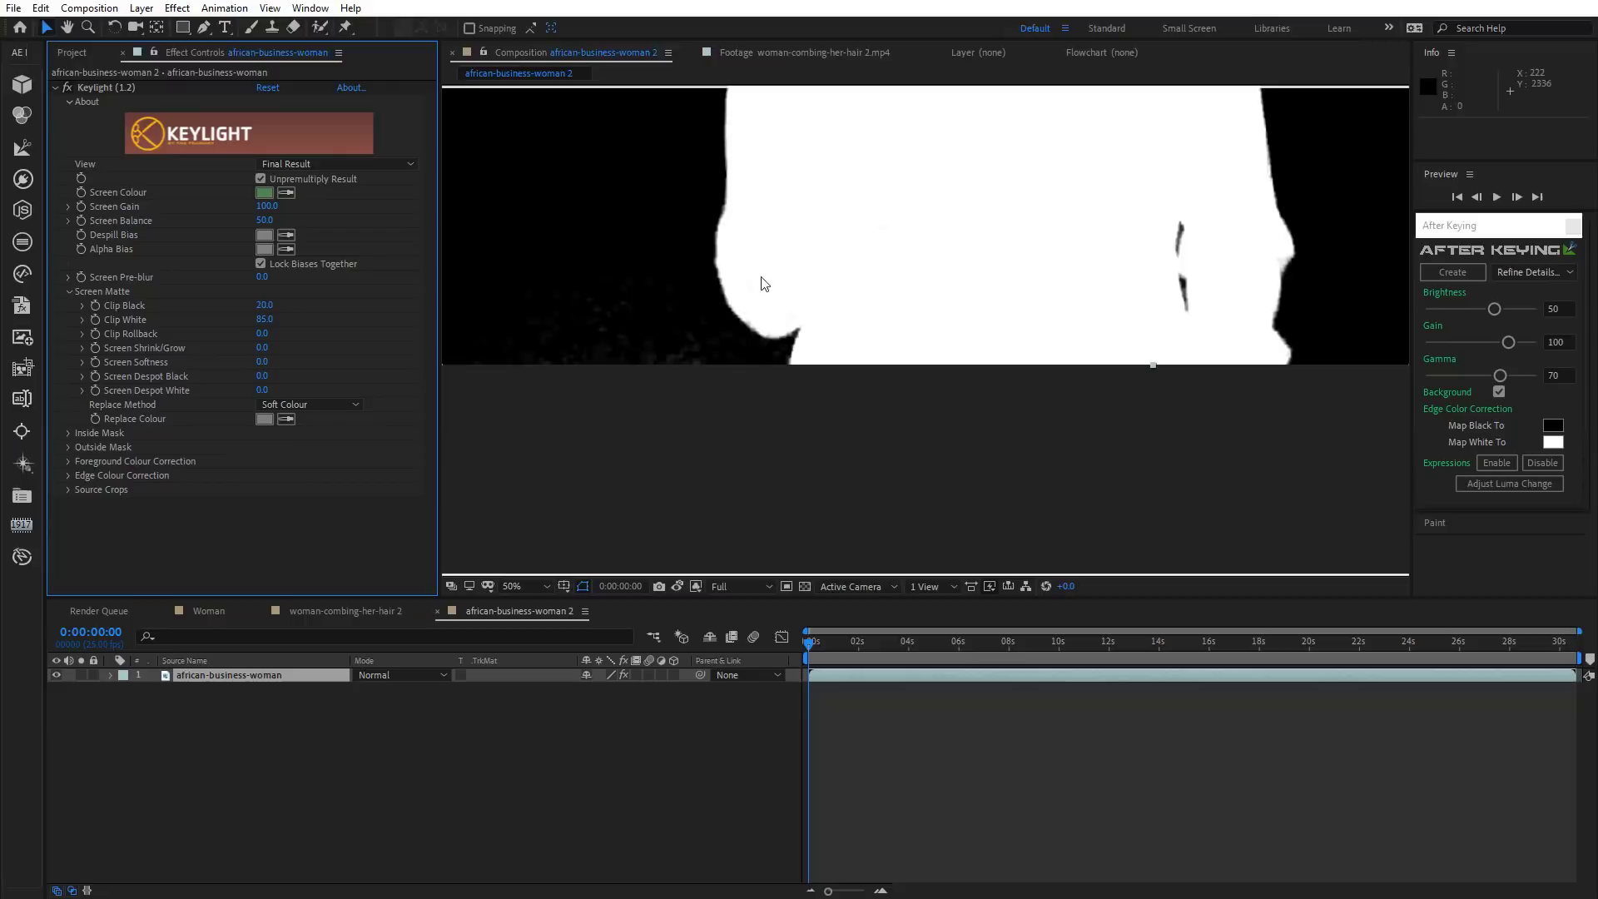
{"action": "left_click_drag", "start_coordinate": [771, 229], "coordinate": [681, 520]}
{"action": "scroll", "coordinate": [727, 336], "scroll_direction": "down", "scroll_amount": 1}
{"action": "left_click", "coordinate": [695, 586]}
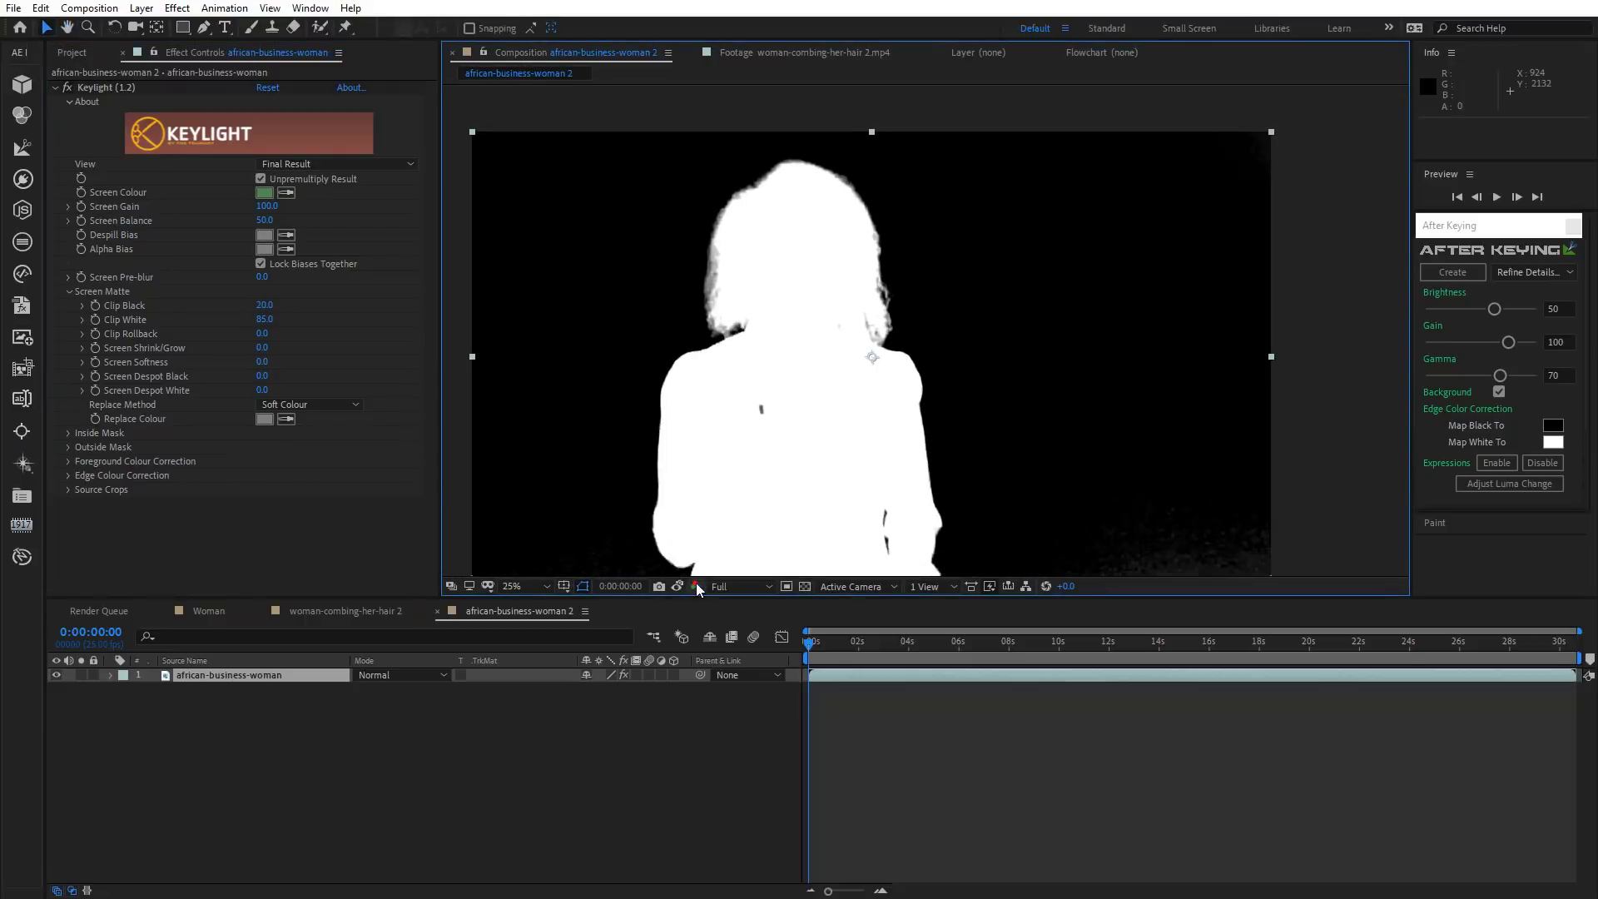
Change Keylight's View to Intermediate Result and inspect the green edges along the vest and sleeve.
{"action": "scroll", "coordinate": [801, 508], "scroll_direction": "up", "scroll_amount": 1}
{"action": "left_click_drag", "start_coordinate": [791, 571], "coordinate": [824, 429]}
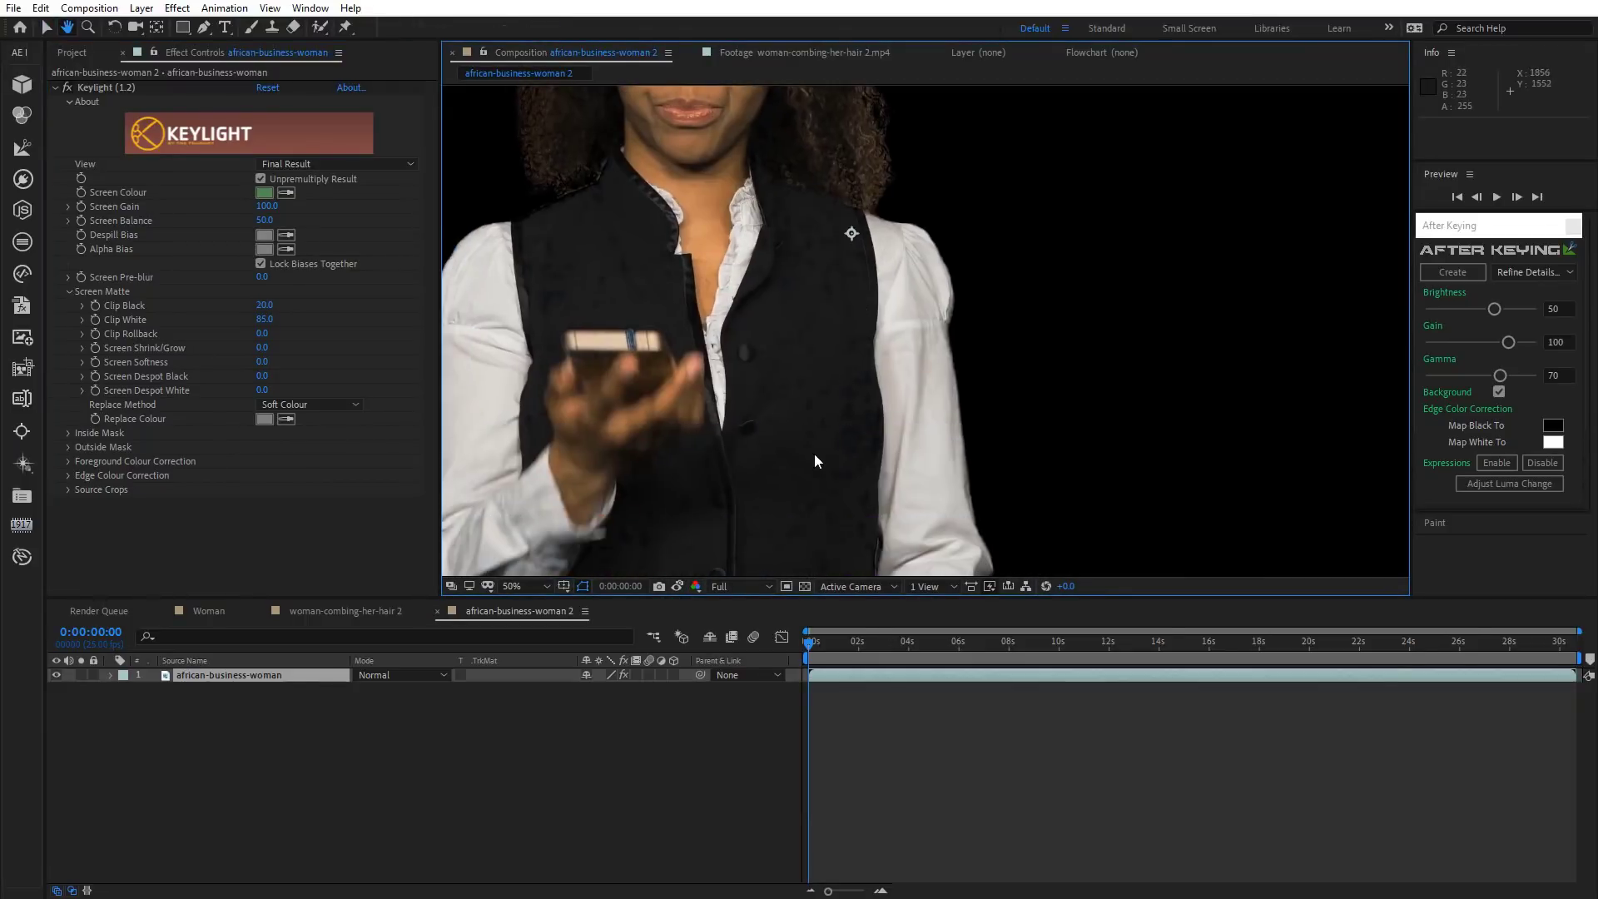
{"action": "scroll", "coordinate": [774, 501], "scroll_direction": "up", "scroll_amount": 2}
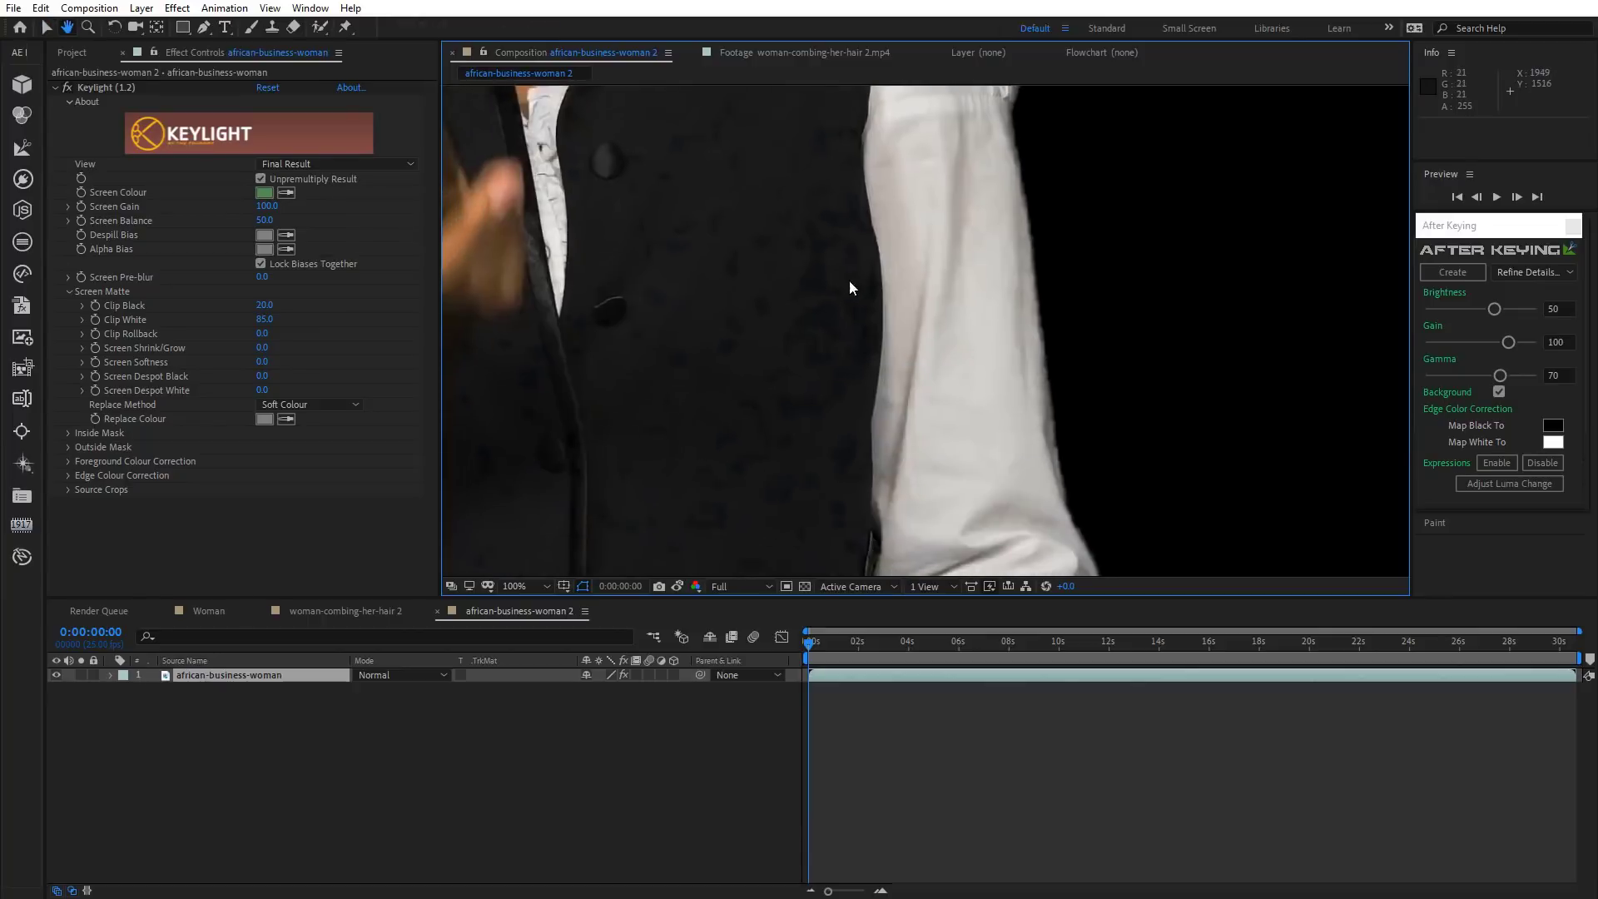
{"action": "key", "text": "v"}
{"action": "left_click", "coordinate": [301, 164]}
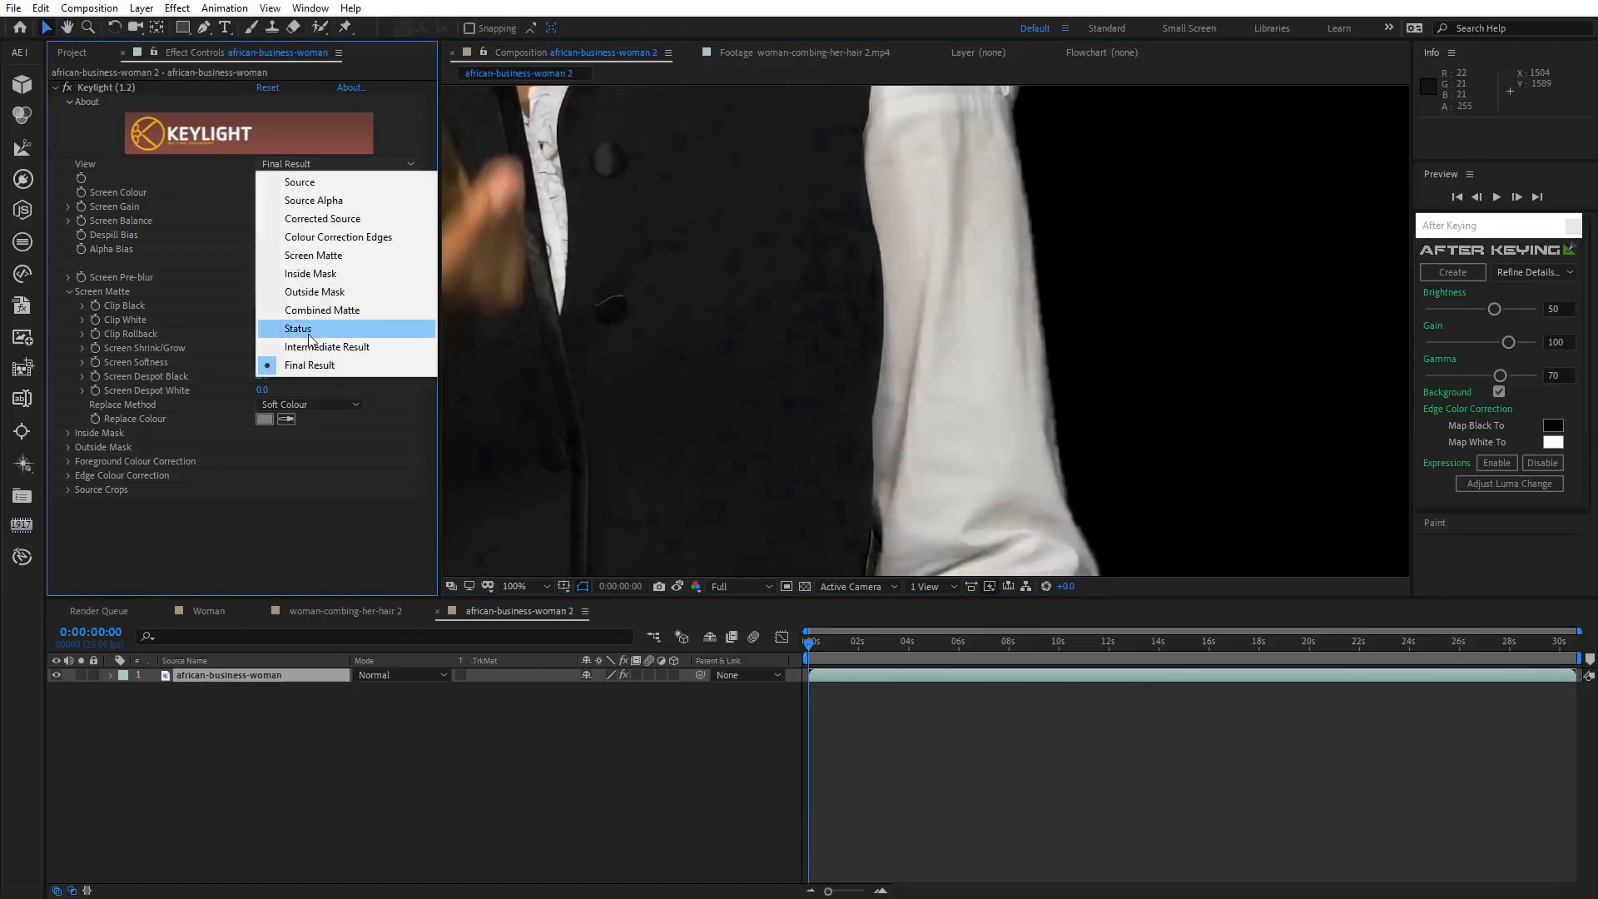
{"action": "left_click", "coordinate": [306, 347]}
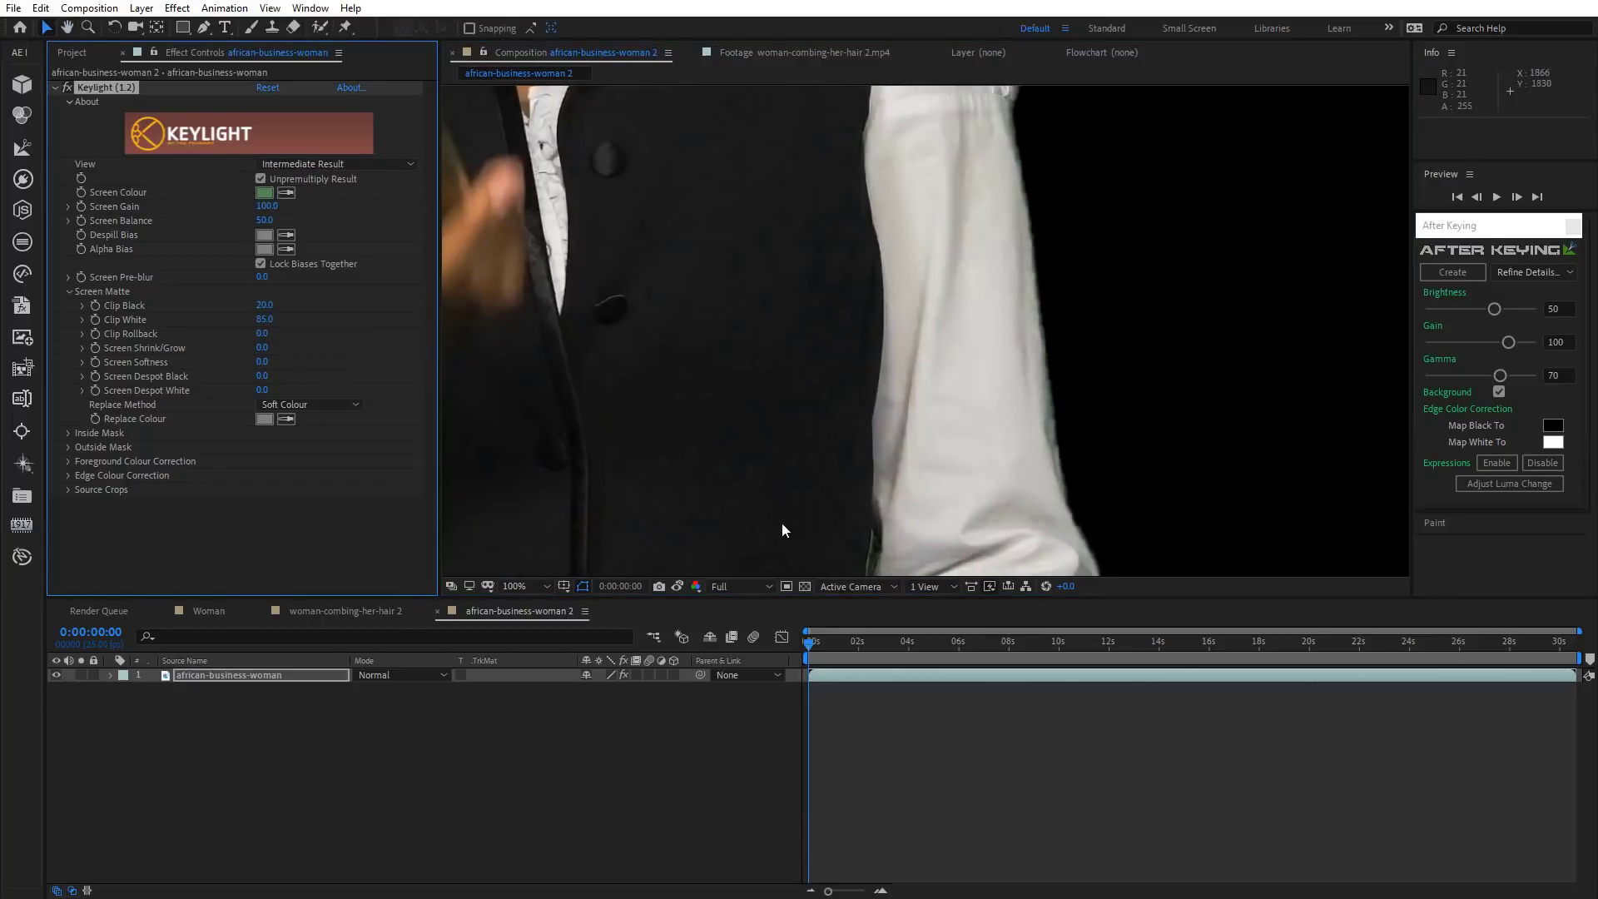
{"action": "left_click_drag", "start_coordinate": [884, 347], "coordinate": [985, 197]}
Apply the Advanced Spill Suppressor effect to the african-business-woman layer with its Method set to Ultra.
{"action": "left_click", "coordinate": [177, 8]}
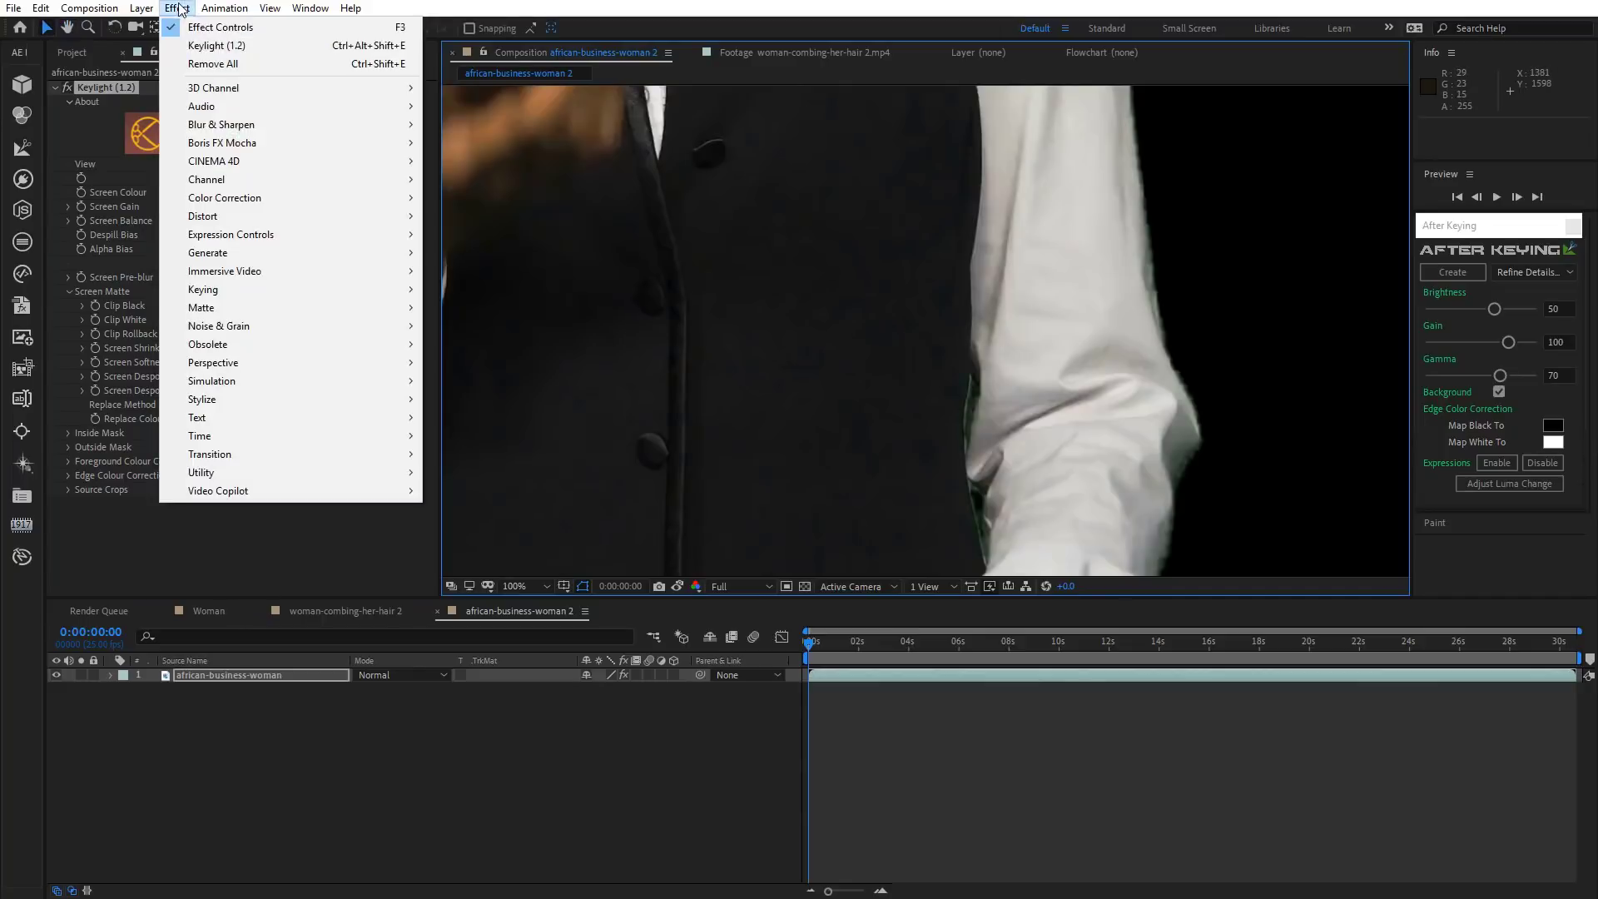
{"action": "mouse_move", "coordinate": [322, 295]}
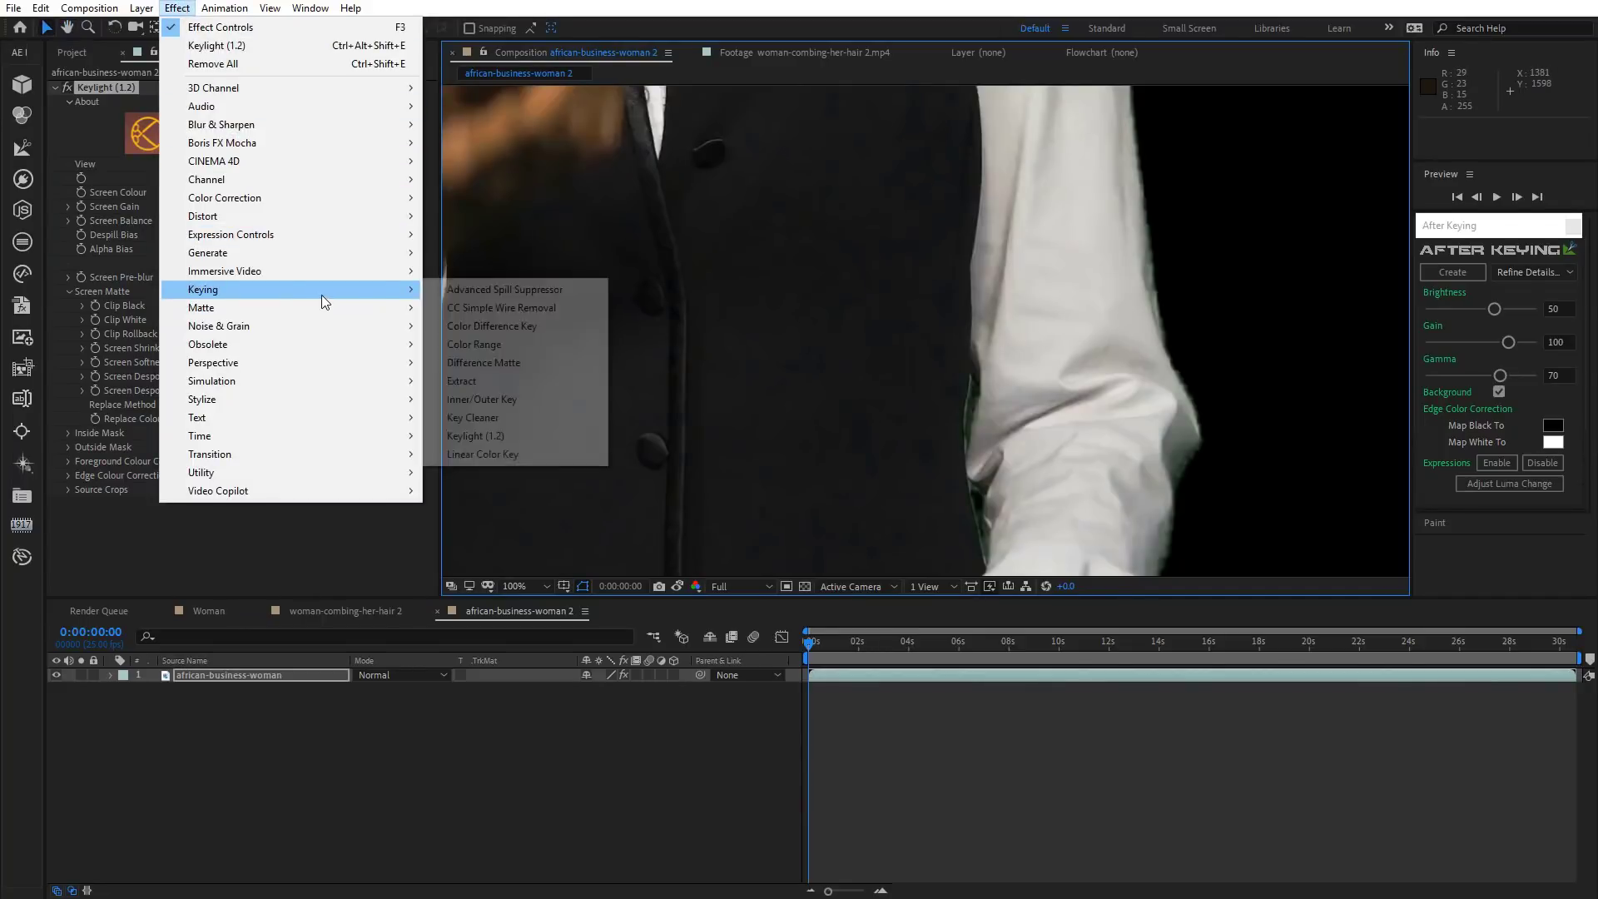
{"action": "left_click", "coordinate": [453, 292]}
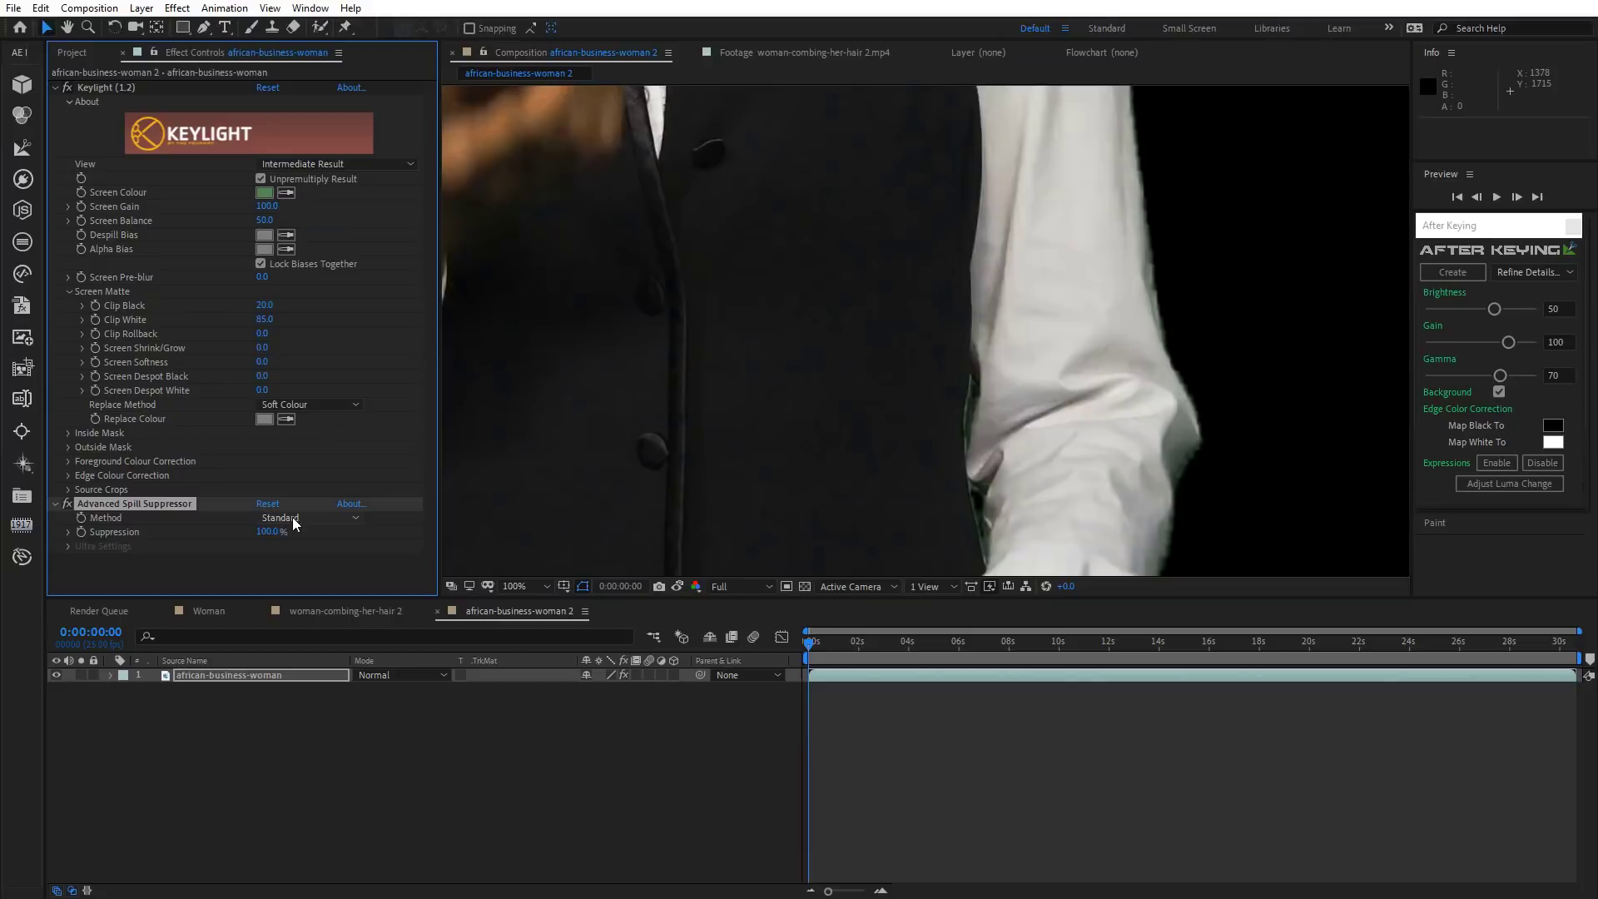
{"action": "left_click", "coordinate": [292, 517]}
{"action": "left_click", "coordinate": [283, 553]}
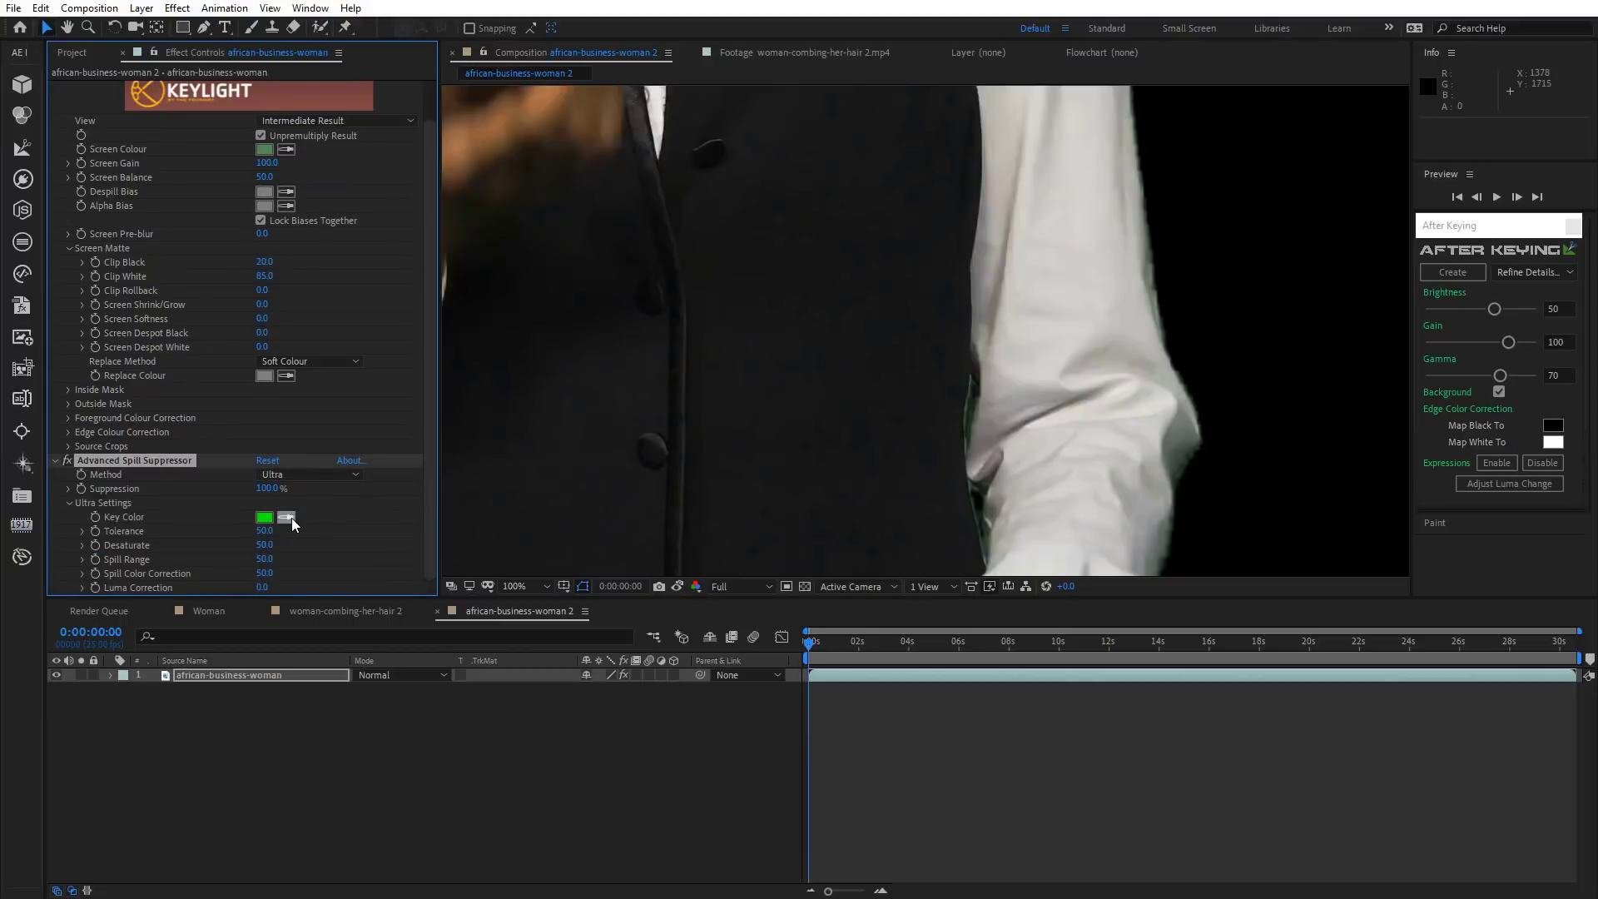
Sample Keylight's Screen Colour as the spill suppressor's Key Color and set its Spill Range to 60.
{"action": "left_click", "coordinate": [291, 516]}
{"action": "left_click", "coordinate": [265, 149]}
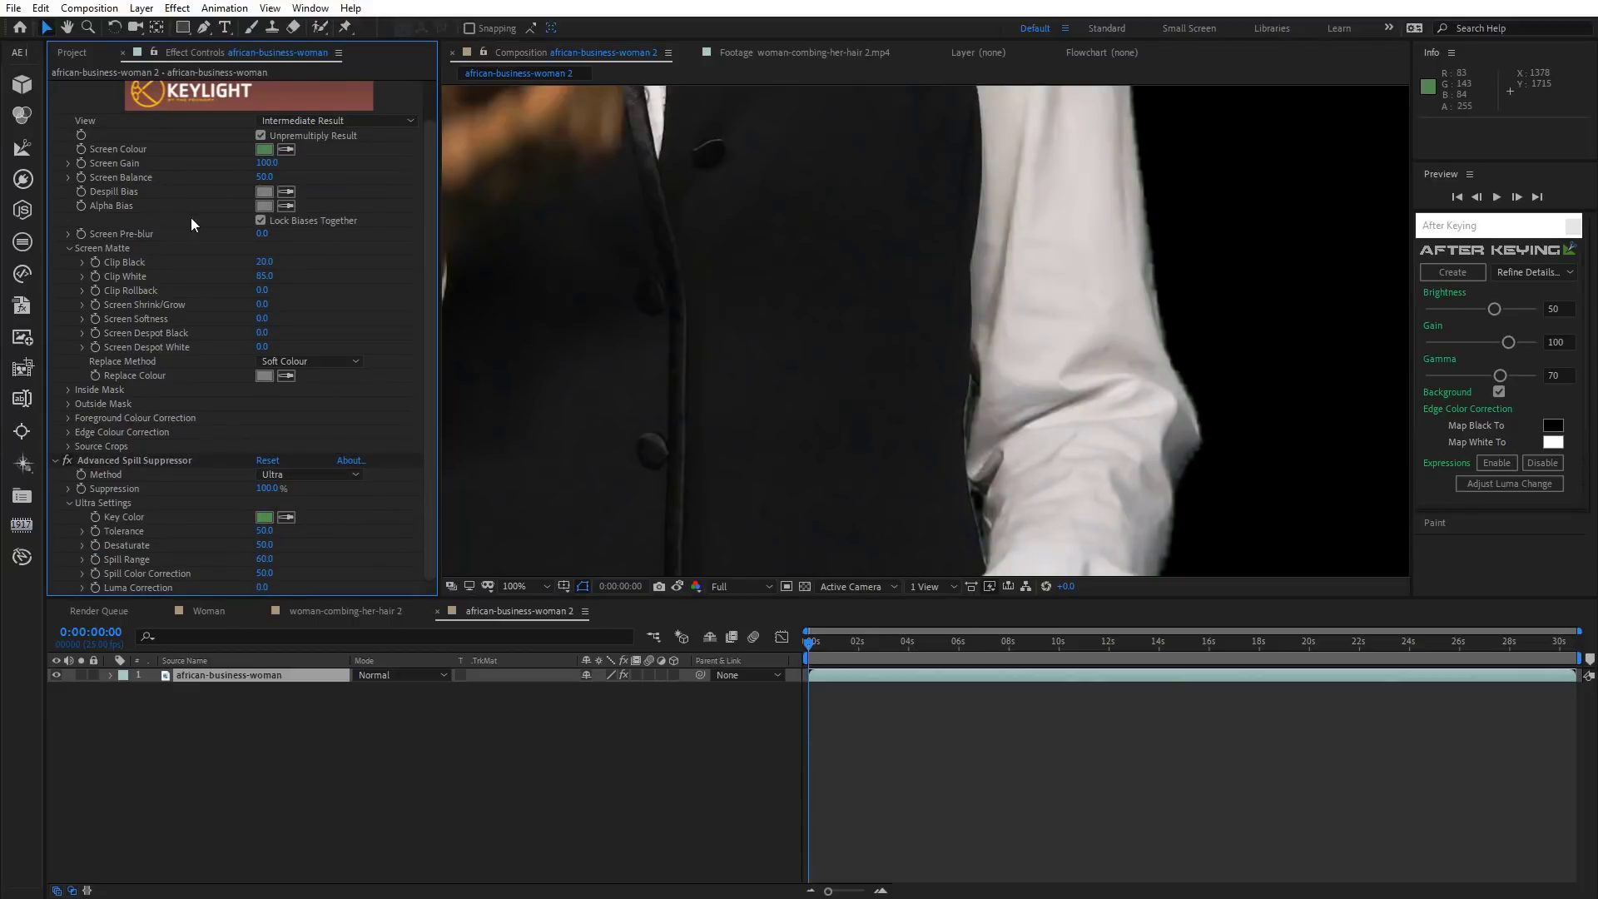
{"action": "scroll", "coordinate": [696, 366], "scroll_direction": "down", "scroll_amount": 2}
{"action": "left_click_drag", "start_coordinate": [724, 420], "coordinate": [746, 500]}
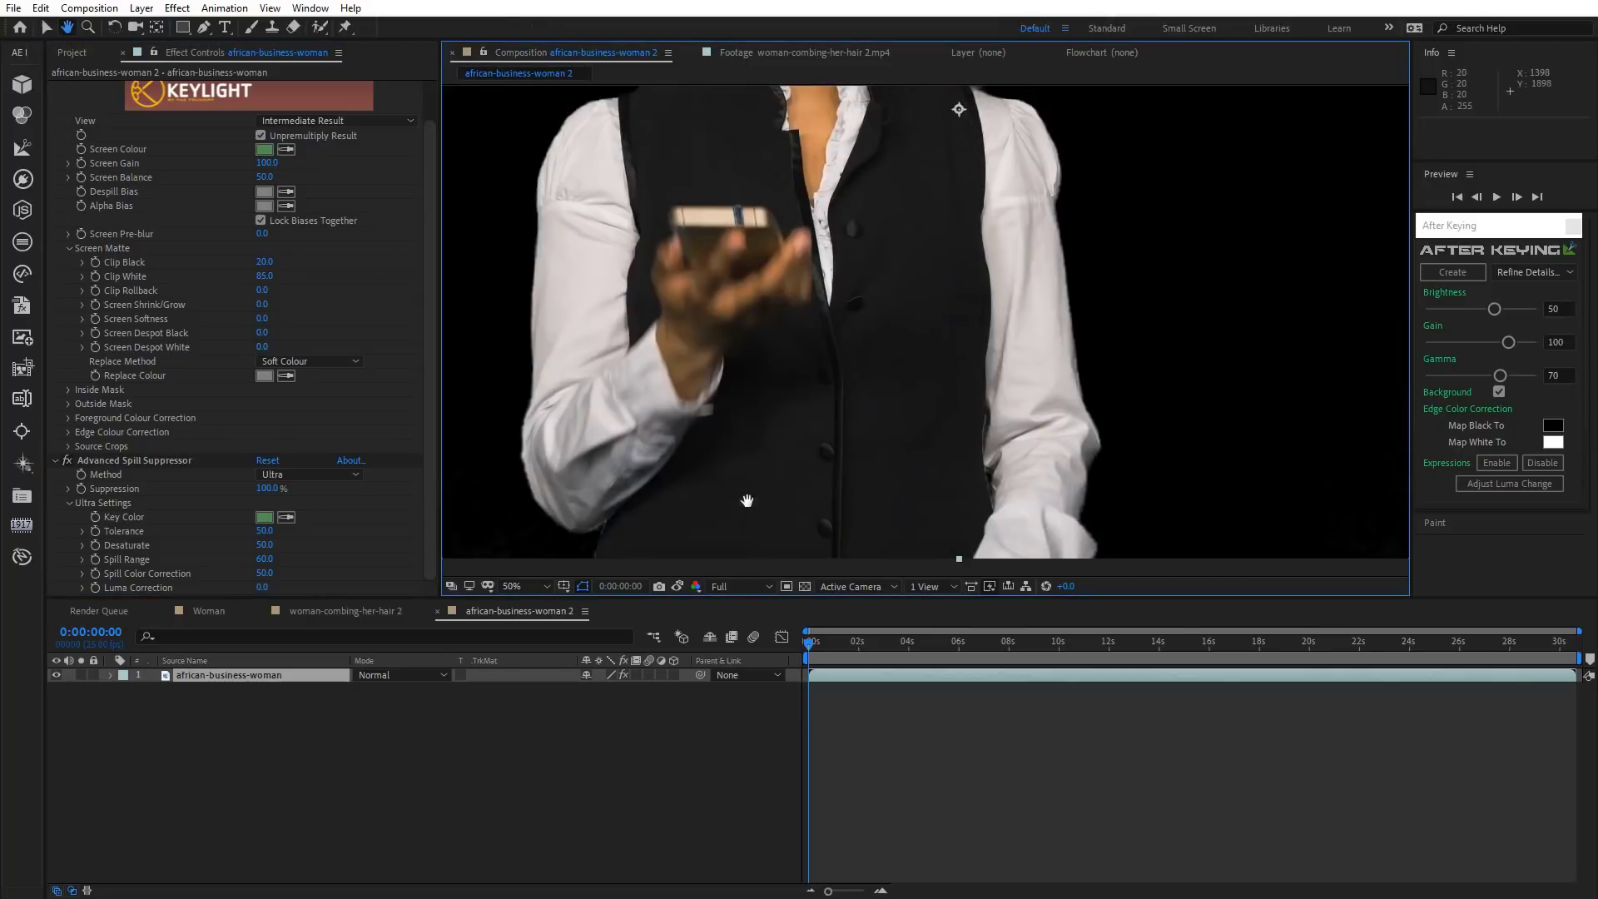
{"action": "scroll", "coordinate": [847, 382], "scroll_direction": "down", "scroll_amount": 1}
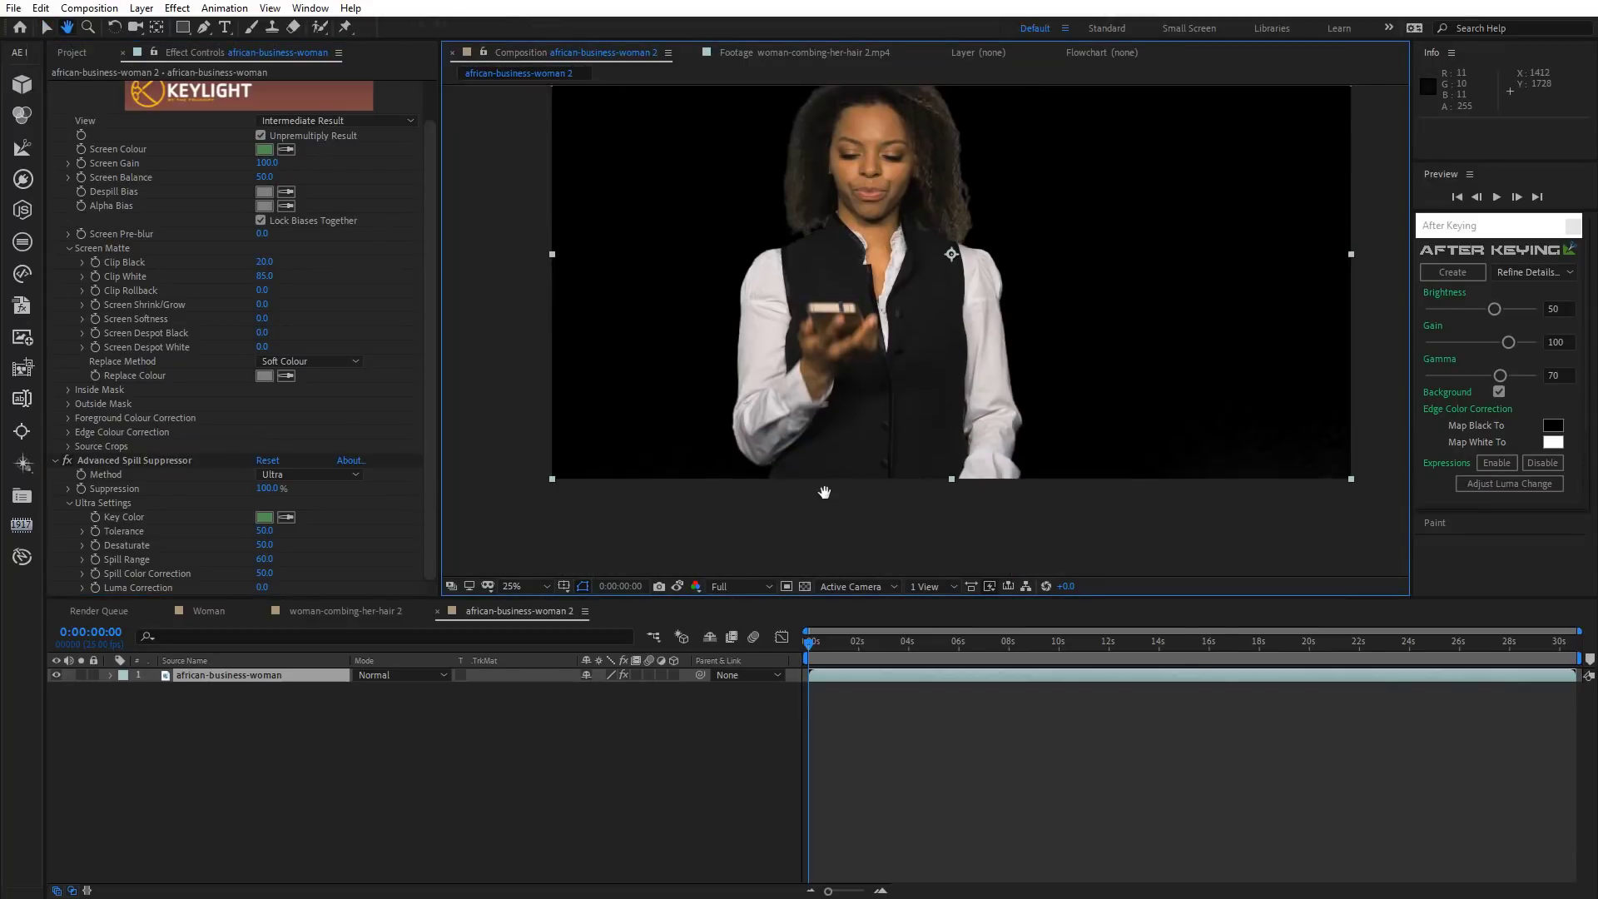
{"action": "scroll", "coordinate": [63, 88], "scroll_direction": "up", "scroll_amount": 2}
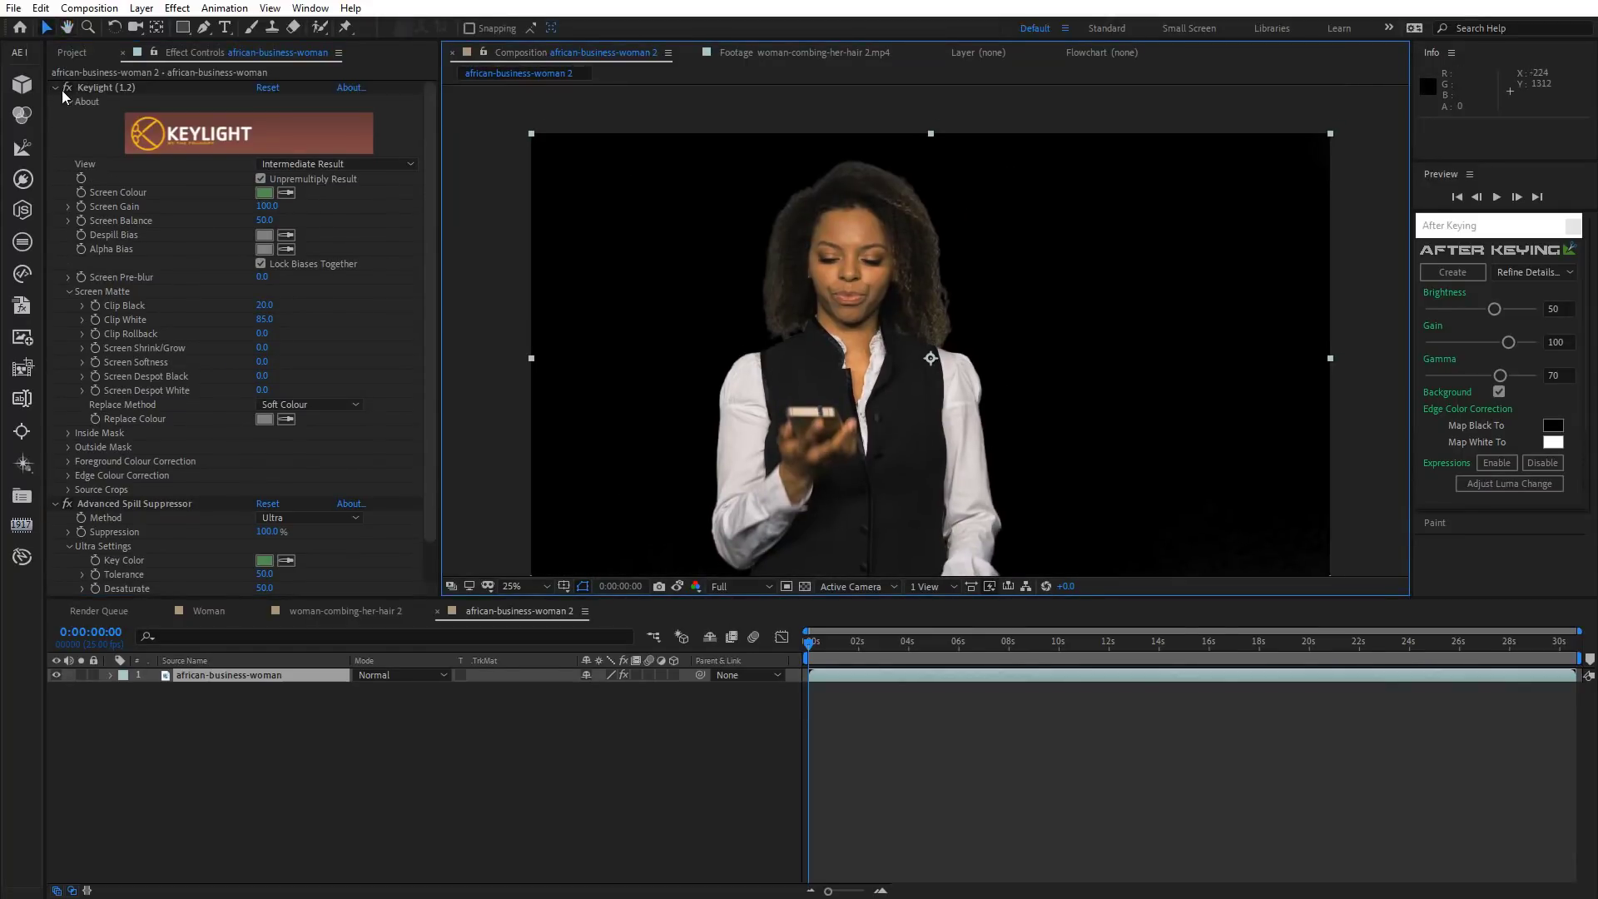
Collapse both effects and place the room_with_ocean_view wallpaper image from the Images folder beneath the woman layer.
{"action": "left_click", "coordinate": [56, 88]}
{"action": "left_click", "coordinate": [56, 102]}
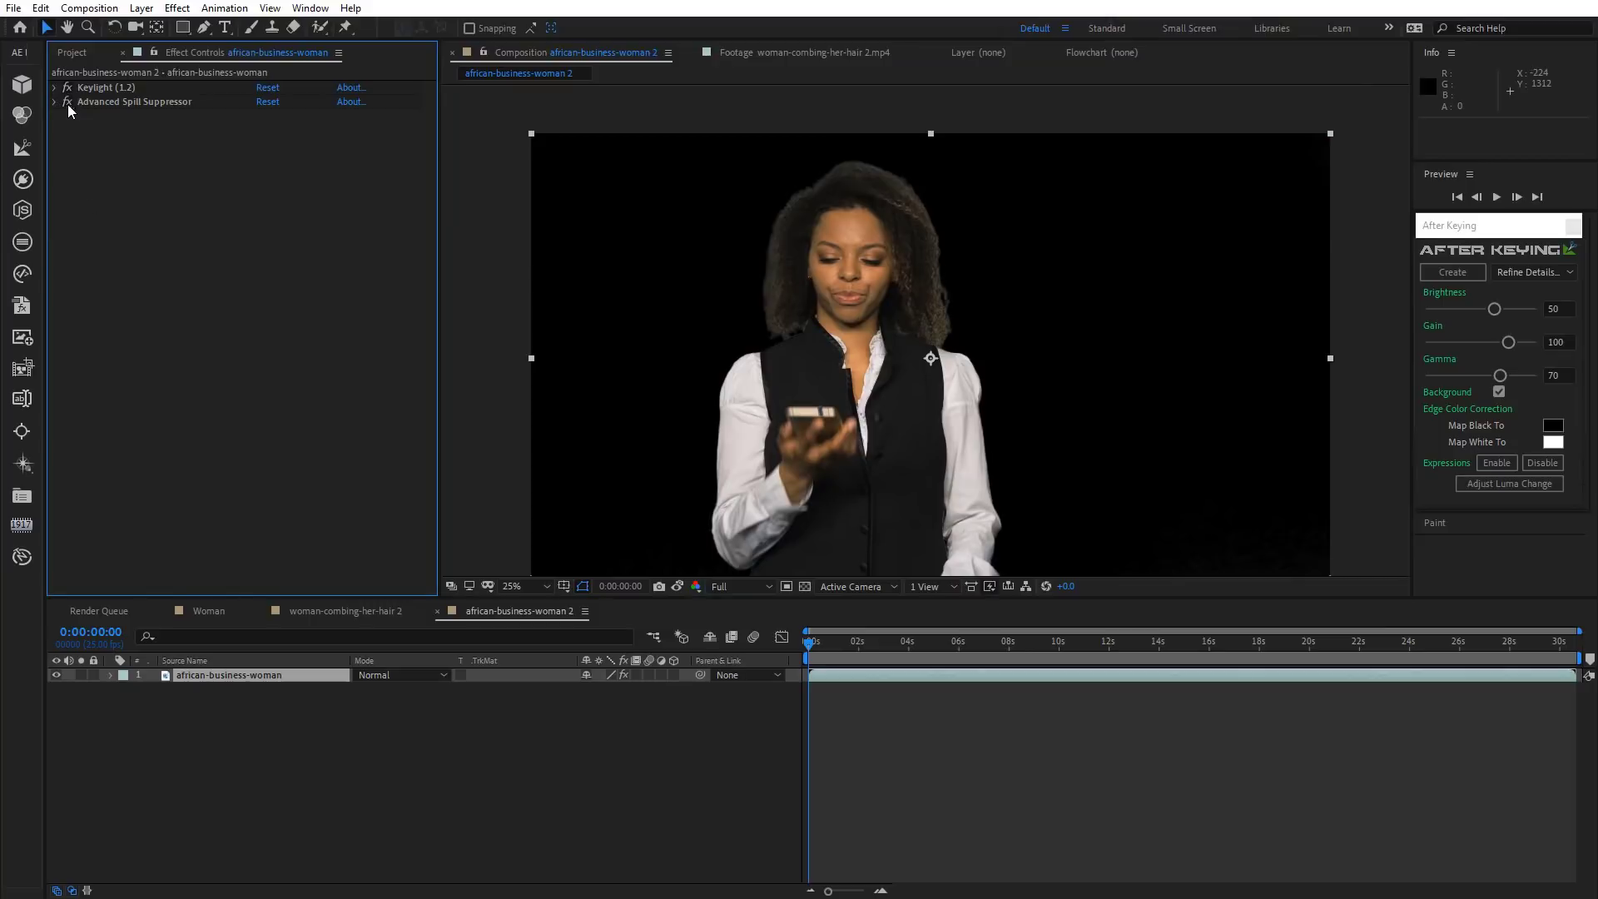
{"action": "left_click", "coordinate": [73, 53]}
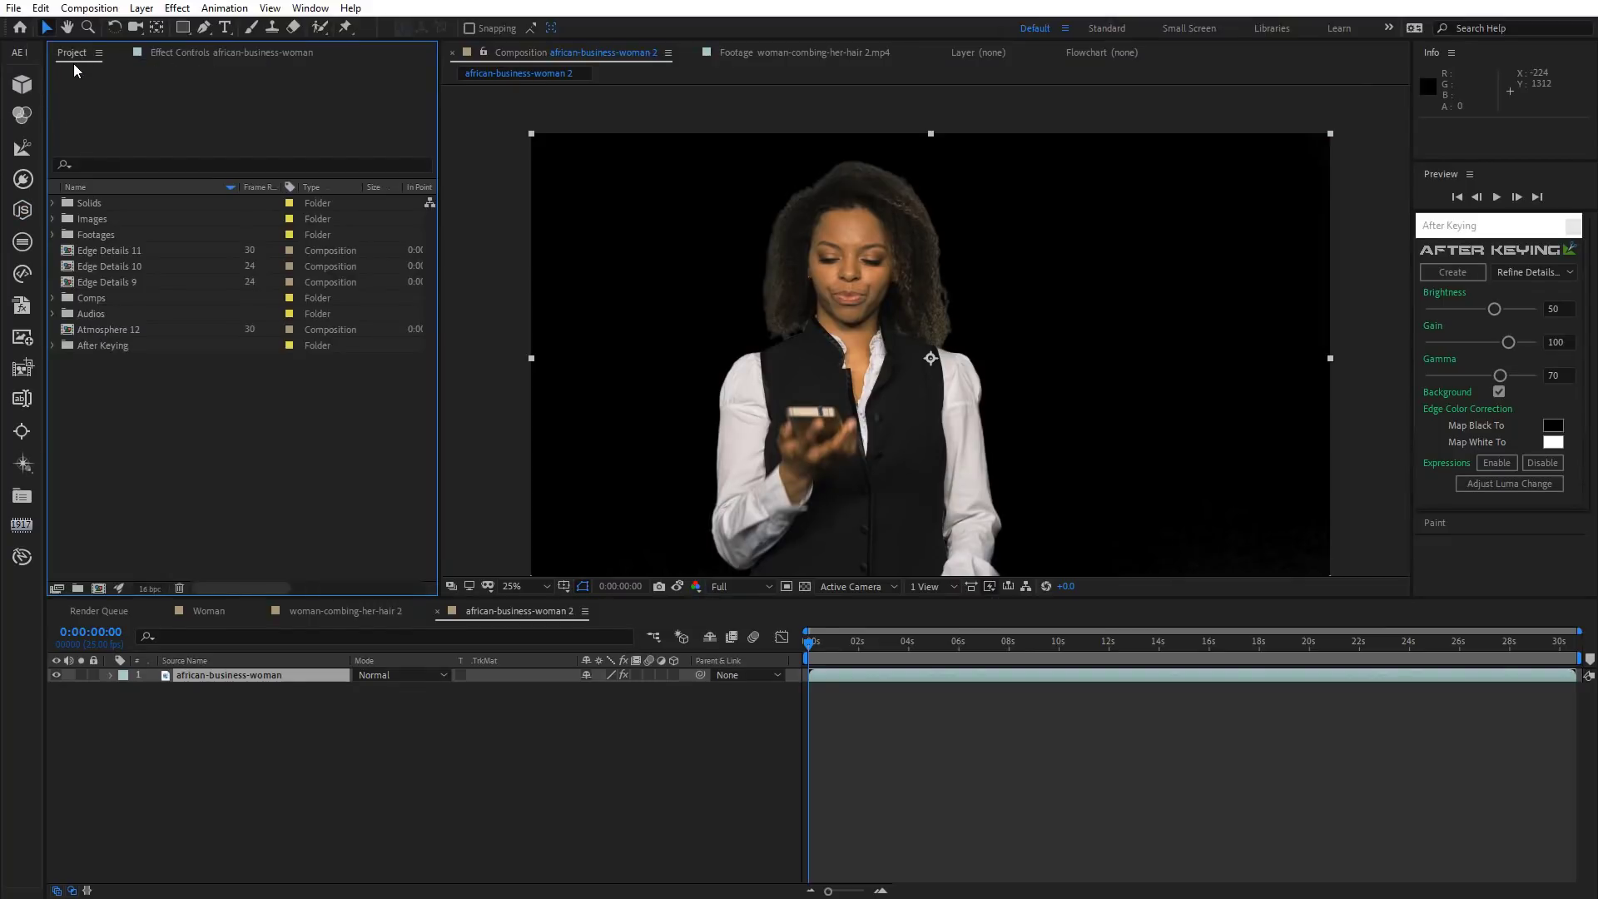
{"action": "left_click", "coordinate": [54, 218]}
{"action": "left_click", "coordinate": [147, 283]}
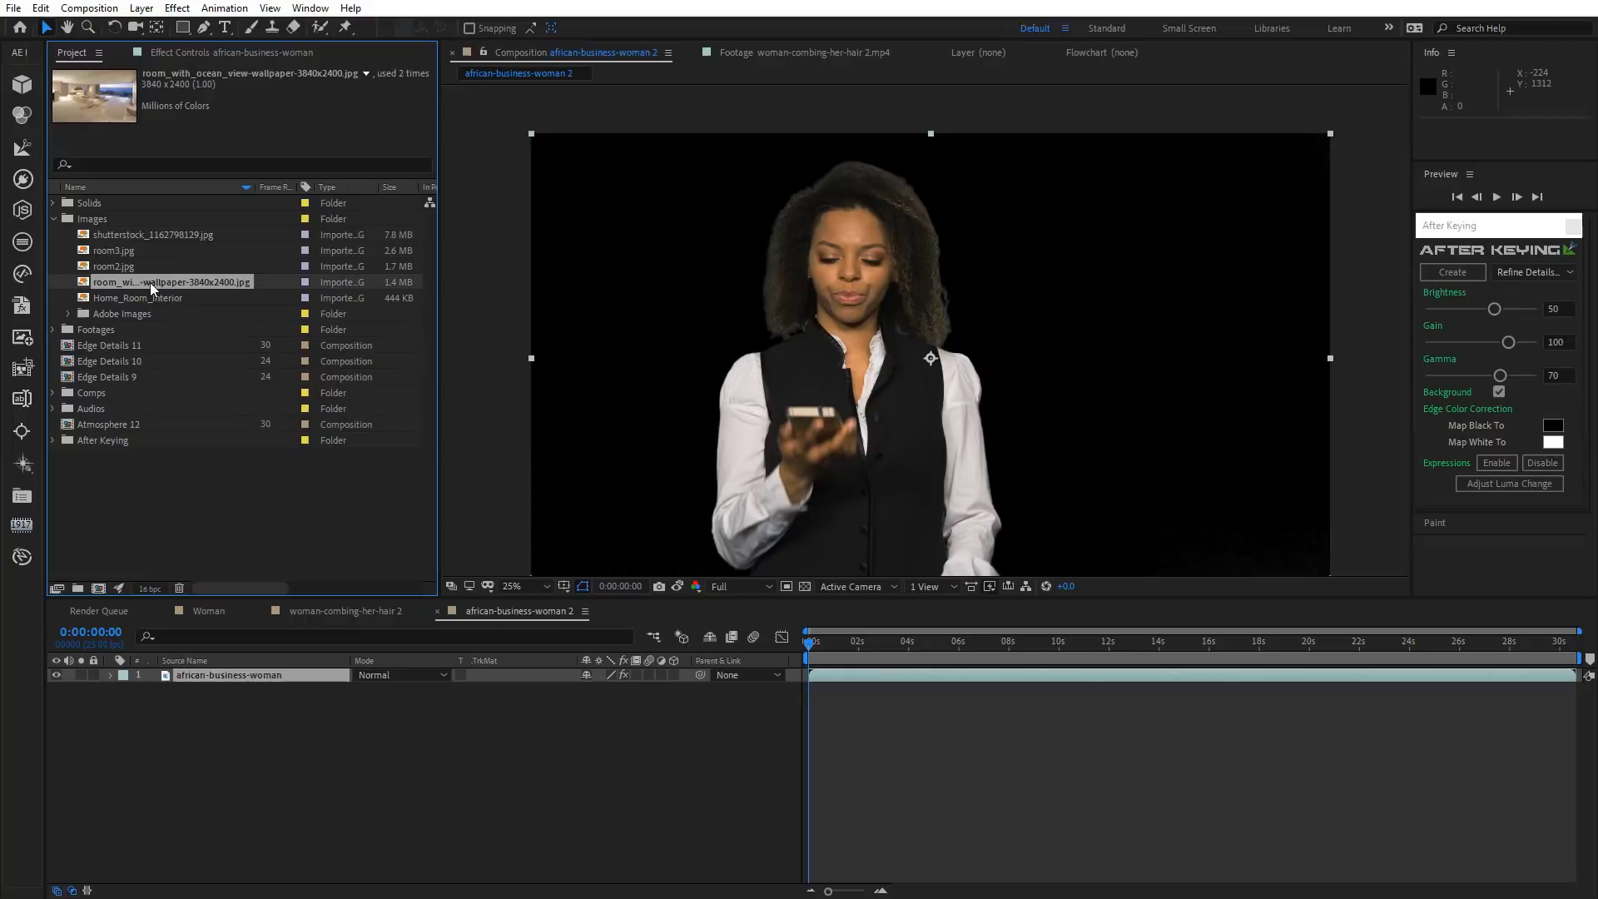
{"action": "left_click_drag", "start_coordinate": [150, 282], "coordinate": [283, 719]}
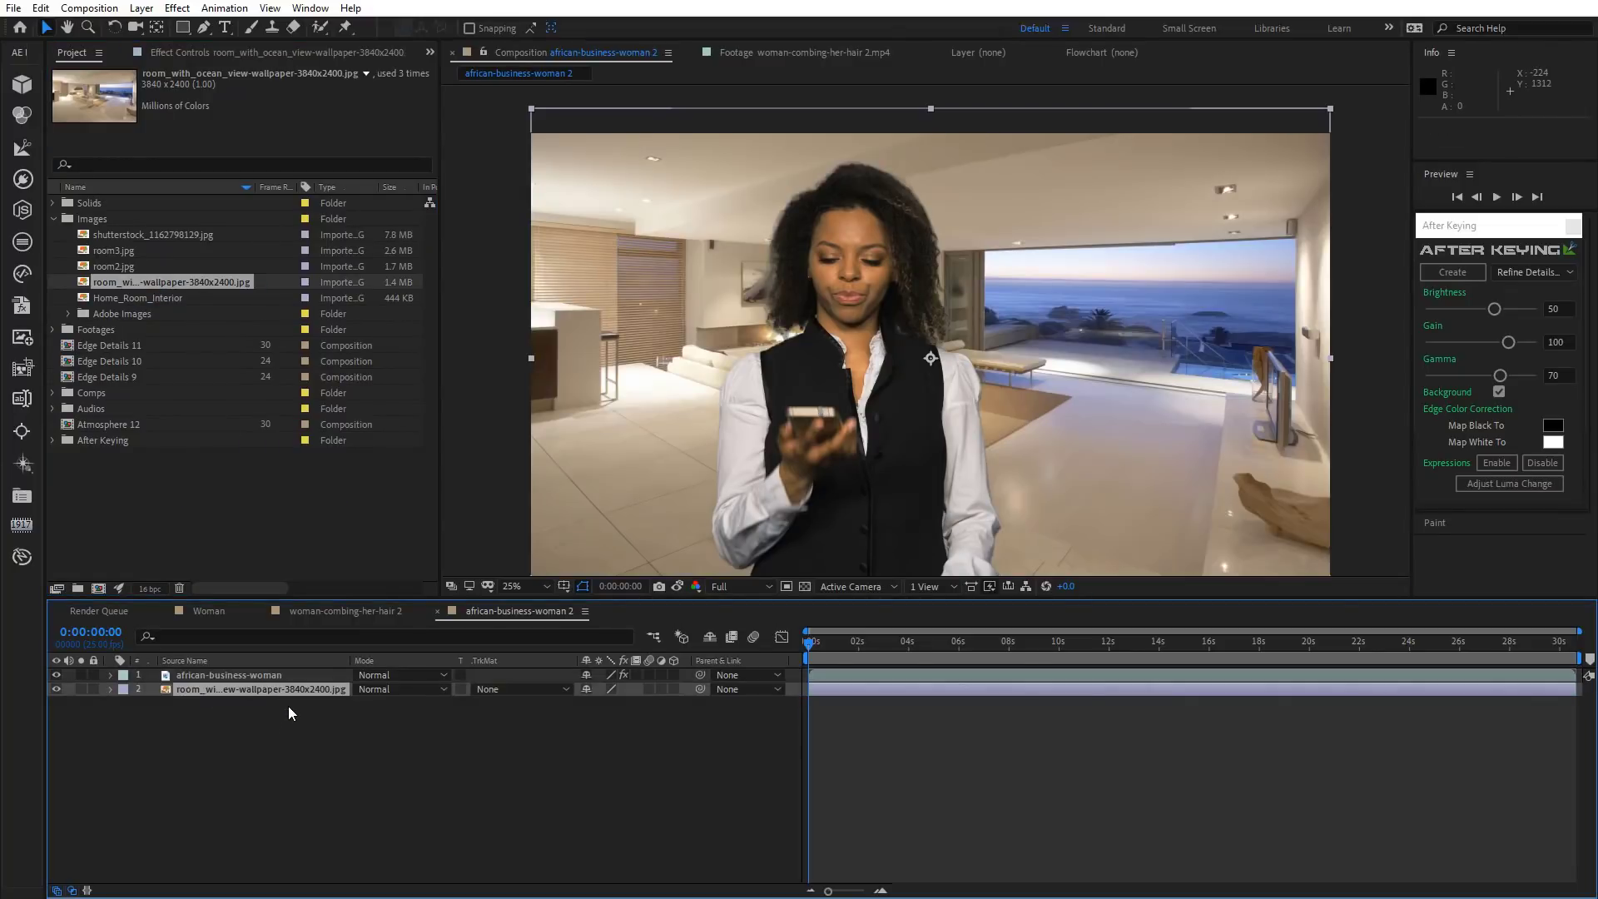
{"action": "left_click", "coordinate": [53, 218]}
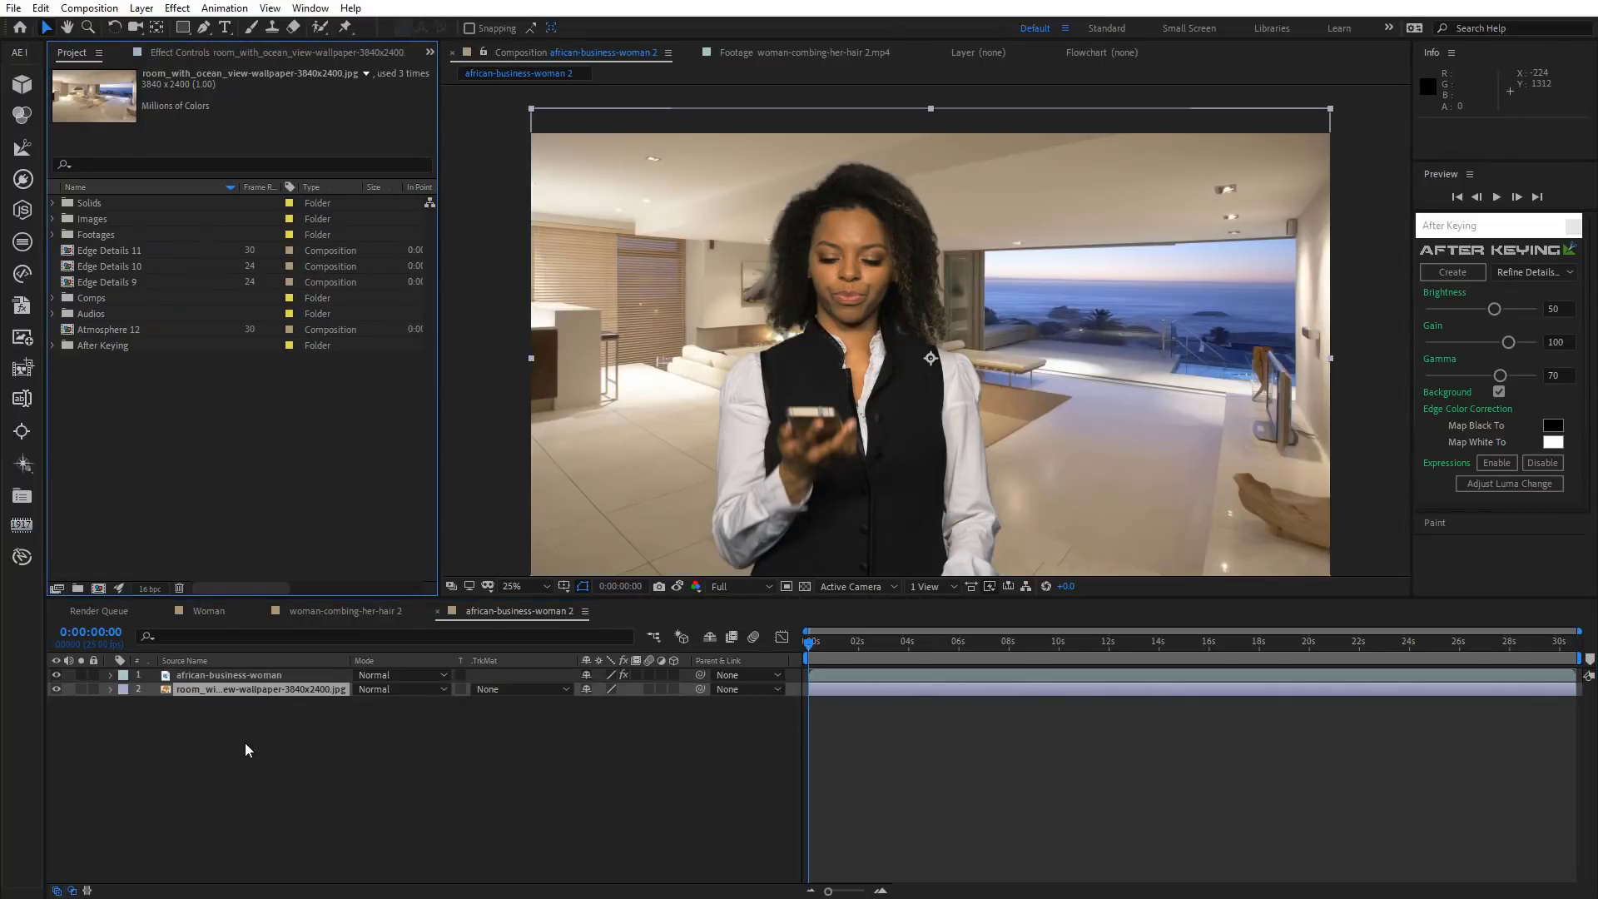
Select the woman and room layers and create a Refine Details Soft edge layer with After Keying.
{"action": "left_click_drag", "start_coordinate": [231, 745], "coordinate": [236, 650]}
{"action": "left_click", "coordinate": [1526, 274]}
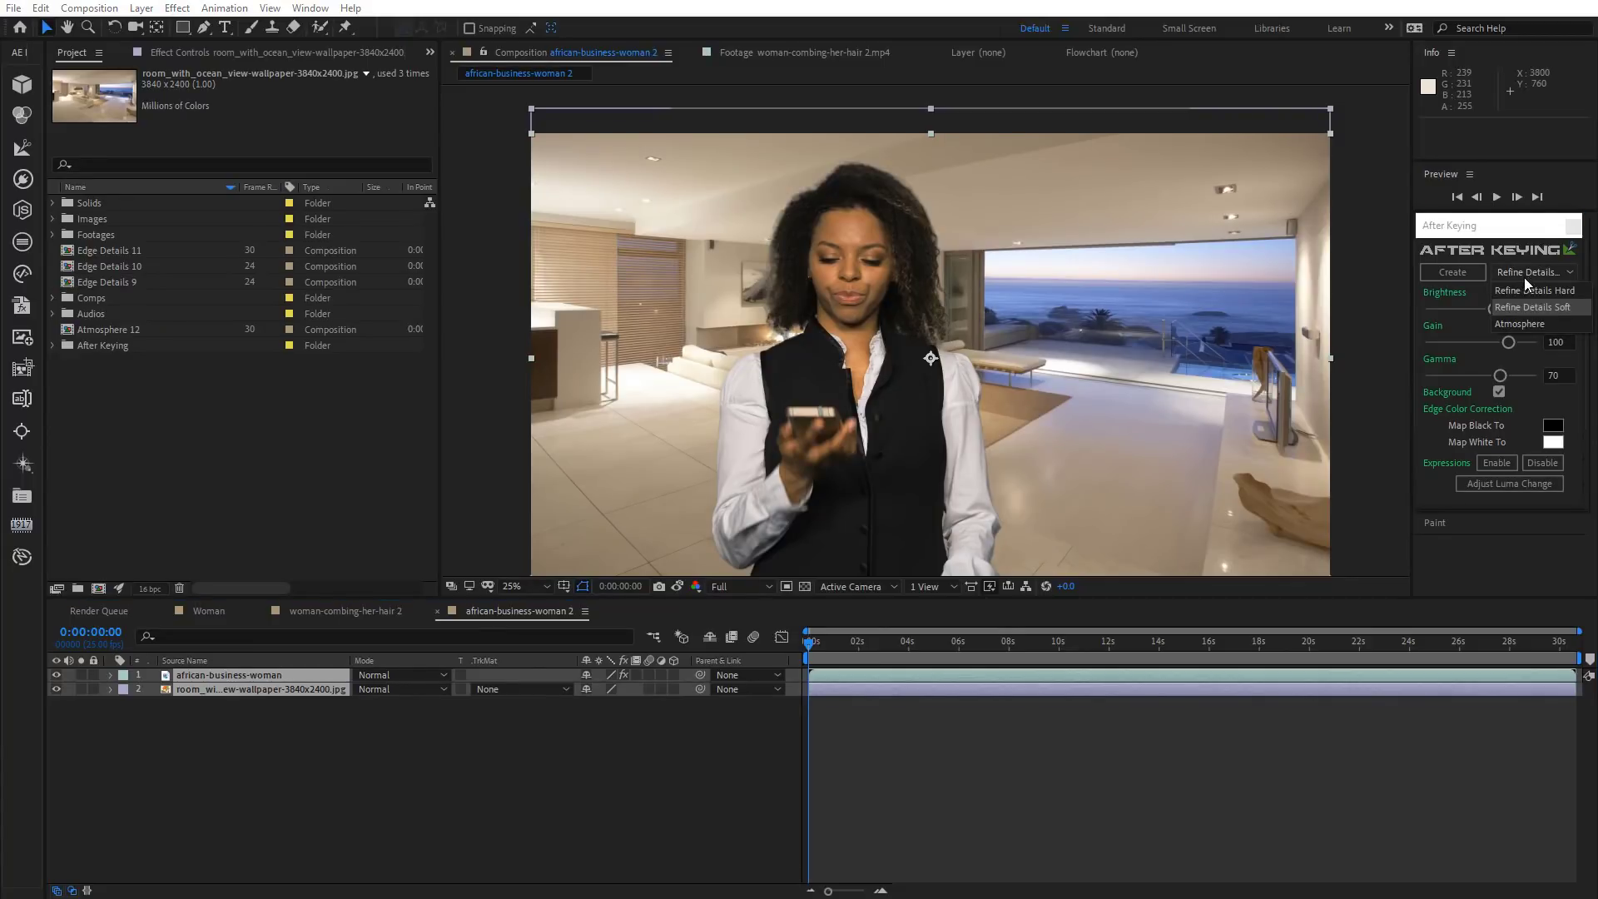
{"action": "left_click", "coordinate": [1548, 305]}
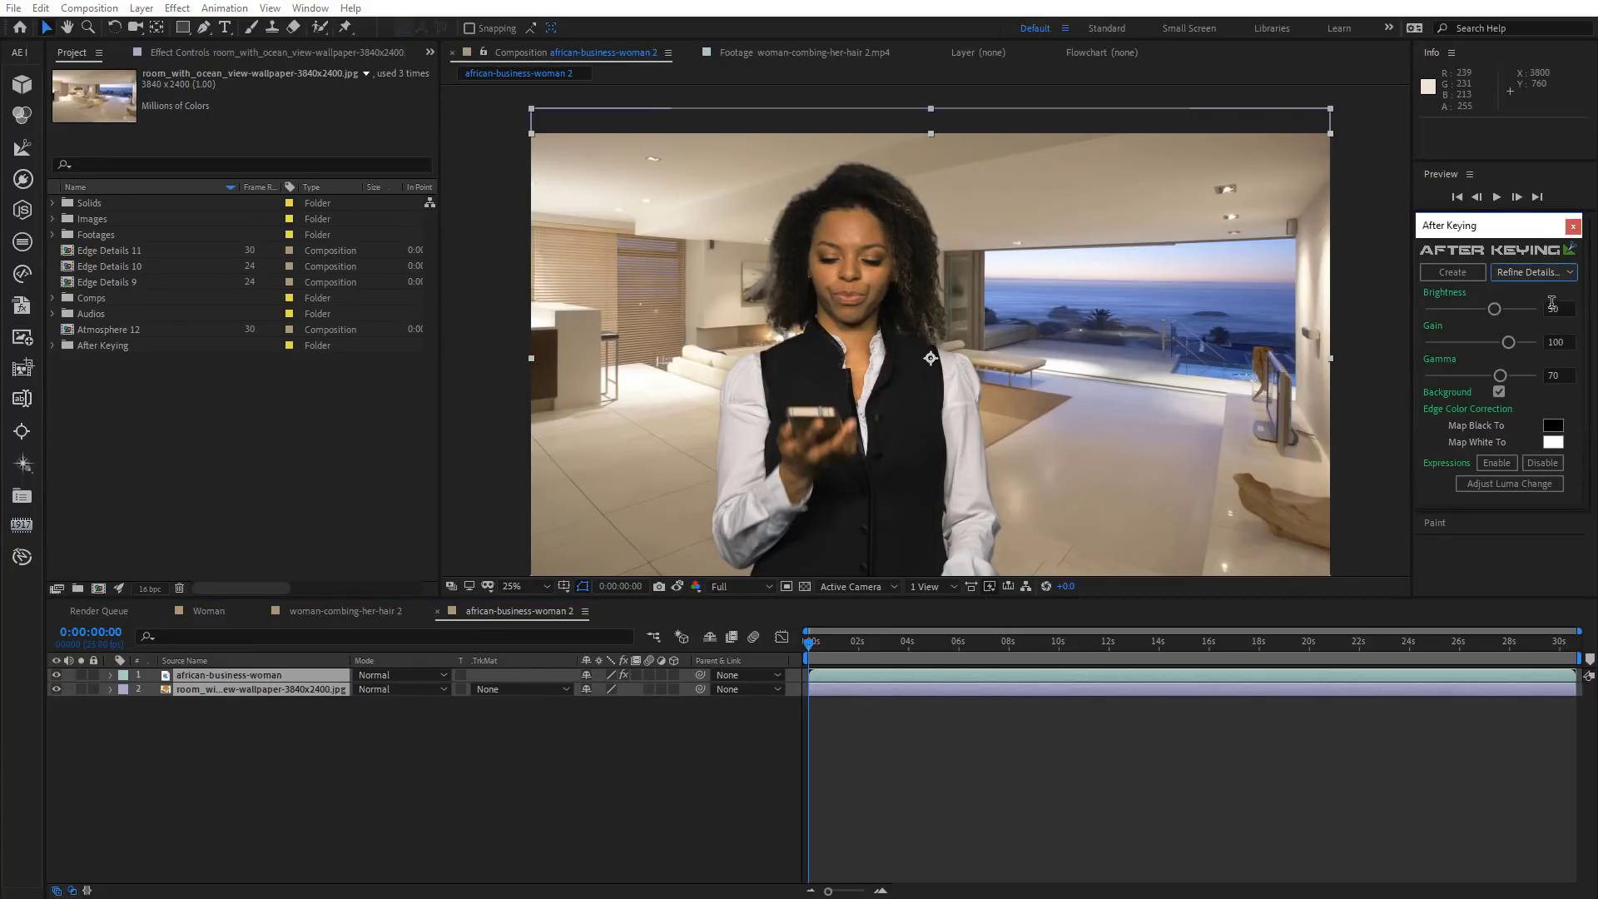
{"action": "left_click", "coordinate": [1455, 270]}
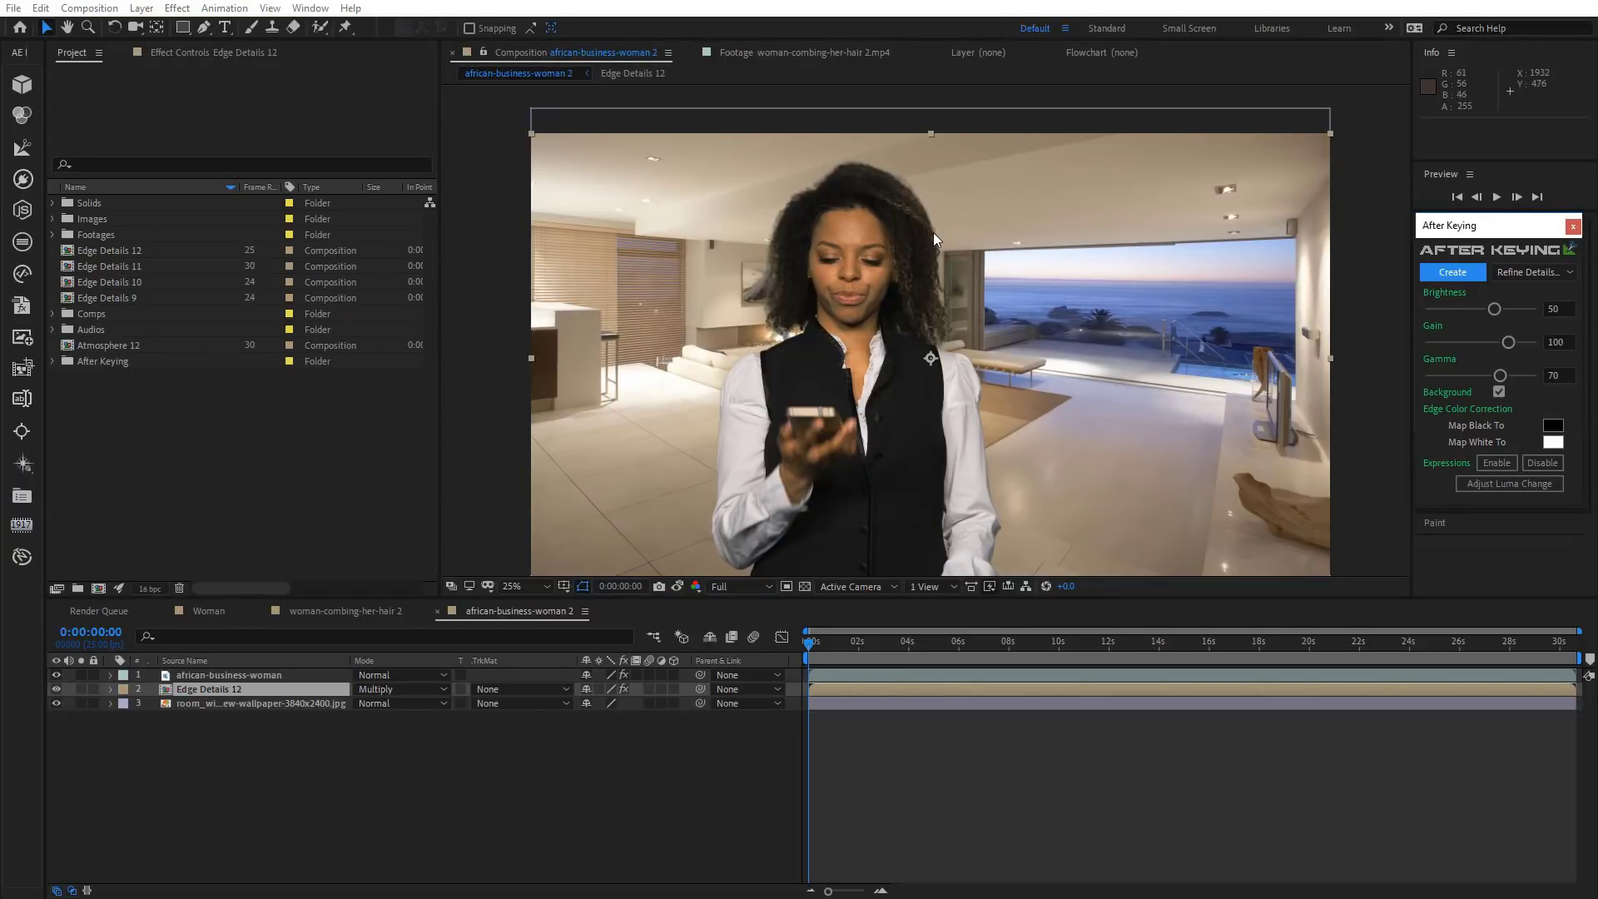
Inspect the woman's hair edges and set the Brightness slider of the edge details layer to 6.
{"action": "scroll", "coordinate": [932, 232], "scroll_direction": "up", "scroll_amount": 6}
{"action": "left_click_drag", "start_coordinate": [933, 234], "coordinate": [1173, 641]}
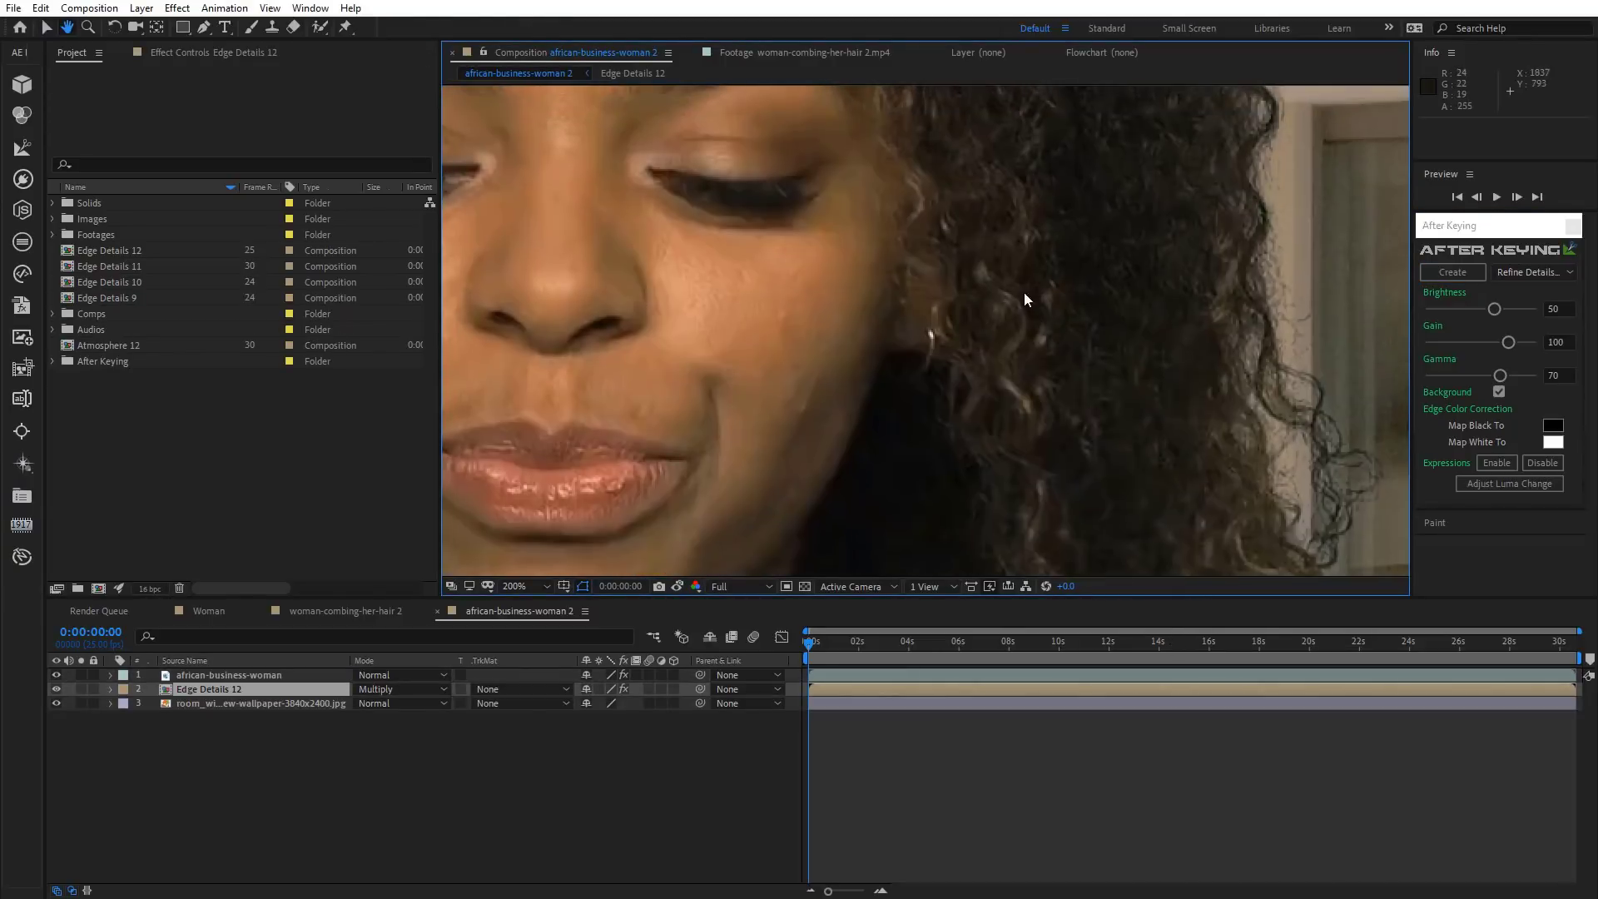
{"action": "left_click_drag", "start_coordinate": [1020, 192], "coordinate": [1003, 566]}
{"action": "left_click_drag", "start_coordinate": [901, 185], "coordinate": [1116, 560]}
{"action": "scroll", "coordinate": [965, 434], "scroll_direction": "down", "scroll_amount": 2}
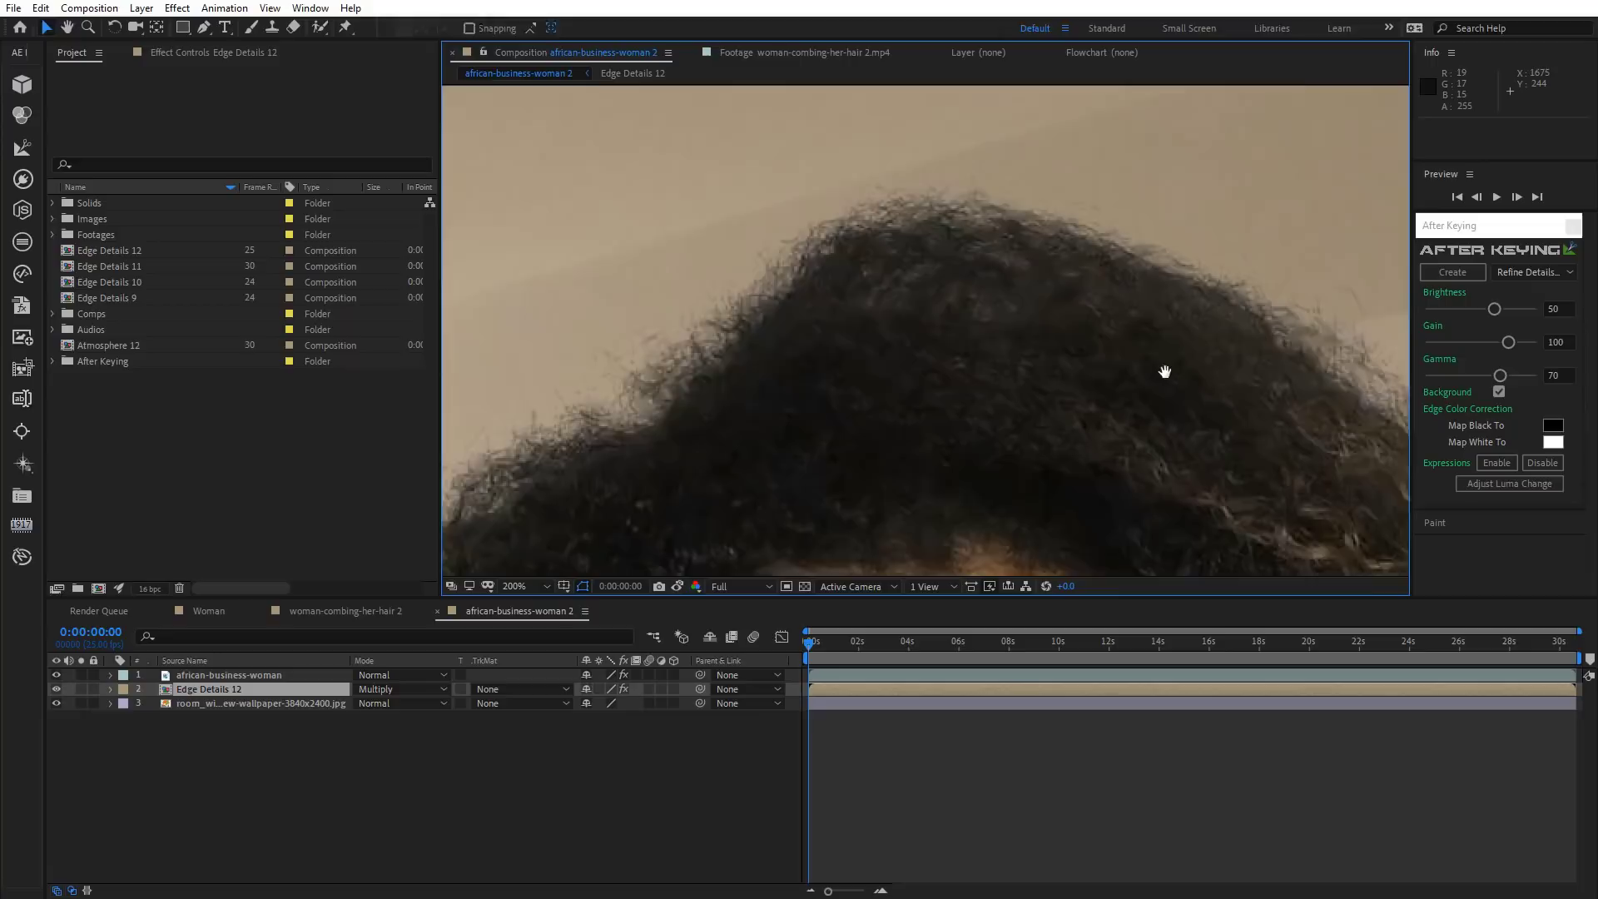
{"action": "left_click_drag", "start_coordinate": [986, 457], "coordinate": [954, 327]}
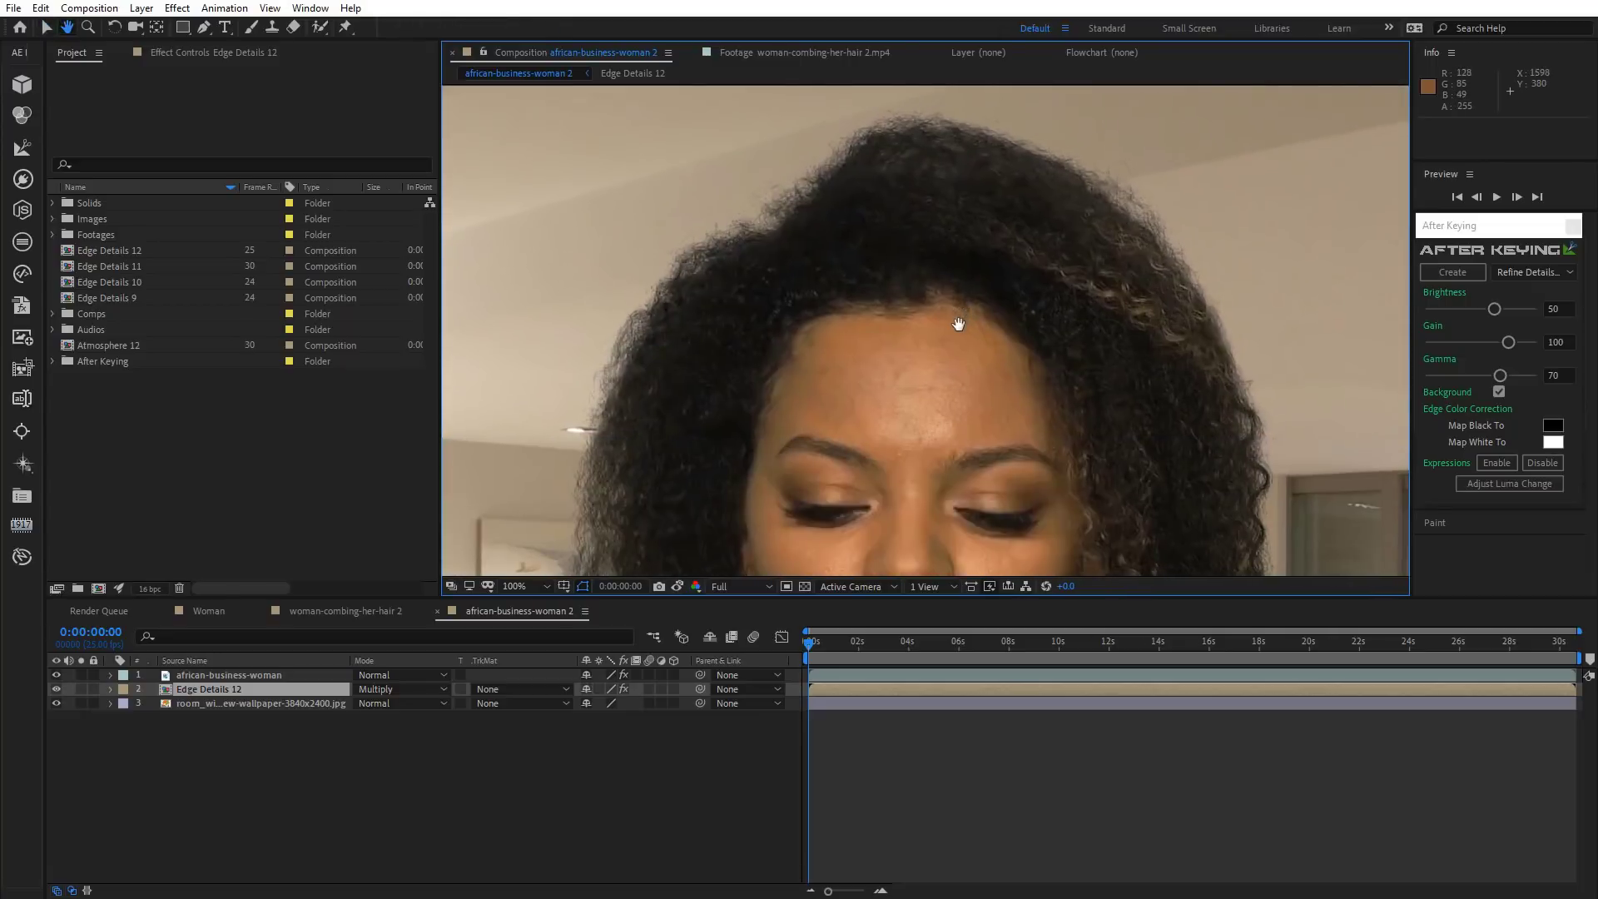
{"action": "left_click", "coordinate": [192, 51]}
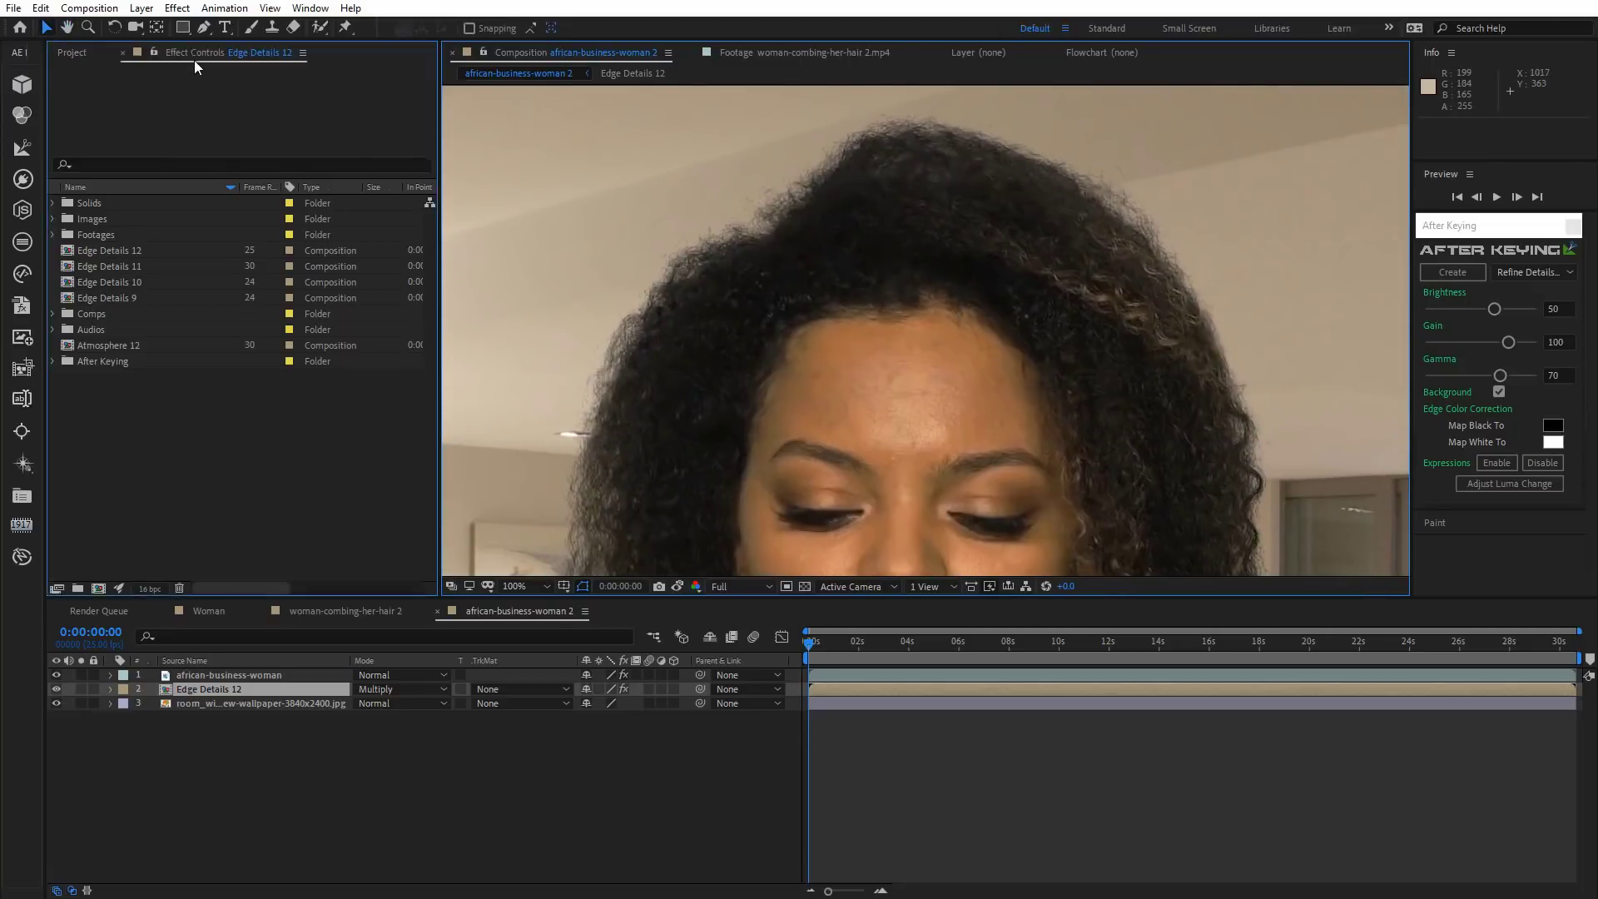
{"action": "left_click_drag", "start_coordinate": [263, 104], "coordinate": [247, 105]}
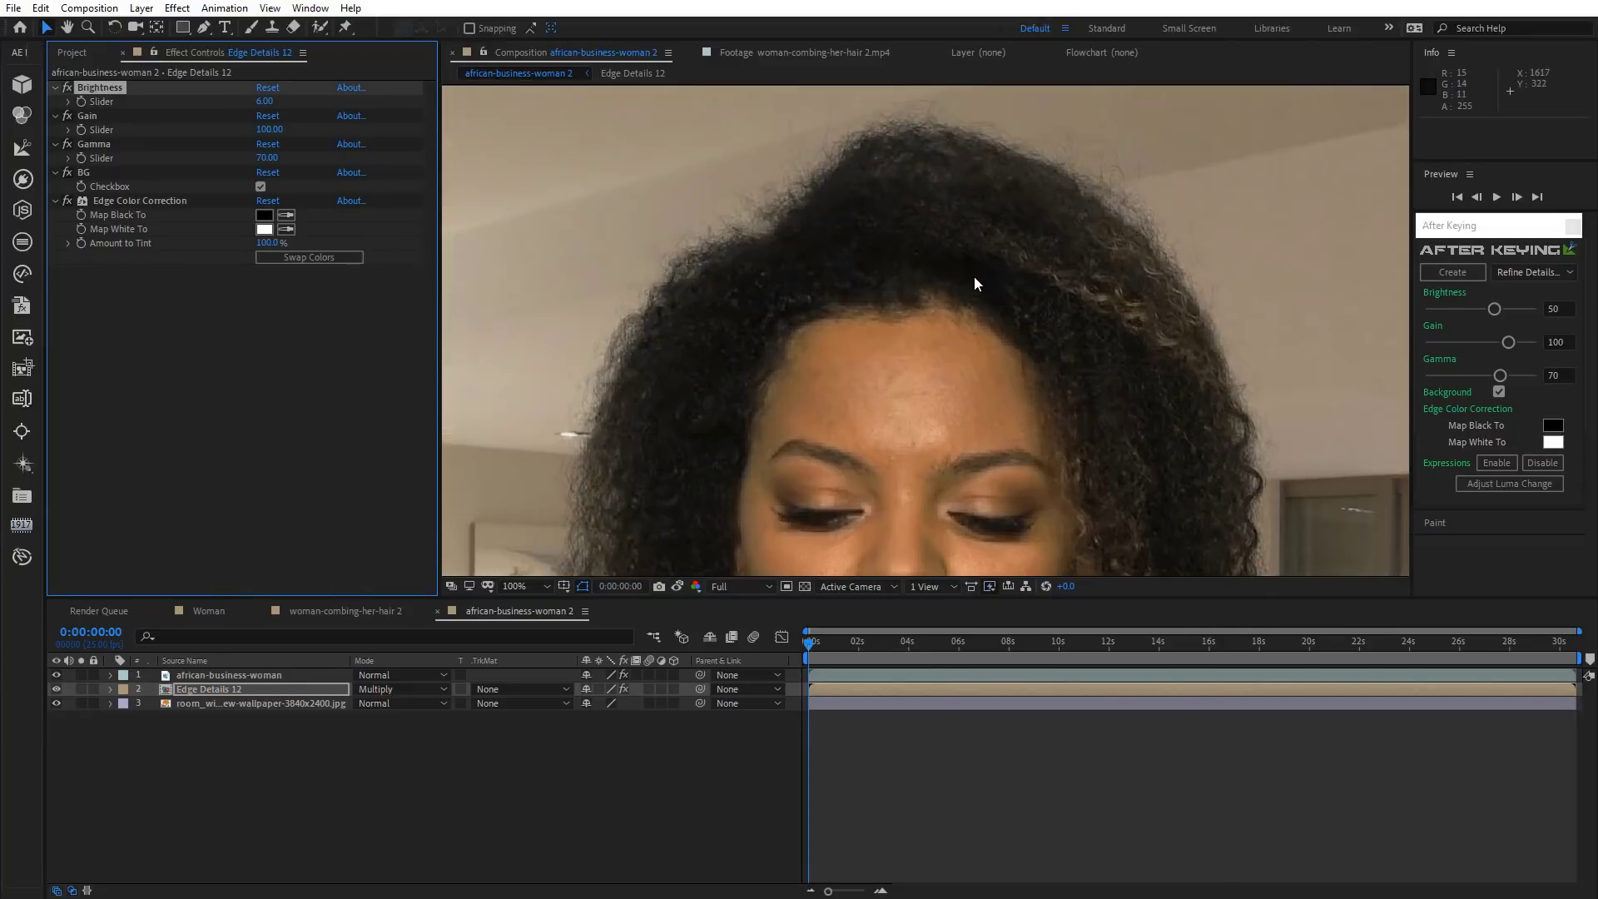
Toggle the woman layer's effects off and on to compare the keyed hair edges with the green-screen original.
{"action": "scroll", "coordinate": [971, 278], "scroll_direction": "up", "scroll_amount": 1}
{"action": "left_click_drag", "start_coordinate": [952, 356], "coordinate": [888, 553]}
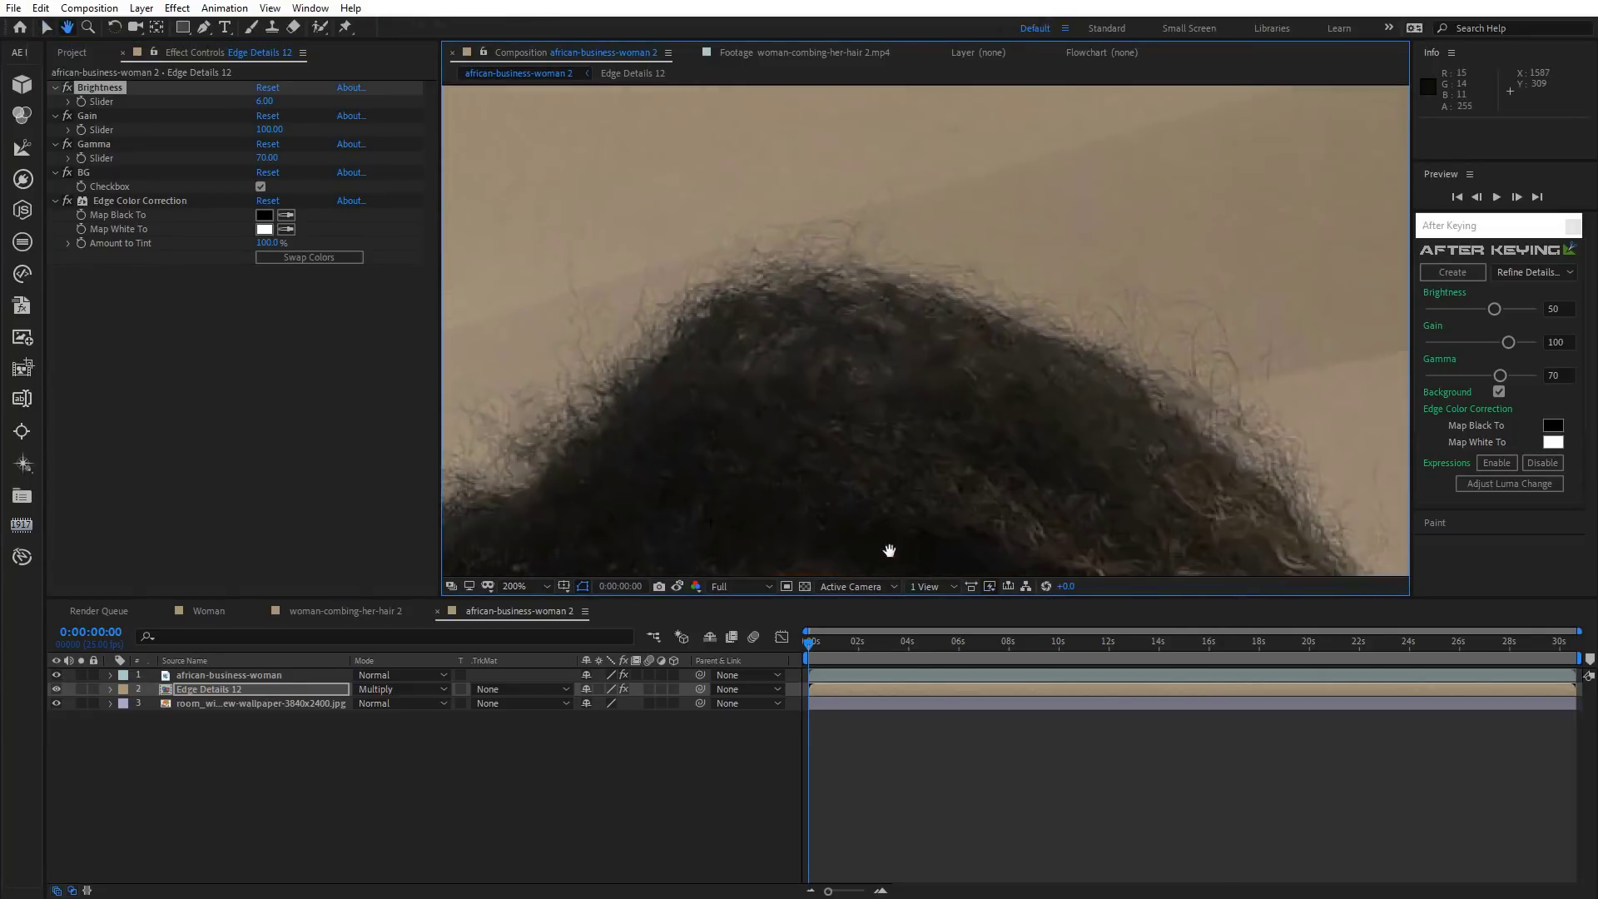
{"action": "left_click", "coordinate": [623, 674]}
{"action": "left_click", "coordinate": [623, 674]}
{"action": "left_click", "coordinate": [622, 674]}
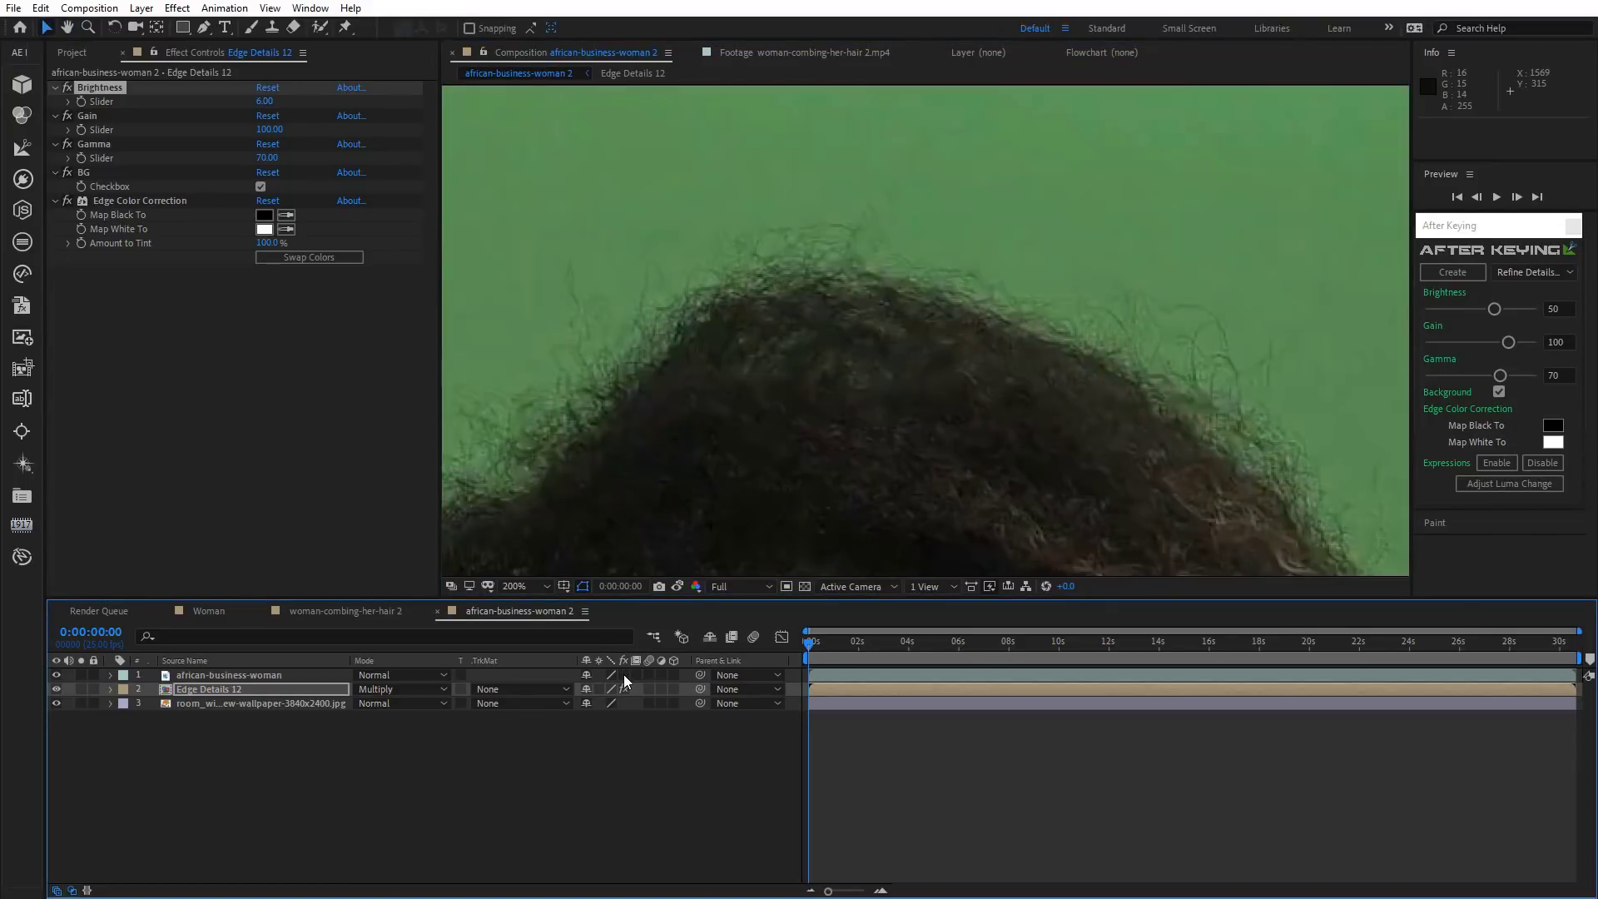
{"action": "left_click", "coordinate": [622, 674]}
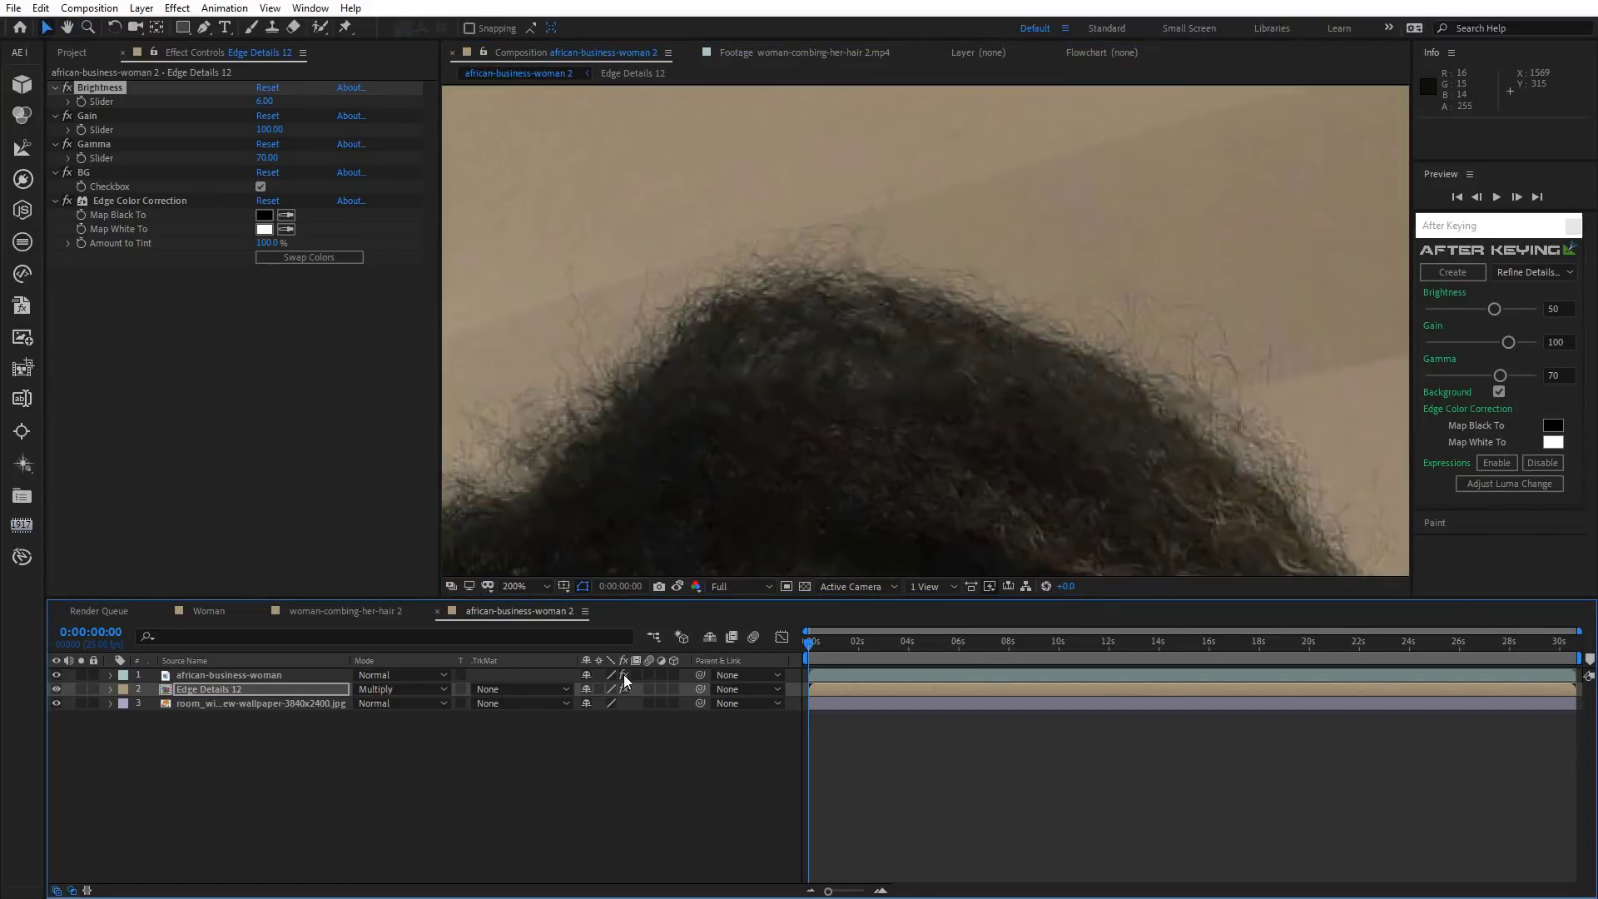
Toggle the edge details layer's visibility to compare the composite with and without it, up close and at head view.
{"action": "left_click", "coordinate": [57, 689]}
{"action": "left_click_drag", "start_coordinate": [852, 411], "coordinate": [848, 220]}
{"action": "left_click_drag", "start_coordinate": [882, 442], "coordinate": [893, 405]}
{"action": "scroll", "coordinate": [884, 421], "scroll_direction": "down", "scroll_amount": 2}
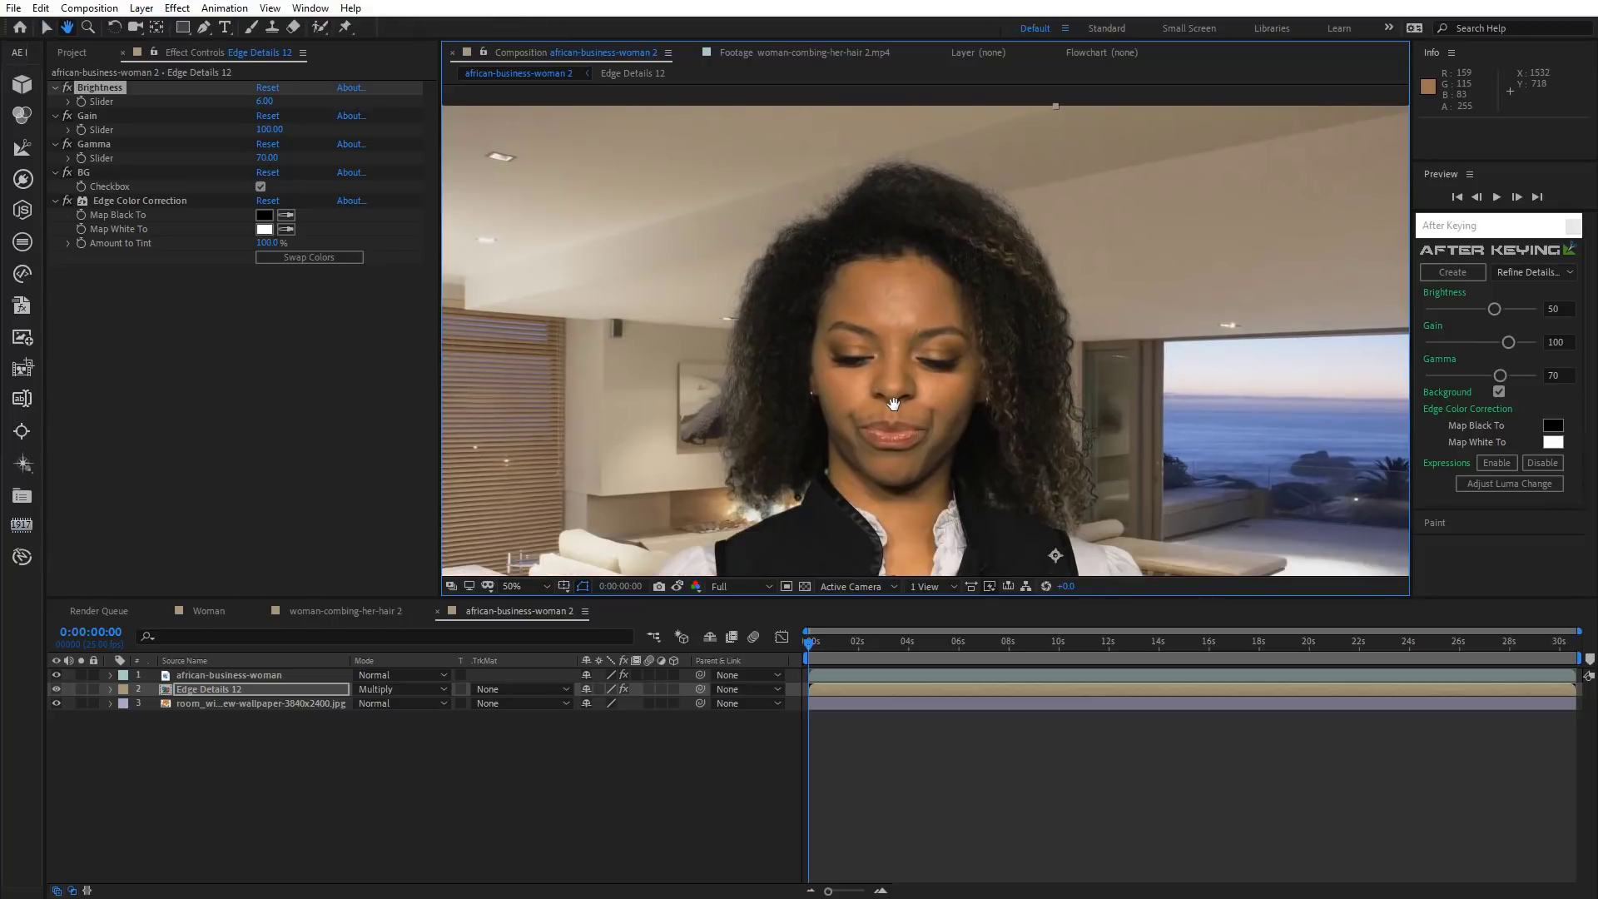
{"action": "key", "text": "v"}
{"action": "left_click", "coordinate": [55, 690]}
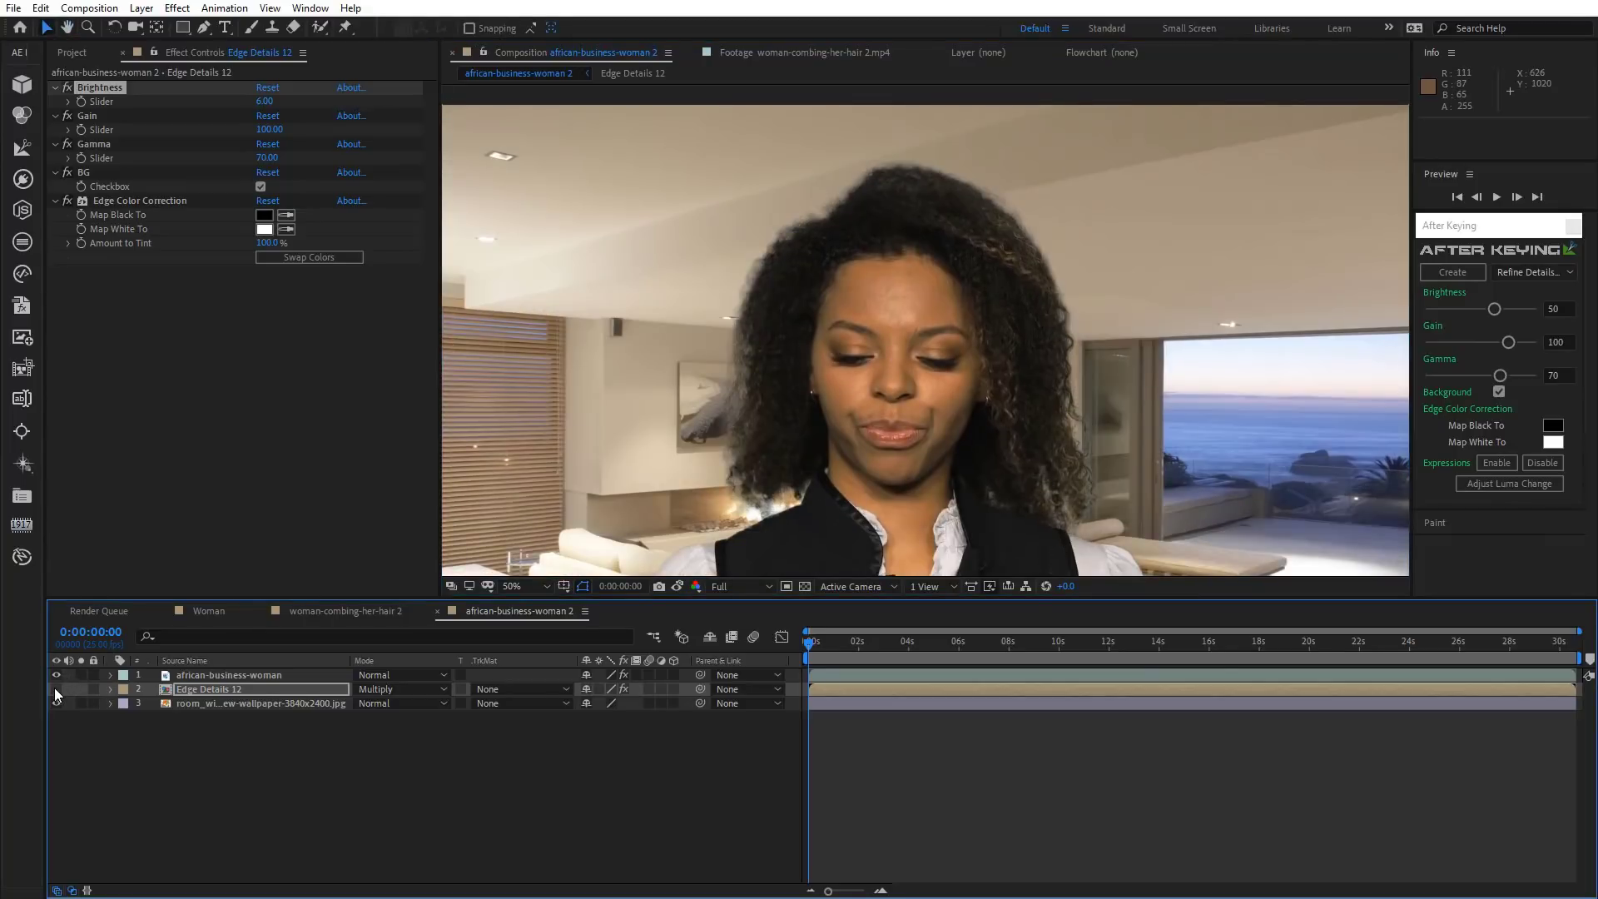
{"action": "left_click", "coordinate": [56, 689]}
{"action": "left_click", "coordinate": [55, 689]}
{"action": "left_click", "coordinate": [55, 689]}
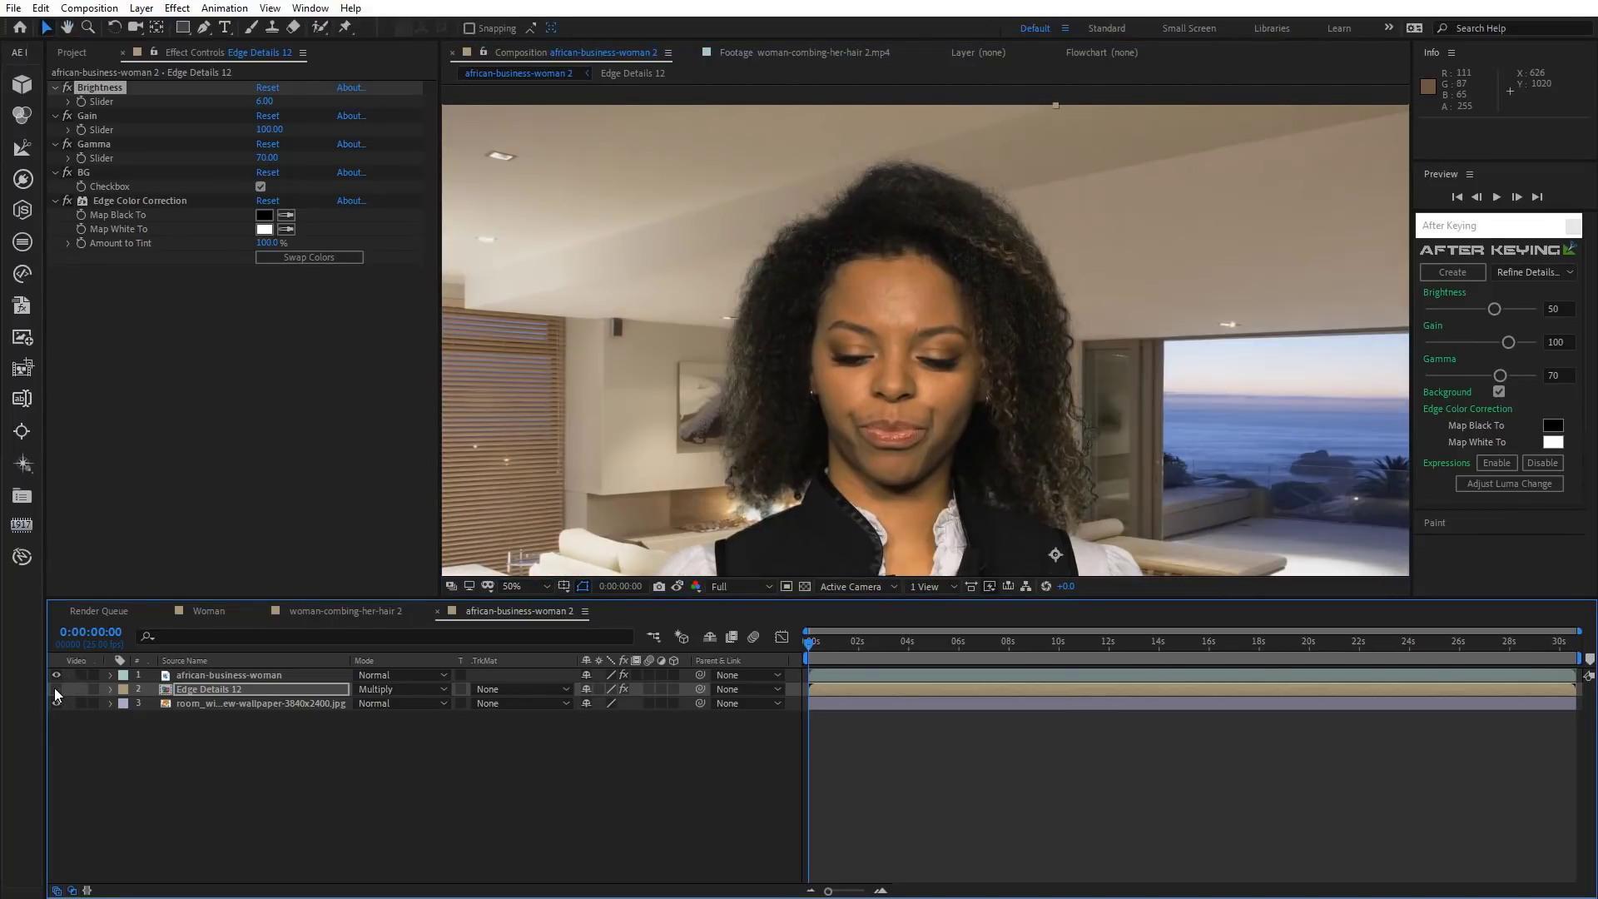
{"action": "left_click", "coordinate": [55, 689]}
{"action": "left_click_drag", "start_coordinate": [867, 423], "coordinate": [874, 366]}
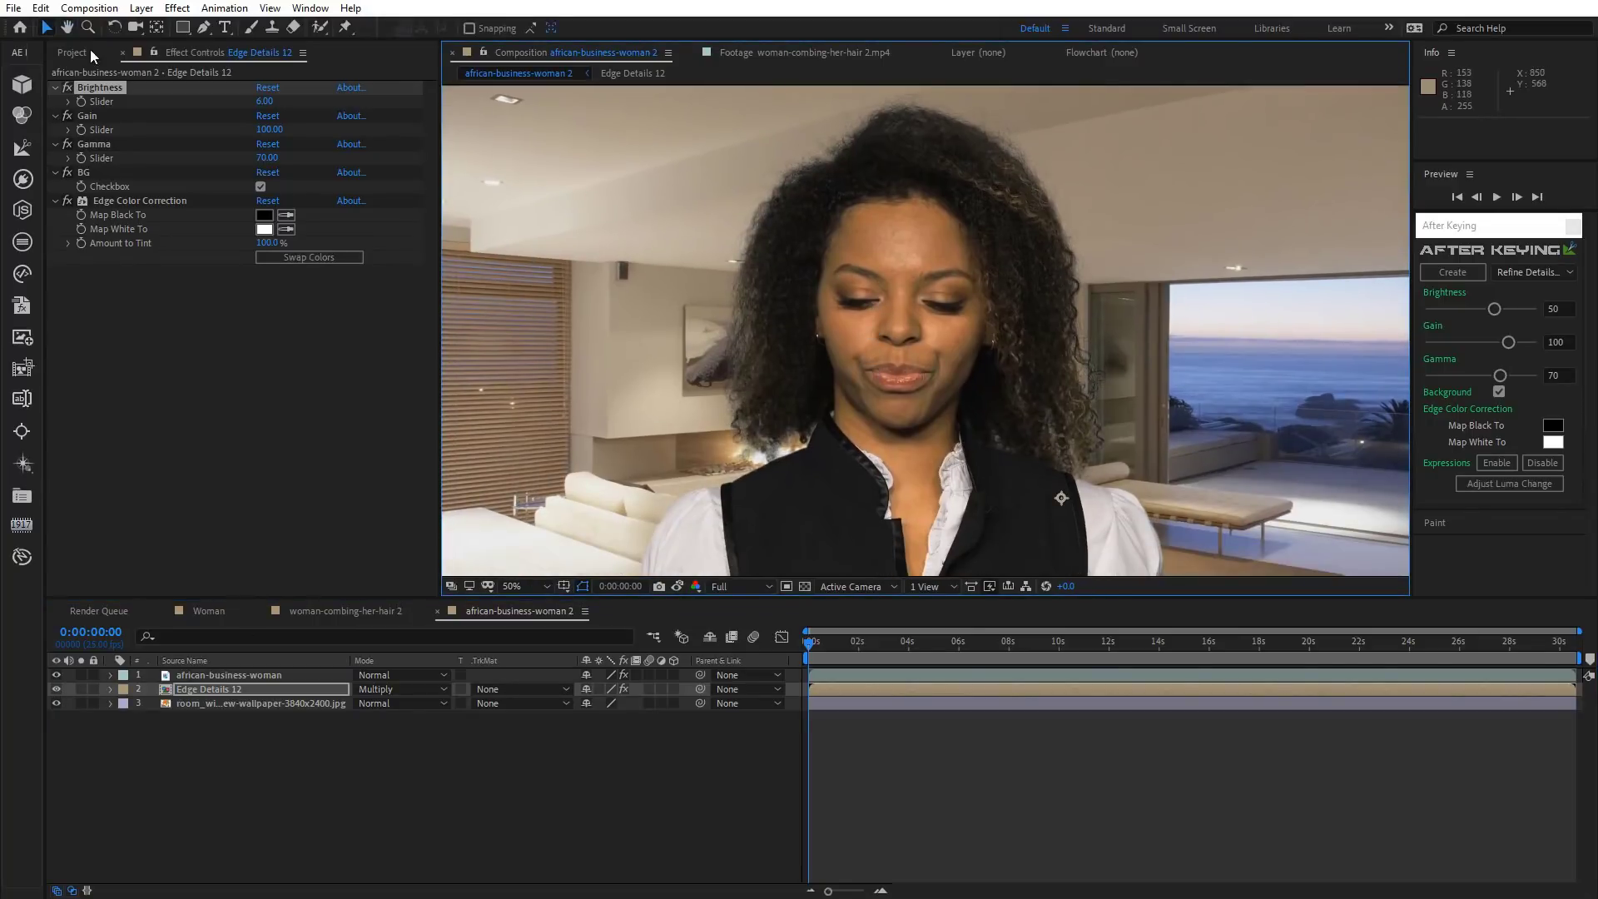
Draw a rectangular mask on the edge details layer around the woman's head and hair, down to her upper chest.
{"action": "left_click", "coordinate": [183, 28]}
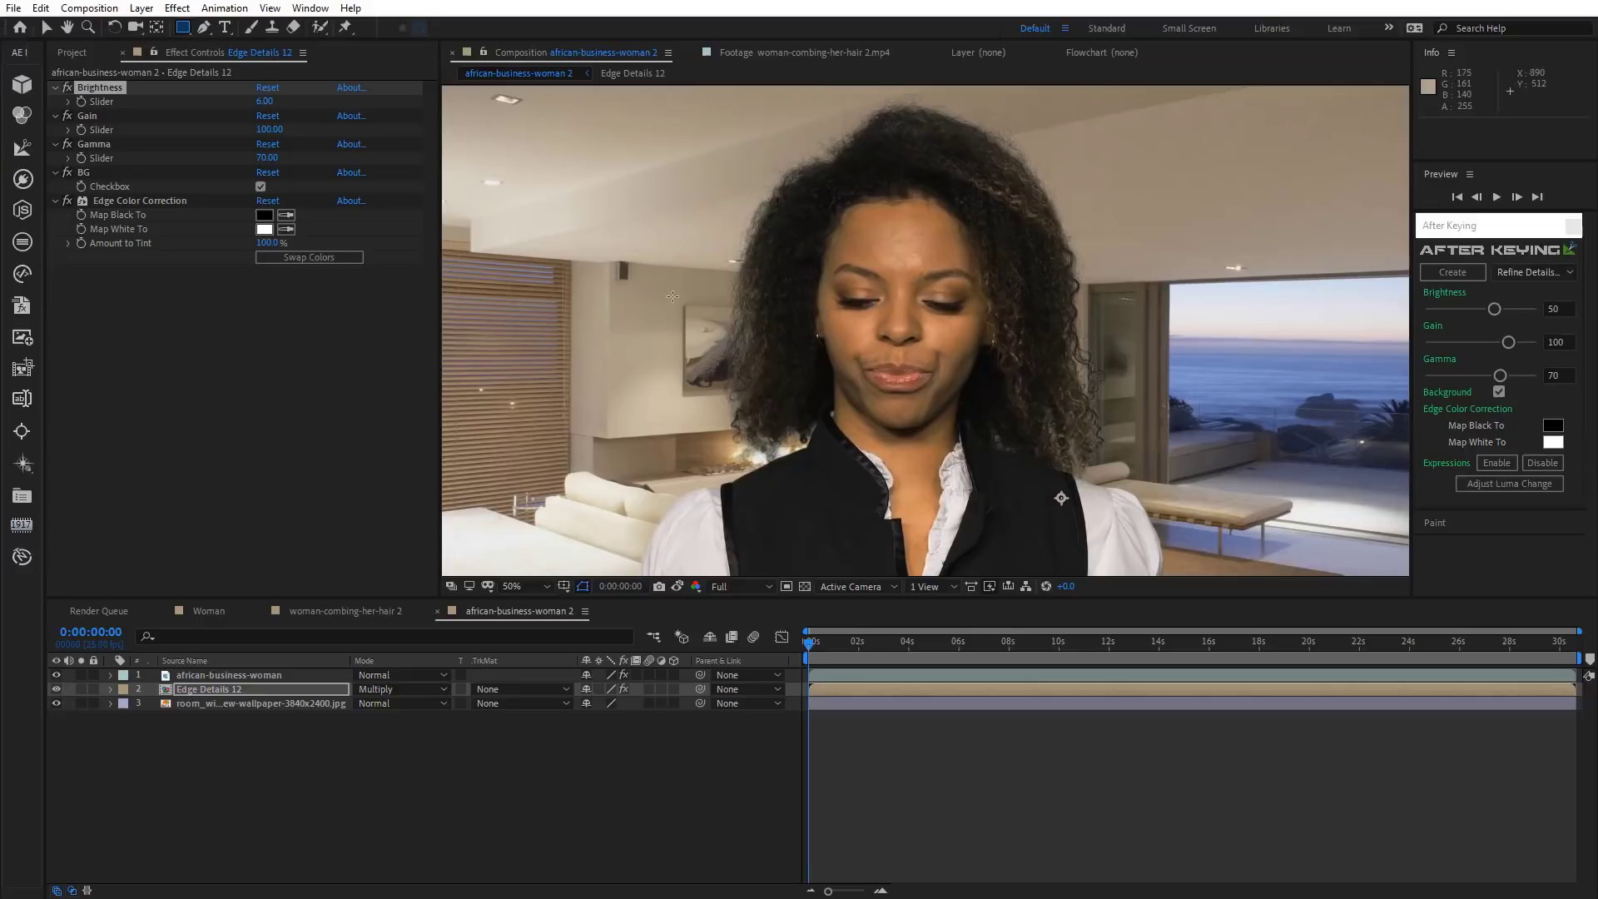
{"action": "key", "text": "comma"}
{"action": "key", "text": "comma"}
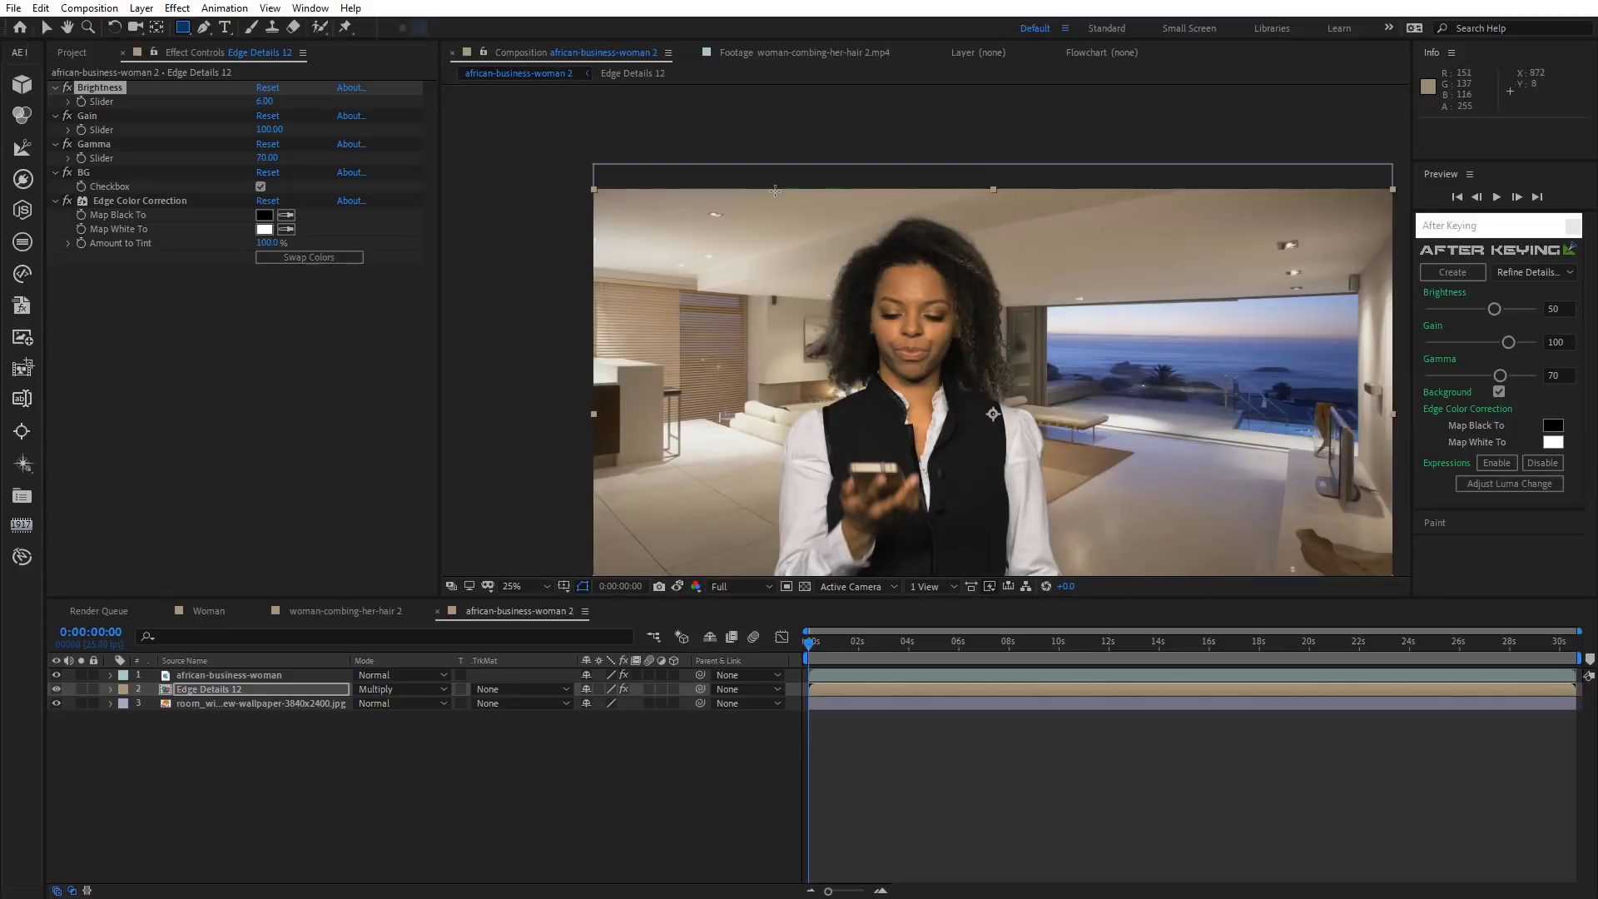
{"action": "left_click_drag", "start_coordinate": [775, 180], "coordinate": [1055, 428]}
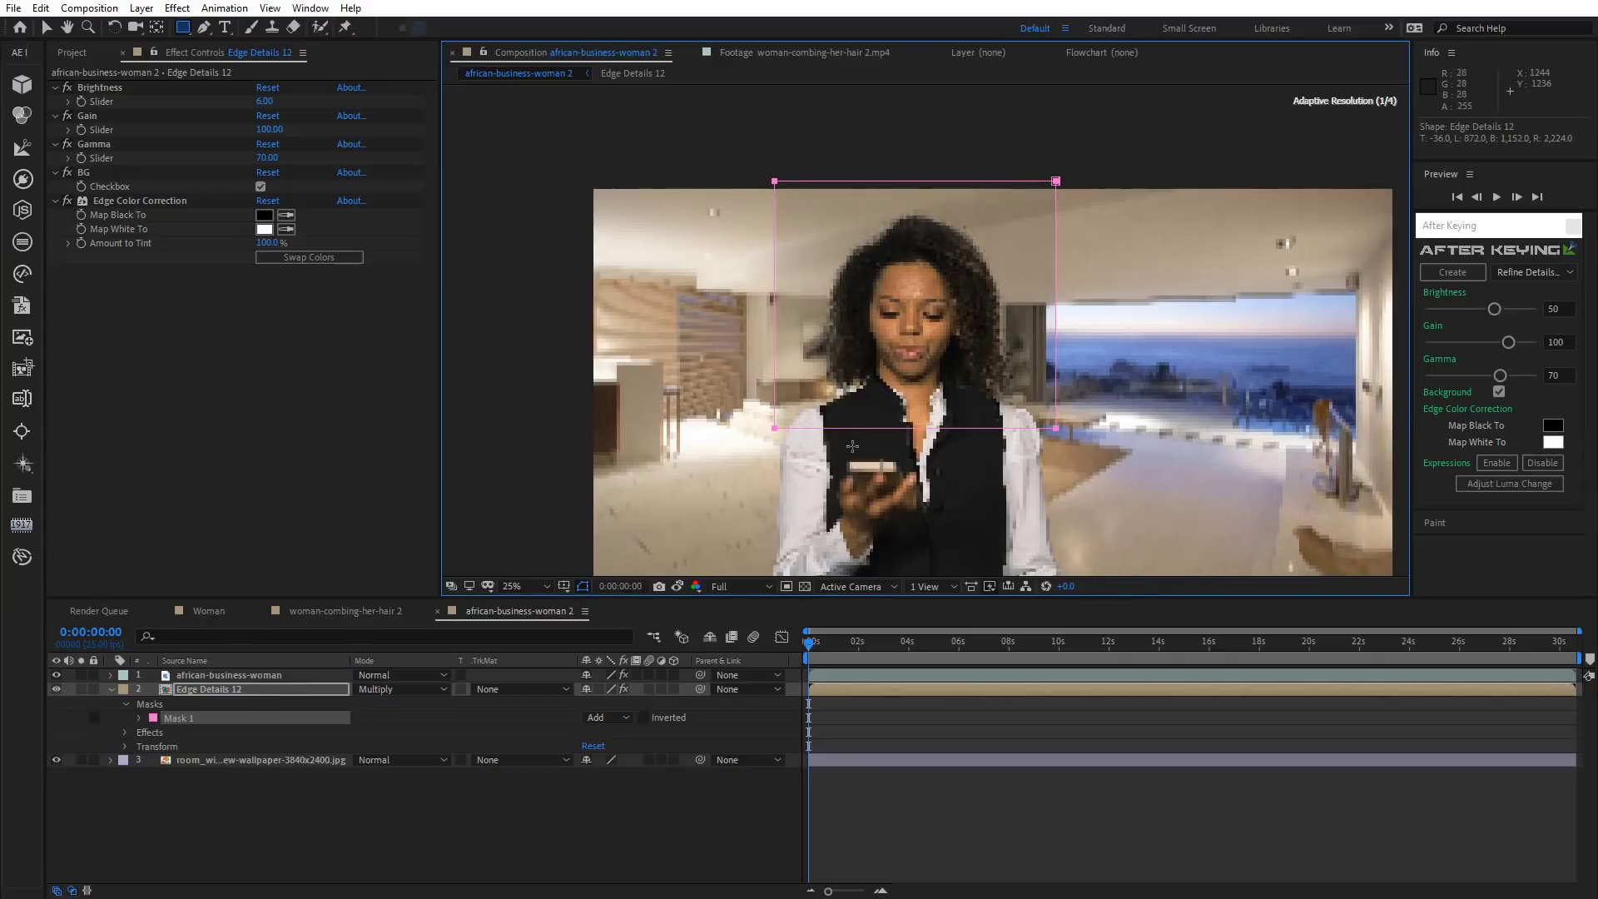
Set the edge details mask's feather to 200 pixels.
{"action": "key", "text": "period"}
{"action": "key", "text": "f"}
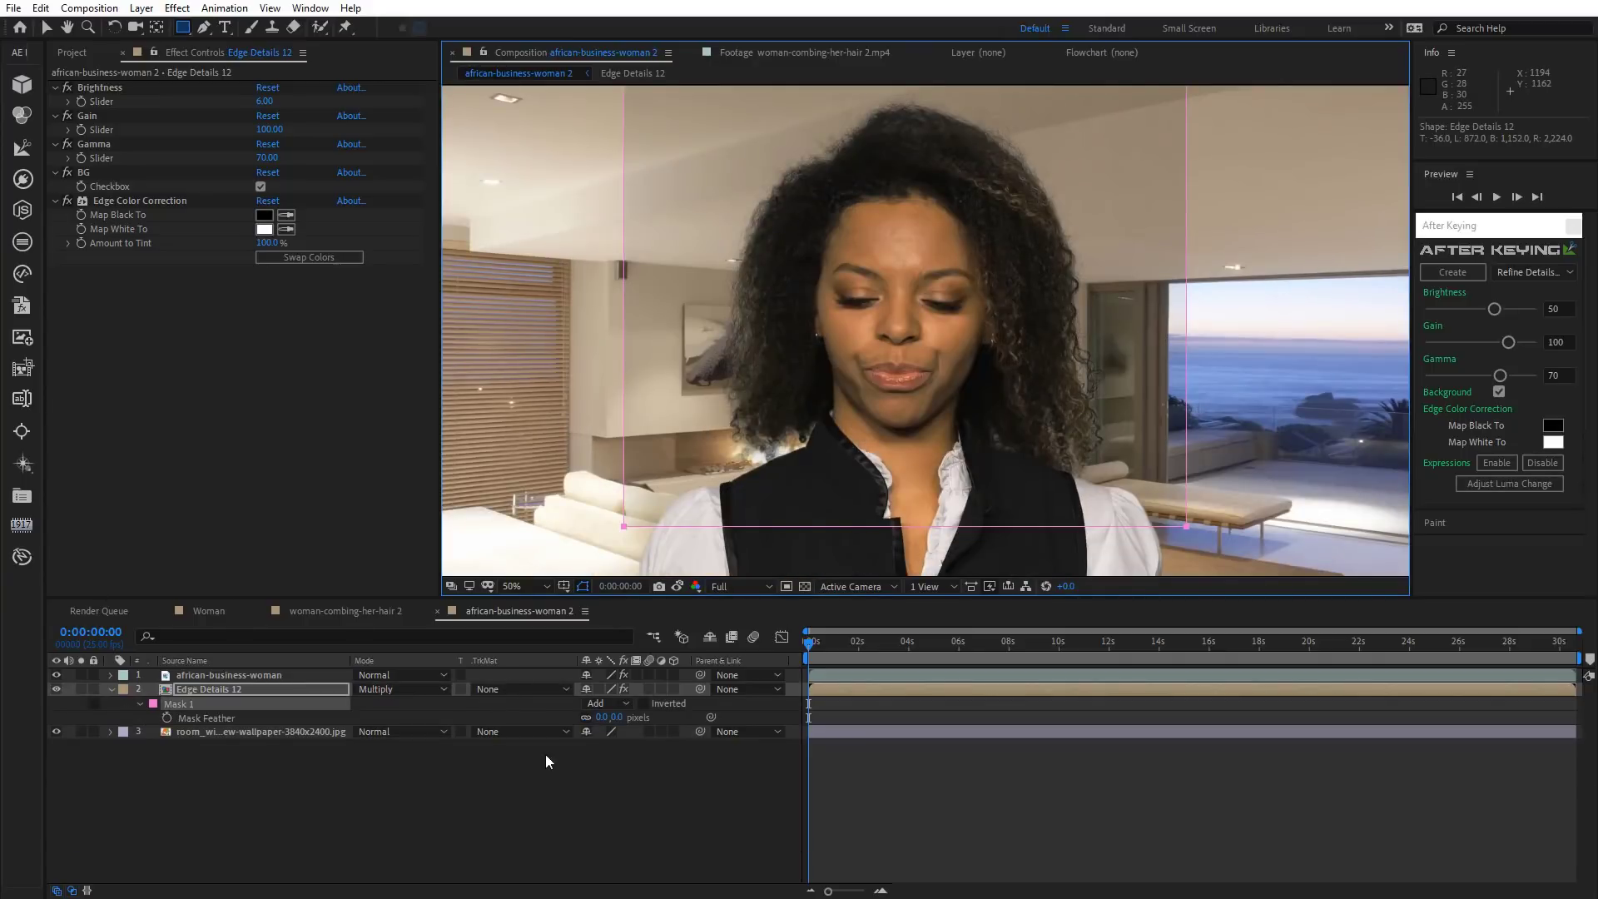
{"action": "left_click", "coordinate": [607, 719]}
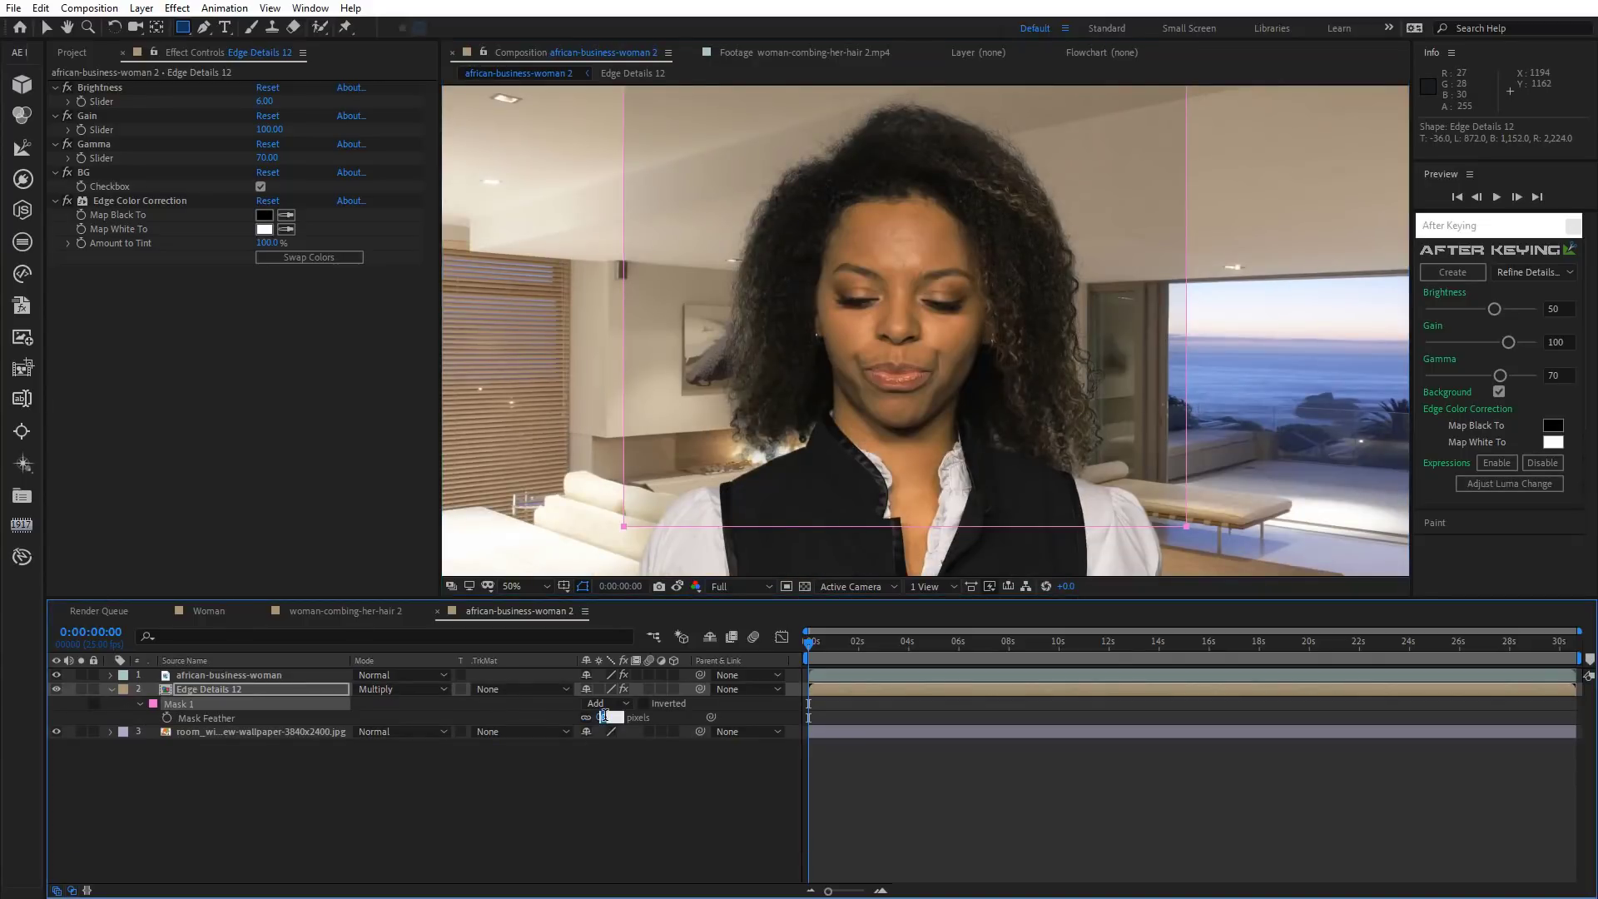
{"action": "left_click", "coordinate": [588, 779]}
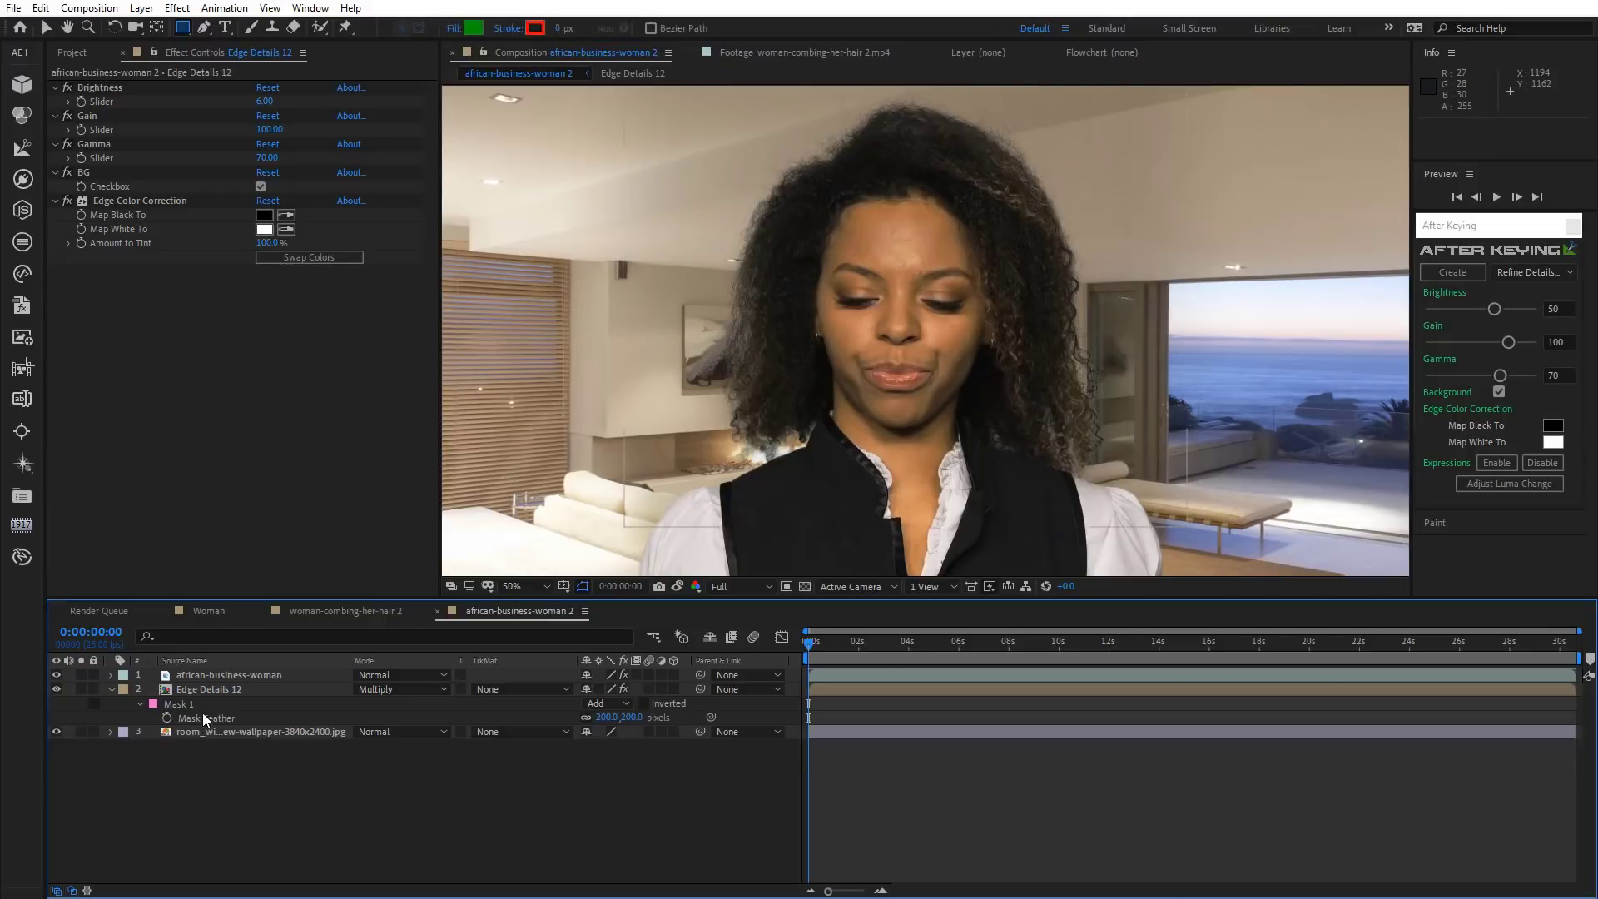
Create a luma adjustment layer for the edge details layer and raise its curve slightly at the midpoint.
{"action": "left_click", "coordinate": [203, 689]}
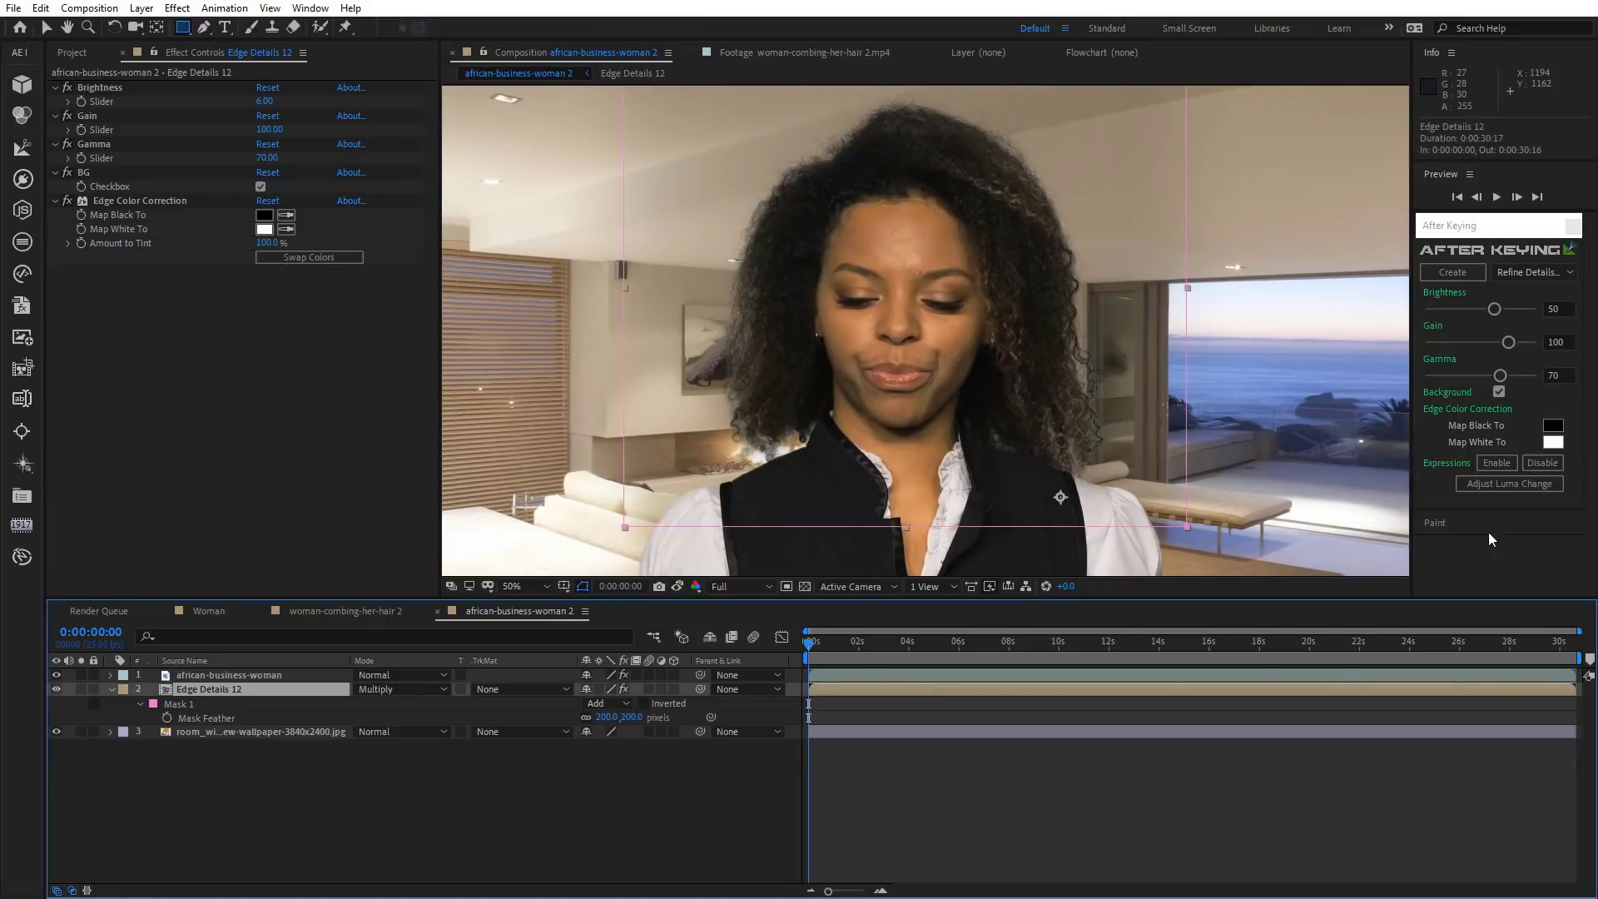
{"action": "left_click", "coordinate": [1489, 486]}
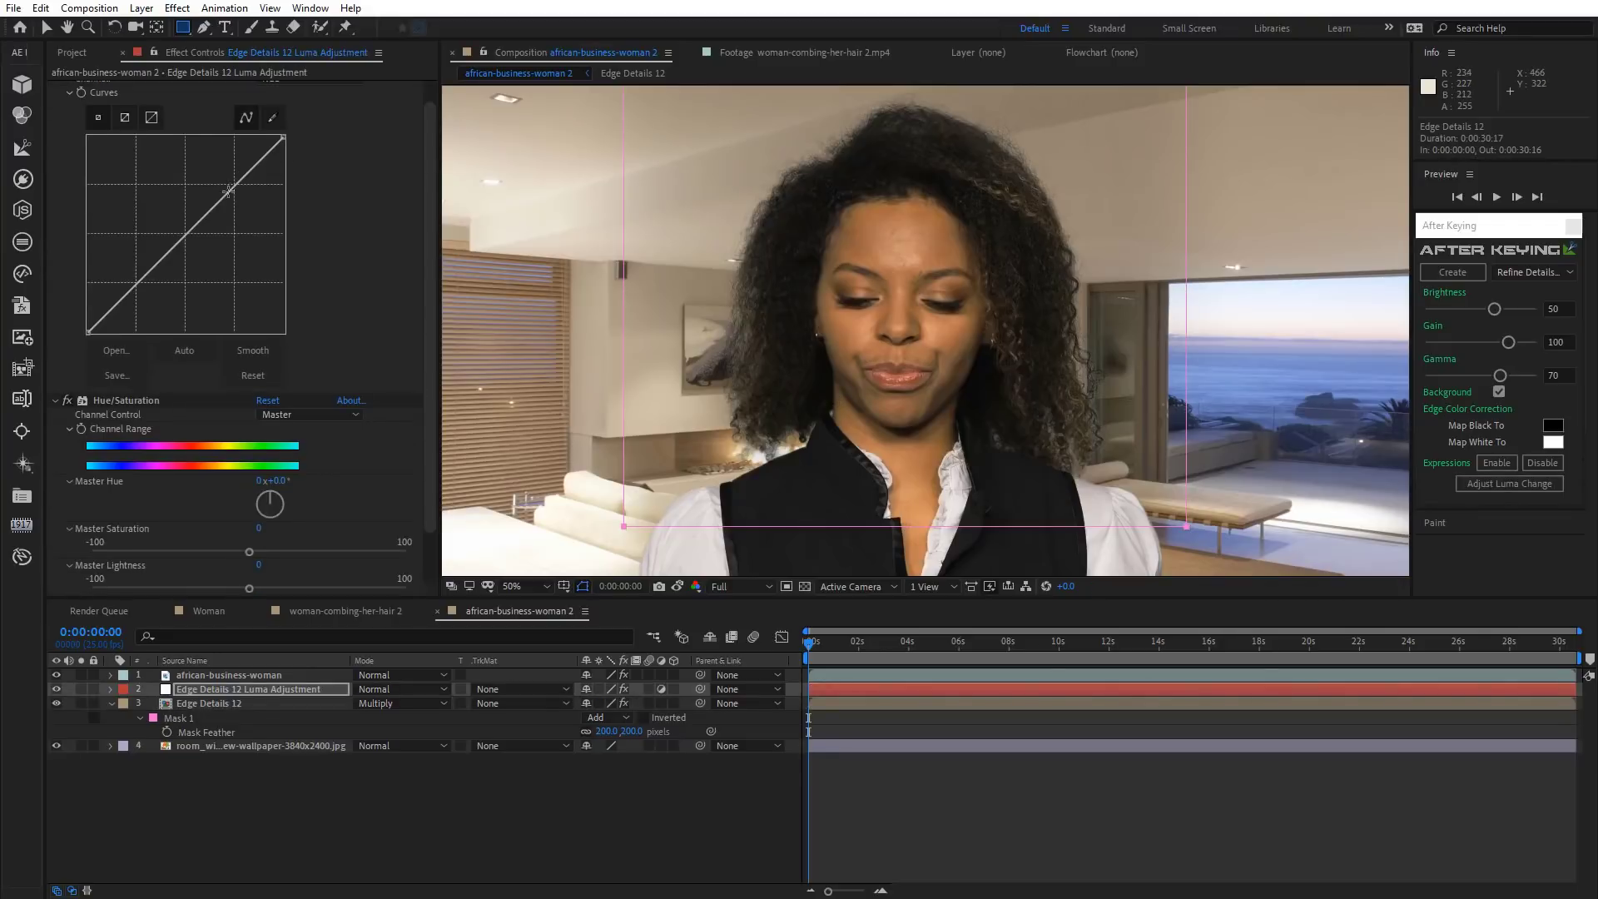
{"action": "left_click_drag", "start_coordinate": [187, 228], "coordinate": [183, 219]}
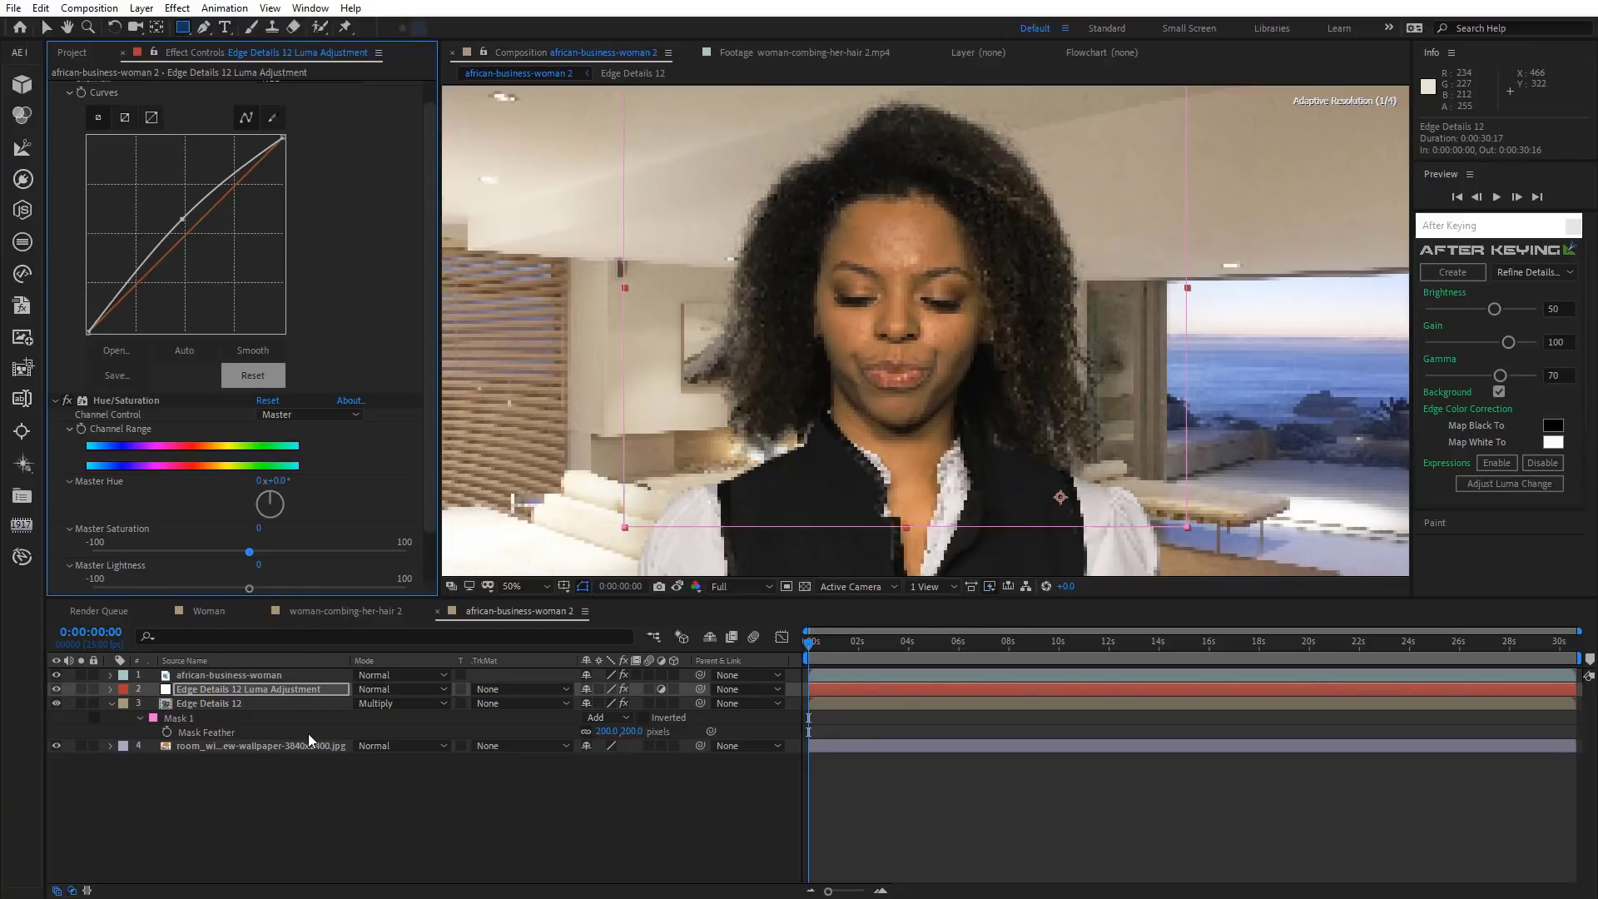
{"action": "left_click", "coordinate": [327, 804]}
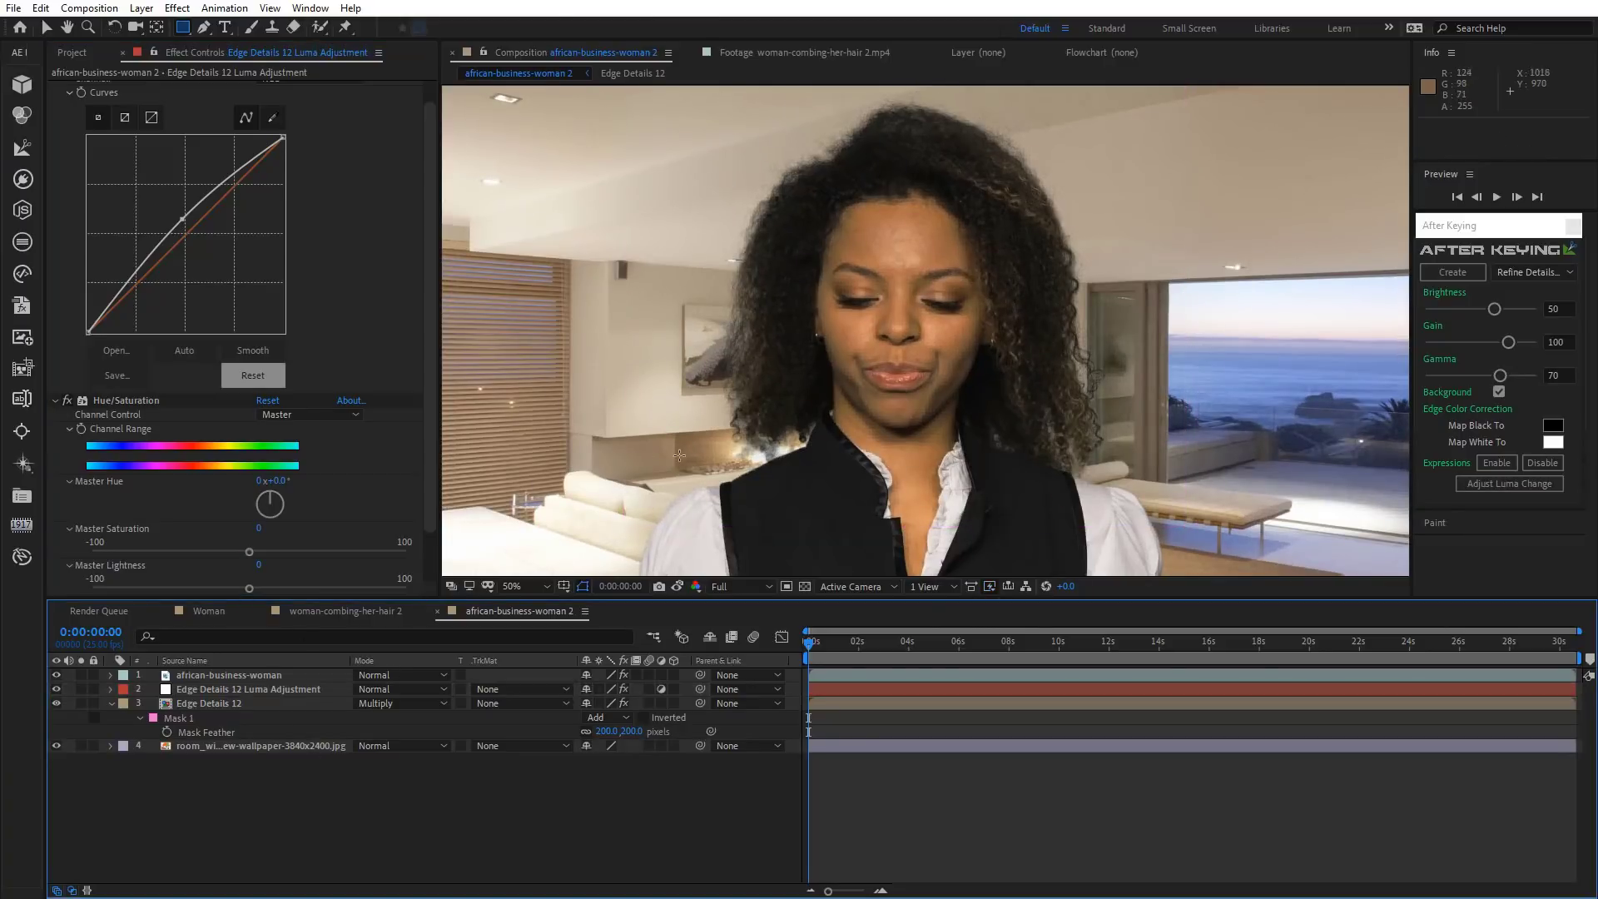
{"action": "left_click", "coordinate": [111, 704]}
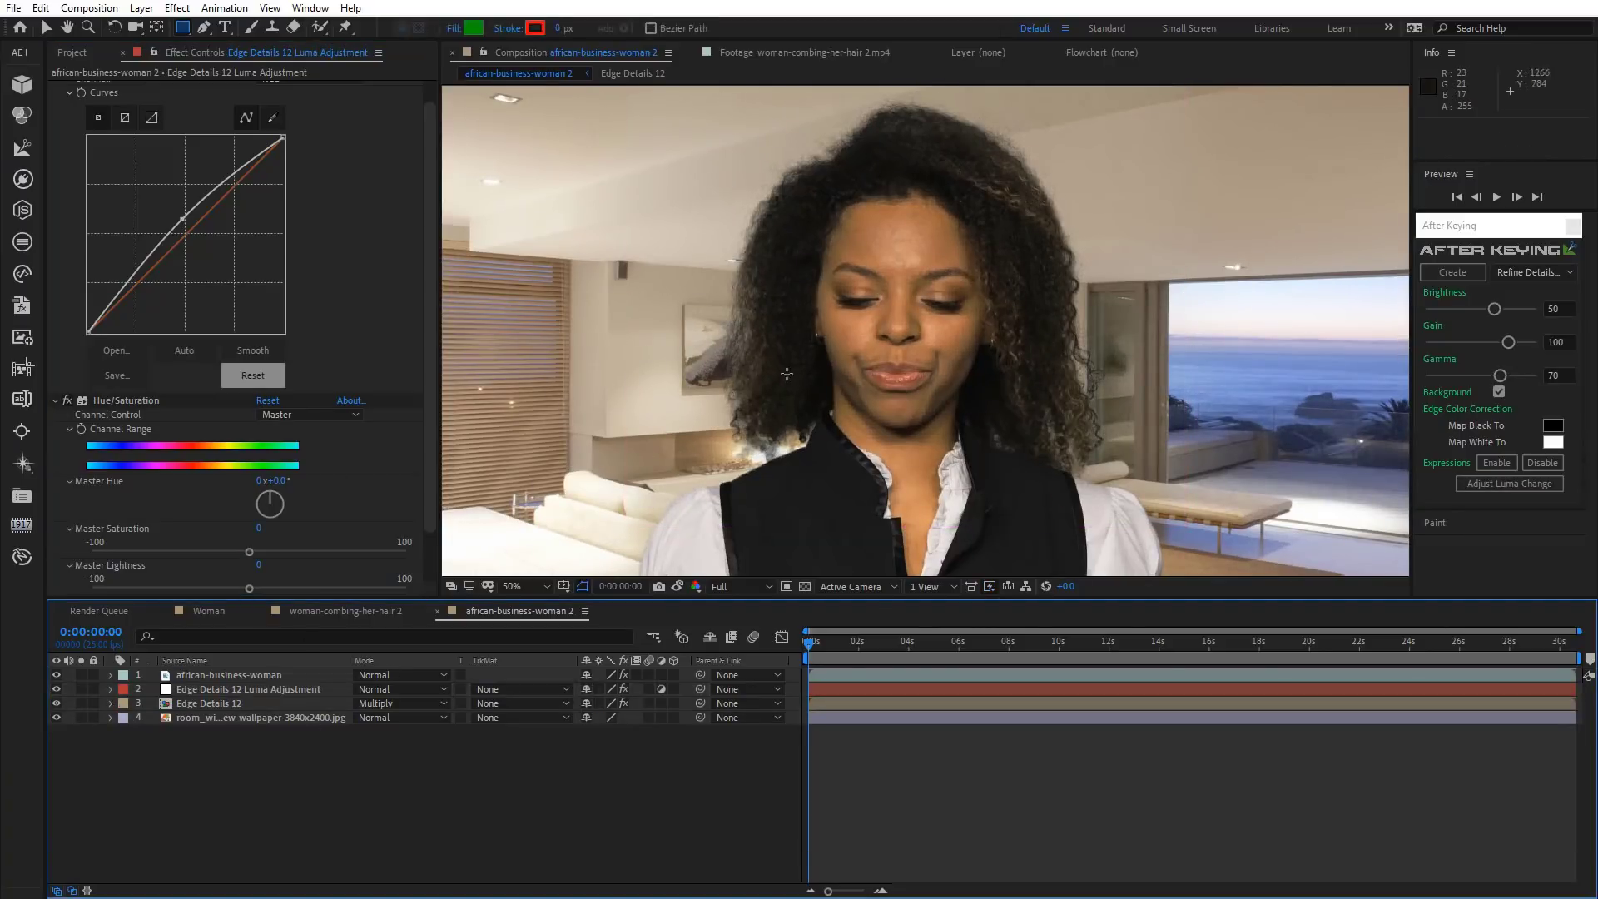
Toggle the edge details layer's visibility to examine the fine hairs along the top of the woman's head.
{"action": "left_click", "coordinate": [208, 706]}
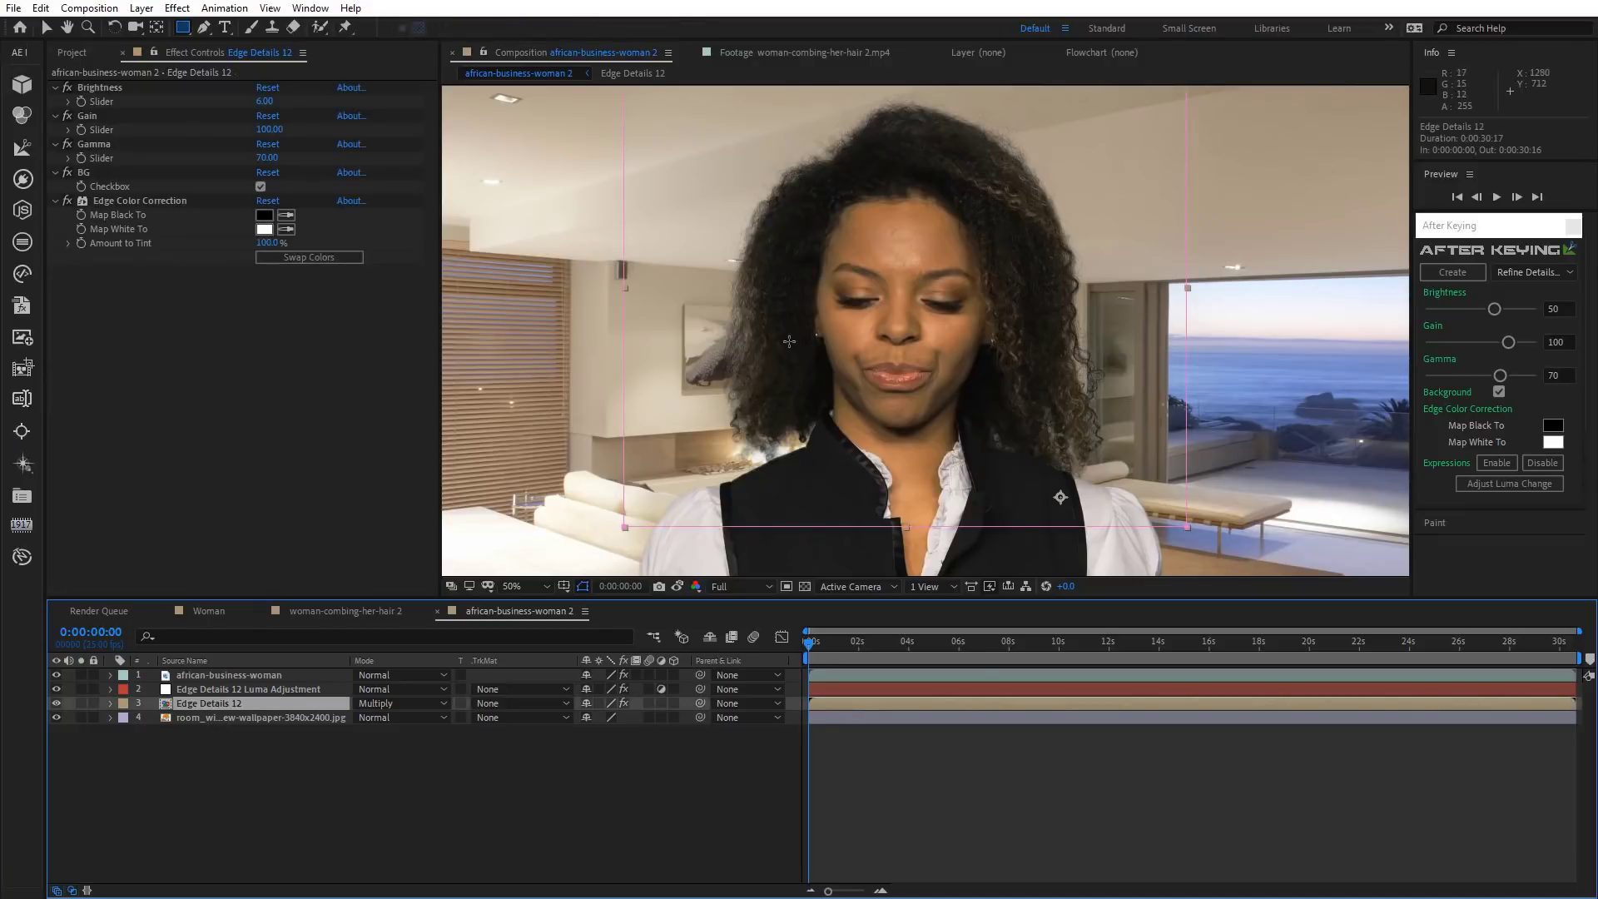
{"action": "left_click_drag", "start_coordinate": [767, 293], "coordinate": [773, 353]}
{"action": "scroll", "coordinate": [812, 213], "scroll_direction": "up", "scroll_amount": 1}
{"action": "left_click_drag", "start_coordinate": [811, 214], "coordinate": [805, 587]}
{"action": "scroll", "coordinate": [790, 379], "scroll_direction": "up", "scroll_amount": 1}
{"action": "left_click", "coordinate": [56, 702]}
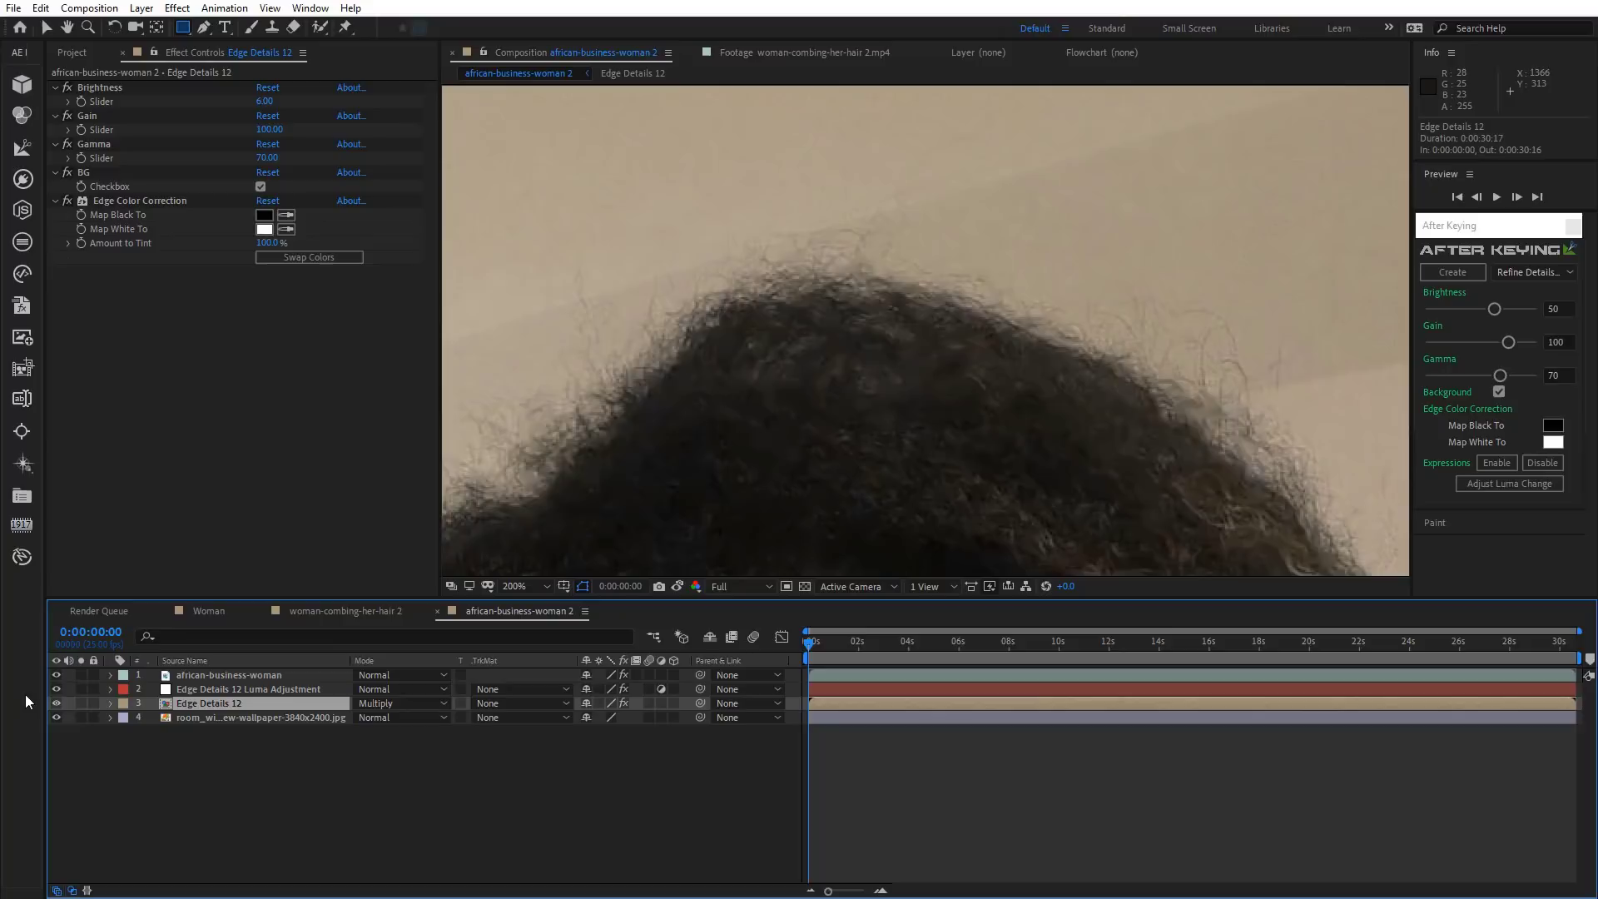
{"action": "left_click", "coordinate": [56, 703]}
Switch the woman layer's effects off and on repeatedly to compare the refined hairline with the original footage.
{"action": "left_click", "coordinate": [626, 674]}
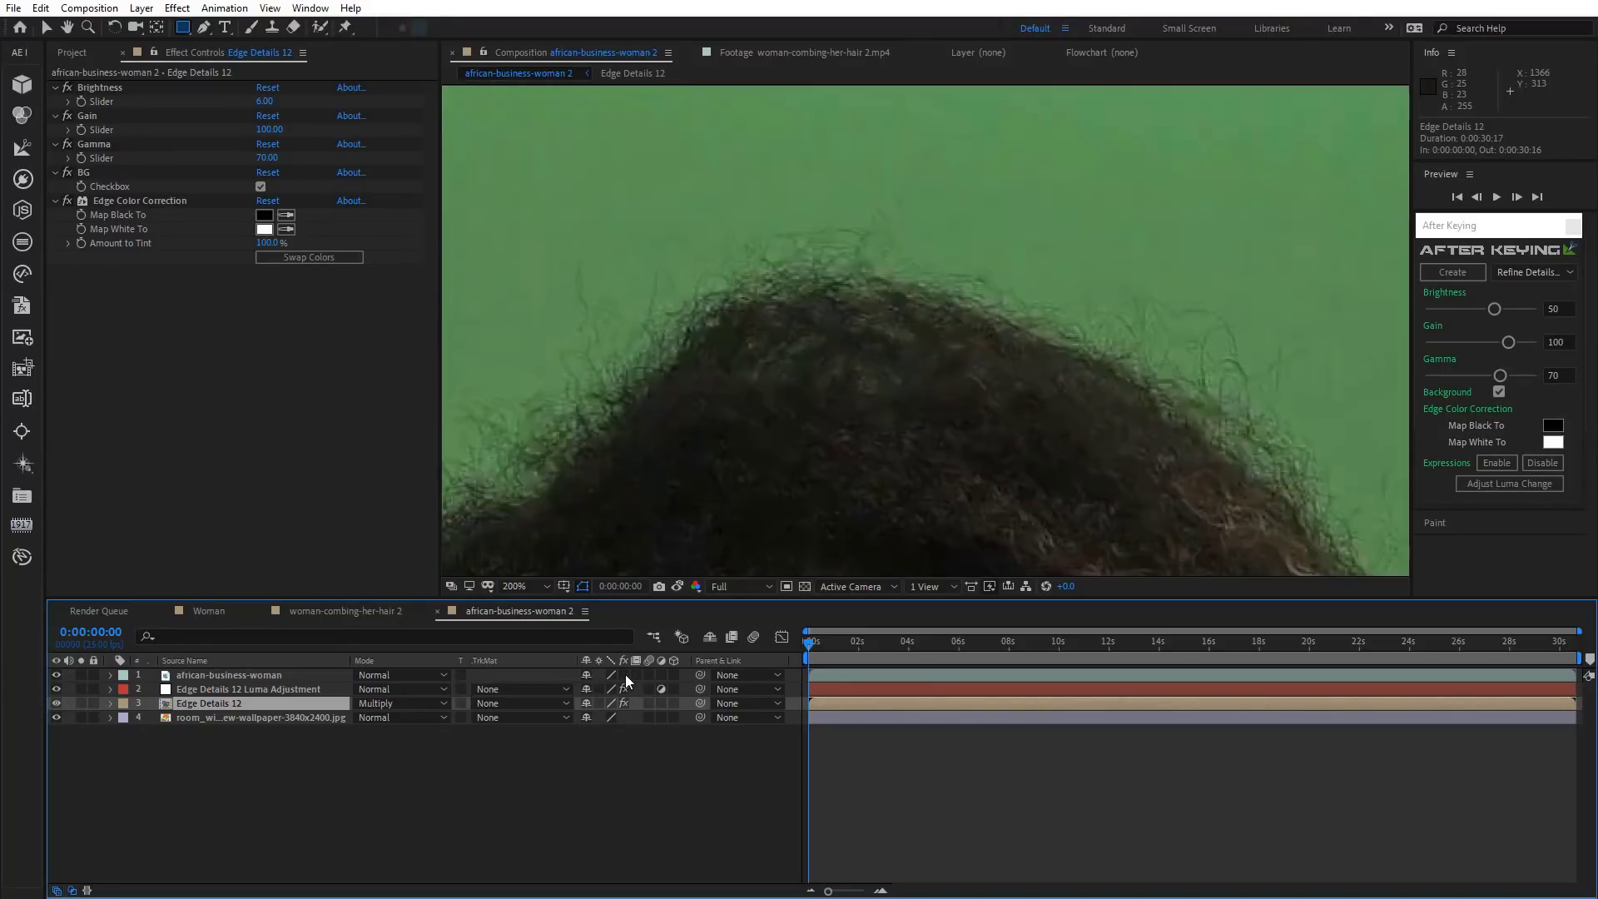
{"action": "left_click", "coordinate": [626, 674]}
{"action": "left_click", "coordinate": [626, 674]}
{"action": "left_click", "coordinate": [626, 674]}
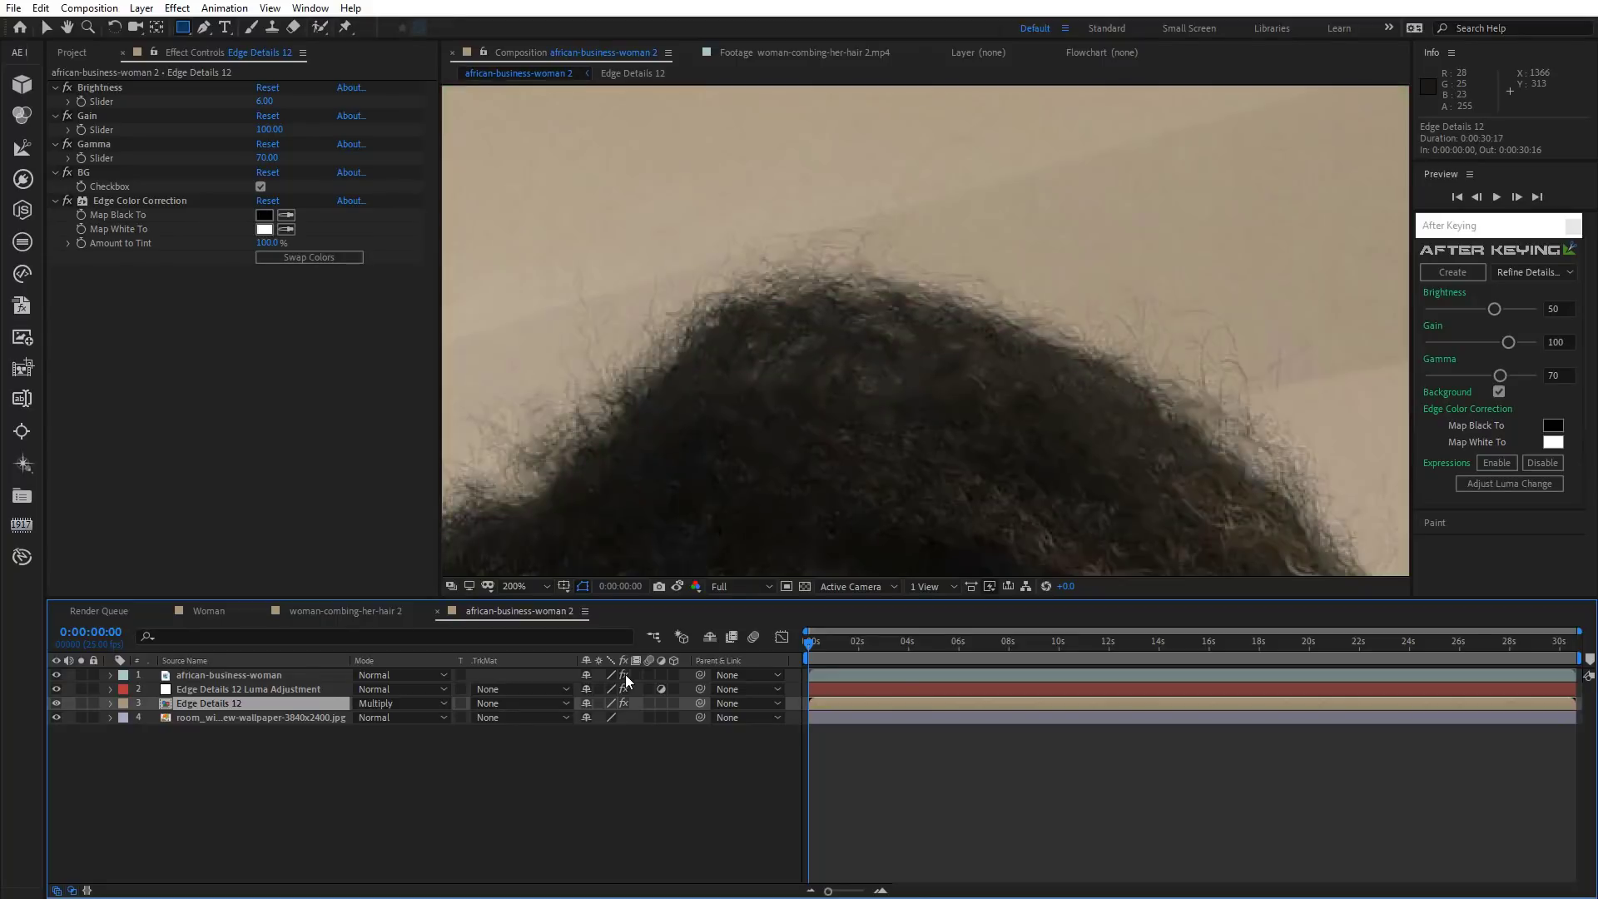
{"action": "left_click", "coordinate": [625, 674]}
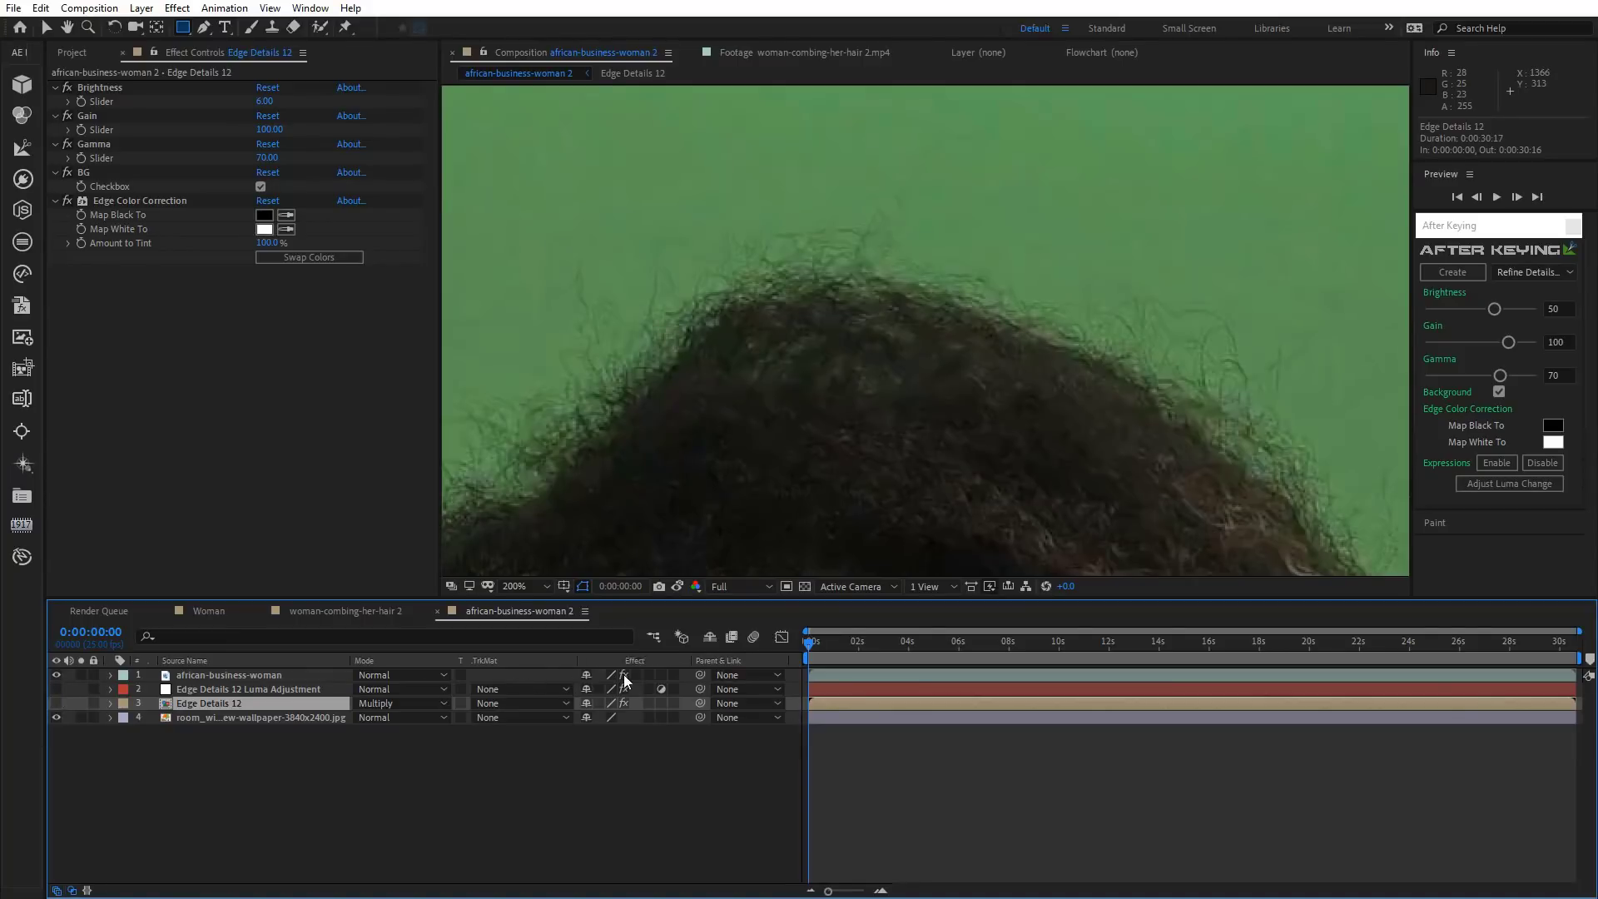
{"action": "left_click", "coordinate": [624, 674]}
Check the hairline once more using layer visibility and review the woman's whole head against the room.
{"action": "left_click", "coordinate": [56, 692]}
{"action": "left_click", "coordinate": [56, 702]}
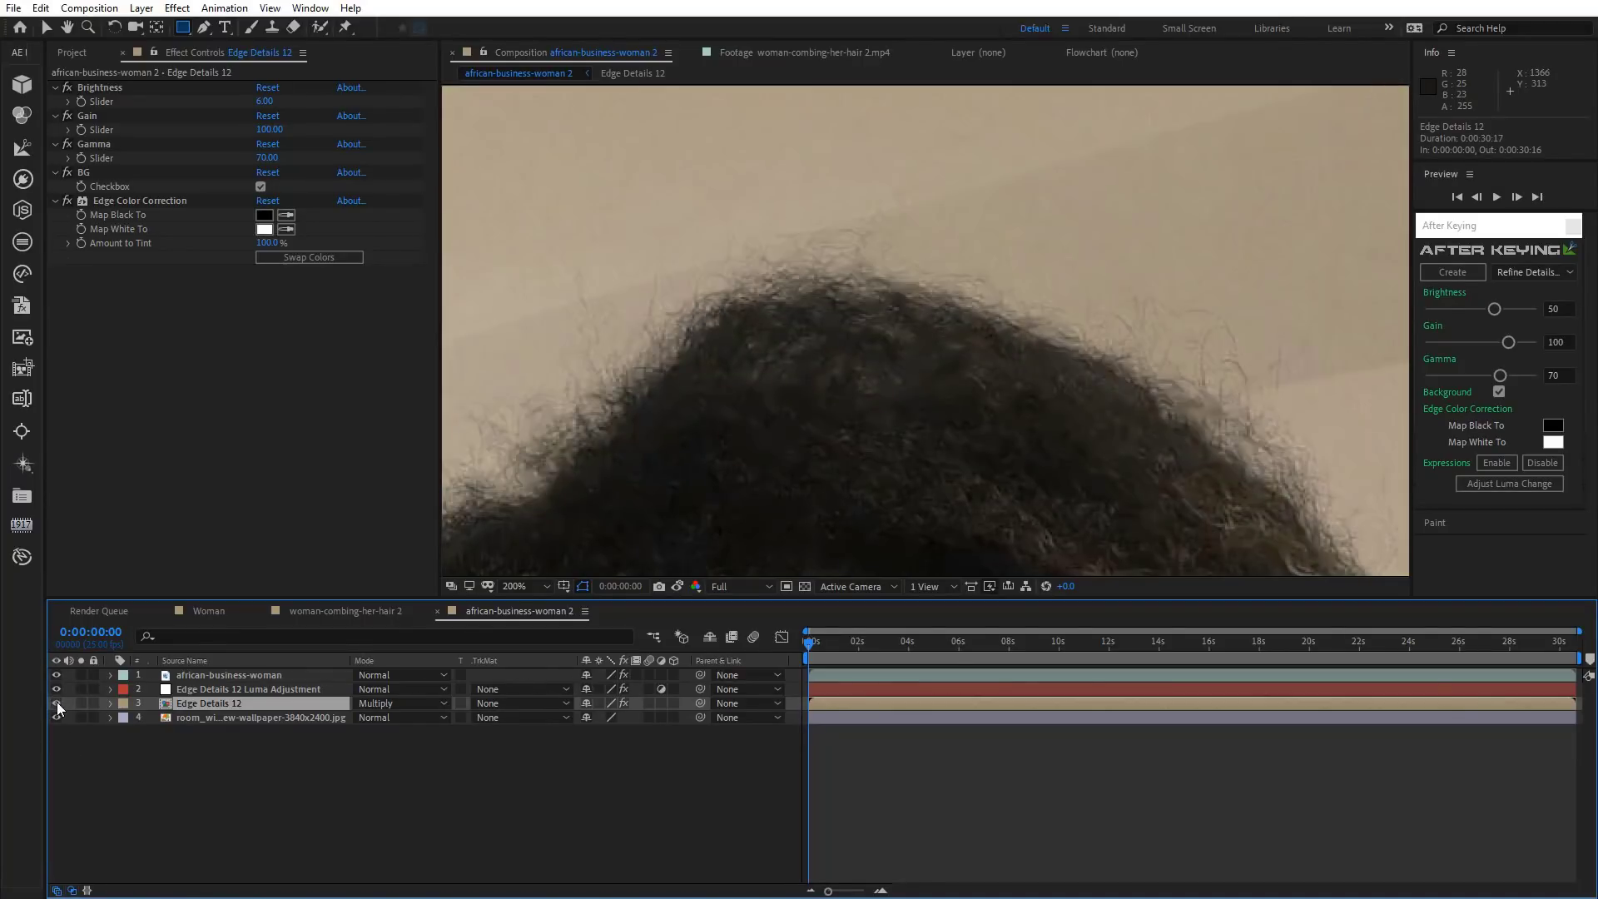
{"action": "scroll", "coordinate": [729, 512], "scroll_direction": "down", "scroll_amount": 2}
{"action": "left_click_drag", "start_coordinate": [799, 499], "coordinate": [819, 291]}
{"action": "key", "text": "q"}
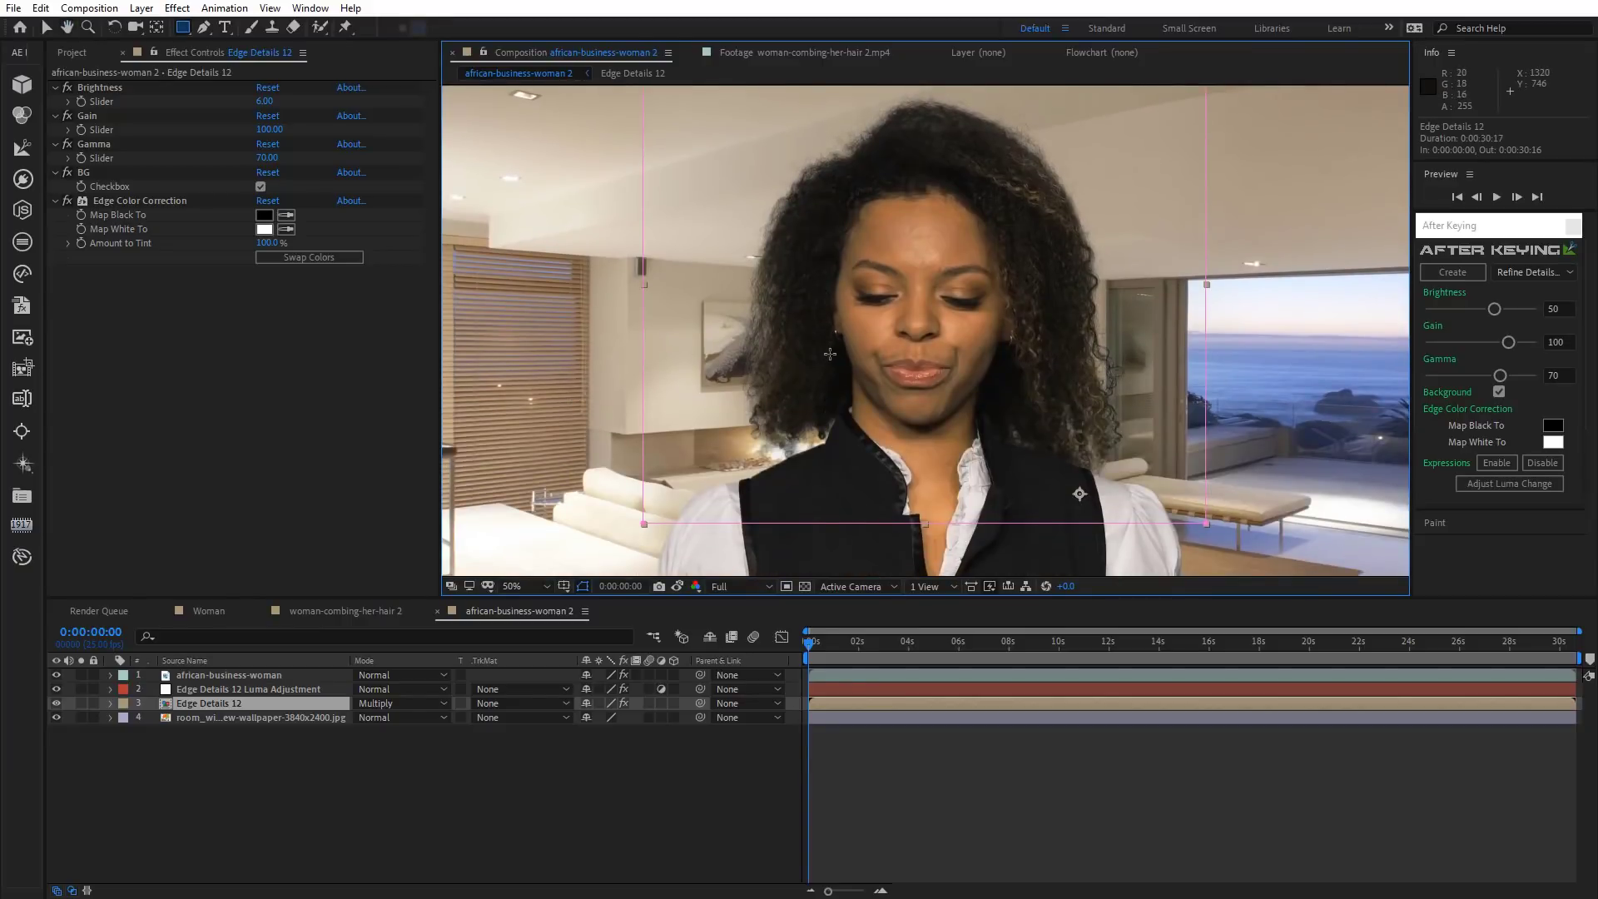
{"action": "left_click", "coordinate": [483, 829]}
{"action": "left_click", "coordinate": [482, 829]}
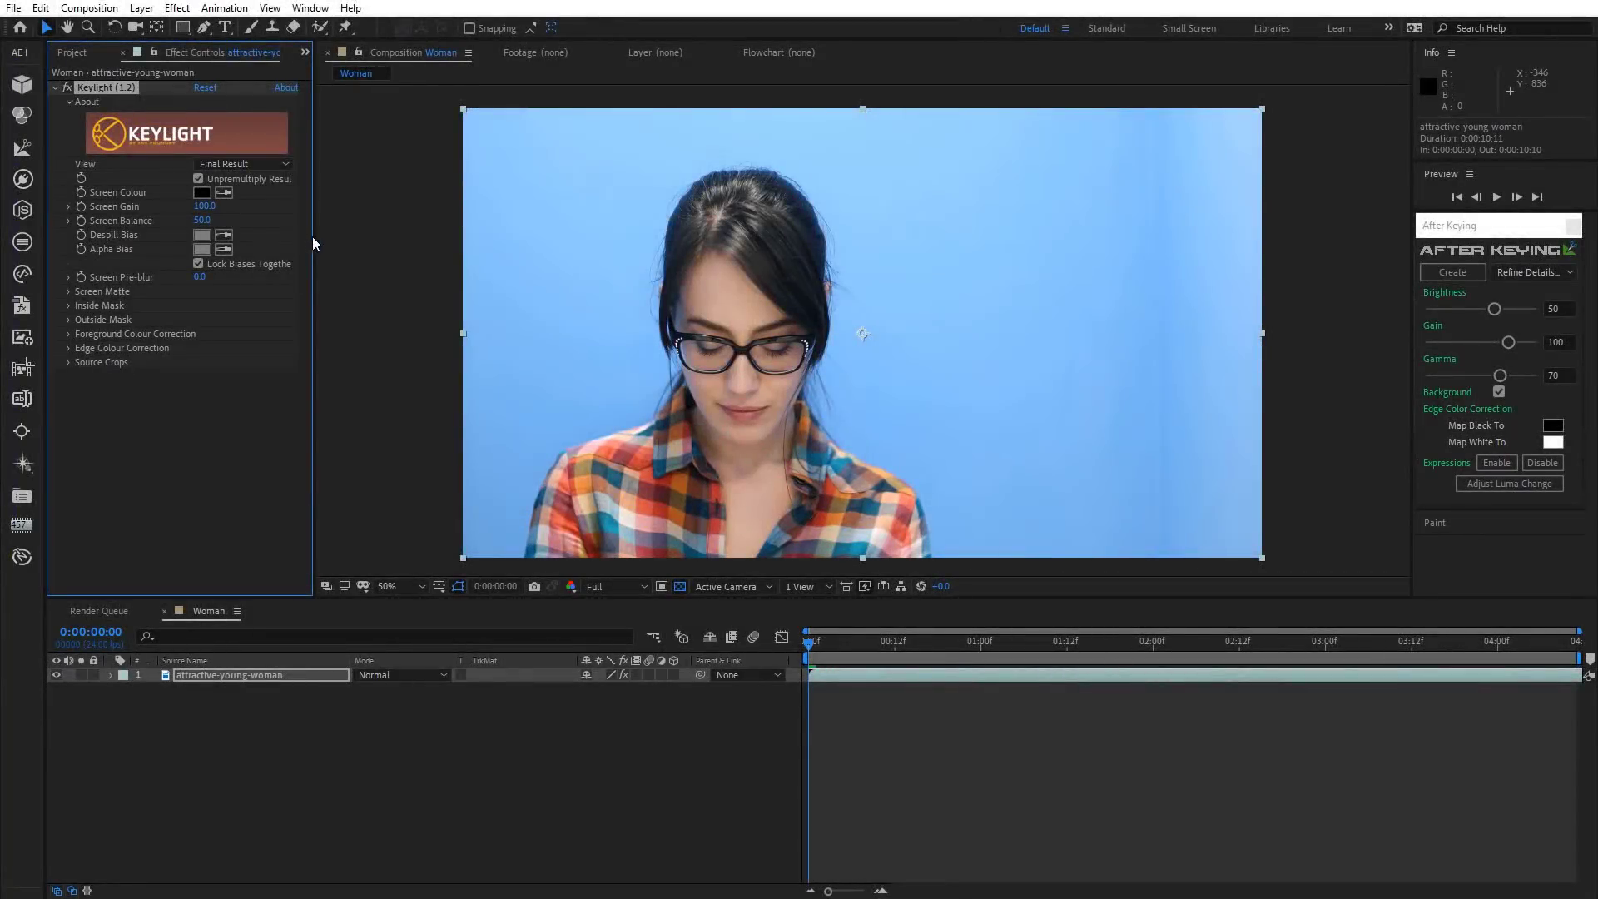
Sample the blue backdrop as Keylight's Screen Colour on the attractive-young-woman layer and lower Screen Balance to nearly 0.
{"action": "left_click_drag", "start_coordinate": [314, 237], "coordinate": [395, 243]}
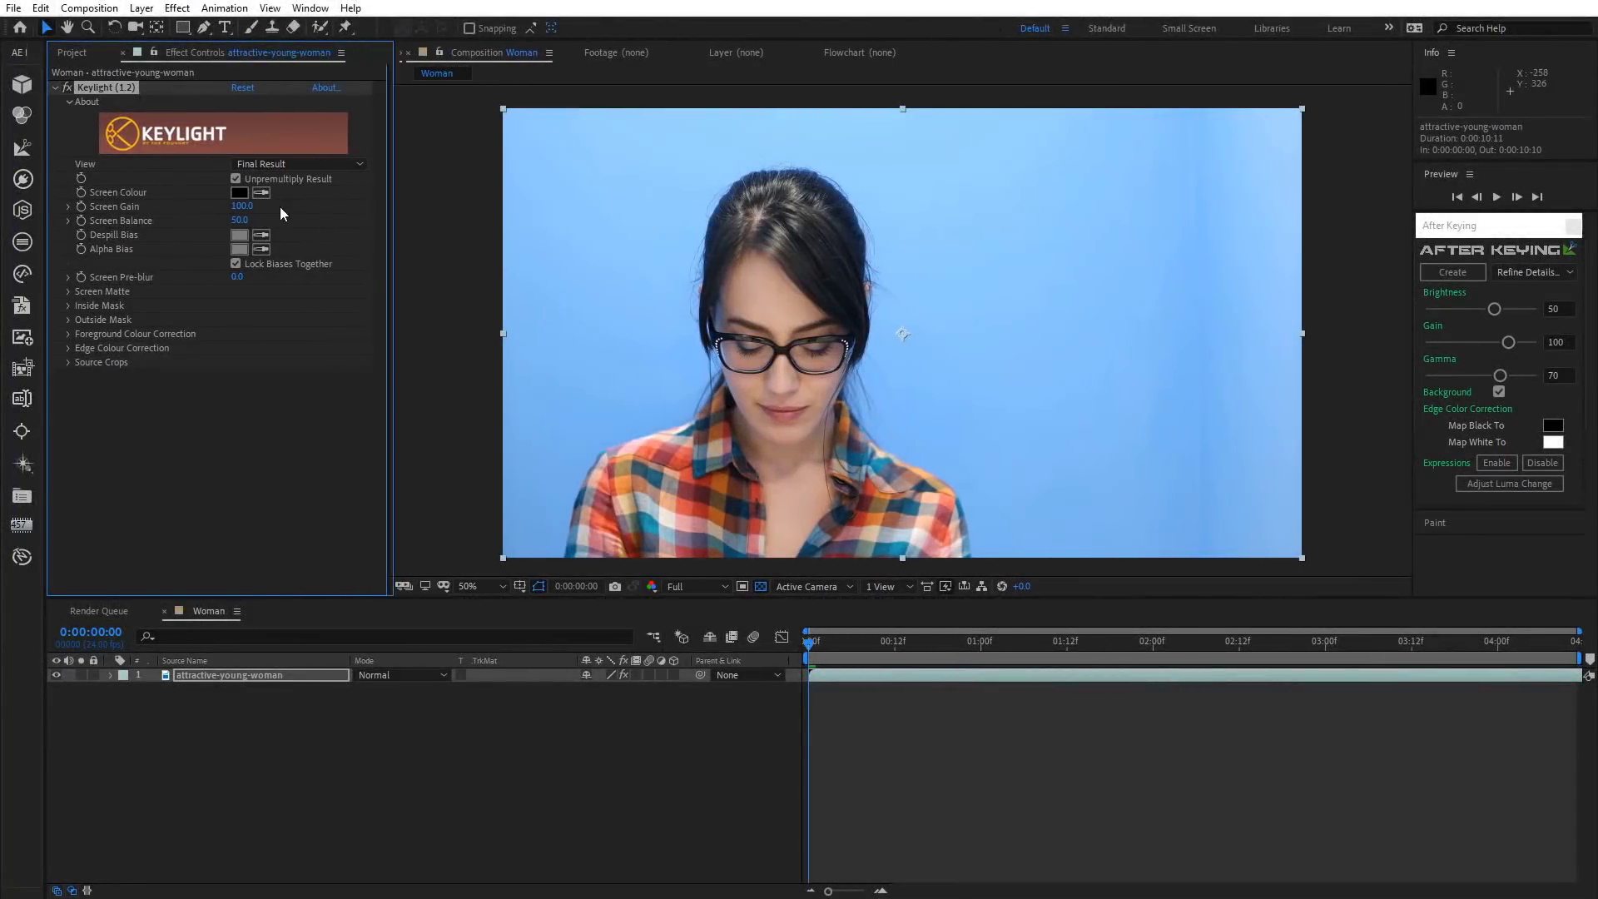
{"action": "left_click", "coordinate": [265, 192]}
{"action": "left_click", "coordinate": [673, 248]}
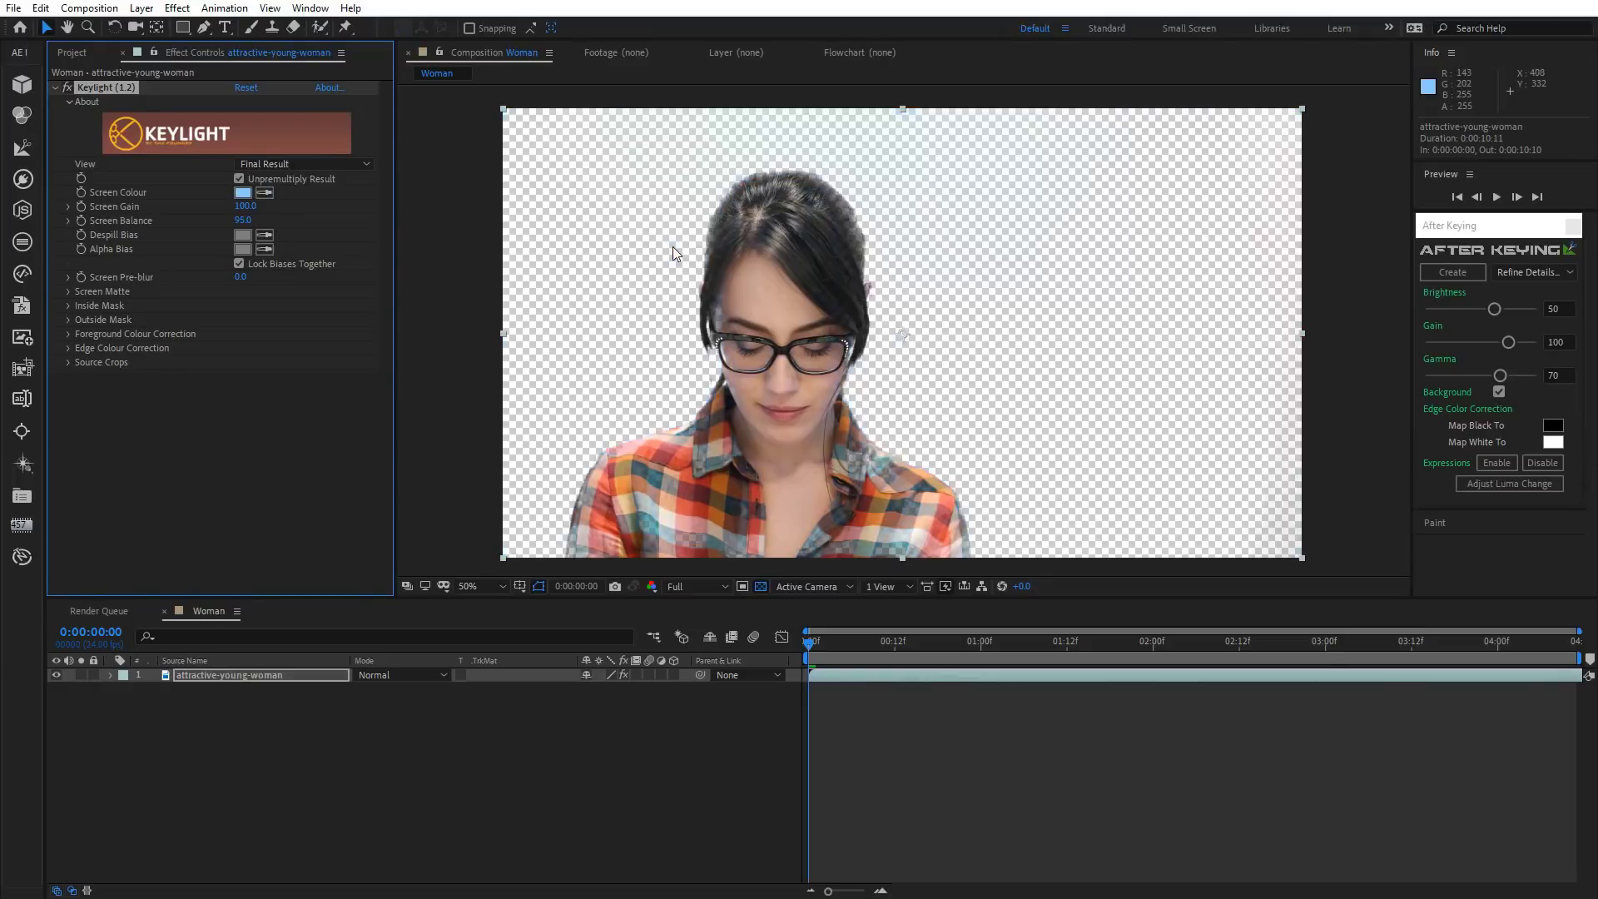
{"action": "scroll", "coordinate": [688, 383], "scroll_direction": "up", "scroll_amount": 1}
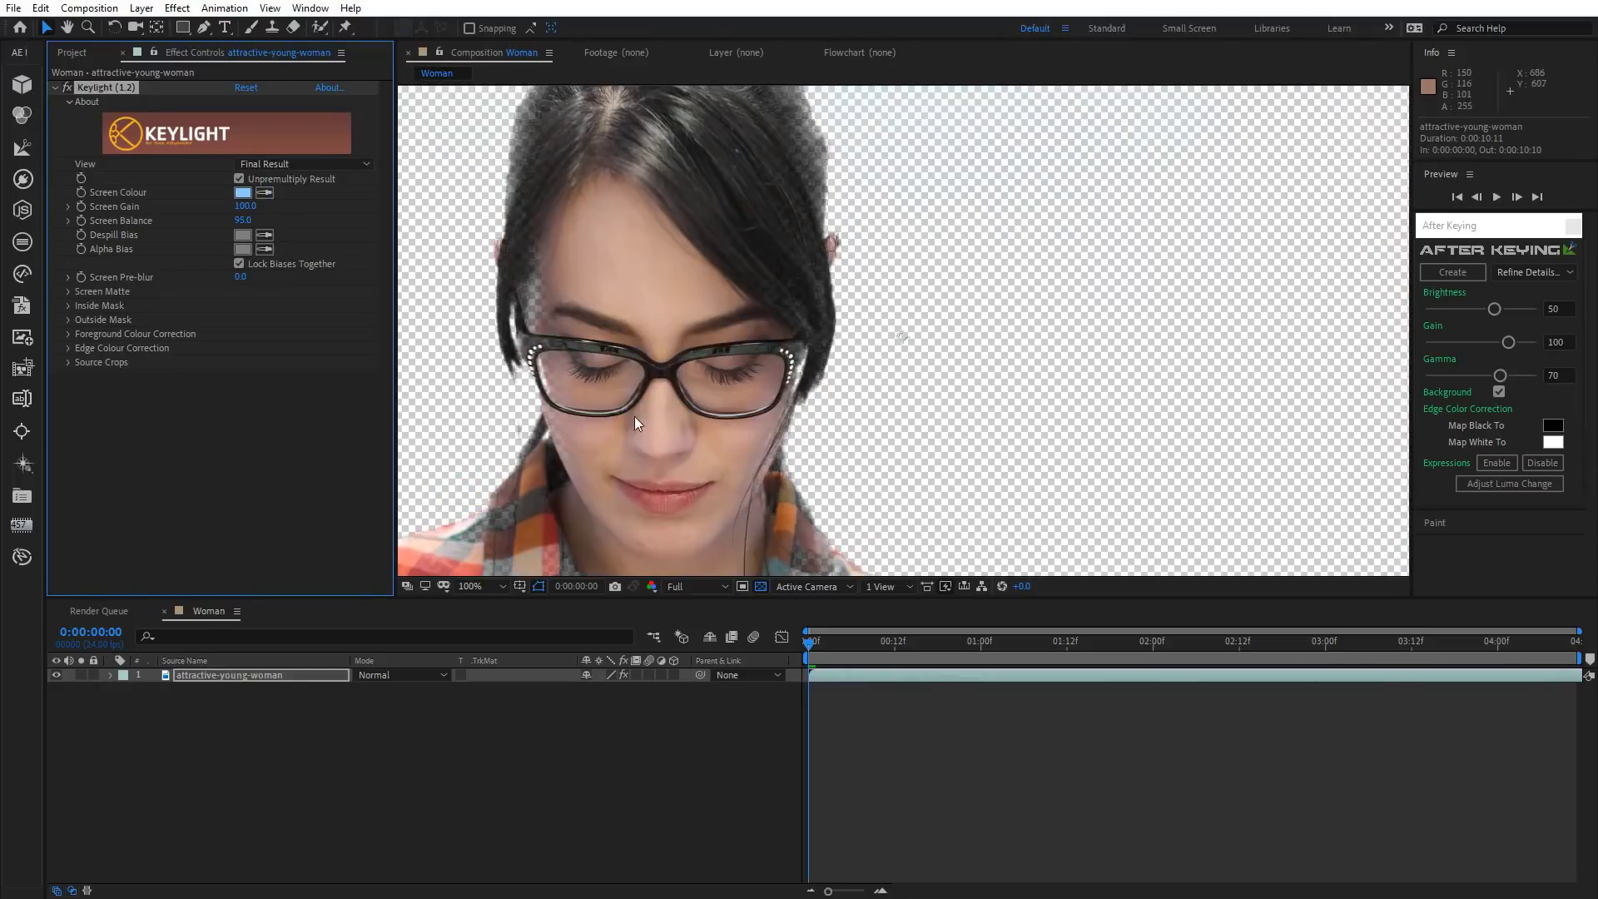
{"action": "left_click_drag", "start_coordinate": [240, 220], "coordinate": [114, 234]}
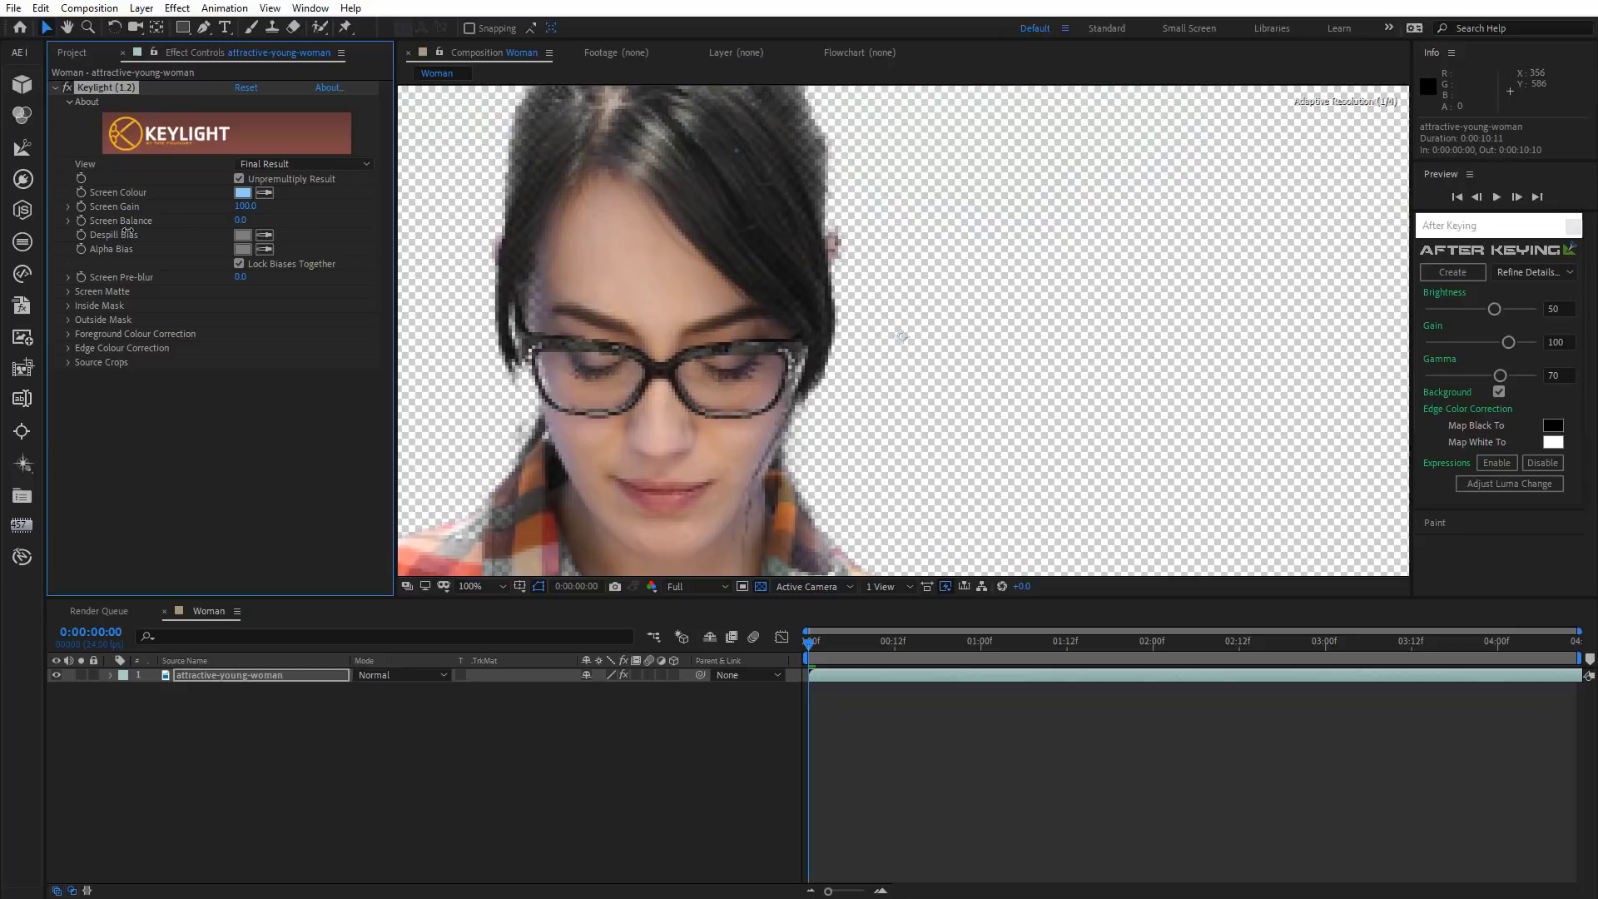
Set Keylight's view to Intermediate Result, with Screen Matte Clip Black at 13 and Clip White at 54.
{"action": "left_click", "coordinate": [68, 291]}
{"action": "left_click_drag", "start_coordinate": [240, 322], "coordinate": [207, 318]}
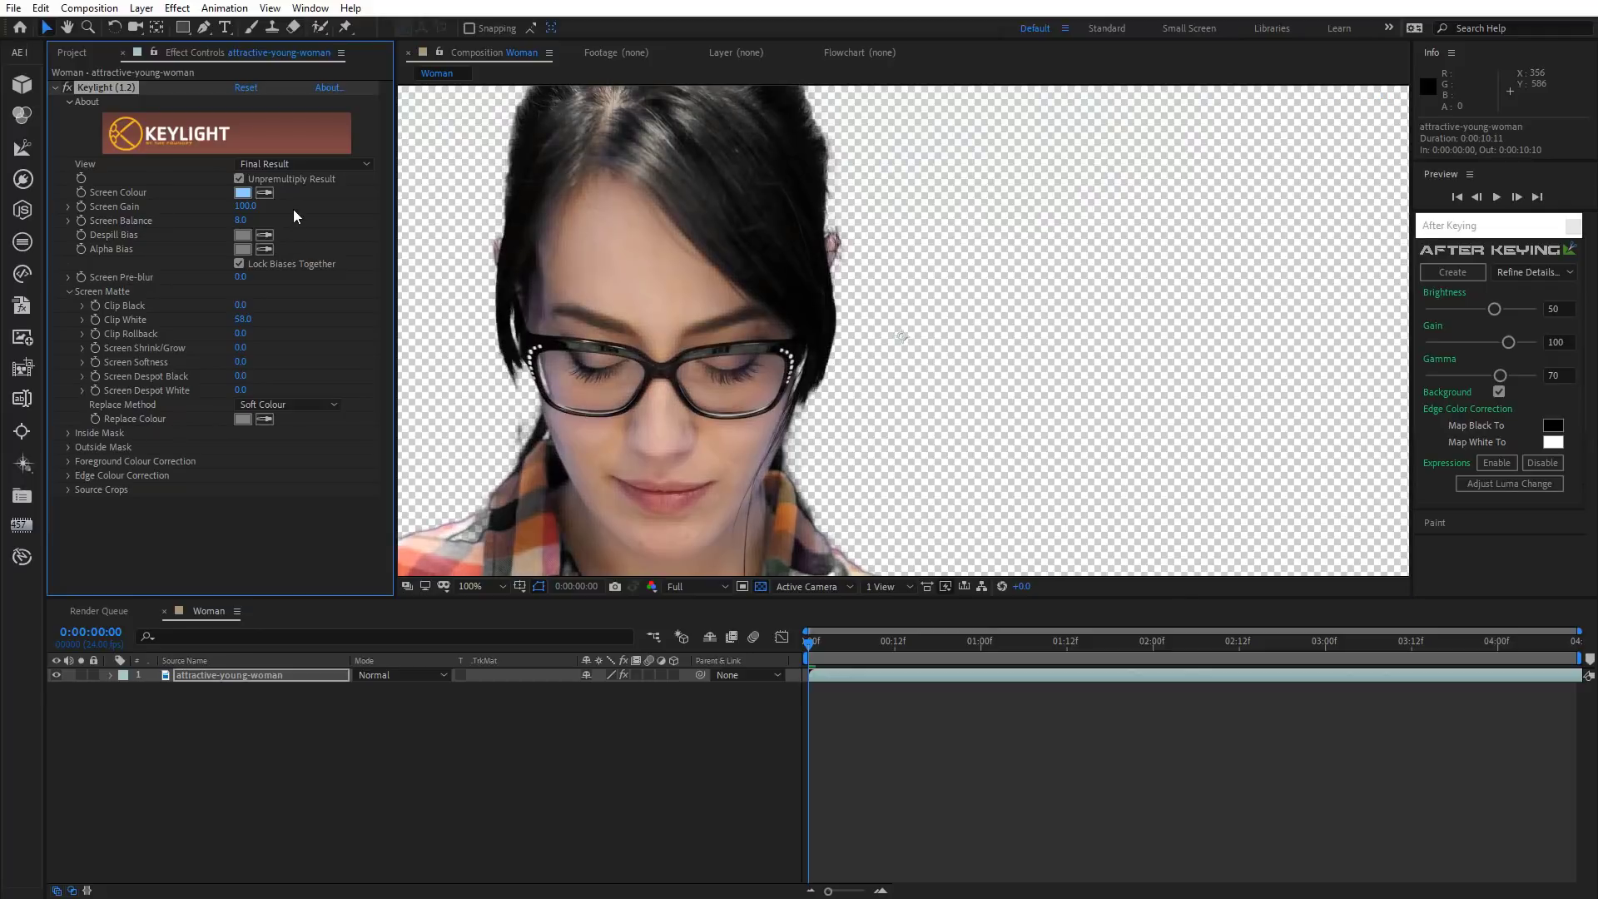
{"action": "left_click", "coordinate": [278, 165]}
{"action": "left_click", "coordinate": [268, 344]}
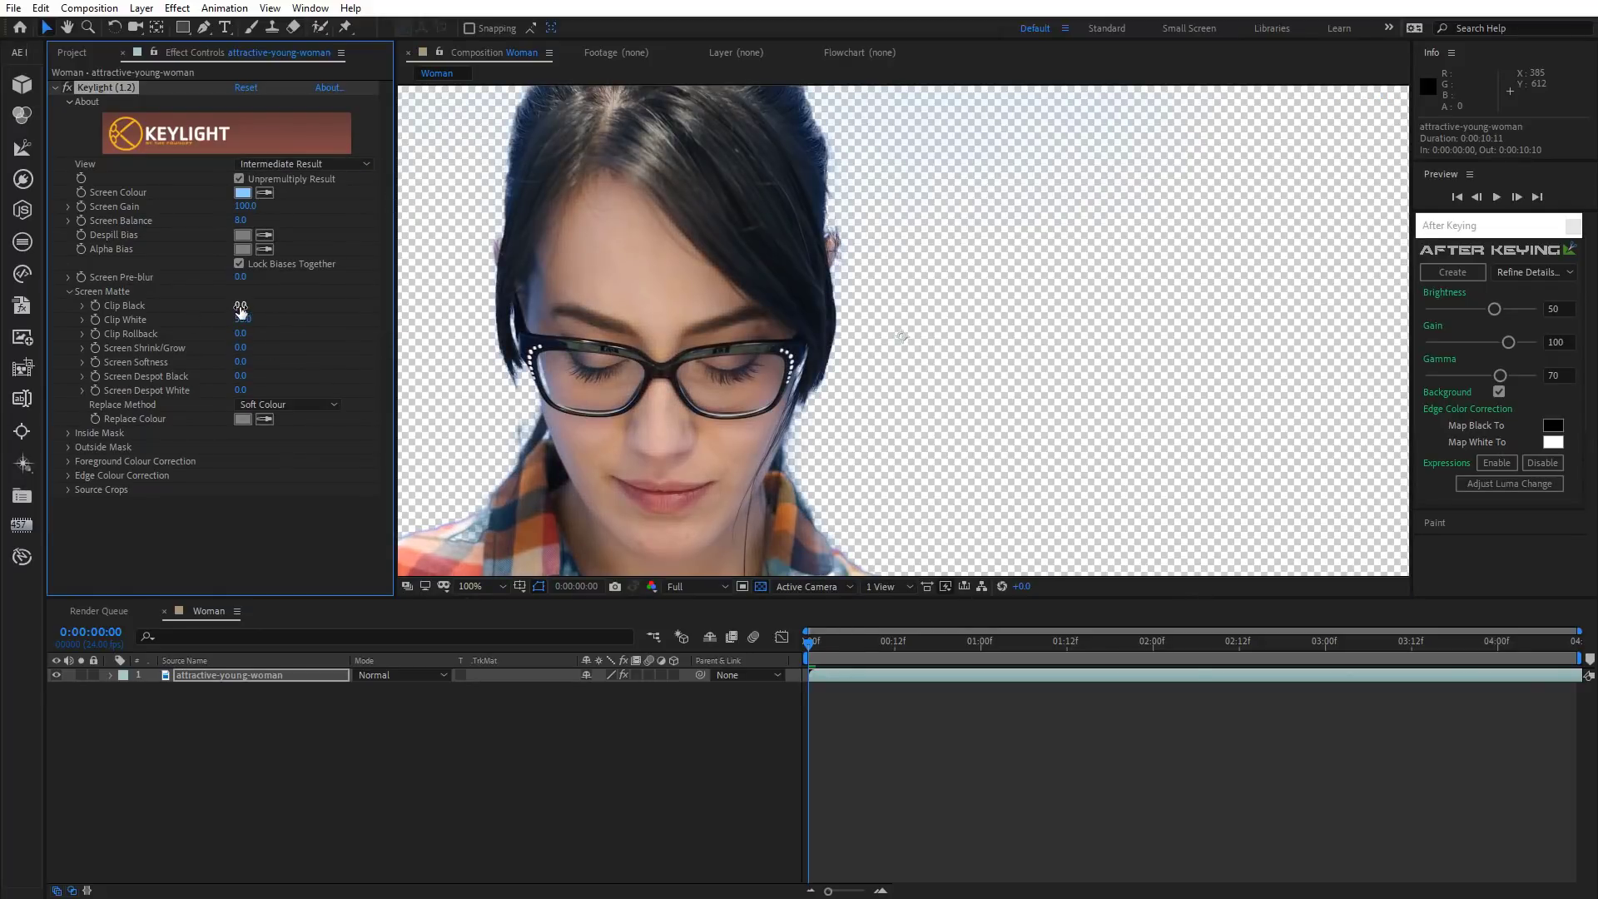
{"action": "mouse_move", "coordinate": [241, 310]}
{"action": "left_mouse_down"}
{"action": "mouse_move", "coordinate": [254, 324]}
{"action": "mouse_move", "coordinate": [231, 322]}
{"action": "left_mouse_up"}
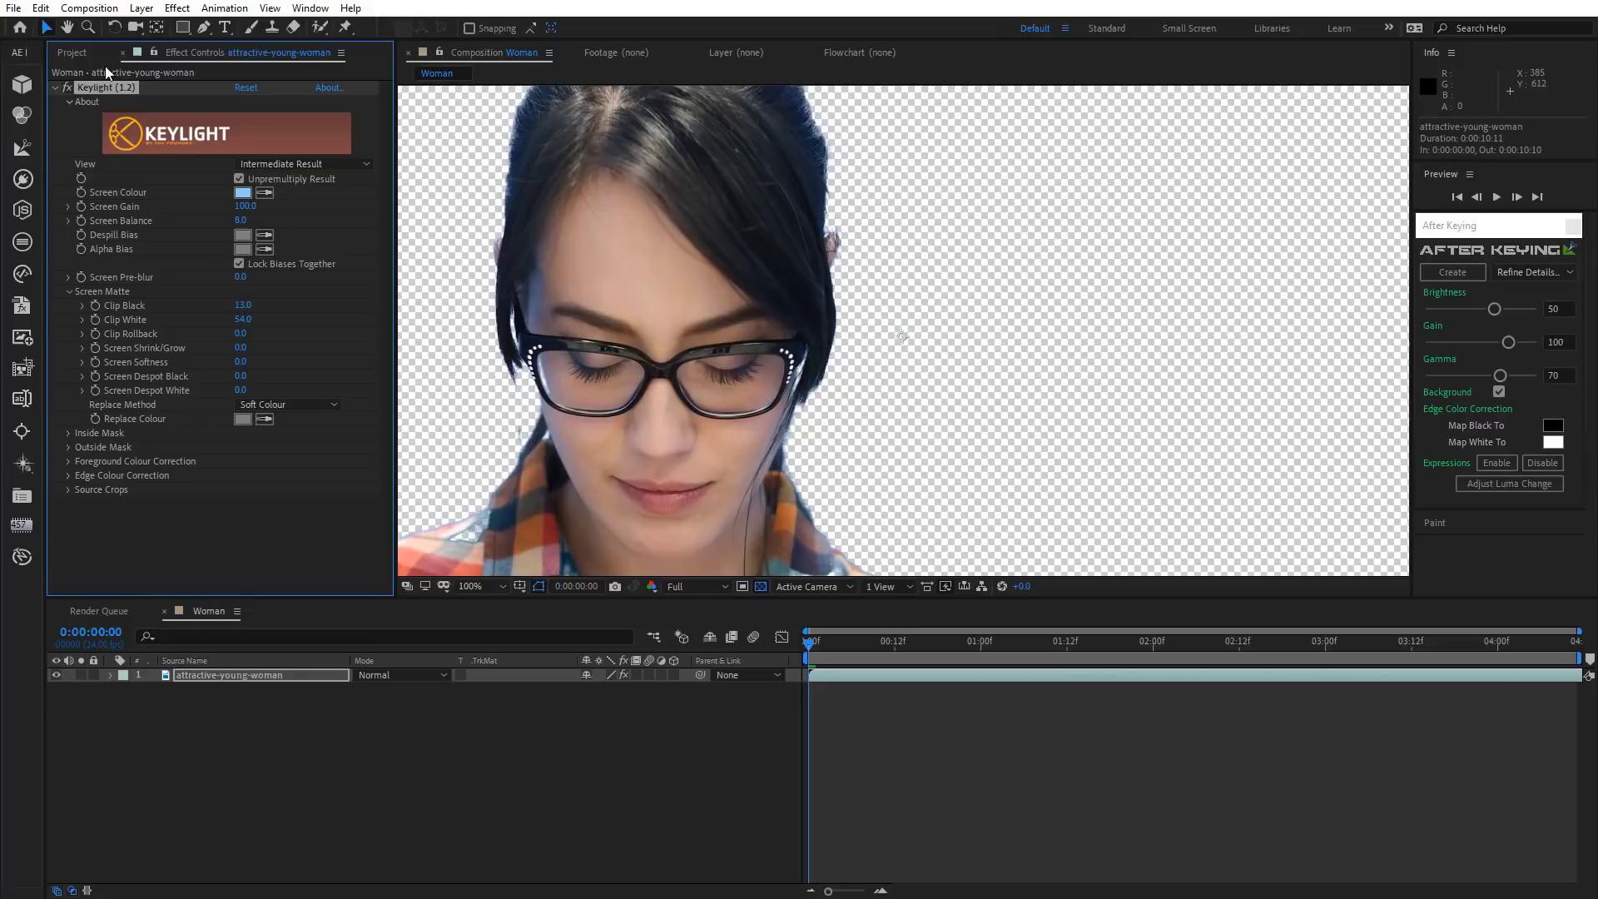
Apply the Advanced Spill Suppressor effect to the attractive-young-woman layer.
{"action": "left_click", "coordinate": [177, 8]}
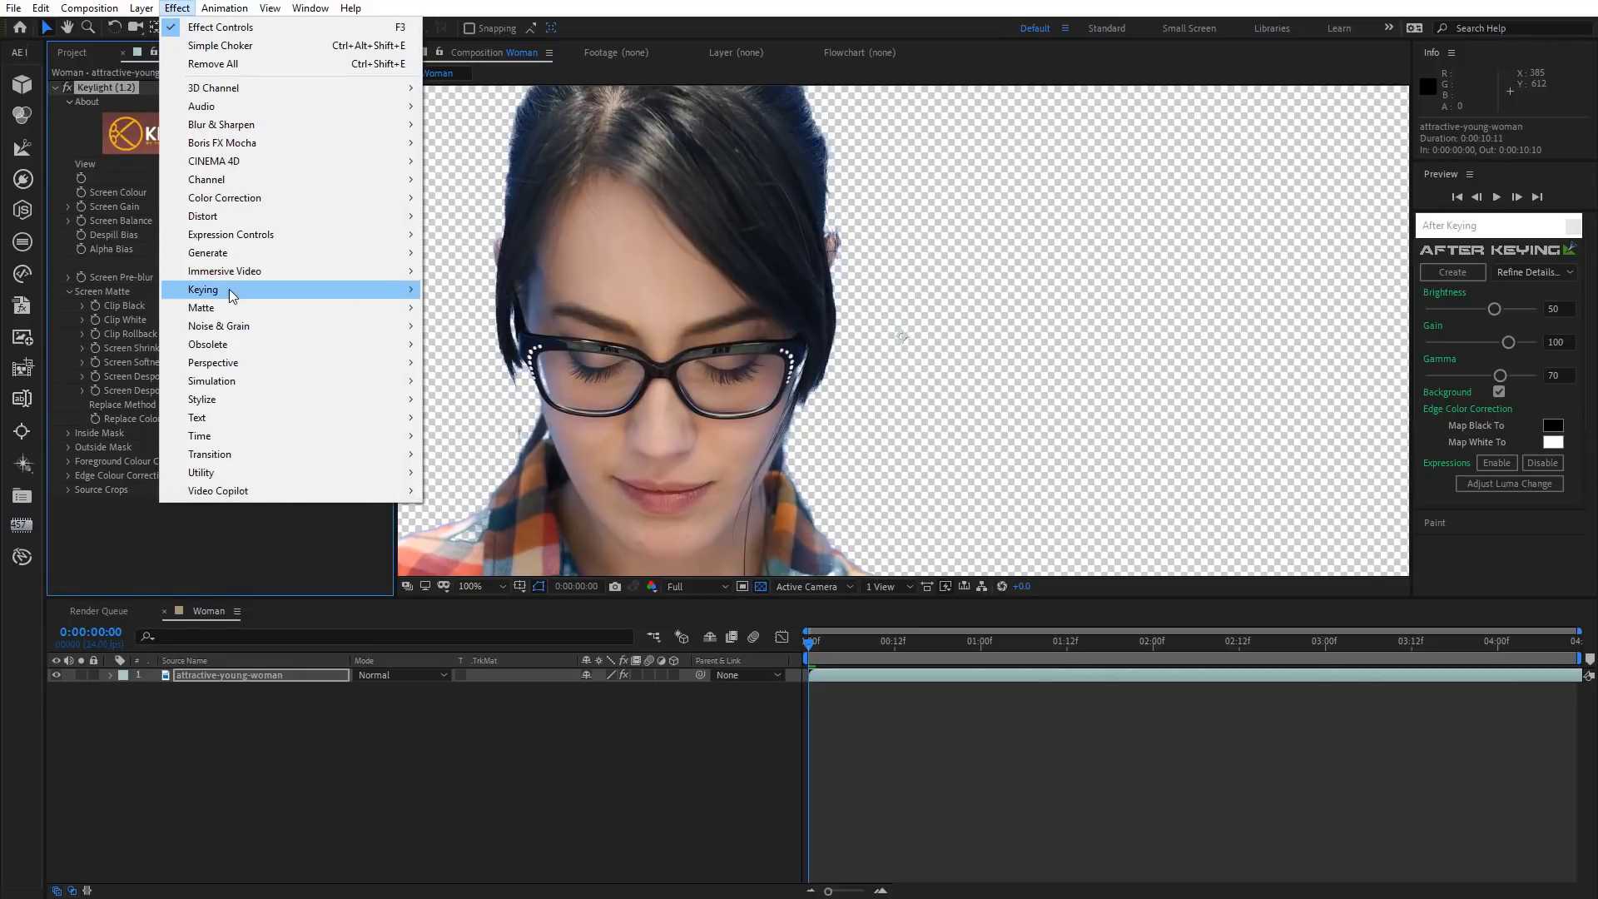
{"action": "mouse_move", "coordinate": [232, 295]}
{"action": "left_click", "coordinate": [496, 291]}
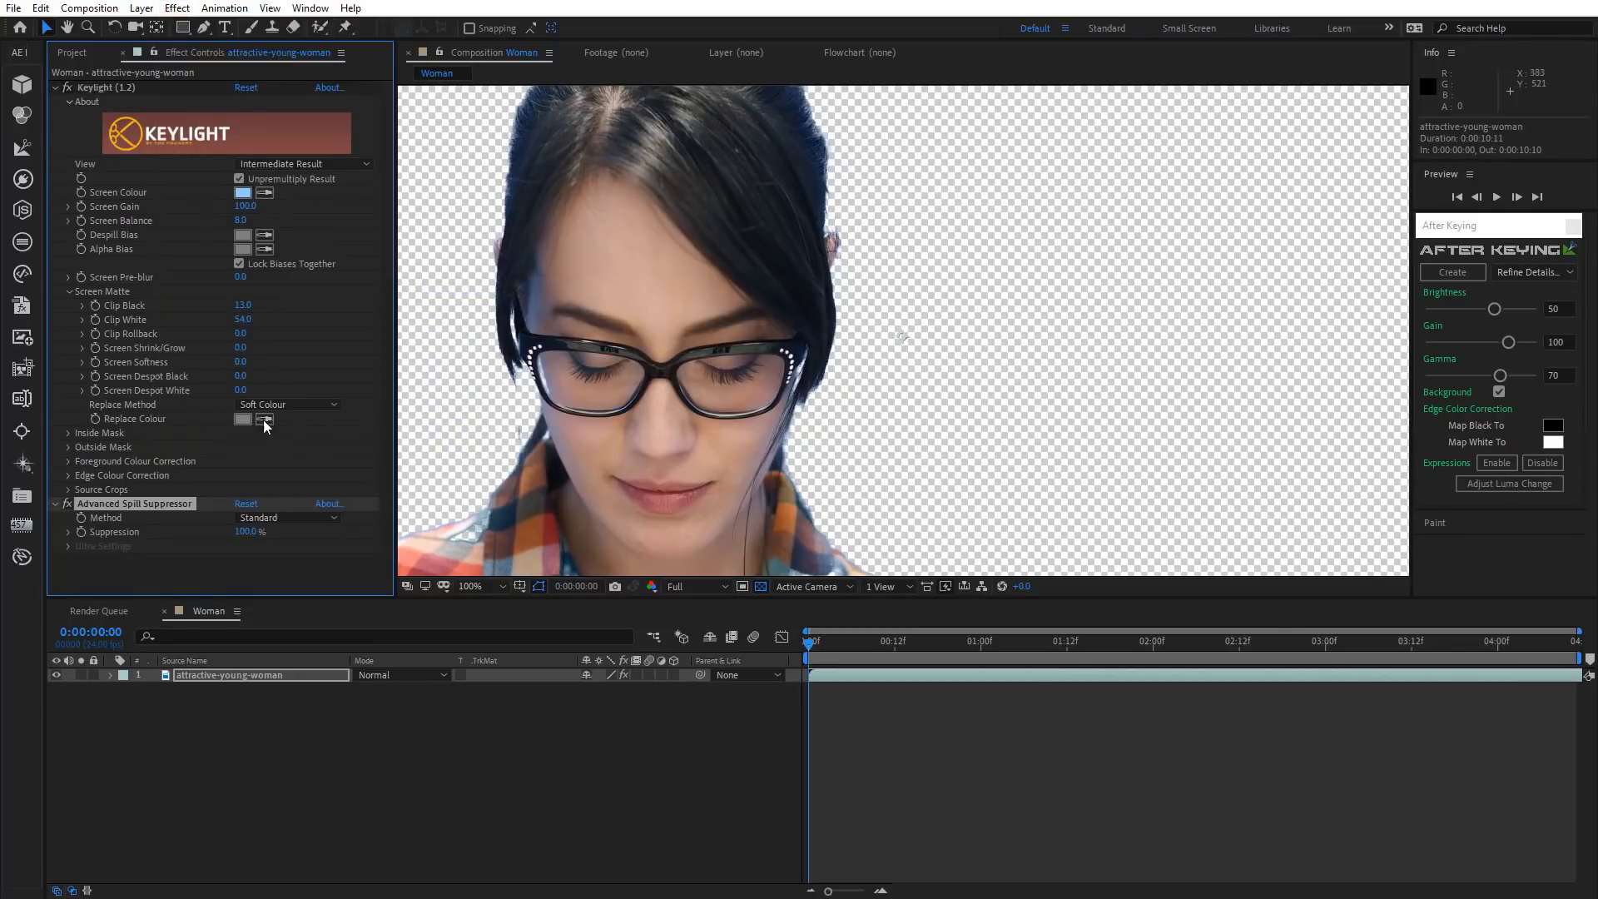
Set the Advanced Spill Suppressor to the Ultra method with a saturated blue Key Color and a Spill Range of 62.
{"action": "left_click", "coordinate": [266, 516]}
{"action": "left_click", "coordinate": [258, 556]}
{"action": "scroll", "coordinate": [258, 556], "scroll_direction": "down", "scroll_amount": 1}
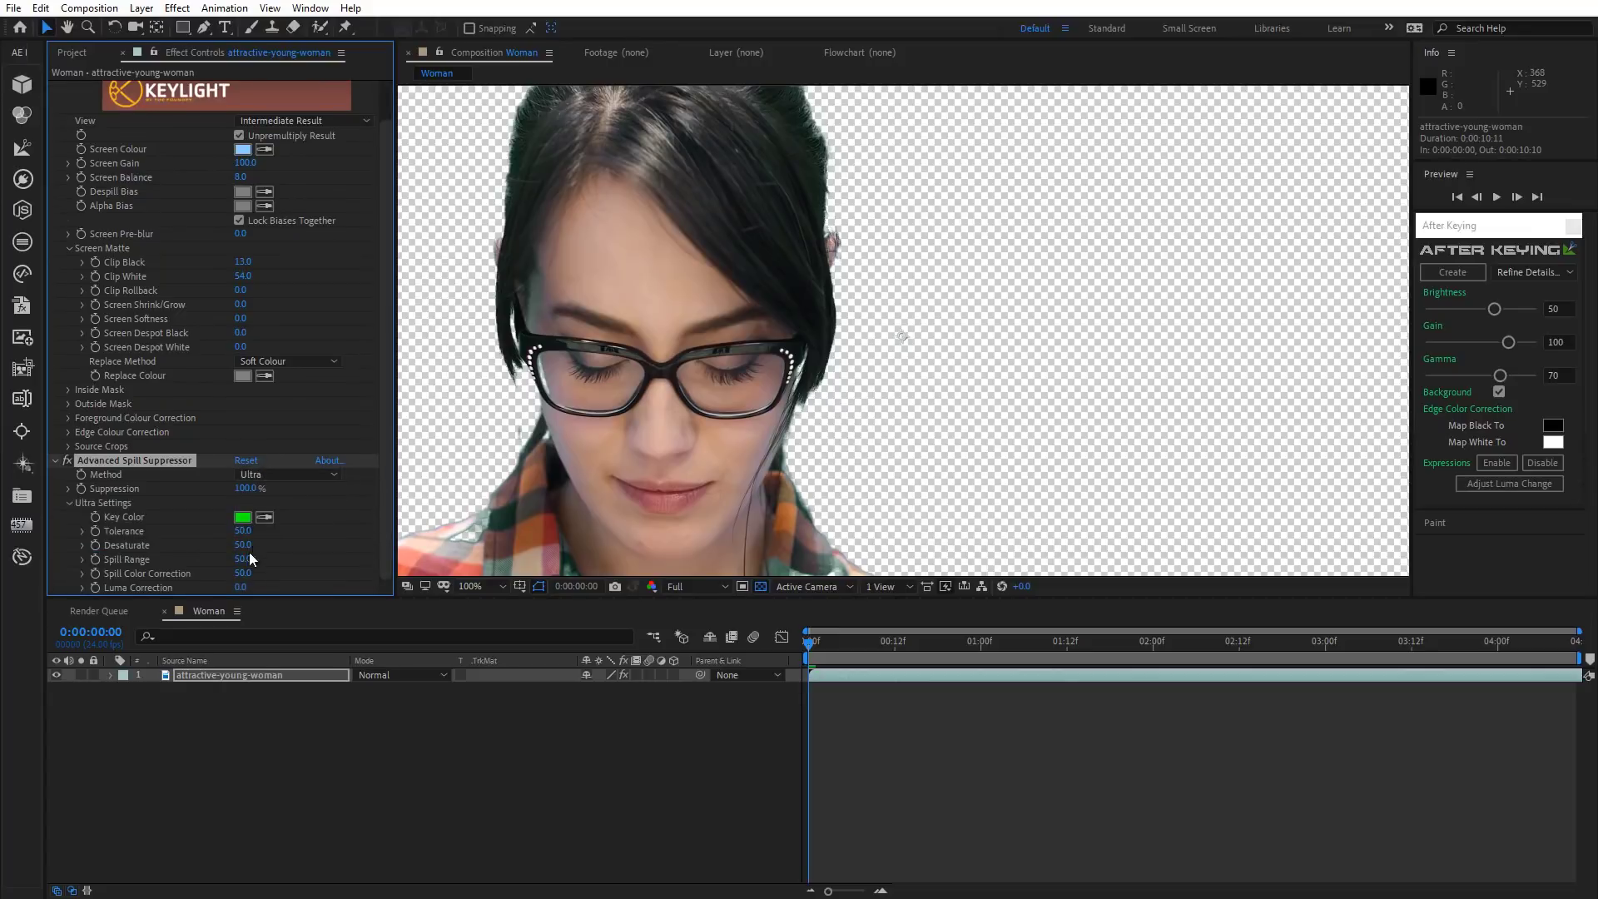
{"action": "left_click", "coordinate": [263, 516]}
{"action": "left_click", "coordinate": [242, 517]}
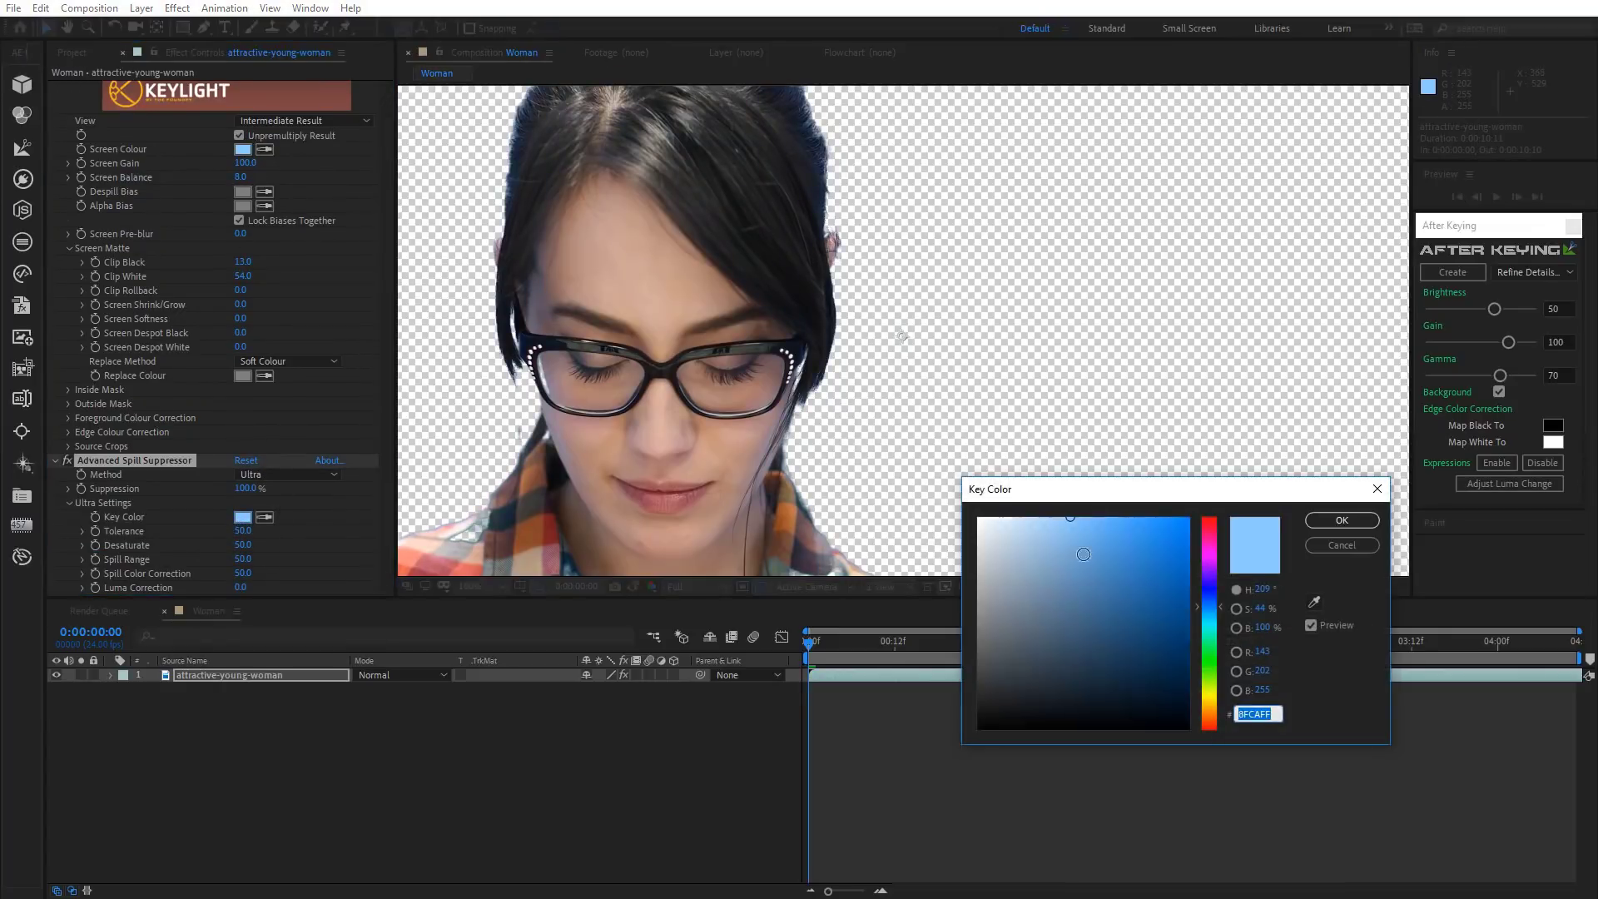
{"action": "left_click", "coordinate": [1149, 538]}
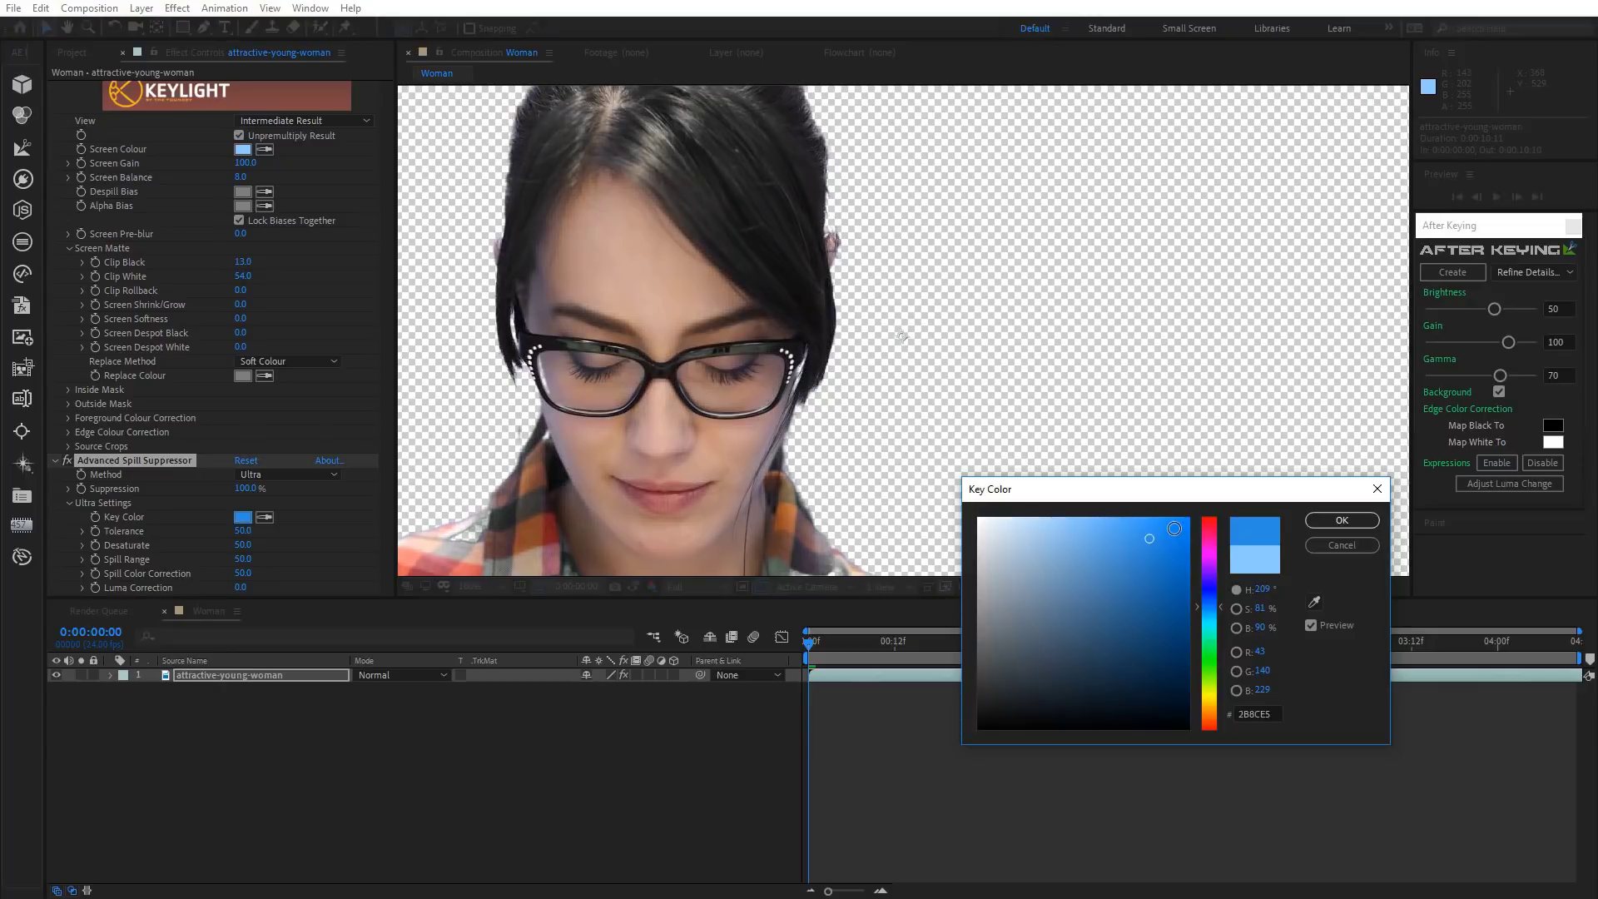
{"action": "left_click", "coordinate": [1341, 520]}
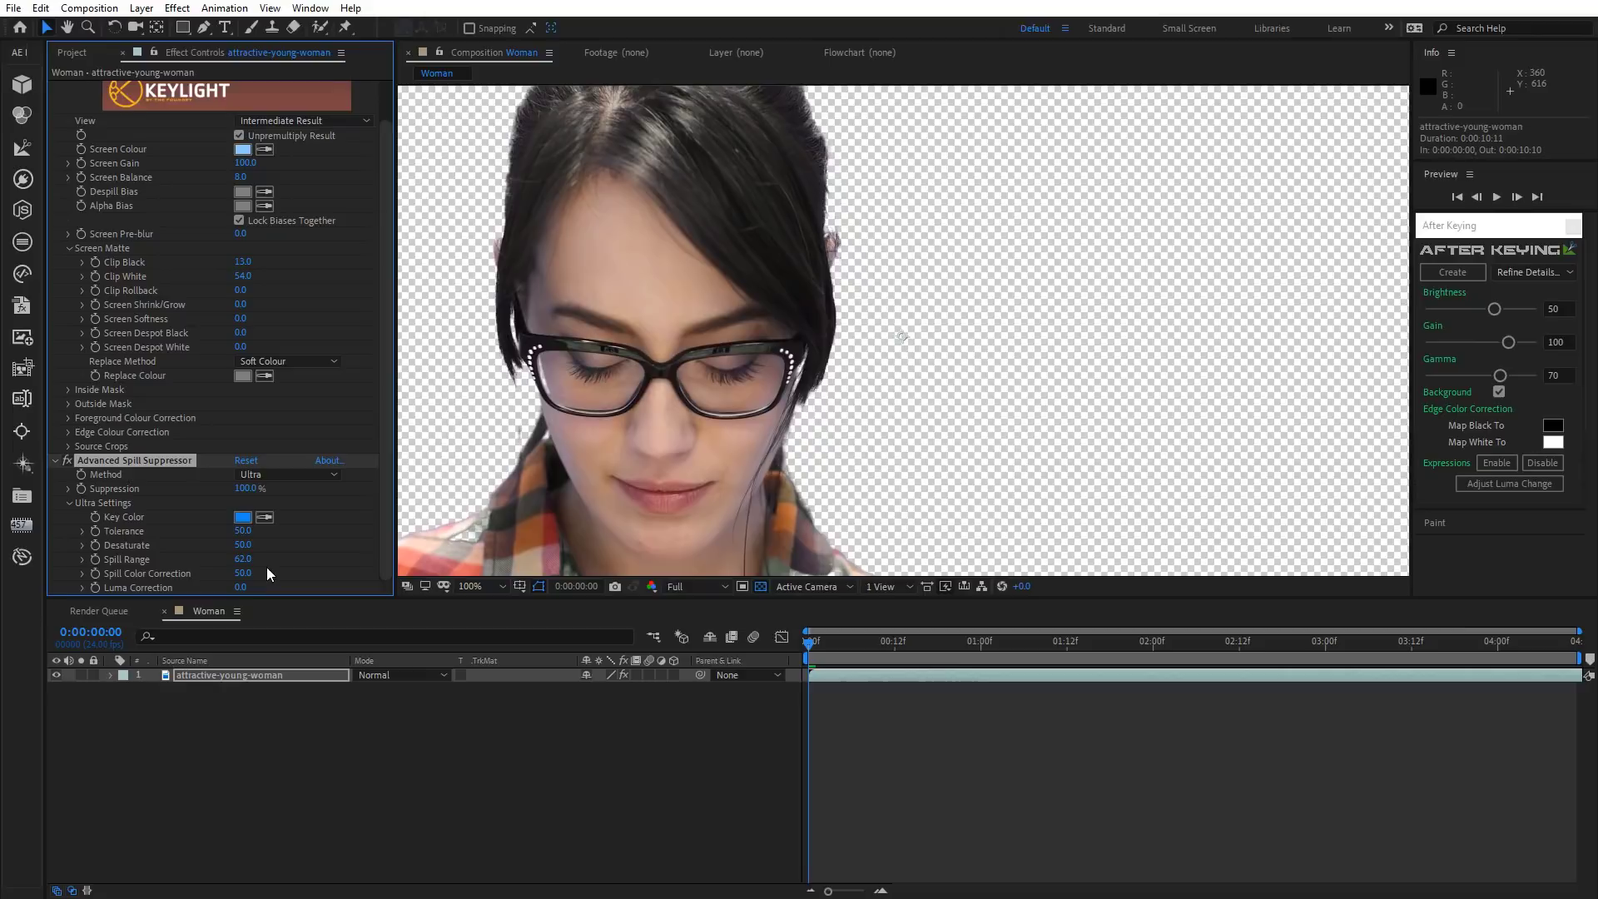
{"action": "left_click", "coordinate": [55, 460]}
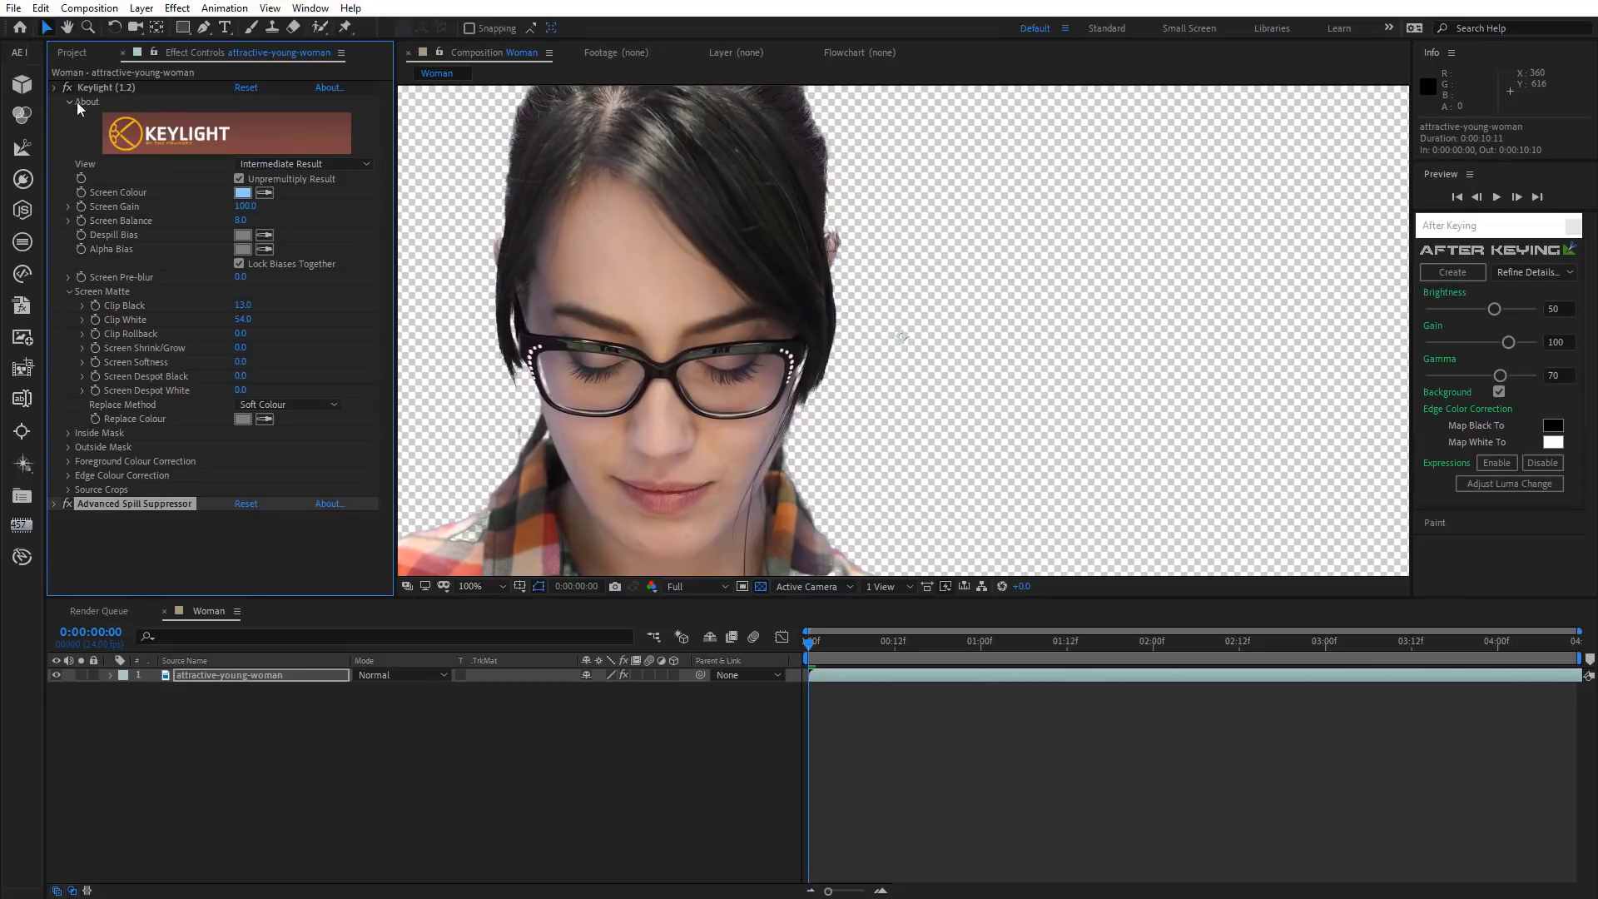
{"action": "left_click", "coordinate": [53, 88]}
Add room2.jpg from the Images folder to the Woman composition as the background beneath the keyed woman.
{"action": "scroll", "coordinate": [719, 328], "scroll_direction": "down", "scroll_amount": 2}
{"action": "scroll", "coordinate": [746, 436], "scroll_direction": "up", "scroll_amount": 2}
{"action": "left_click_drag", "start_coordinate": [716, 396], "coordinate": [793, 424]}
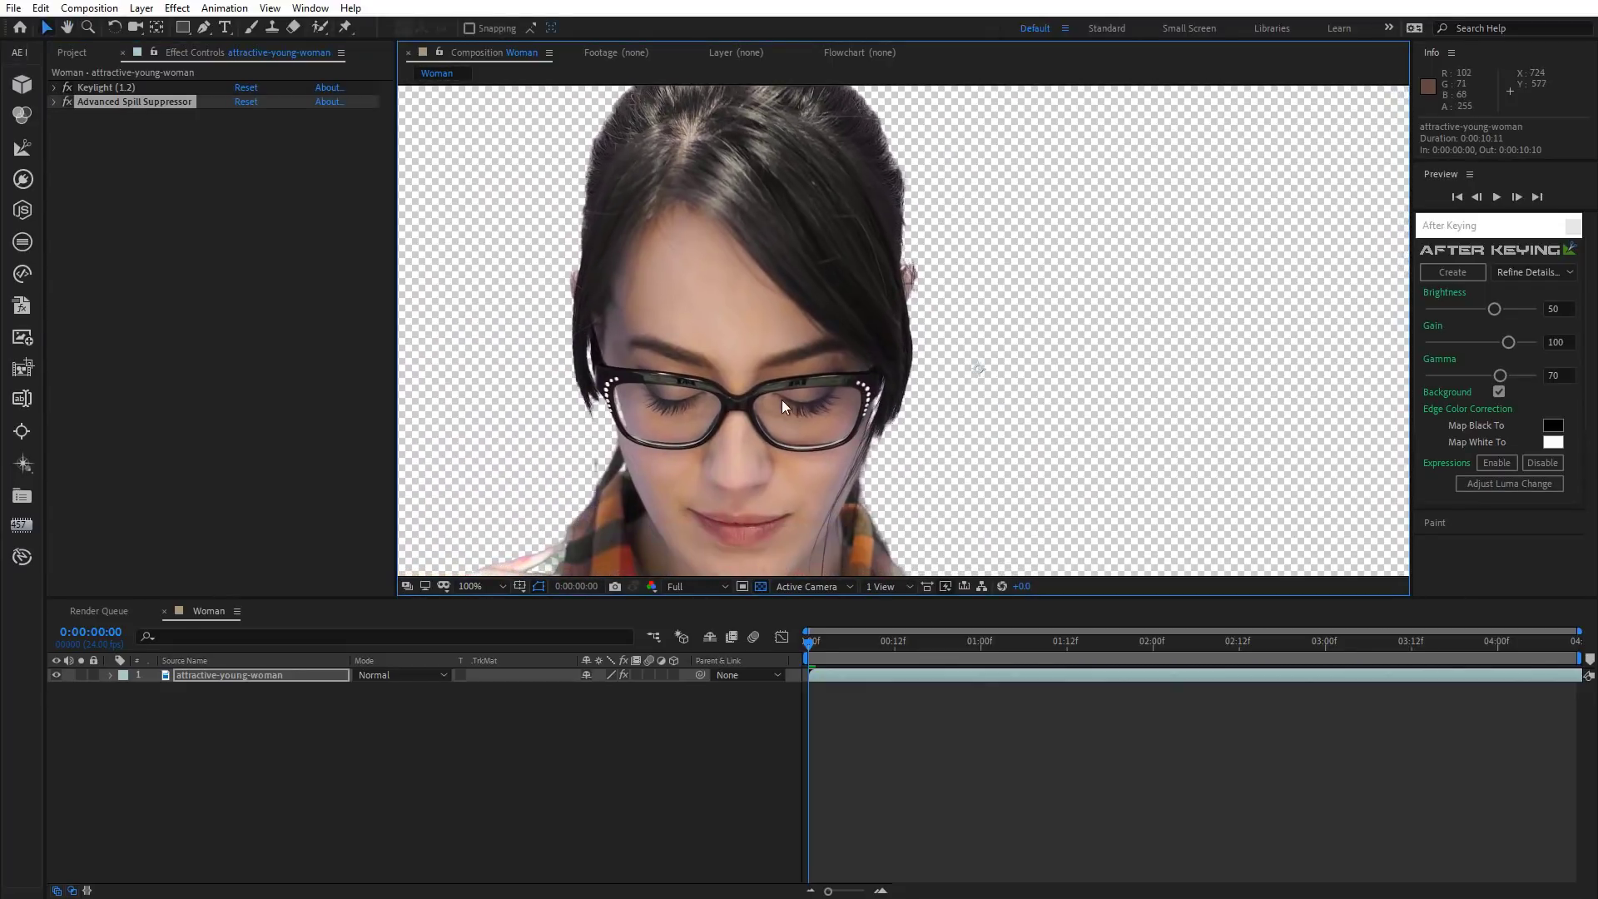
{"action": "key", "text": "comma"}
{"action": "key", "text": "comma"}
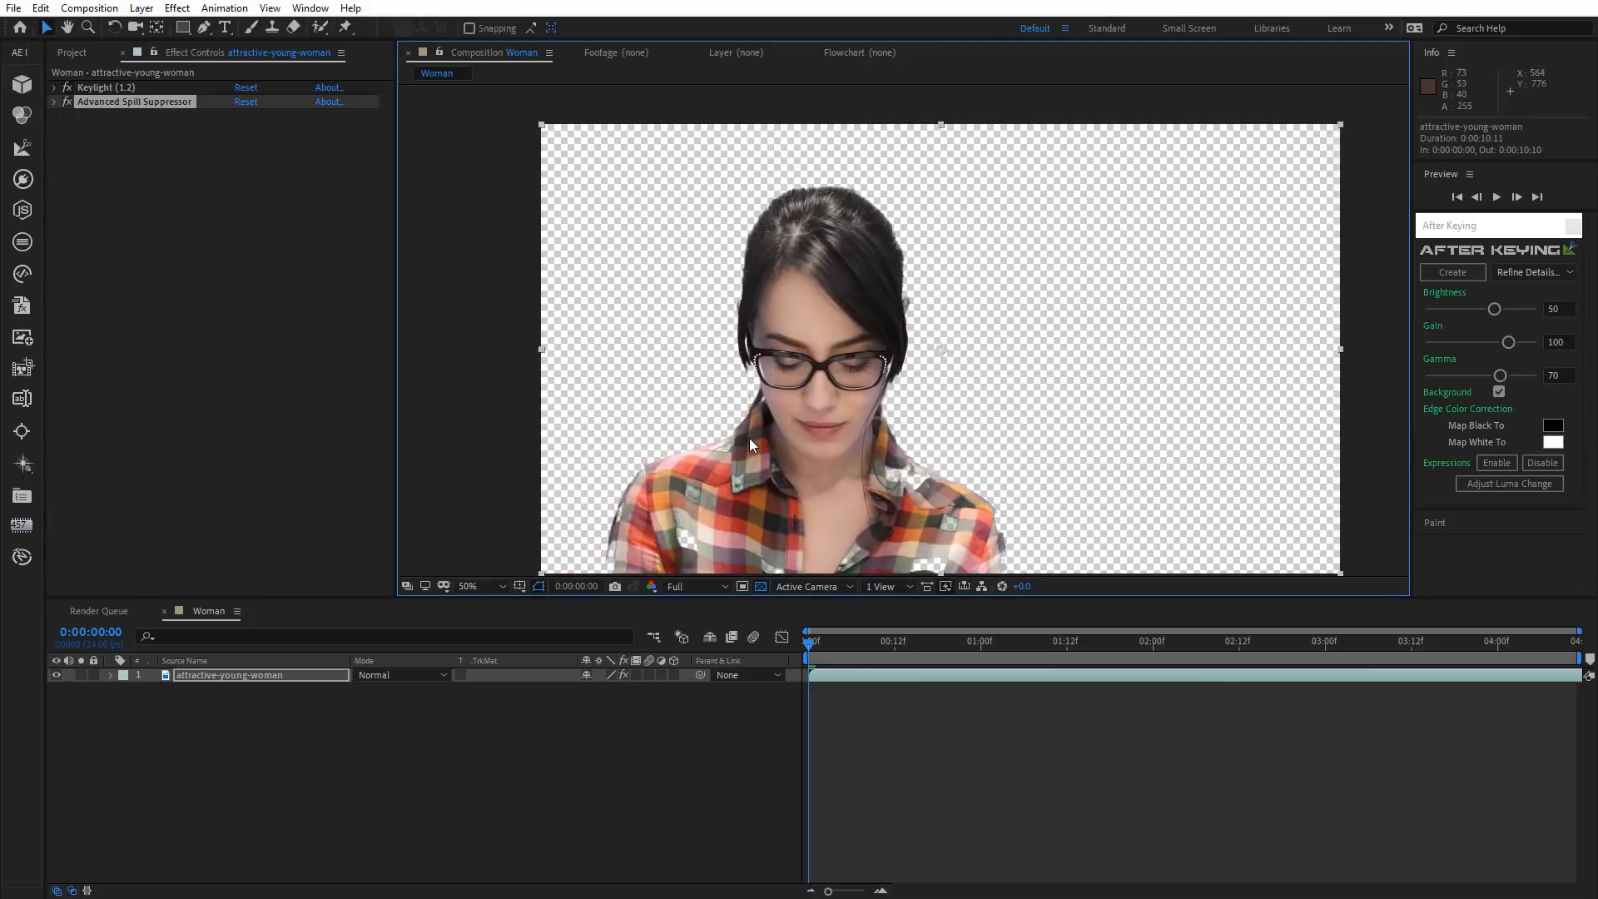
{"action": "left_click", "coordinate": [71, 53]}
{"action": "left_click", "coordinate": [52, 218]}
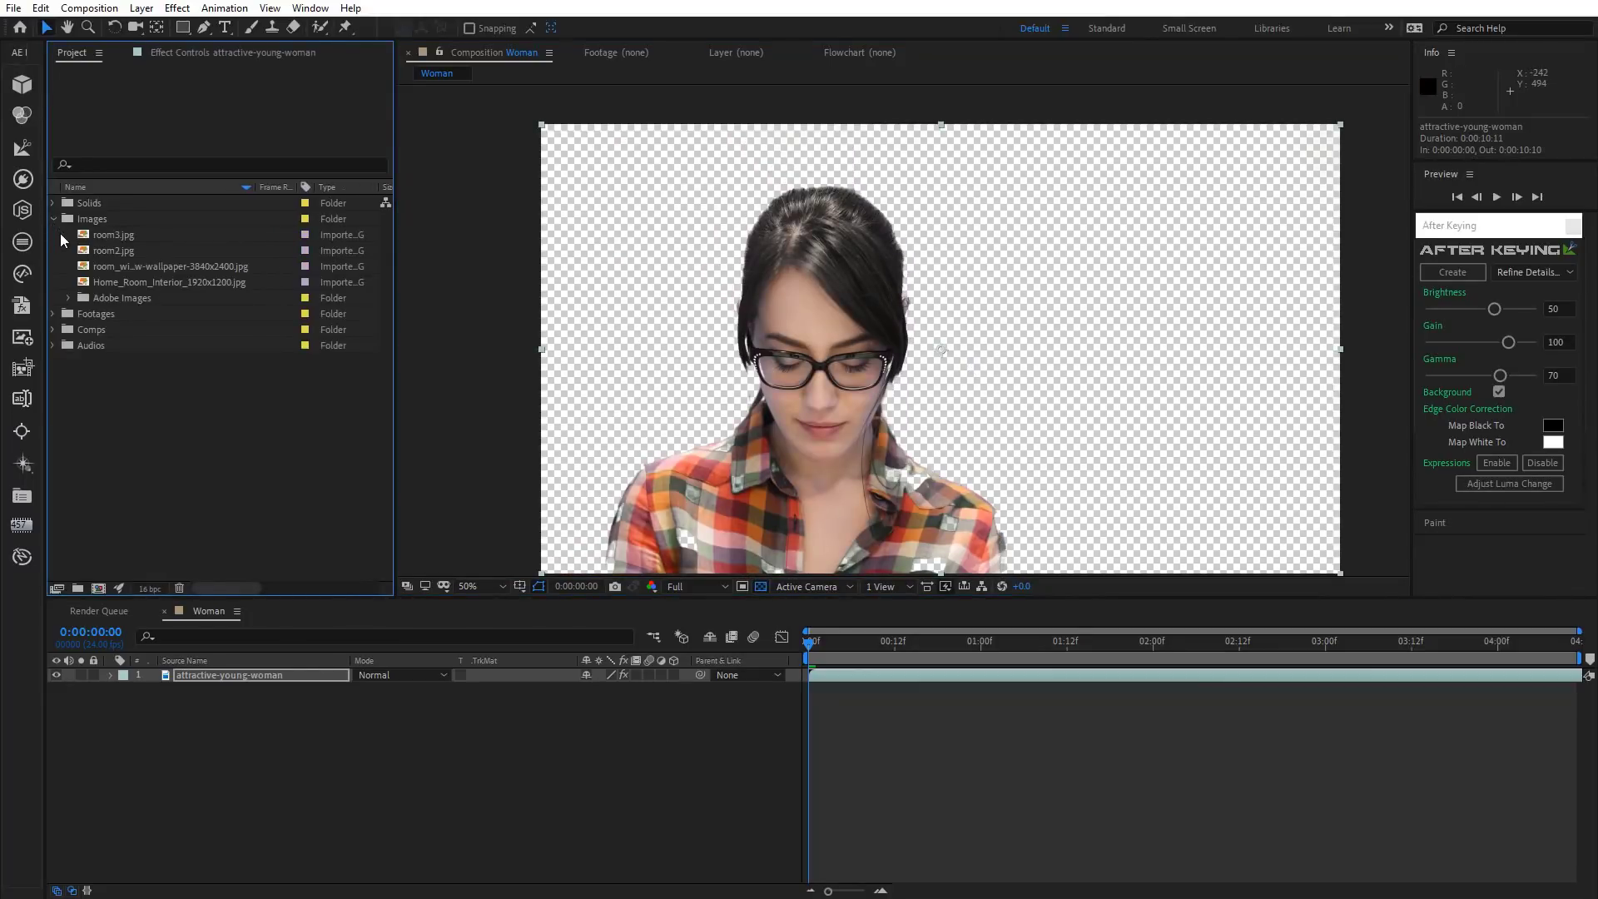
{"action": "left_click", "coordinate": [107, 251]}
{"action": "left_click_drag", "start_coordinate": [108, 251], "coordinate": [856, 403]}
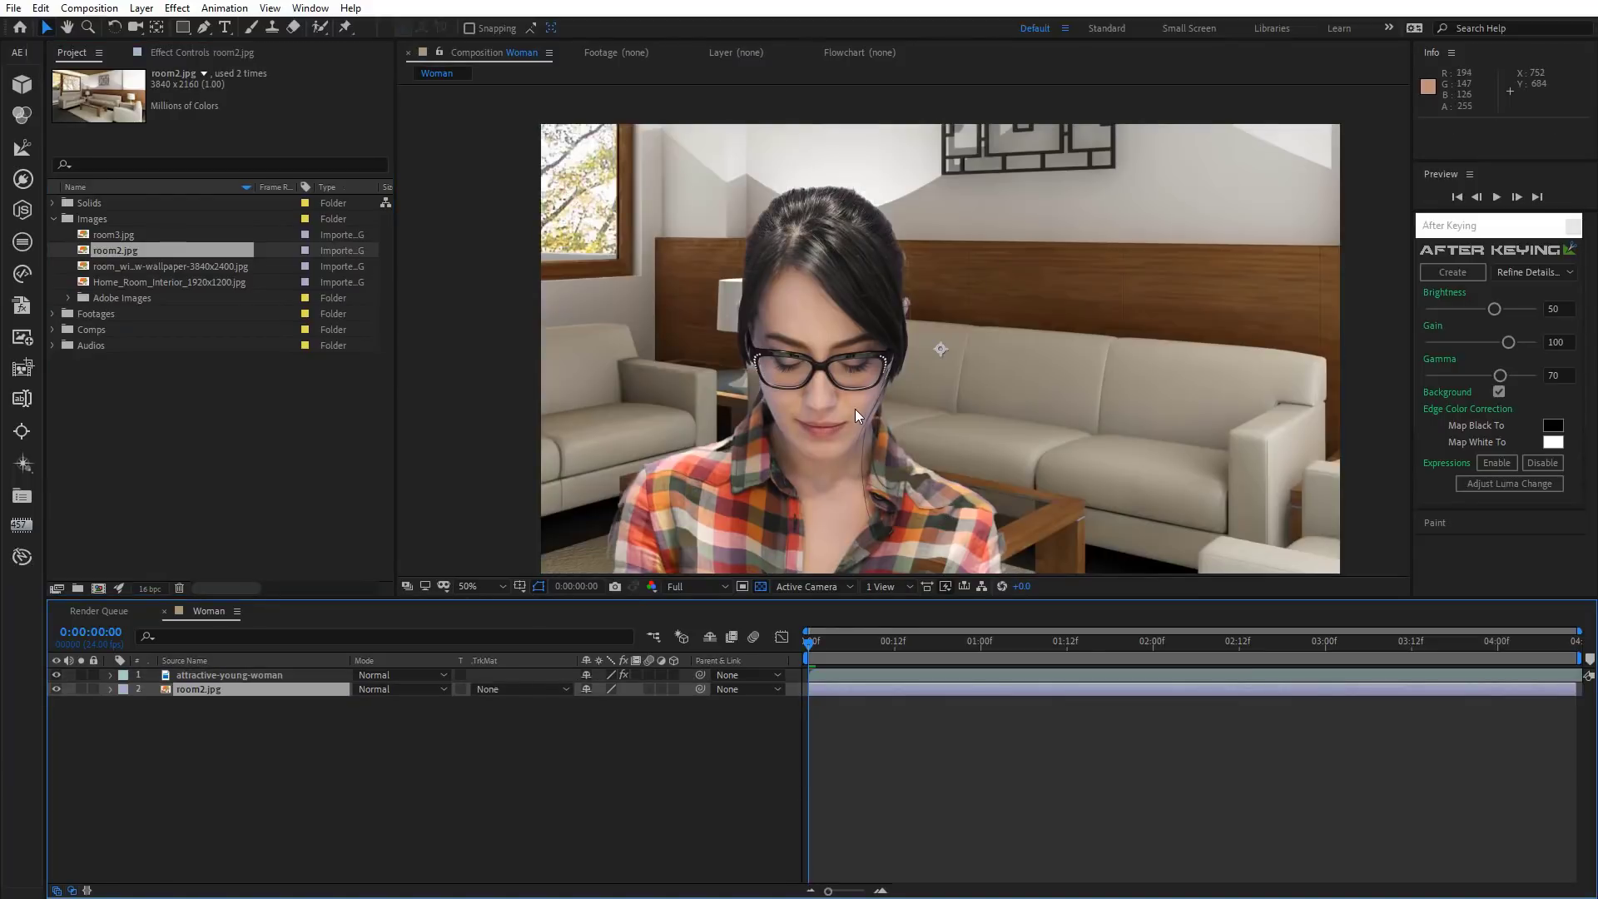
Move the room2.jpg background down to about position 984, 812 so more wall shows behind the woman.
{"action": "key", "text": "comma"}
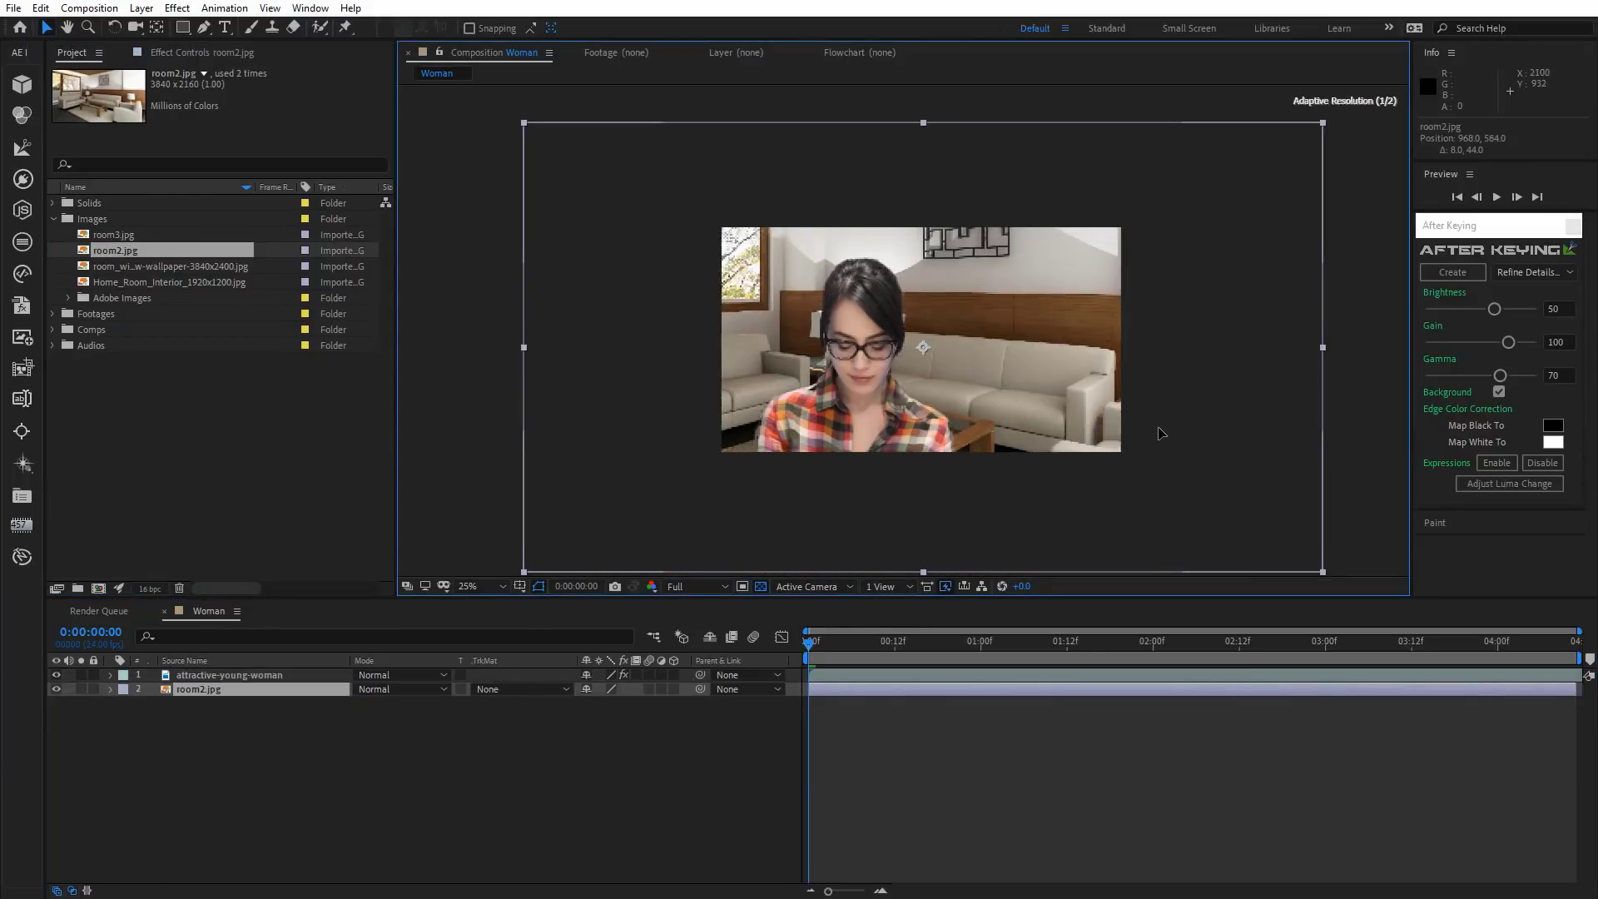
{"action": "left_click_drag", "start_coordinate": [1163, 453], "coordinate": [1164, 474]}
{"action": "key", "text": "period"}
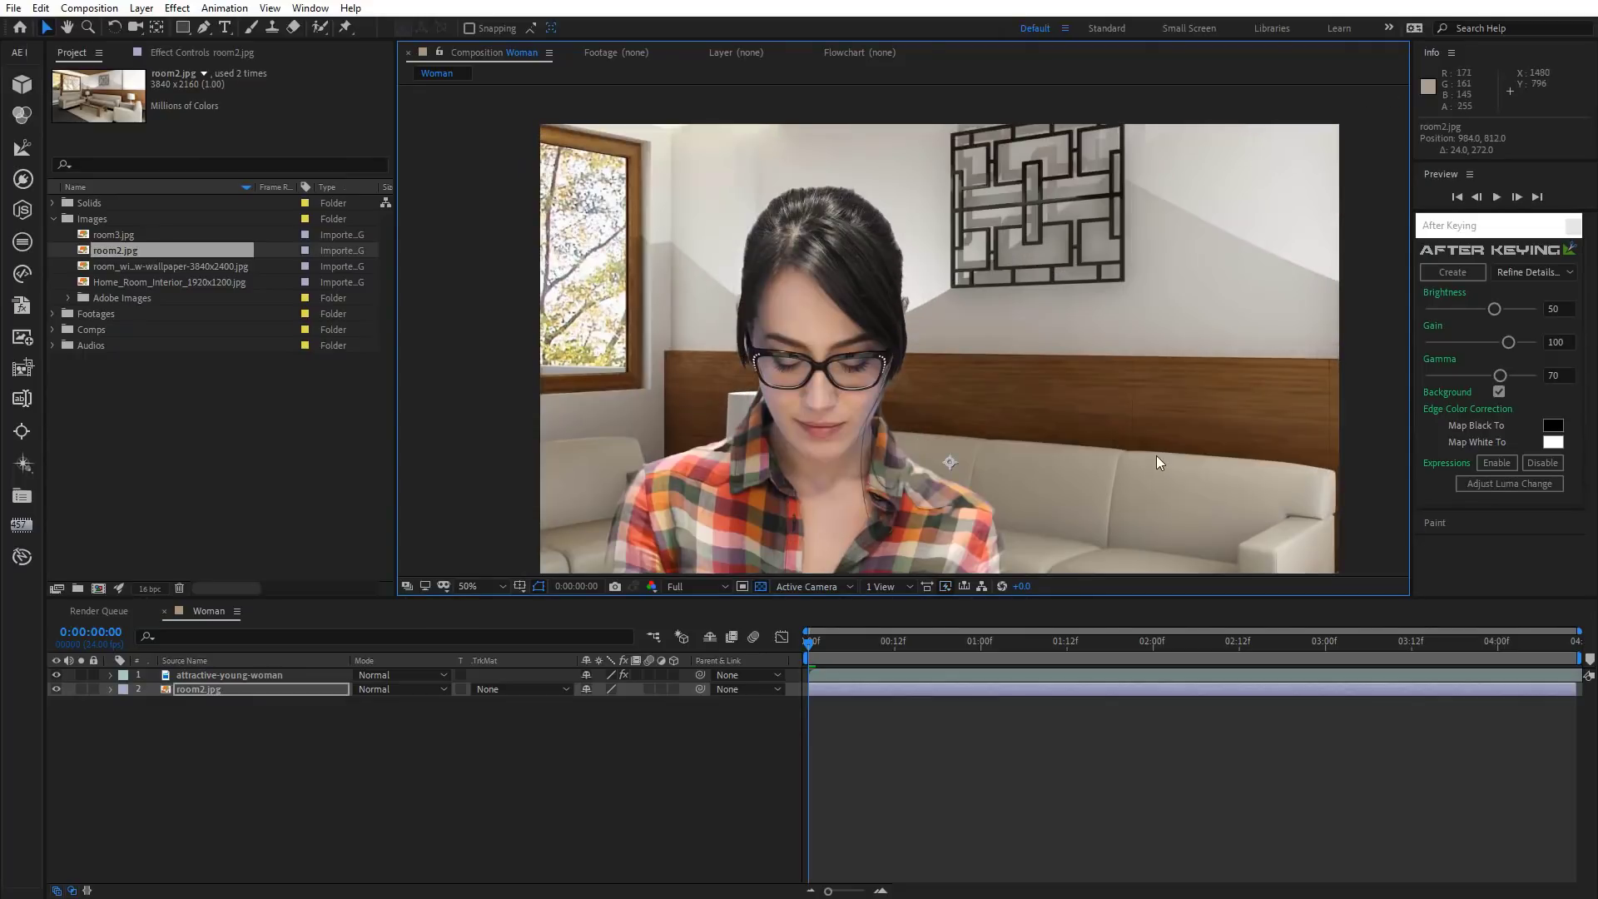
Create a Refine Details Soft edge layer from the attractive-young-woman and room2.jpg layers, and open its effect settings.
{"action": "key", "text": "h"}
{"action": "mouse_move", "coordinate": [1065, 439]}
{"action": "left_mouse_down"}
{"action": "mouse_move", "coordinate": [1046, 409]}
{"action": "mouse_move", "coordinate": [1055, 424]}
{"action": "left_mouse_up"}
{"action": "key", "text": "v"}
{"action": "left_click", "coordinate": [214, 676]}
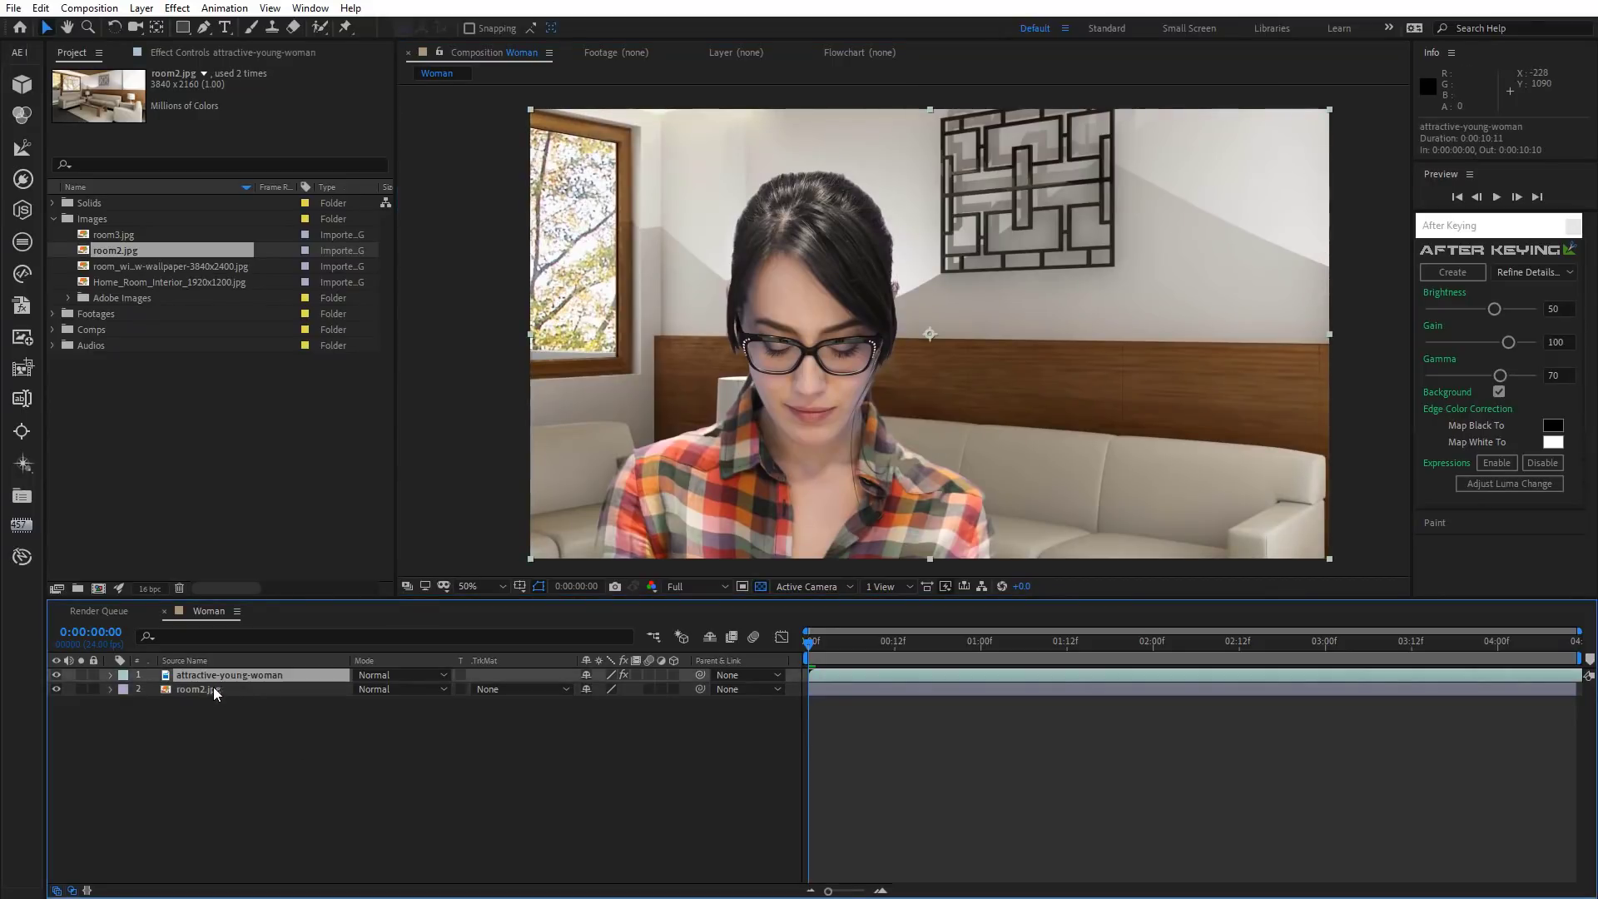
{"action": "left_click", "coordinate": [206, 687], "text": "shift"}
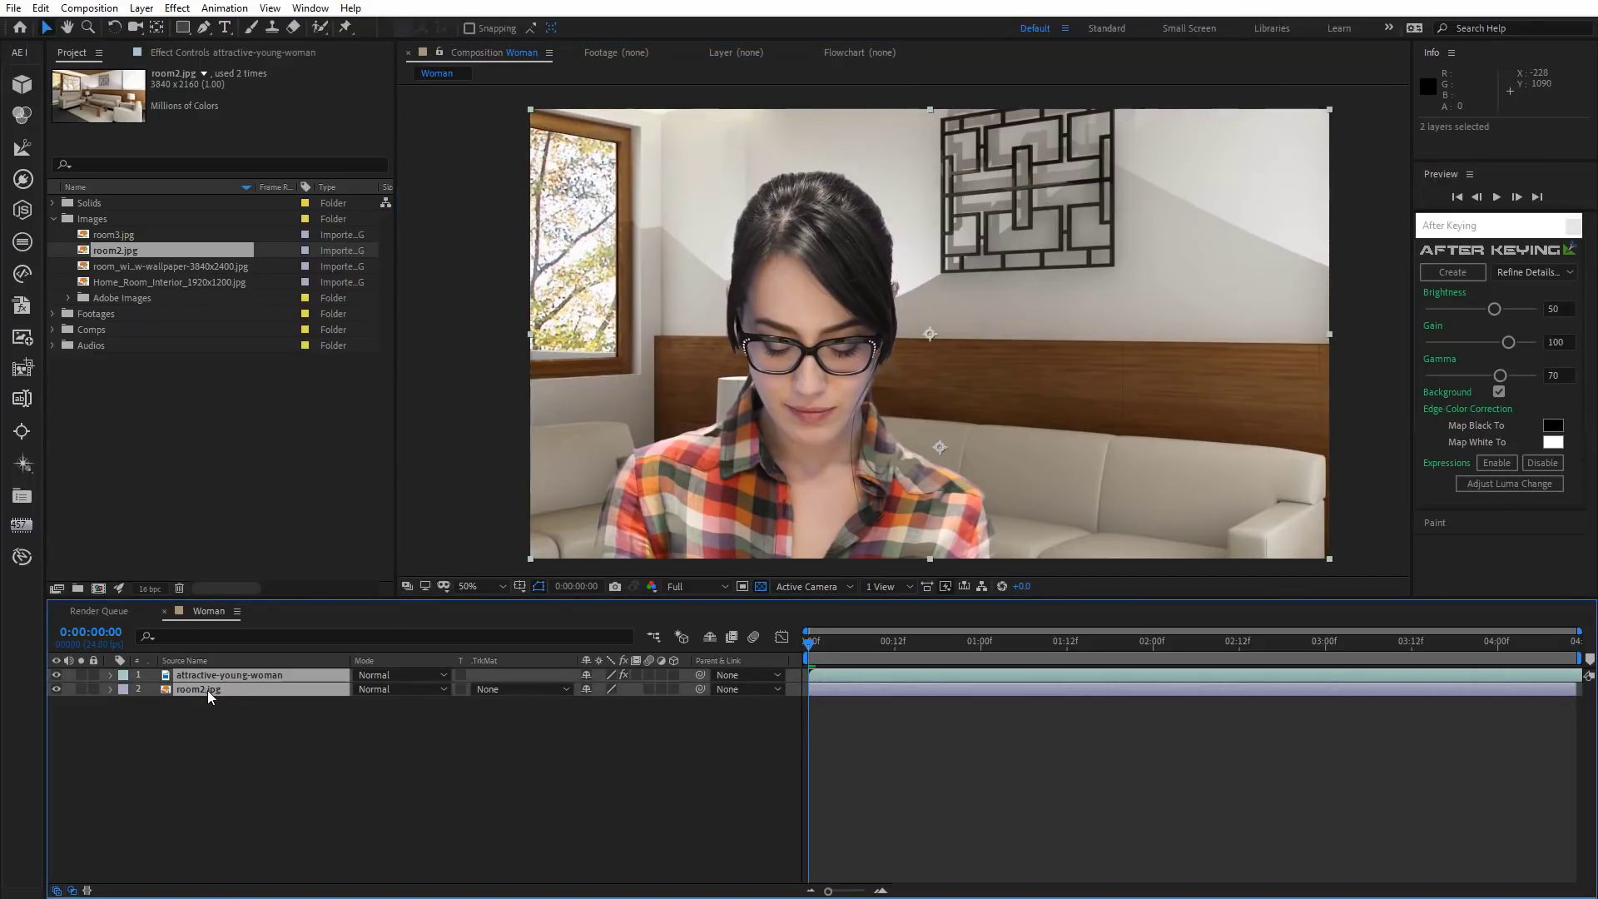
{"action": "left_click", "coordinate": [1537, 271]}
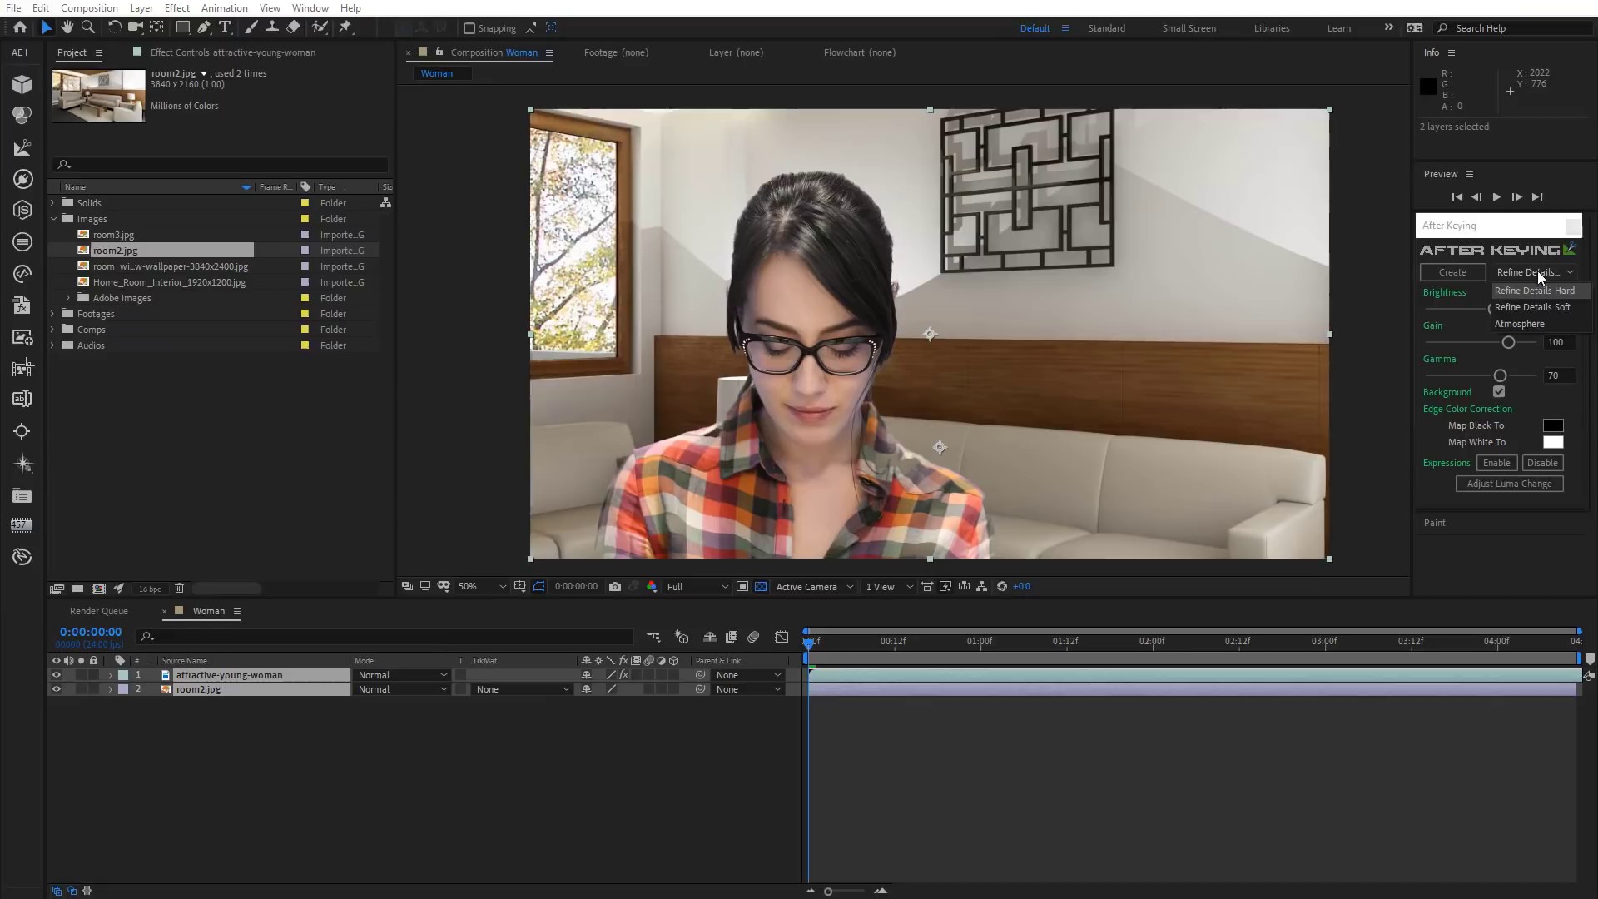
{"action": "left_click", "coordinate": [1541, 306]}
{"action": "left_click", "coordinate": [1463, 274]}
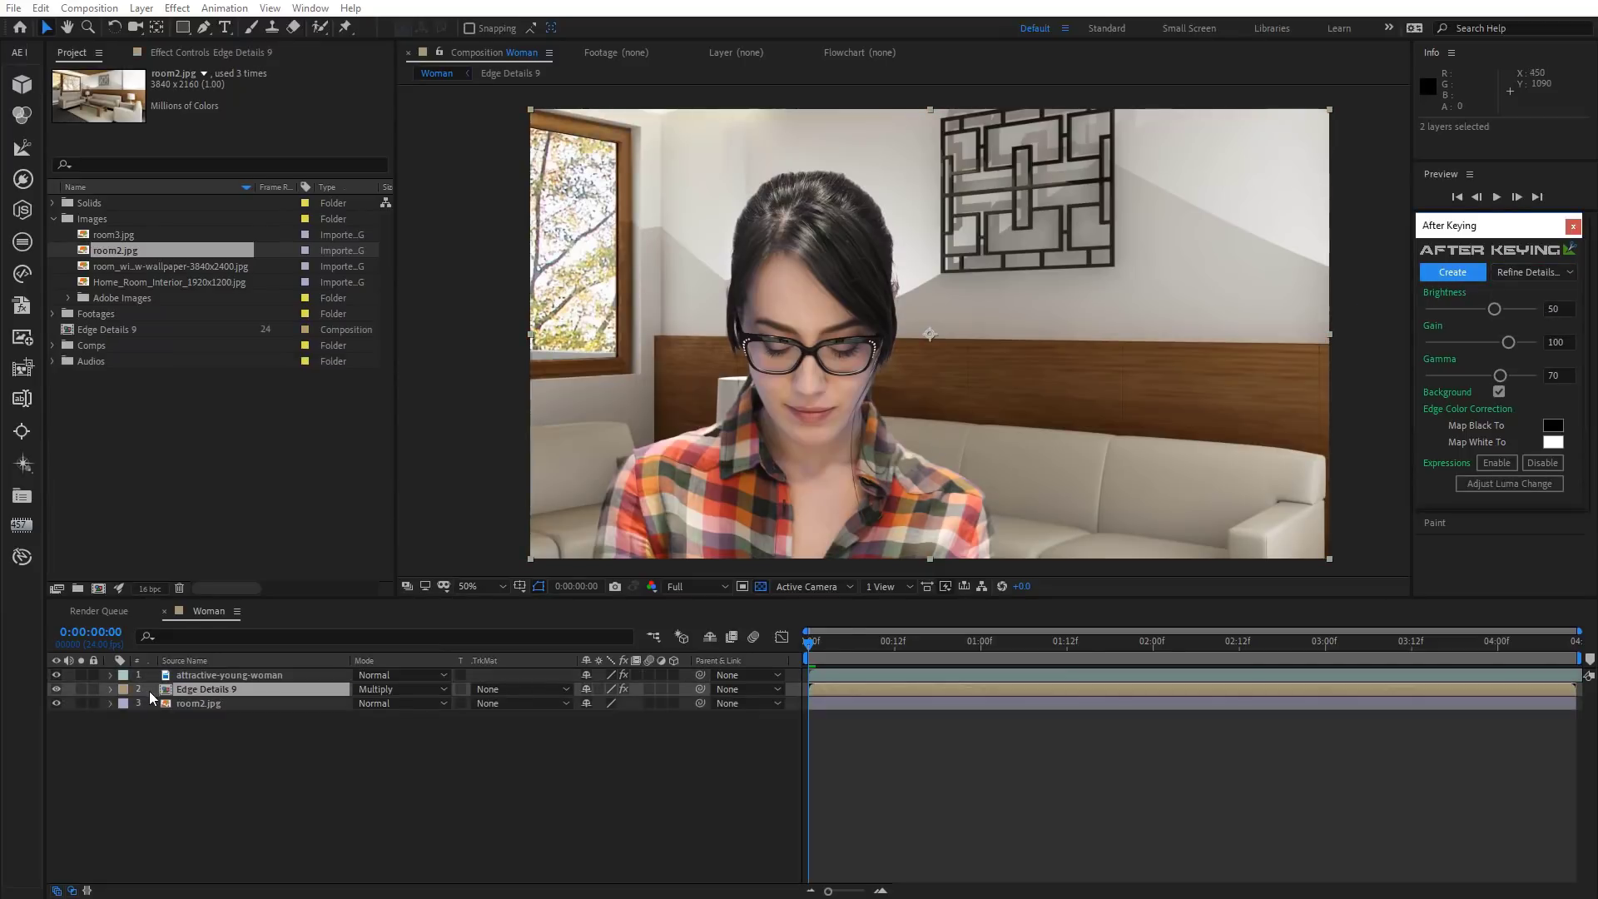
{"action": "left_click", "coordinate": [218, 53]}
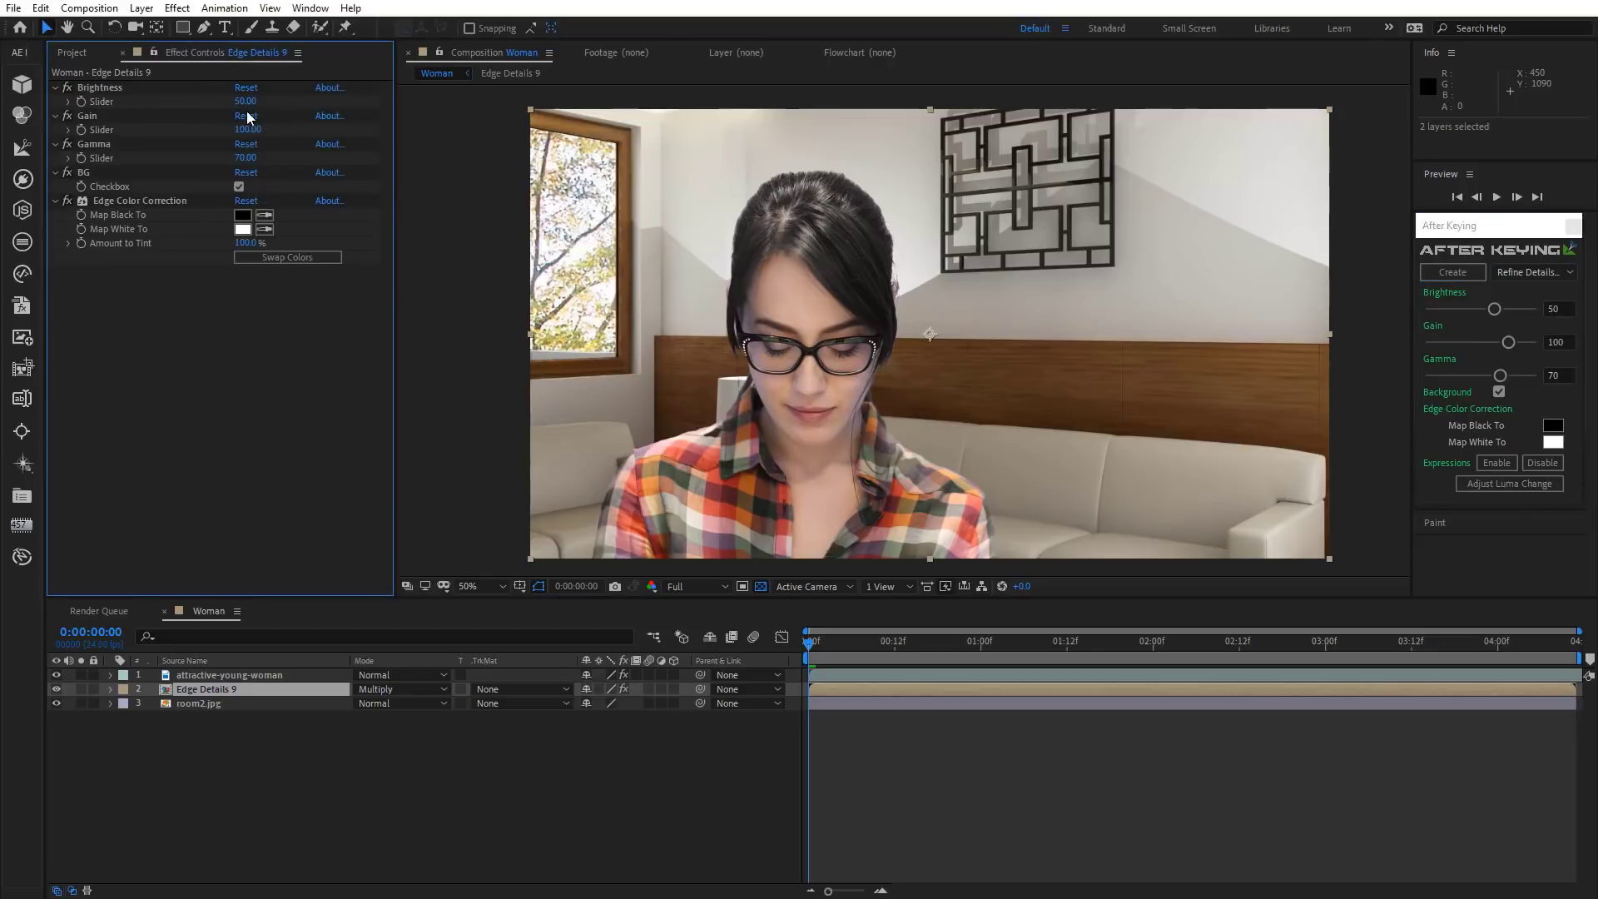
Try a strongly negative Brightness and a high one of 221 on the Edge Details 9 layer.
{"action": "left_click_drag", "start_coordinate": [240, 102], "coordinate": [119, 117]}
{"action": "scroll", "coordinate": [681, 234], "scroll_direction": "up", "scroll_amount": 1}
{"action": "left_click_drag", "start_coordinate": [675, 252], "coordinate": [704, 428]}
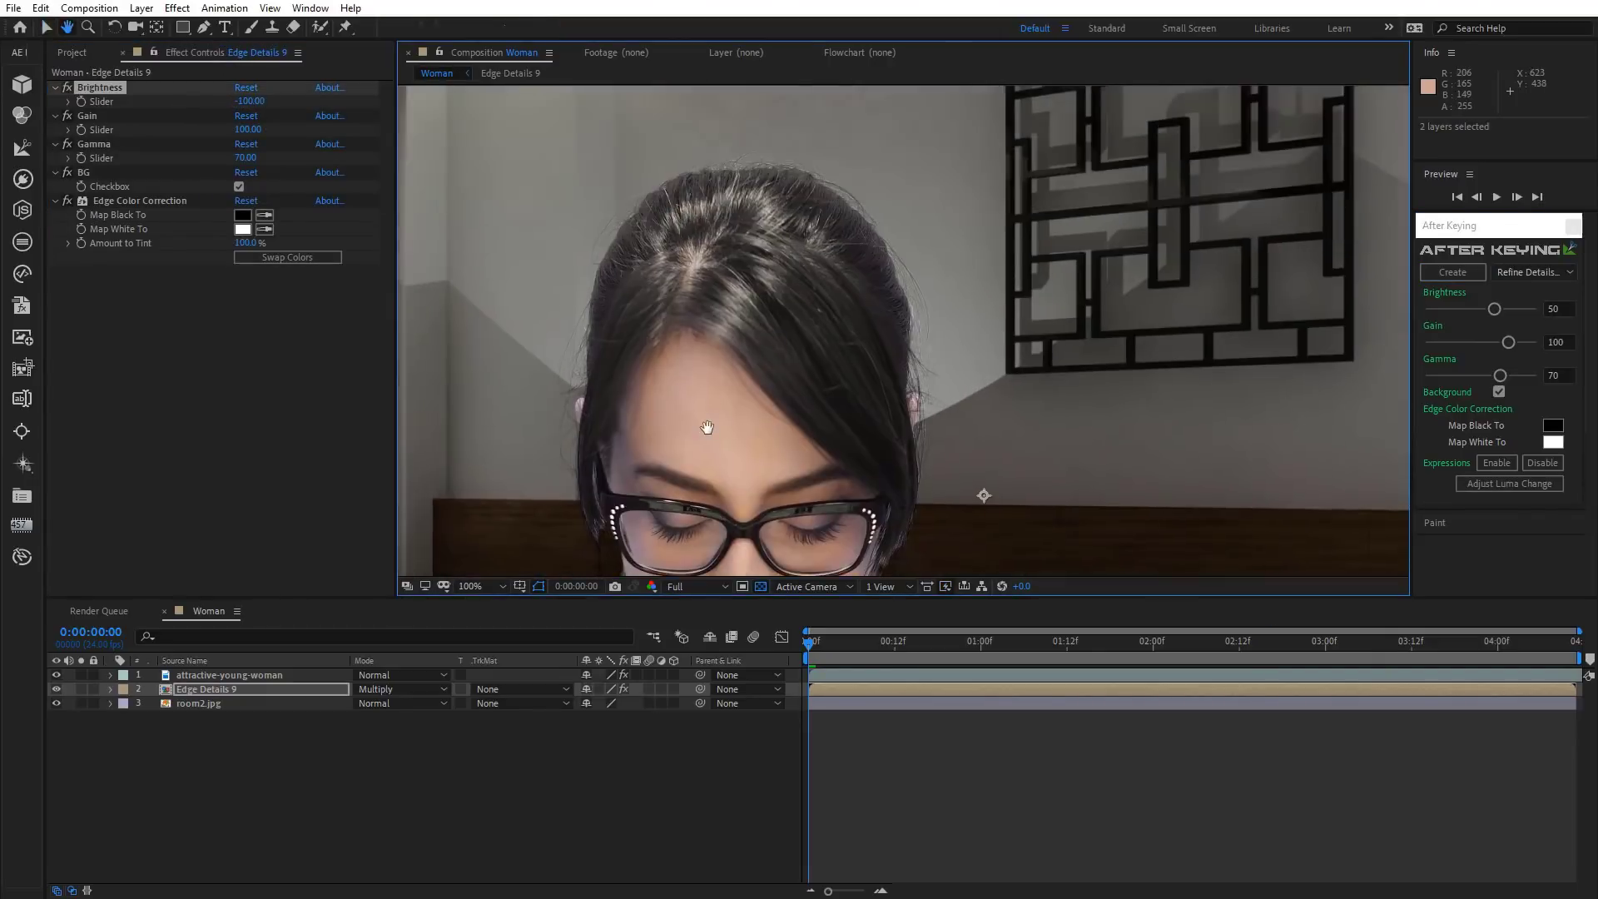
{"action": "left_click_drag", "start_coordinate": [249, 101], "coordinate": [540, 150]}
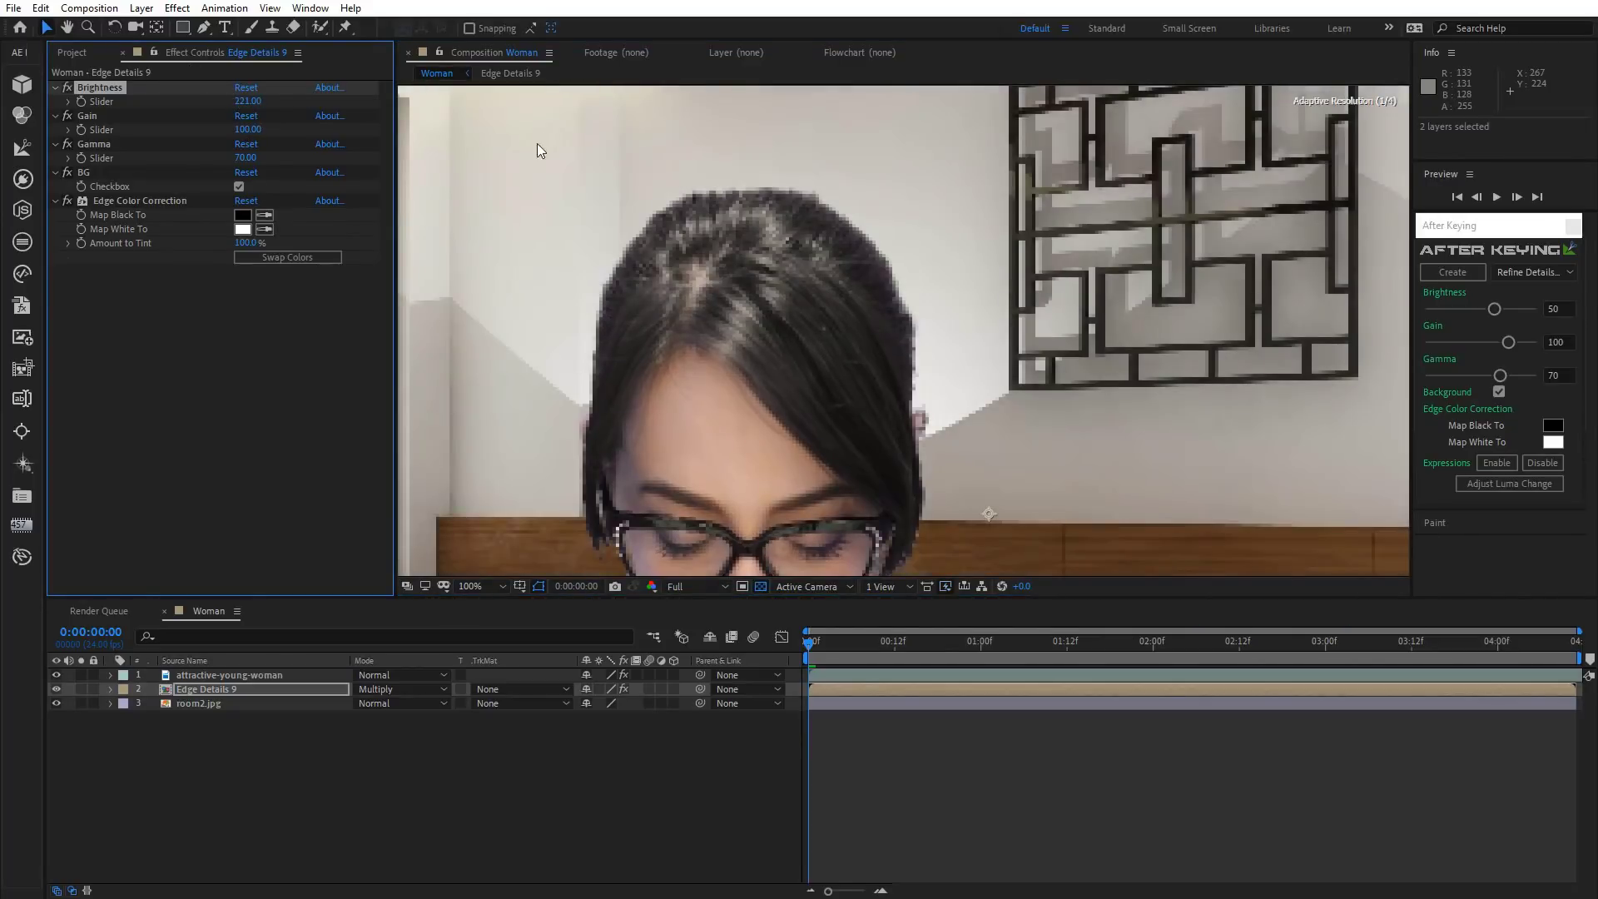
Adjust the Edge Details 9 layer to Brightness -47 and Gamma 50 while it is soloed, and end the solo view.
{"action": "left_click", "coordinate": [80, 689]}
{"action": "left_click_drag", "start_coordinate": [245, 104], "coordinate": [68, 174]}
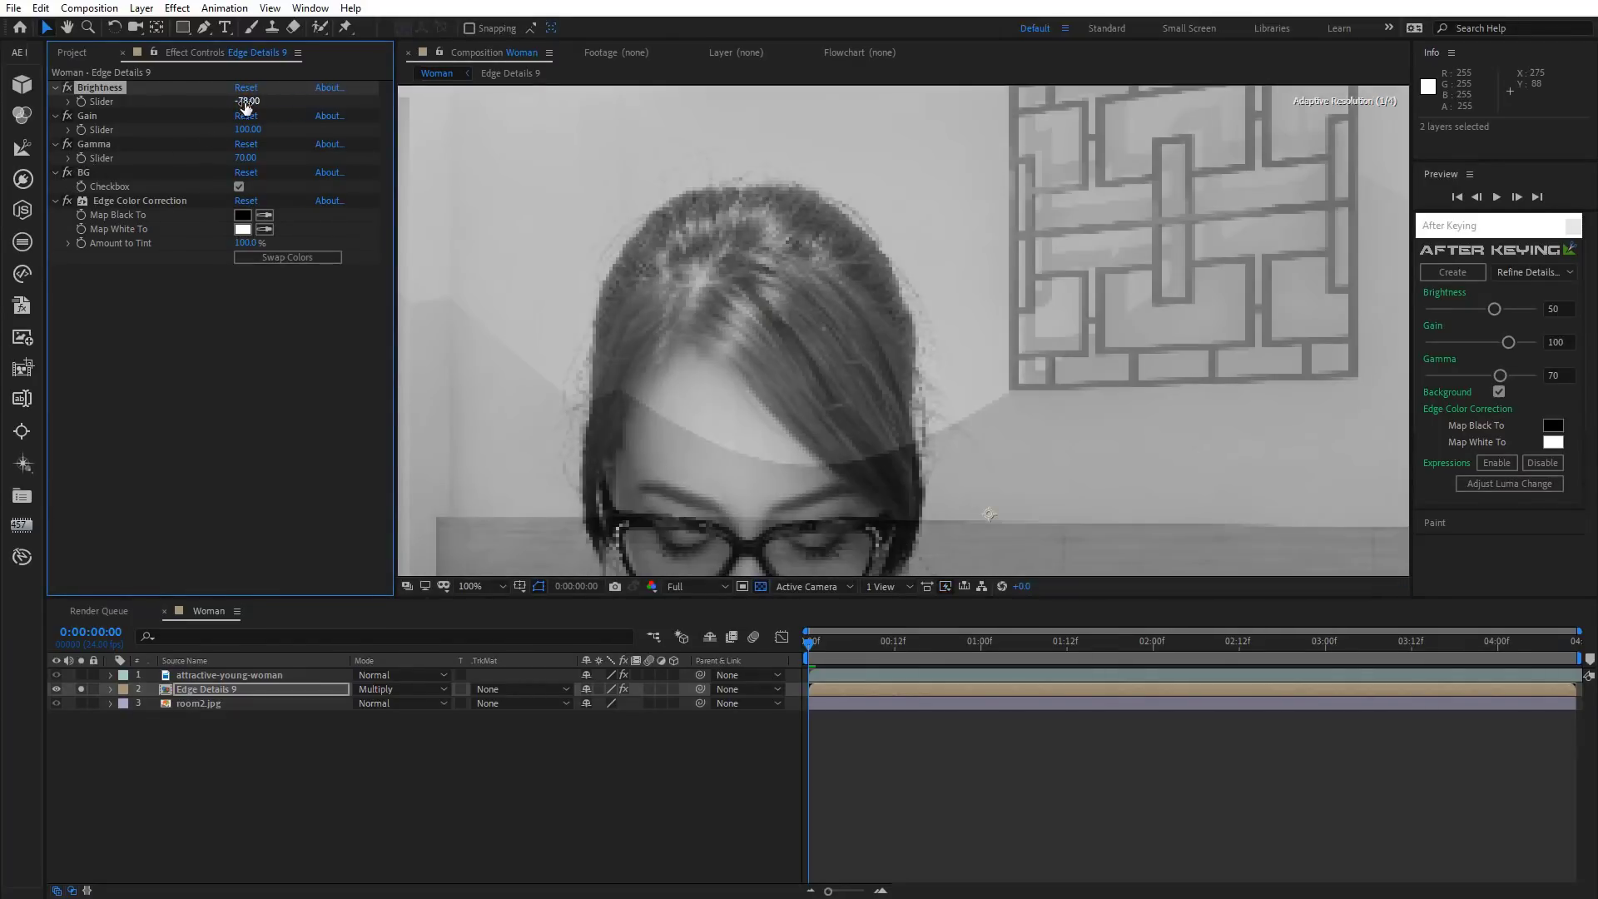
{"action": "left_click_drag", "start_coordinate": [248, 101], "coordinate": [265, 103]}
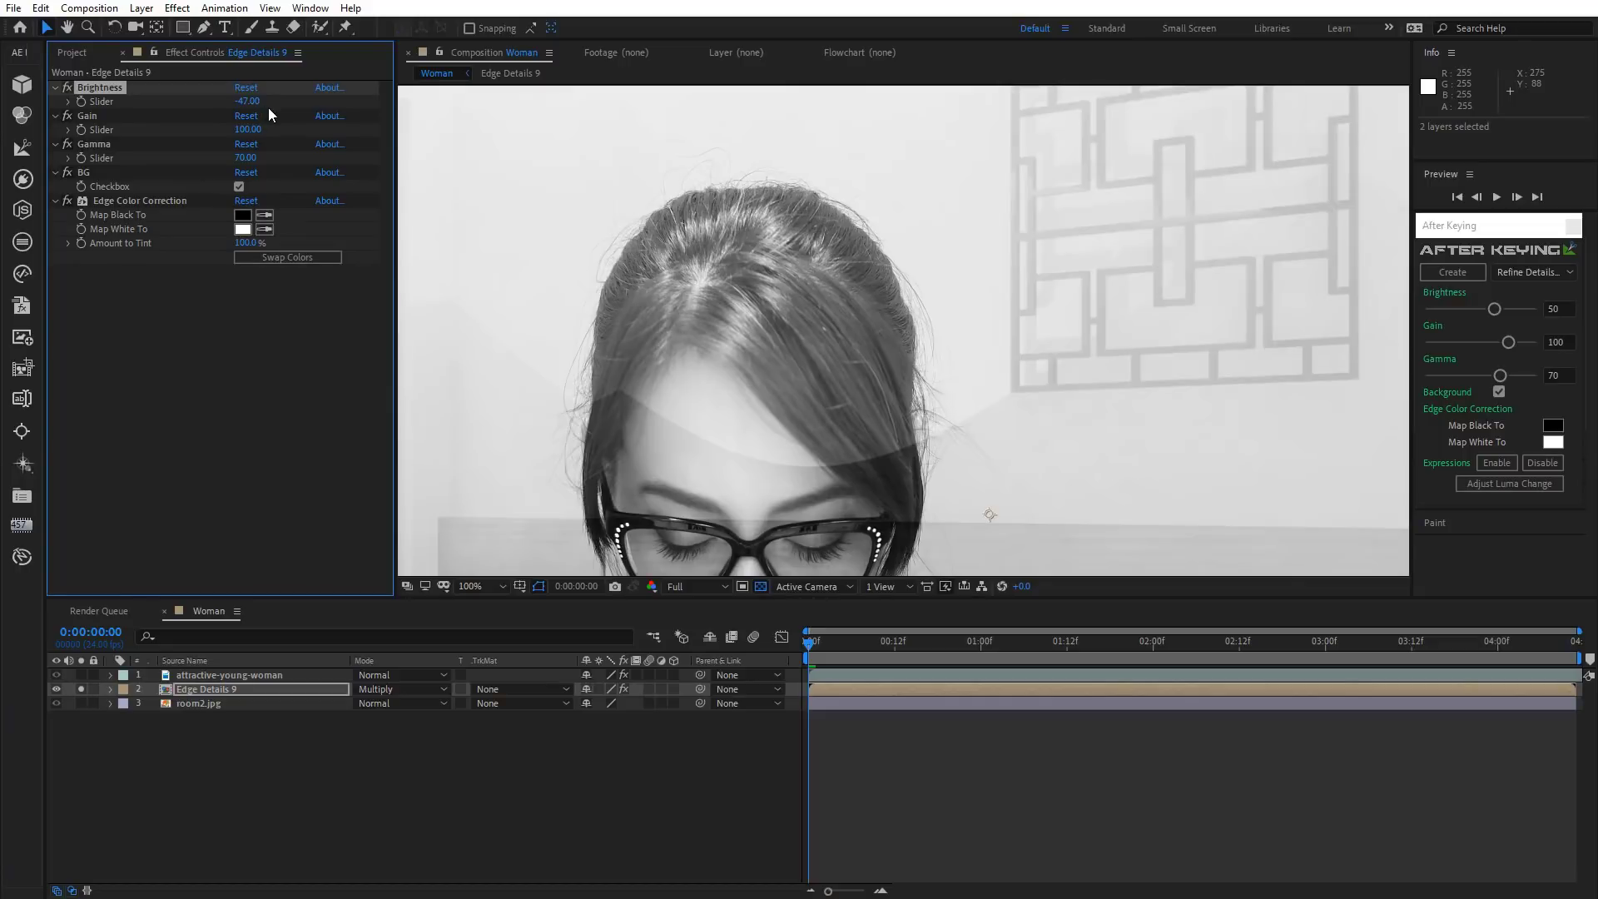
{"action": "left_click", "coordinate": [242, 158]}
{"action": "type", "text": "50"}
{"action": "left_click", "coordinate": [250, 337]}
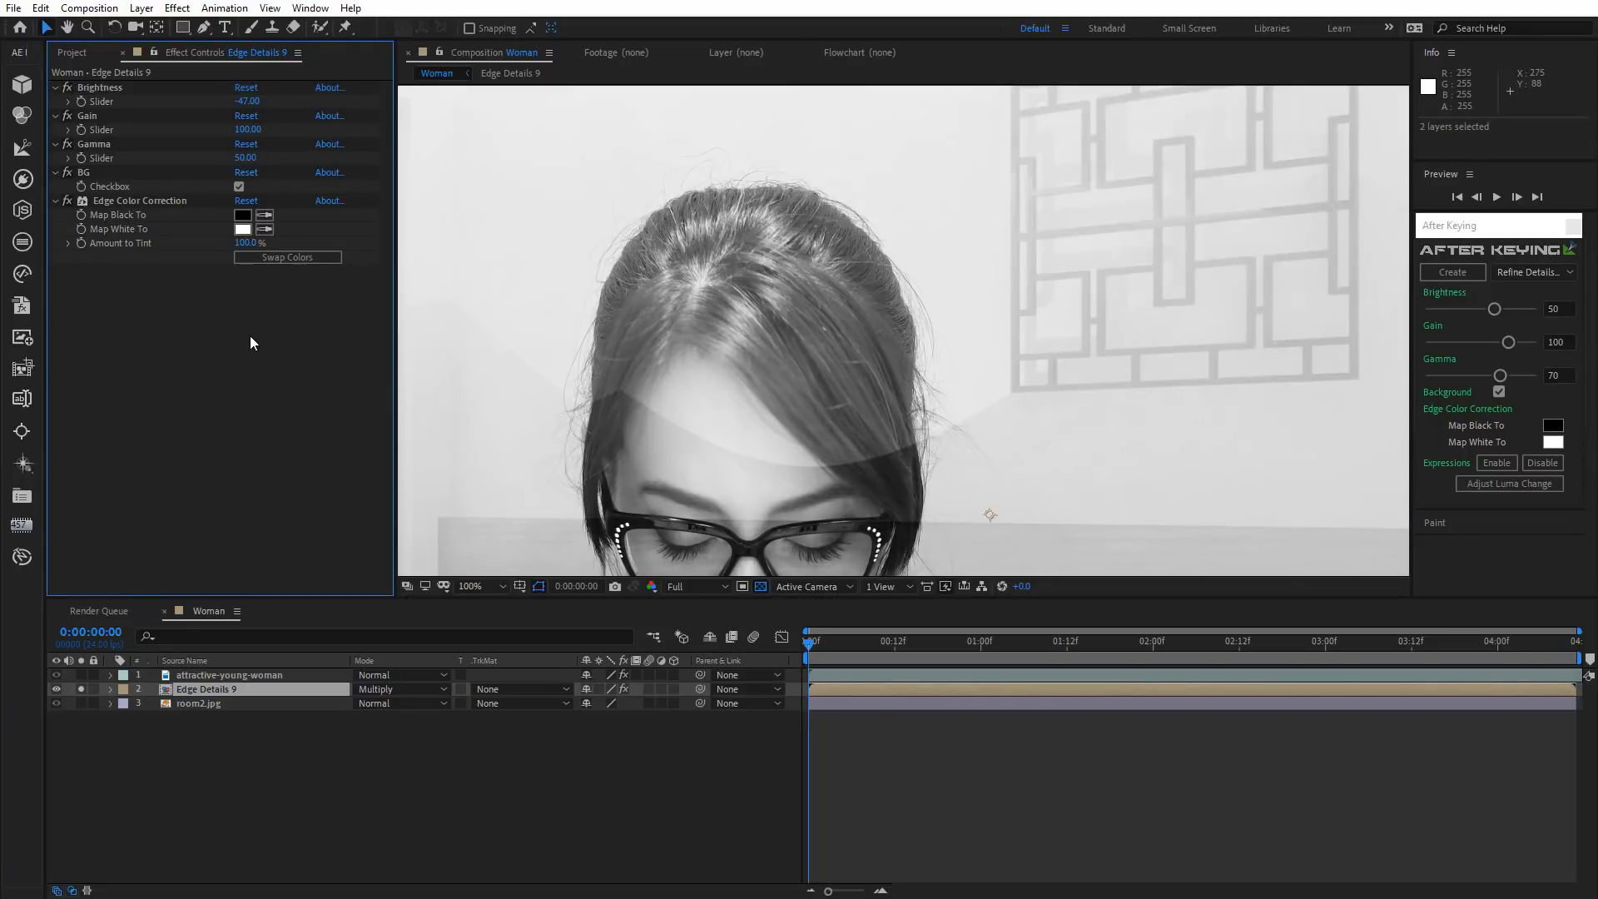
{"action": "scroll", "coordinate": [610, 366], "scroll_direction": "down", "scroll_amount": 1}
{"action": "left_click_drag", "start_coordinate": [611, 426], "coordinate": [556, 327]}
{"action": "left_click", "coordinate": [77, 688]}
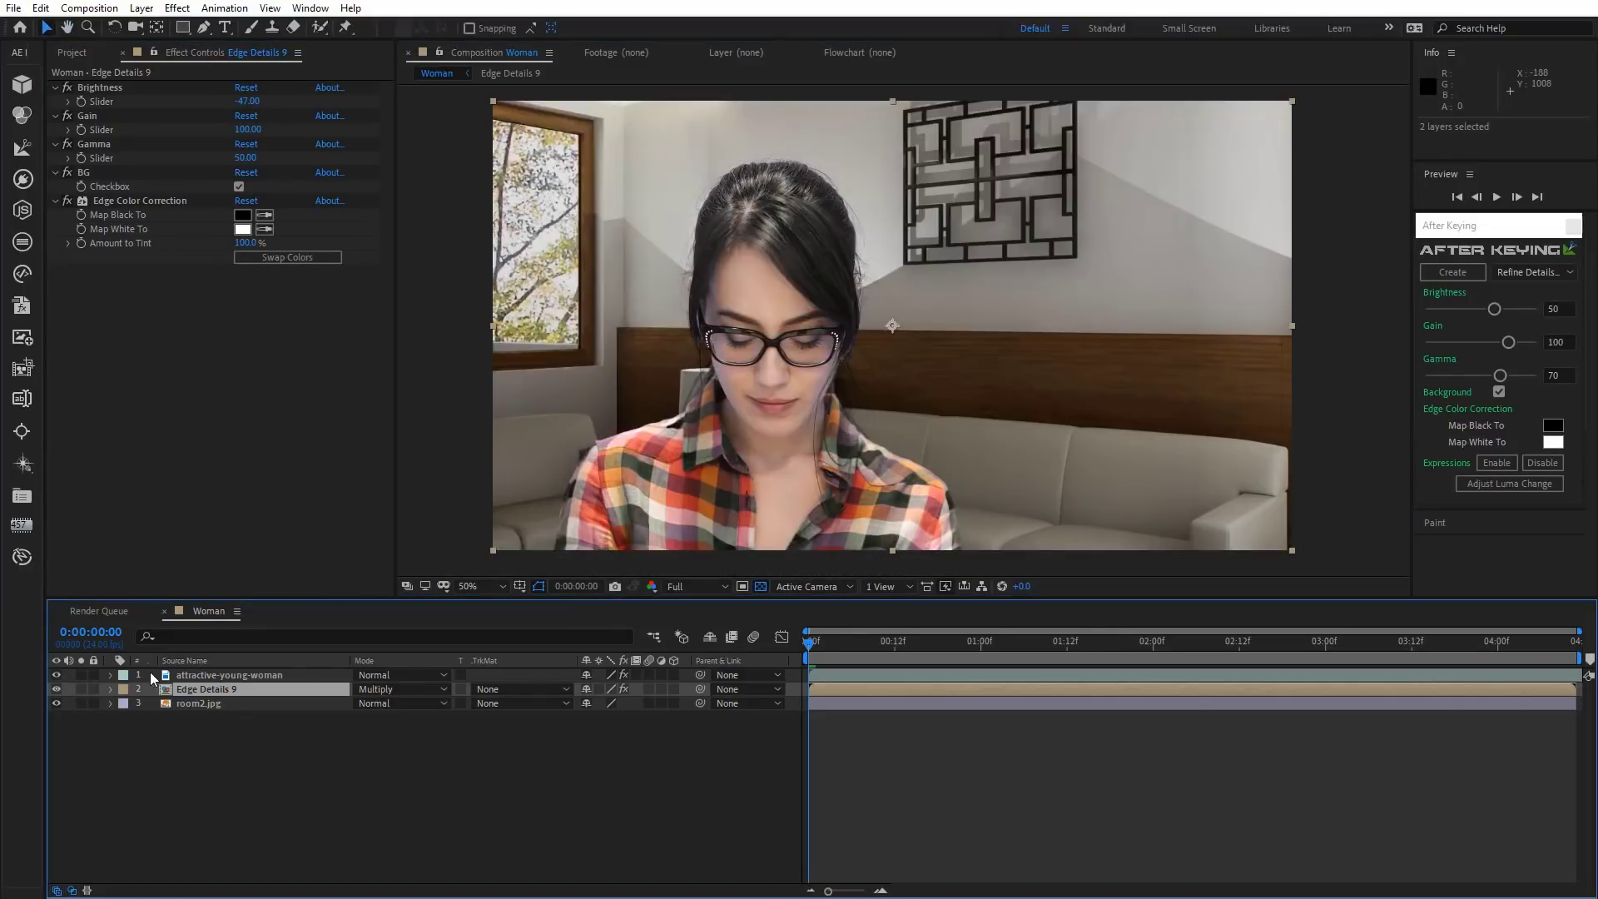
Compare the woman's hair edges with and without the Edge Details 9 layer by switching its visibility.
{"action": "scroll", "coordinate": [751, 219], "scroll_direction": "up", "scroll_amount": 2}
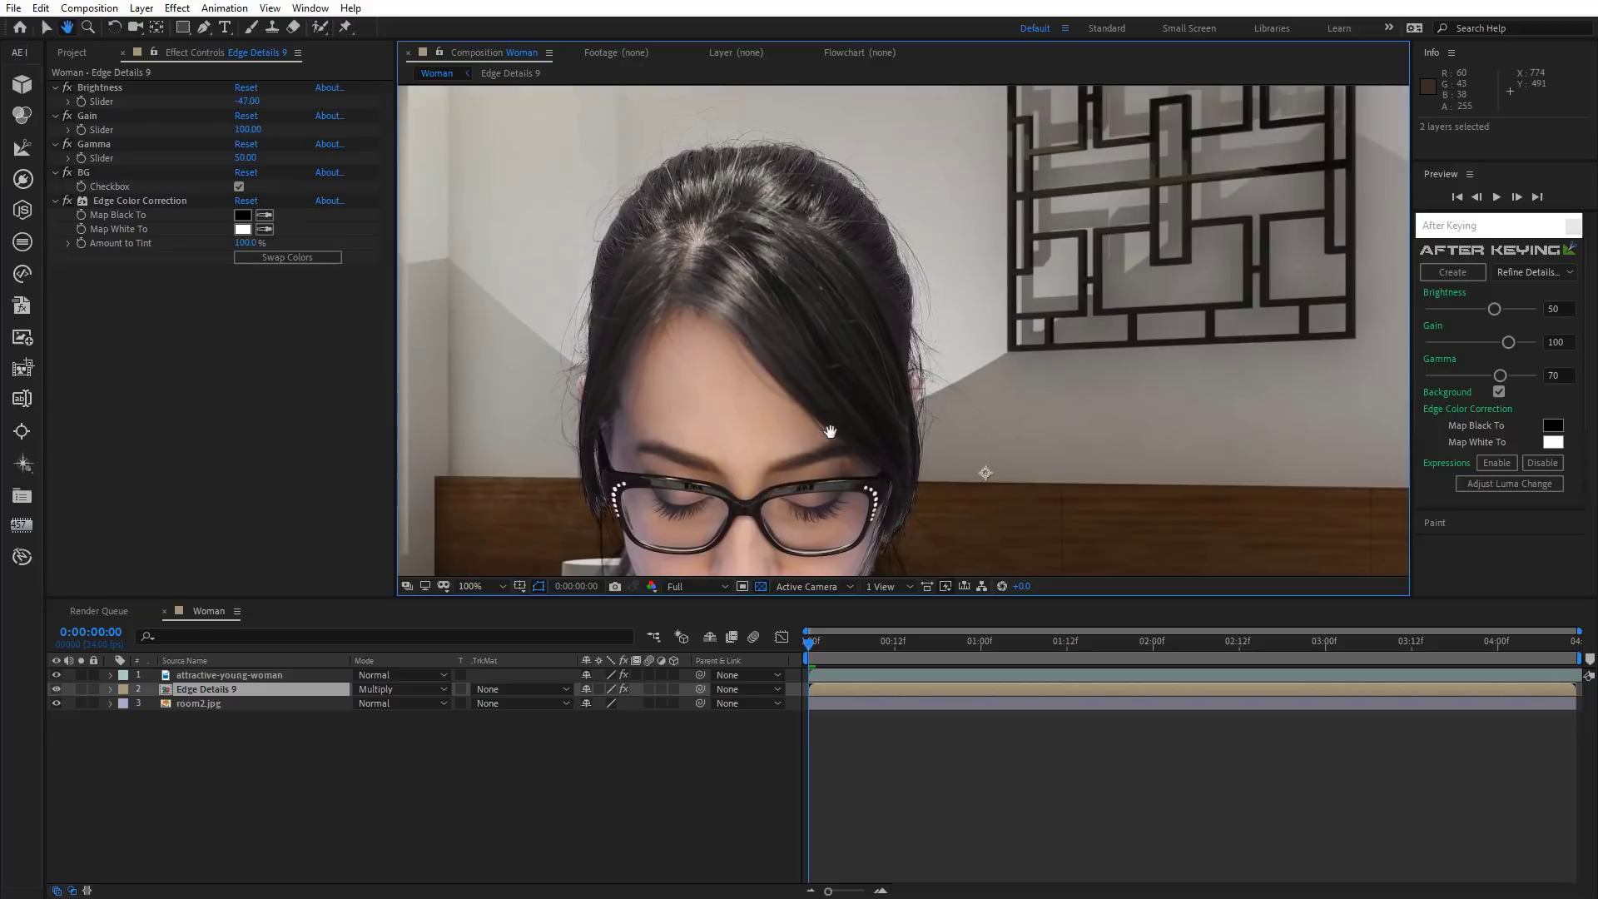
{"action": "left_click", "coordinate": [56, 690]}
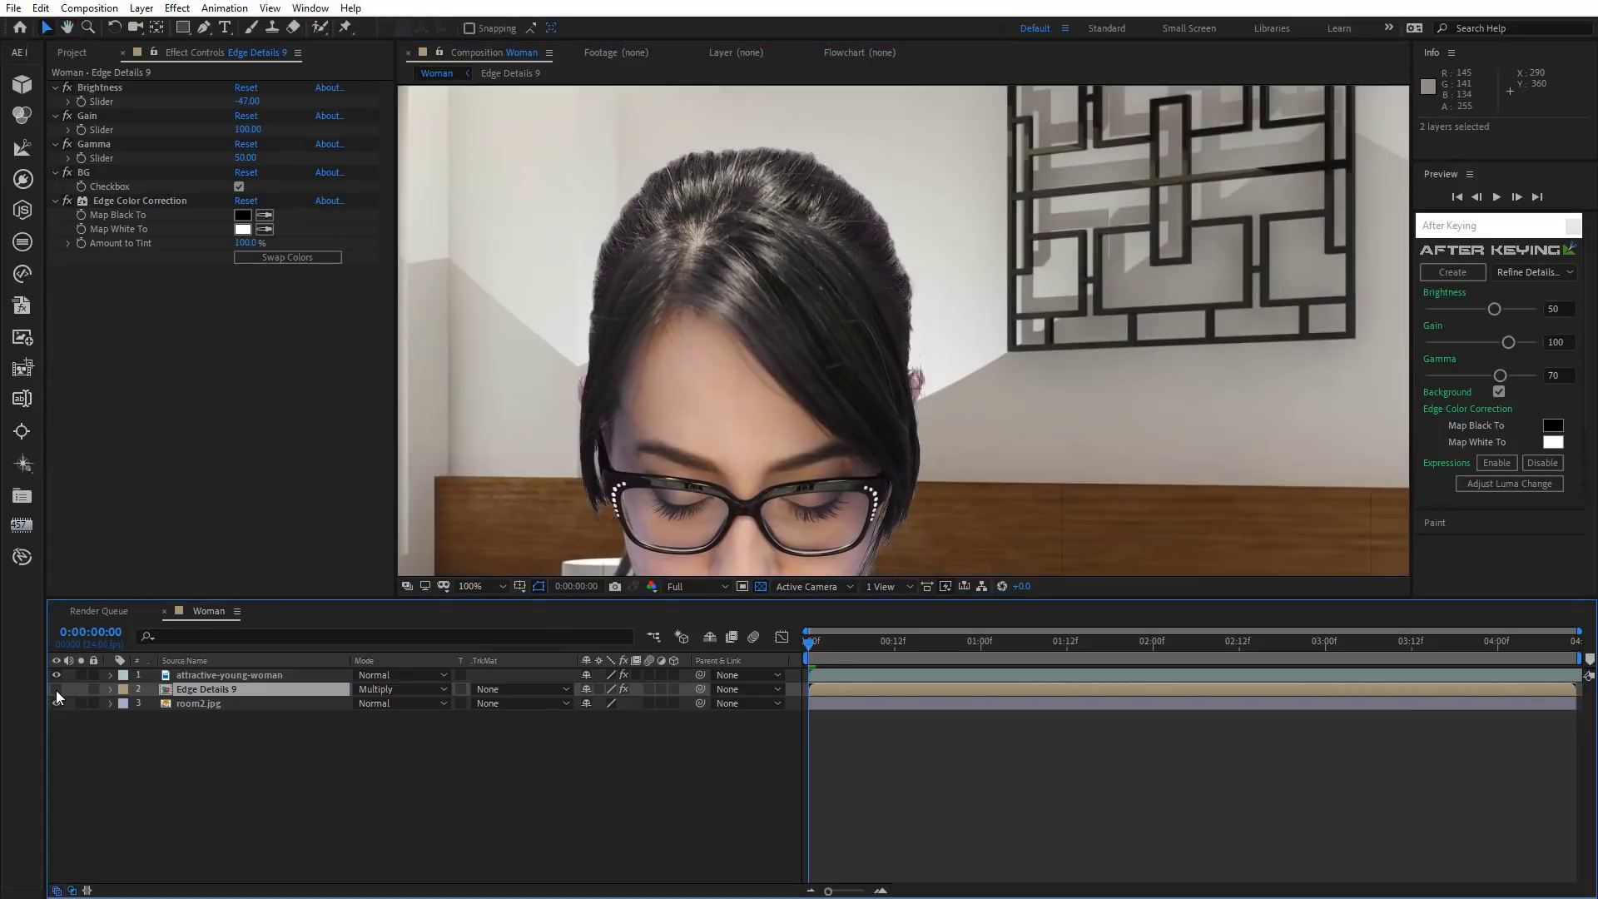
{"action": "left_click", "coordinate": [57, 689]}
{"action": "left_click", "coordinate": [57, 689]}
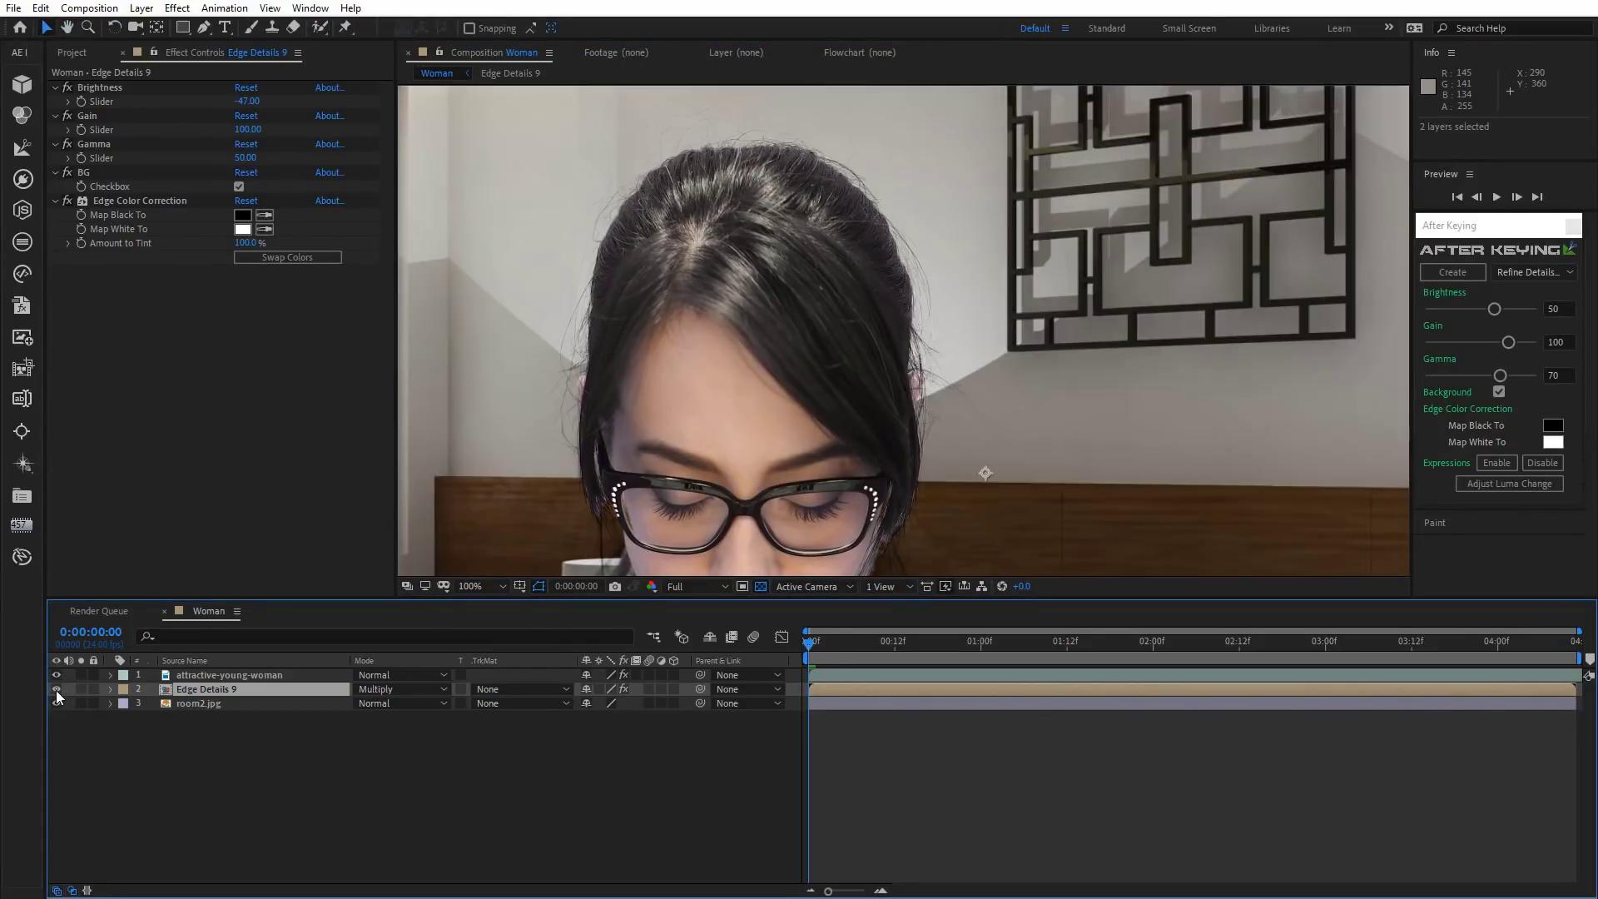
{"action": "left_click", "coordinate": [57, 689]}
{"action": "left_click", "coordinate": [57, 690]}
{"action": "left_click", "coordinate": [56, 690]}
{"action": "left_click", "coordinate": [57, 690]}
{"action": "scroll", "coordinate": [757, 257], "scroll_direction": "down", "scroll_amount": 2}
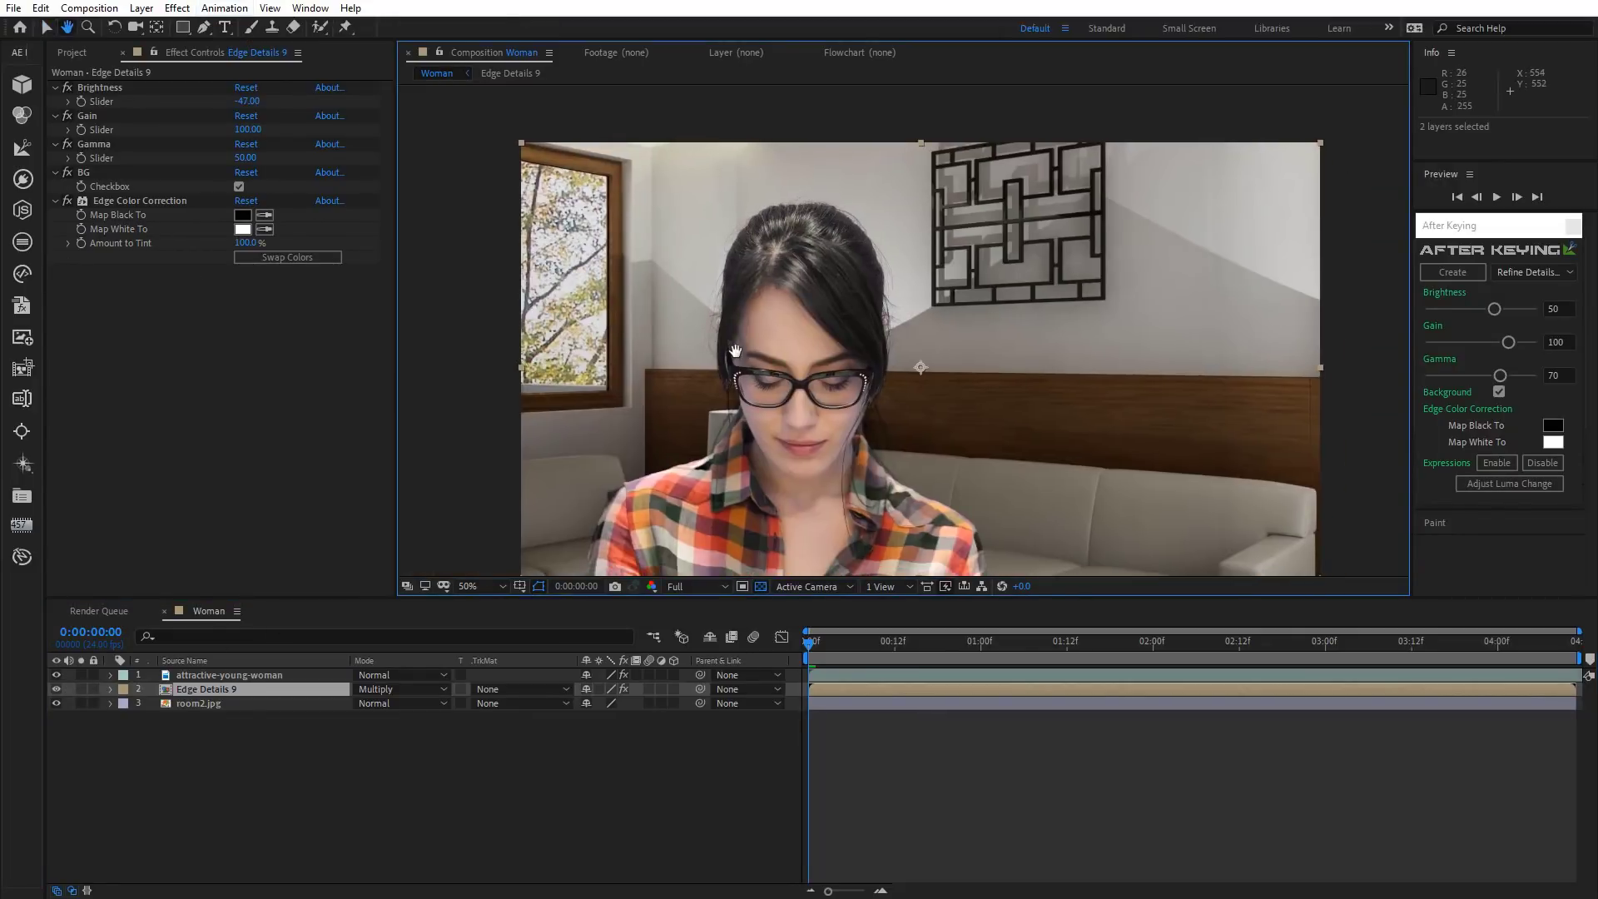
Draw a rectangular mask about 760 by 810 px around the woman's head on Edge Details 9 and set its Brightness to -35.
{"action": "left_click", "coordinate": [183, 27]}
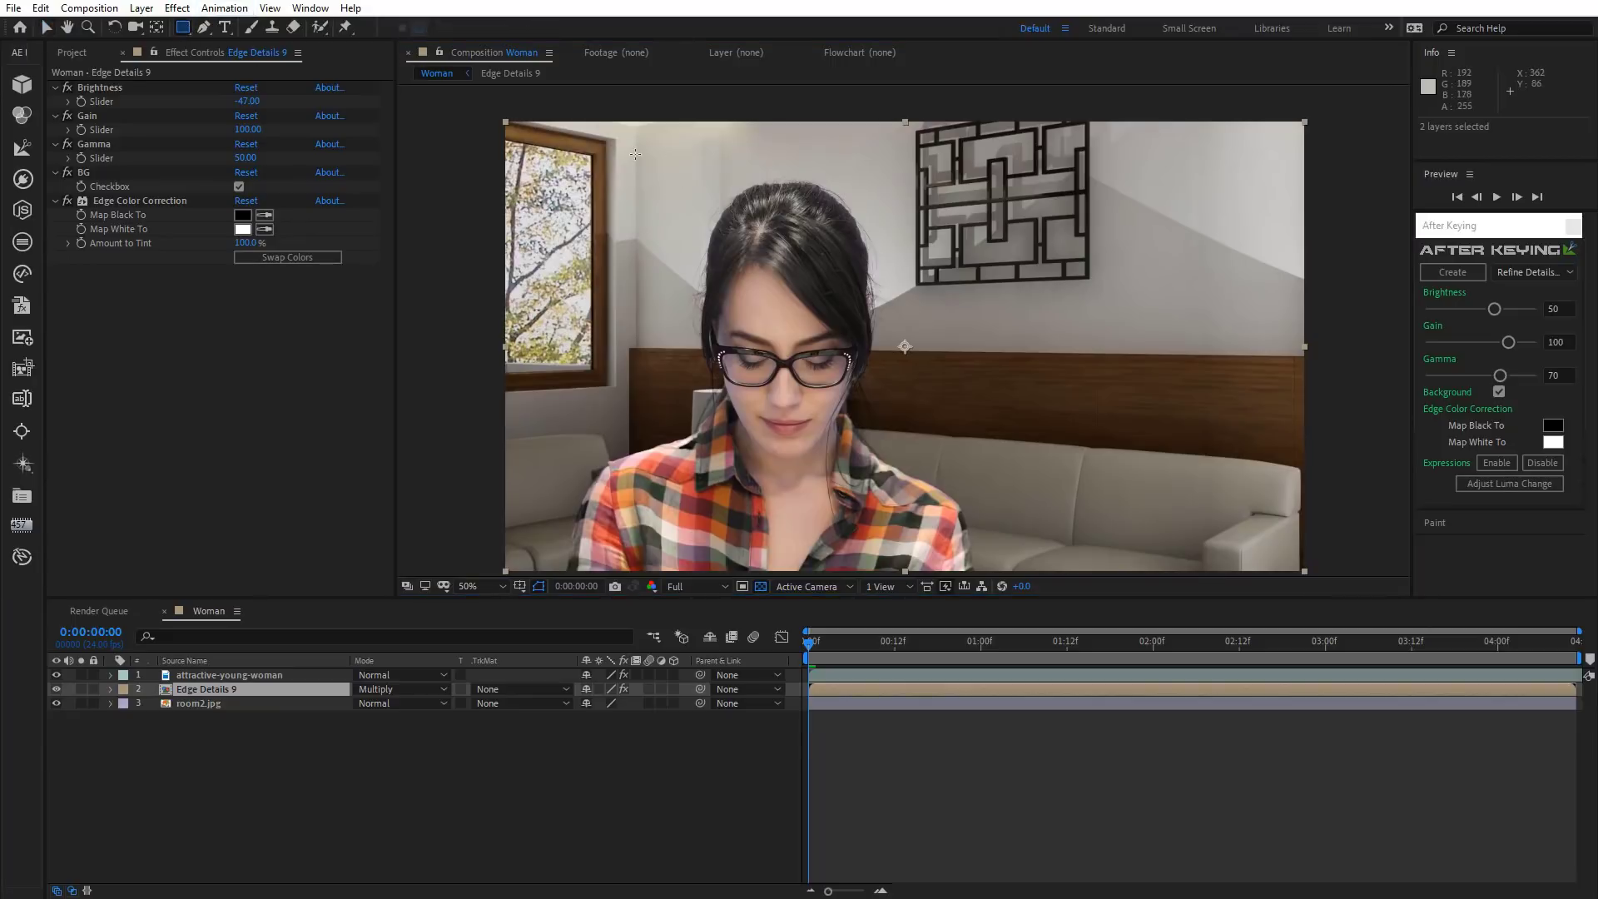
{"action": "left_click_drag", "start_coordinate": [623, 139], "coordinate": [939, 475]}
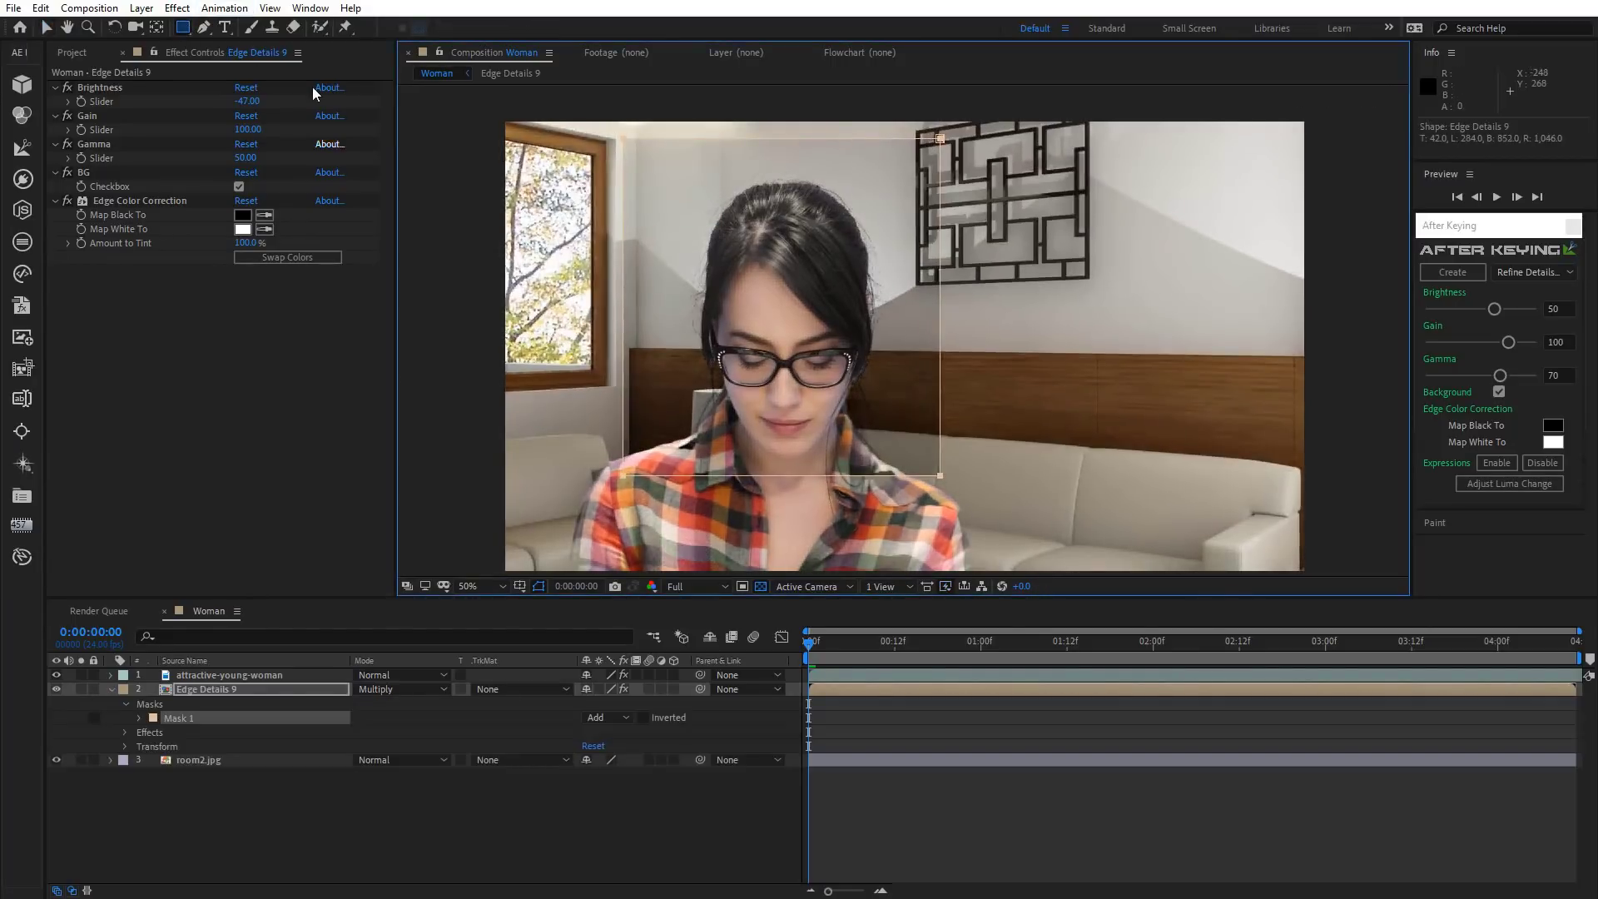
{"action": "left_click", "coordinate": [252, 100]}
{"action": "type", "text": "-3"}
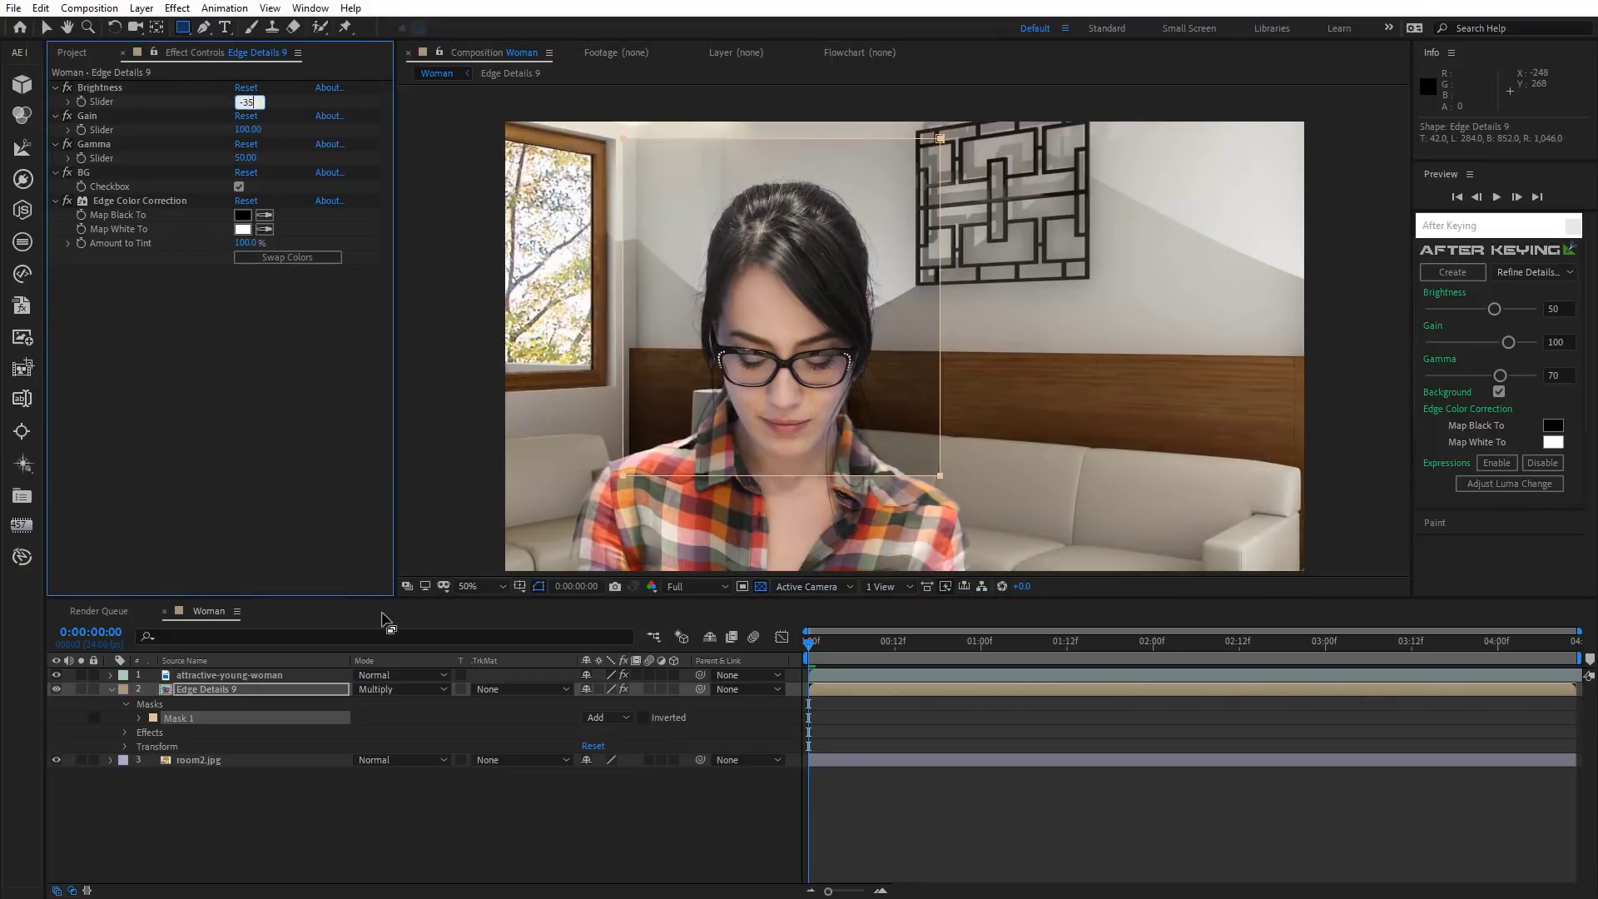
{"action": "type", "text": "5"}
{"action": "left_click", "coordinate": [415, 786]}
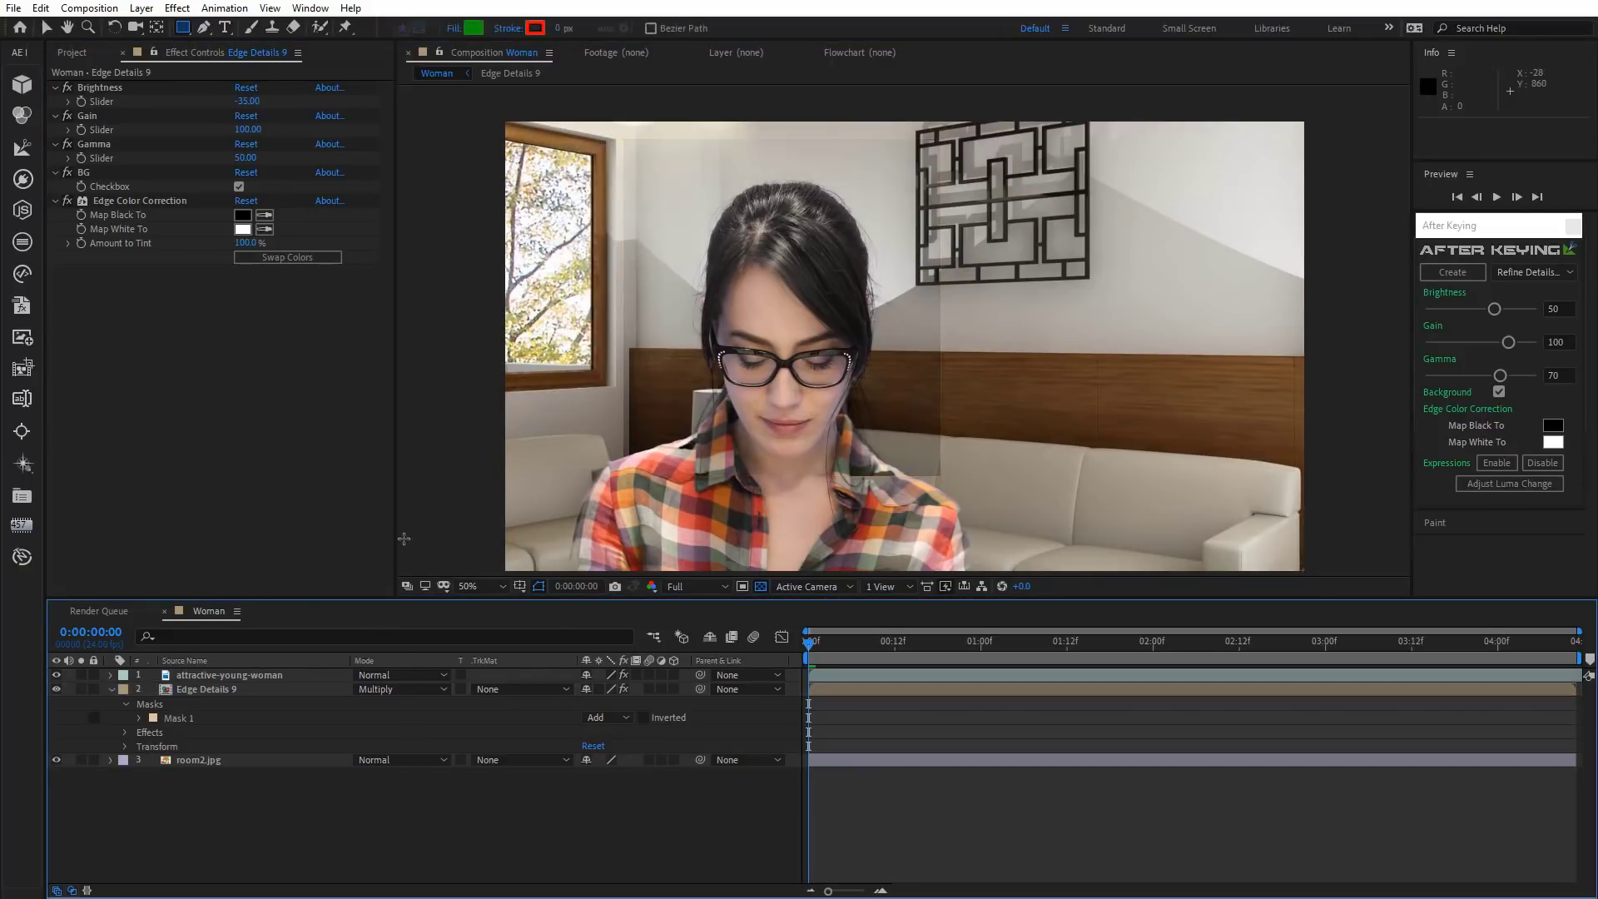
Feather the Edge Details 9 layer's mask by 200 pixels.
{"action": "left_click", "coordinate": [181, 720]}
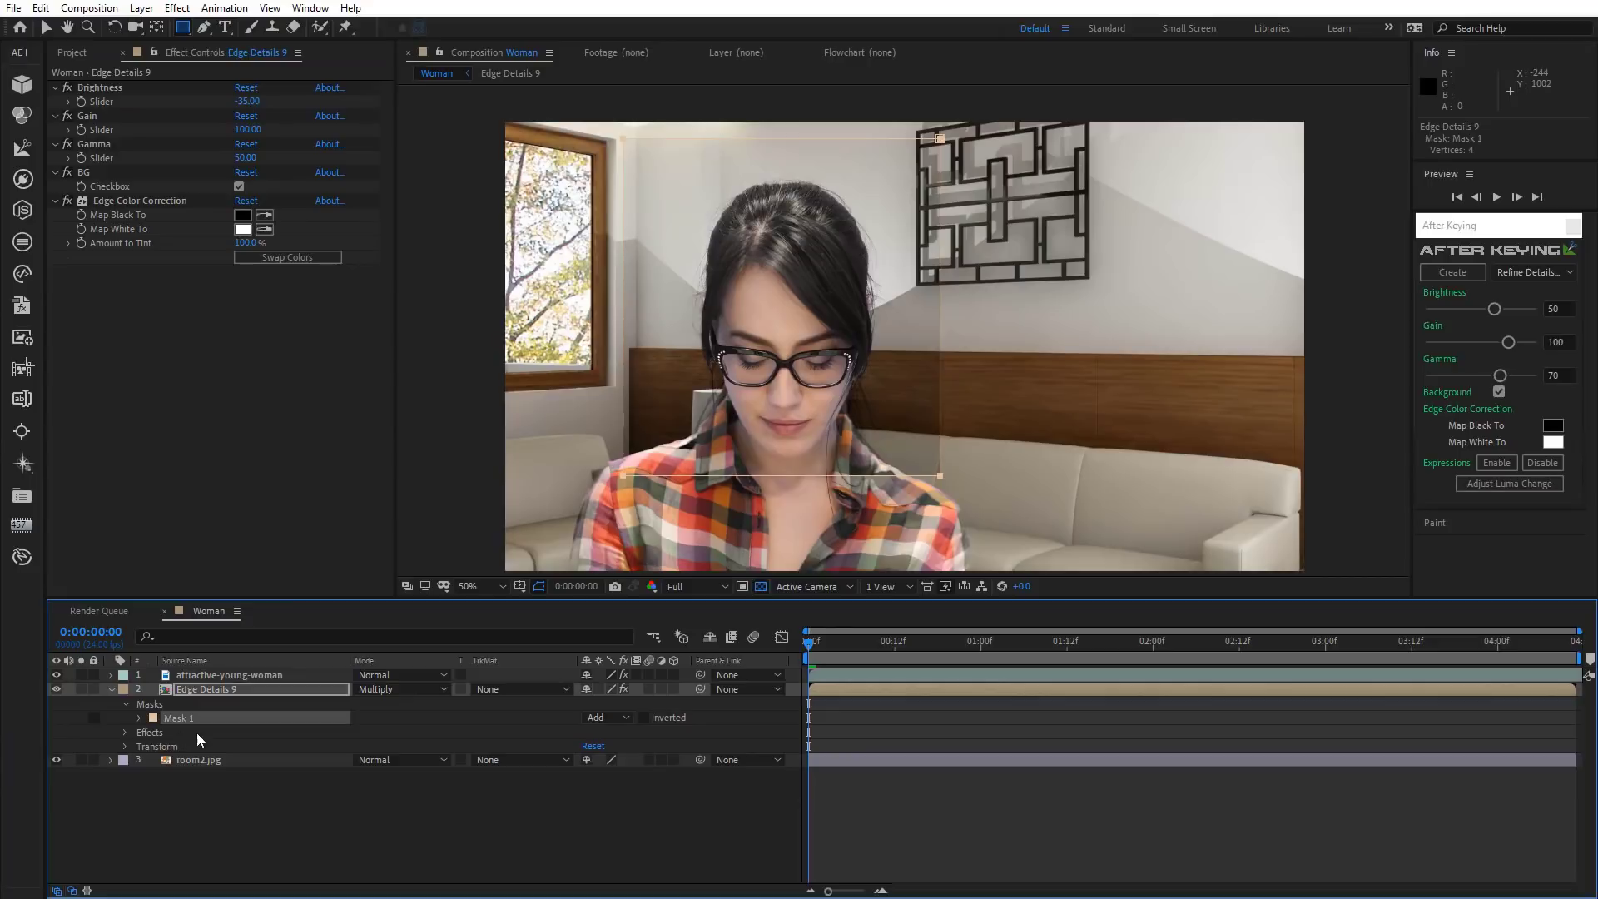
{"action": "key", "text": "f"}
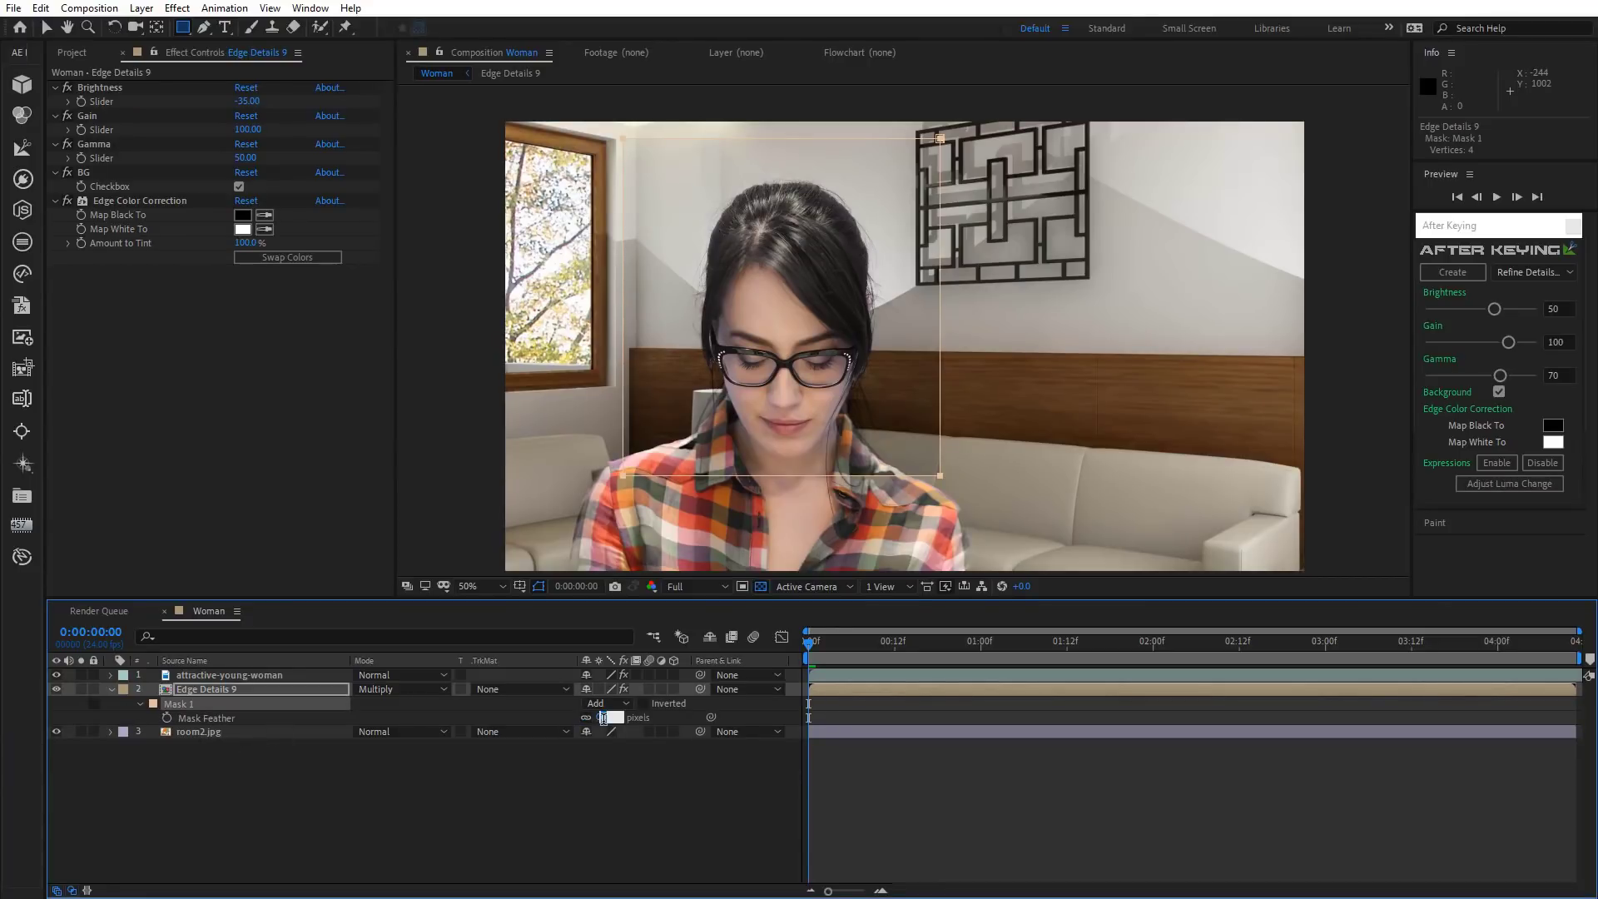
{"action": "key", "text": "BackSpace"}
{"action": "left_click", "coordinate": [602, 771]}
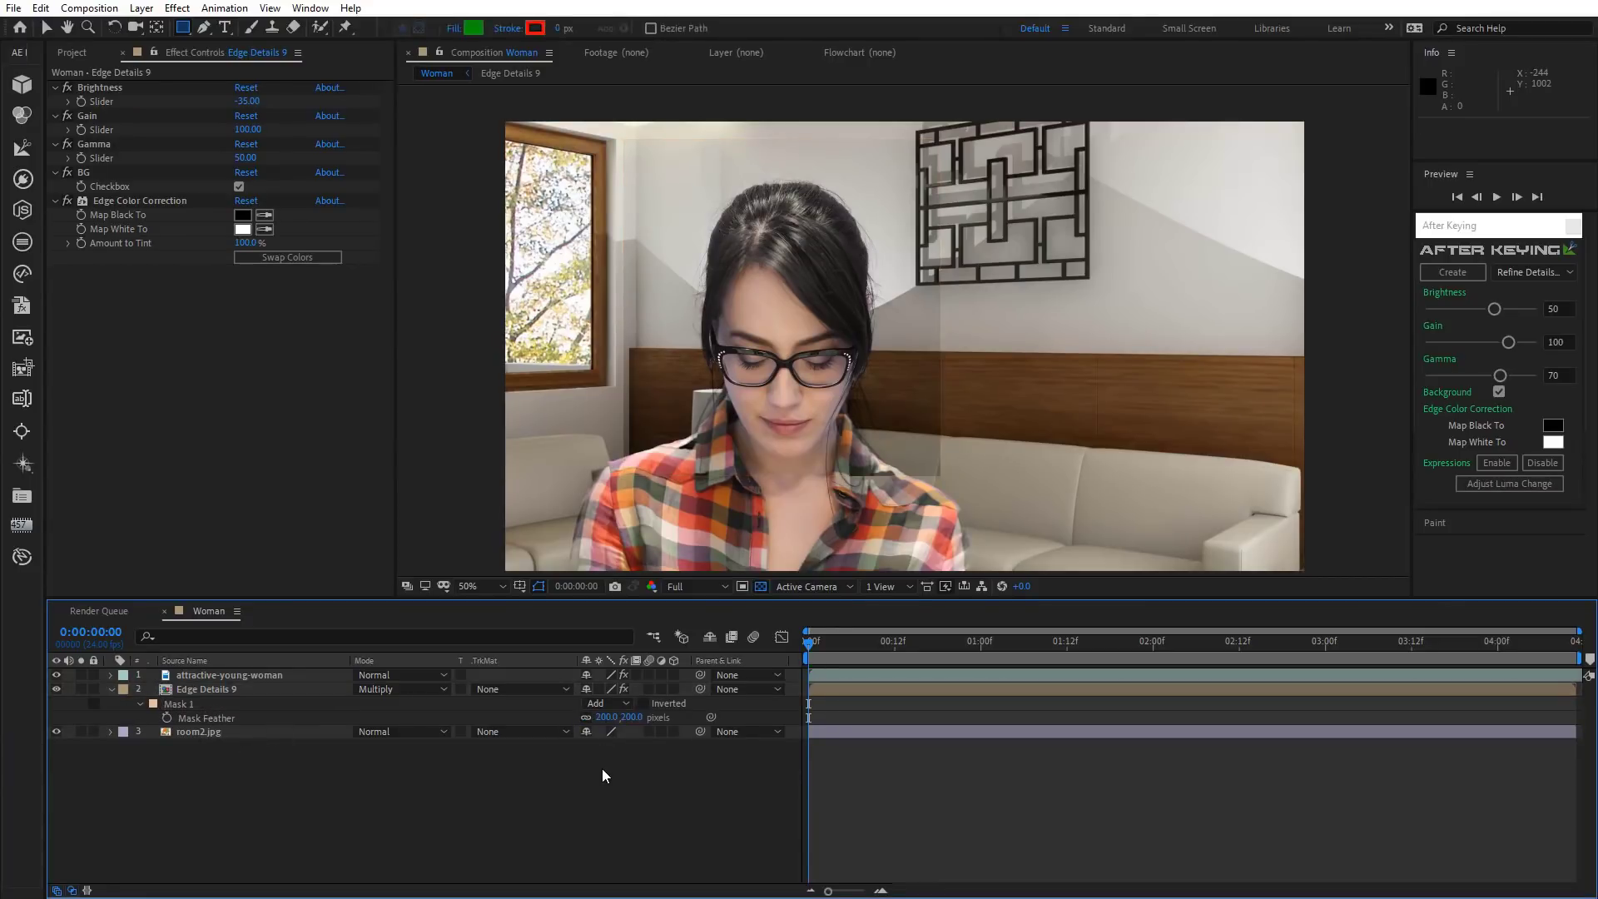
Create a luma adjustment for the Edge Details 9 layer with After Keying's Adjust Luma Change.
{"action": "left_click", "coordinate": [203, 688]}
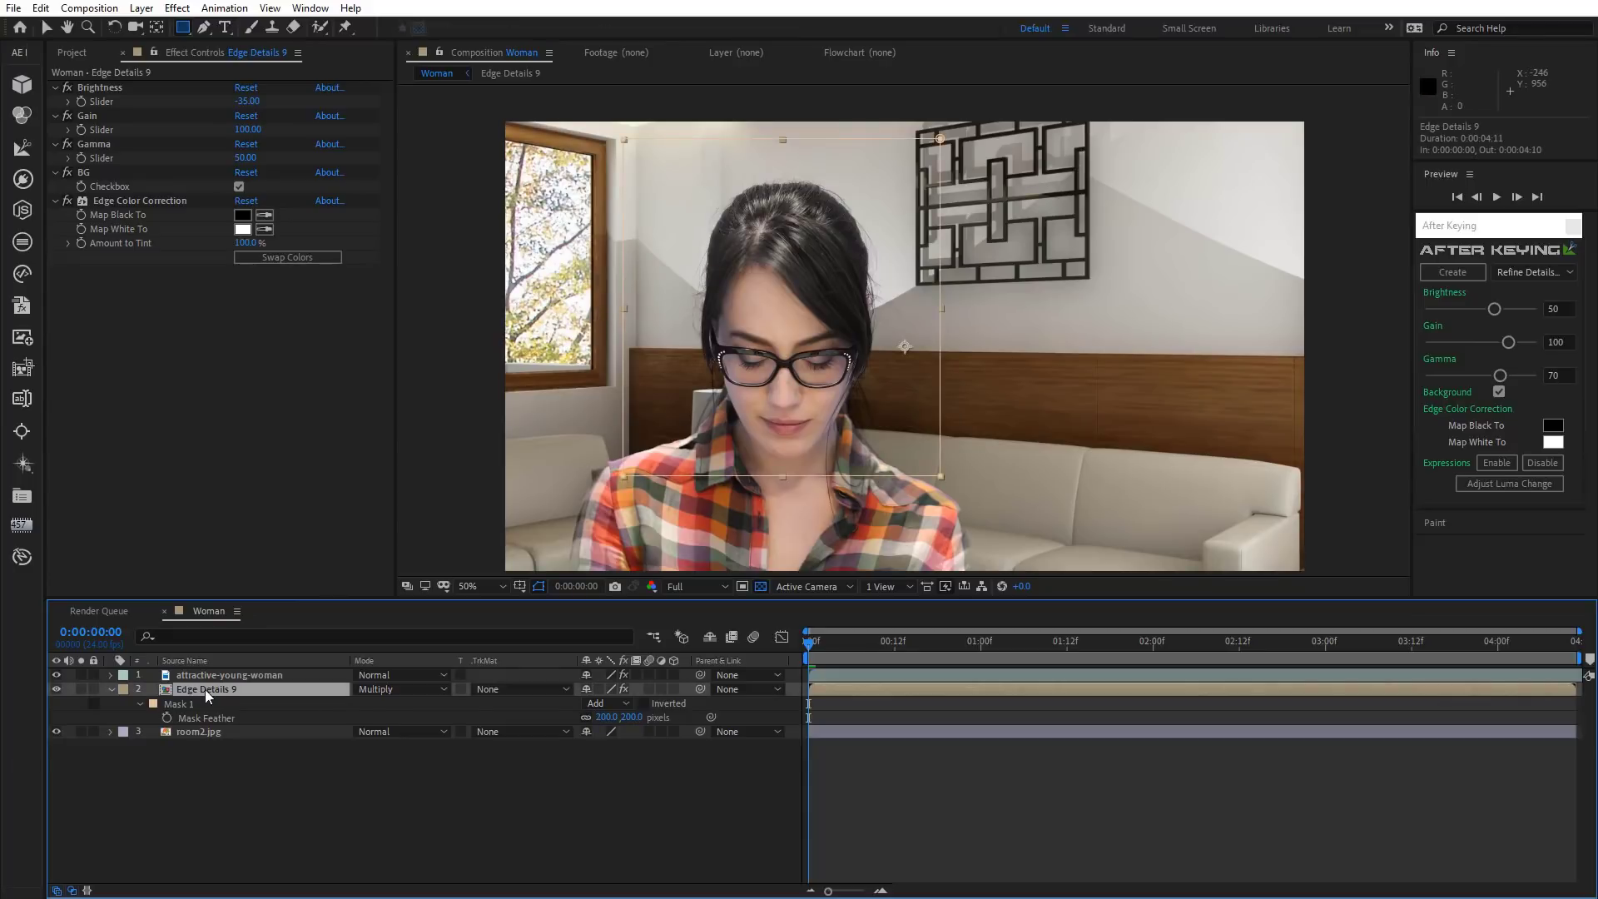
{"action": "left_click", "coordinate": [1501, 484]}
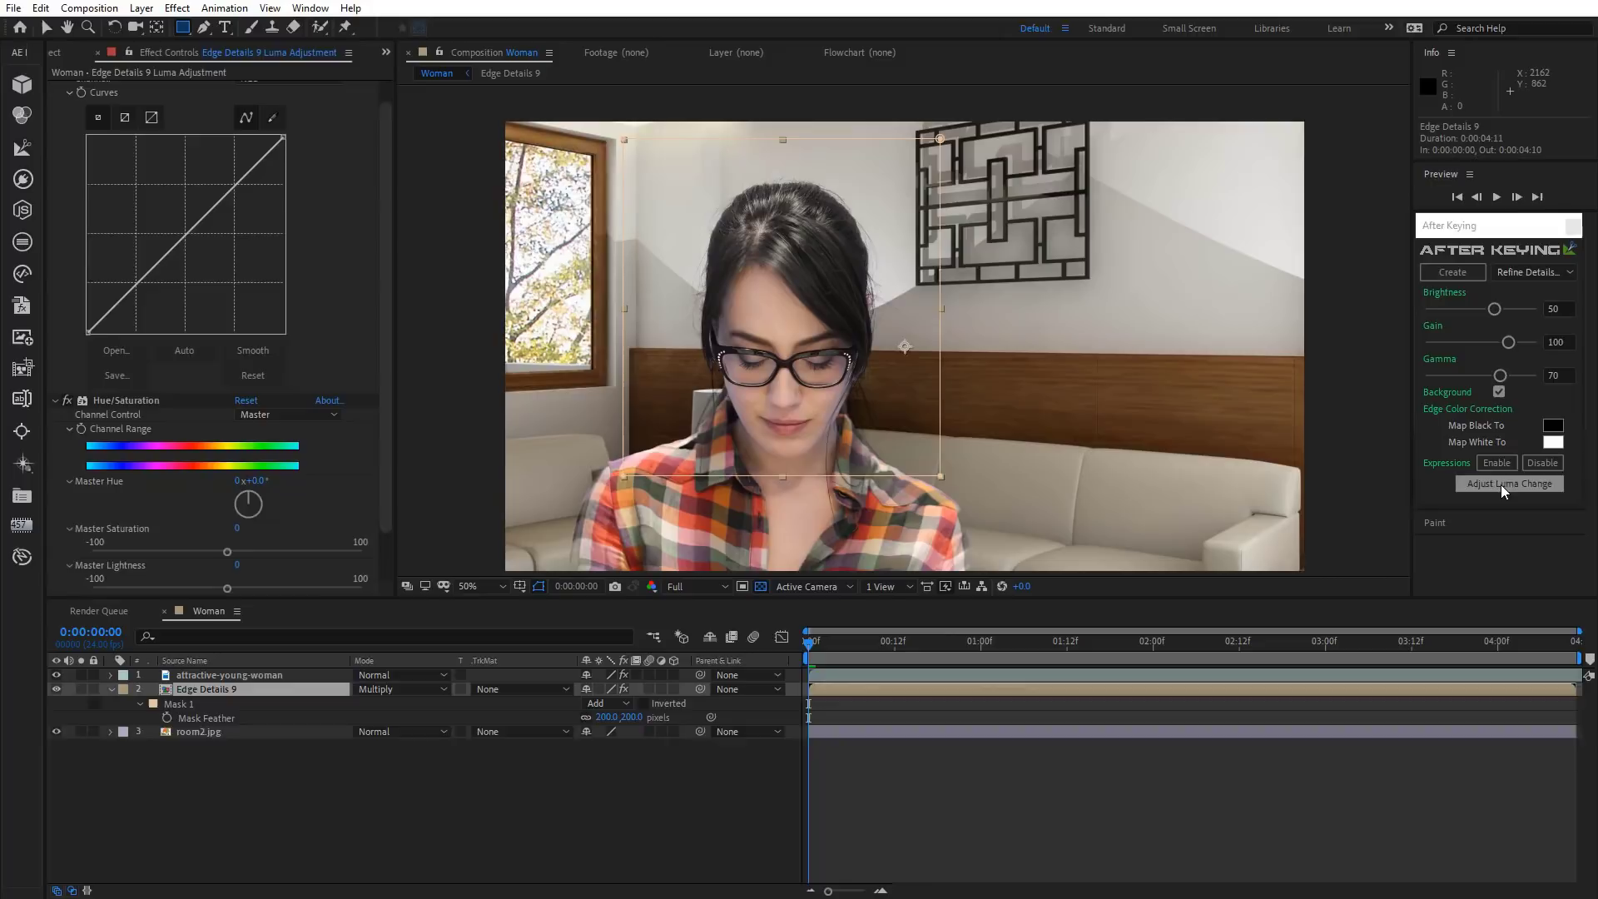
Brighten the Edge Details 9 luma adjustment by bending the middle of its Curves line slightly upward.
{"action": "left_click_drag", "start_coordinate": [191, 231], "coordinate": [183, 223]}
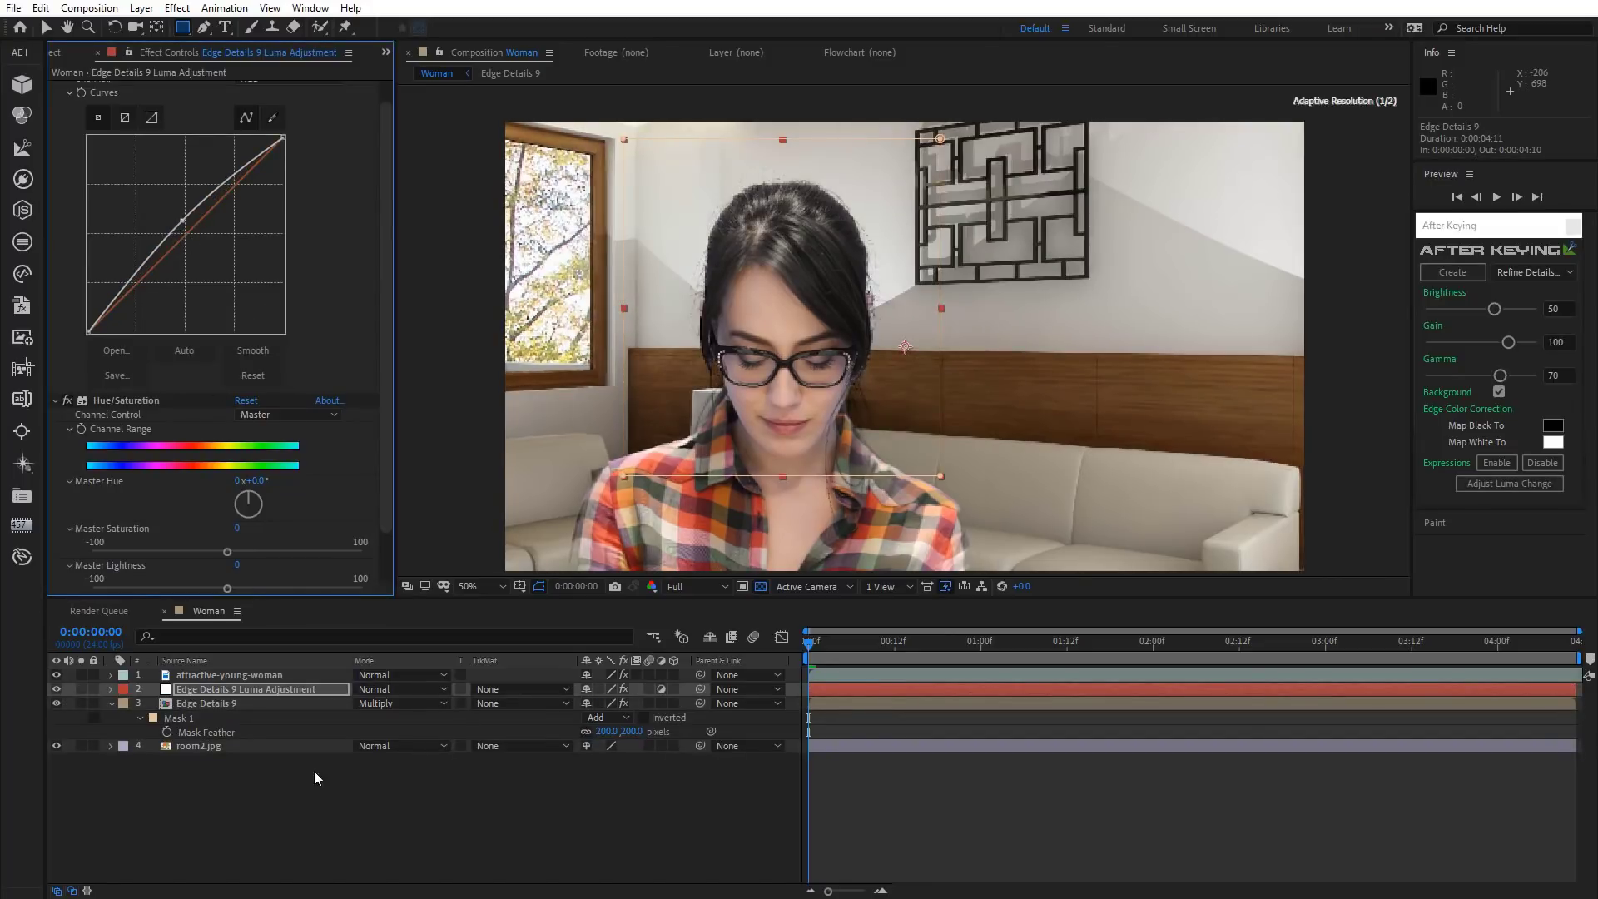
{"action": "left_click", "coordinate": [112, 704]}
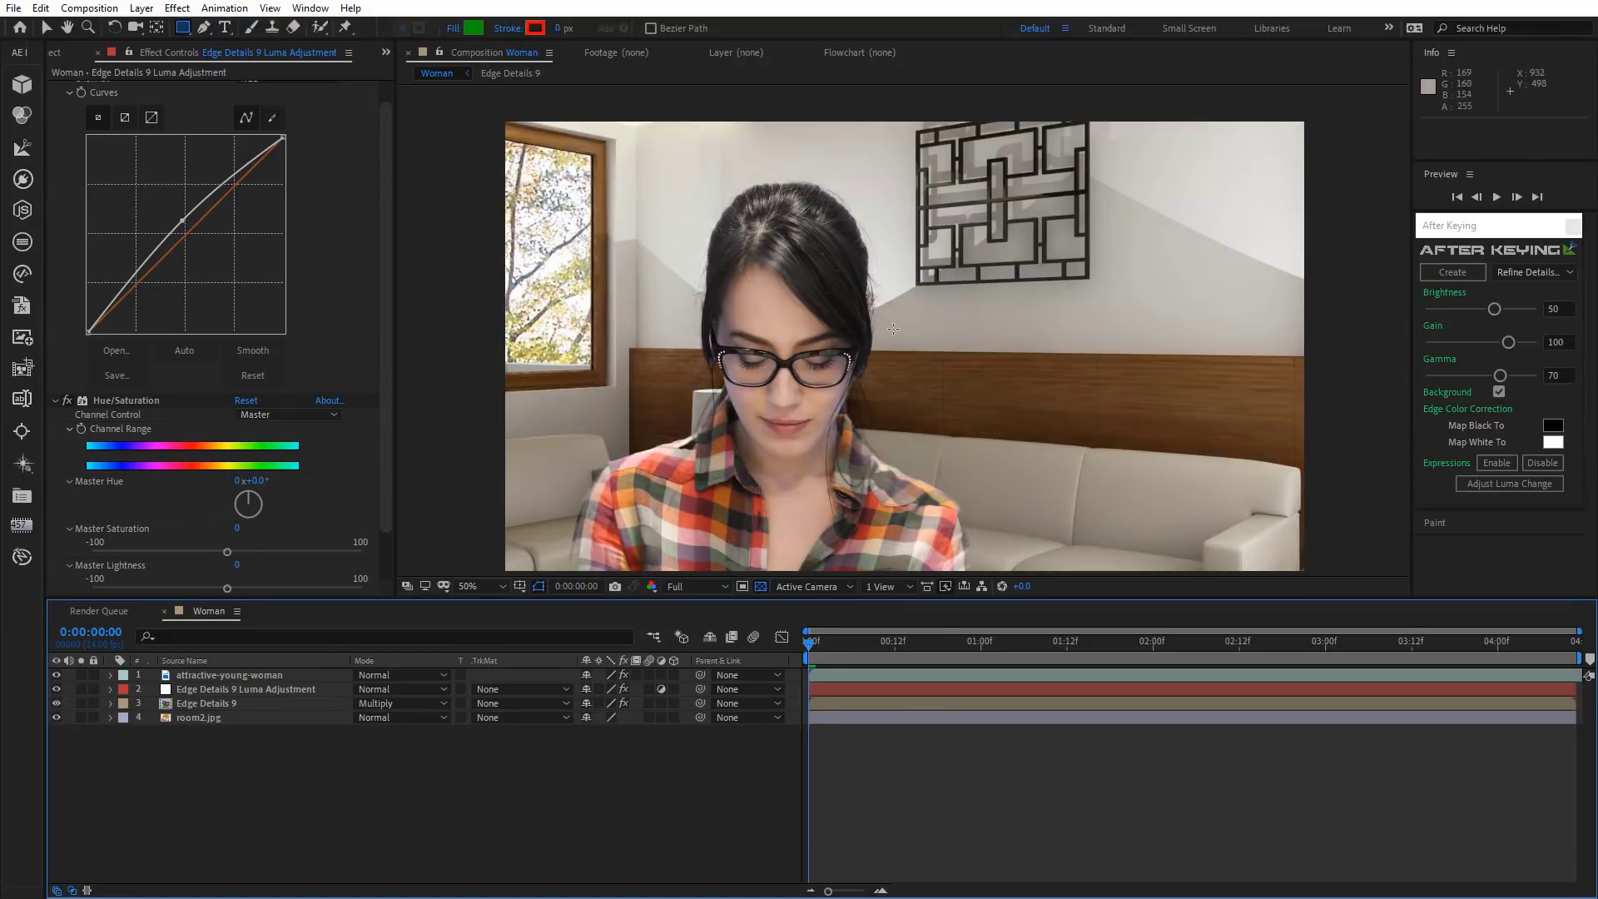
Compare the woman's hair edges up close with and without the Edge Details 9 and luma adjustment layers.
{"action": "scroll", "coordinate": [895, 329], "scroll_direction": "up", "scroll_amount": 1}
{"action": "key", "text": "space"}
{"action": "left_click_drag", "start_coordinate": [810, 344], "coordinate": [907, 470]}
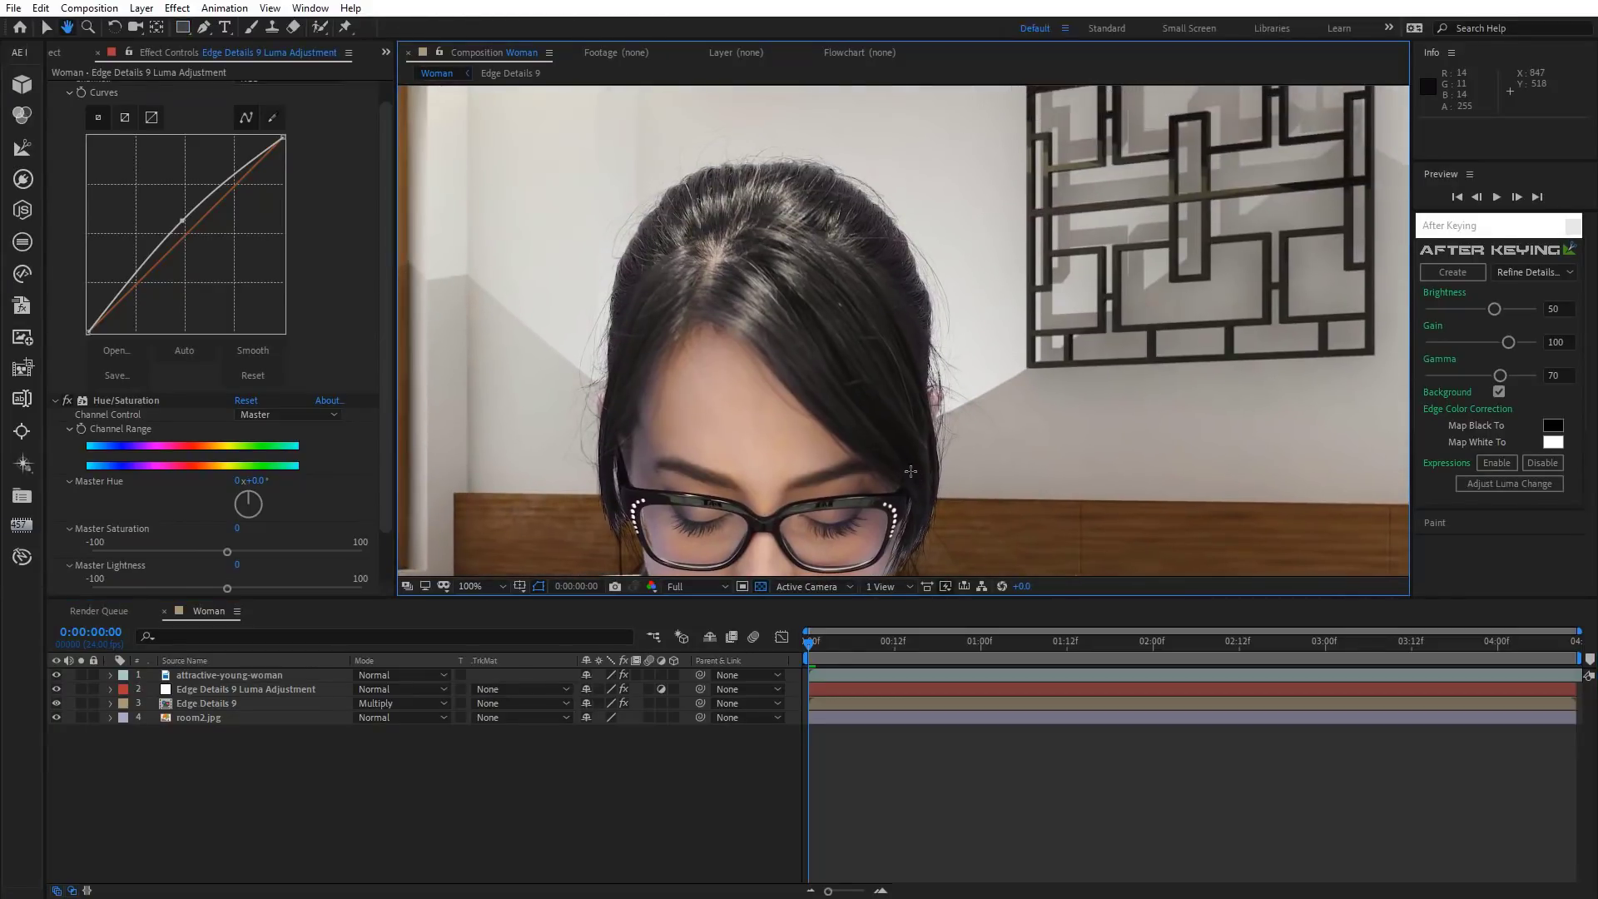
{"action": "left_click_drag", "start_coordinate": [60, 690], "coordinate": [57, 703]}
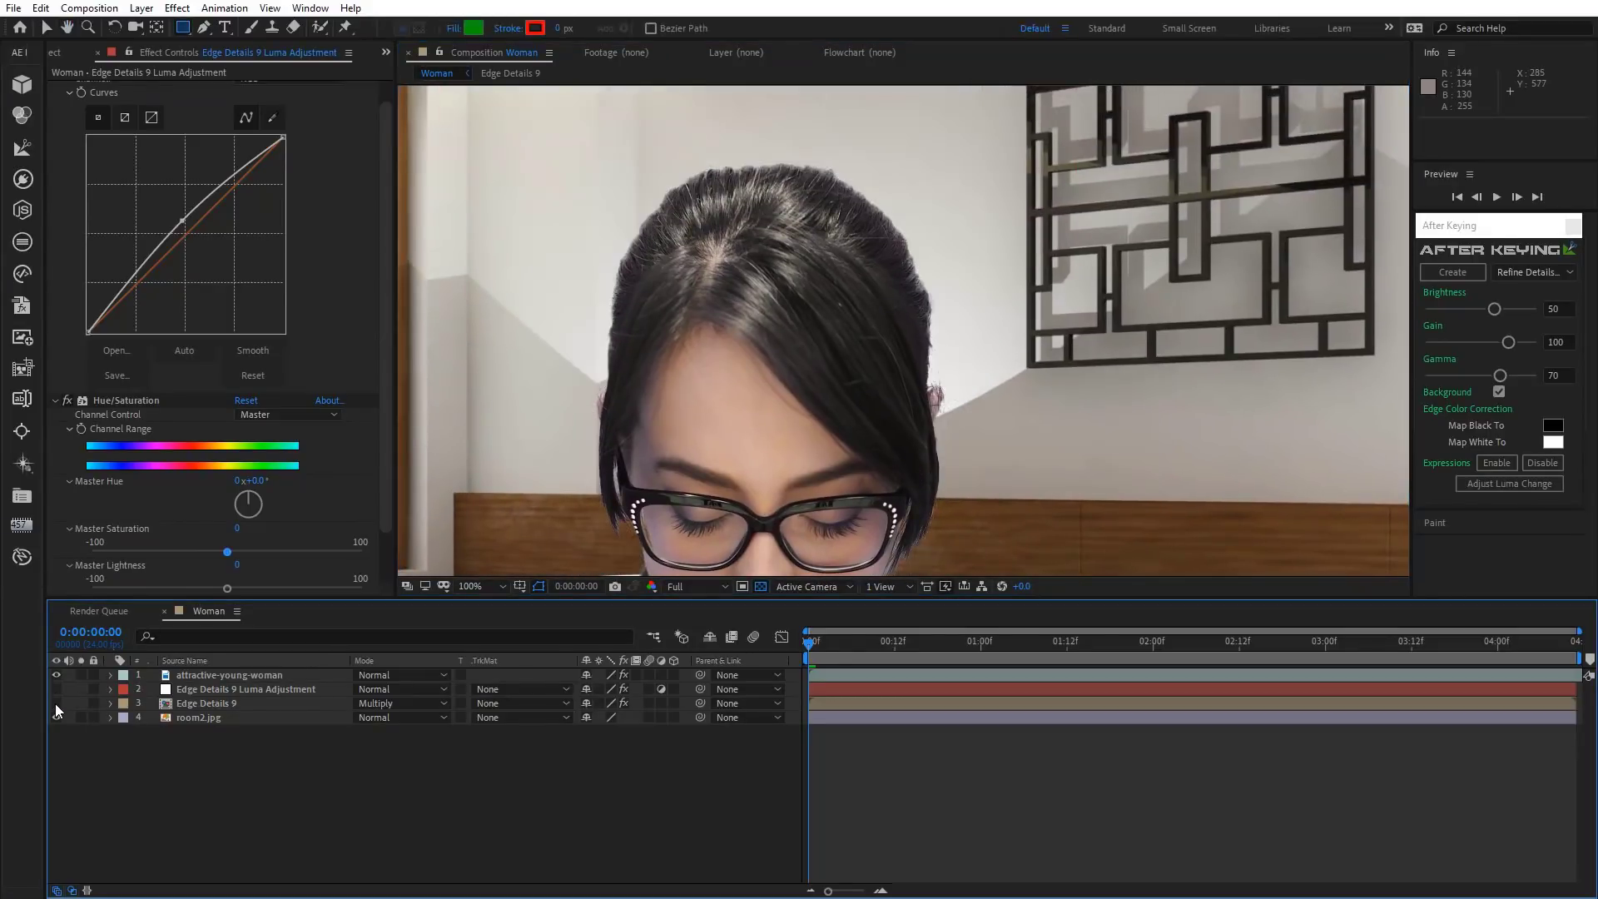
{"action": "left_click", "coordinate": [57, 704]}
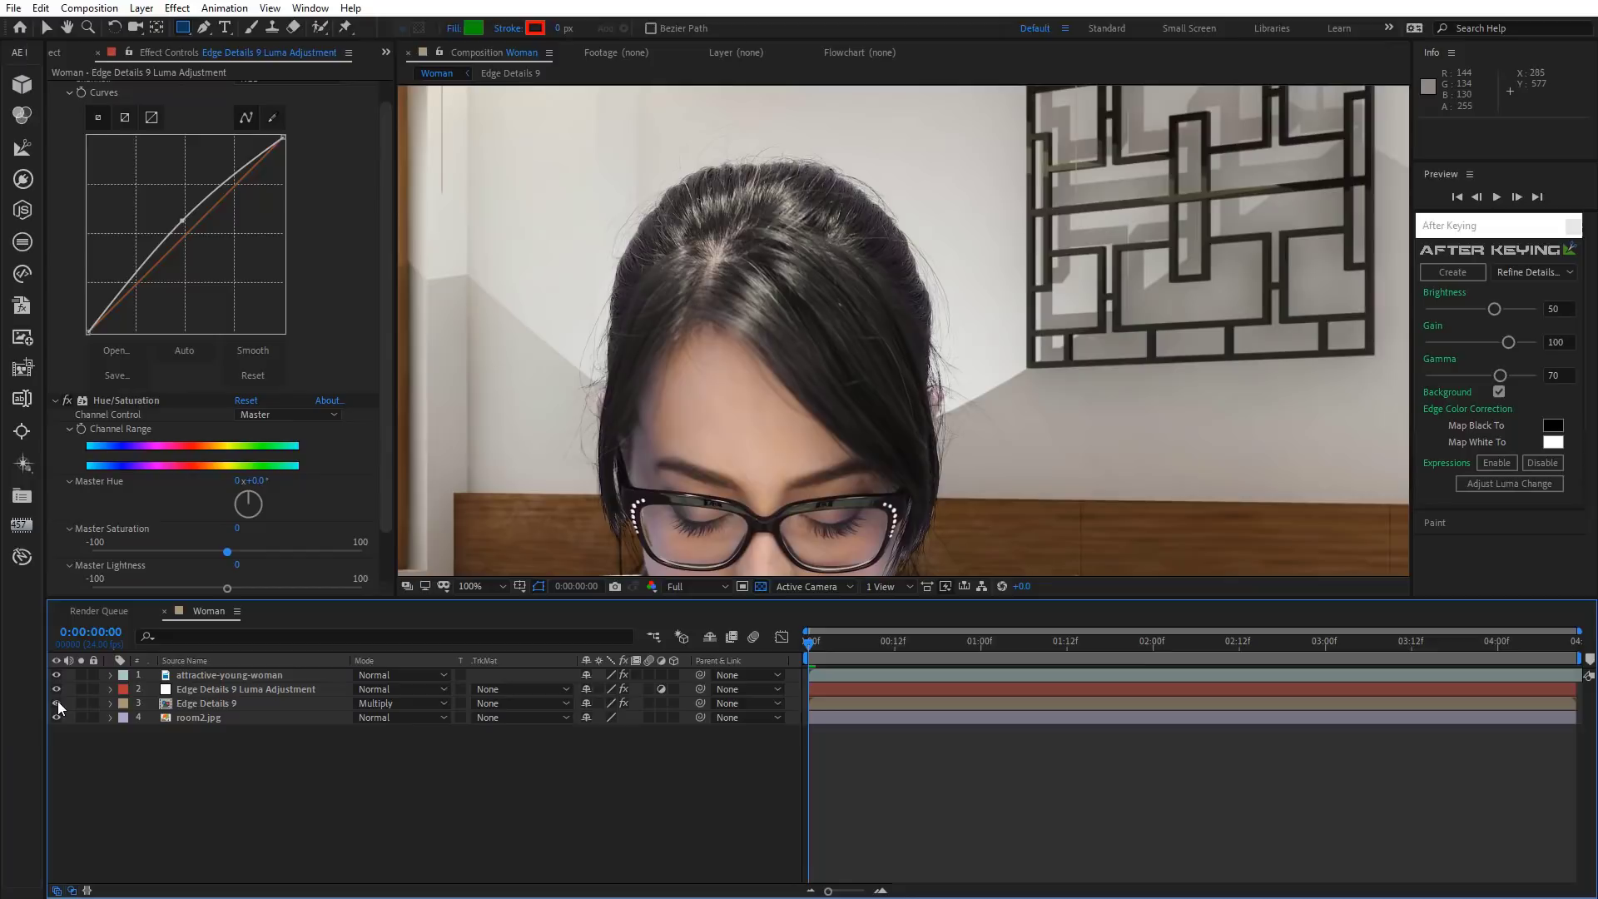
{"action": "left_click", "coordinate": [56, 701]}
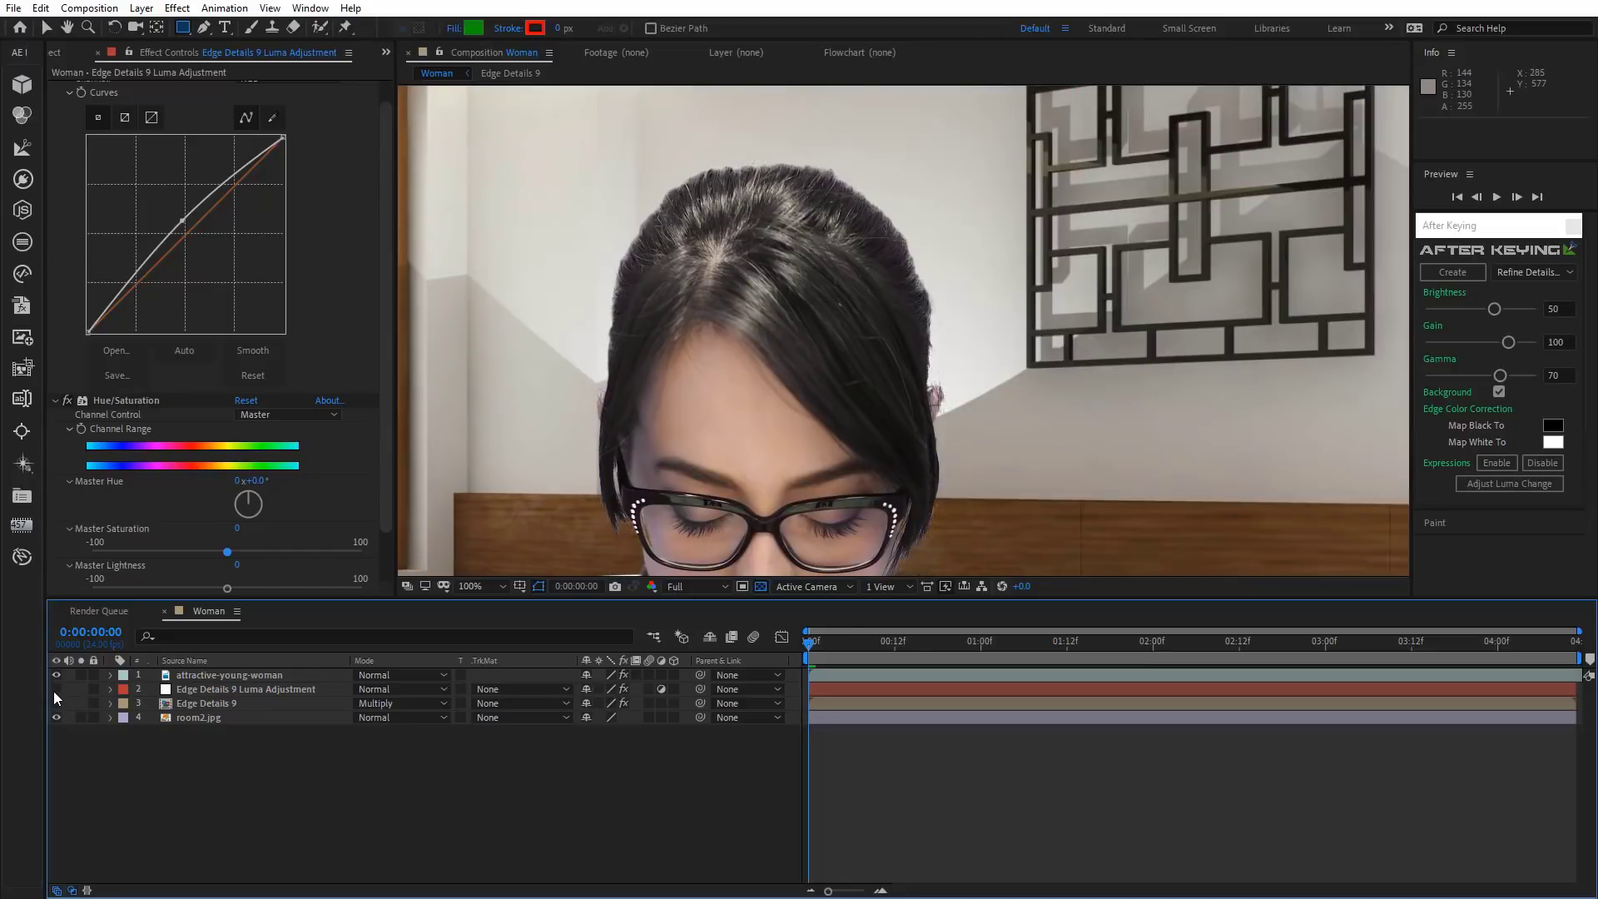
{"action": "left_click", "coordinate": [56, 703]}
{"action": "scroll", "coordinate": [434, 295], "scroll_direction": "down", "scroll_amount": 2}
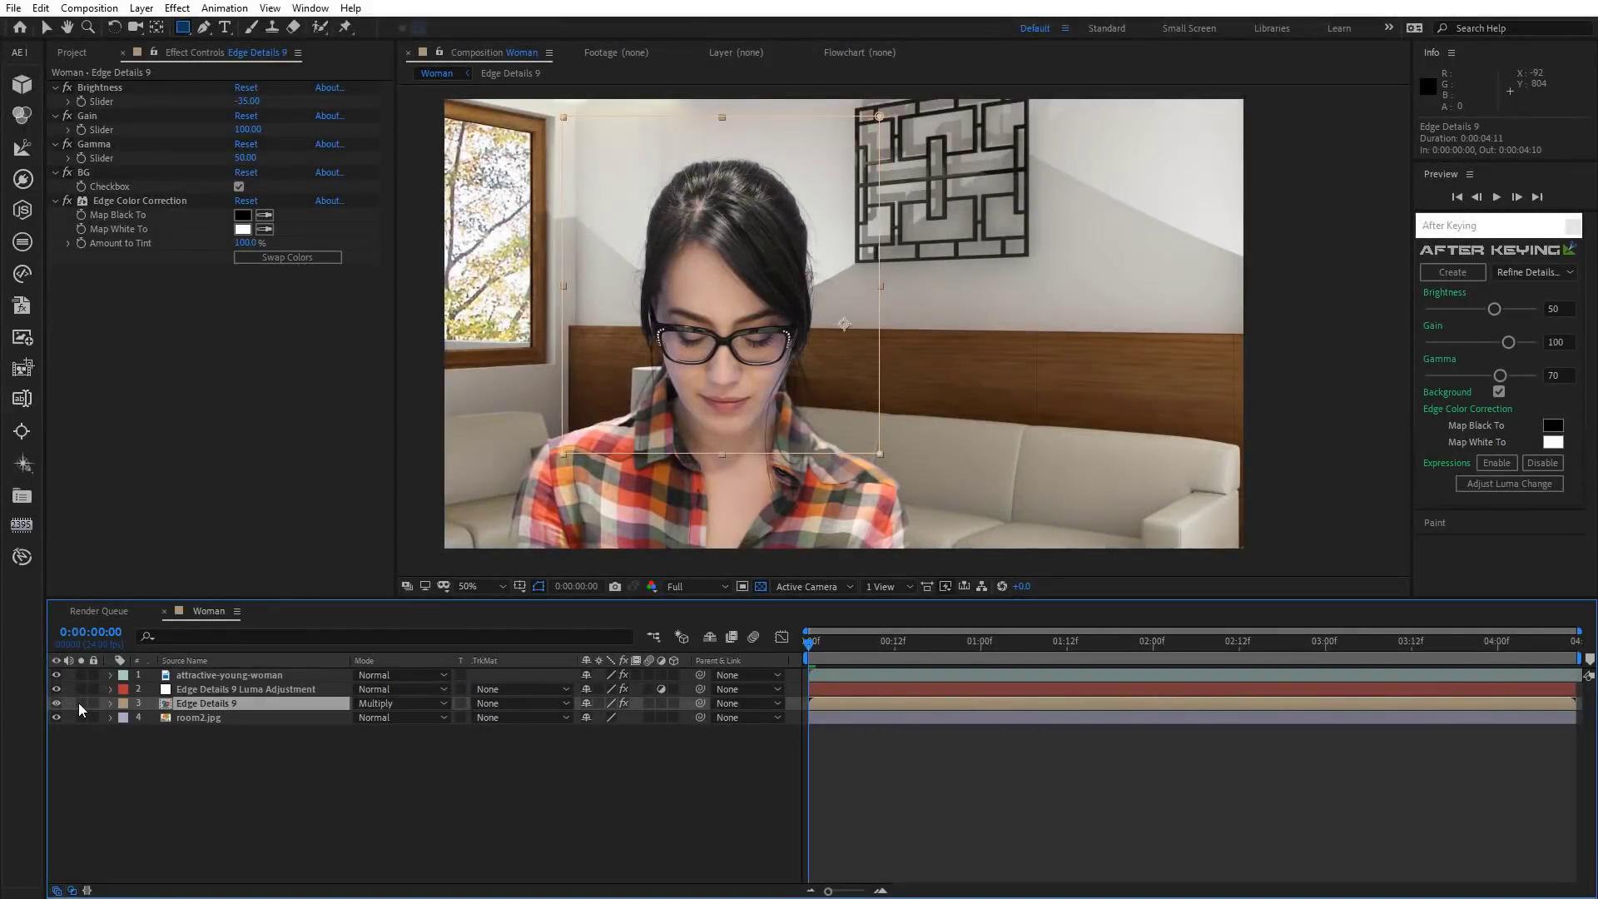
Solo the Edge Details 9 layer and turn off its BG option.
{"action": "left_click", "coordinate": [81, 703]}
{"action": "scroll", "coordinate": [676, 191], "scroll_direction": "up", "scroll_amount": 2}
{"action": "left_click_drag", "start_coordinate": [675, 253], "coordinate": [834, 398]}
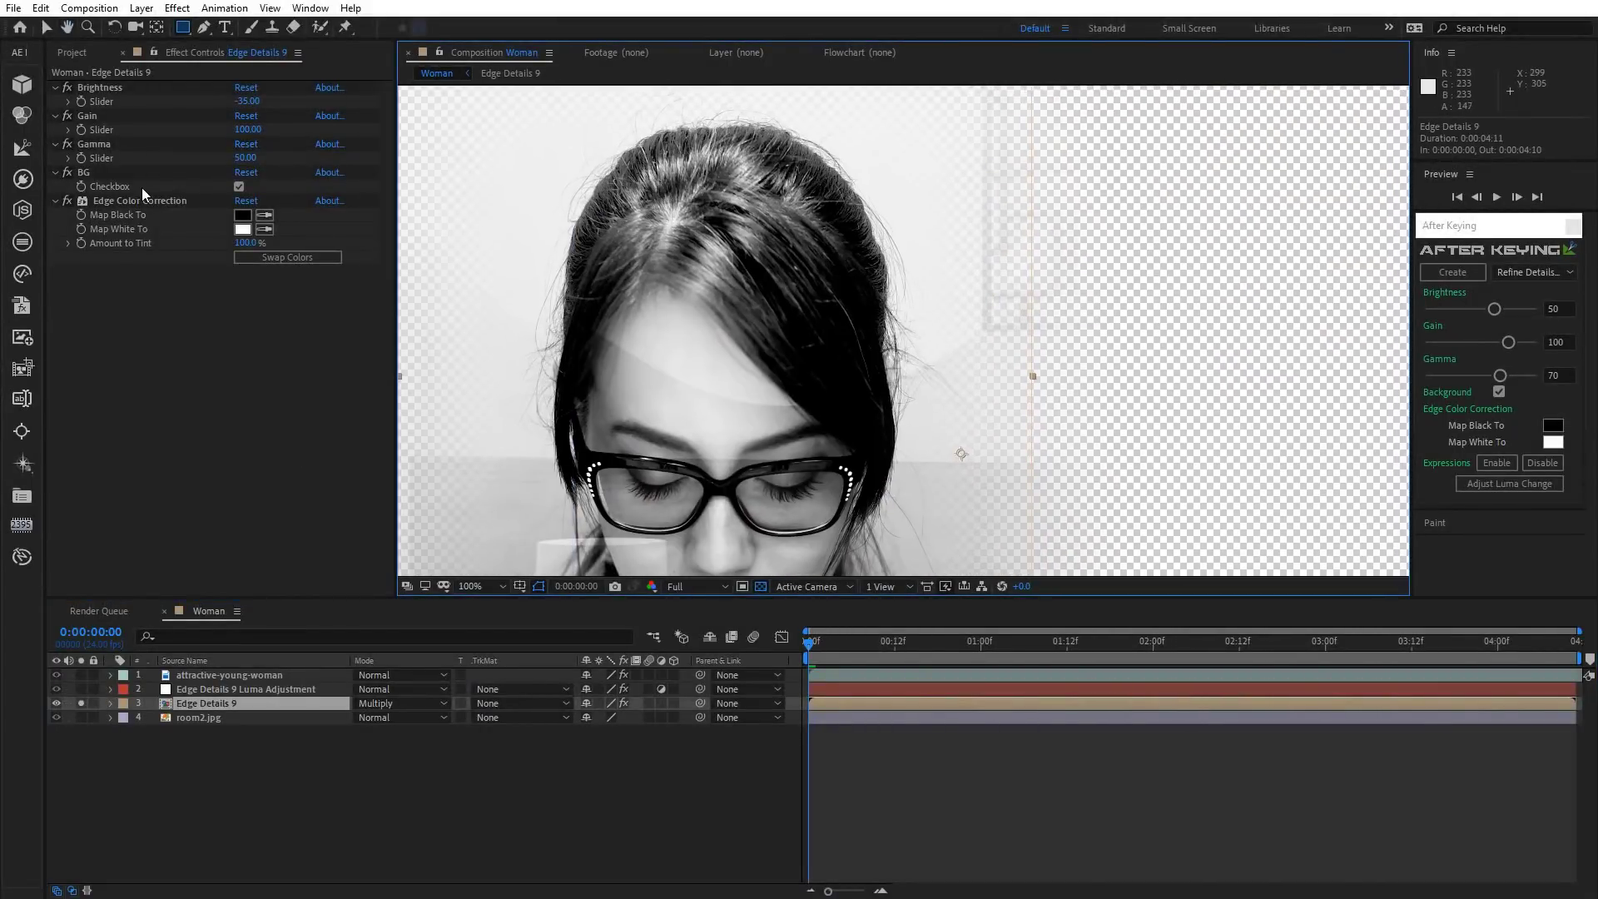
{"action": "left_click", "coordinate": [238, 186]}
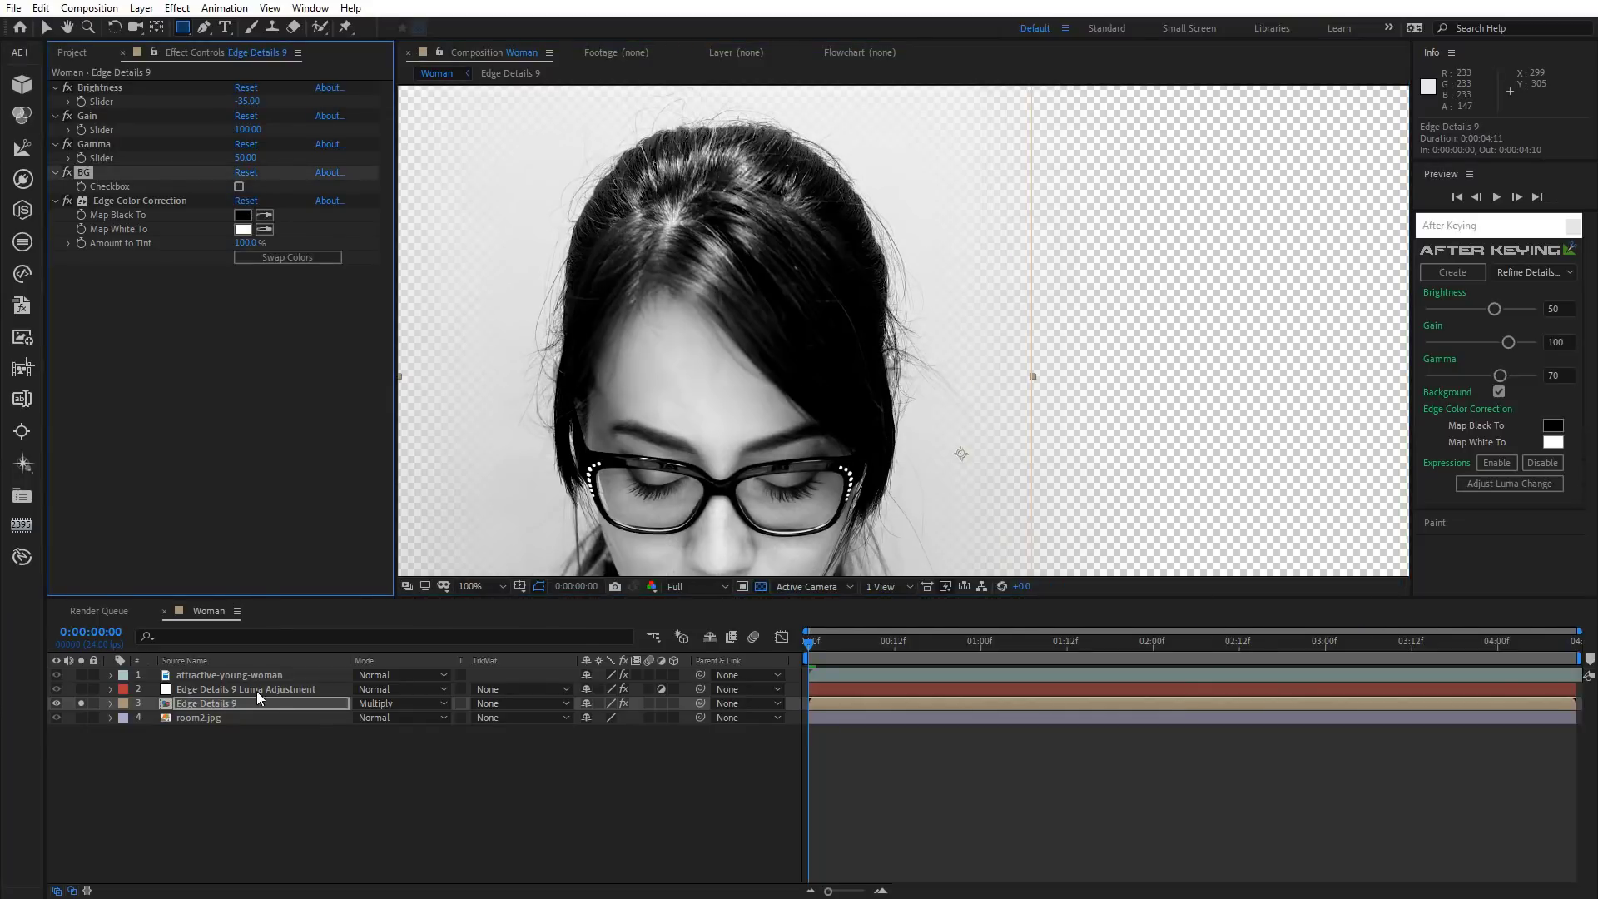
Set the Edge Details 9 mask mode to None and turn the layer's BG option back on.
{"action": "key", "text": "m"}
{"action": "left_click", "coordinate": [597, 717]}
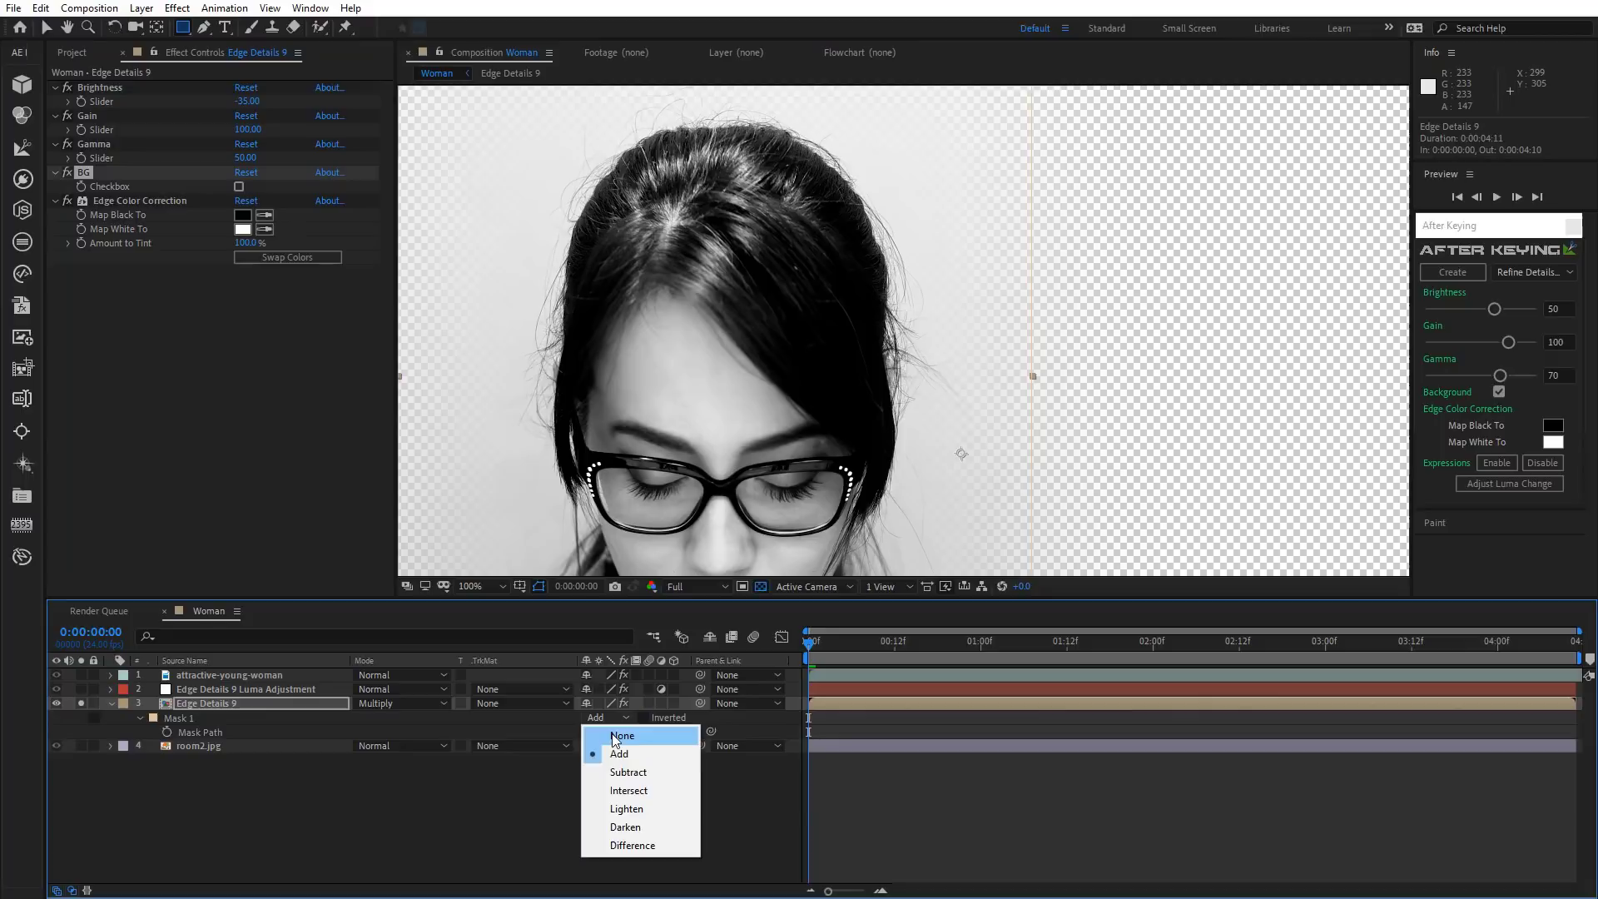
{"action": "left_click", "coordinate": [614, 729]}
{"action": "scroll", "coordinate": [822, 410], "scroll_direction": "down", "scroll_amount": 4}
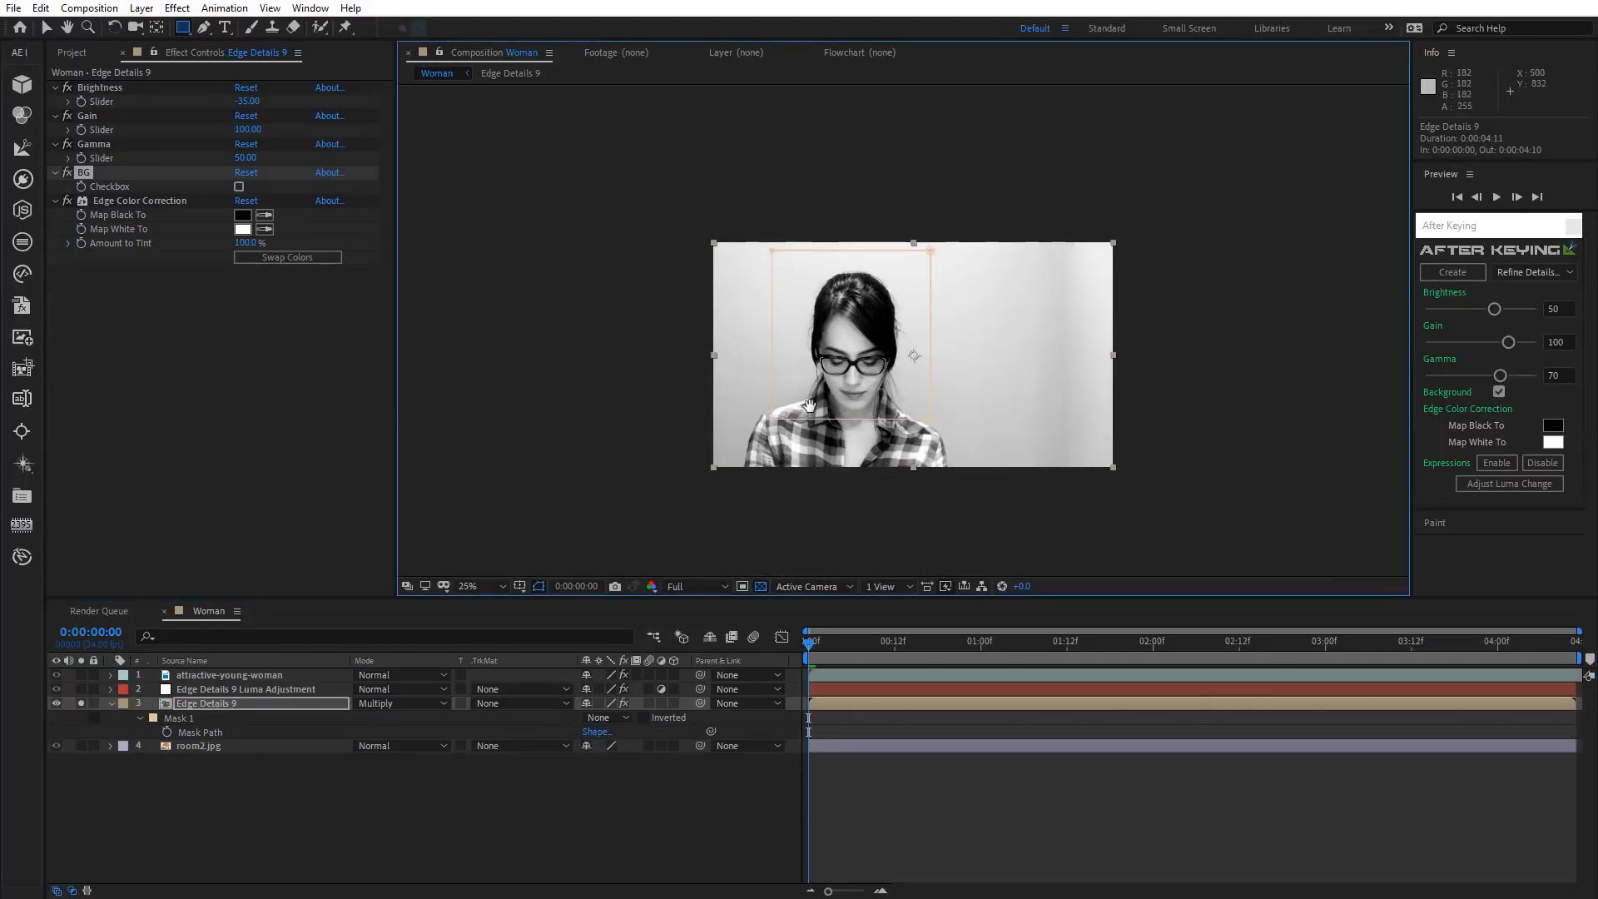
{"action": "scroll", "coordinate": [821, 410], "scroll_direction": "up", "scroll_amount": 2}
{"action": "left_click_drag", "start_coordinate": [803, 393], "coordinate": [789, 376]}
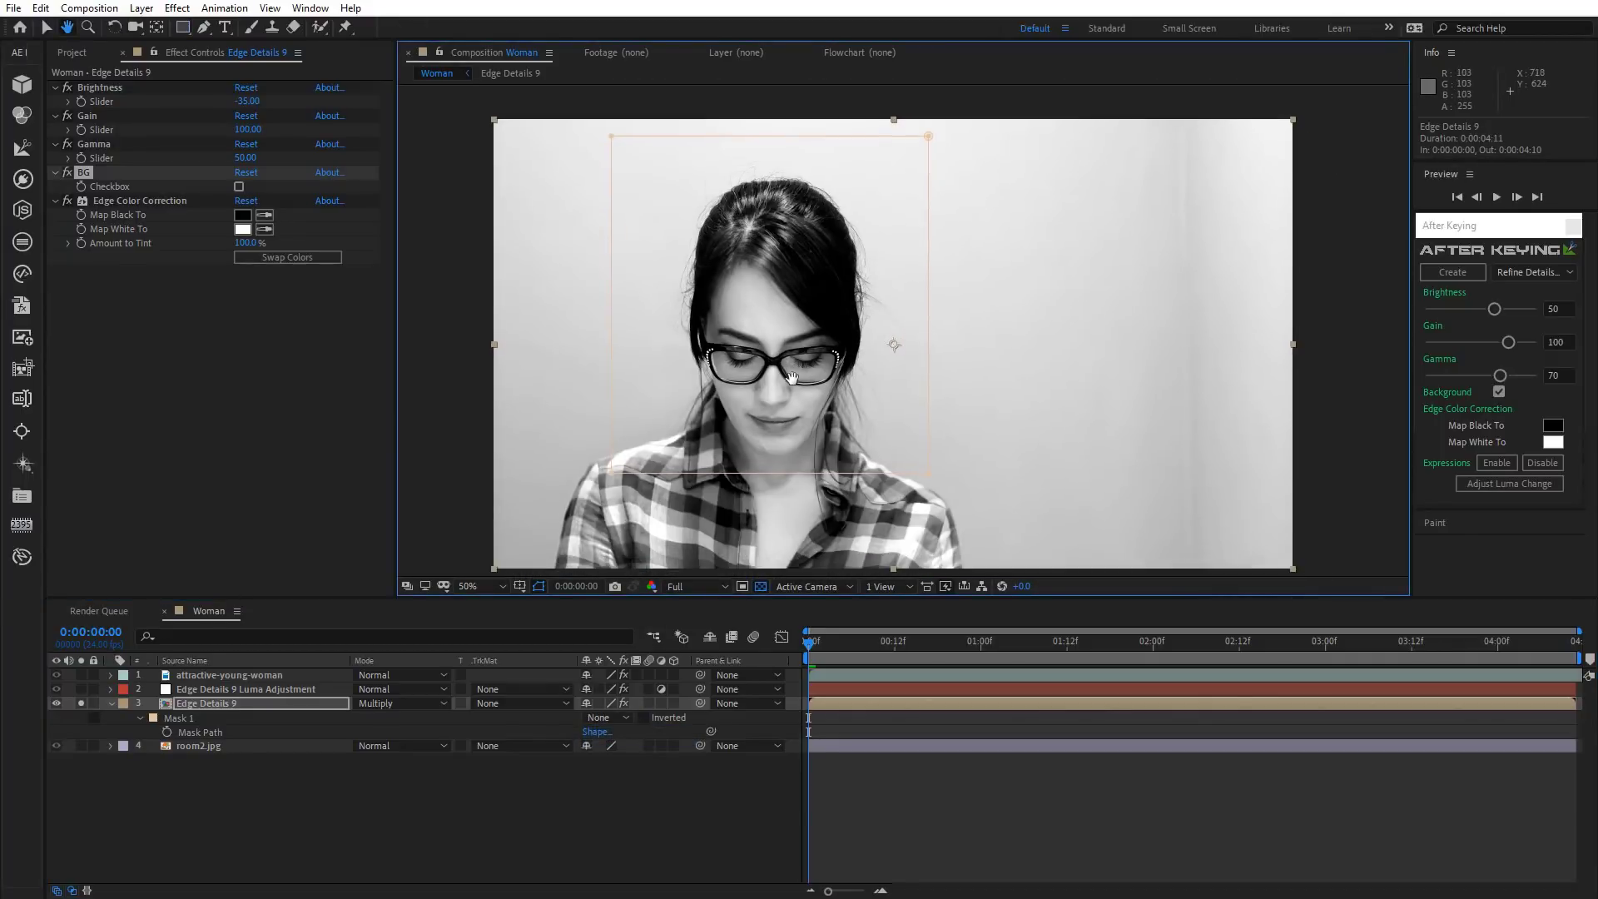
{"action": "left_click", "coordinate": [239, 187]}
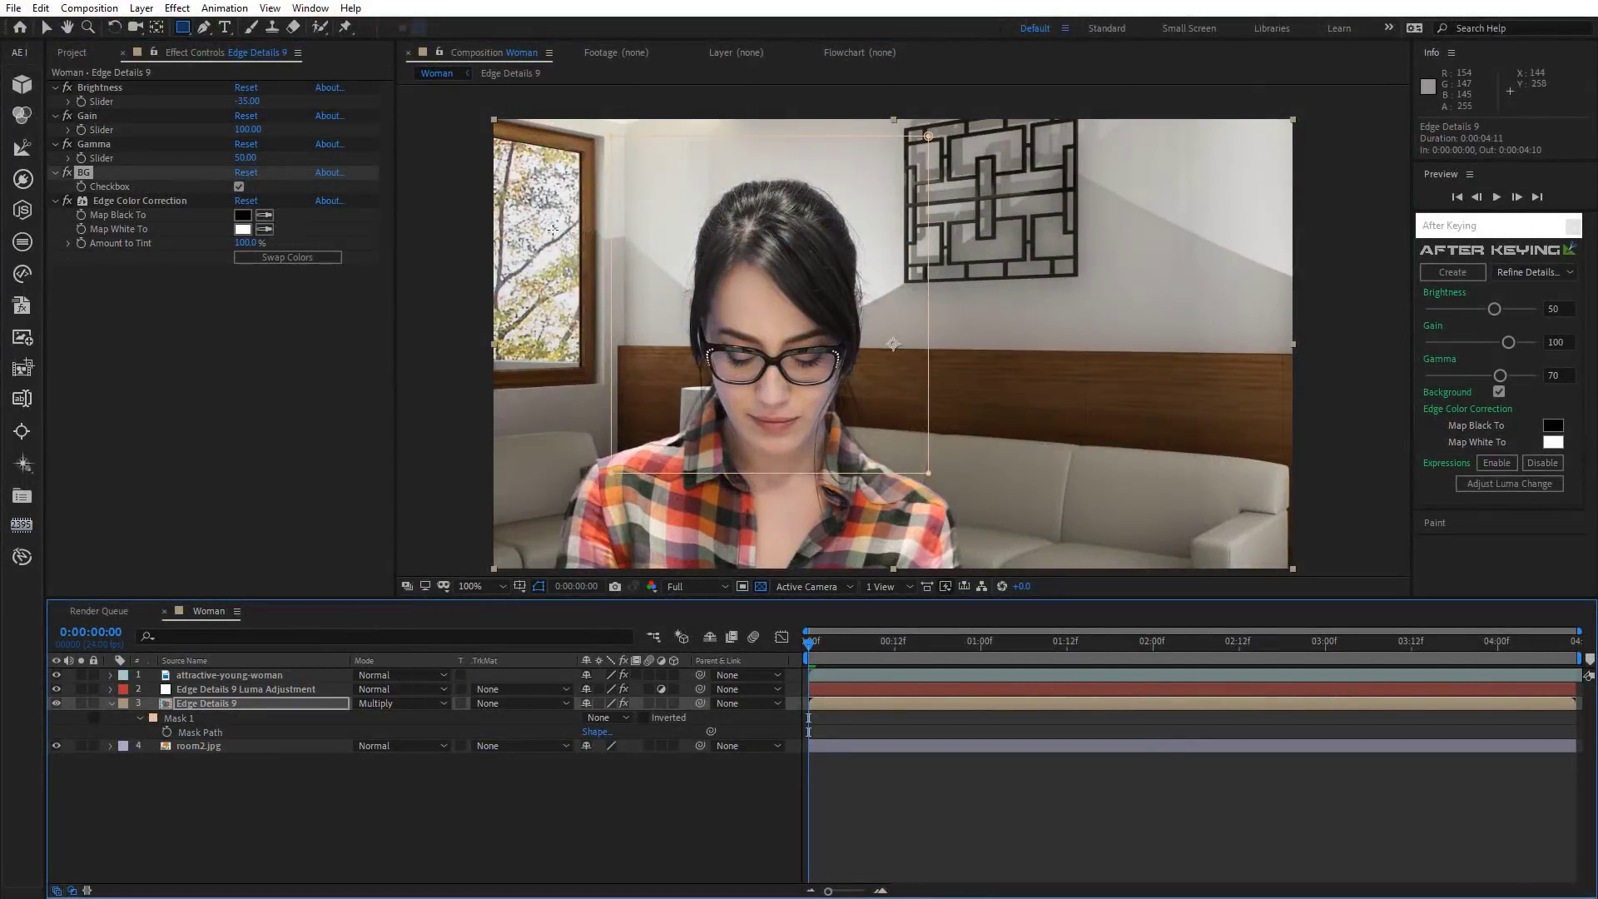
Sample the brown wood panelling beside the woman as the Map Black To colour of Edge Details 9.
{"action": "left_click_drag", "start_coordinate": [554, 271], "coordinate": [583, 418]}
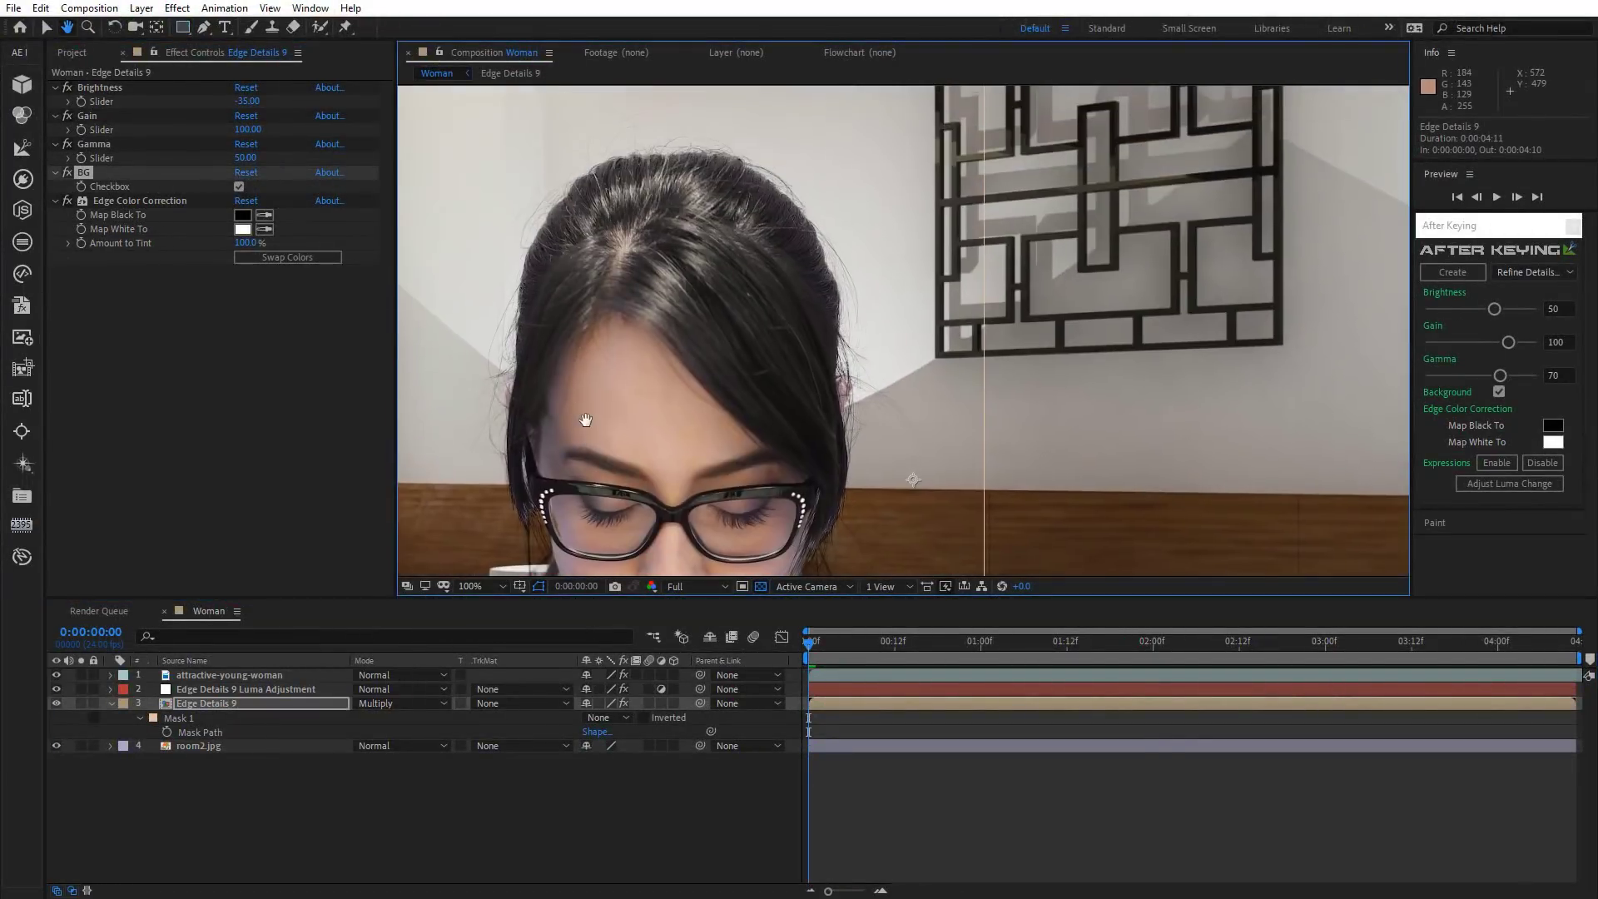
{"action": "left_click", "coordinate": [265, 214]}
{"action": "left_click", "coordinate": [487, 539]}
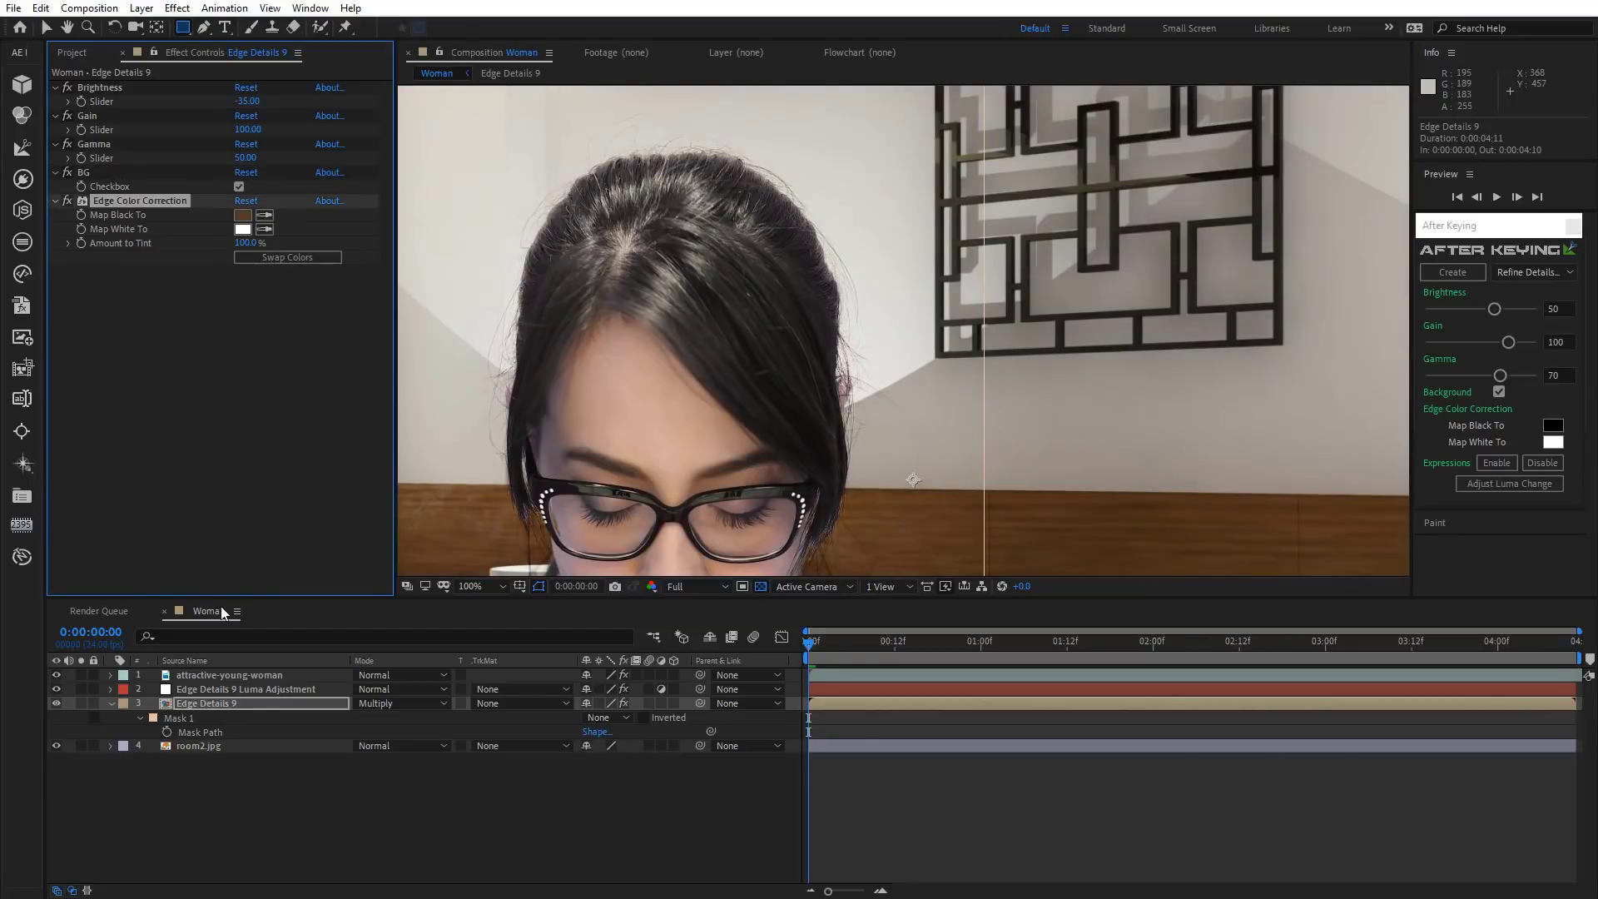
Set the Map Black To colour in Edge Details 9's Edge Color Correction to black.
{"action": "left_click", "coordinate": [242, 215]}
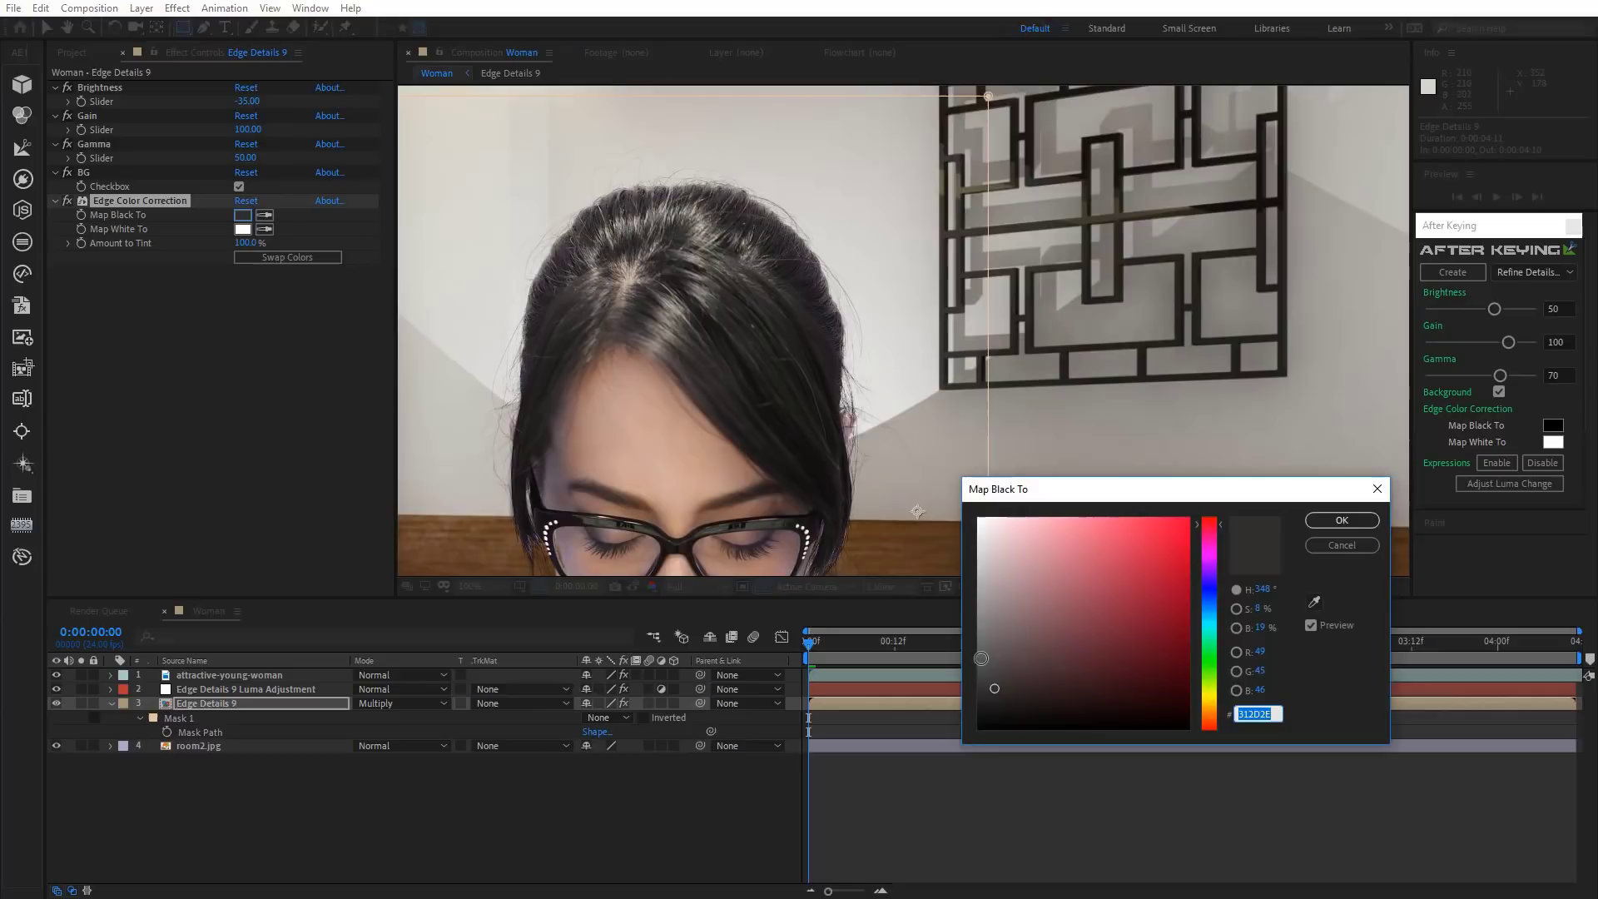
{"action": "left_click_drag", "start_coordinate": [995, 688], "coordinate": [979, 727]}
{"action": "left_click", "coordinate": [1342, 521]}
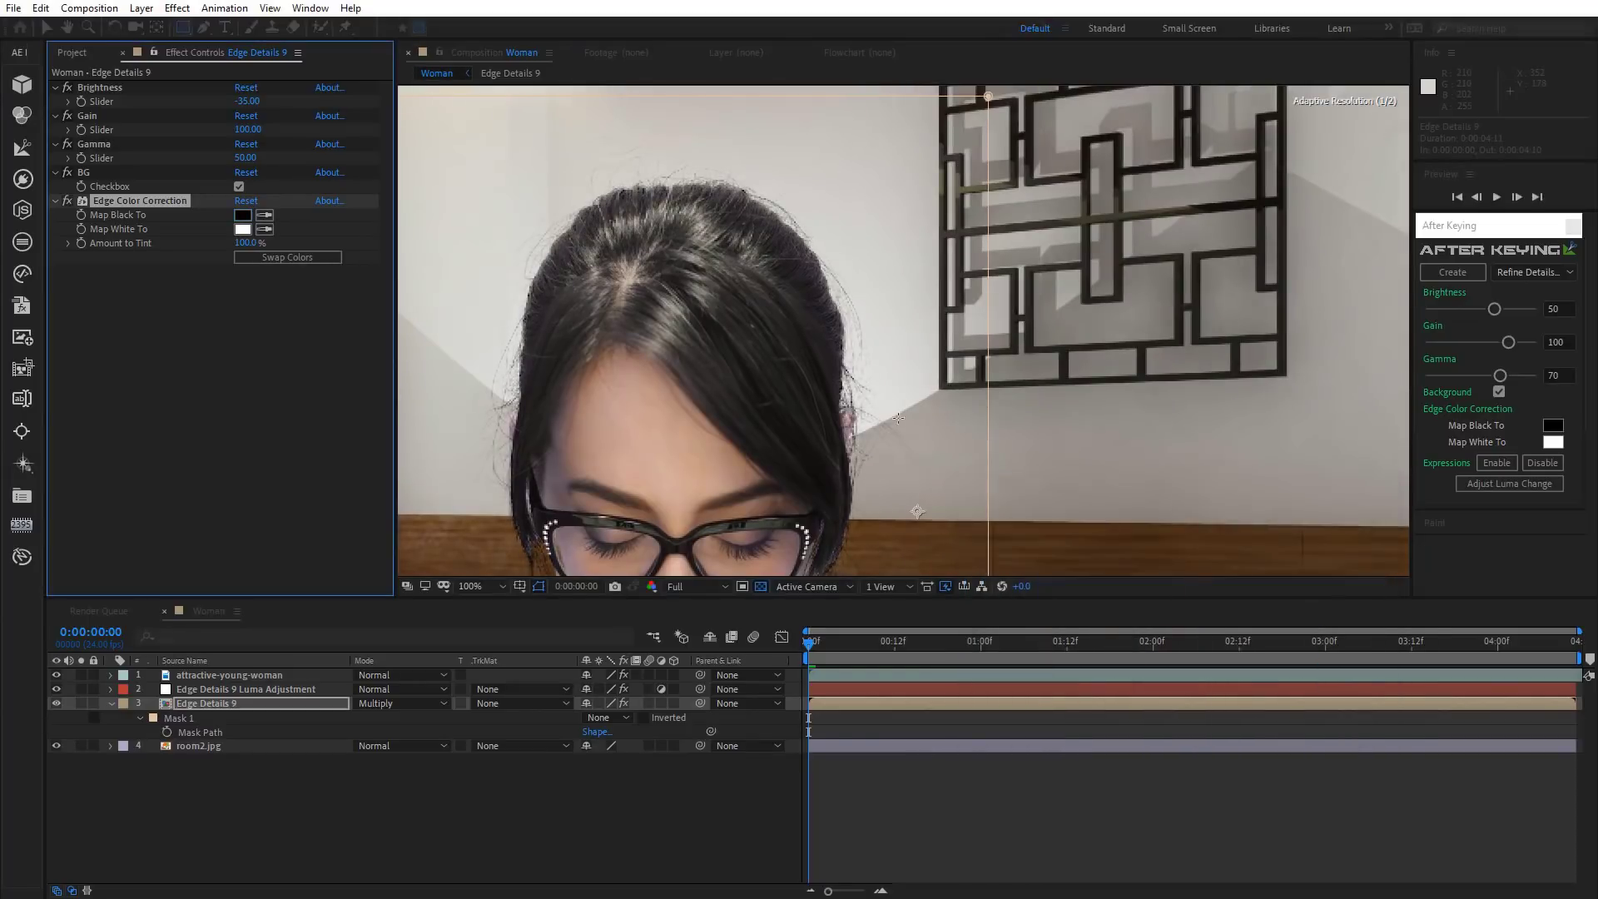
Lower the Gamma of Edge Details 9 to -26.
{"action": "left_click_drag", "start_coordinate": [732, 408], "coordinate": [948, 351]}
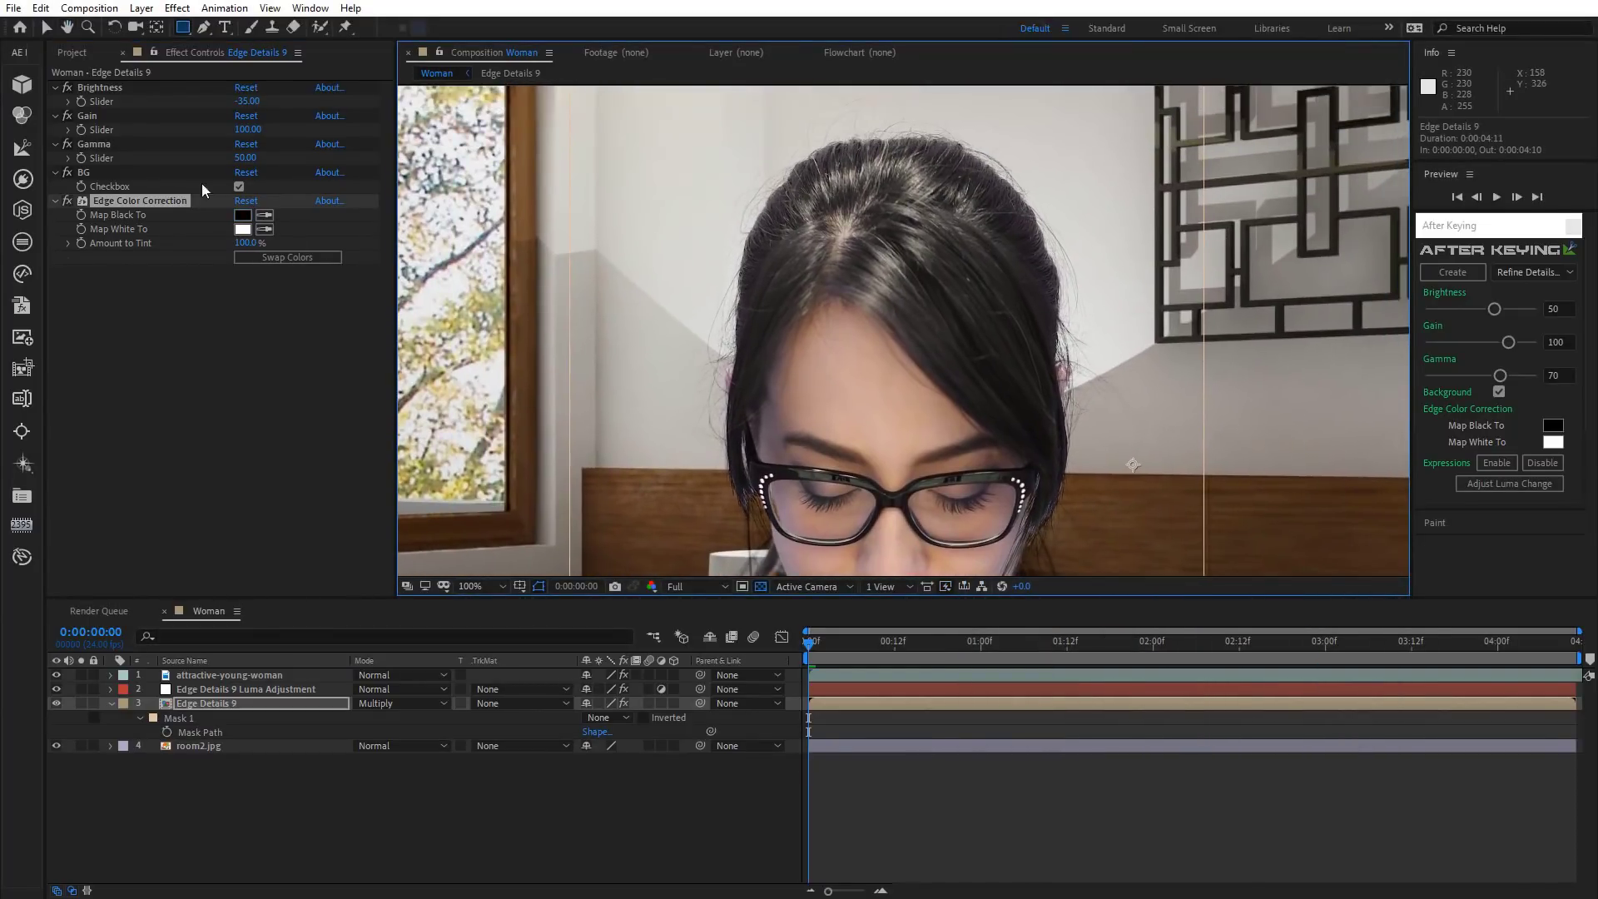
{"action": "left_click", "coordinate": [97, 146]}
{"action": "left_click_drag", "start_coordinate": [247, 157], "coordinate": [180, 159]}
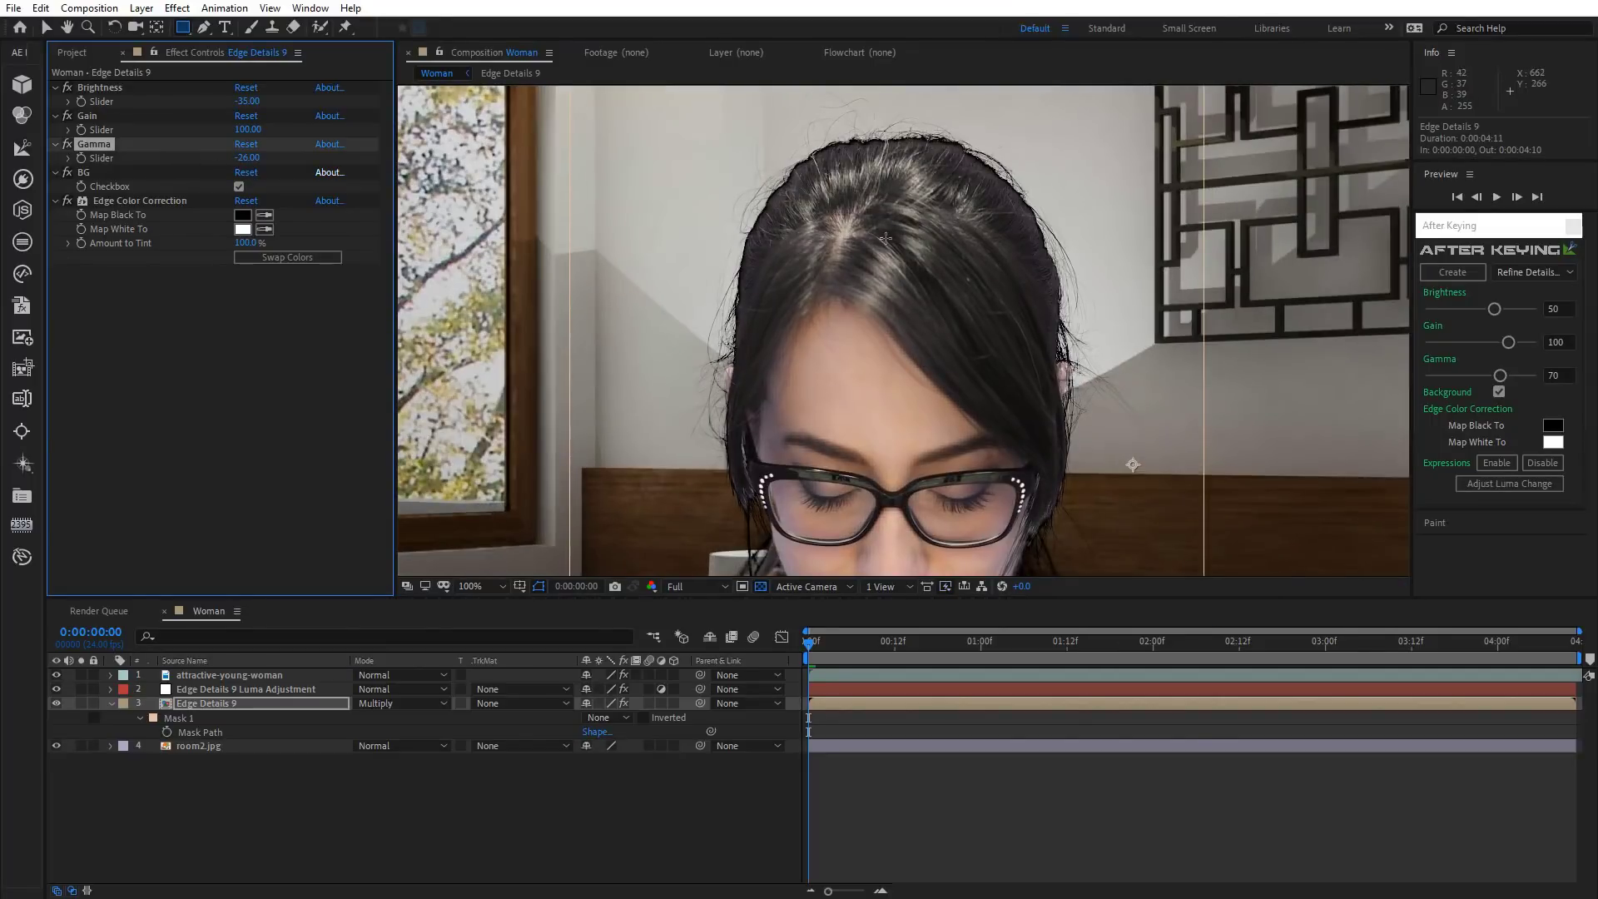
Sample the dark hair near the upper edge of the woman's head as Edge Details 9's Map Black To colour.
{"action": "scroll", "coordinate": [788, 283], "scroll_direction": "up", "scroll_amount": 2}
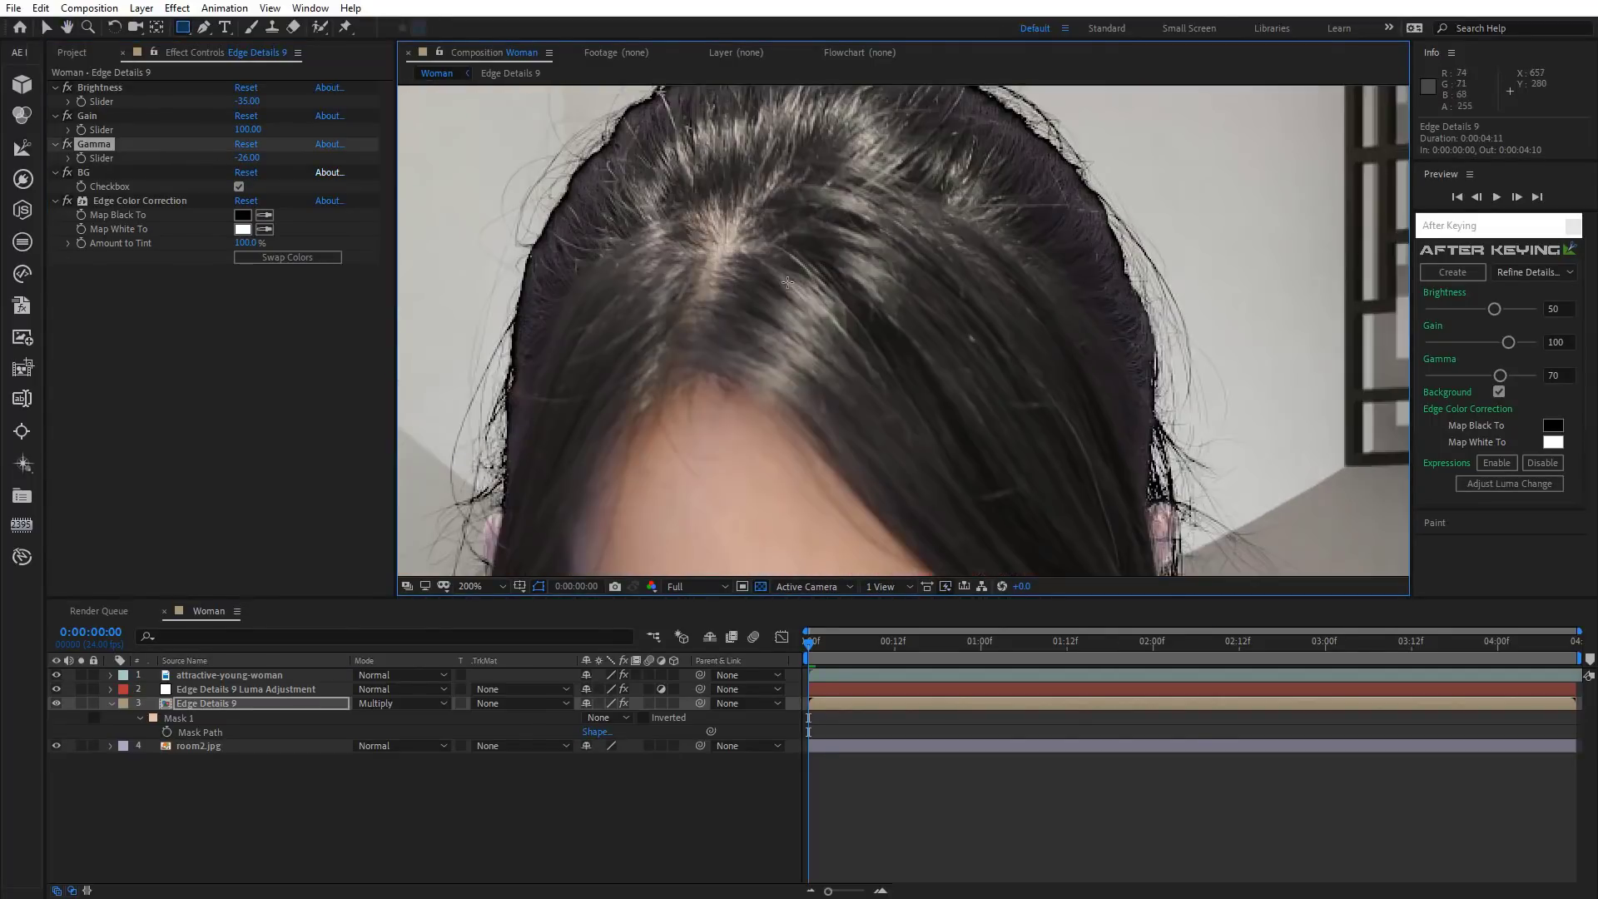
{"action": "left_click_drag", "start_coordinate": [788, 283], "coordinate": [730, 464]}
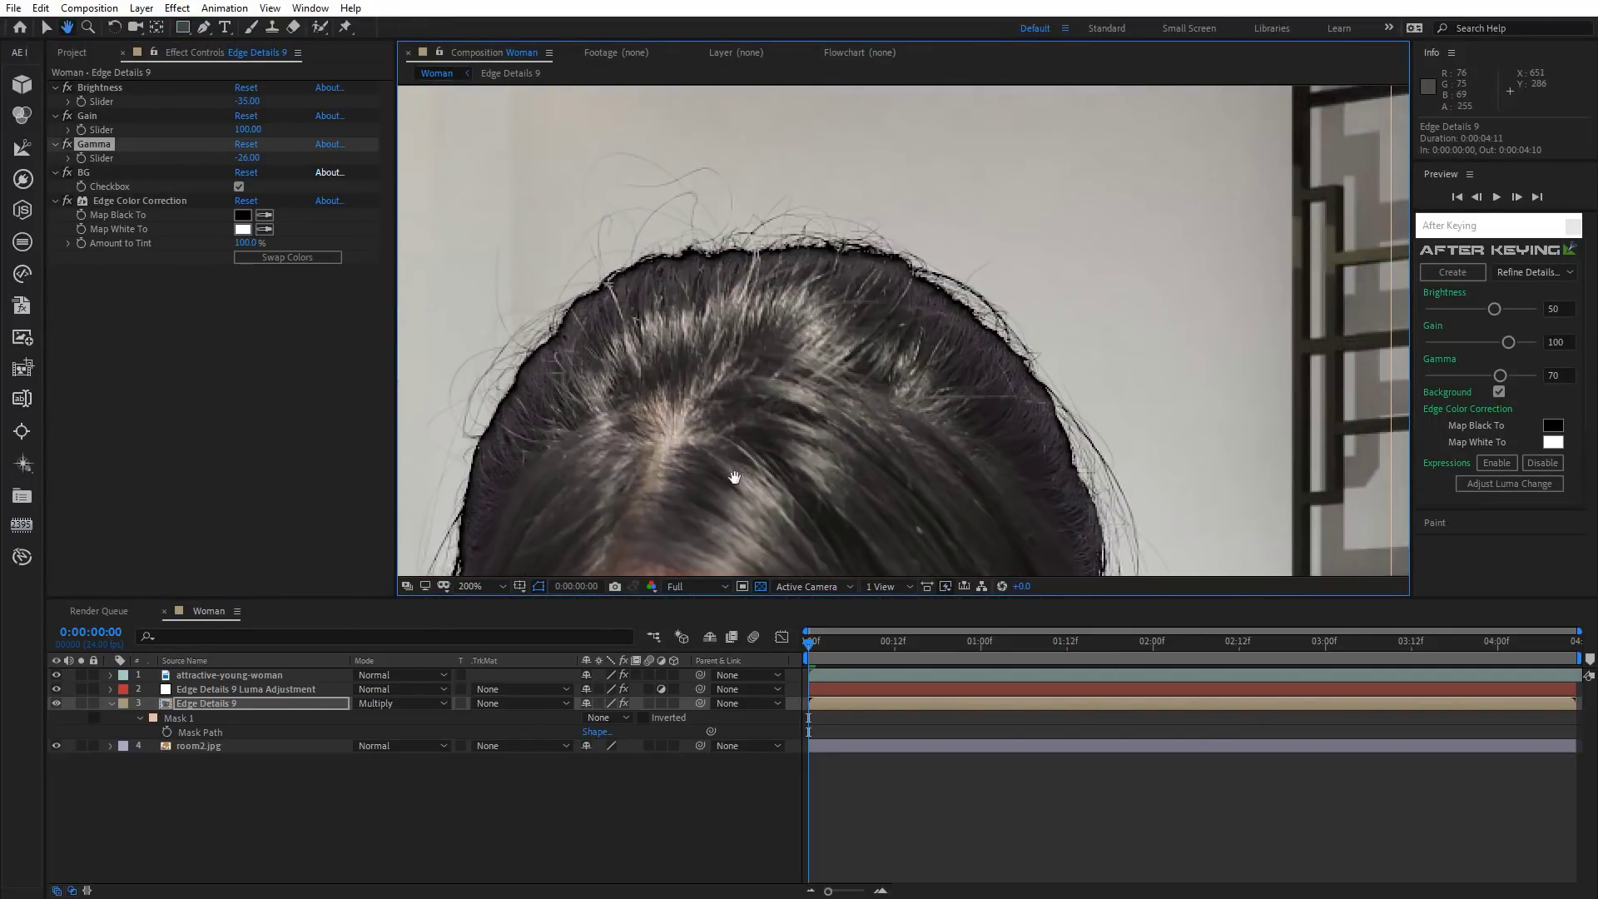
{"action": "left_click", "coordinate": [268, 214]}
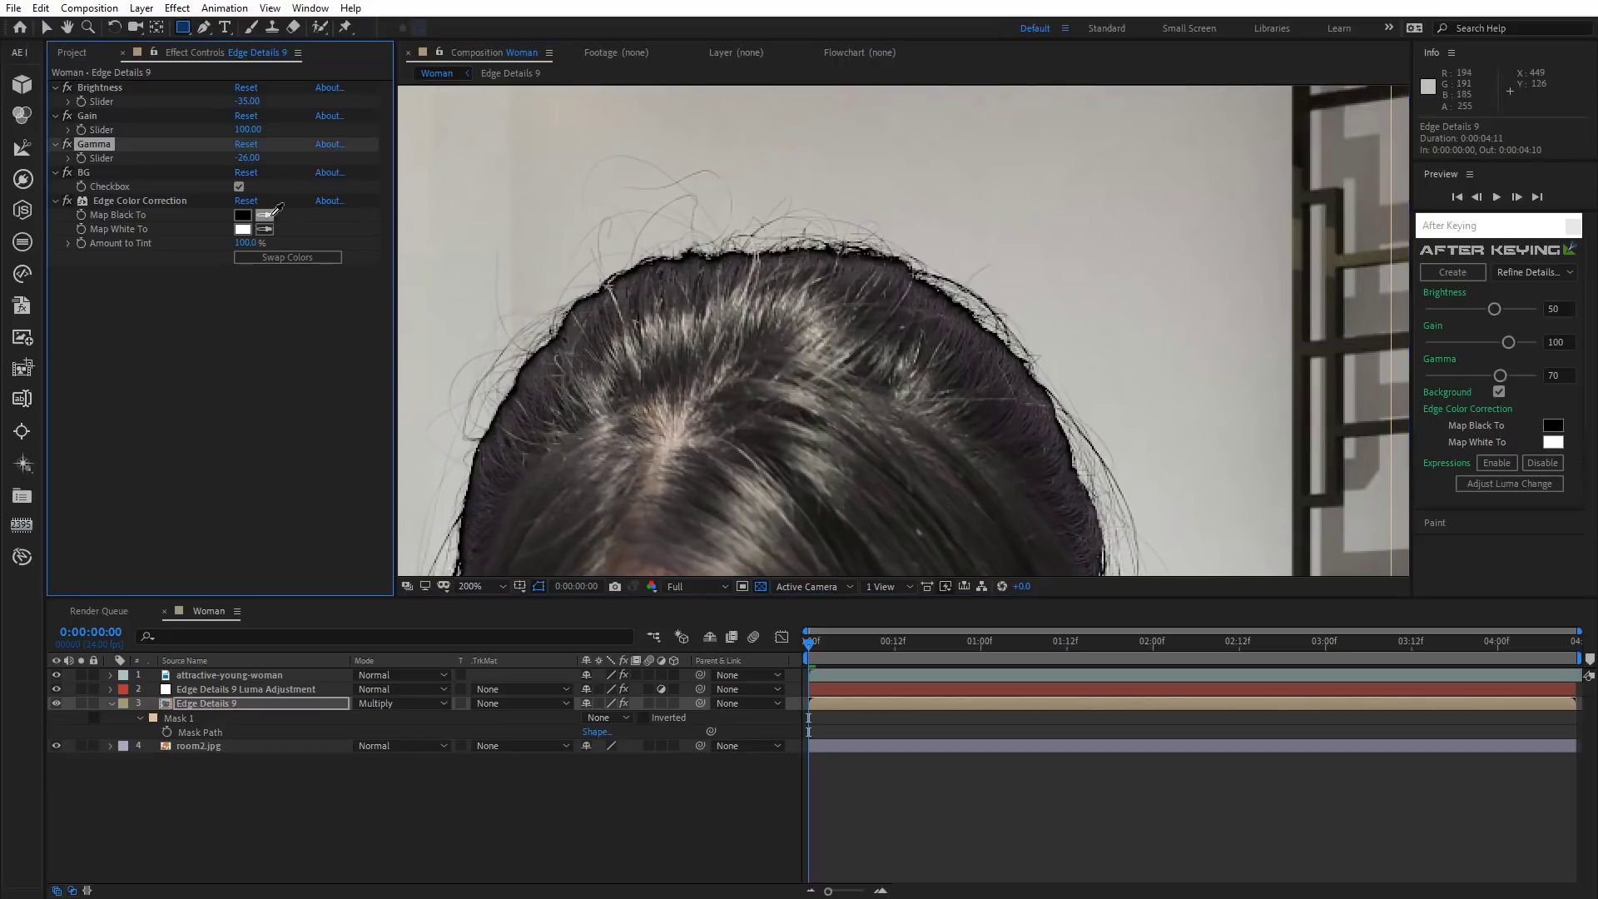
{"action": "left_click", "coordinate": [630, 273]}
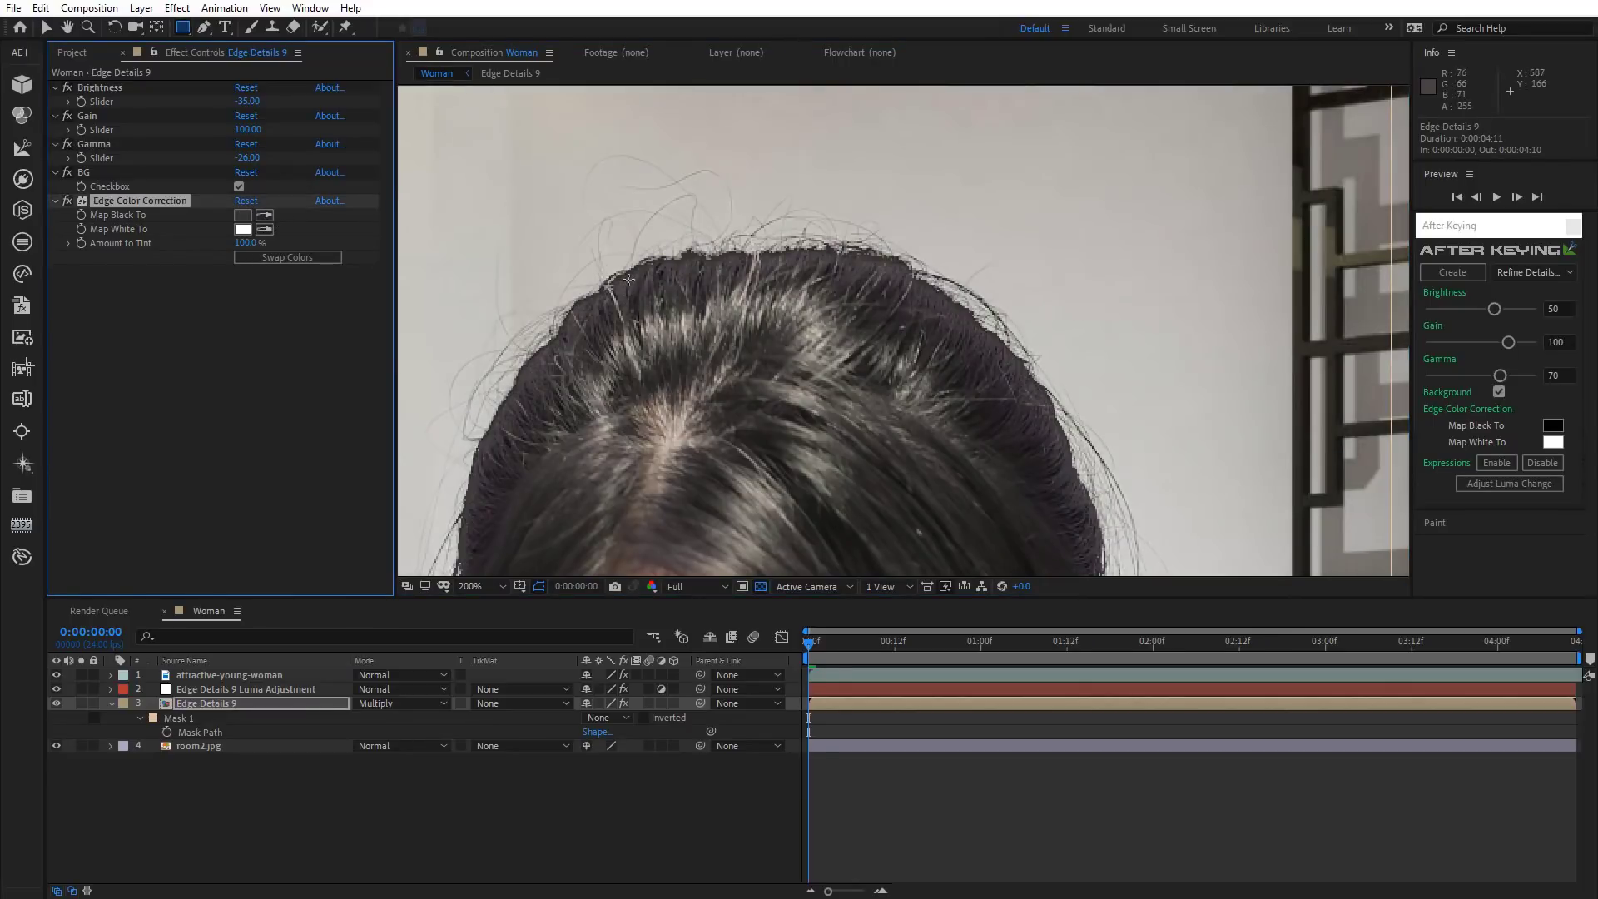
{"action": "left_click_drag", "start_coordinate": [699, 346], "coordinate": [730, 183]}
{"action": "scroll", "coordinate": [710, 370], "scroll_direction": "down", "scroll_amount": 1}
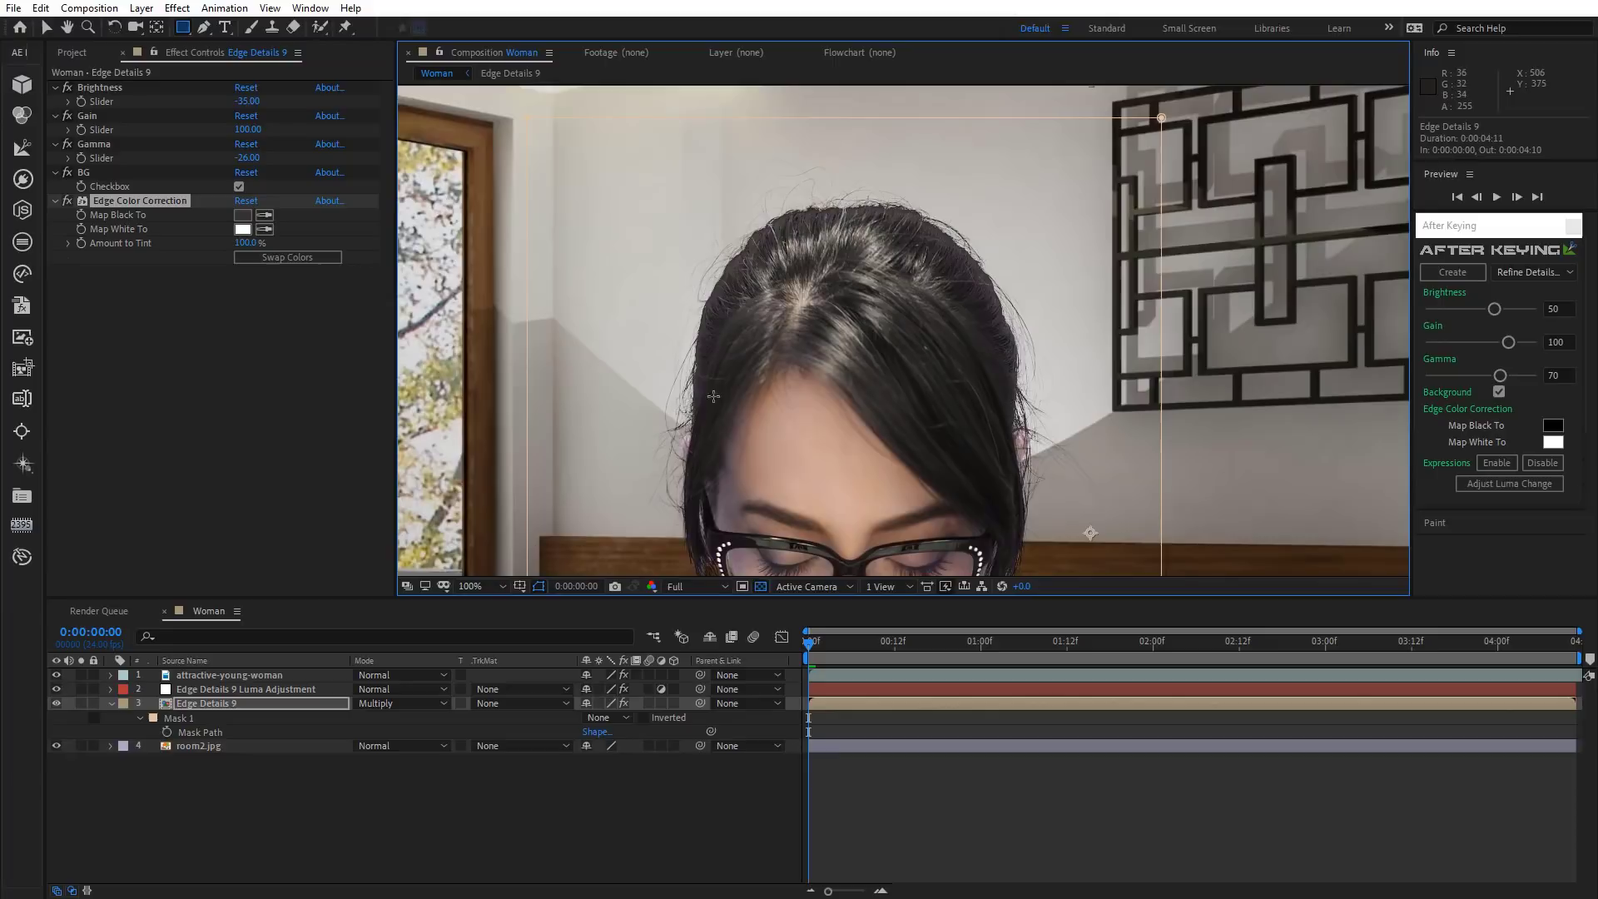
{"action": "left_click_drag", "start_coordinate": [711, 396], "coordinate": [667, 318]}
{"action": "key", "text": "q"}
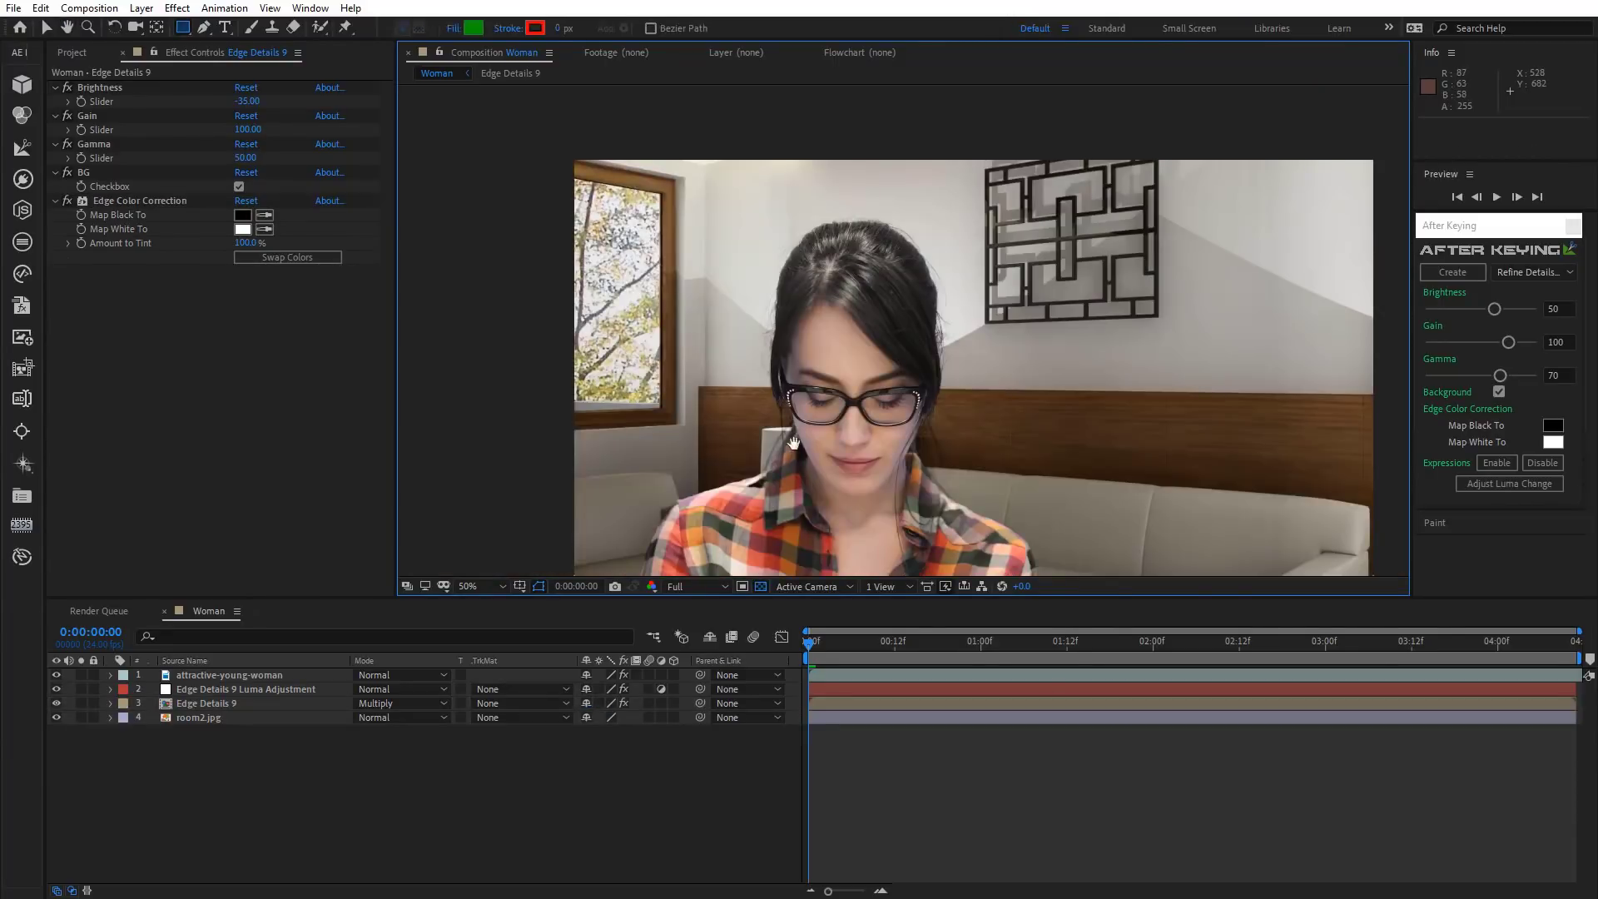
{"action": "left_click_drag", "start_coordinate": [797, 432], "coordinate": [728, 385]}
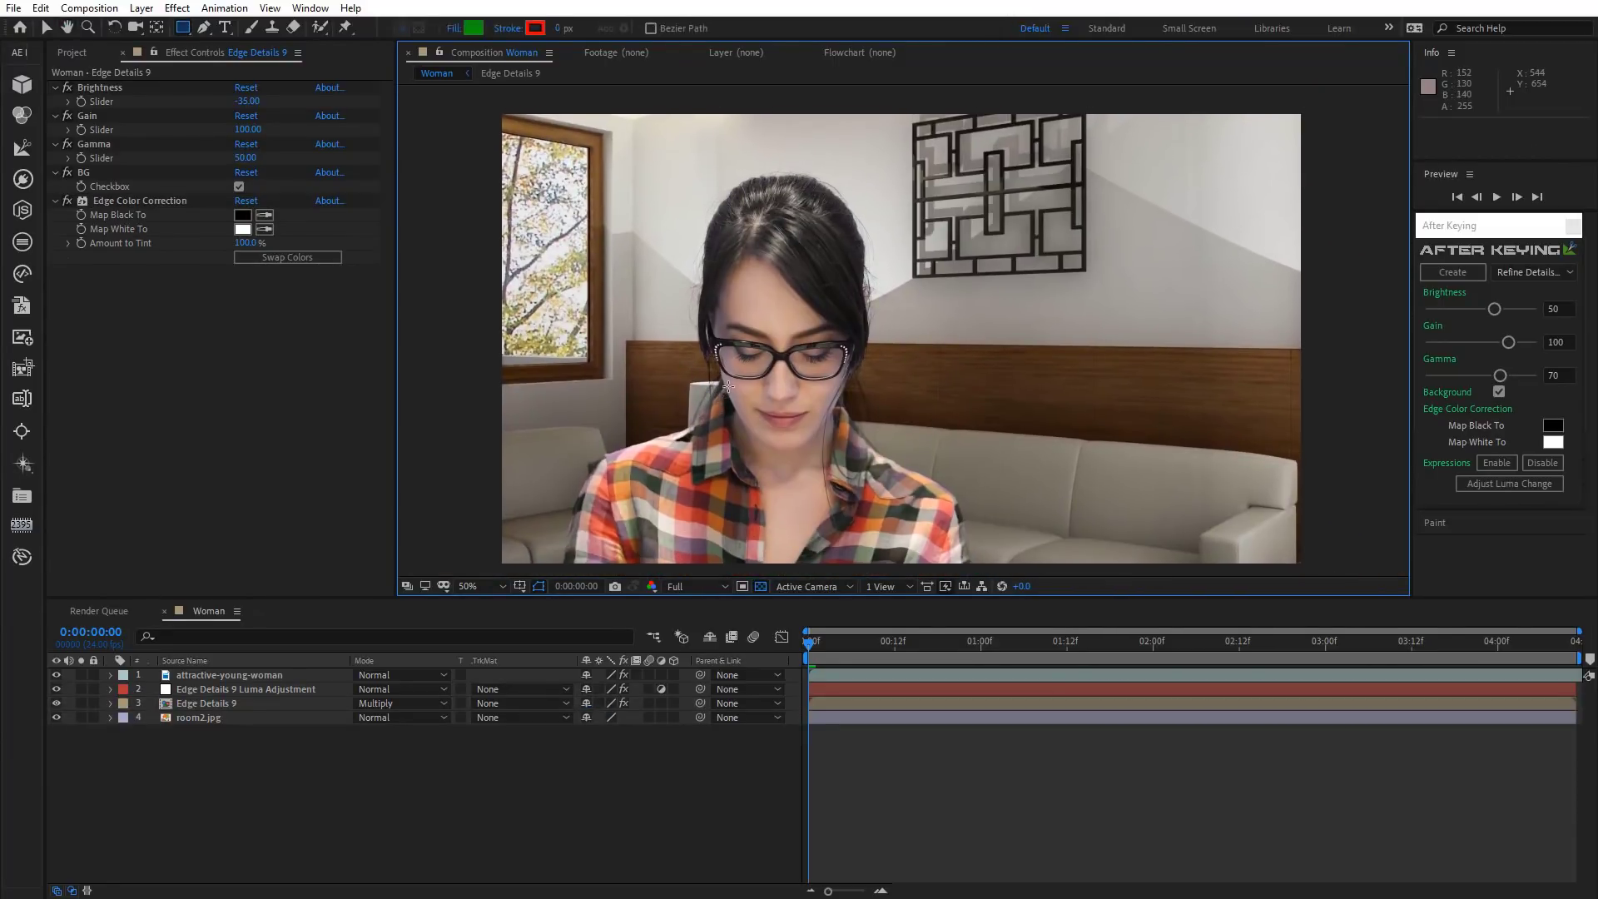
Preview the composite's playback in full frame and close up on the woman's hair edges.
{"action": "key", "text": "space"}
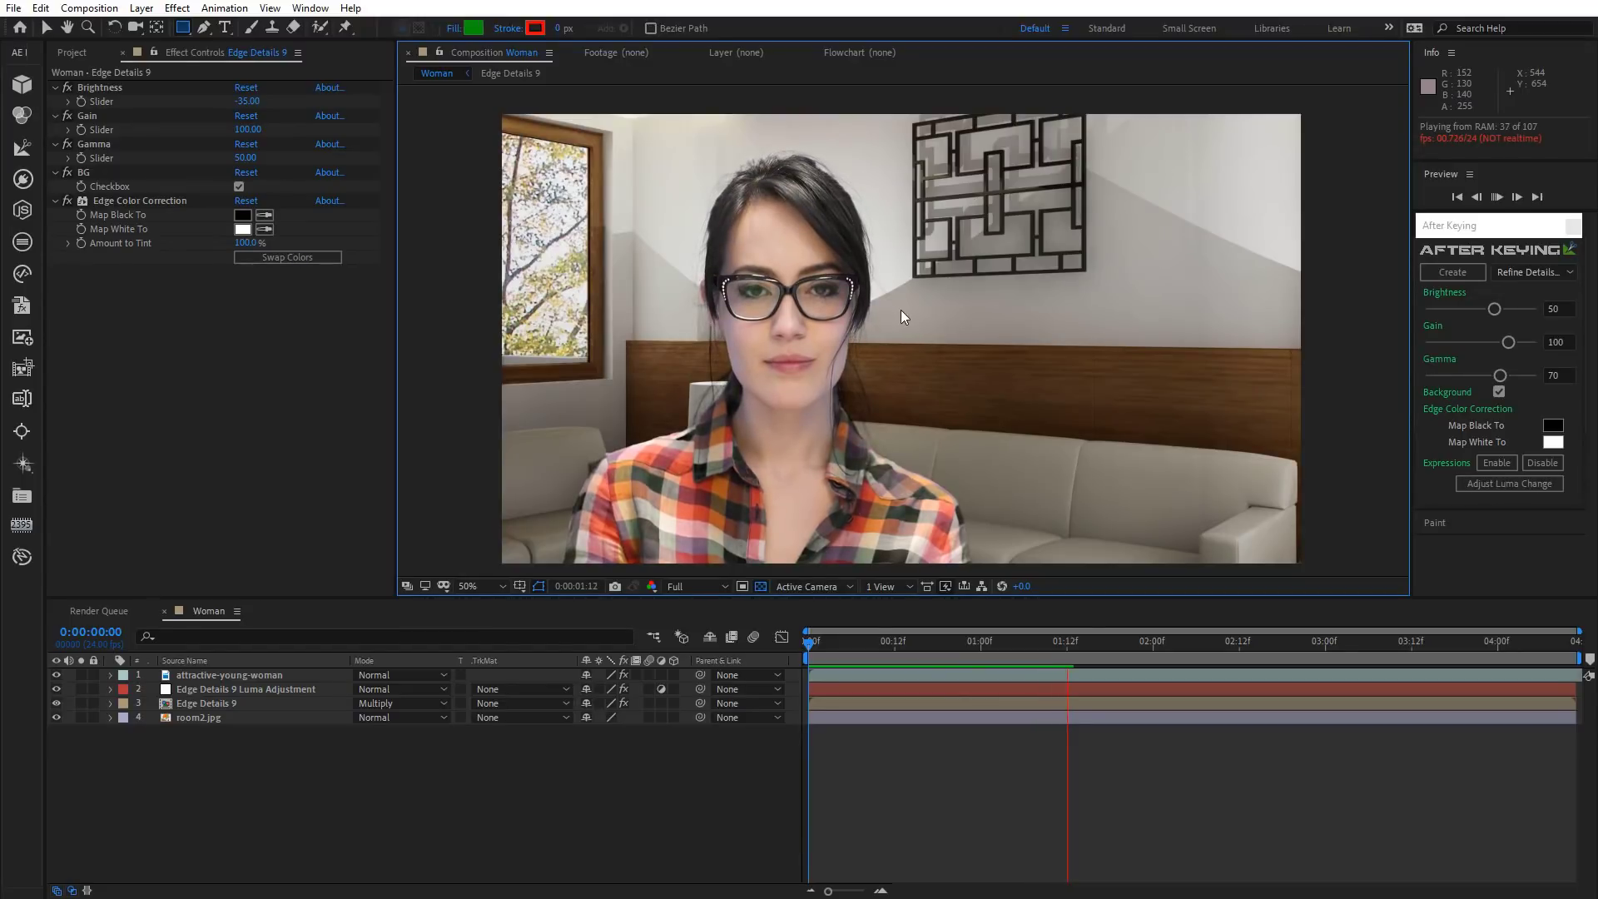
{"action": "key", "text": "space"}
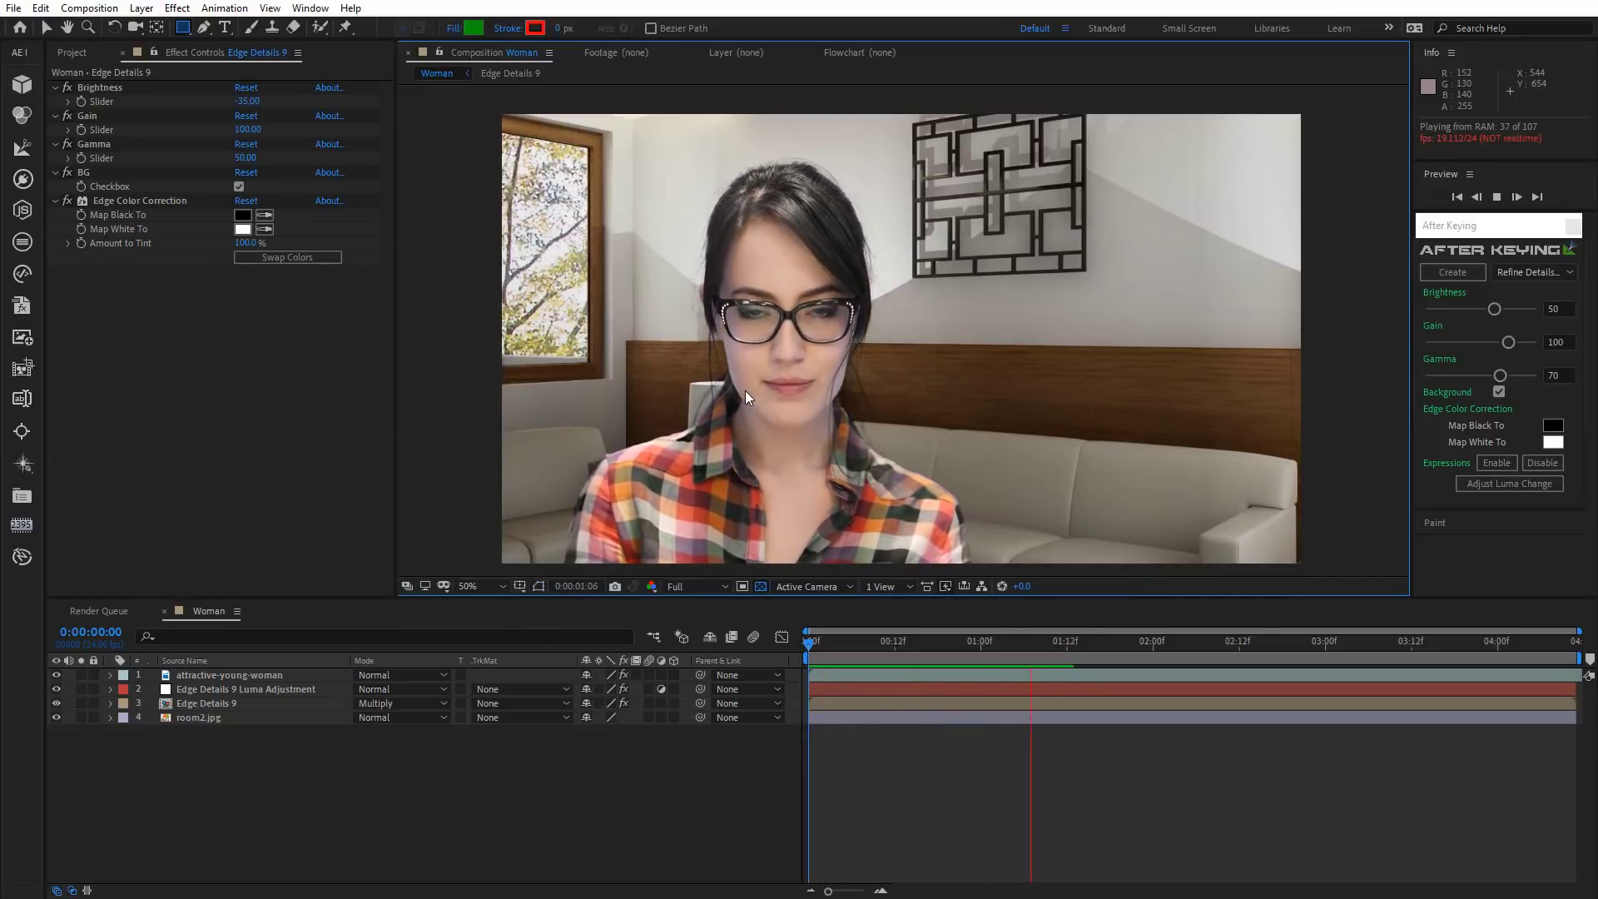
{"action": "left_click", "coordinate": [814, 641]}
{"action": "scroll", "coordinate": [804, 350], "scroll_direction": "up", "scroll_amount": 1}
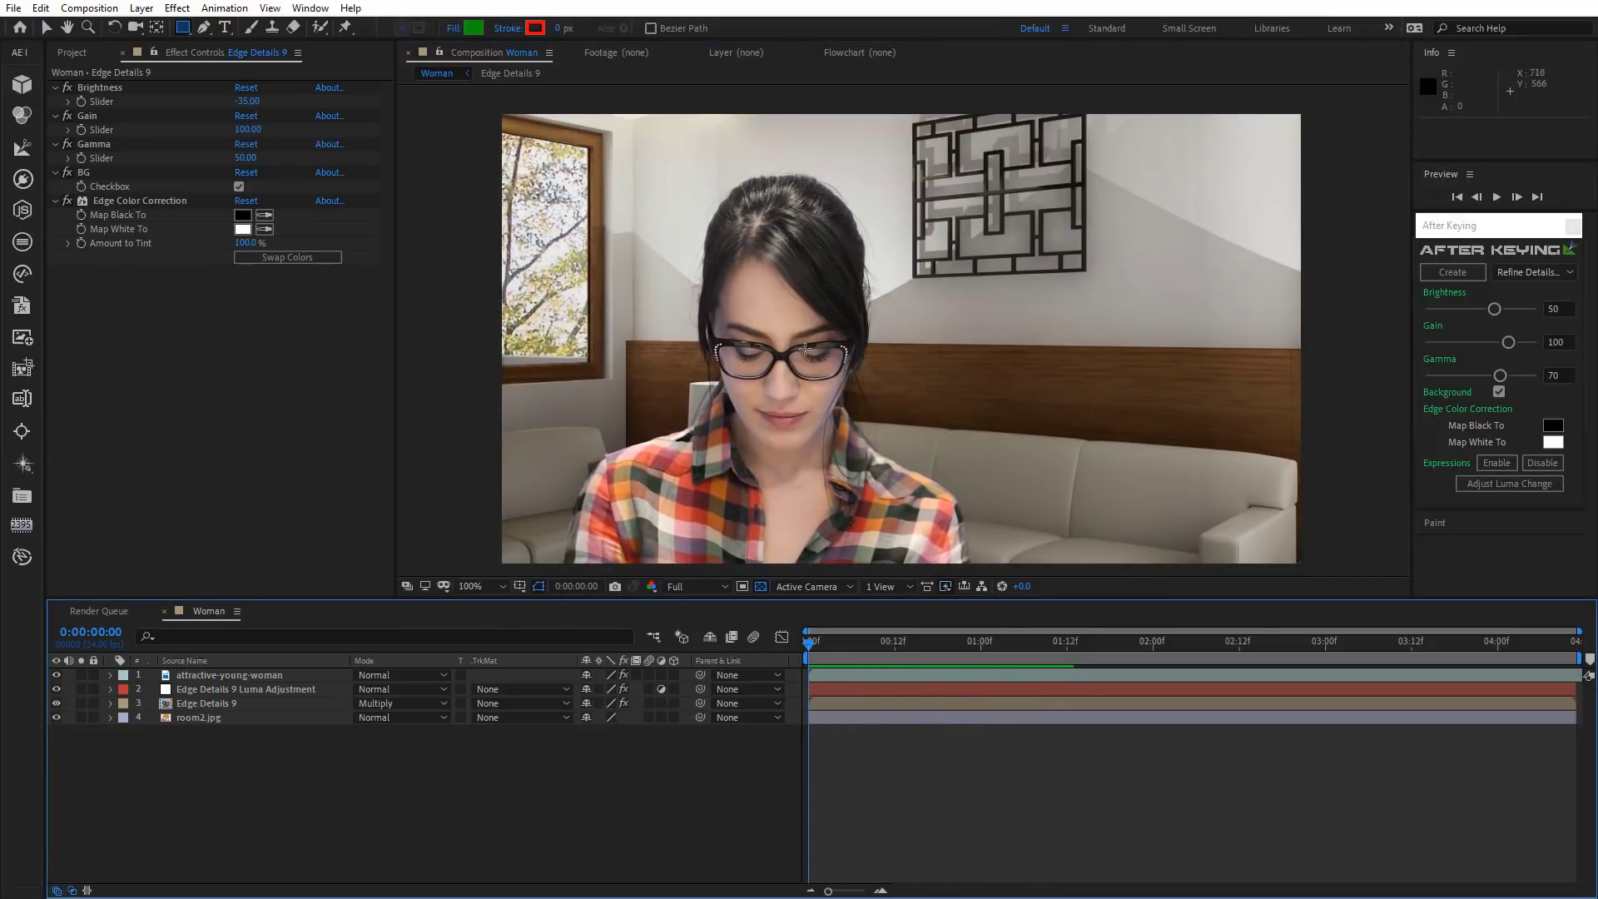
{"action": "left_click_drag", "start_coordinate": [841, 372], "coordinate": [924, 501]}
{"action": "key", "text": "space"}
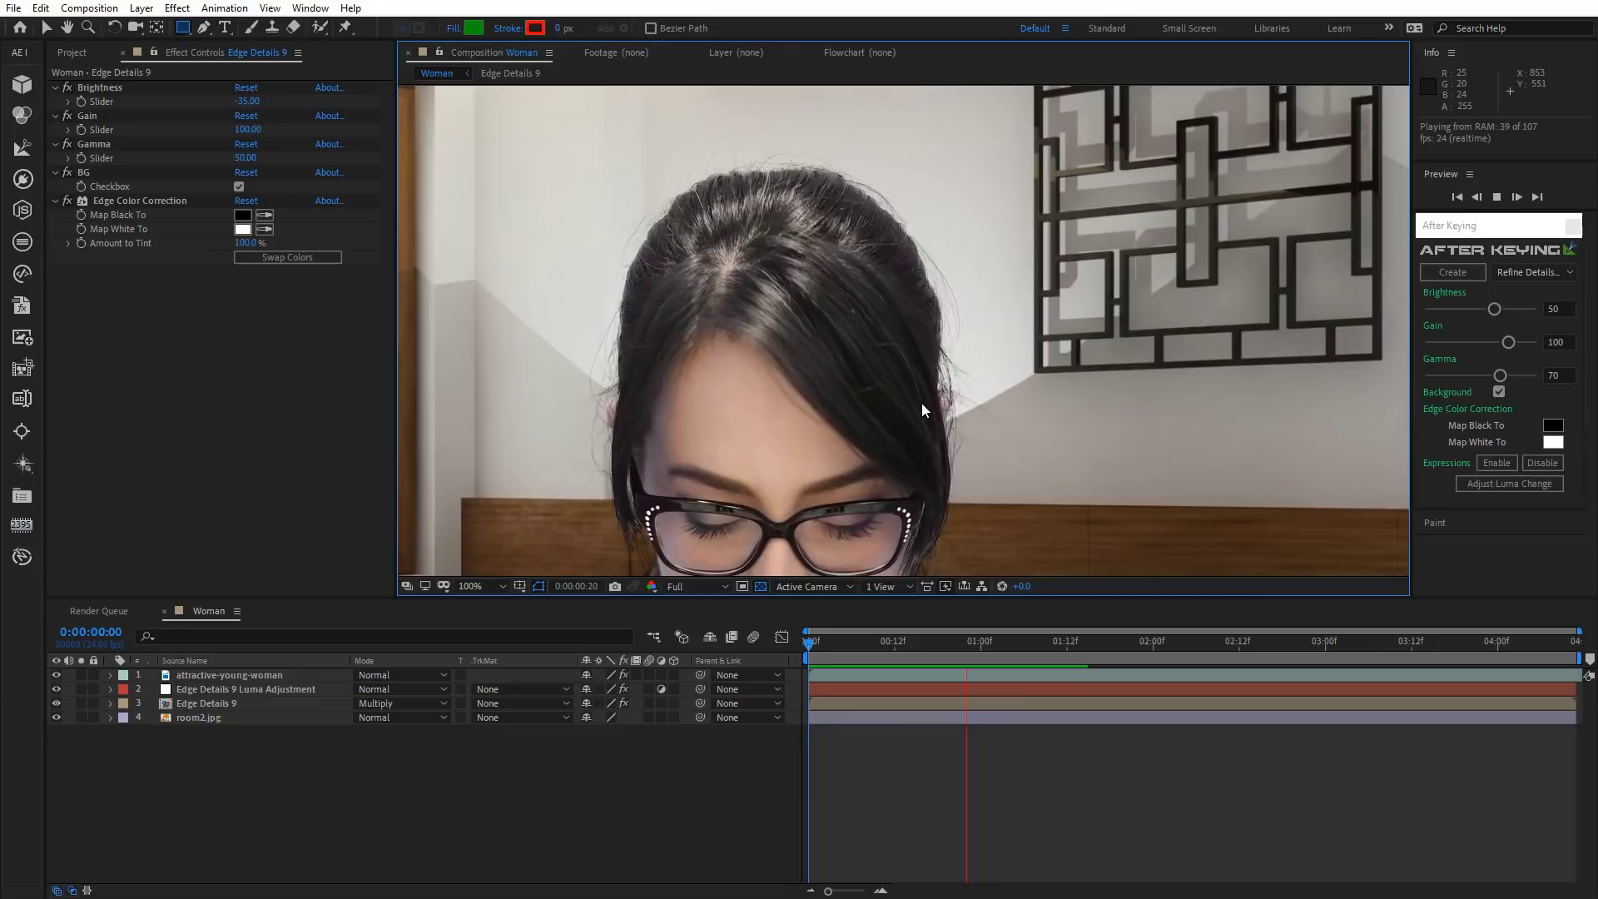
{"action": "key", "text": "space"}
{"action": "scroll", "coordinate": [910, 403], "scroll_direction": "down", "scroll_amount": 1}
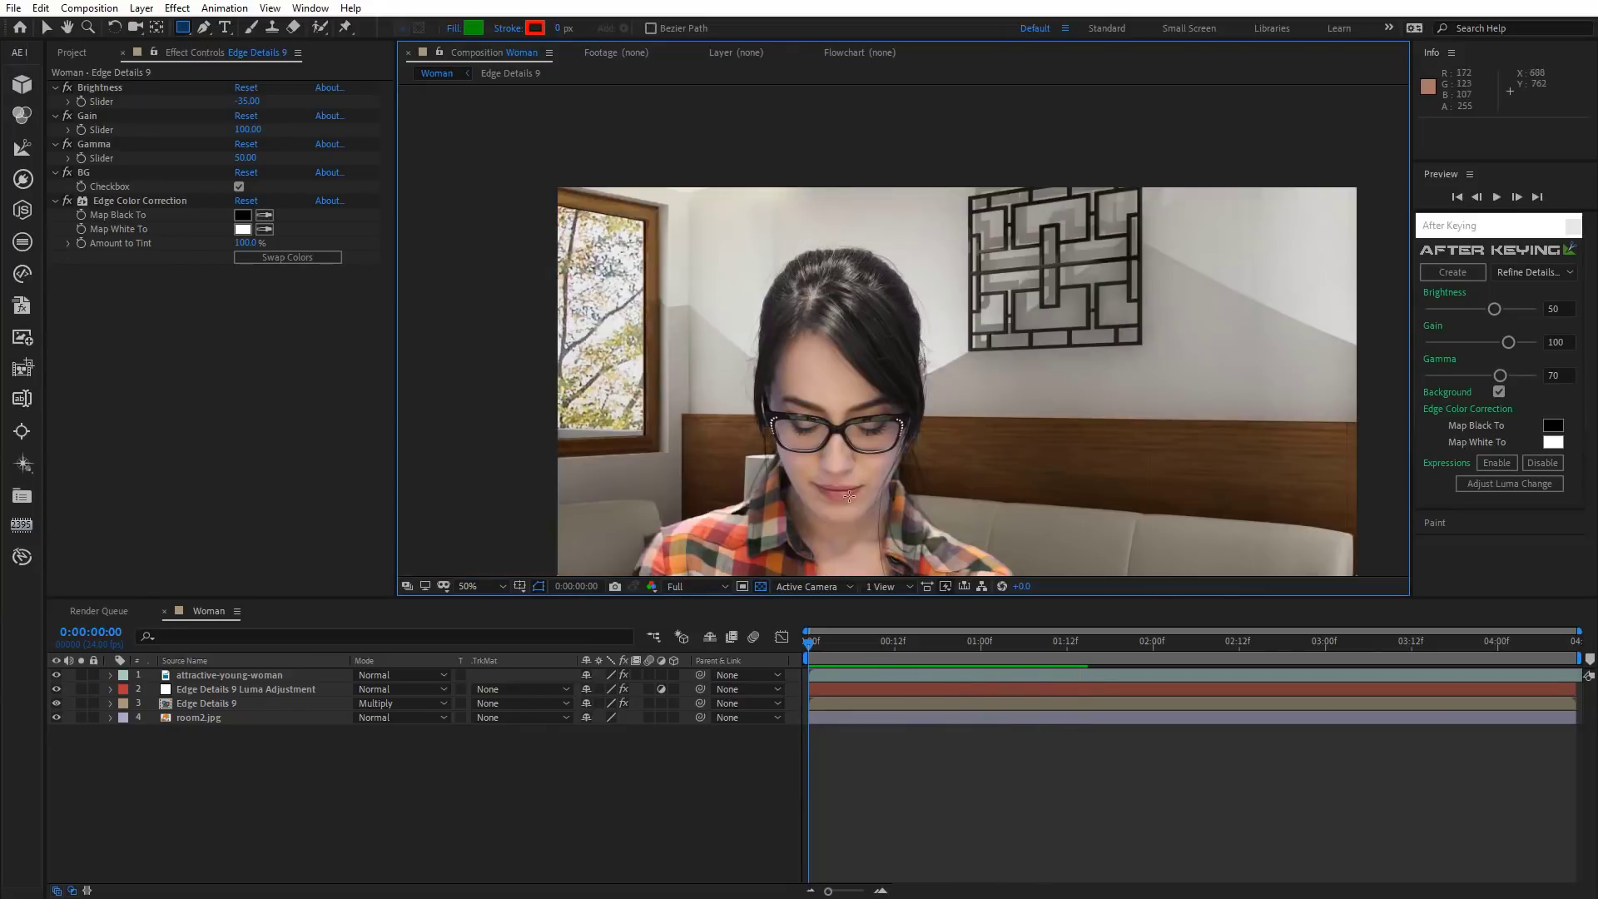
{"action": "left_click_drag", "start_coordinate": [849, 496], "coordinate": [812, 428]}
Hide Edge Details 9 and create a Refine Details Hard layer from attractive-young-woman and room2.jpg with After Keying.
{"action": "left_click", "coordinate": [298, 753]}
{"action": "left_click", "coordinate": [57, 703]}
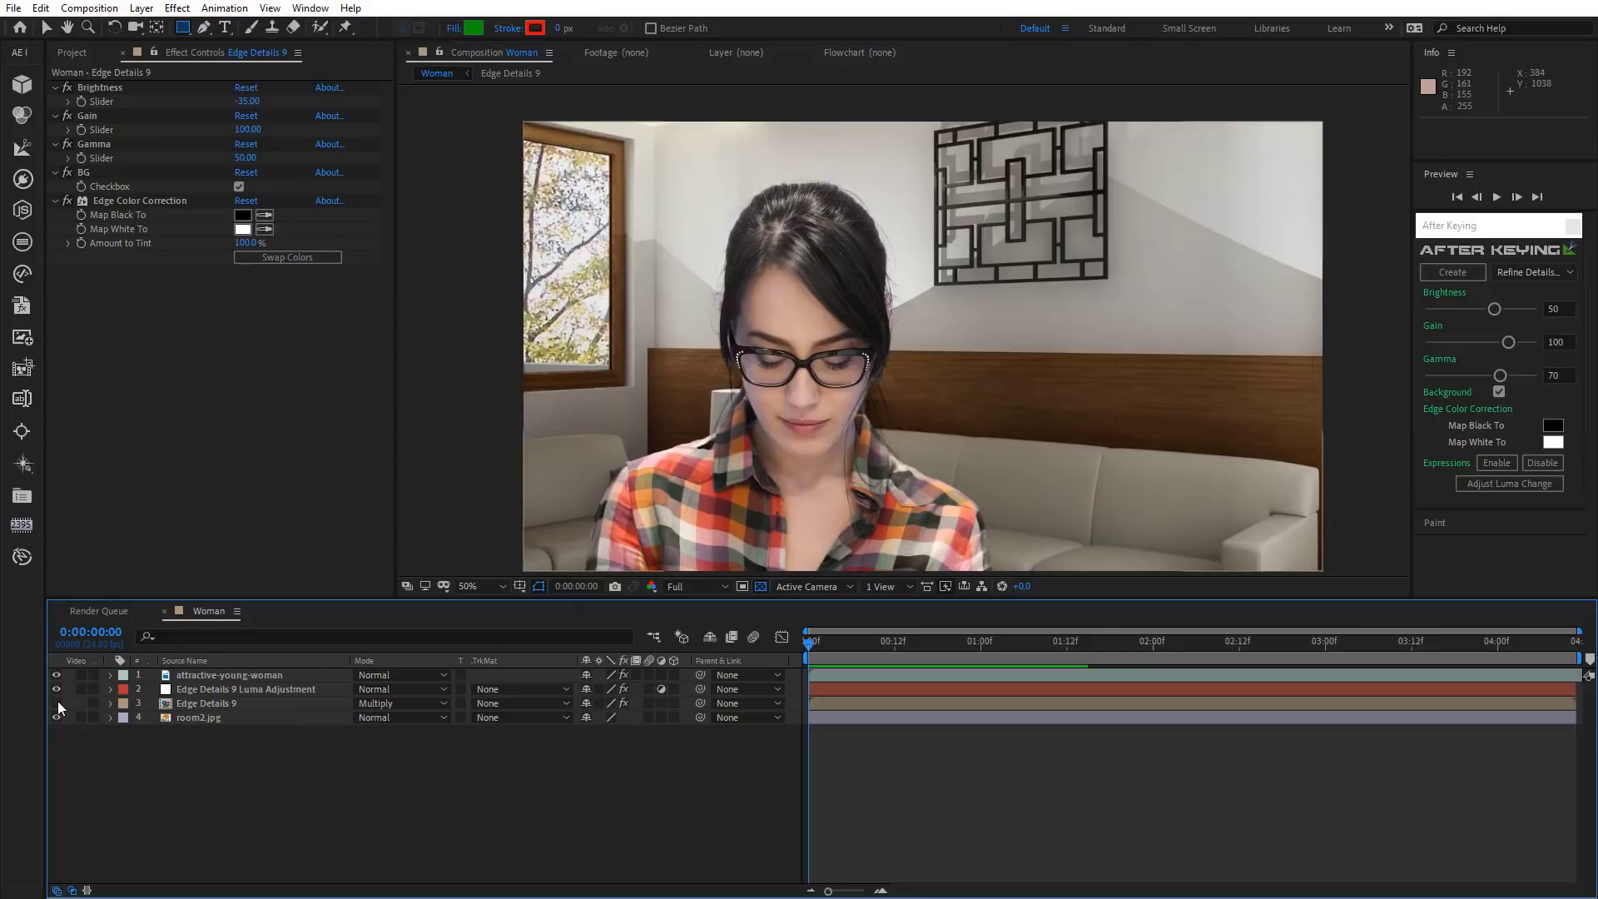
{"action": "left_click", "coordinate": [218, 676]}
{"action": "left_click", "coordinate": [208, 719], "text": "ctrl"}
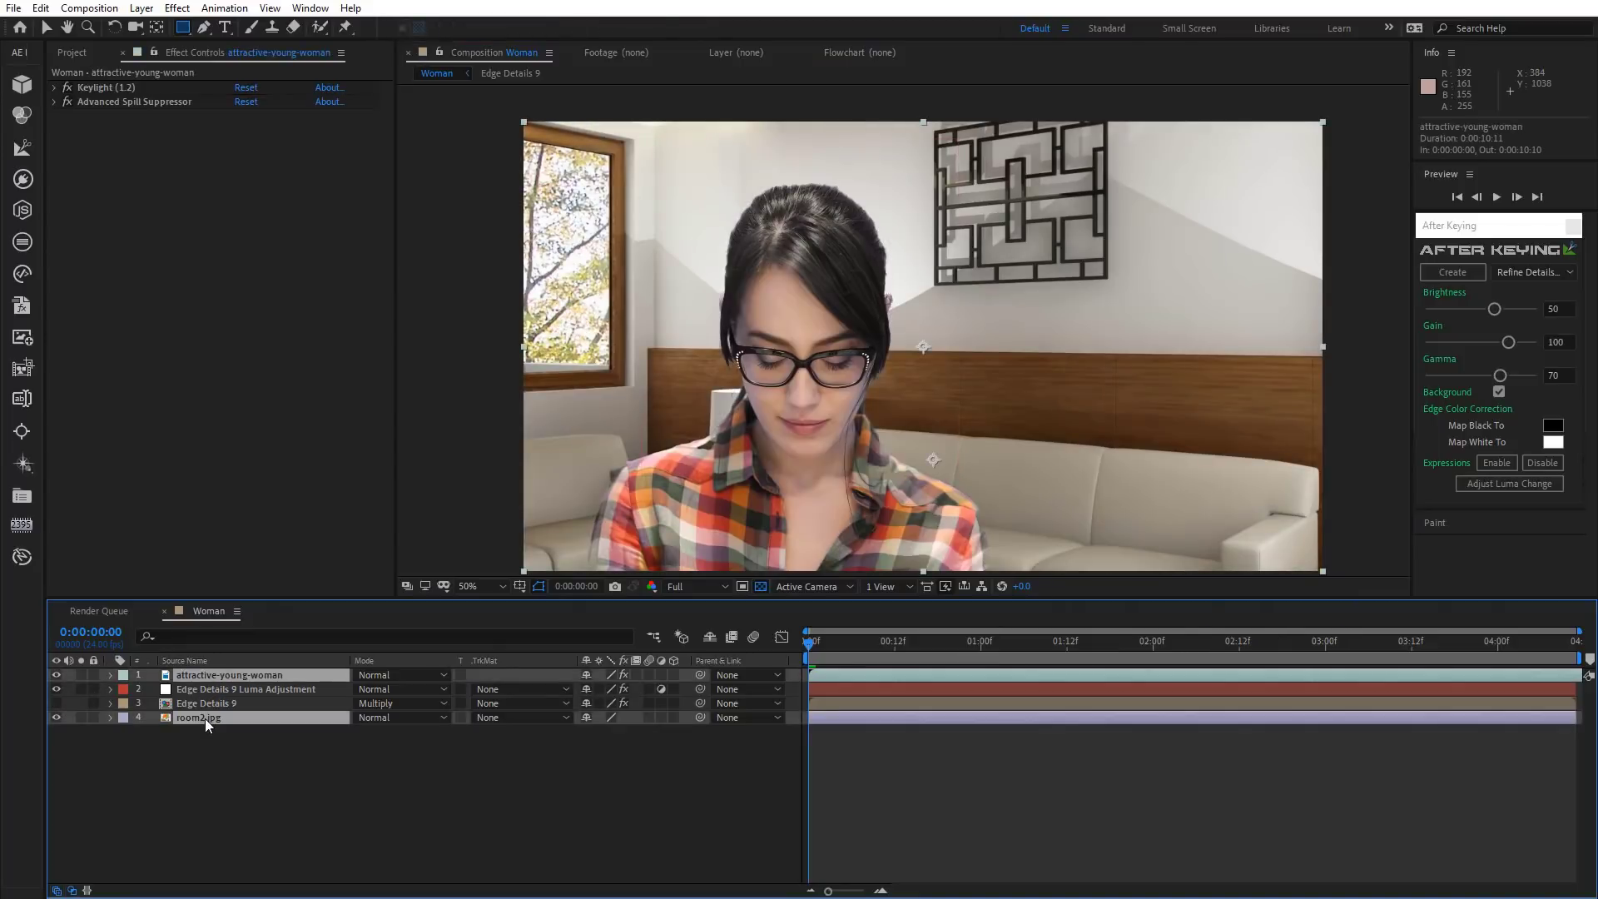
{"action": "left_click", "coordinate": [1513, 277]}
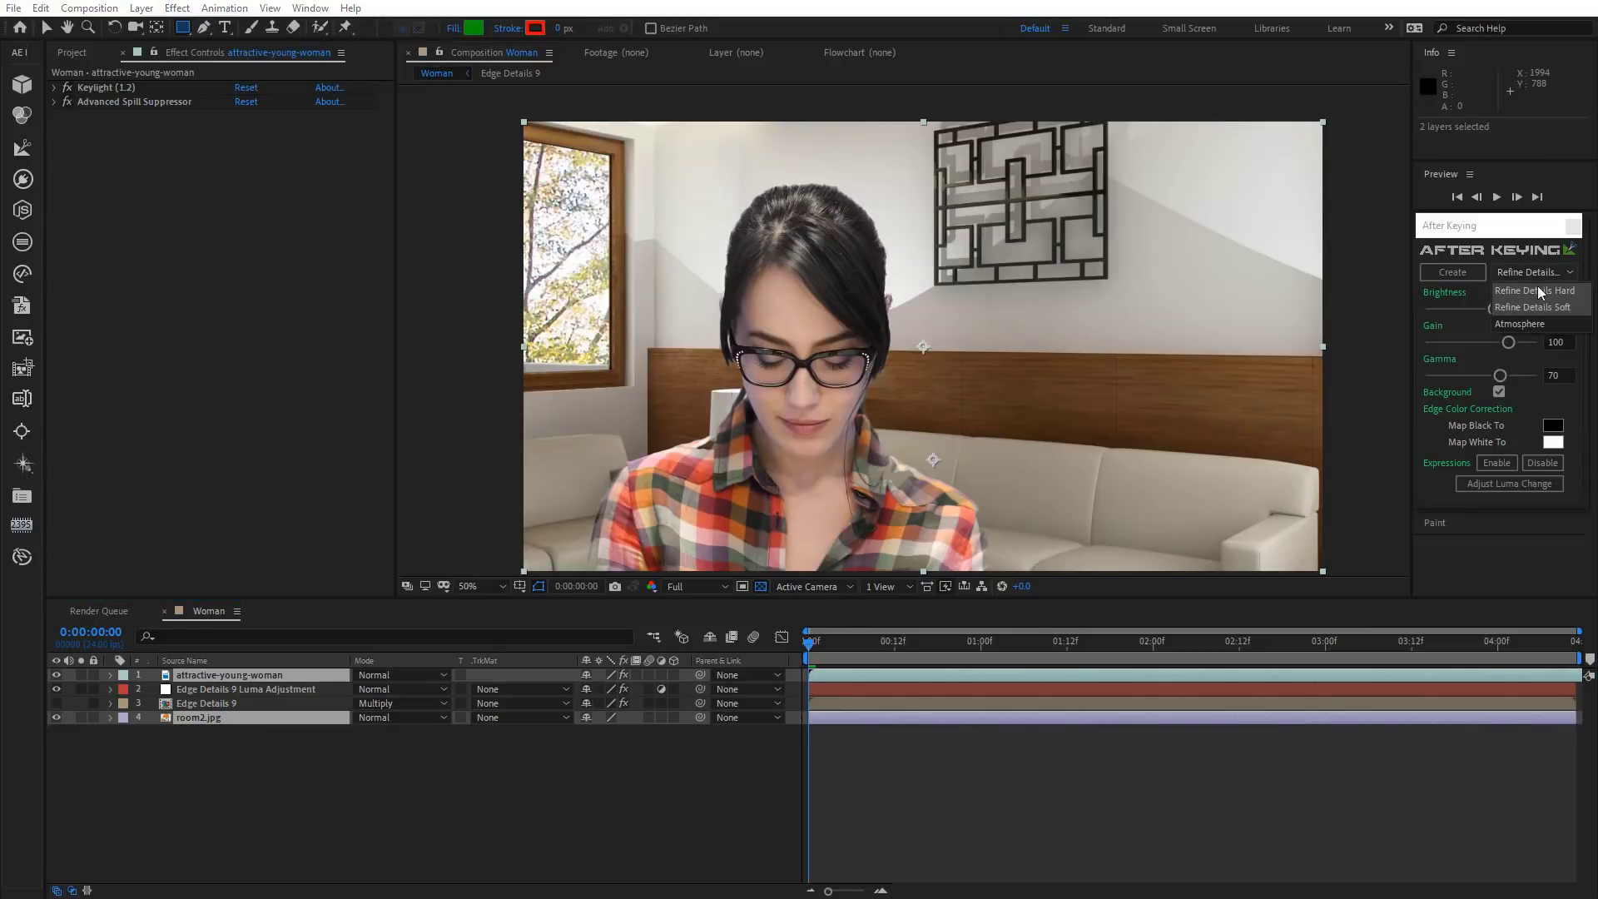
{"action": "left_click", "coordinate": [1536, 294]}
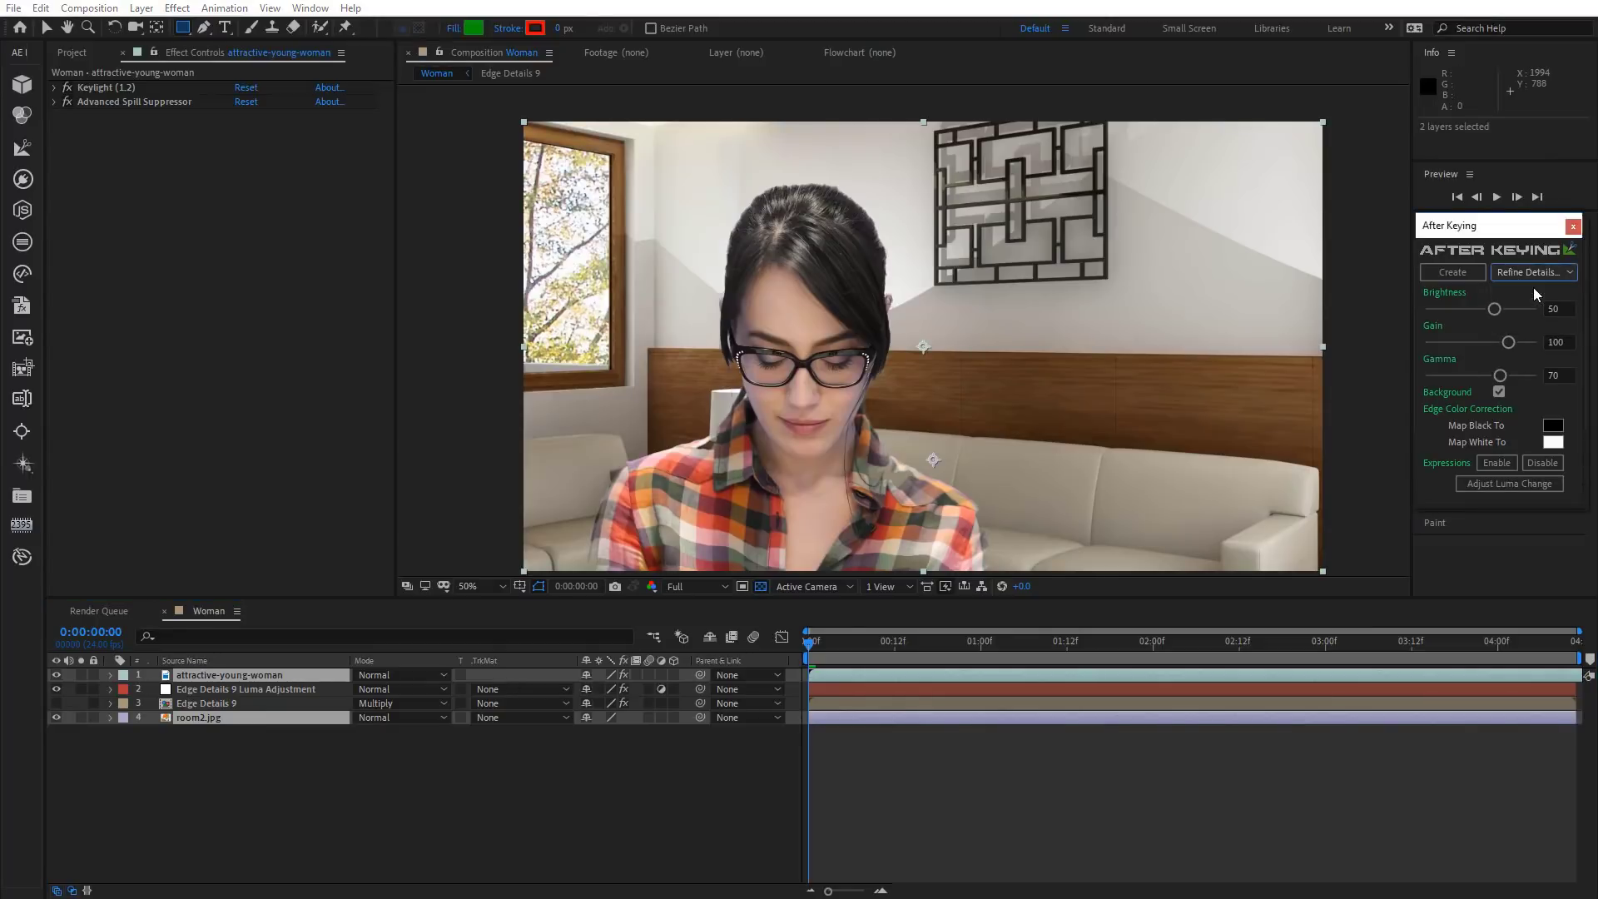
{"action": "left_click", "coordinate": [1452, 272]}
{"action": "left_click_drag", "start_coordinate": [223, 701], "coordinate": [223, 694]}
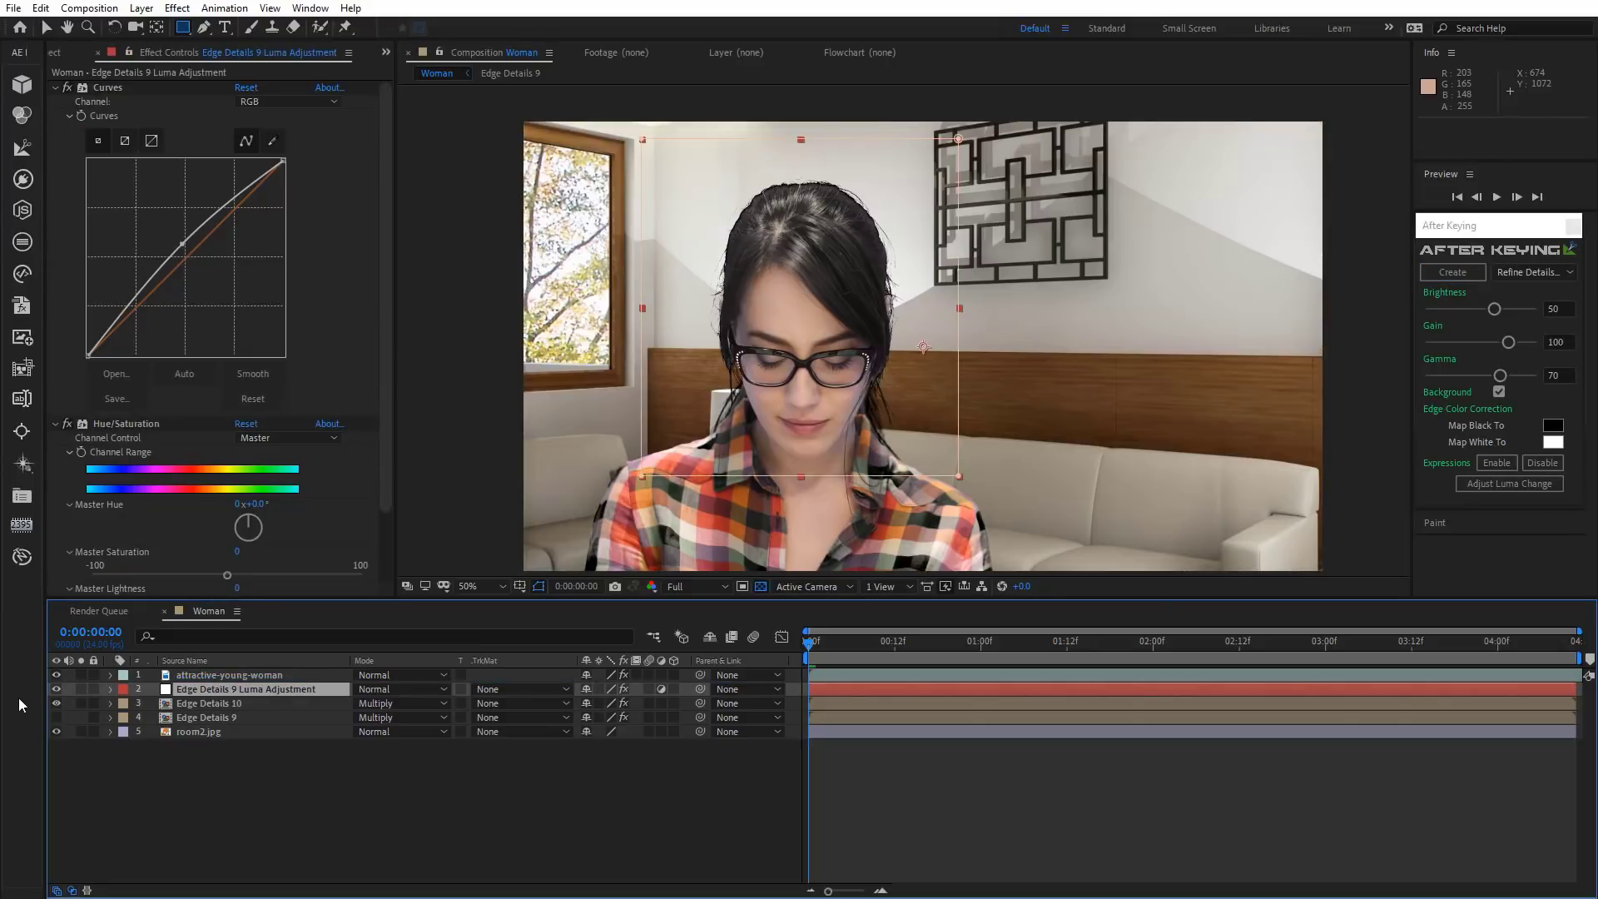
Hide the Edge Details 9 Luma Adjustment layer and set Edge Details 10's Gamma to 124 and Brightness to 71.
{"action": "left_click", "coordinate": [55, 689]}
{"action": "left_click", "coordinate": [246, 704]}
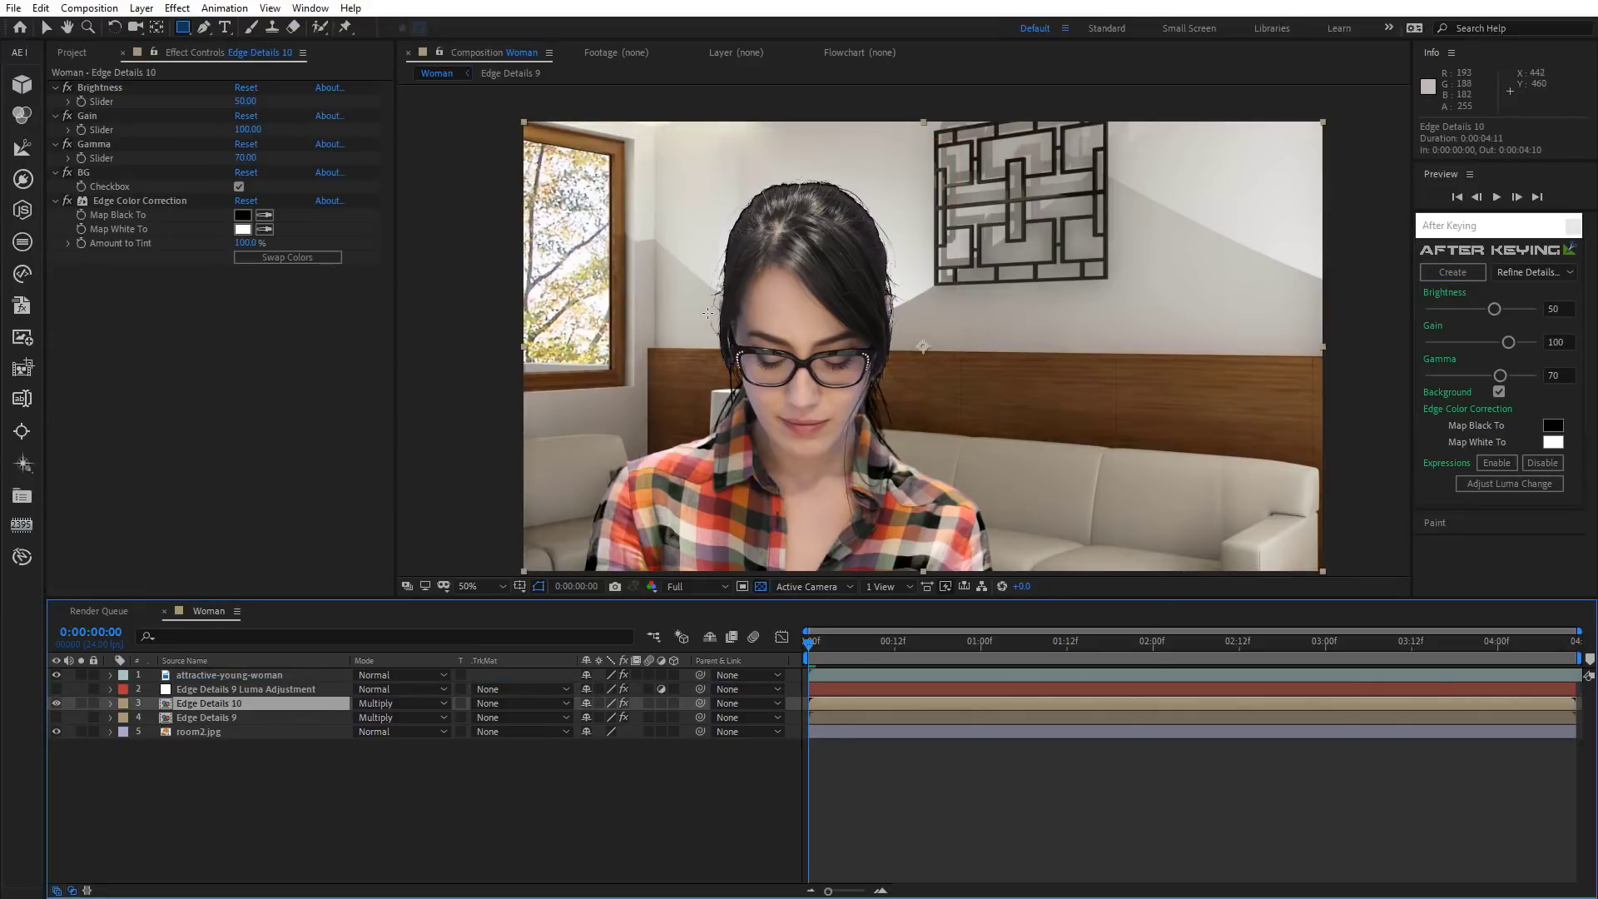
{"action": "scroll", "coordinate": [708, 313], "scroll_direction": "up", "scroll_amount": 1}
{"action": "key", "text": "h"}
{"action": "left_click_drag", "start_coordinate": [817, 291], "coordinate": [817, 439]}
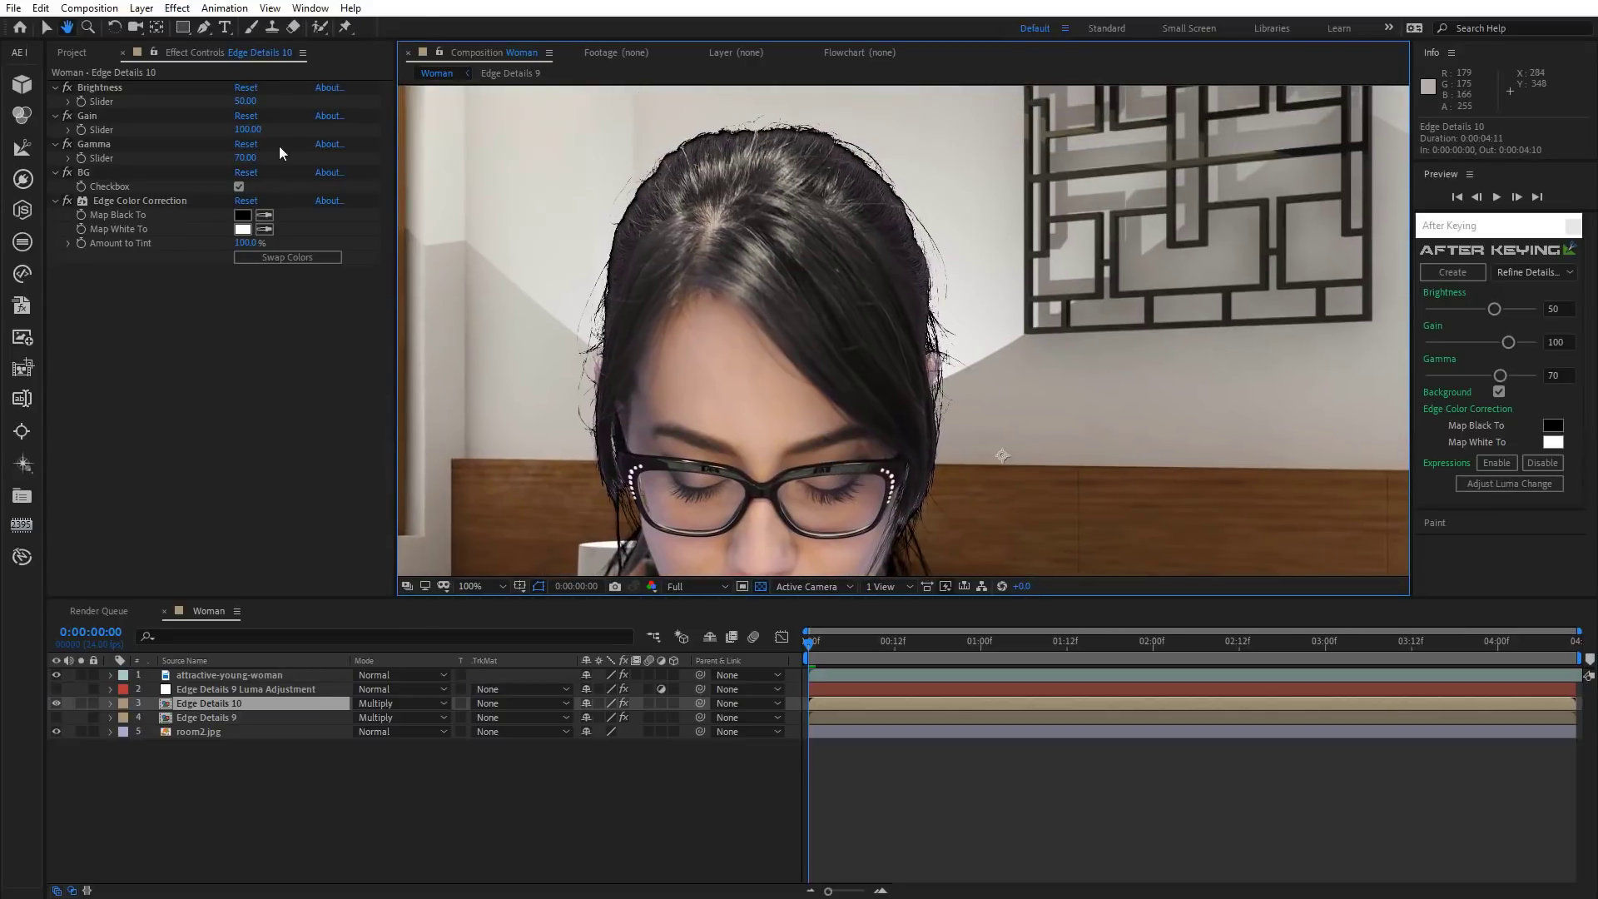
{"action": "left_click_drag", "start_coordinate": [245, 101], "coordinate": [289, 166]}
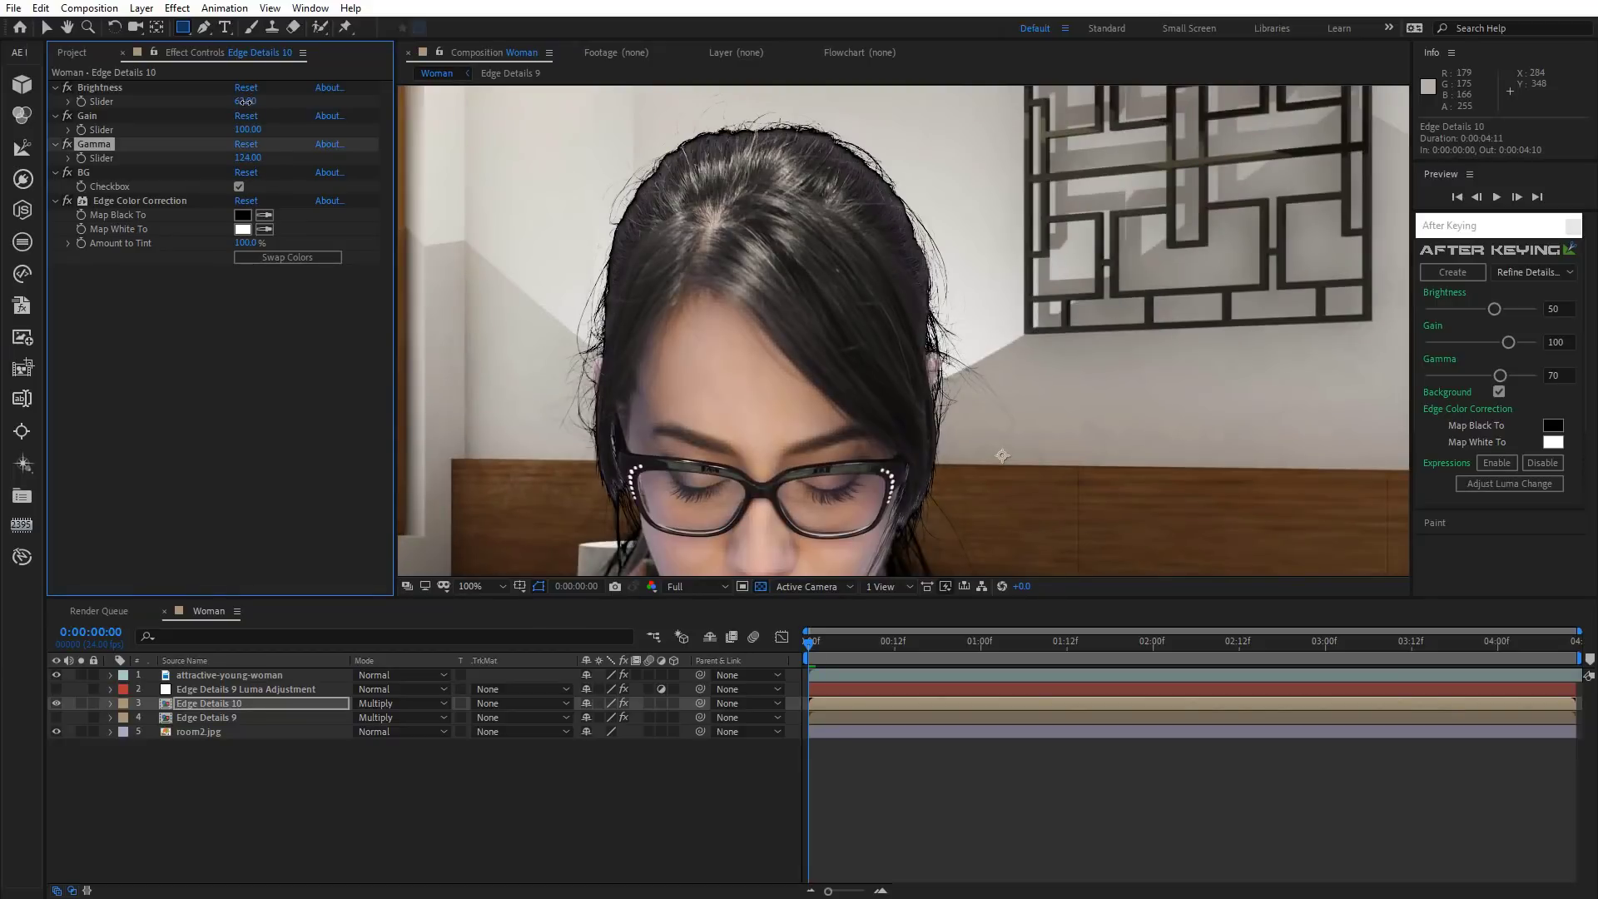
{"action": "left_click_drag", "start_coordinate": [248, 101], "coordinate": [258, 103]}
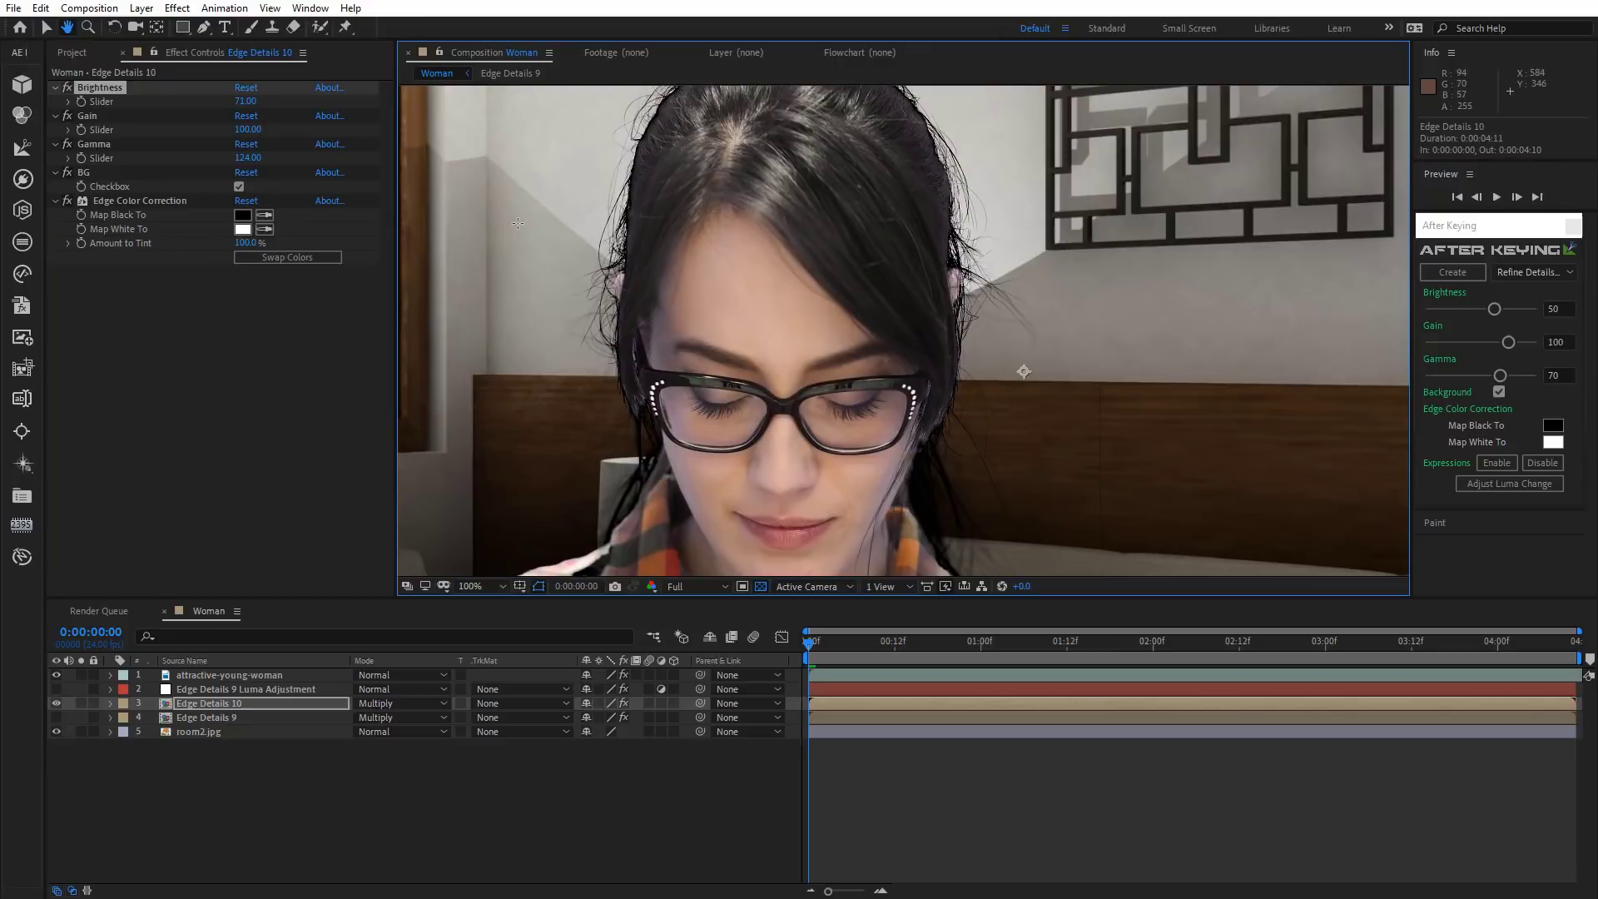
Sample the dark hair at the edge of the woman's head as Edge Details 10's Map Black To colour.
{"action": "left_click", "coordinate": [262, 216]}
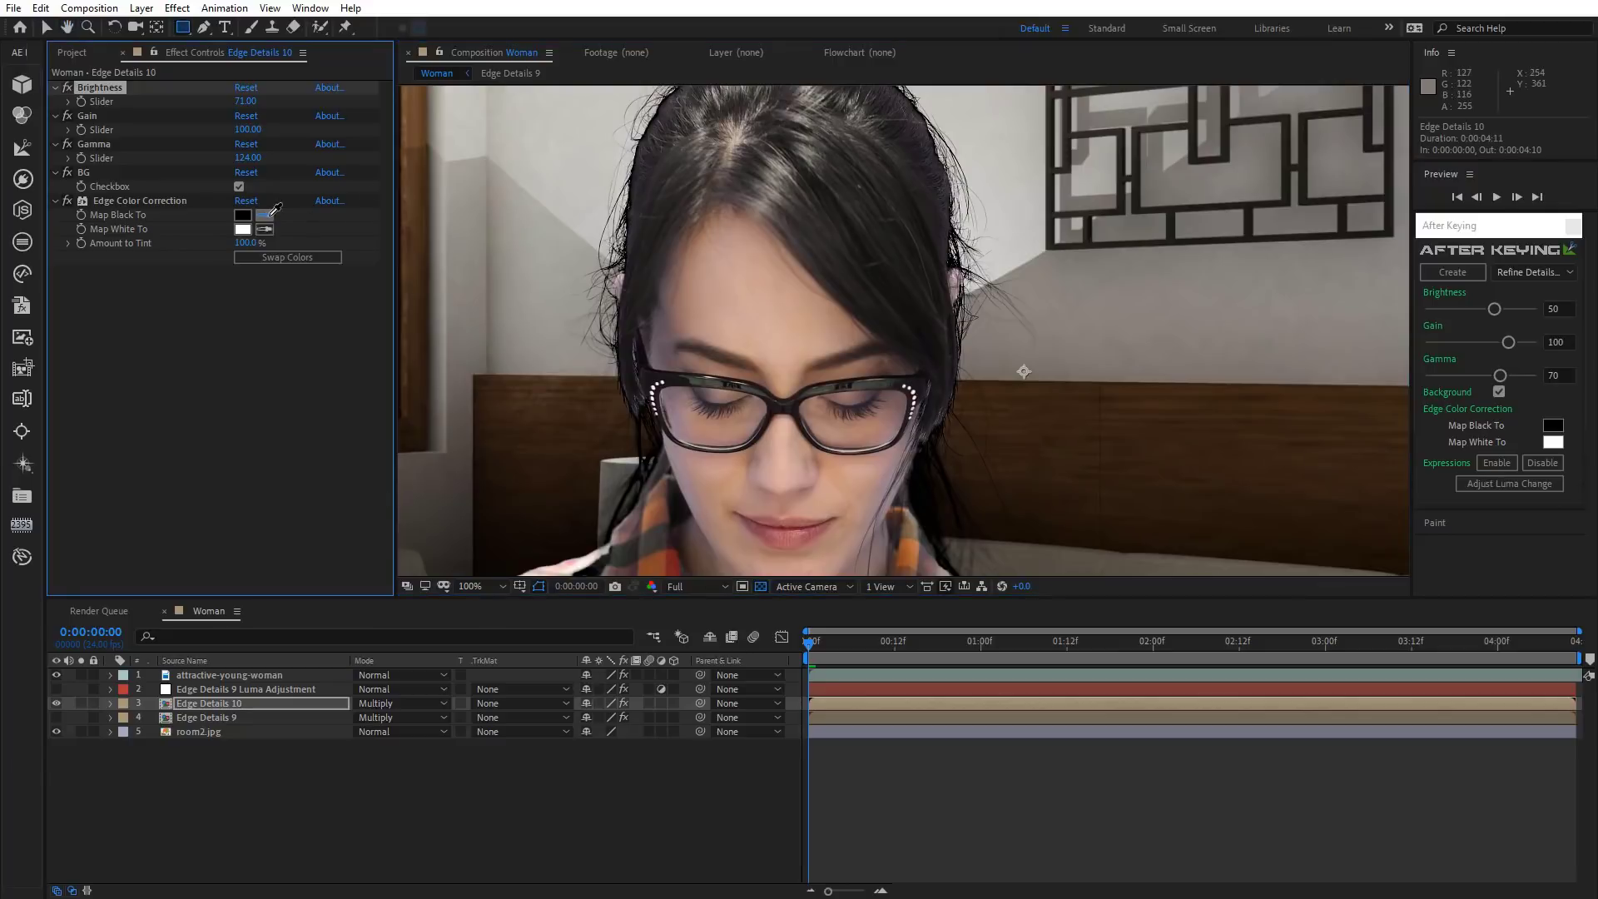
{"action": "left_click", "coordinate": [640, 148]}
{"action": "left_click_drag", "start_coordinate": [641, 148], "coordinate": [637, 317]}
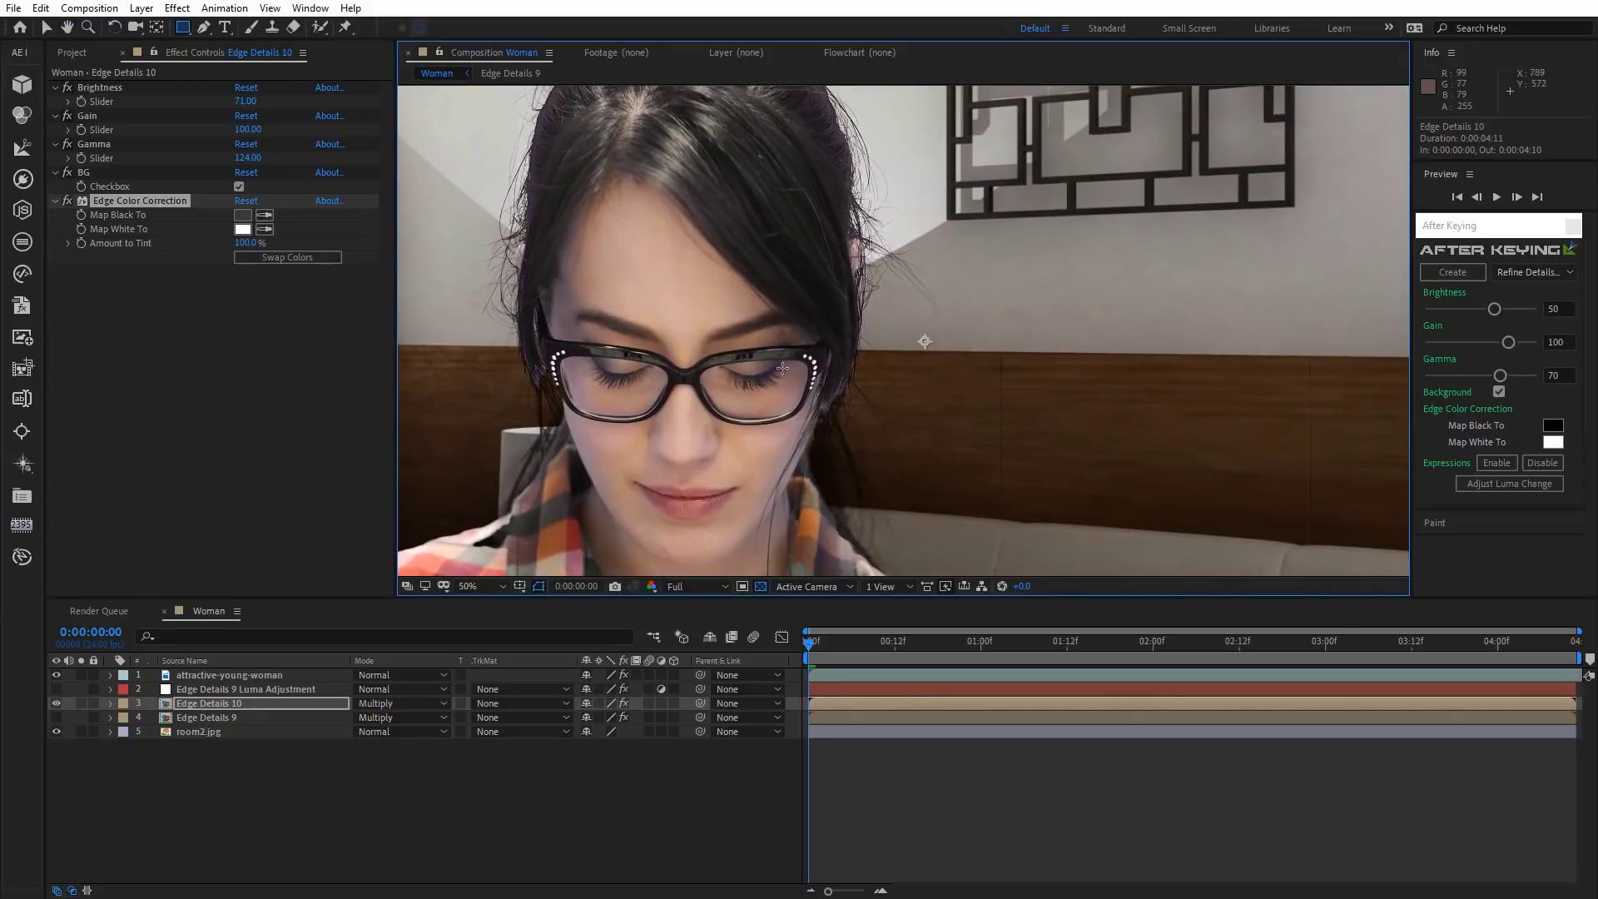
{"action": "left_click_drag", "start_coordinate": [748, 347], "coordinate": [712, 344]}
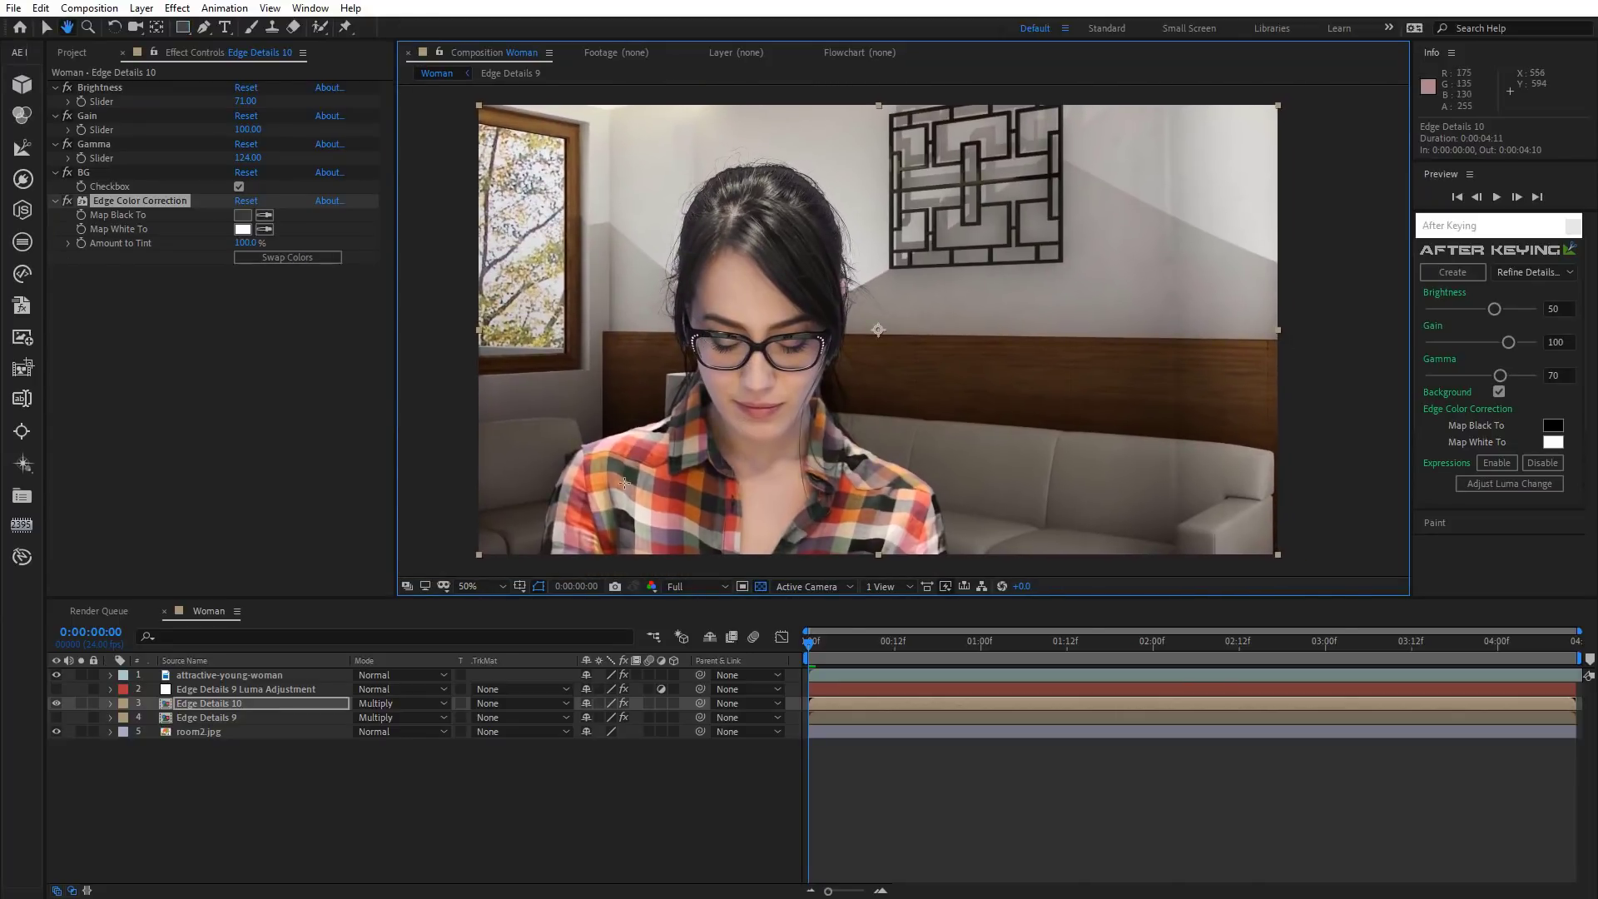
Show the luma adjustment layer and copy Edge Details 9's Mask 1 onto Edge Details 10, with both masks set to Add.
{"action": "left_click", "coordinate": [56, 689]}
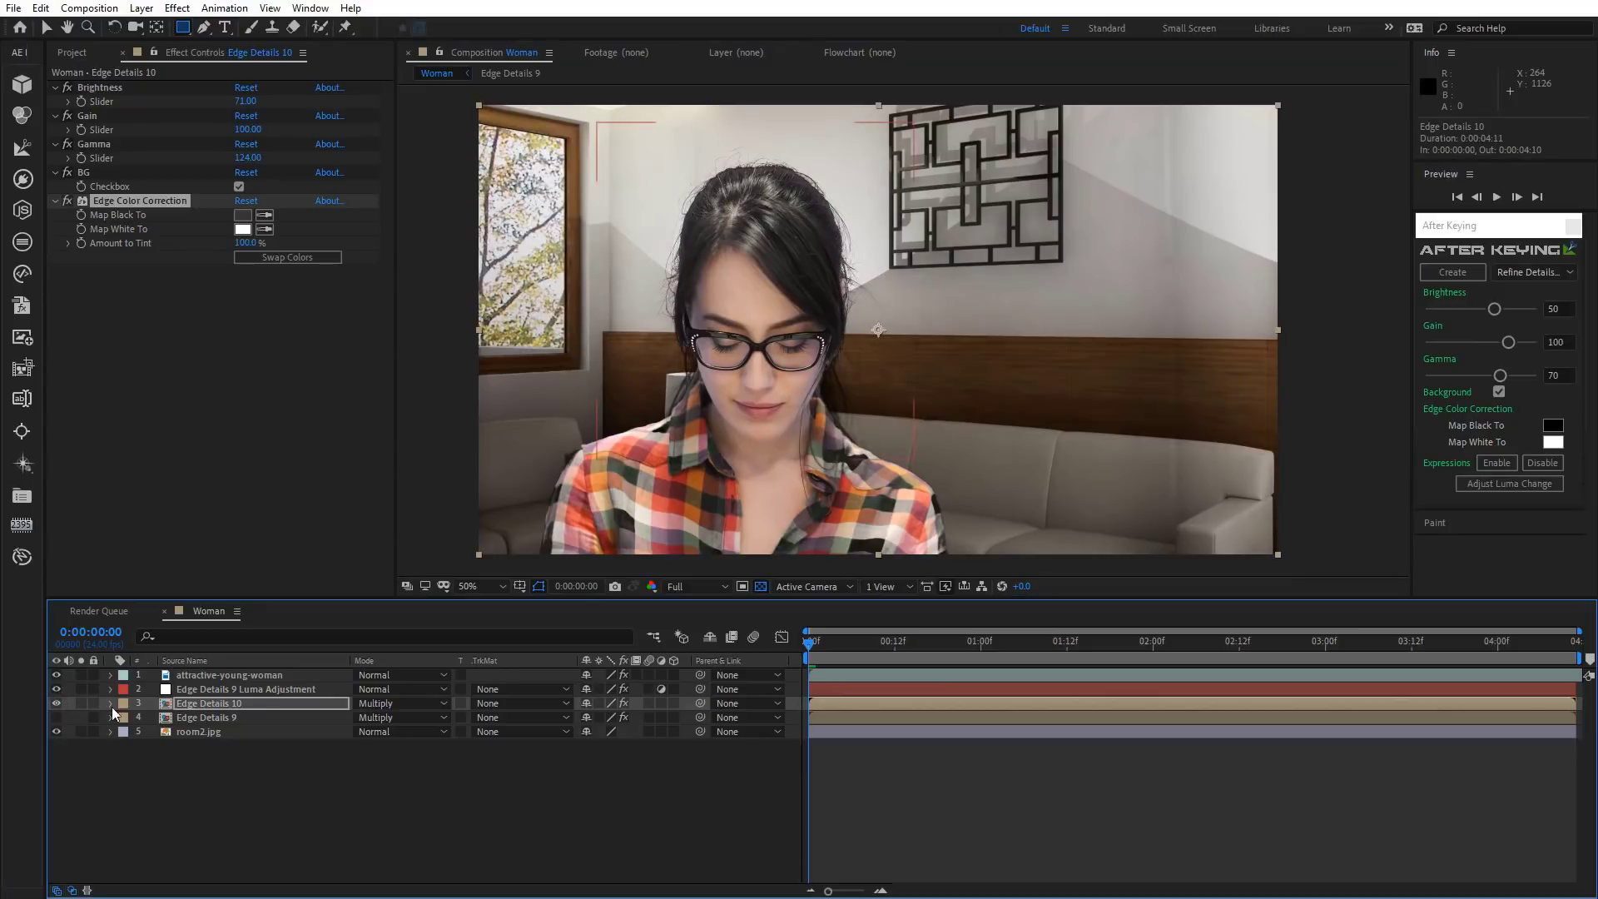
{"action": "left_click", "coordinate": [216, 718]}
{"action": "key", "text": "m"}
{"action": "left_click", "coordinate": [193, 745]}
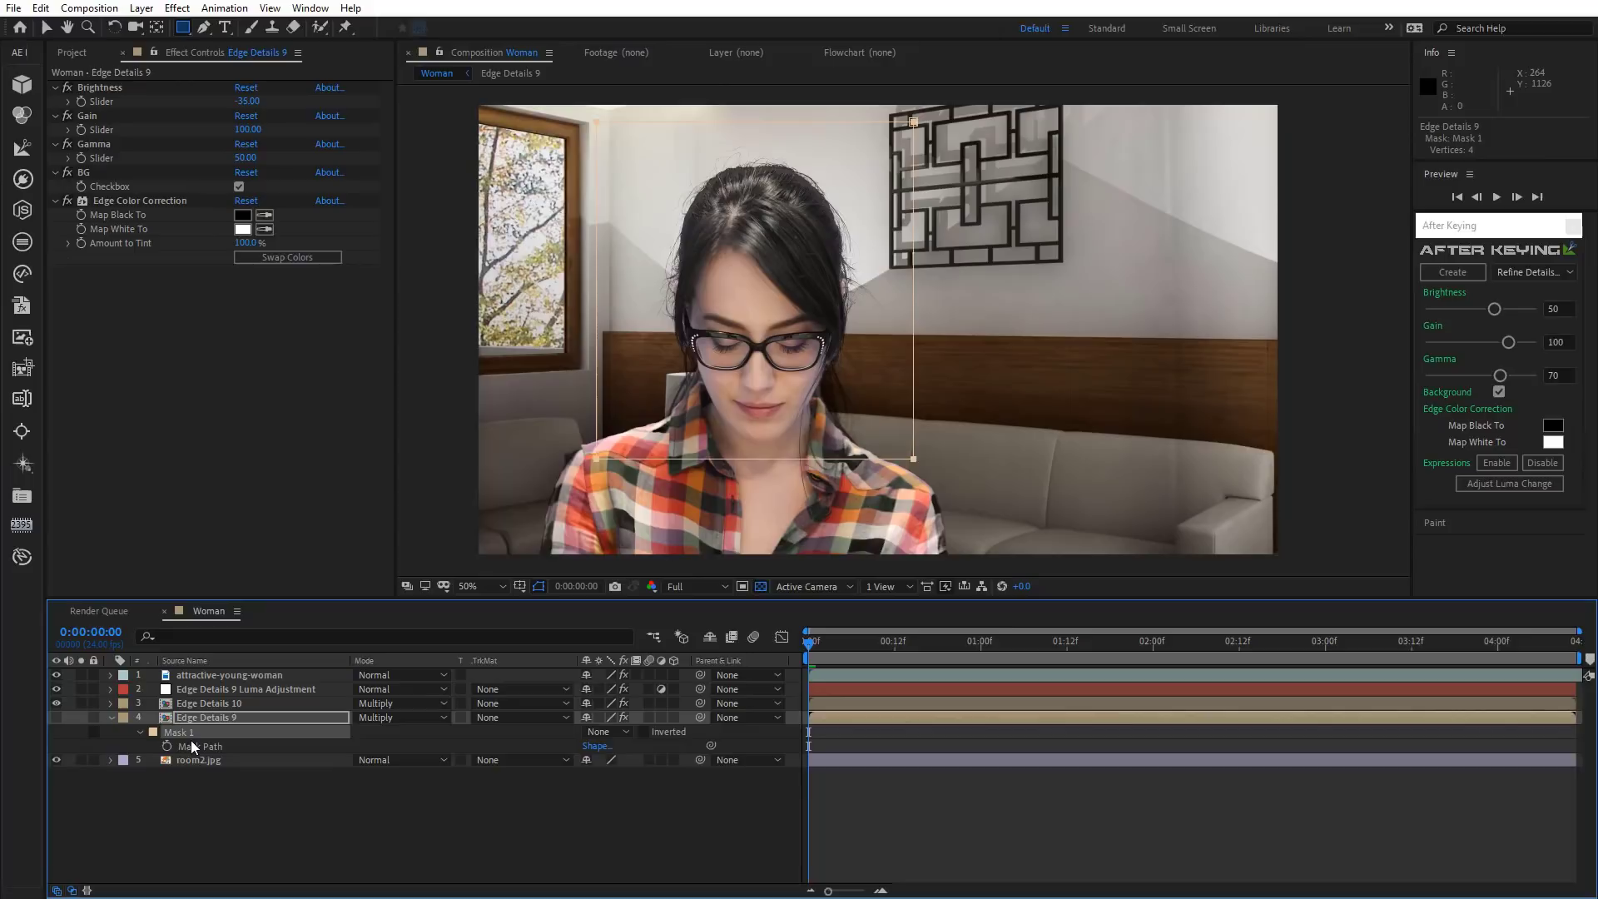
{"action": "left_click", "coordinate": [206, 706]}
{"action": "key", "text": "ctrl+v"}
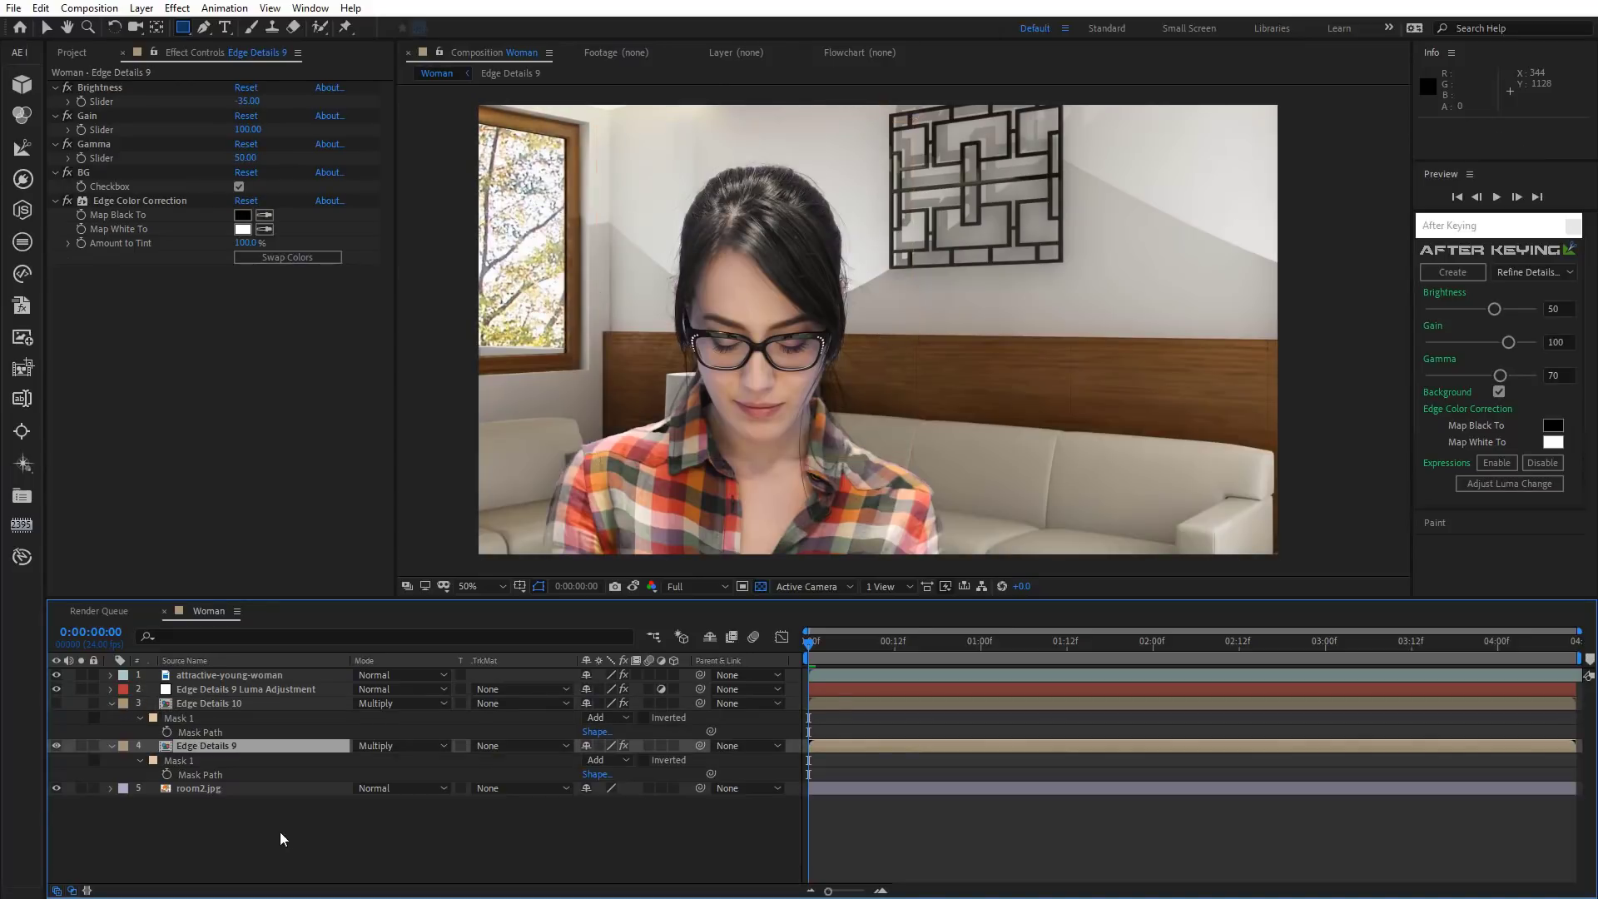
{"action": "left_click", "coordinate": [280, 839]}
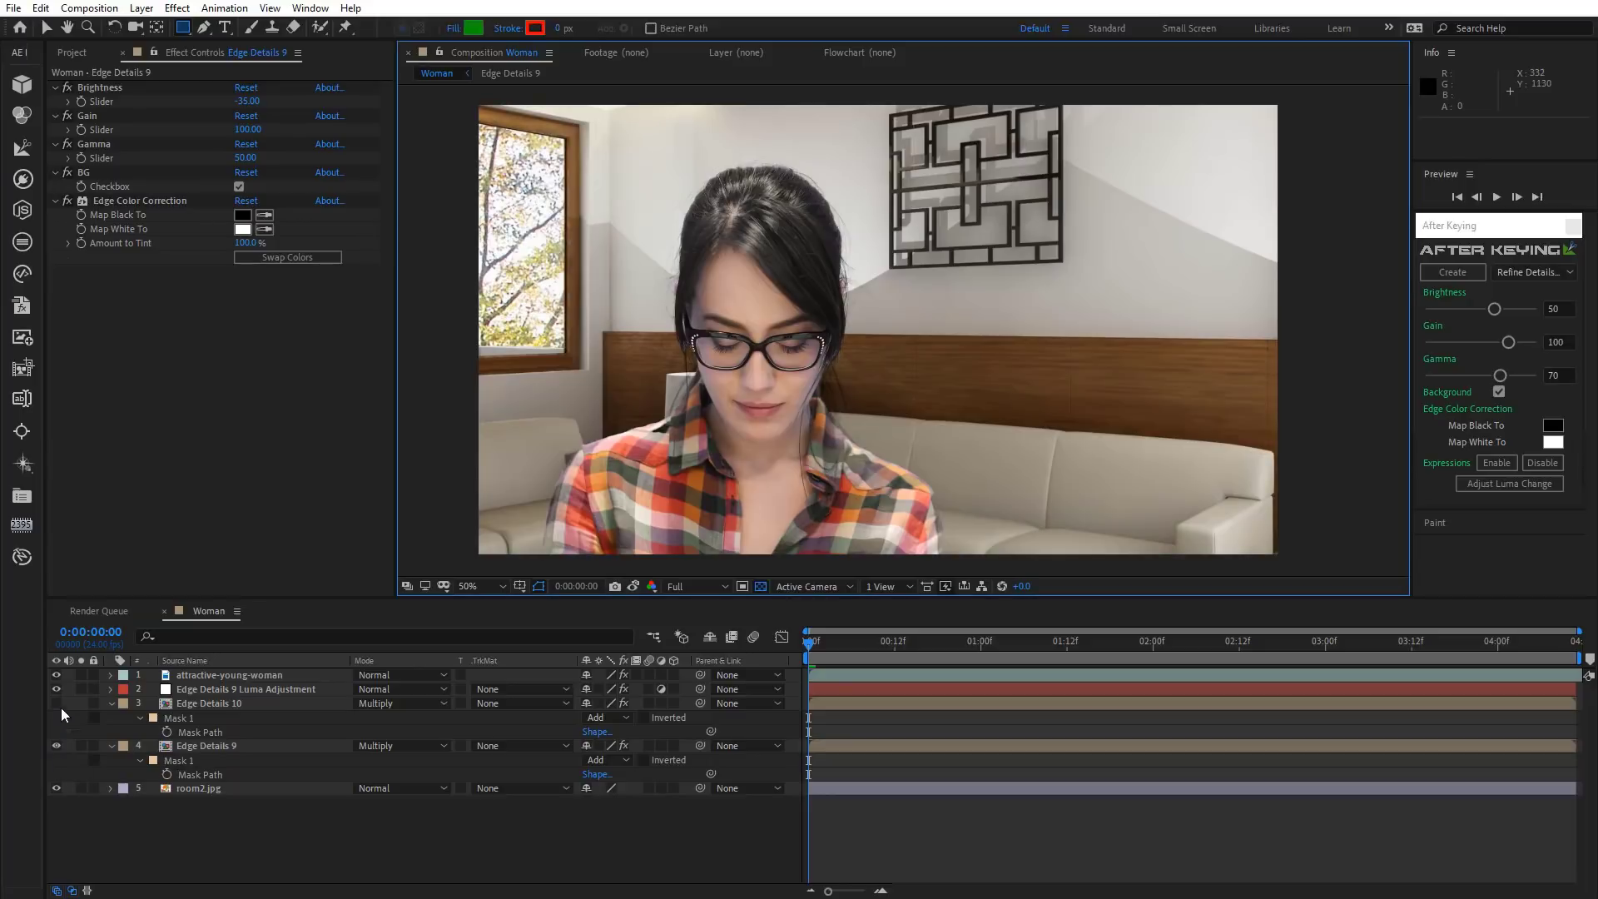
Compare Edge Details 9 and Edge Details 10 by switching their visibility and toggling the snapshot close up on the woman's hair.
{"action": "left_click", "coordinate": [56, 745]}
{"action": "left_click", "coordinate": [56, 704]}
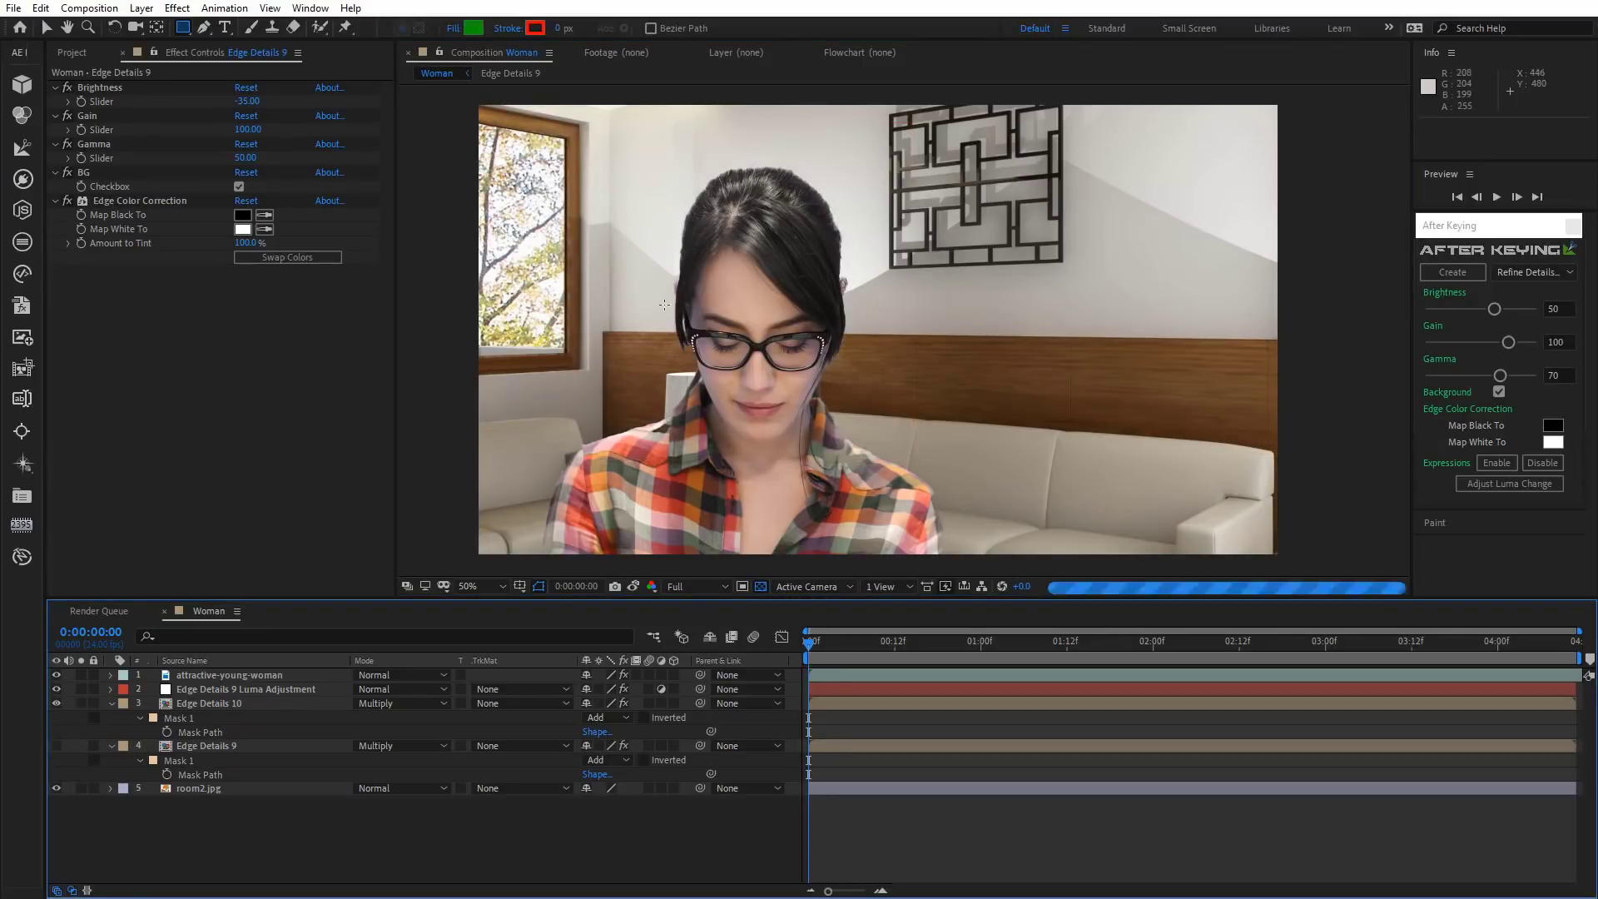
{"action": "scroll", "coordinate": [670, 315], "scroll_direction": "up", "scroll_amount": 1}
{"action": "left_click_drag", "start_coordinate": [712, 408], "coordinate": [819, 549]}
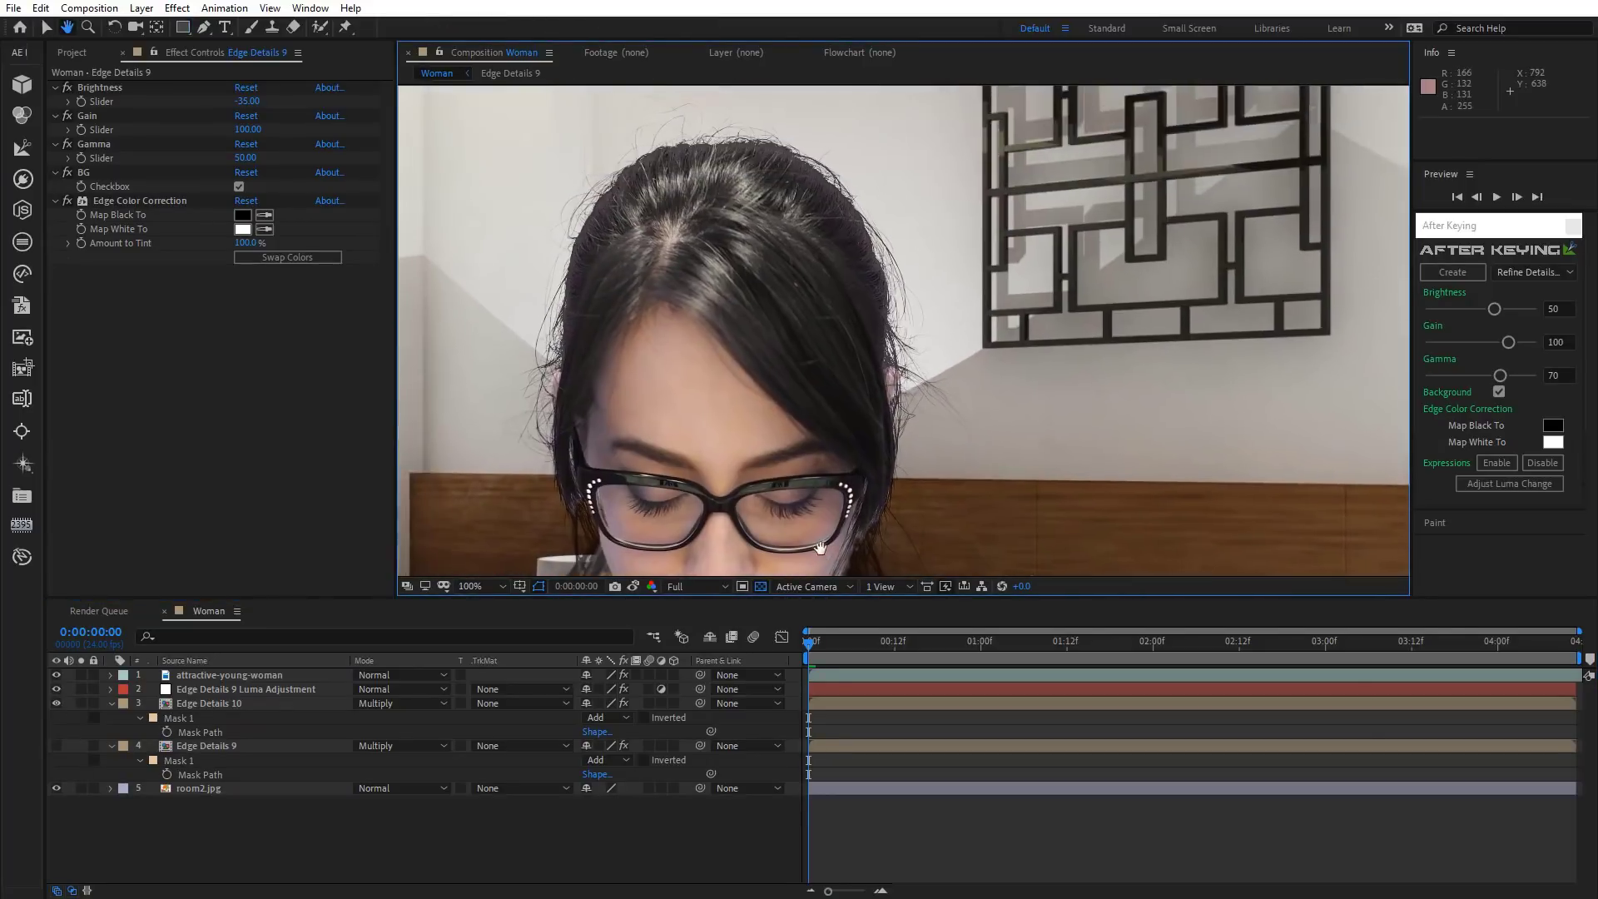
{"action": "left_click", "coordinate": [633, 587]}
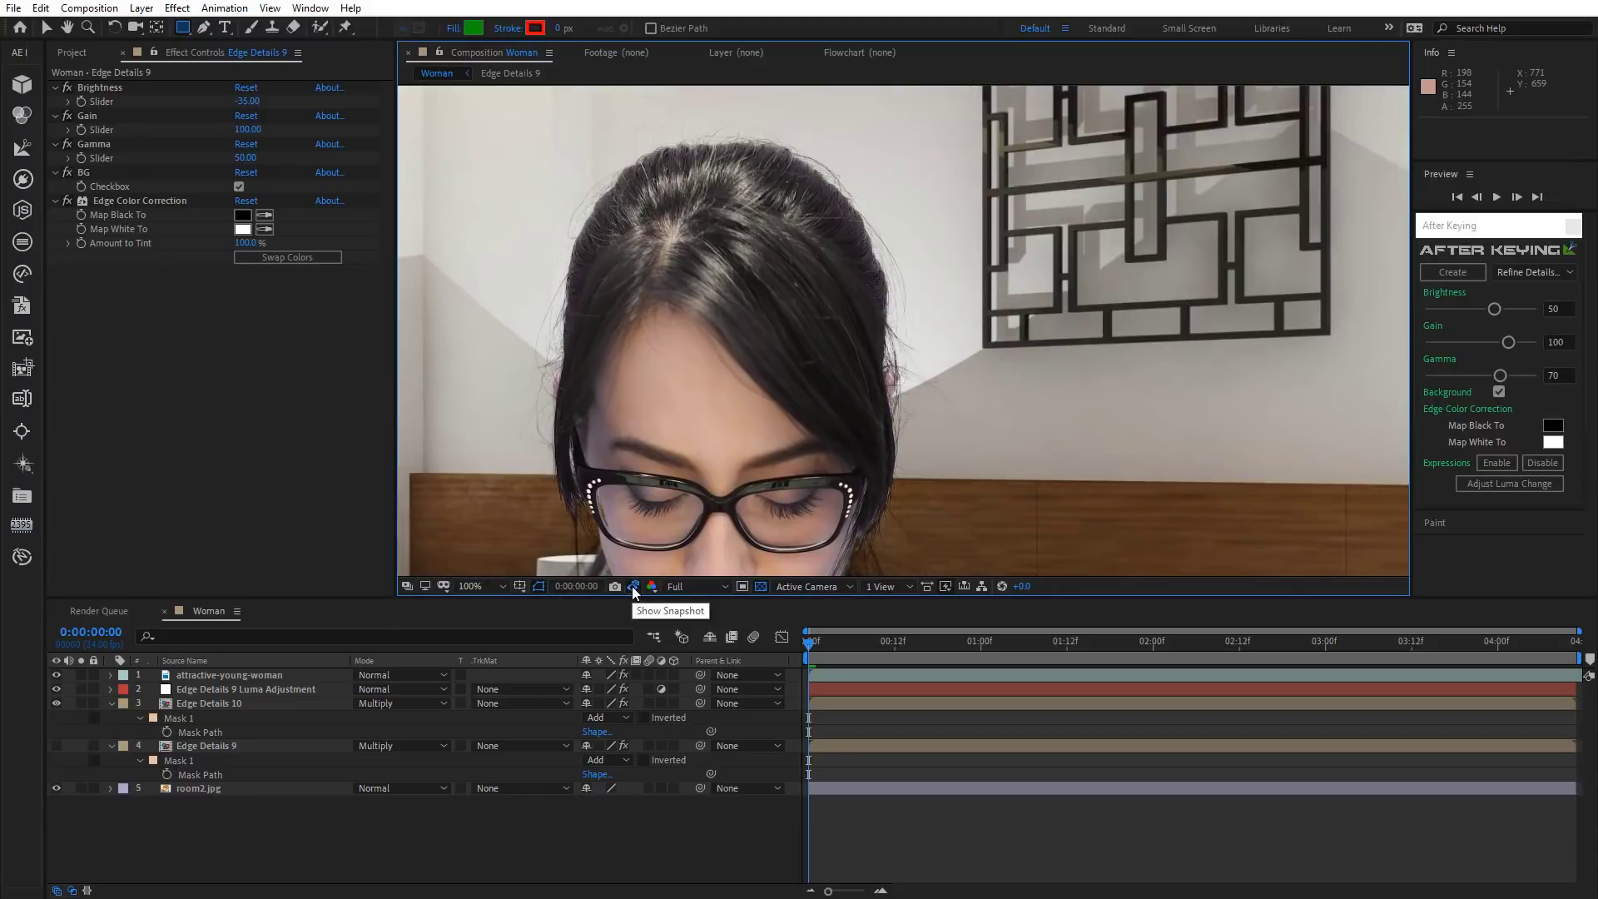
{"action": "left_click", "coordinate": [633, 588]}
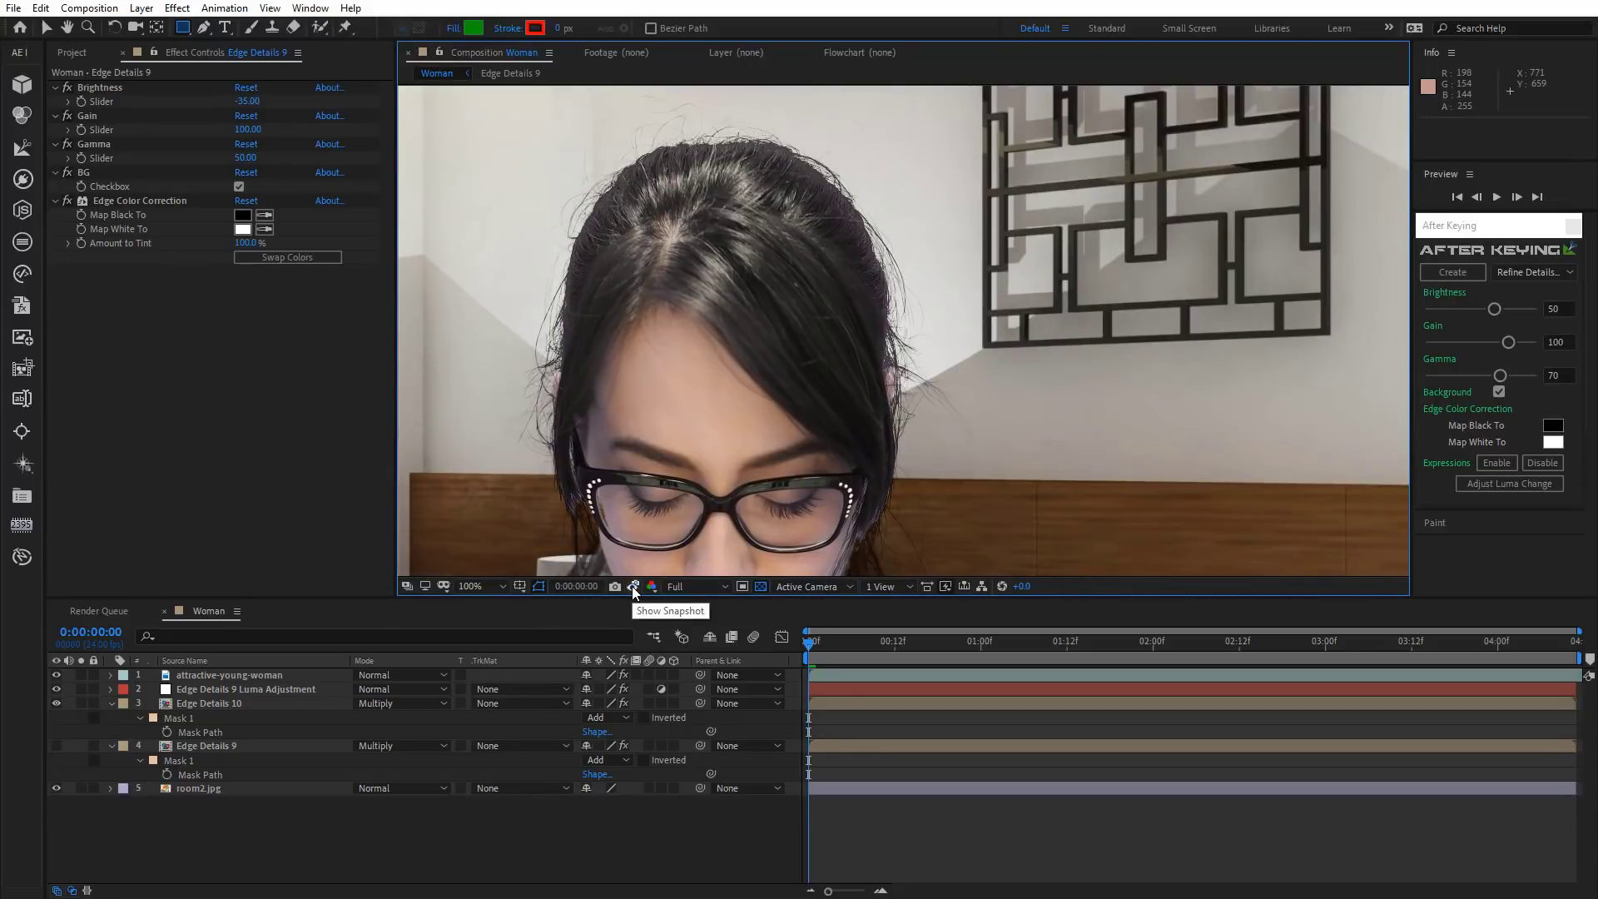
{"action": "left_click", "coordinate": [633, 588]}
{"action": "left_click", "coordinate": [633, 587]}
{"action": "left_click", "coordinate": [632, 585]}
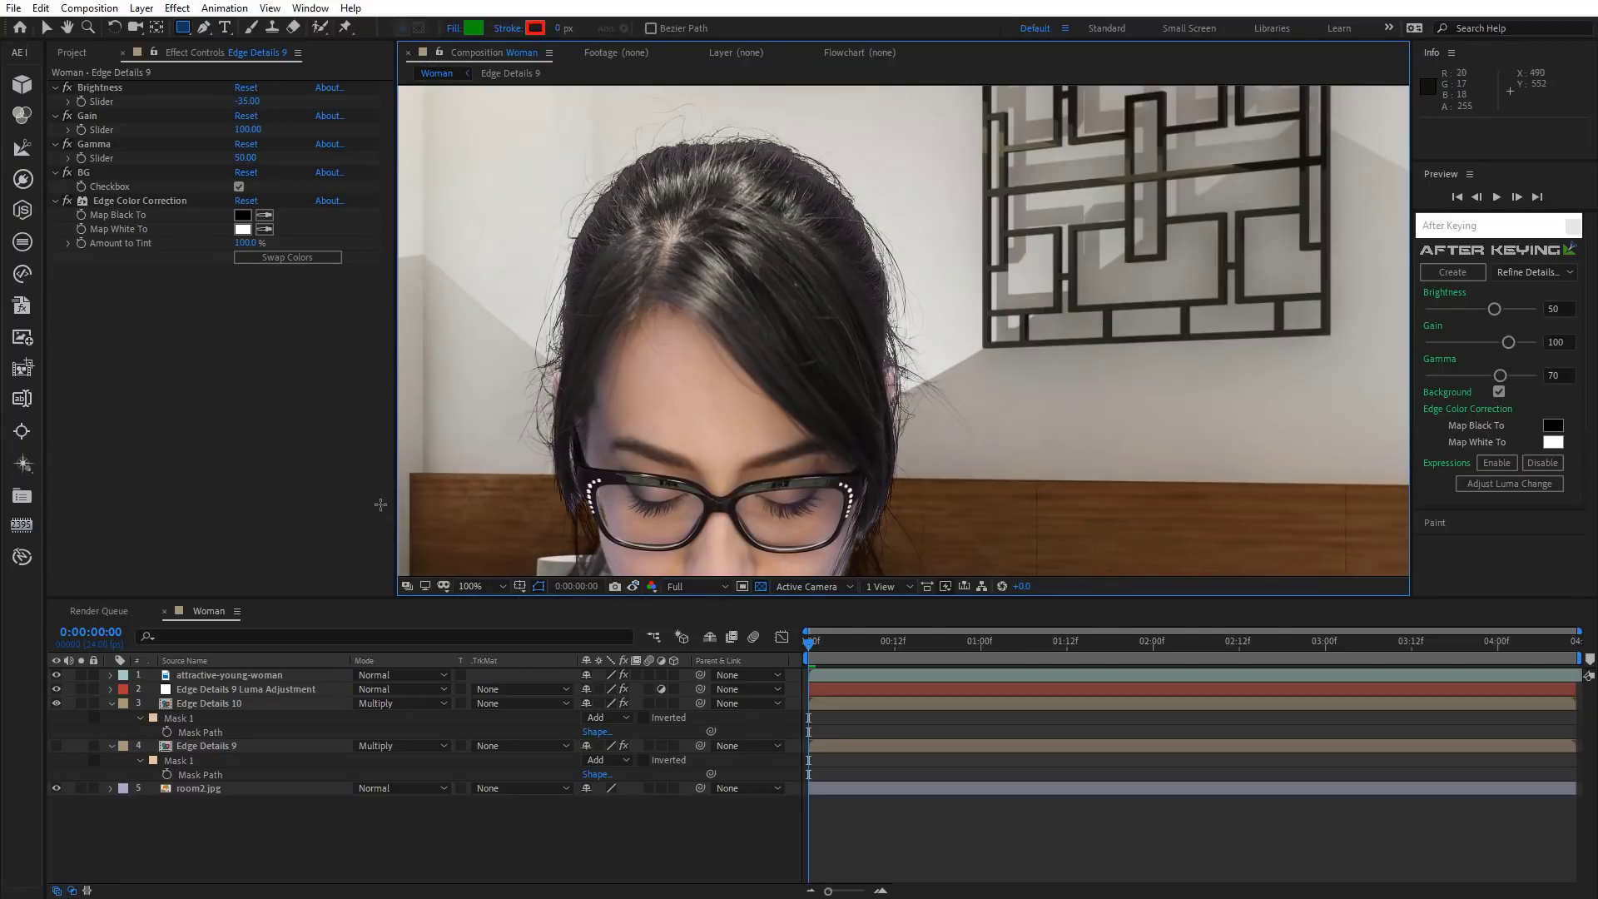
{"action": "left_click", "coordinate": [112, 703]}
{"action": "left_click", "coordinate": [112, 717]}
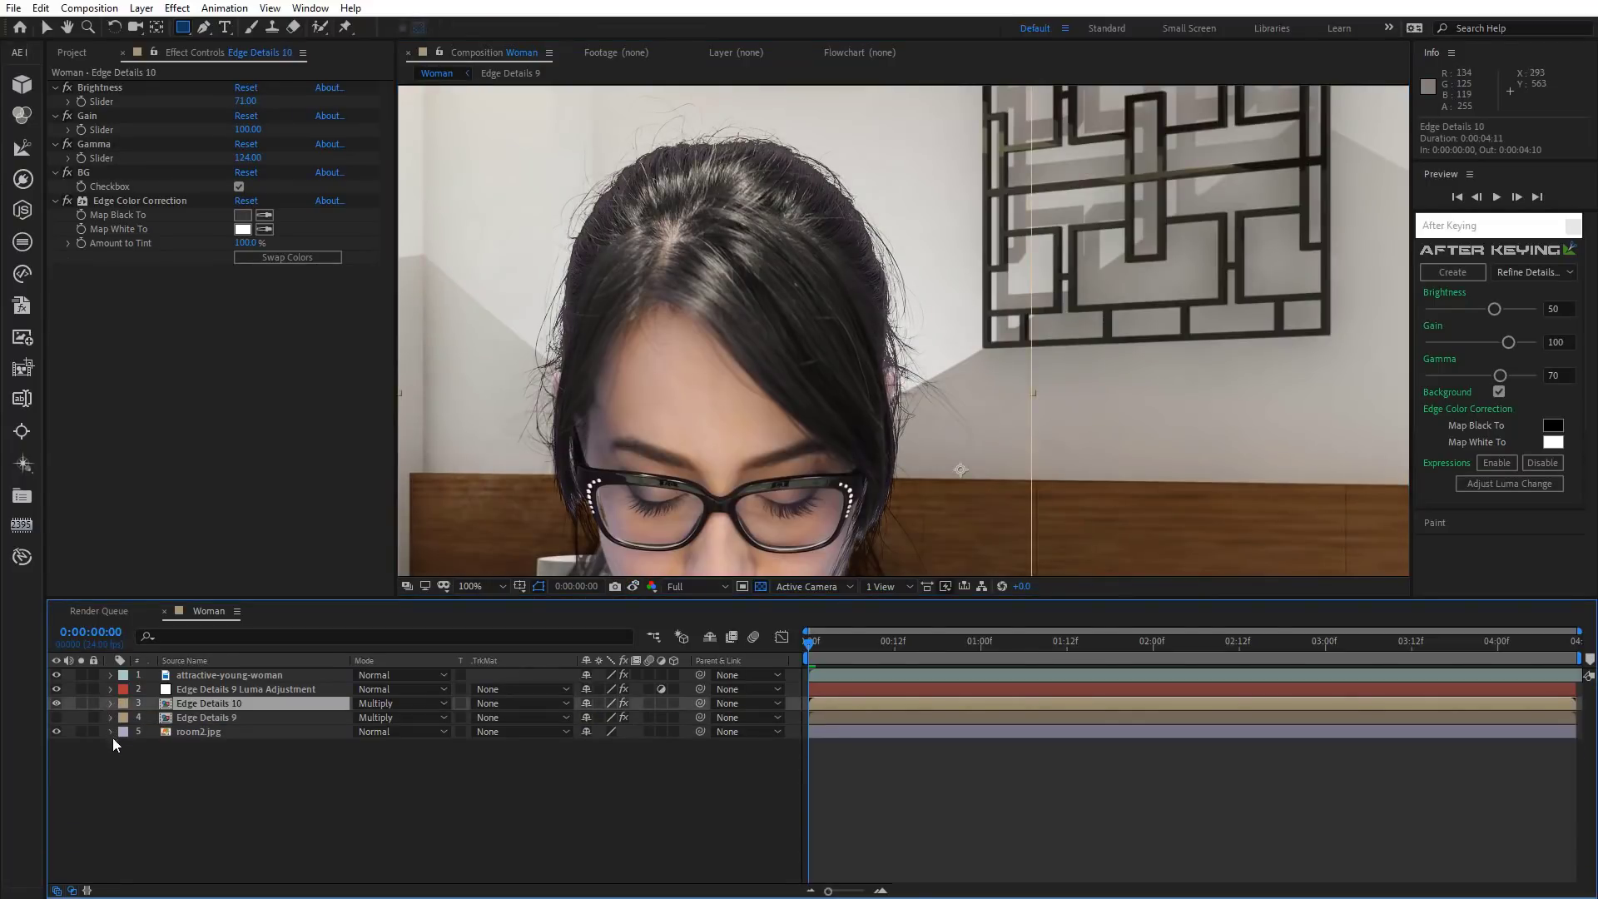
{"action": "left_click", "coordinate": [112, 737]}
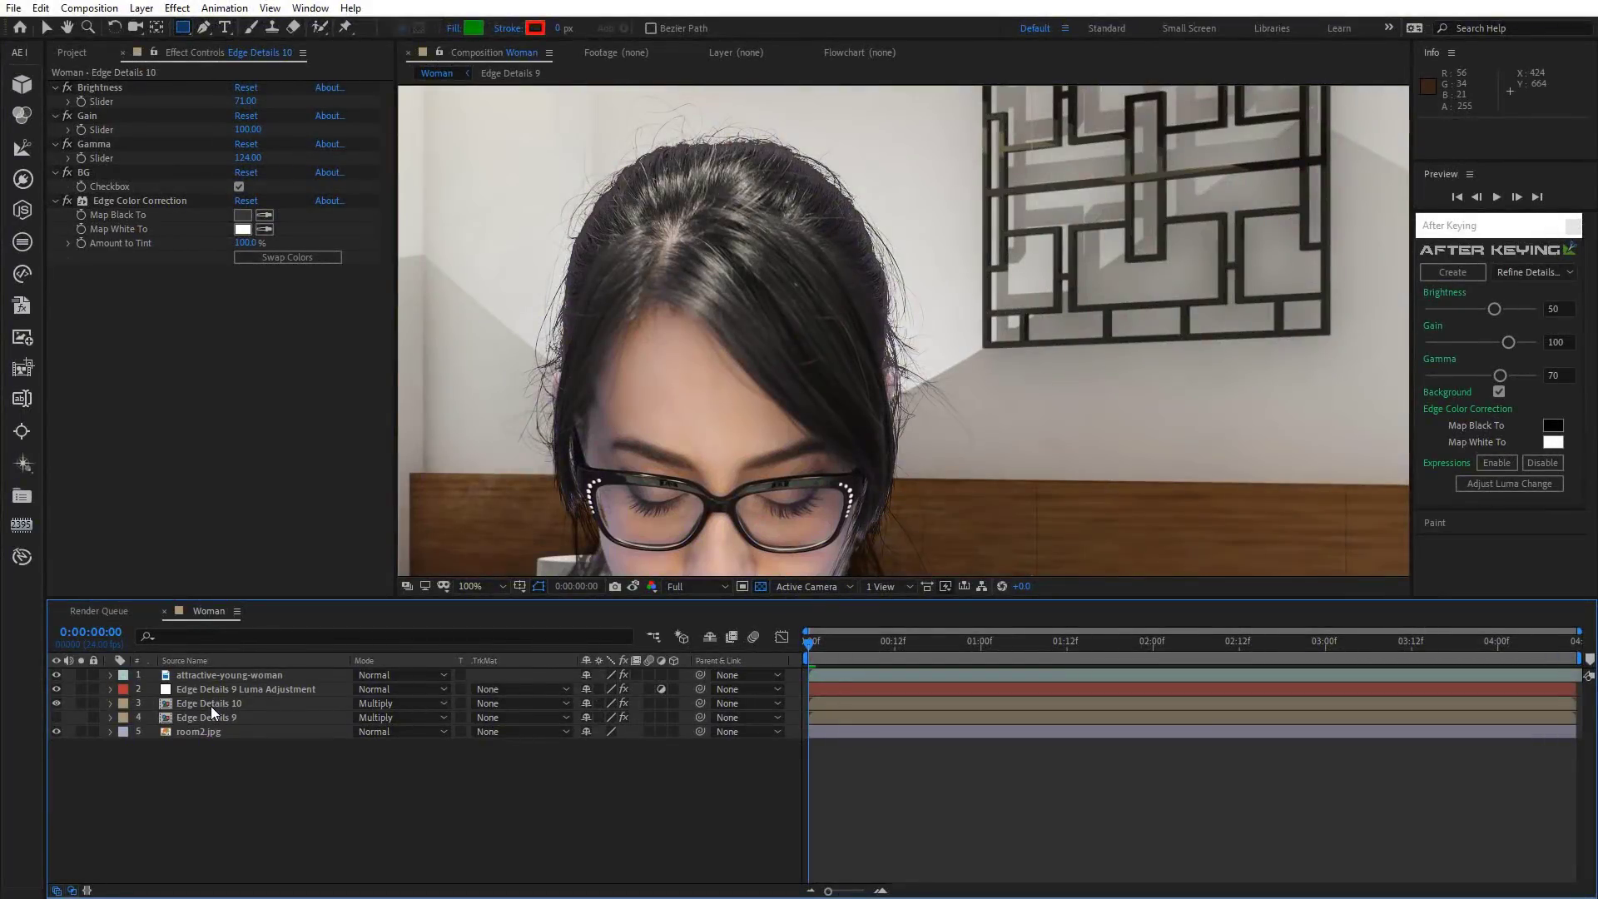
Disable the After Keying expressions on the Edge Details 10 layer.
{"action": "left_click", "coordinate": [211, 706]}
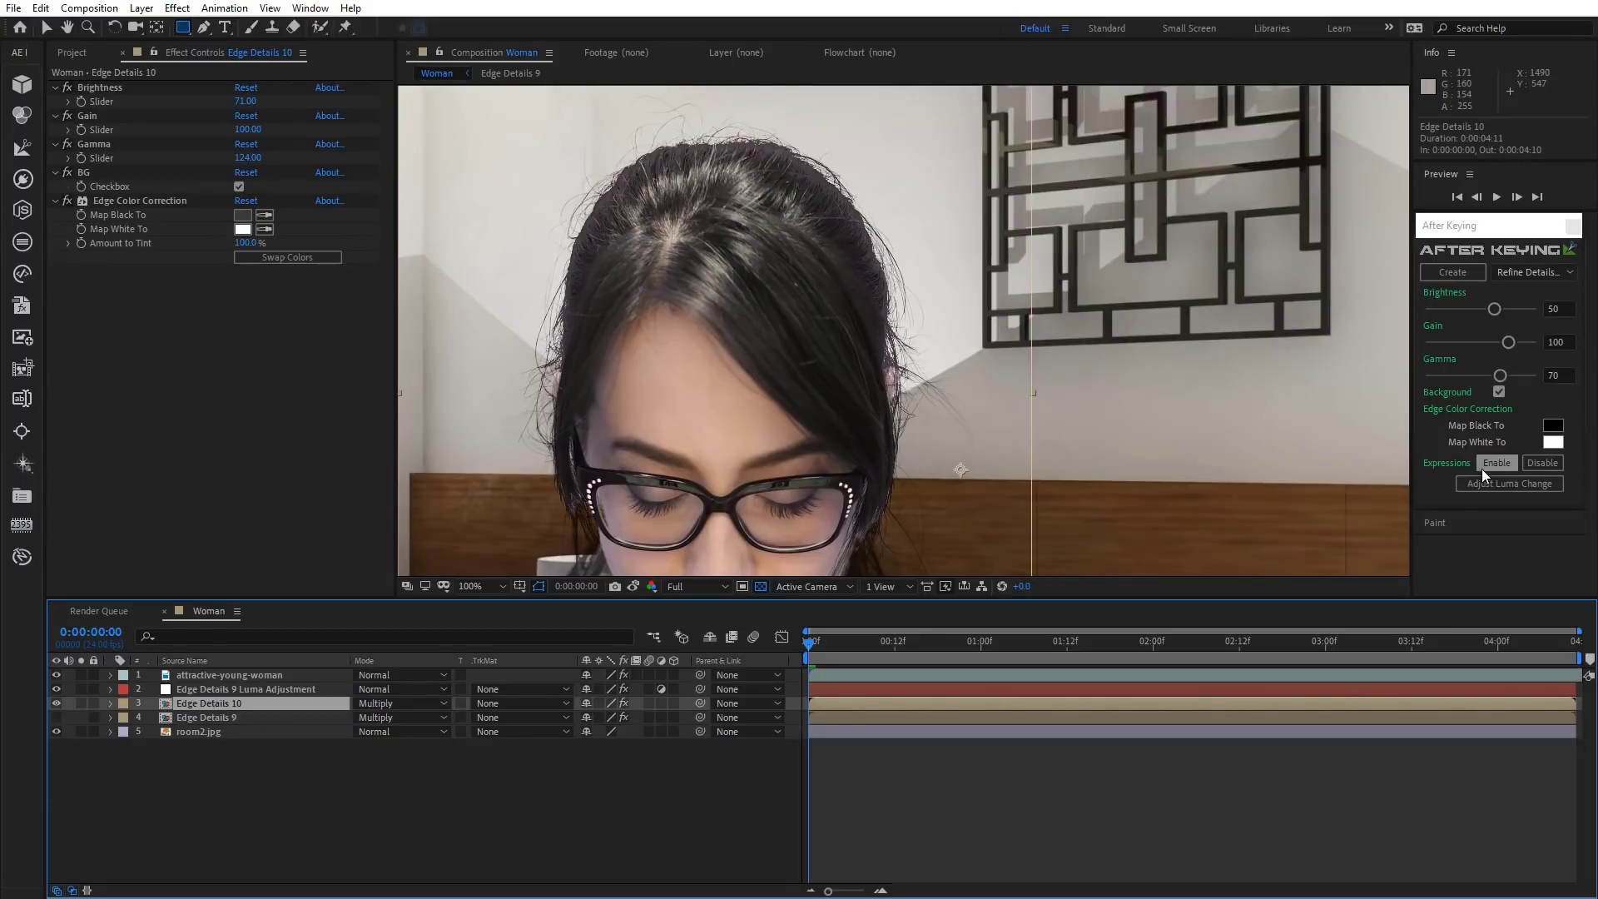
{"action": "left_click", "coordinate": [1533, 462]}
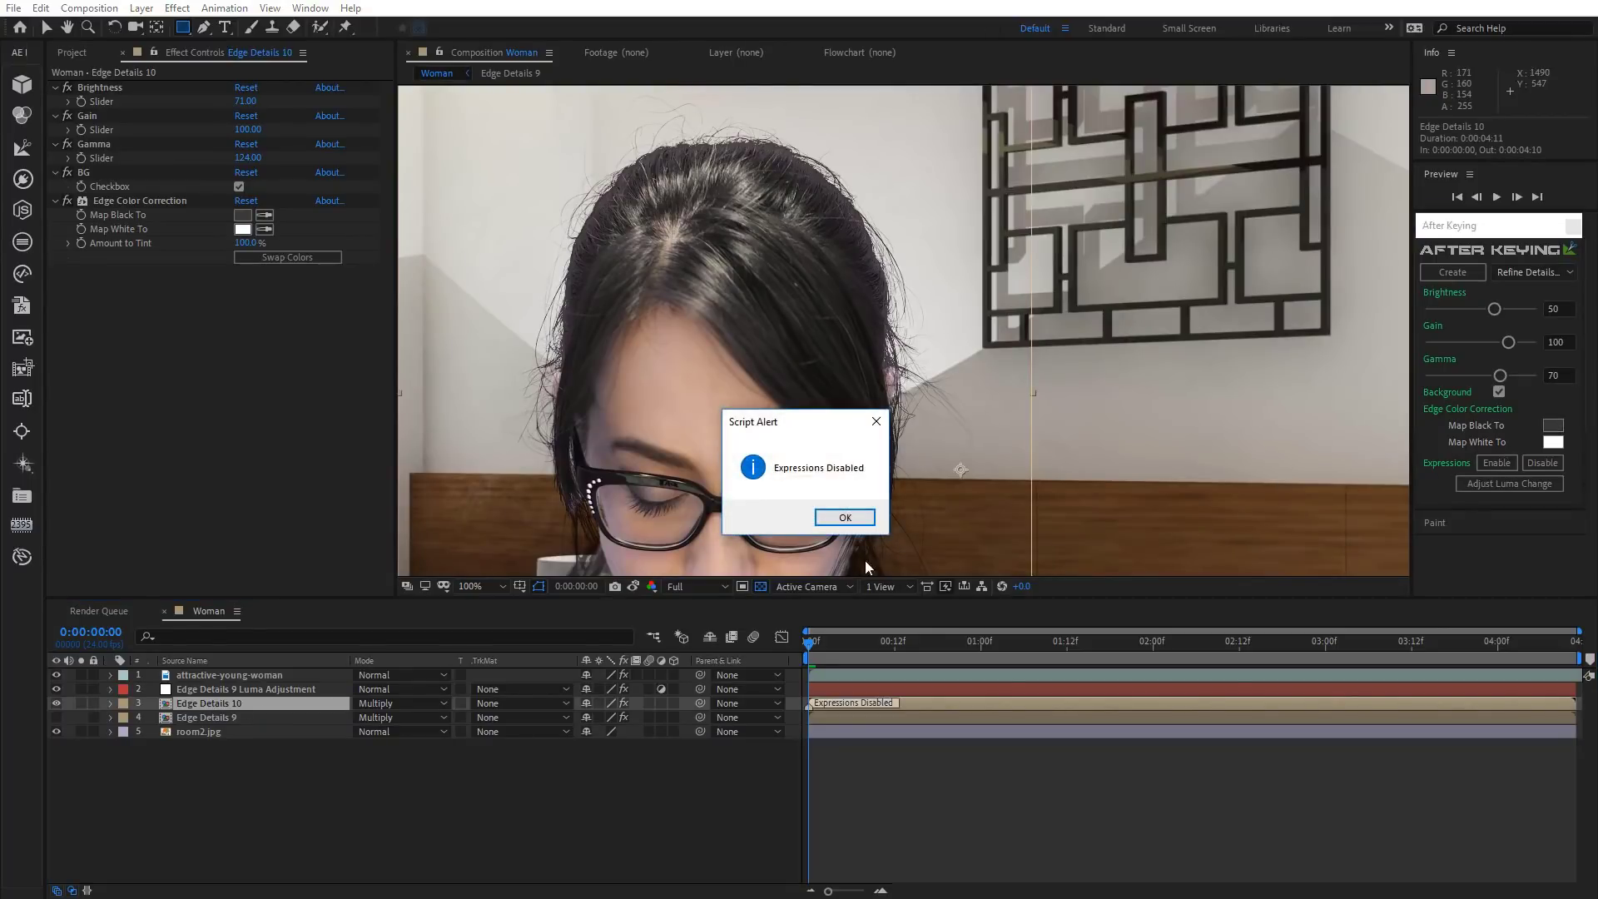
{"action": "left_click", "coordinate": [843, 520]}
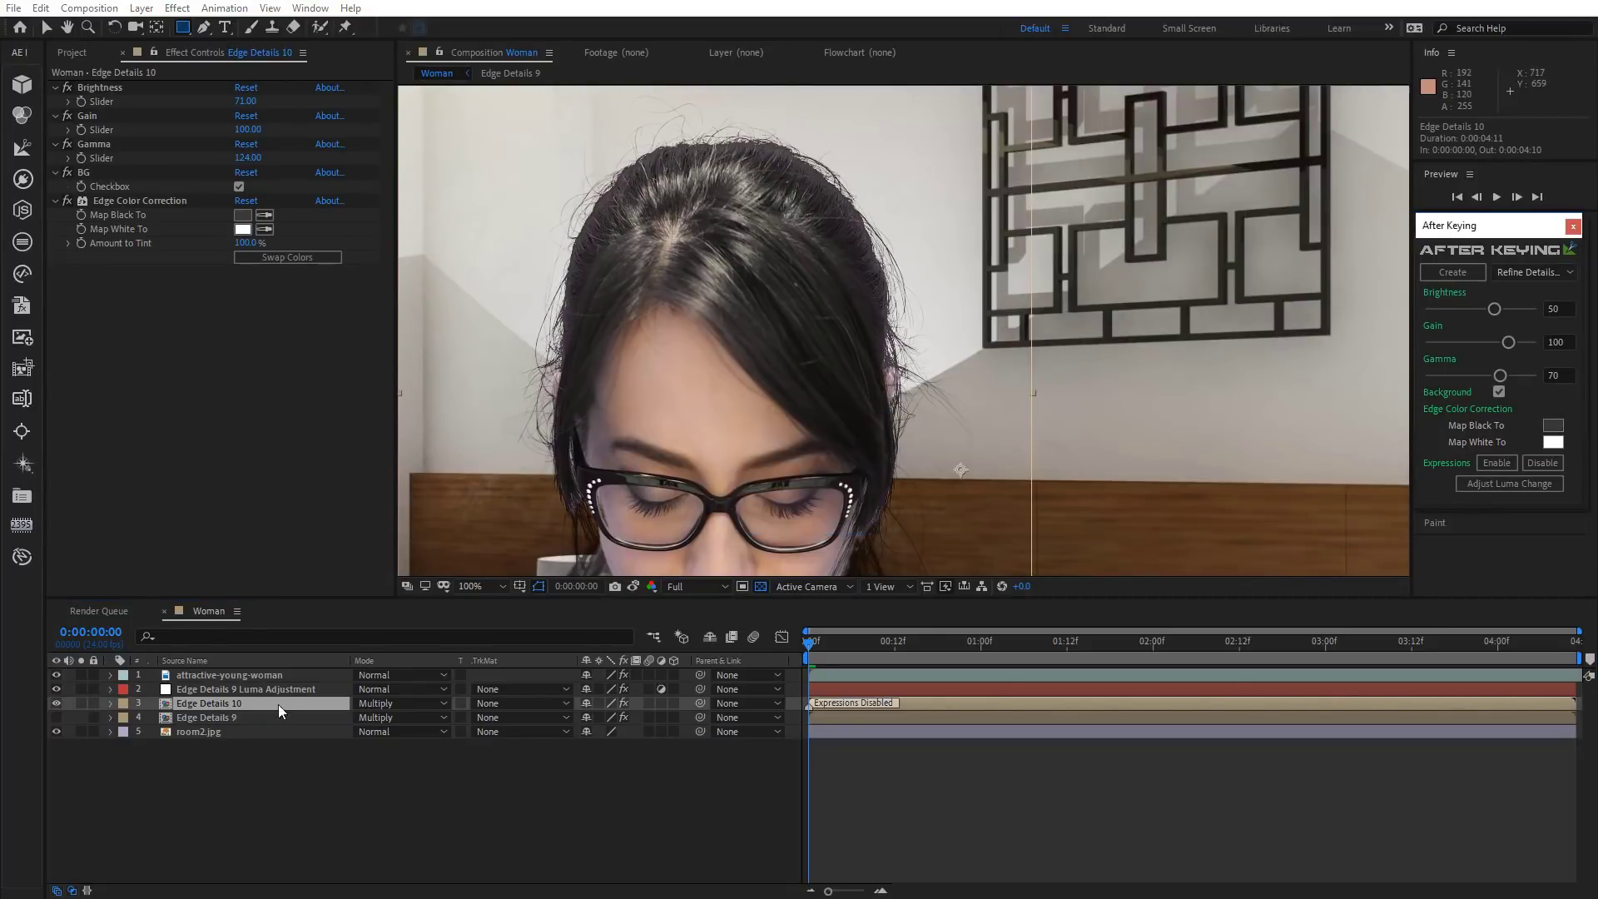
Examine the expressions on the Adjustment layer inside the Edge Details 10 composition and return to the Woman composition.
{"action": "double_click", "coordinate": [213, 703]}
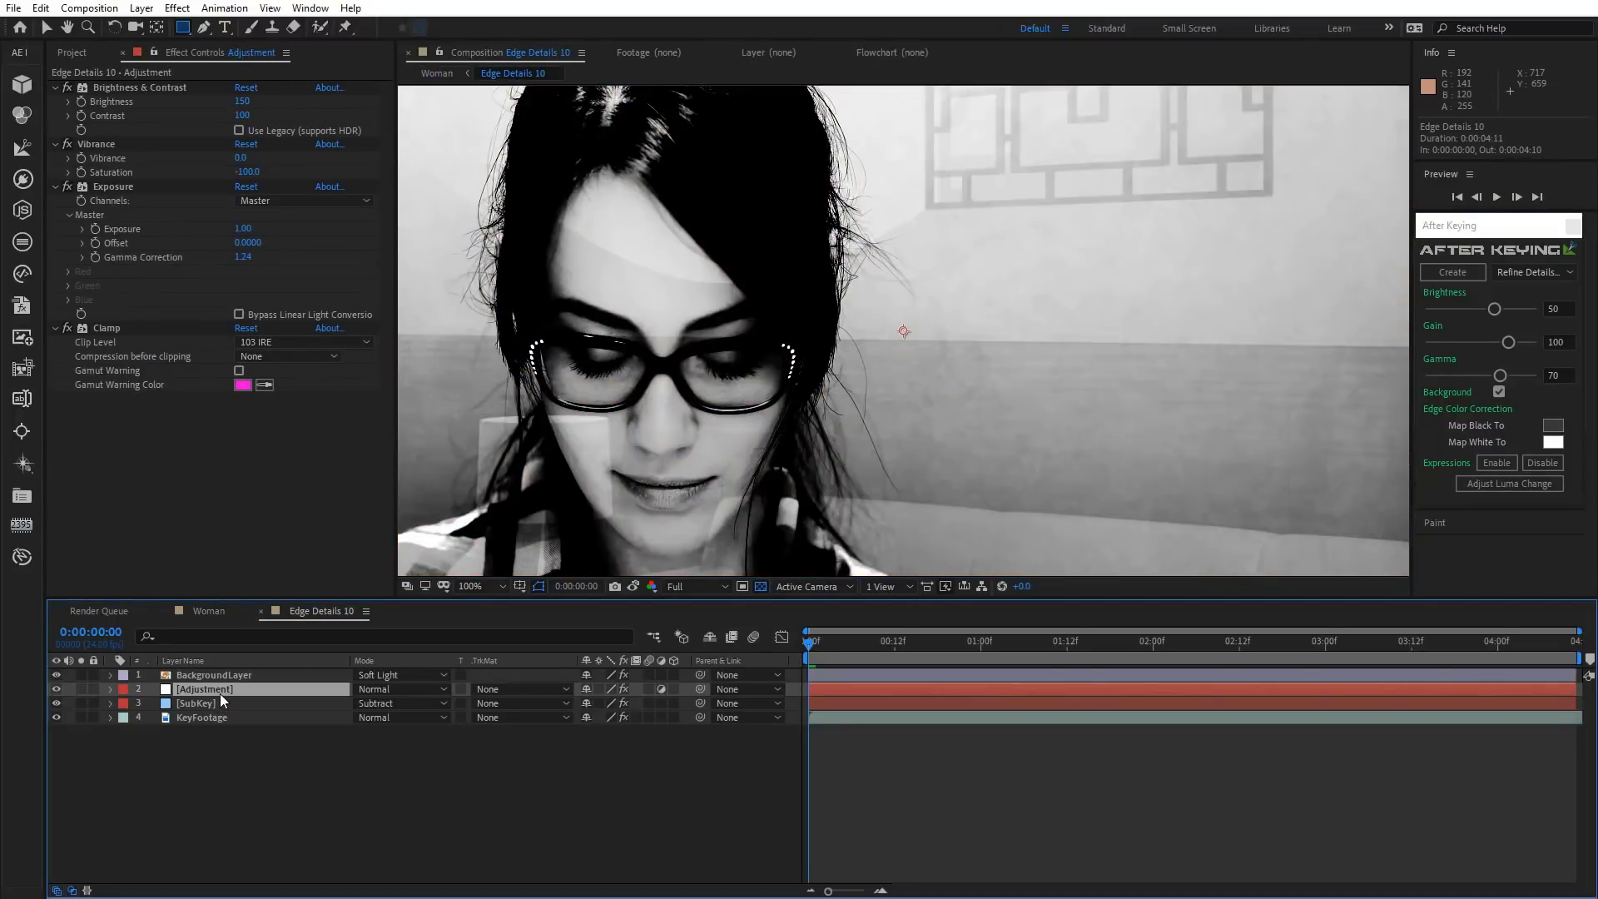
{"action": "key", "text": "e"}
{"action": "key", "text": "e"}
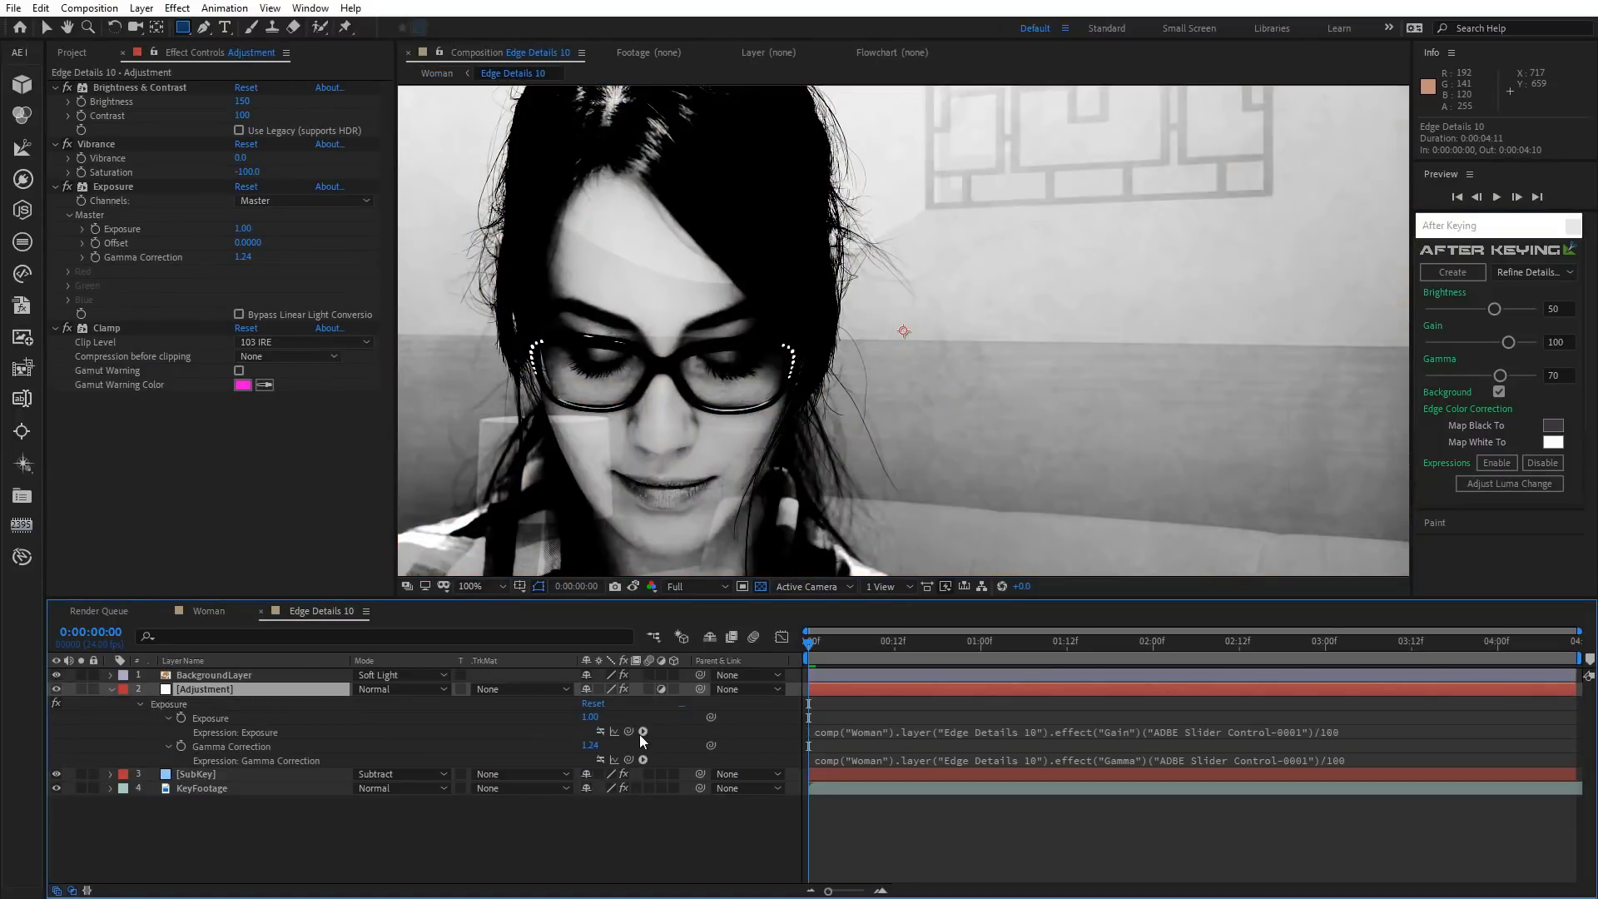
{"action": "left_click", "coordinate": [208, 611]}
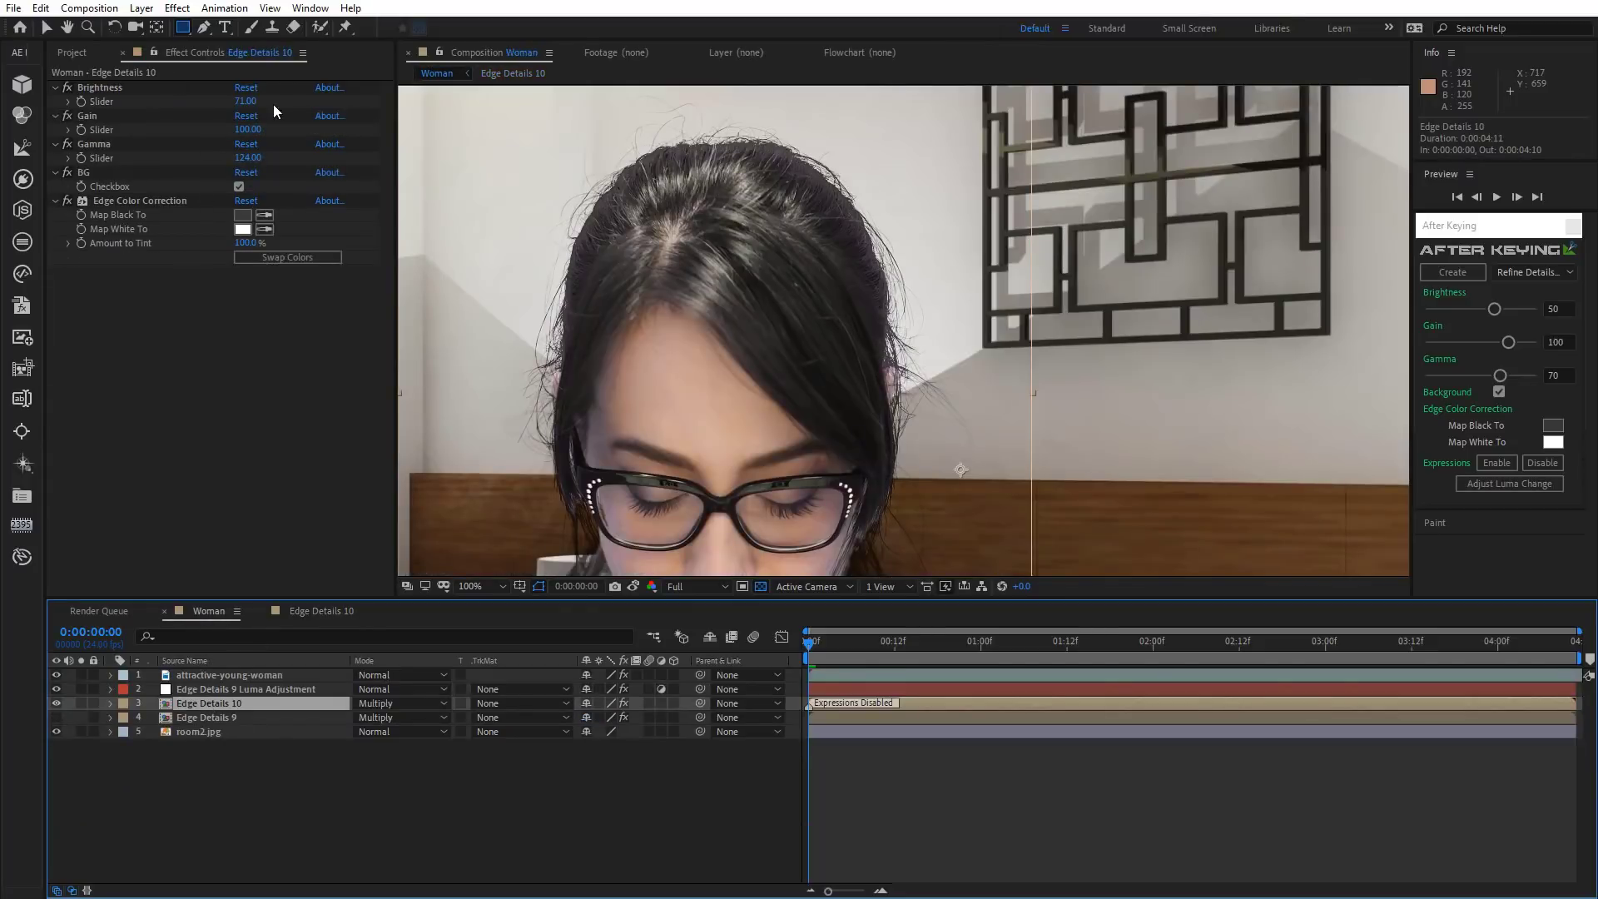
Try Brightness 245 and Gain 154 on Edge Details 10, undoing both changes.
{"action": "left_click_drag", "start_coordinate": [245, 102], "coordinate": [393, 114]}
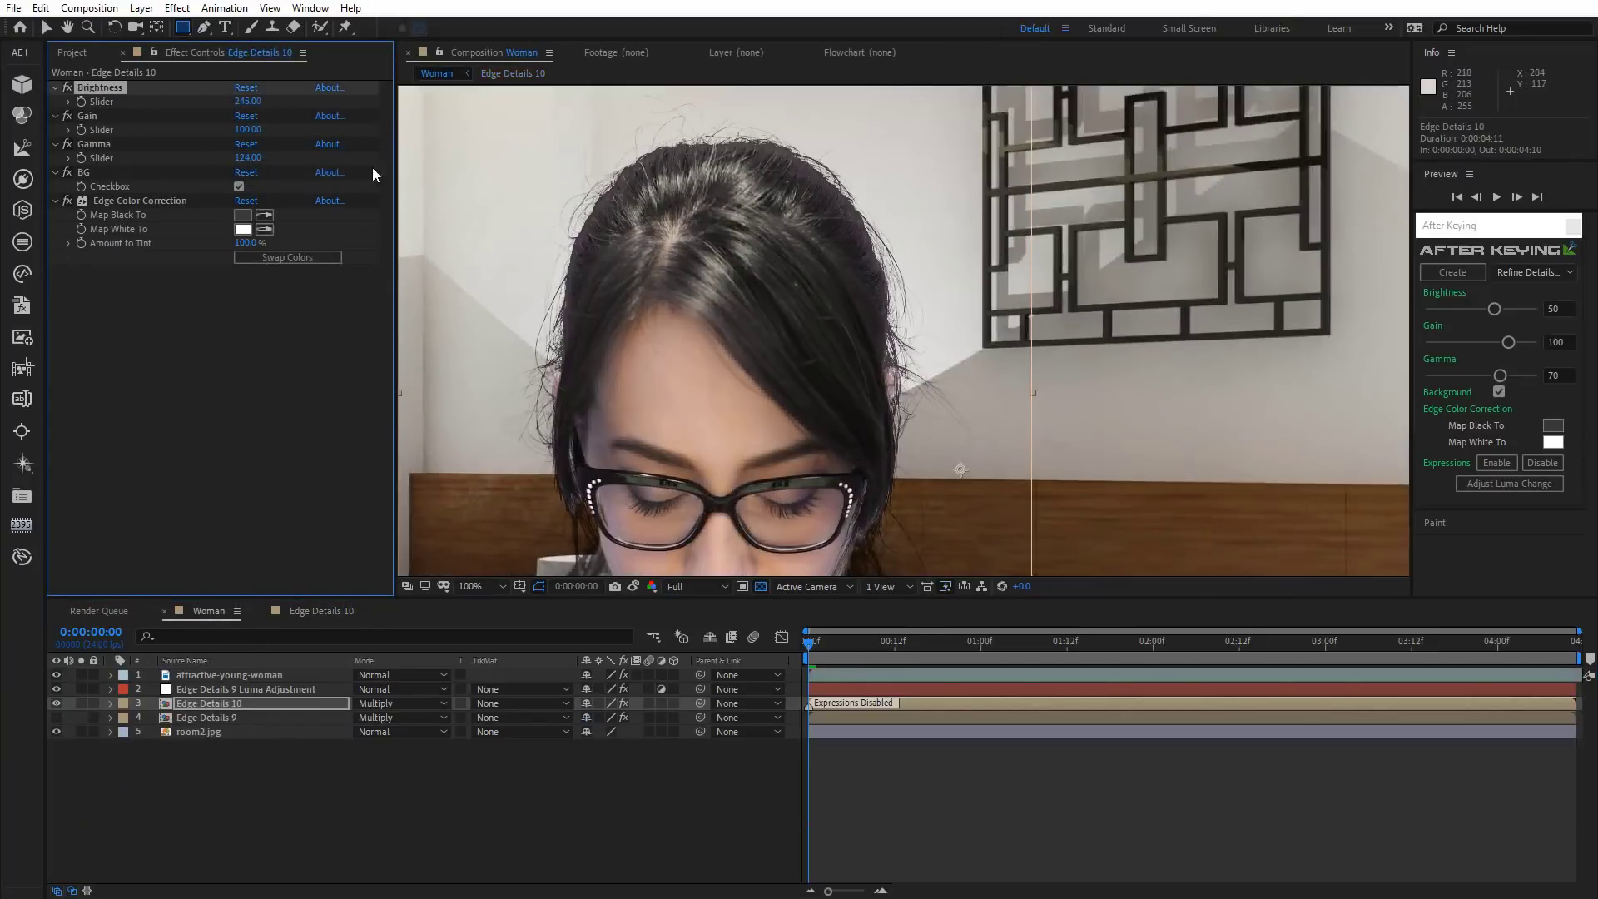
{"action": "key", "text": "ctrl+z"}
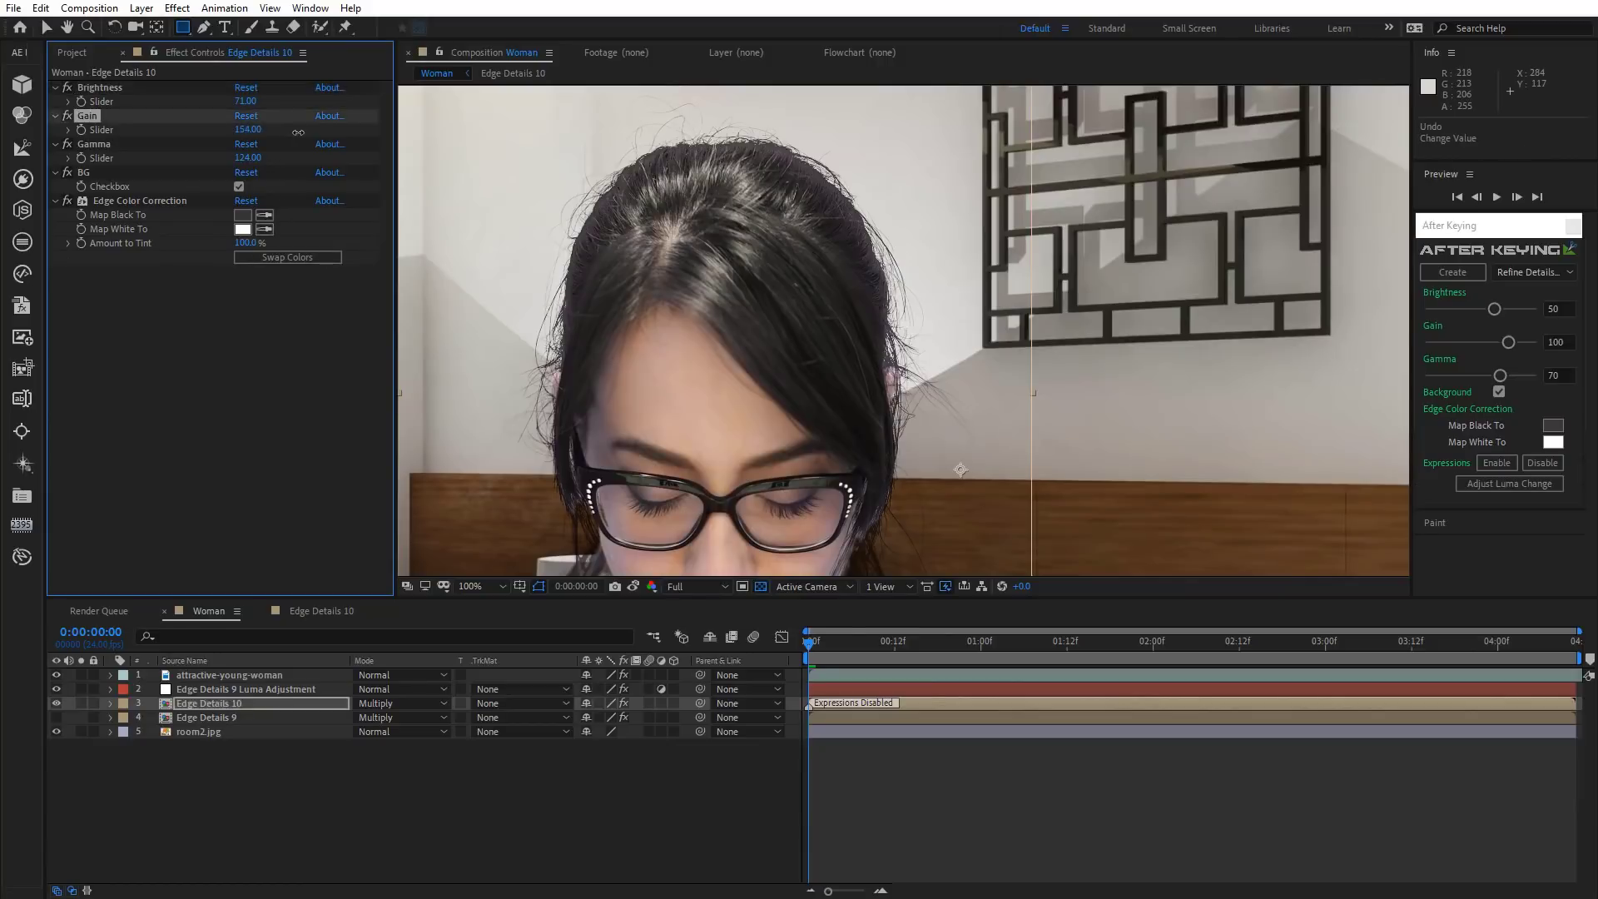
Re-enable the After Keying expressions on the Edge Details 10 layer.
{"action": "left_click", "coordinate": [209, 705]}
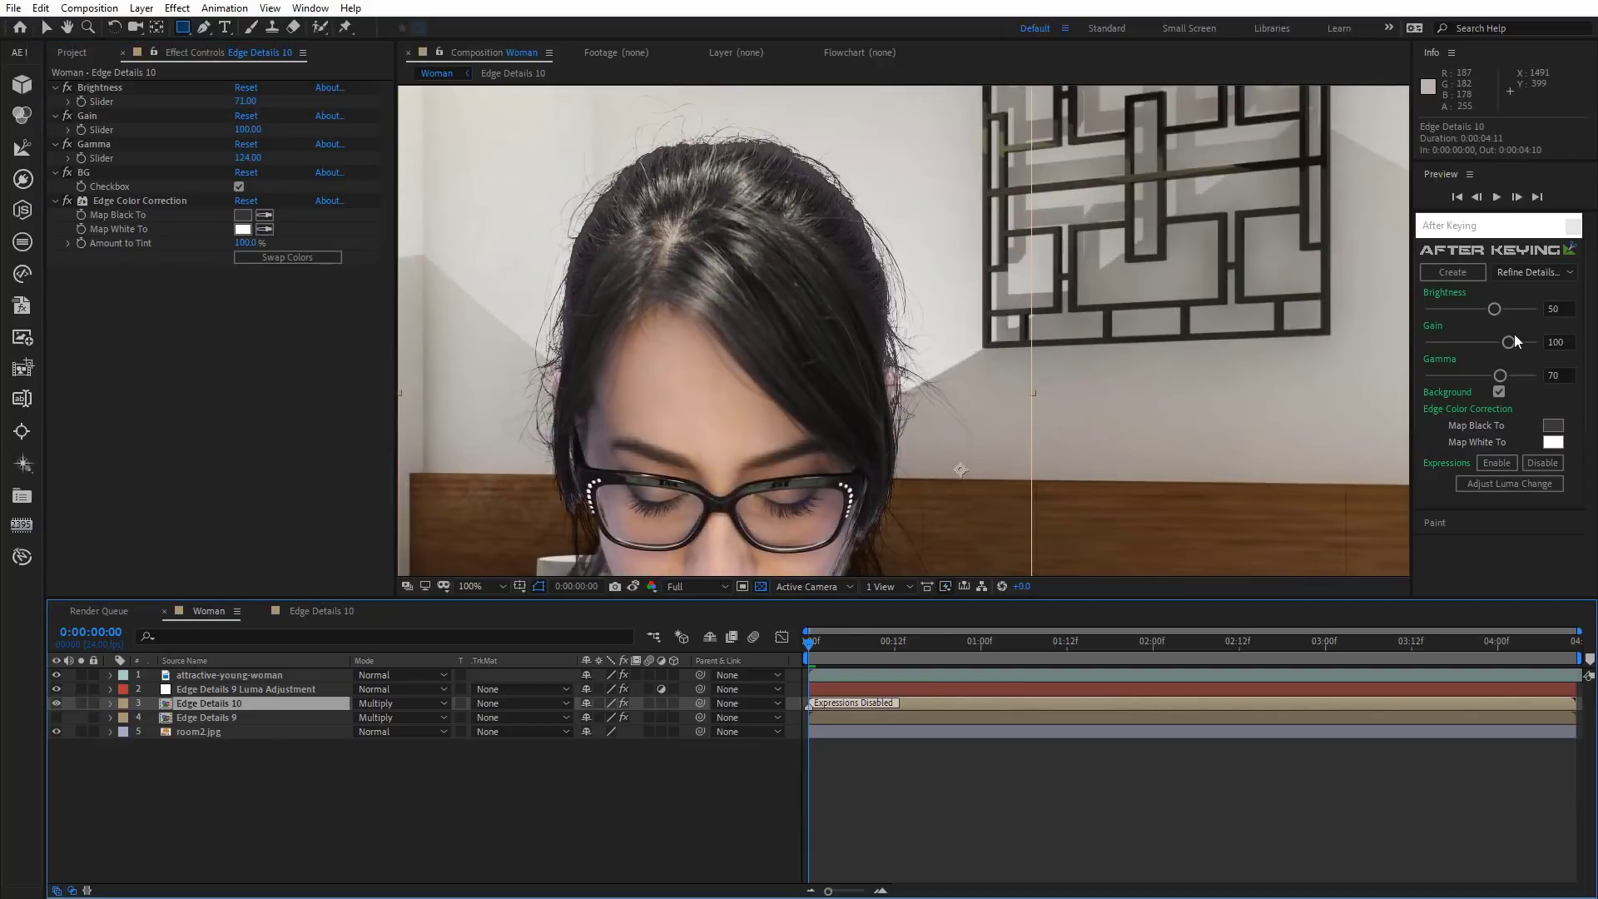
{"action": "left_click", "coordinate": [1499, 462]}
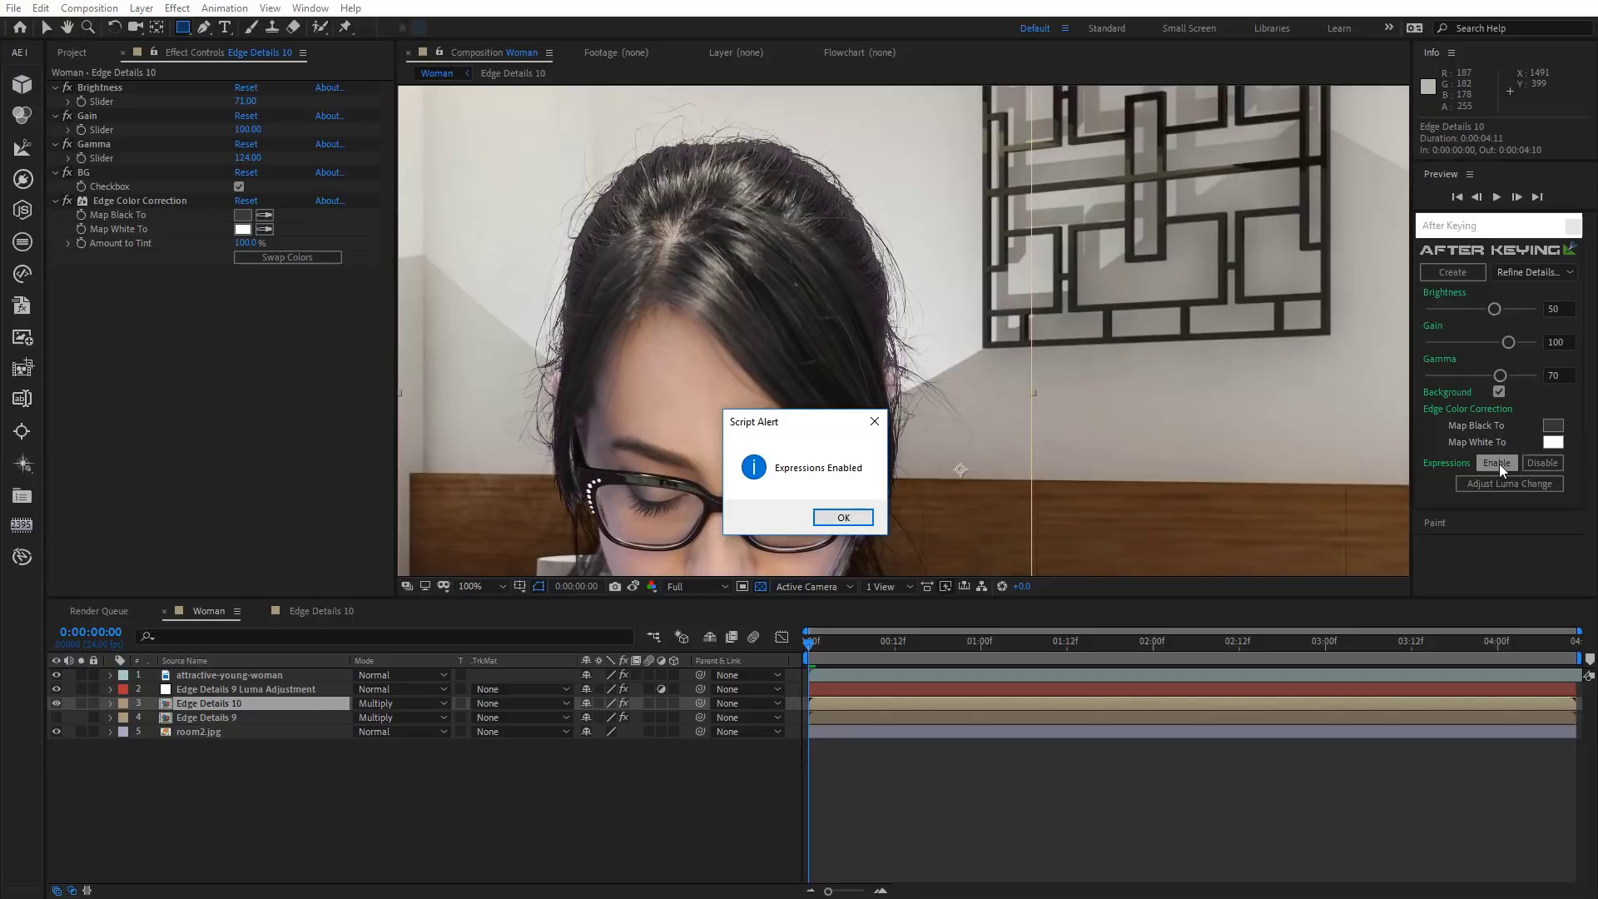
{"action": "left_click", "coordinate": [843, 516]}
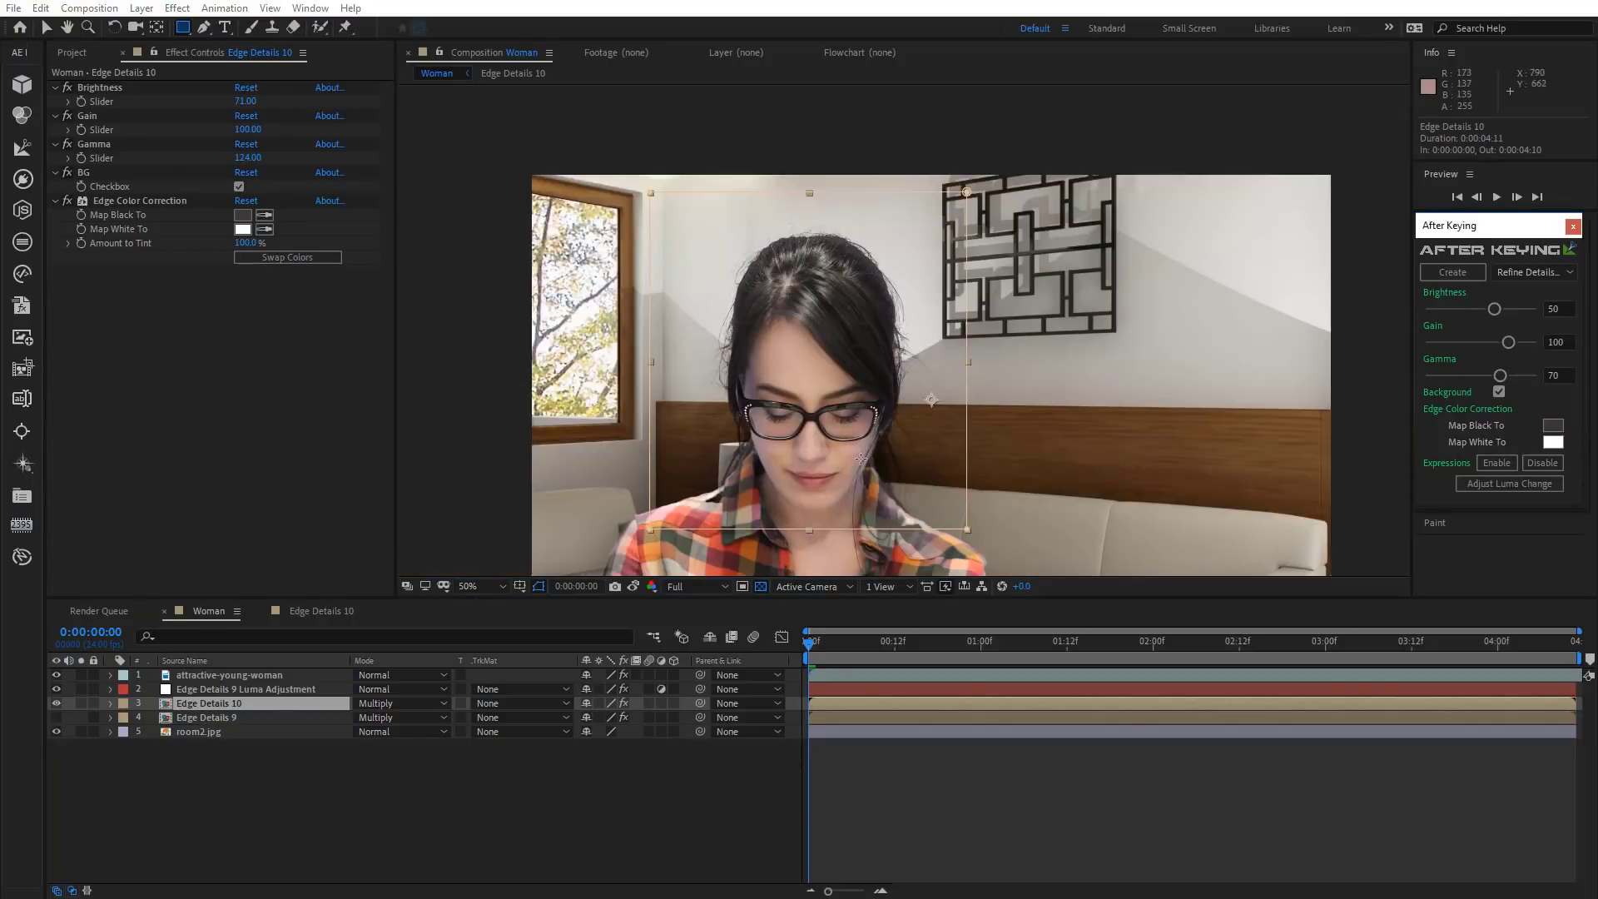
Switch the full-frame Woman composite from Edge Details 10 to Edge Details 9 by toggling both layers' visibility.
{"action": "key", "text": "space"}
{"action": "left_click_drag", "start_coordinate": [868, 467], "coordinate": [833, 399]}
{"action": "key", "text": "q"}
{"action": "left_click", "coordinate": [520, 819]}
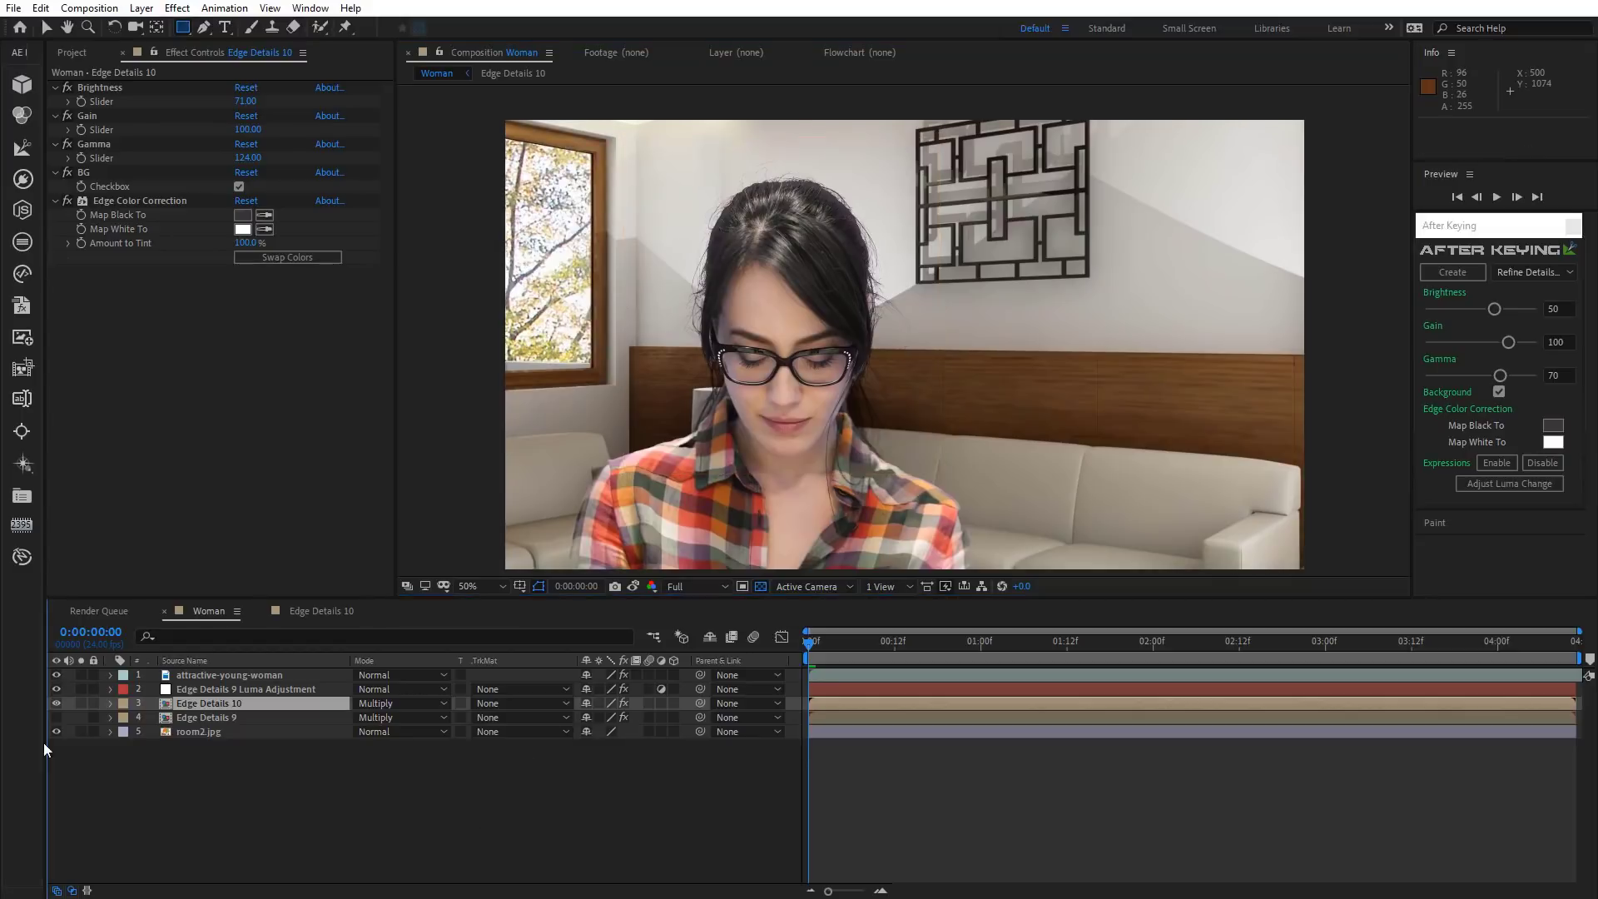
{"action": "left_click", "coordinate": [56, 703]}
{"action": "left_click", "coordinate": [57, 718]}
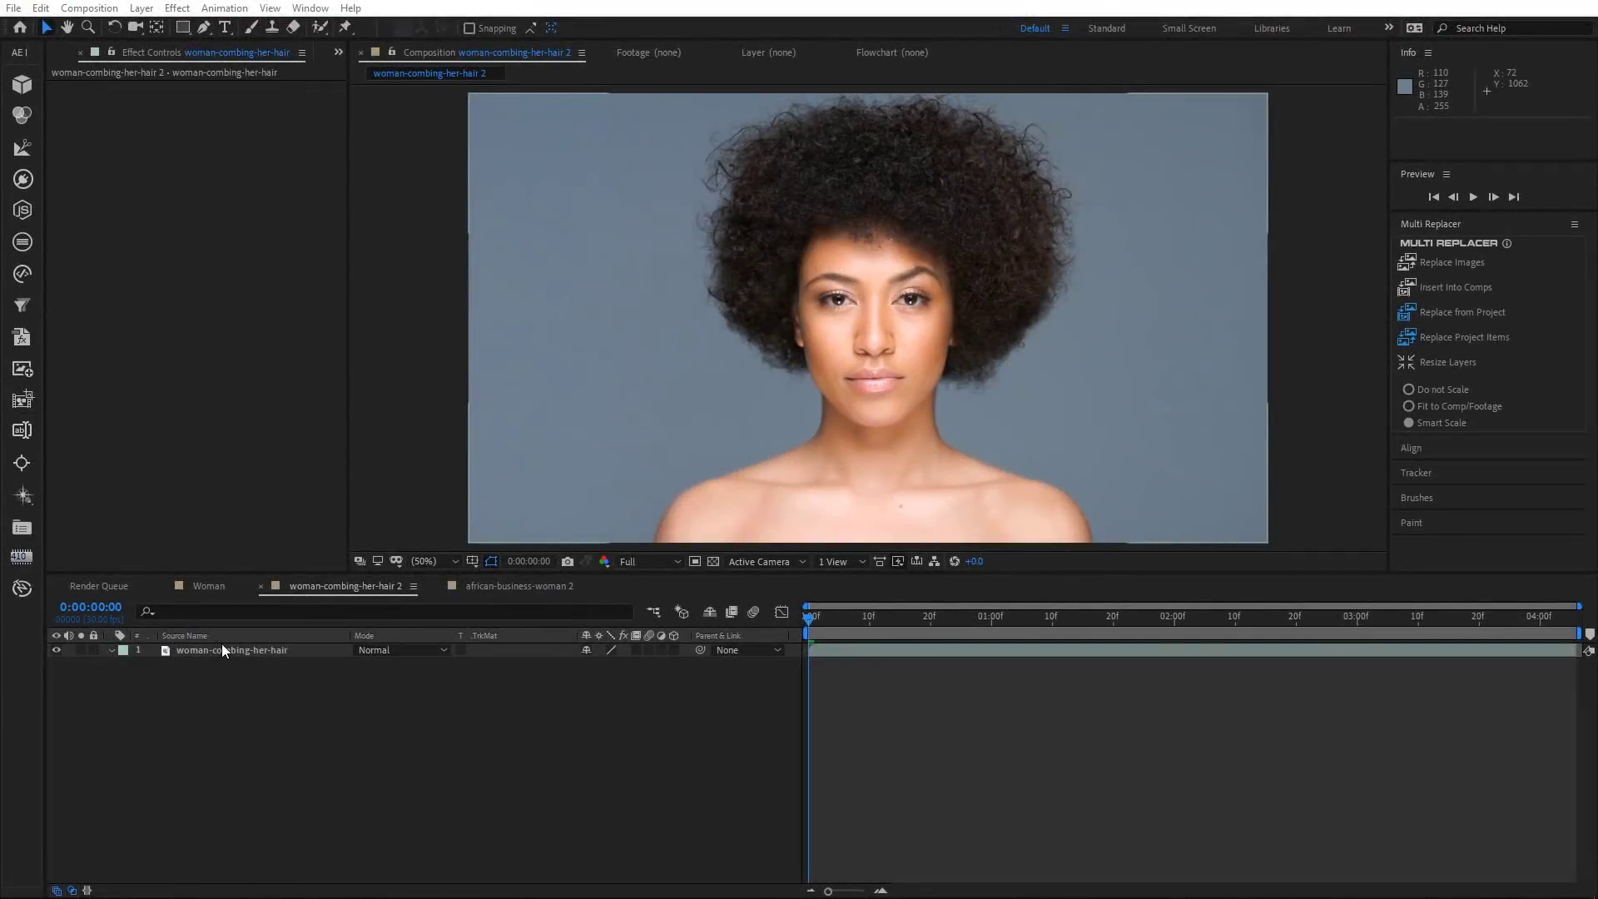
Try Keylight (1.2) on the woman-combing-her-hair layer, sampling the blue-grey background as Screen Colour and scrubbing through the clip.
{"action": "left_click", "coordinate": [232, 650]}
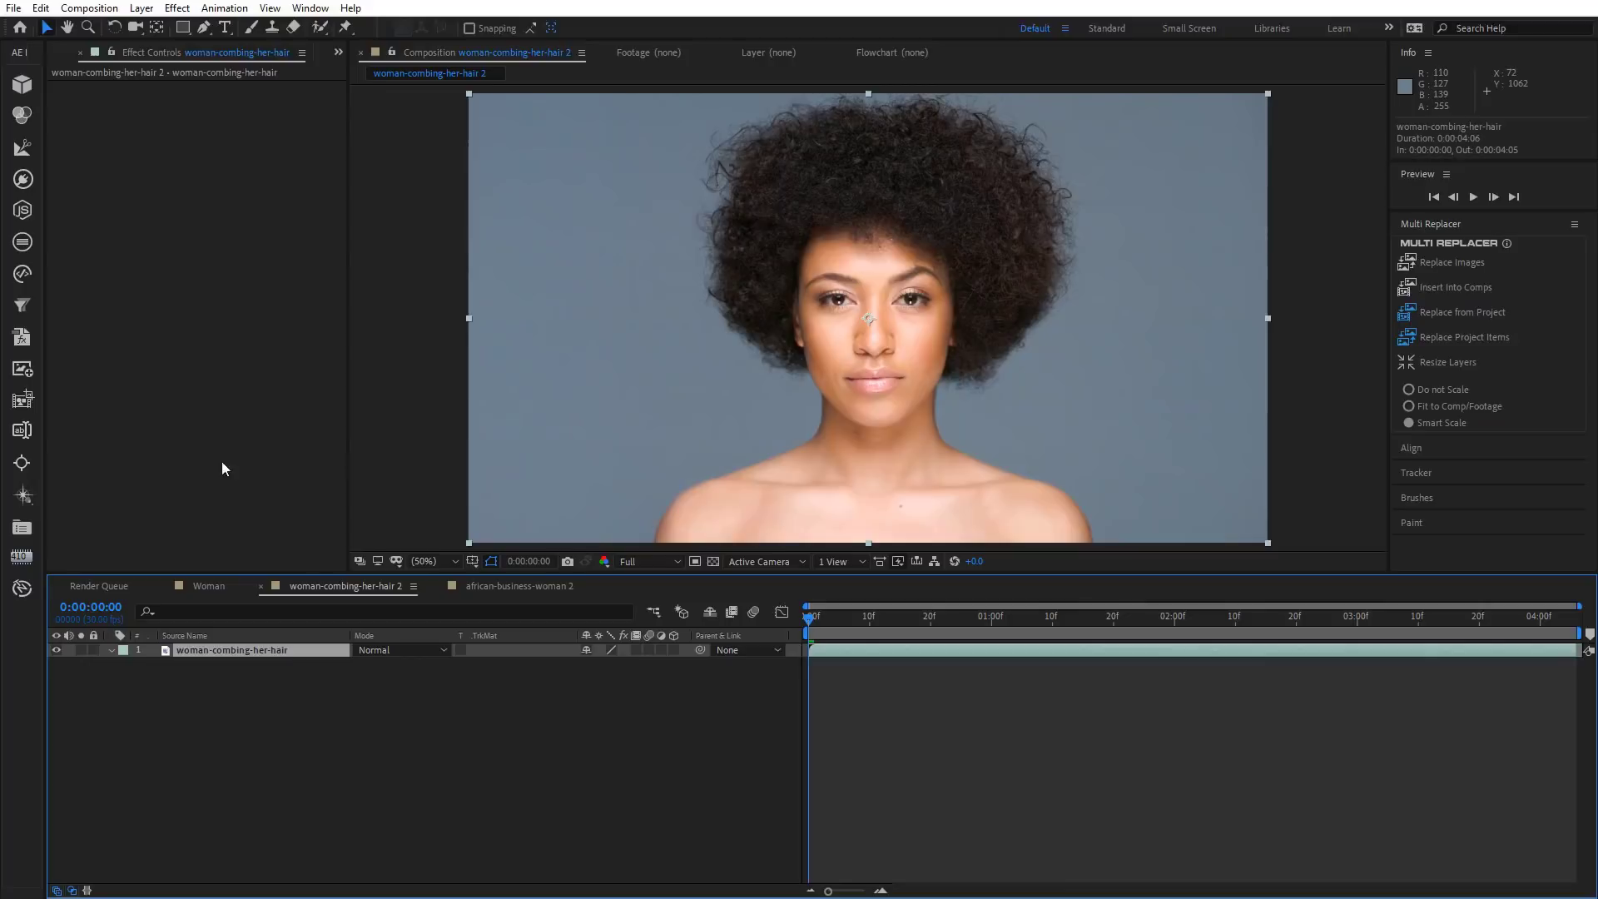
{"action": "left_click", "coordinate": [177, 7]}
{"action": "mouse_move", "coordinate": [255, 291]}
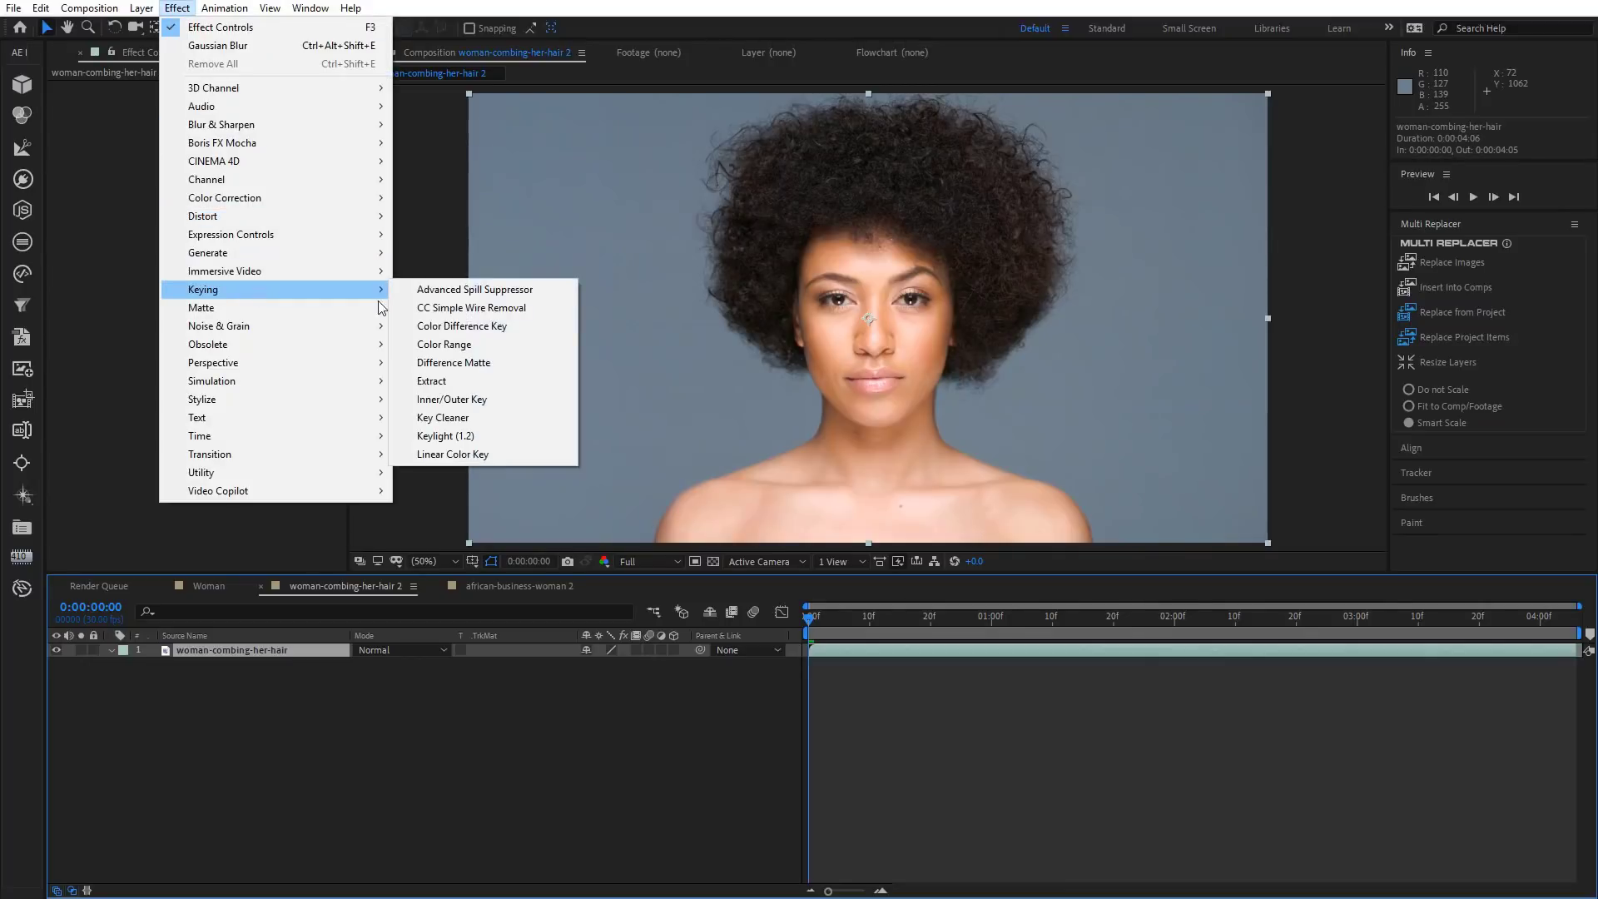
{"action": "left_click", "coordinate": [497, 444]}
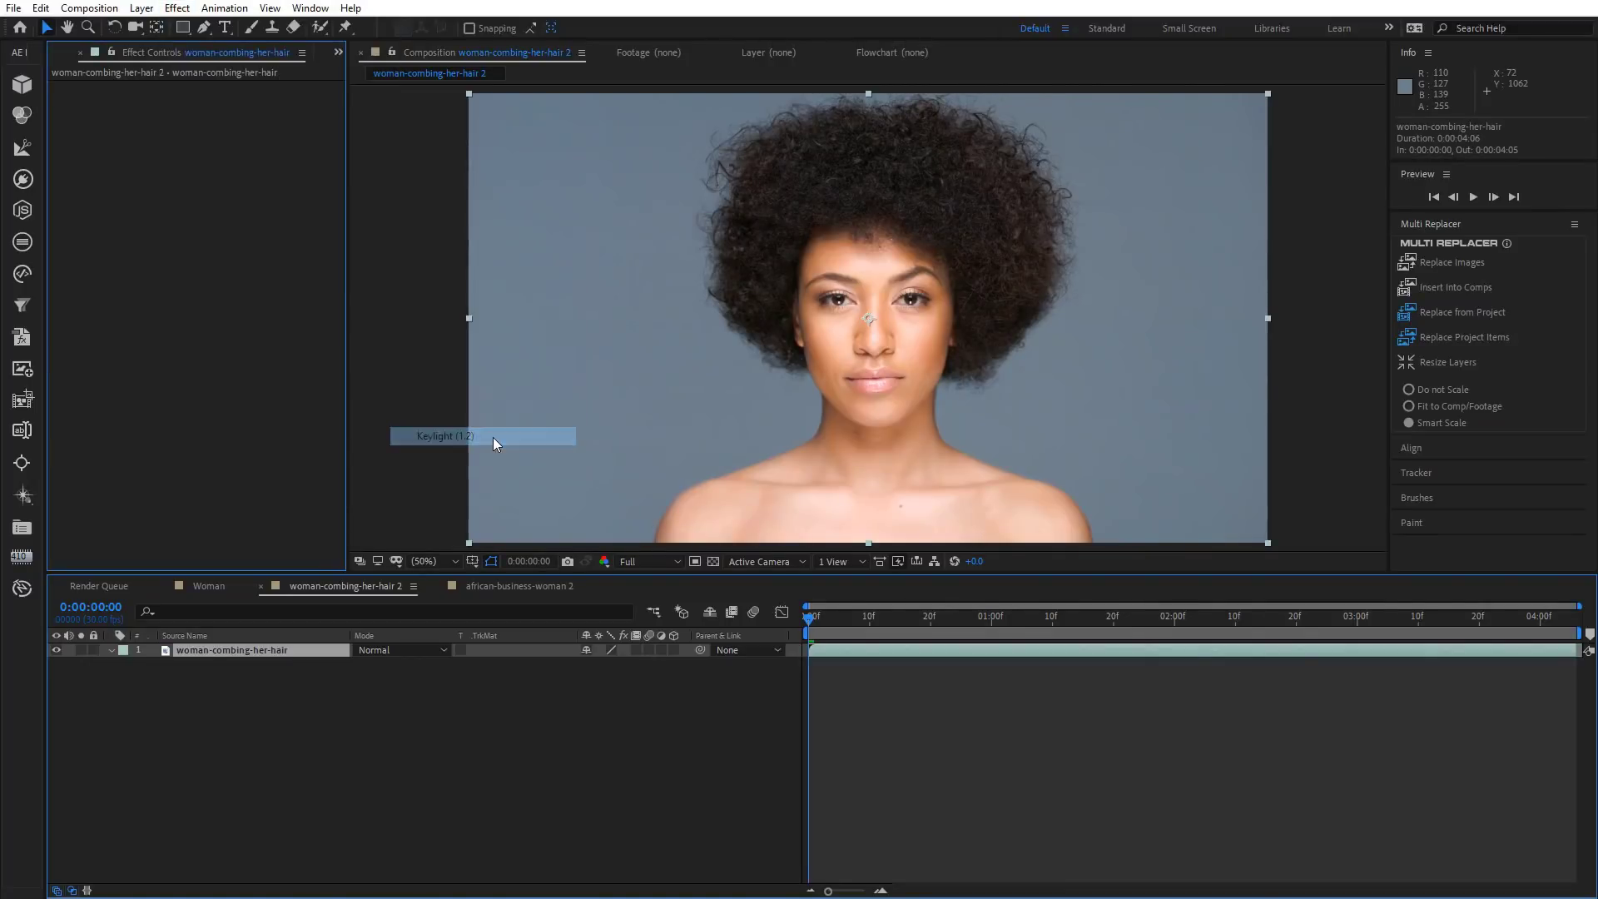
{"action": "left_click", "coordinate": [240, 194]}
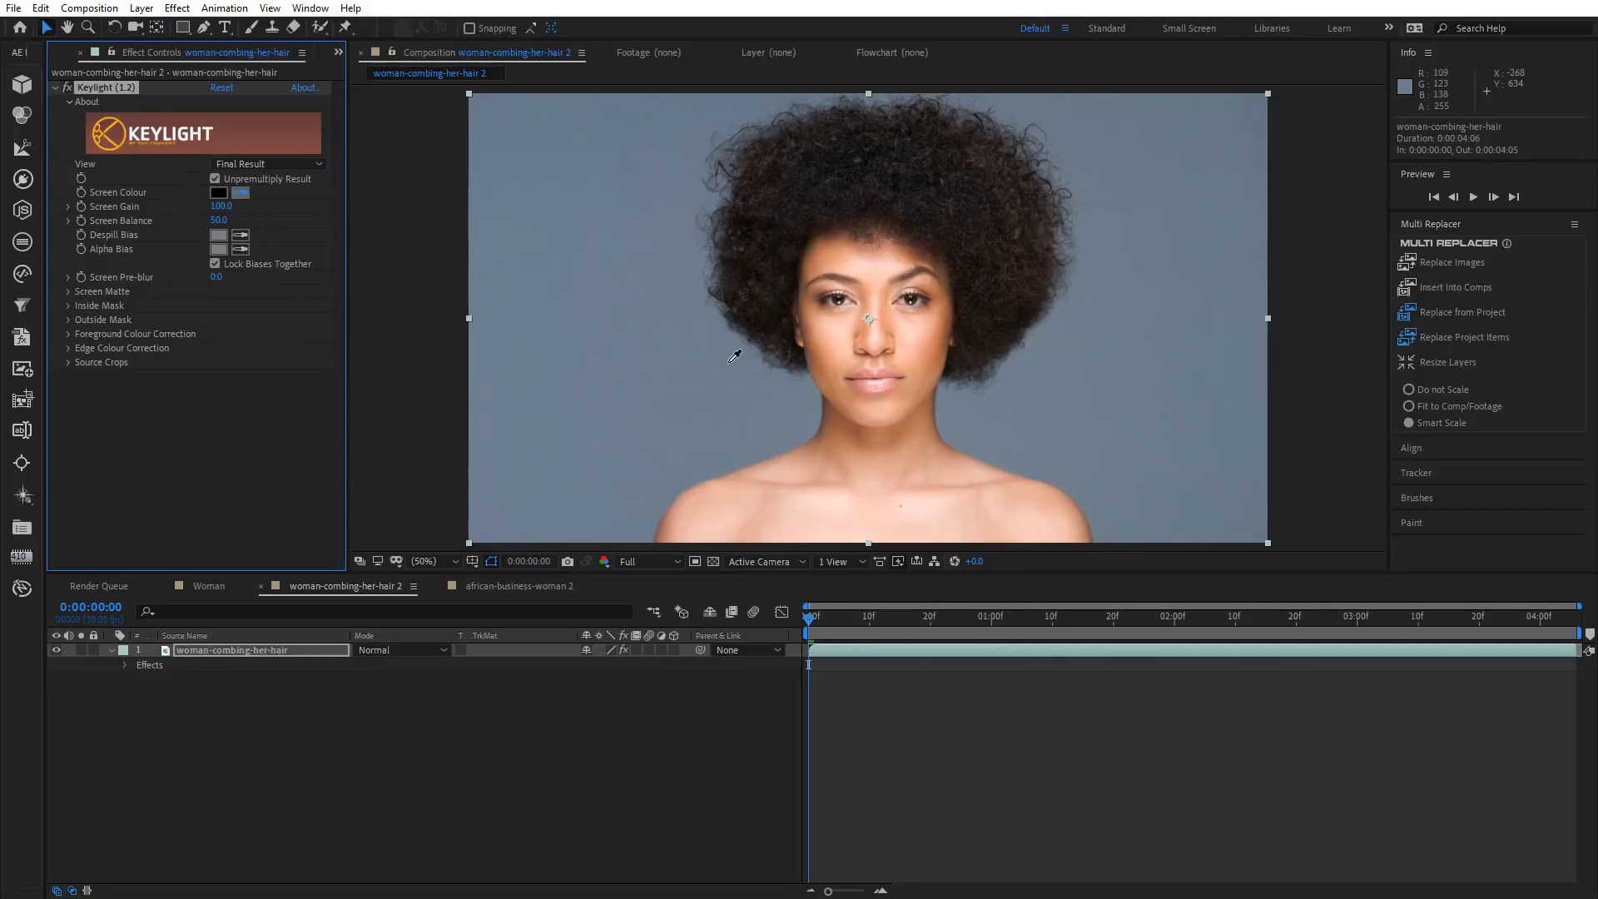
{"action": "left_click", "coordinate": [725, 375]}
{"action": "left_click_drag", "start_coordinate": [832, 620], "coordinate": [1002, 647]}
{"action": "left_click_drag", "start_coordinate": [861, 652], "coordinate": [809, 633]}
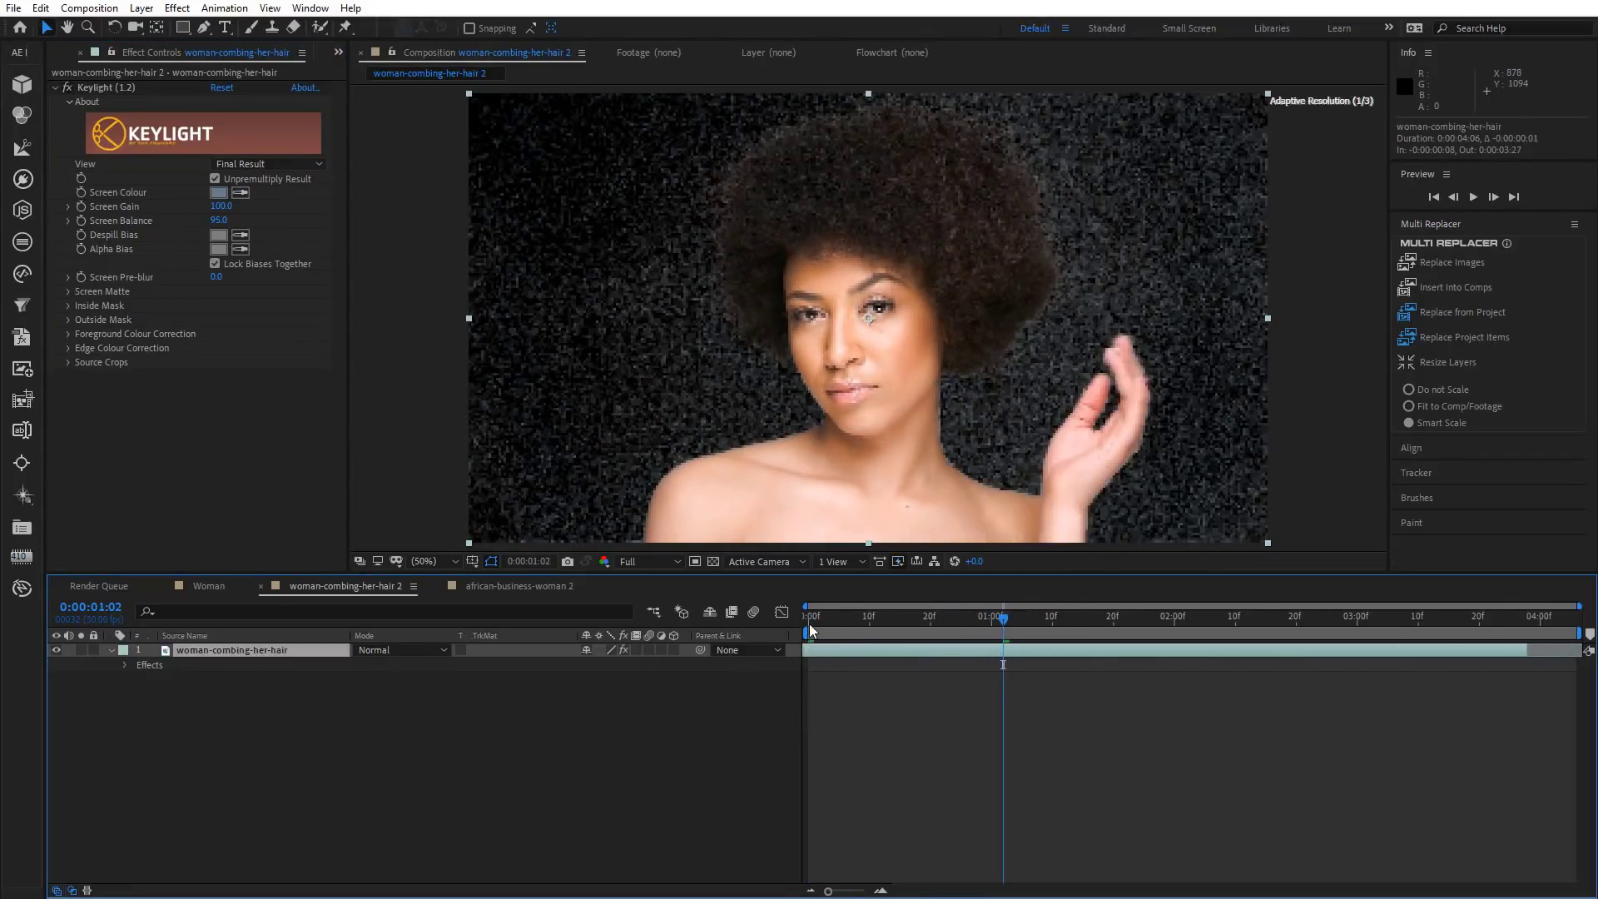
{"action": "left_click", "coordinate": [808, 624]}
{"action": "key", "text": "space"}
Try Clip Black 55, Clip White 80 and Screen Balance 0 in Keylight, checking the hair edges across several frames.
{"action": "left_click", "coordinate": [69, 291]}
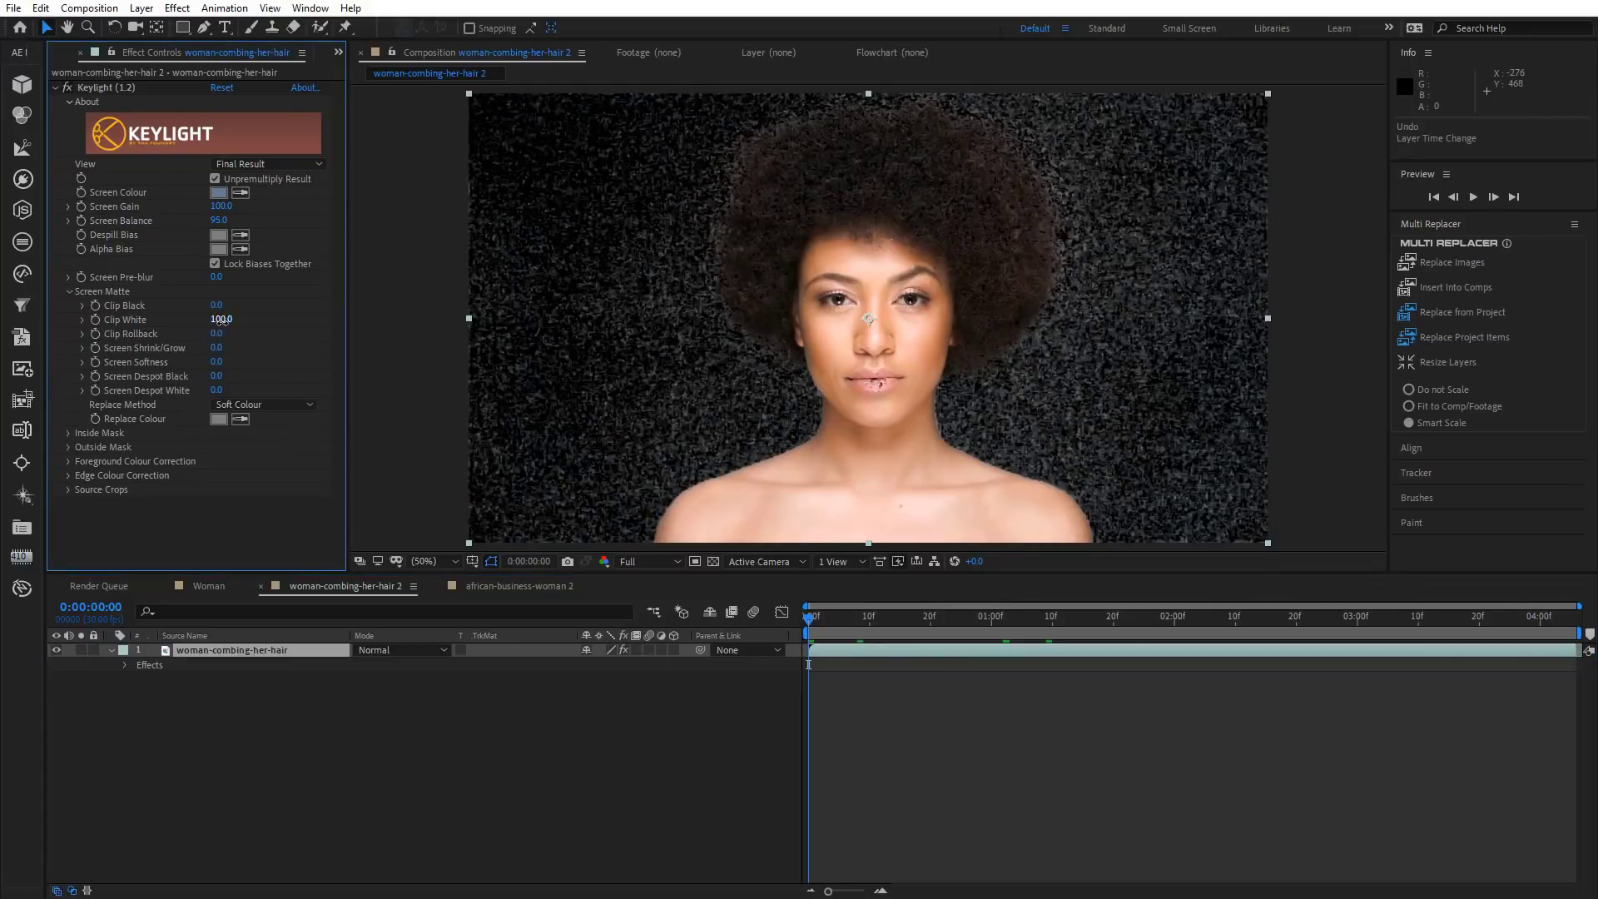
{"action": "left_click_drag", "start_coordinate": [222, 320], "coordinate": [272, 314]}
{"action": "left_click_drag", "start_coordinate": [834, 626], "coordinate": [894, 619]}
{"action": "scroll", "coordinate": [1071, 266], "scroll_direction": "up", "scroll_amount": 1}
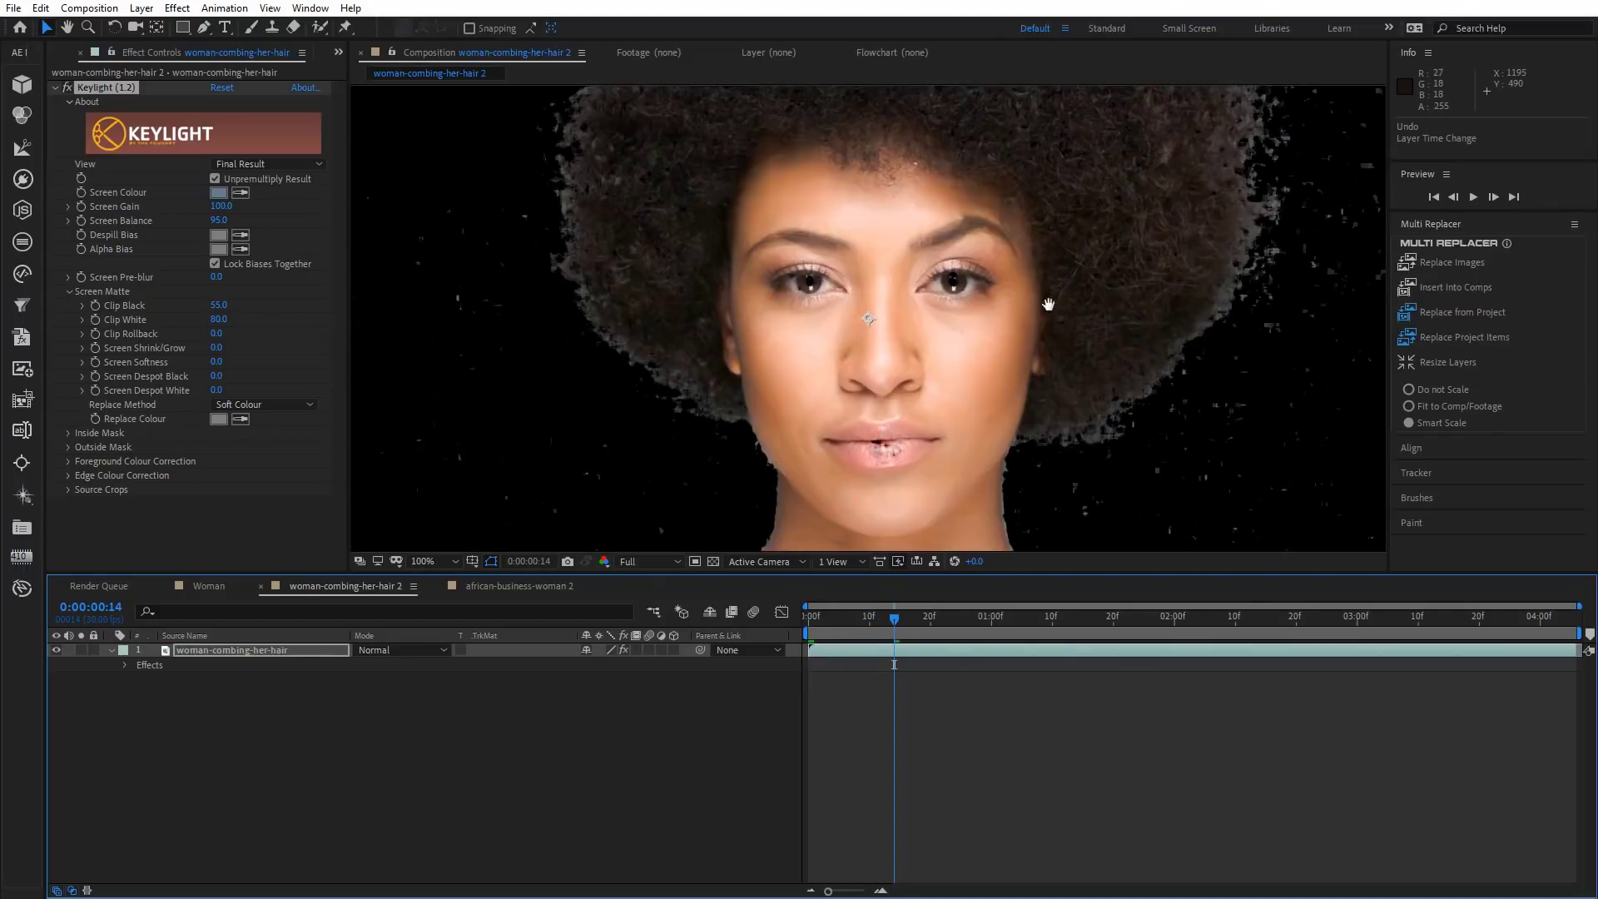
{"action": "left_click_drag", "start_coordinate": [1047, 304], "coordinate": [899, 553]}
{"action": "mouse_move", "coordinate": [871, 622]}
{"action": "left_mouse_down"}
{"action": "mouse_move", "coordinate": [832, 624]}
{"action": "mouse_move", "coordinate": [857, 625]}
{"action": "left_mouse_up"}
{"action": "left_click_drag", "start_coordinate": [218, 220], "coordinate": [136, 220]}
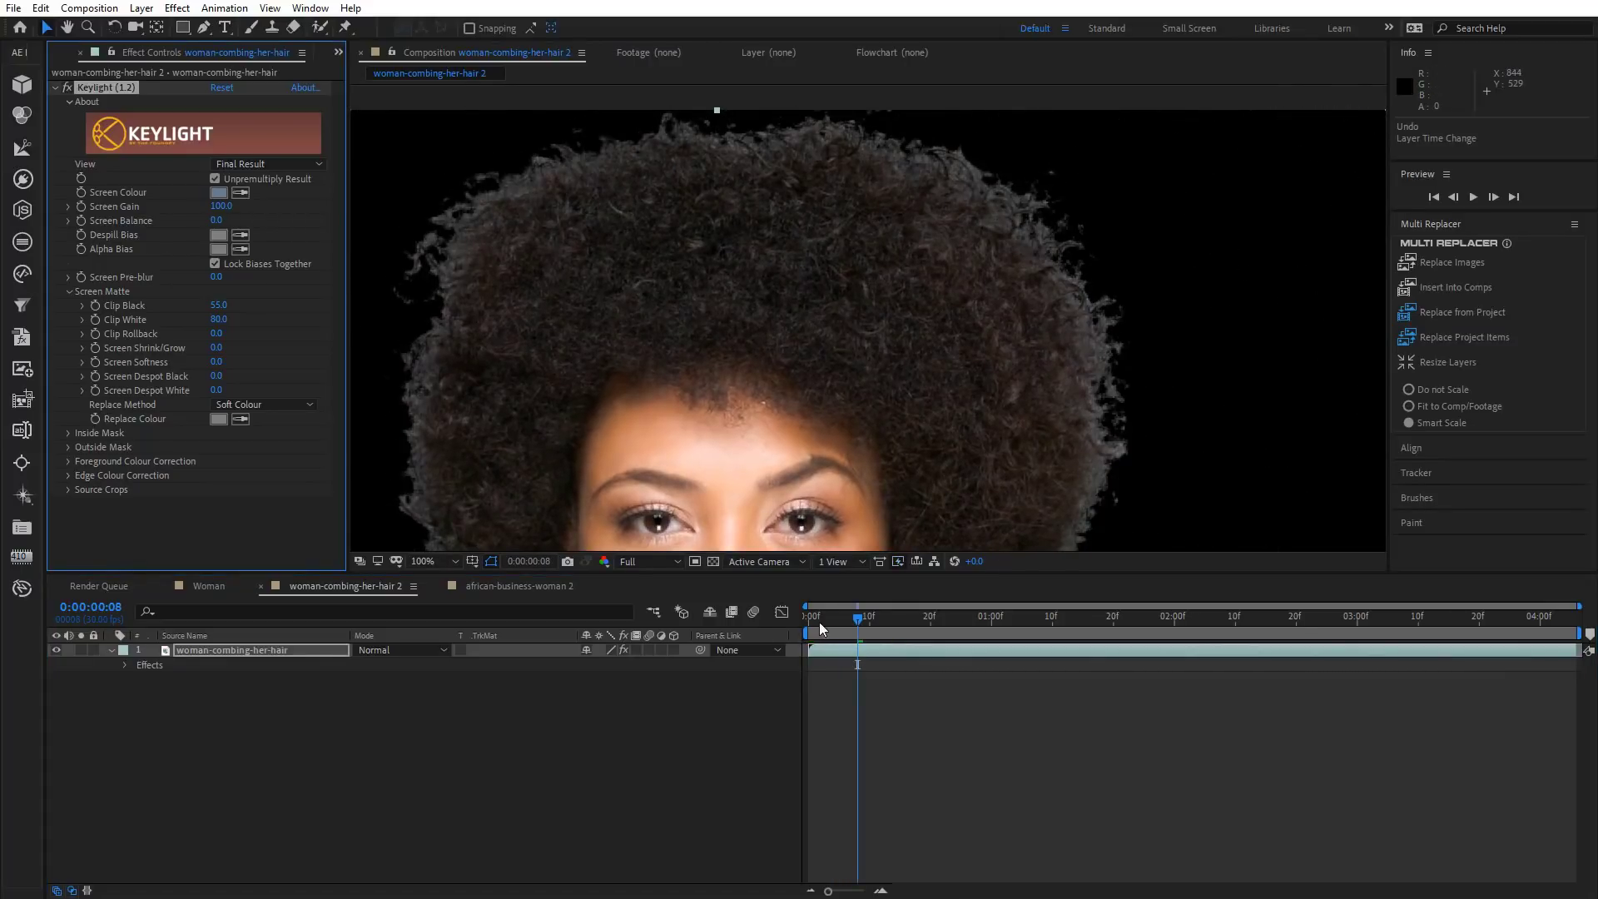
{"action": "left_click_drag", "start_coordinate": [820, 629], "coordinate": [955, 639]}
Remove the Keylight effect from the woman-combing-her-hair layer.
{"action": "left_click", "coordinate": [106, 89]}
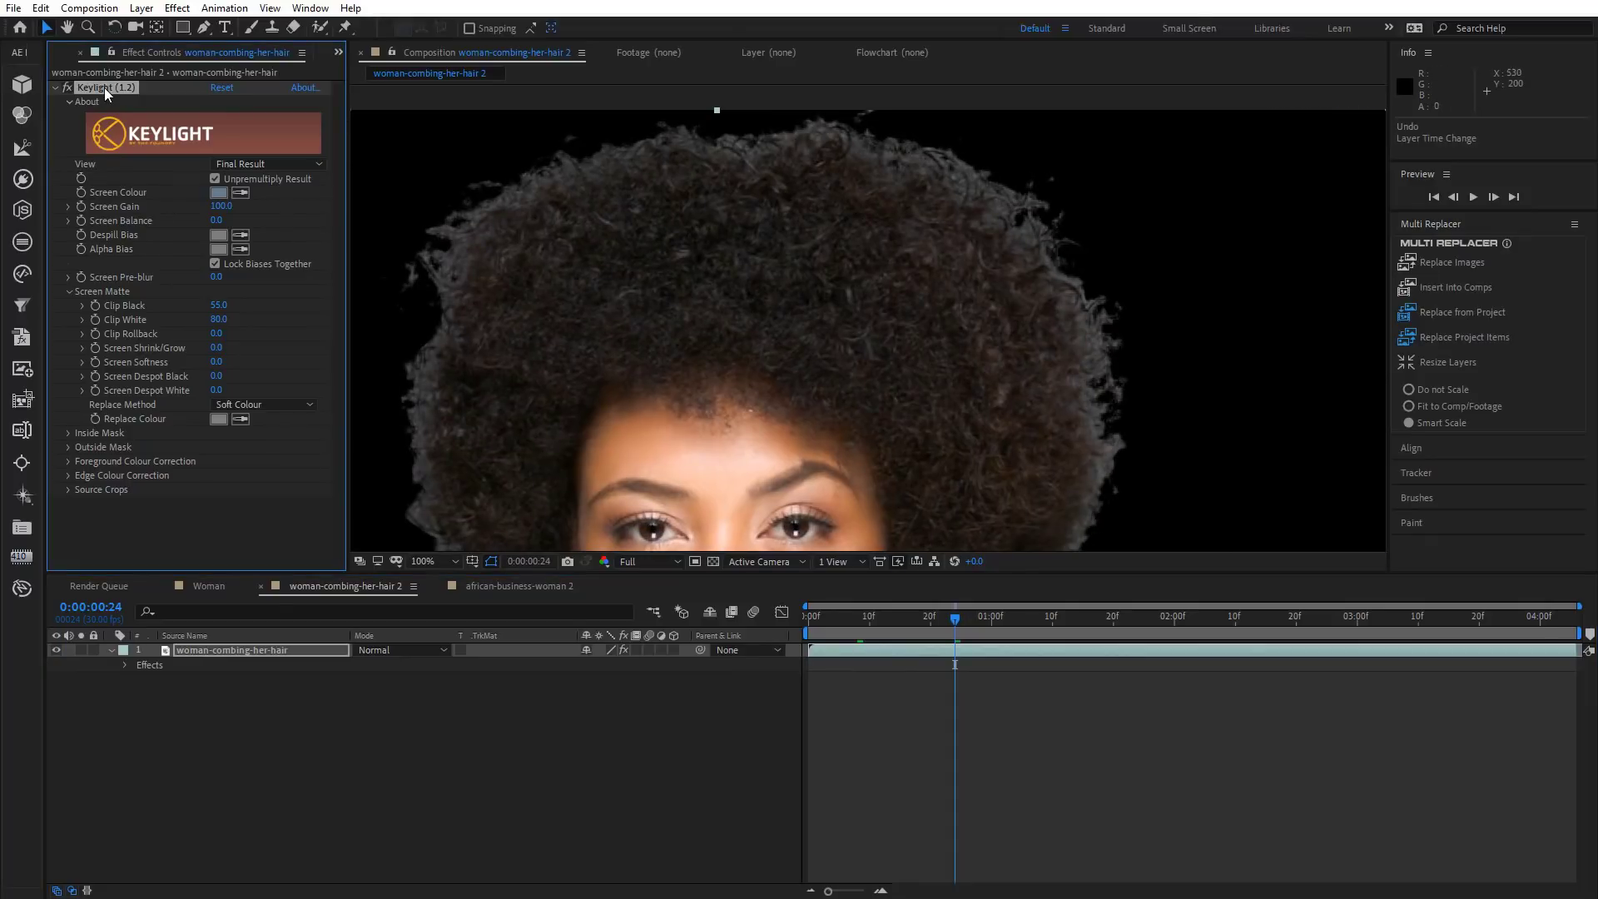
{"action": "key", "text": "Delete"}
{"action": "scroll", "coordinate": [758, 263], "scroll_direction": "down", "scroll_amount": 2}
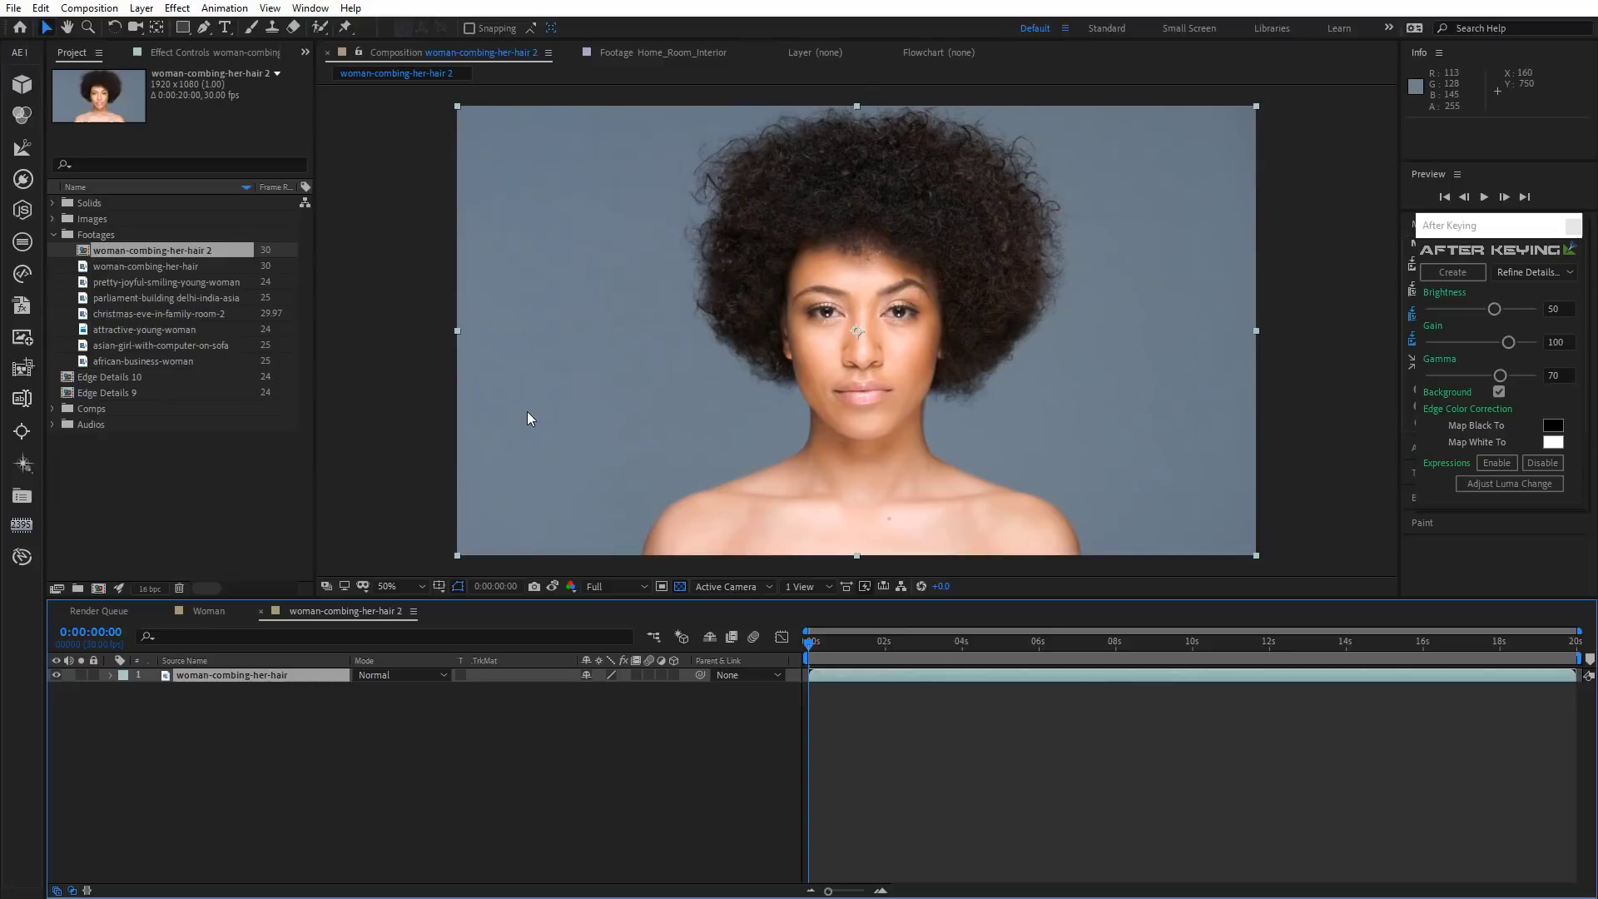
Apply the Color Range keying effect to the woman-combing-her-hair layer and sample the blue-grey background as the key colour.
{"action": "left_click", "coordinate": [53, 236]}
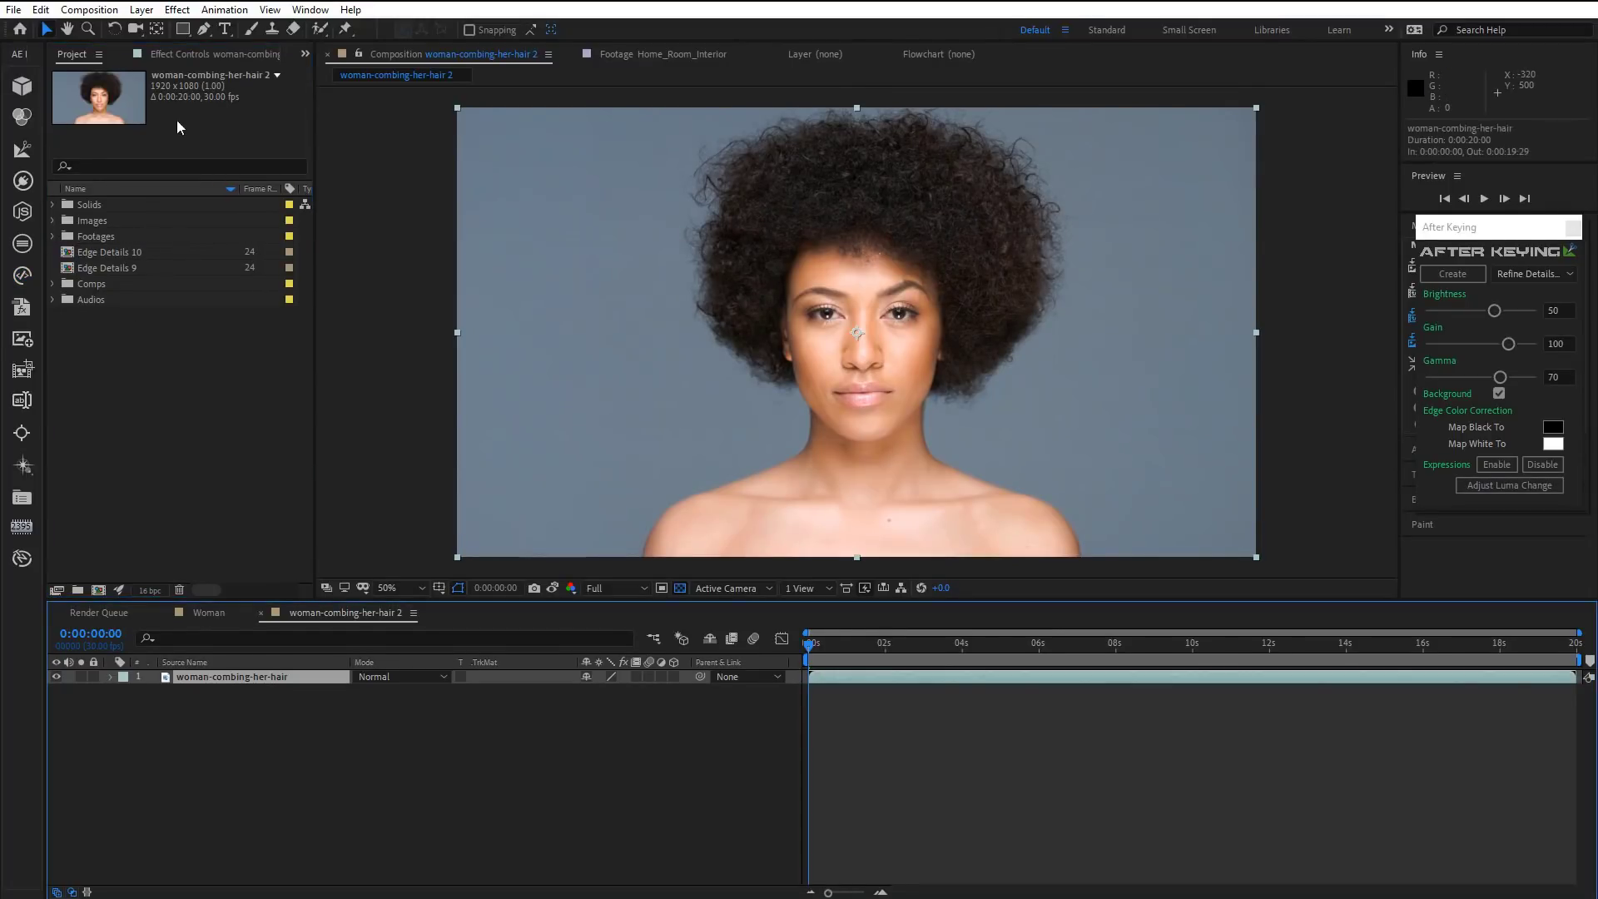
{"action": "left_click", "coordinate": [177, 8]}
{"action": "mouse_move", "coordinate": [296, 292]}
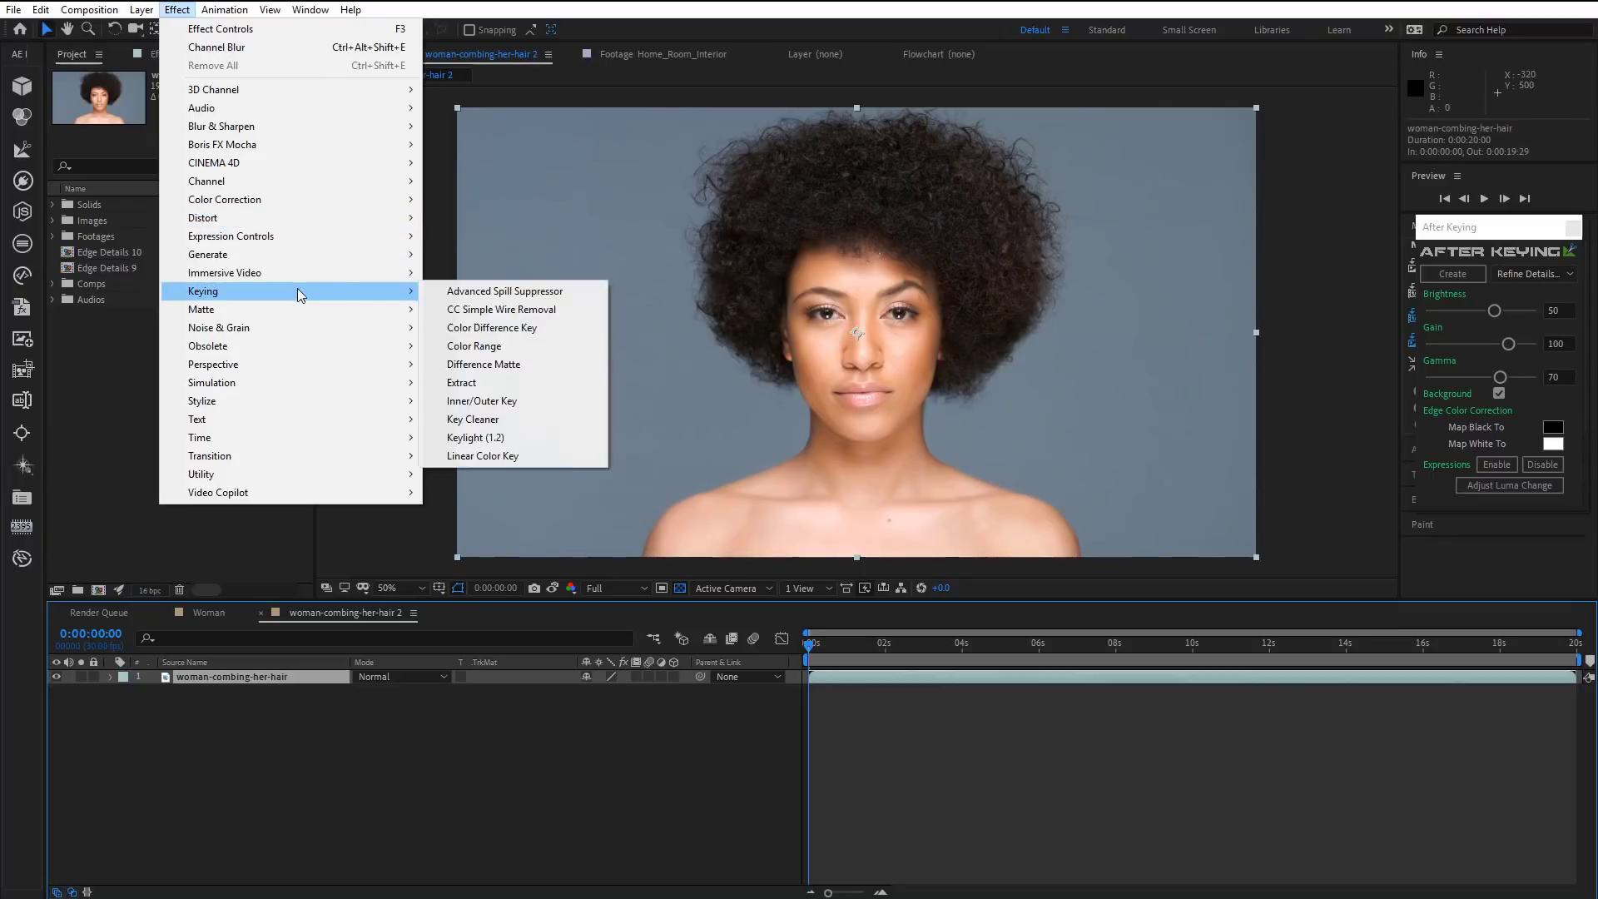
{"action": "left_click", "coordinate": [483, 344]}
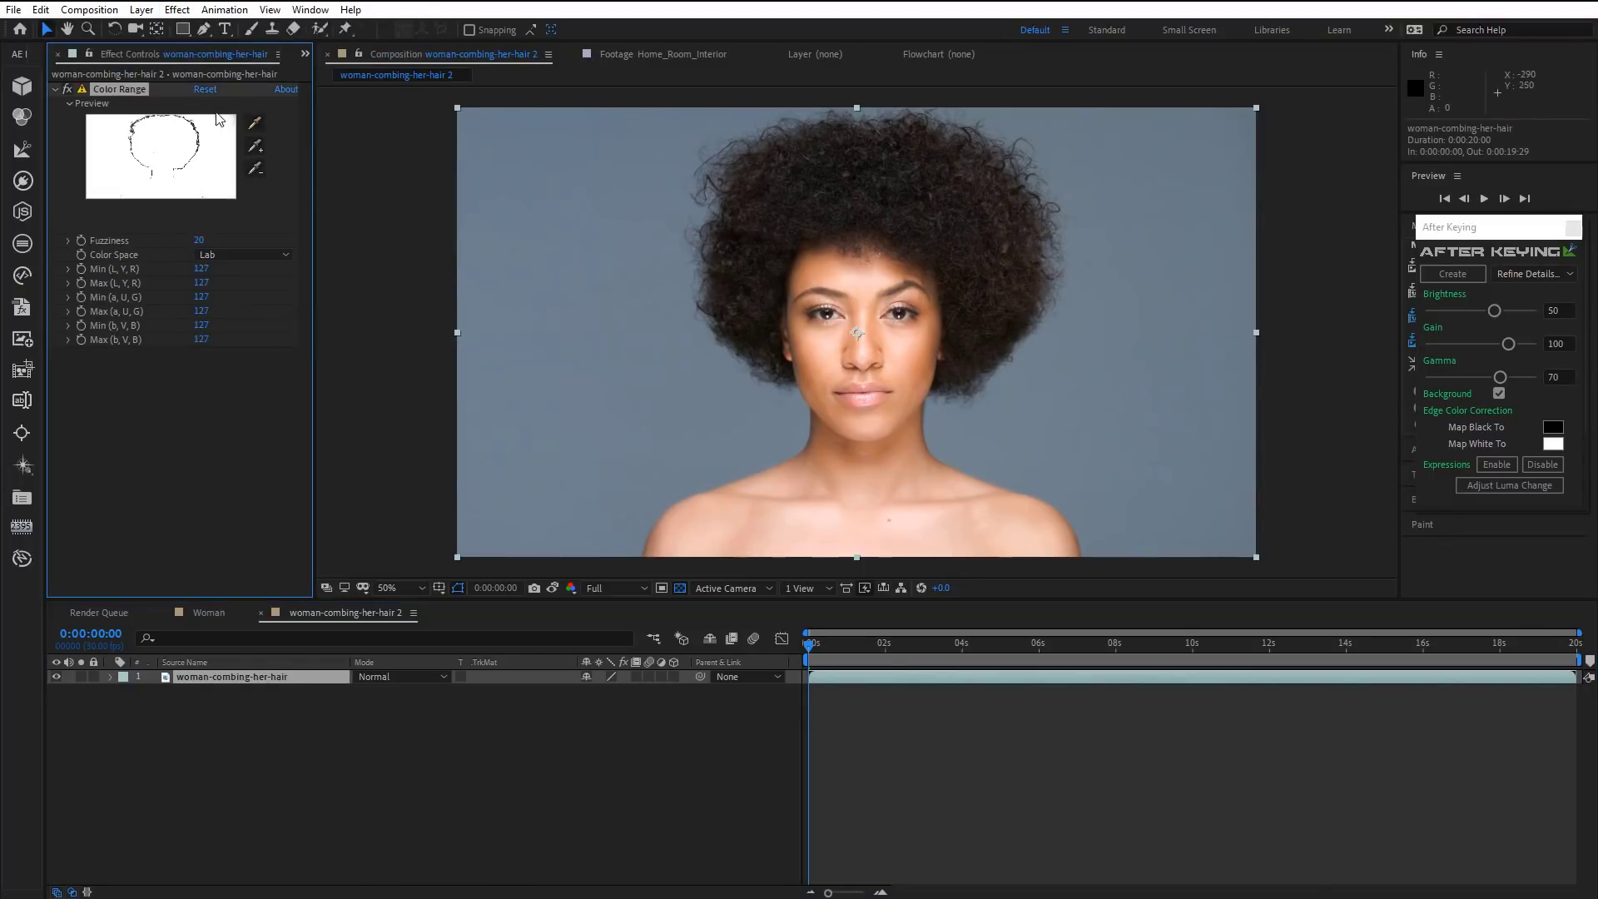
{"action": "left_click", "coordinate": [253, 122]}
{"action": "left_click", "coordinate": [568, 225]}
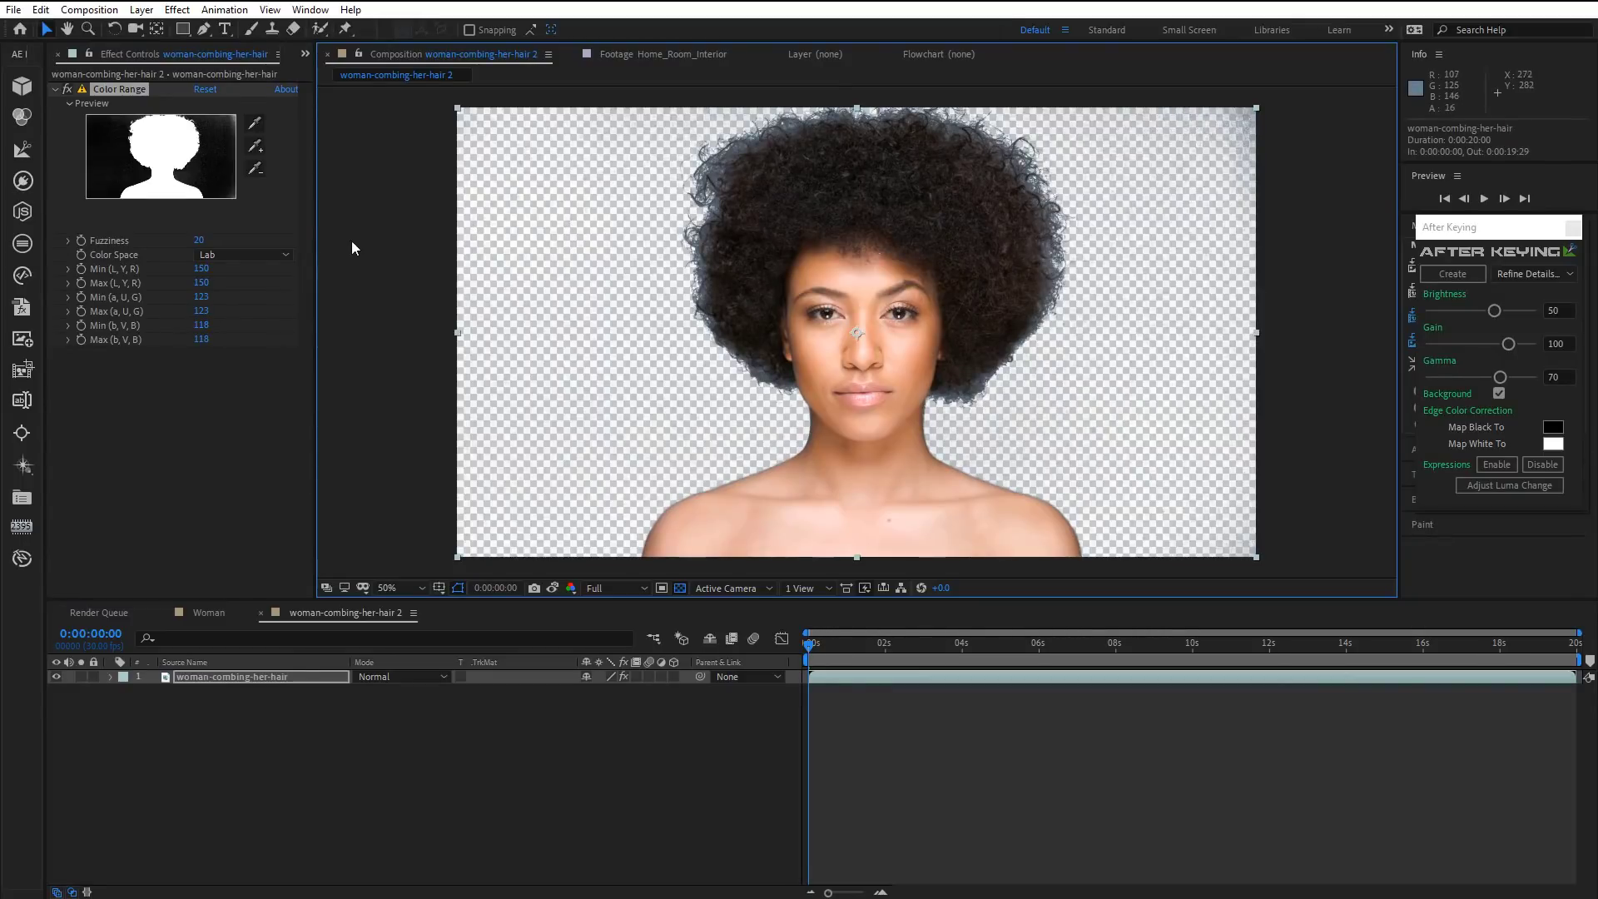
Set Color Range Fuzziness to 10 and add three samples of the remaining background on the left side of the frame.
{"action": "left_click", "coordinate": [200, 241]}
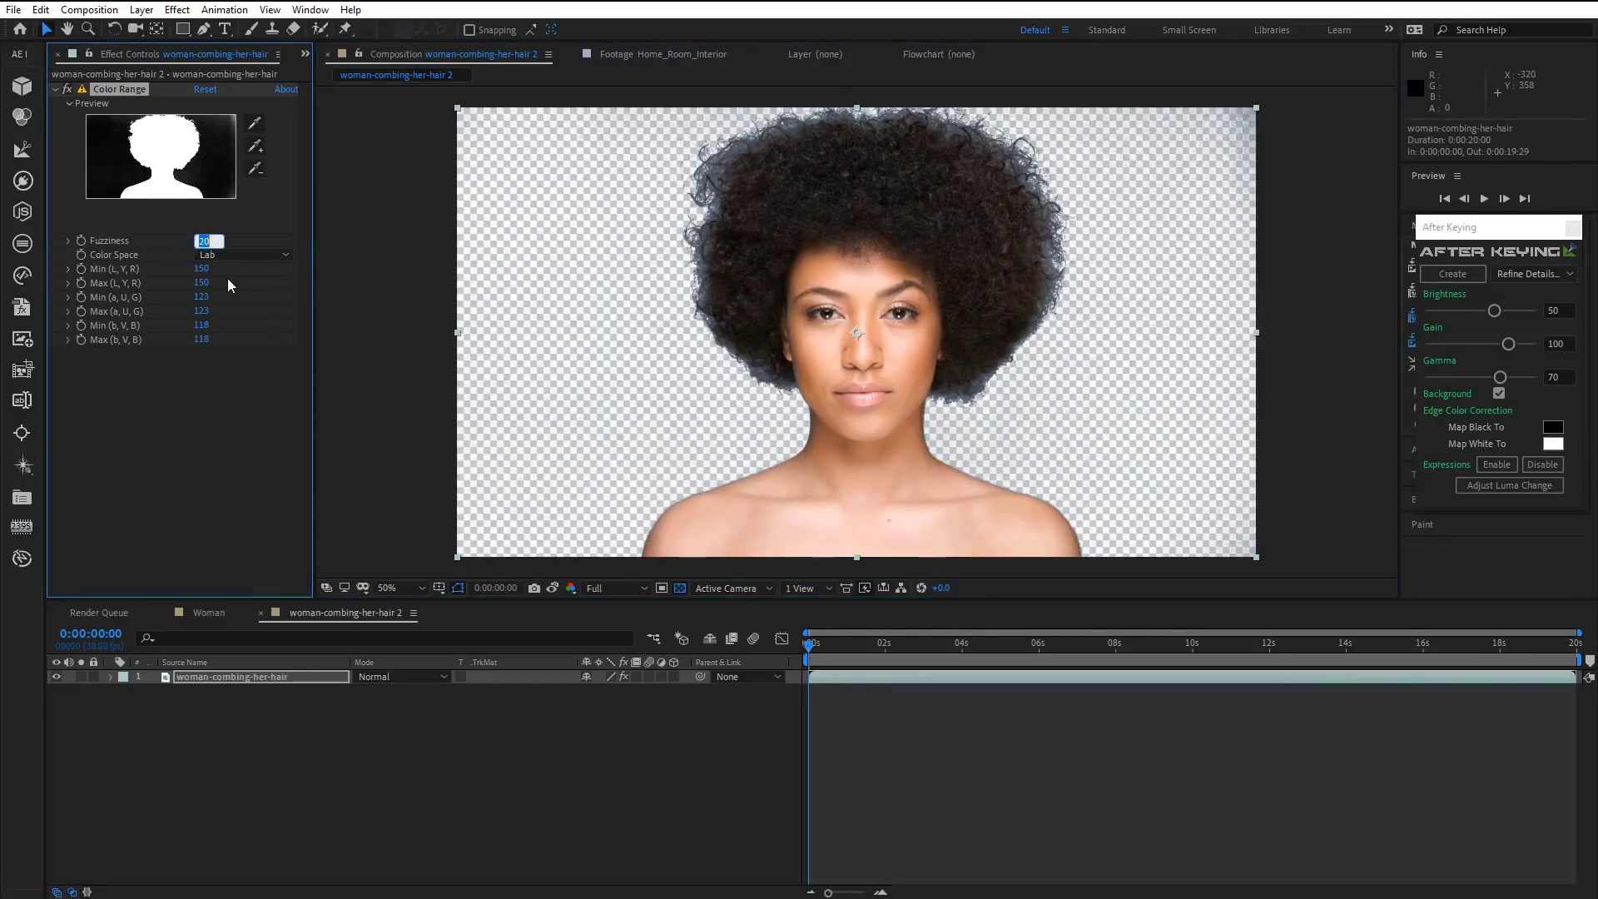
{"action": "type", "text": "10"}
{"action": "key", "text": "Return"}
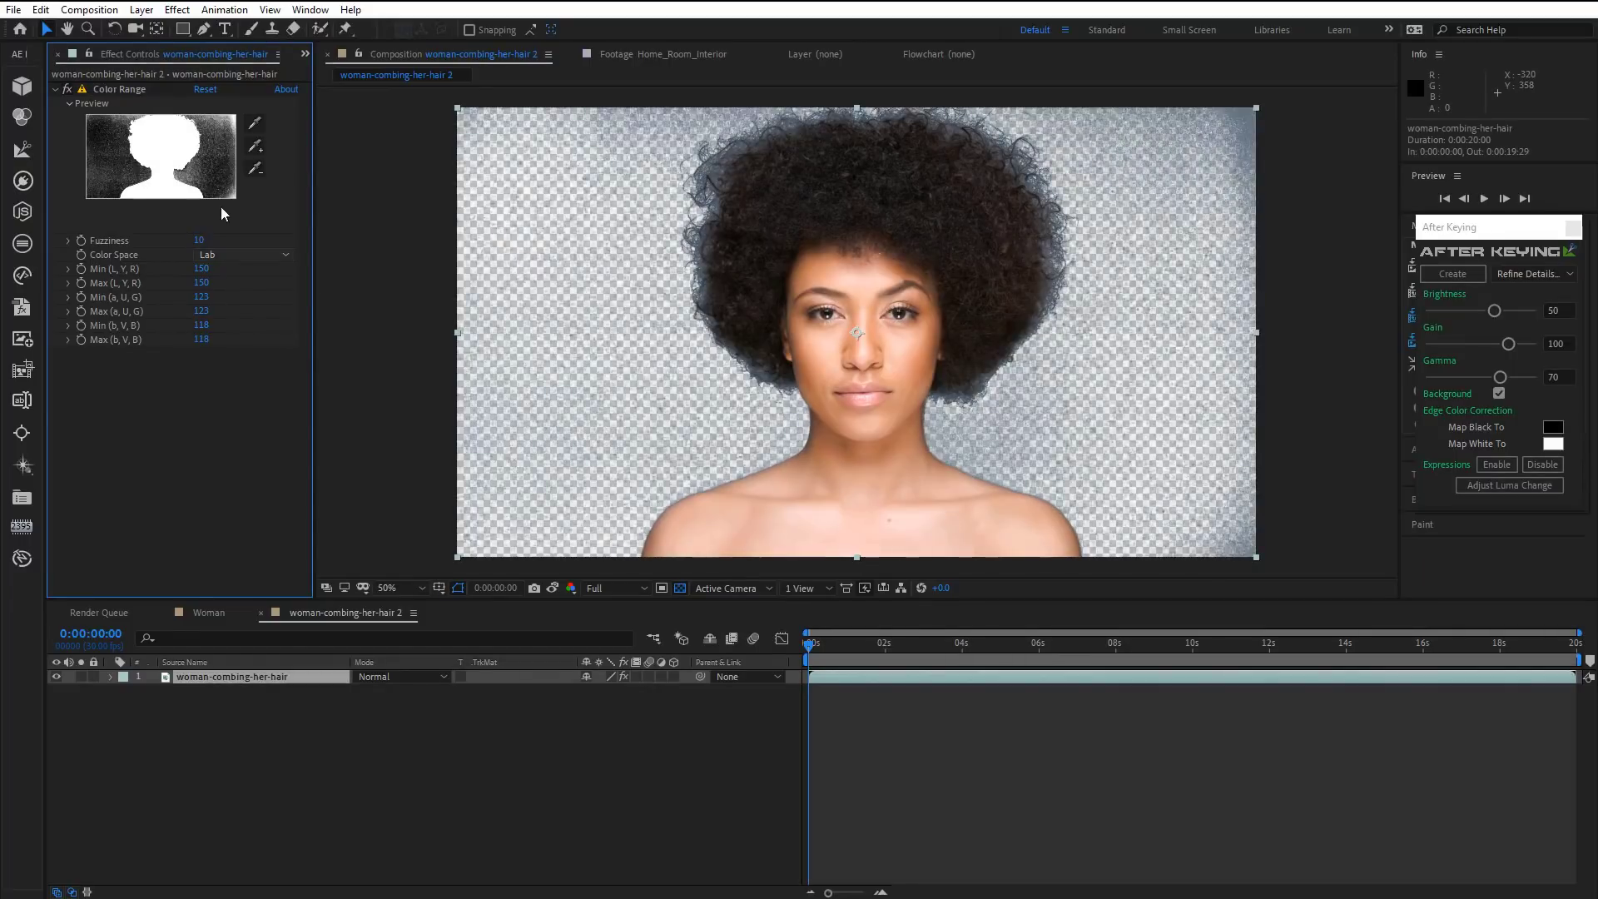
{"action": "left_click", "coordinate": [253, 148]}
{"action": "left_click", "coordinate": [601, 139]}
{"action": "left_click", "coordinate": [254, 148]}
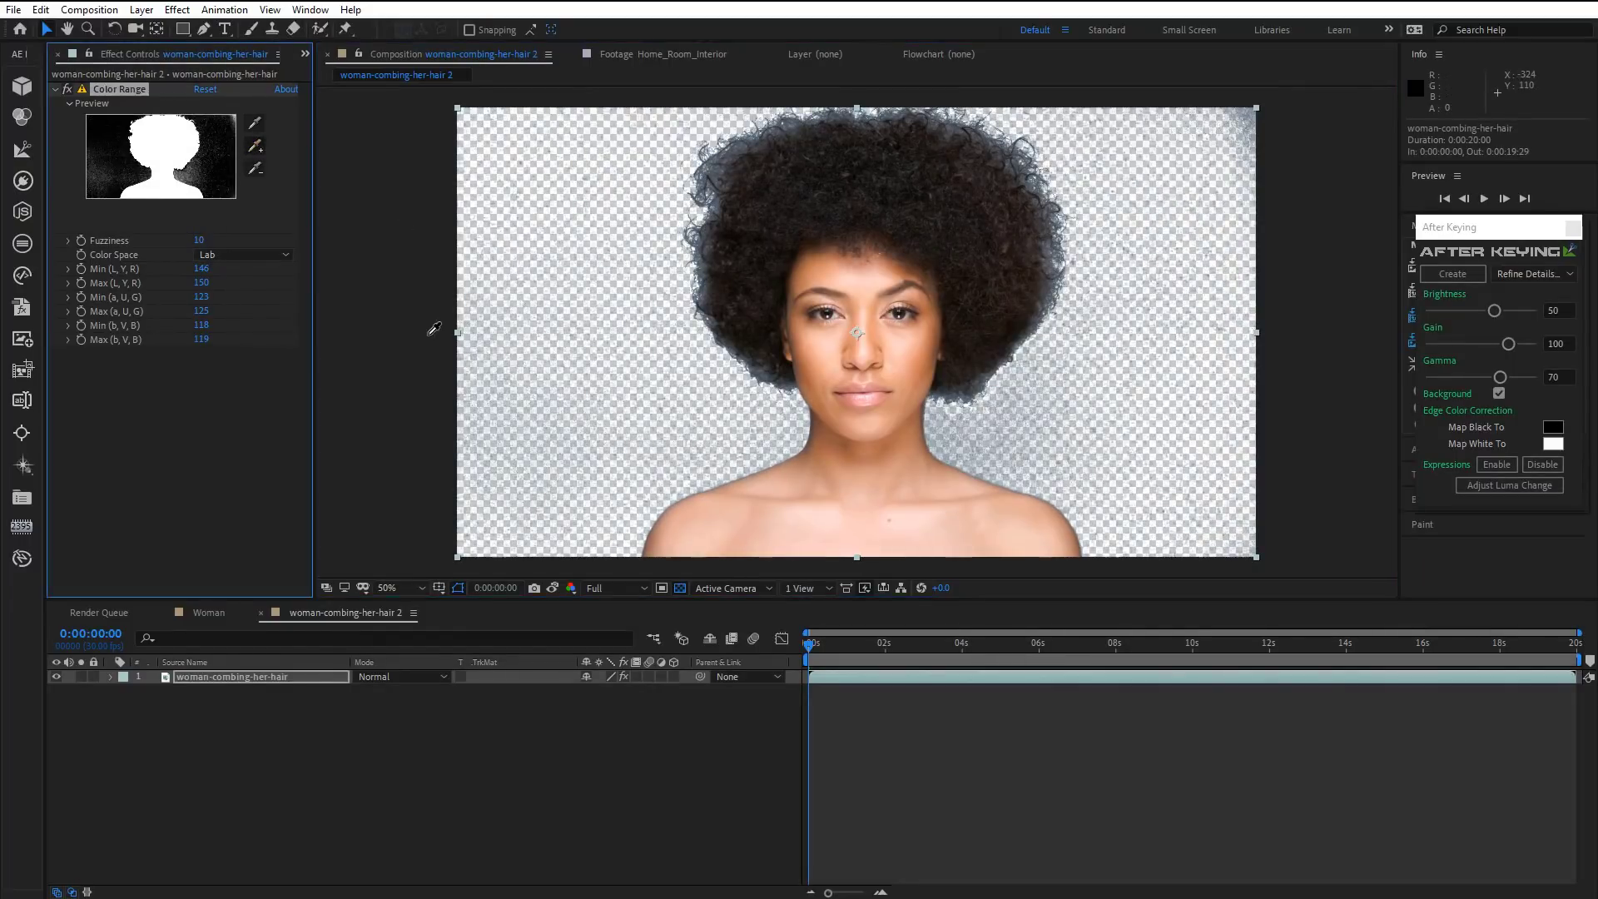
{"action": "left_click", "coordinate": [516, 399]}
{"action": "left_click", "coordinate": [255, 146]}
{"action": "left_click", "coordinate": [651, 362]}
Add the background beside the neck on the right and in the upper-right area to the Color Range key.
{"action": "scroll", "coordinate": [651, 387], "scroll_direction": "up", "scroll_amount": 1}
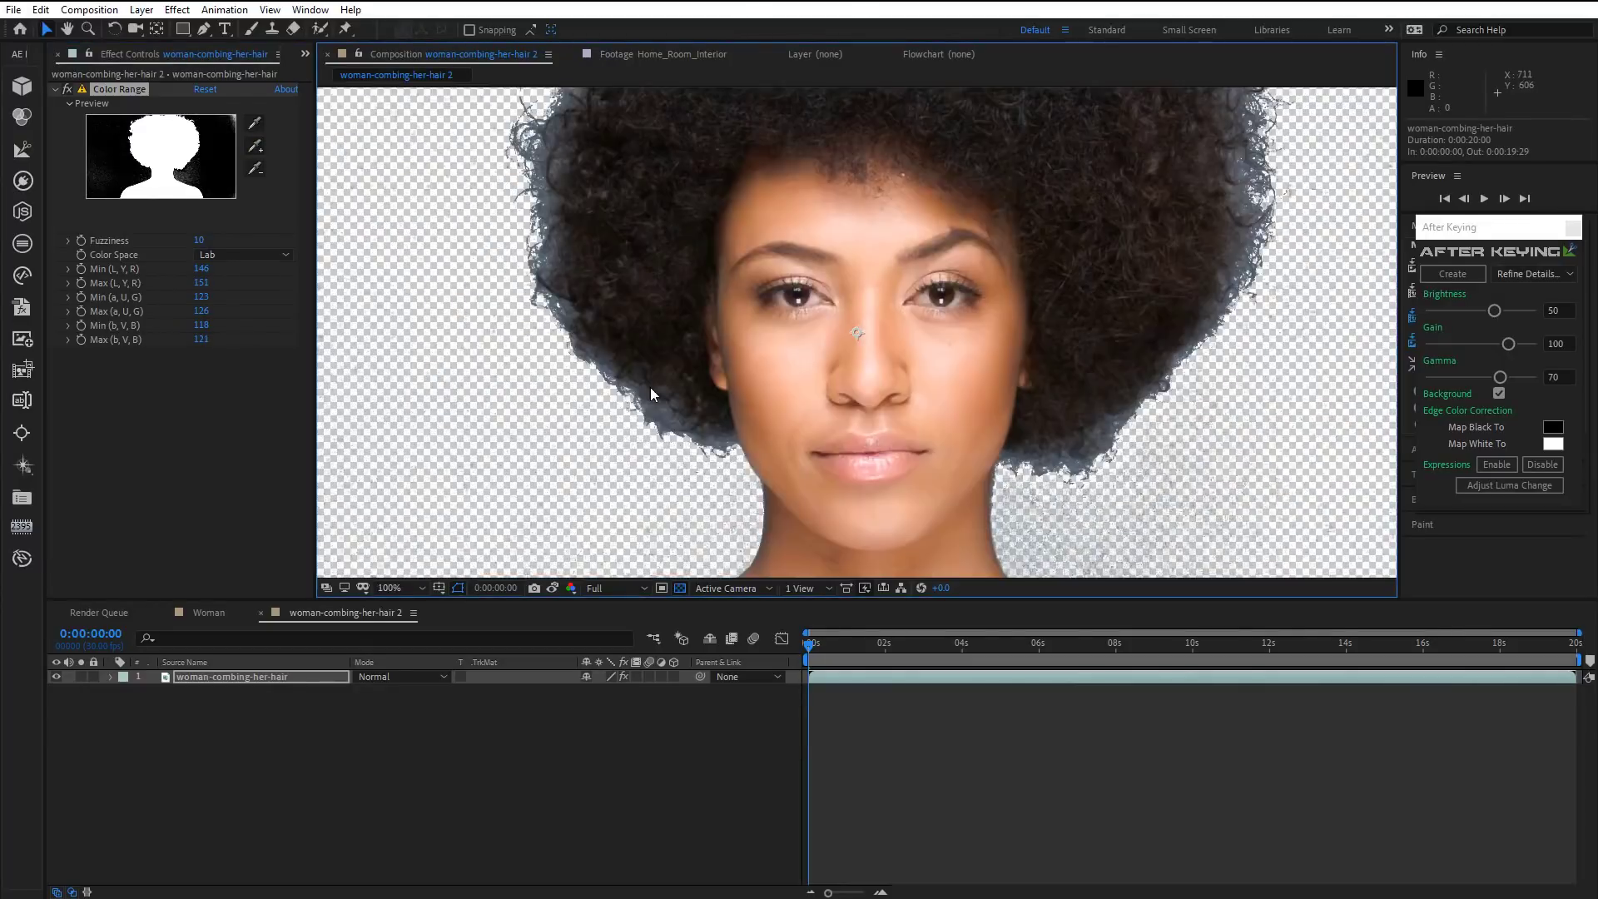
{"action": "left_click", "coordinate": [254, 148]}
{"action": "left_click", "coordinate": [1071, 526]}
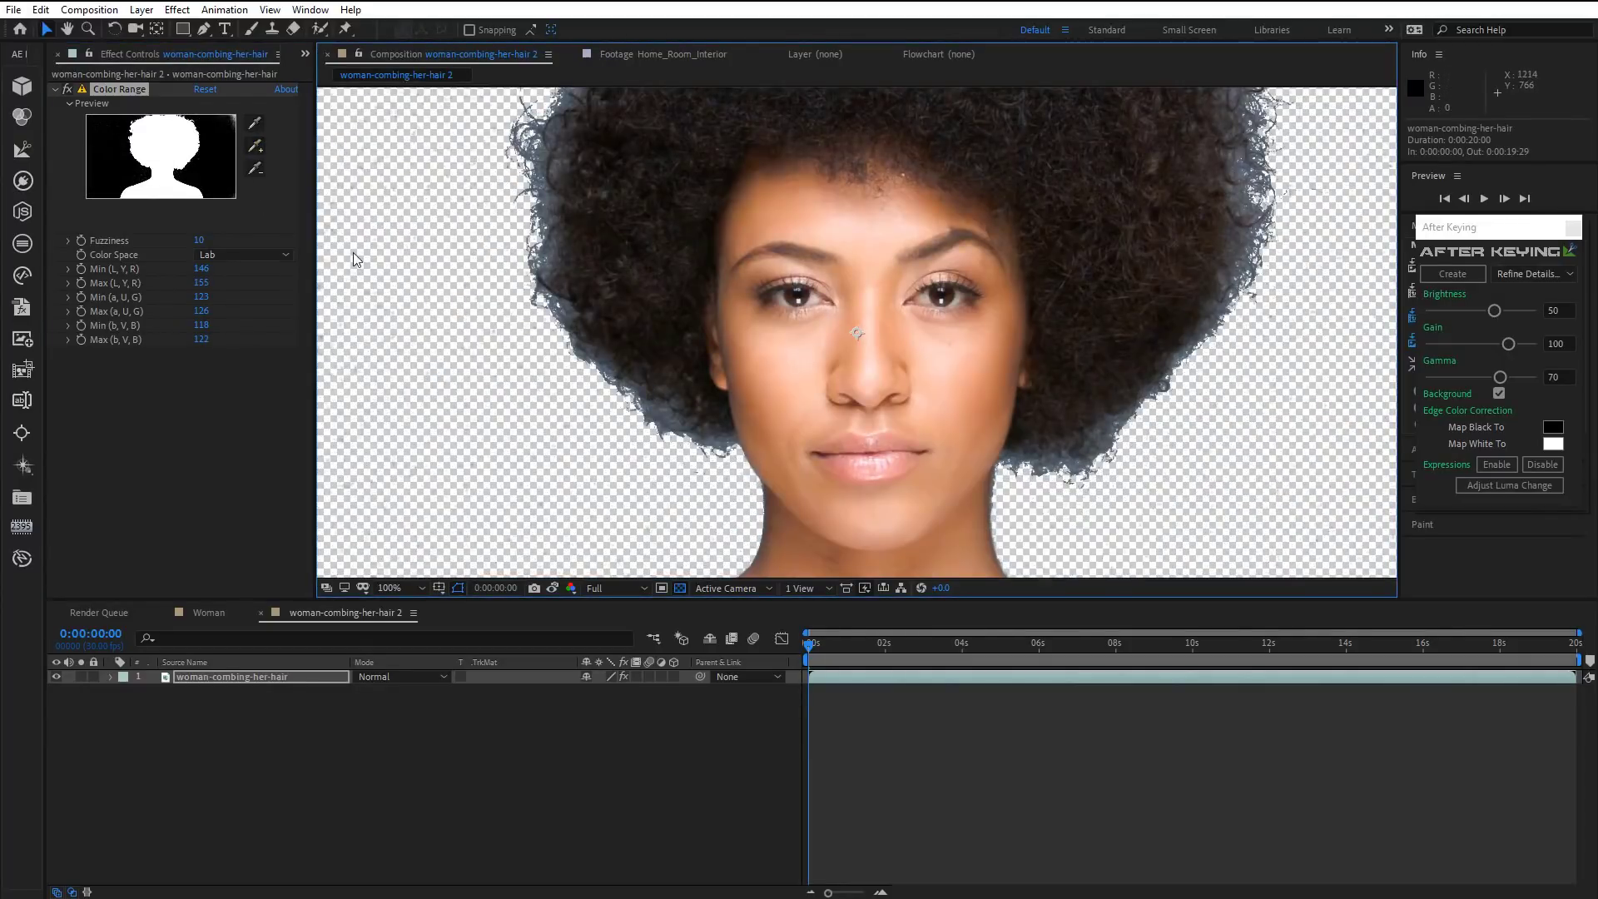
{"action": "left_click", "coordinate": [255, 147]}
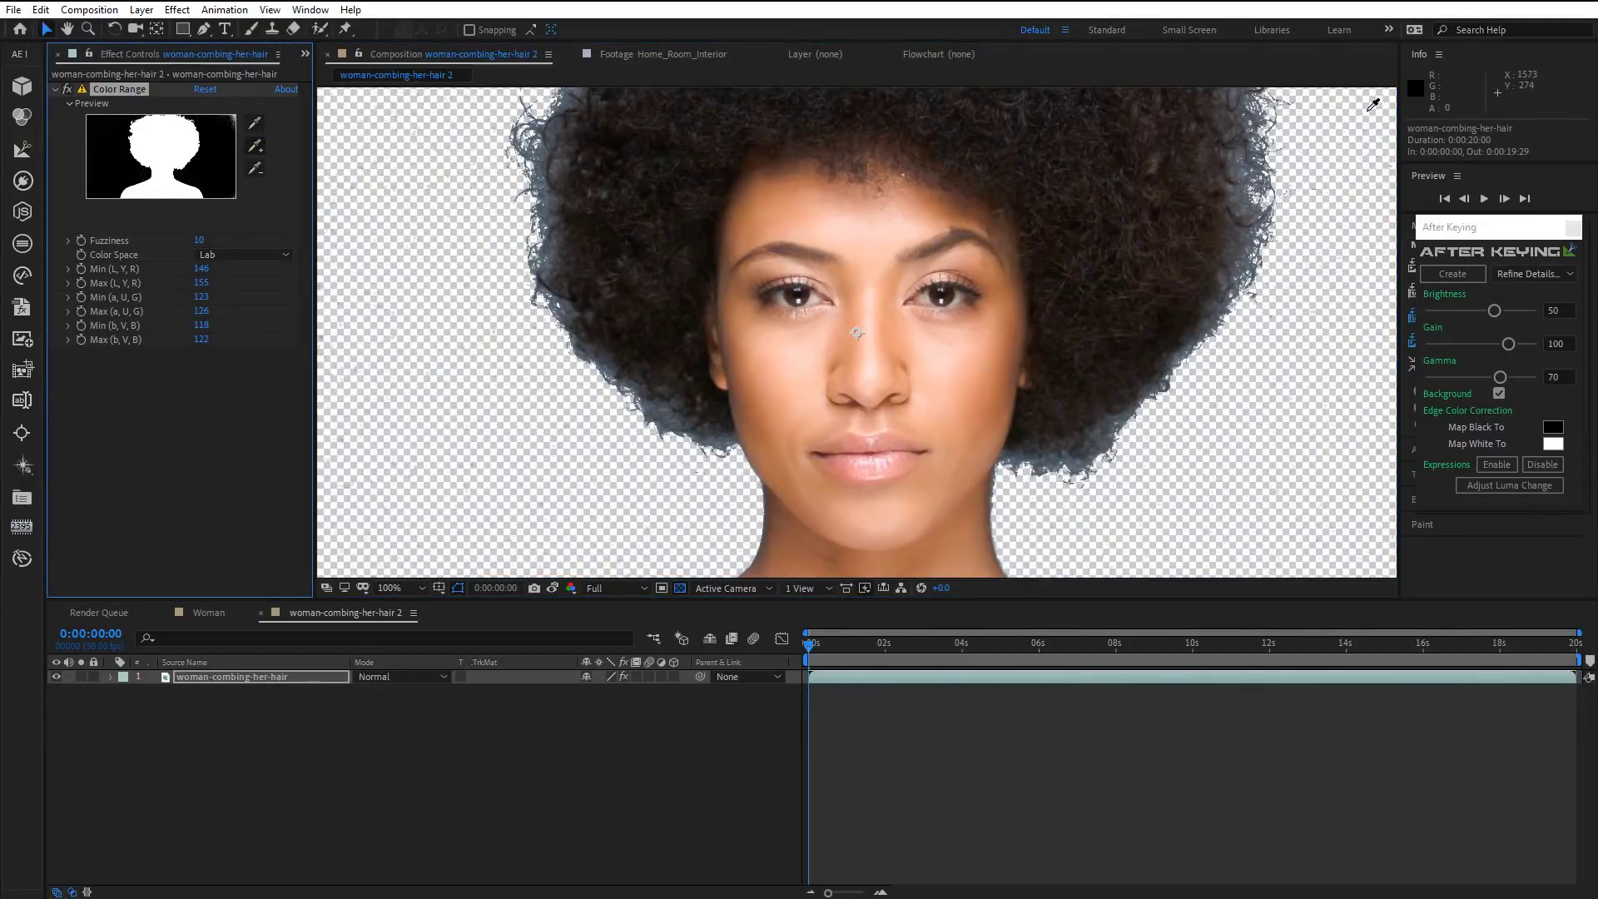
{"action": "left_click", "coordinate": [1372, 117]}
{"action": "key", "text": "comma"}
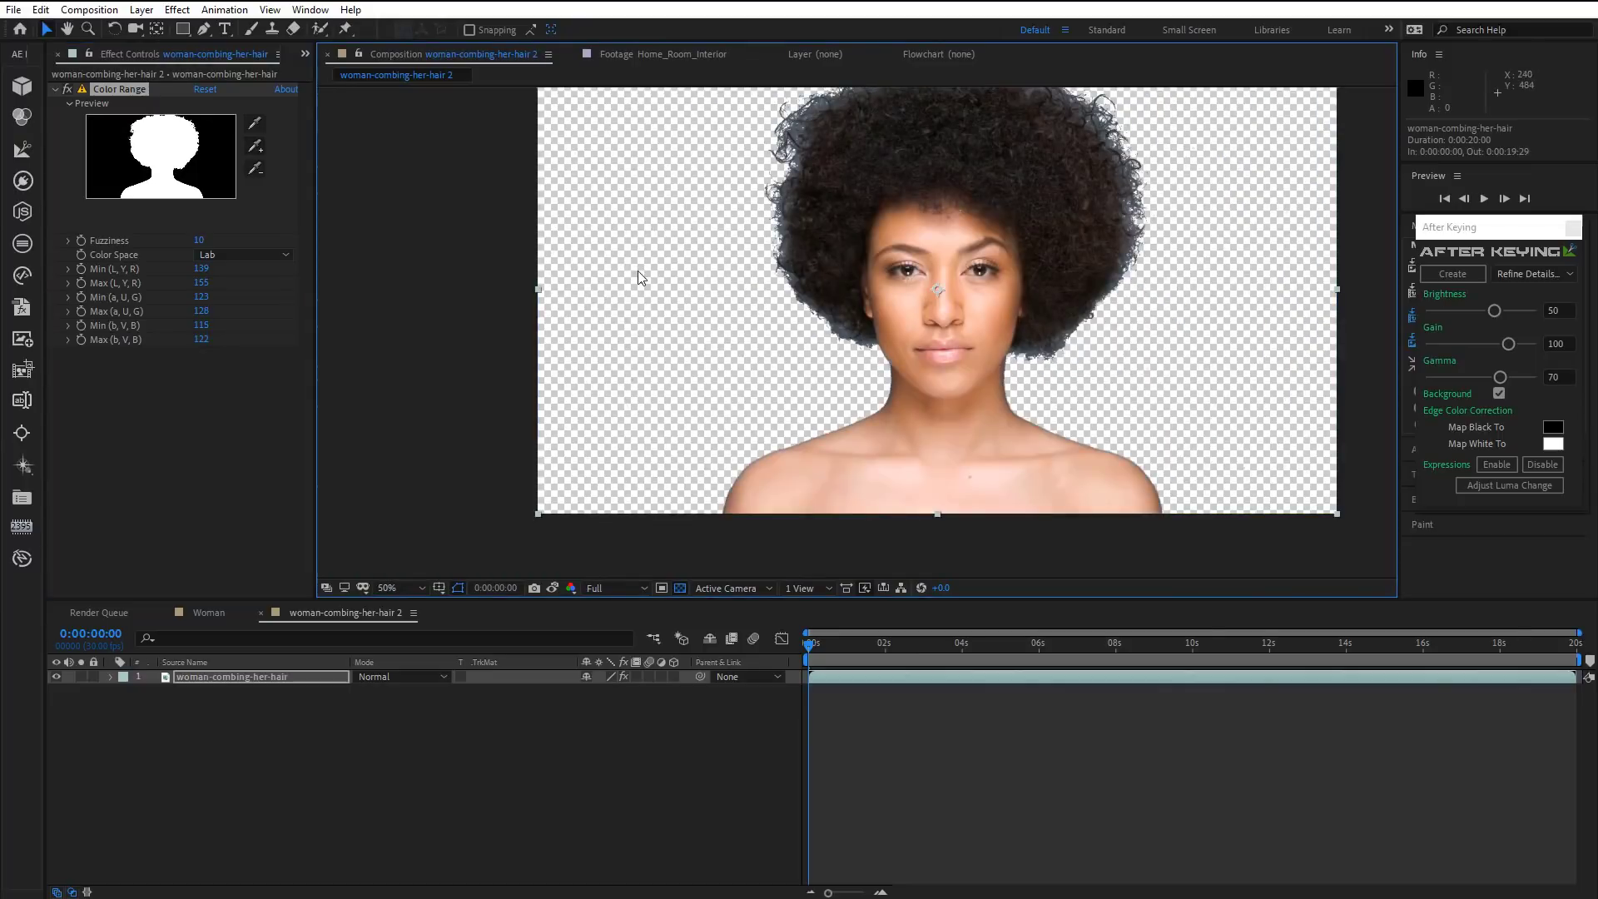
{"action": "left_click_drag", "start_coordinate": [641, 277], "coordinate": [545, 299]}
{"action": "key", "text": "v"}
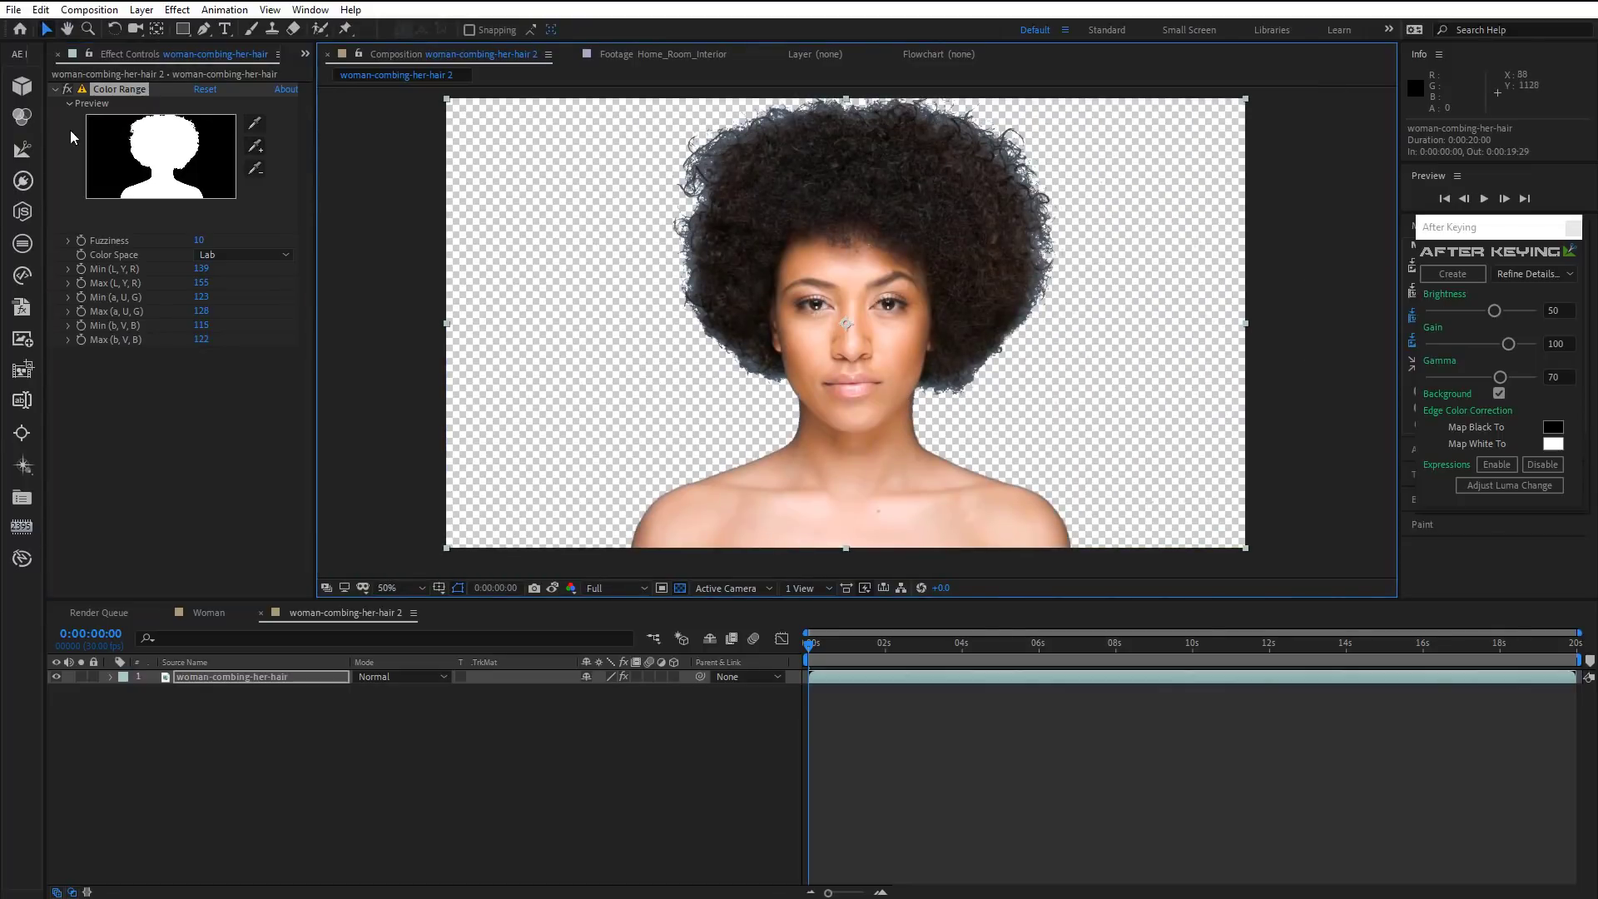
Place the Home_Room_Interior image from the Images folder beneath the woman-combing-her-hair layer as the background.
{"action": "left_click_drag", "start_coordinate": [314, 152], "coordinate": [385, 166]}
{"action": "left_click", "coordinate": [71, 55]}
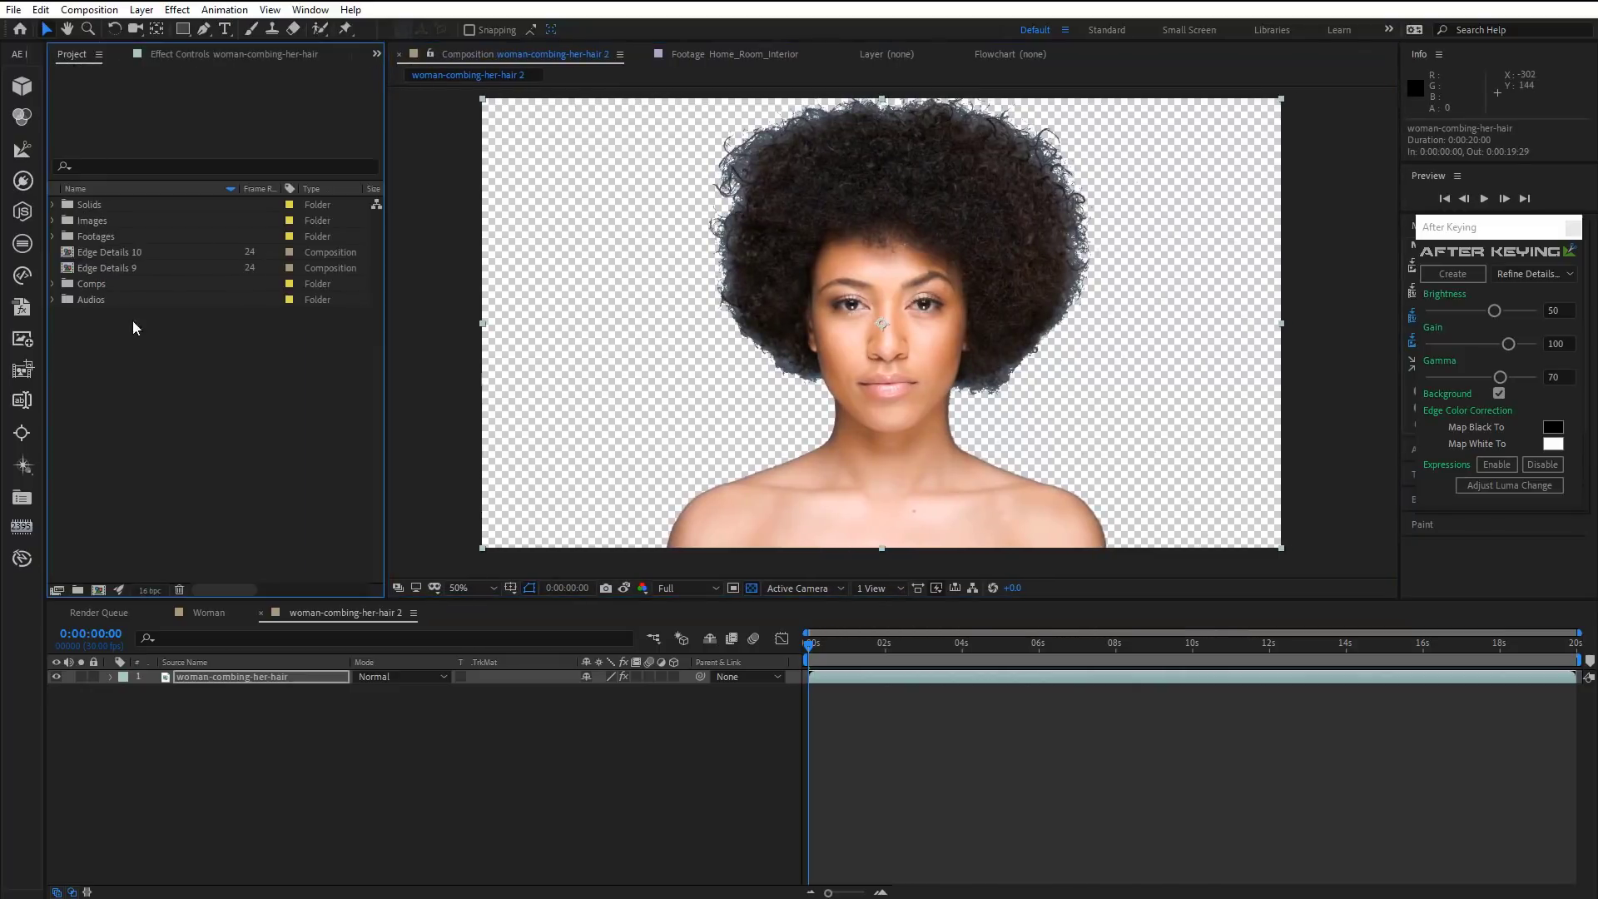
{"action": "left_click", "coordinate": [53, 221]}
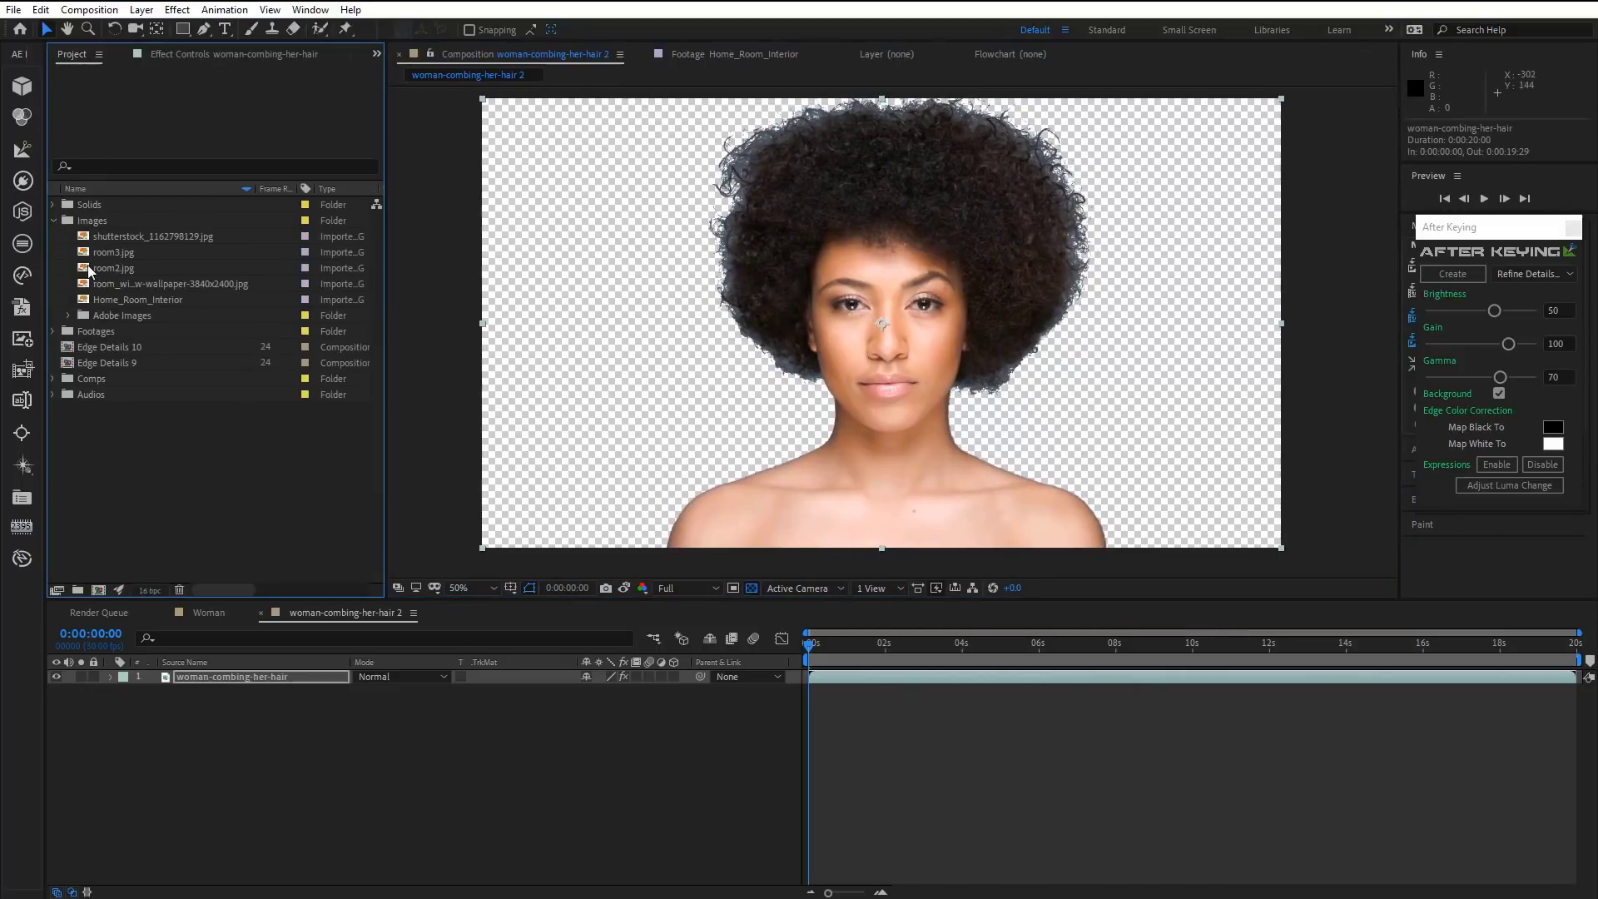
{"action": "left_click_drag", "start_coordinate": [118, 302], "coordinate": [288, 749]}
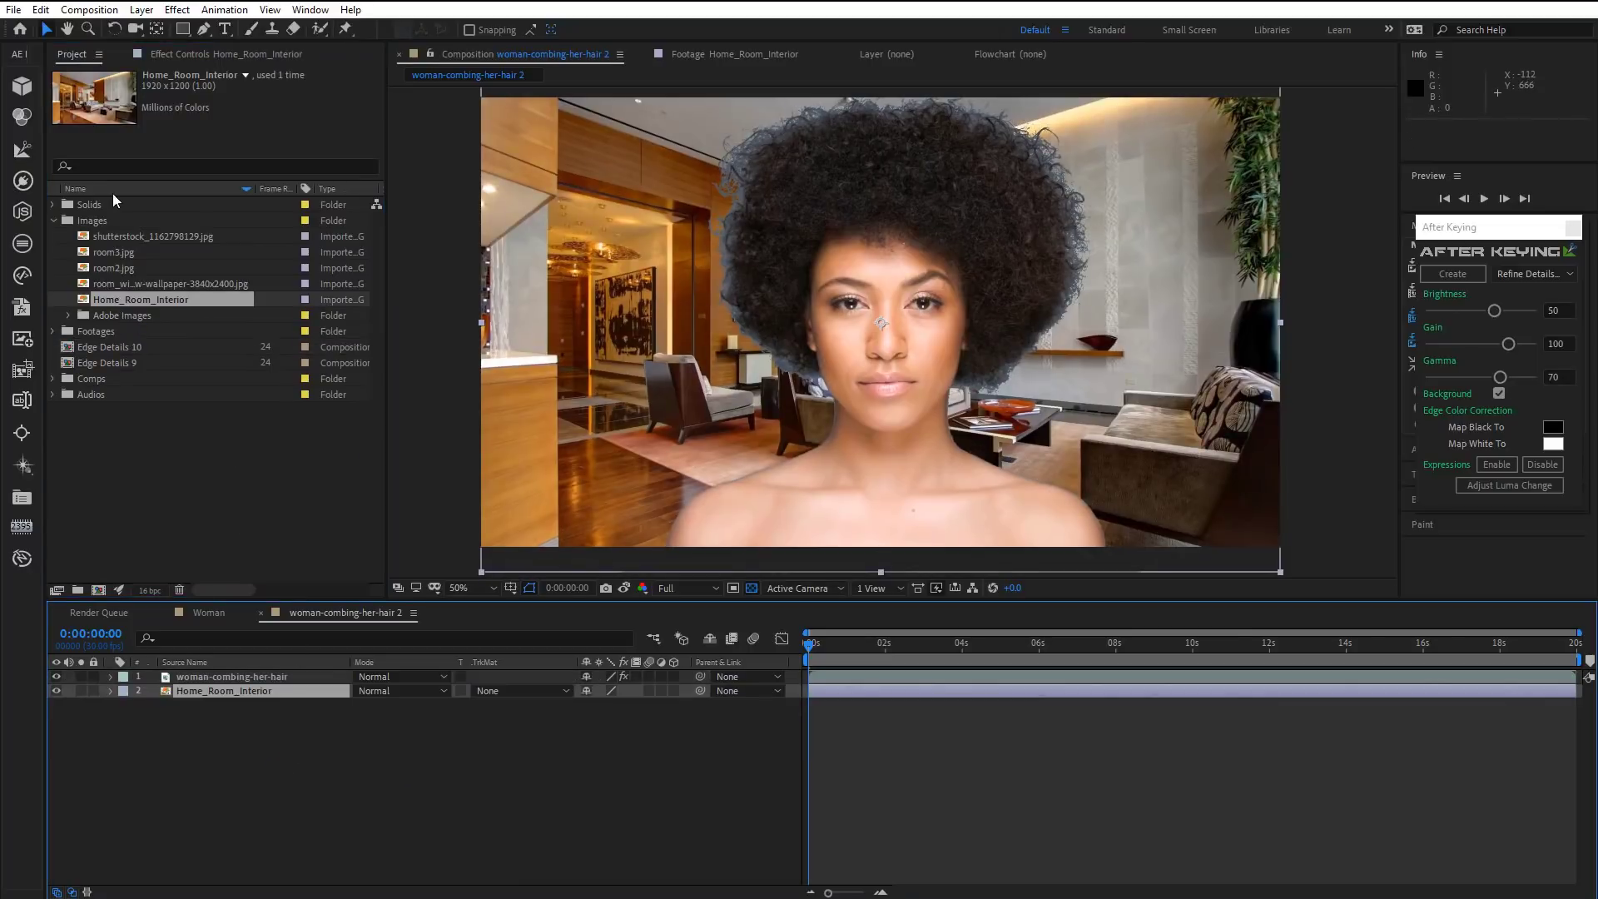
{"action": "left_click", "coordinate": [55, 221]}
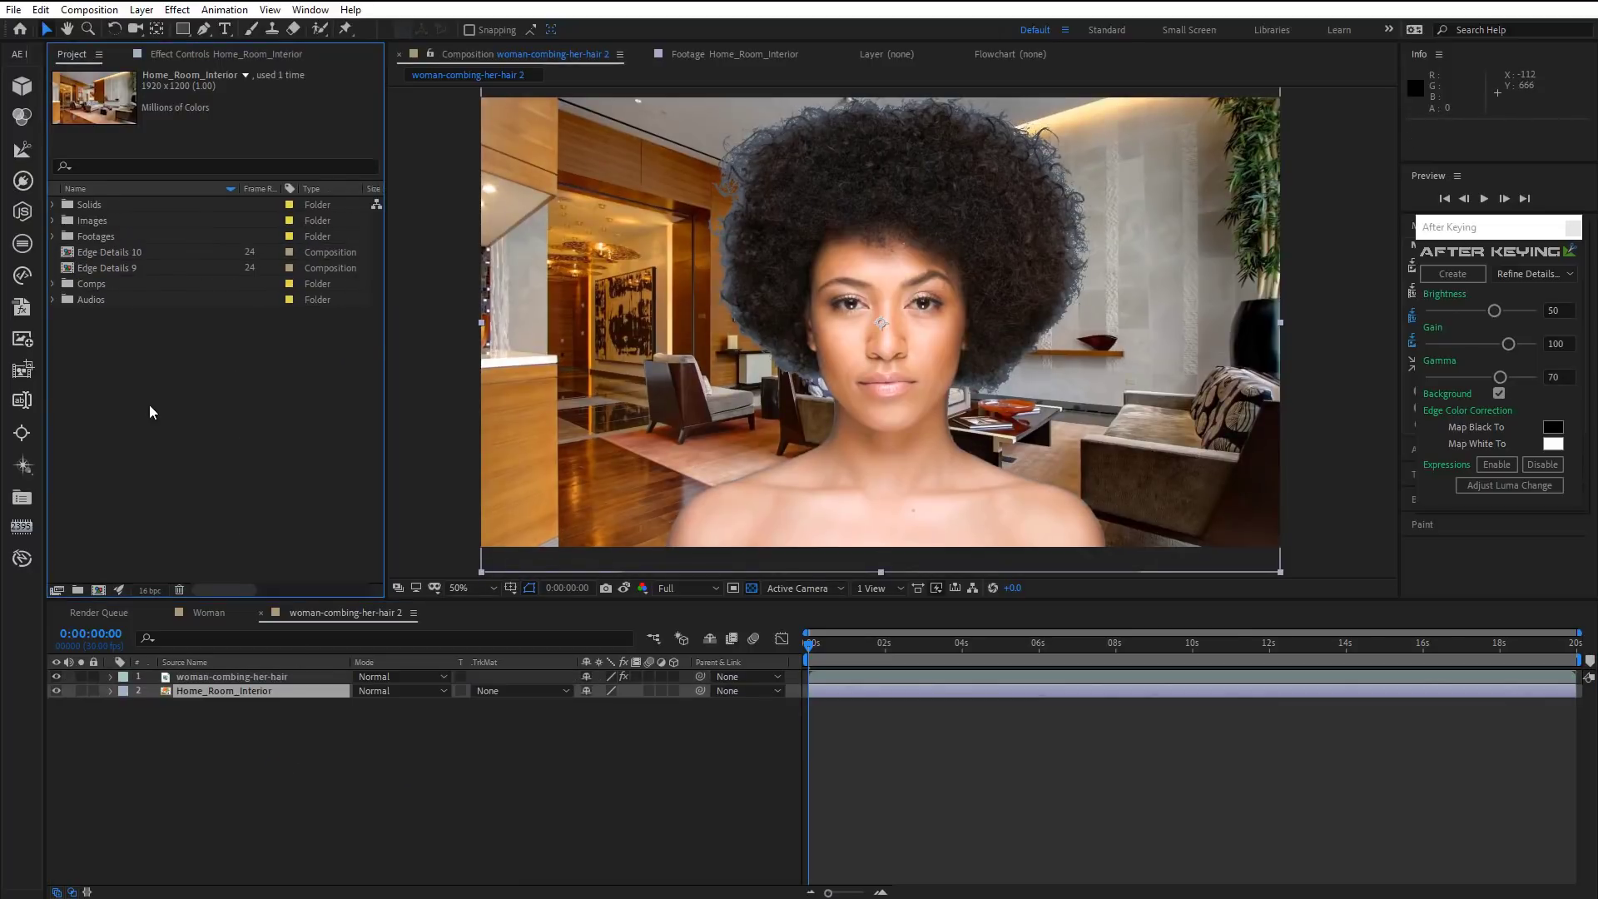
Create an After Keying Refine Details layer from the woman-combing-her-hair and Home_Room_Interior layers.
{"action": "left_click", "coordinate": [223, 678]}
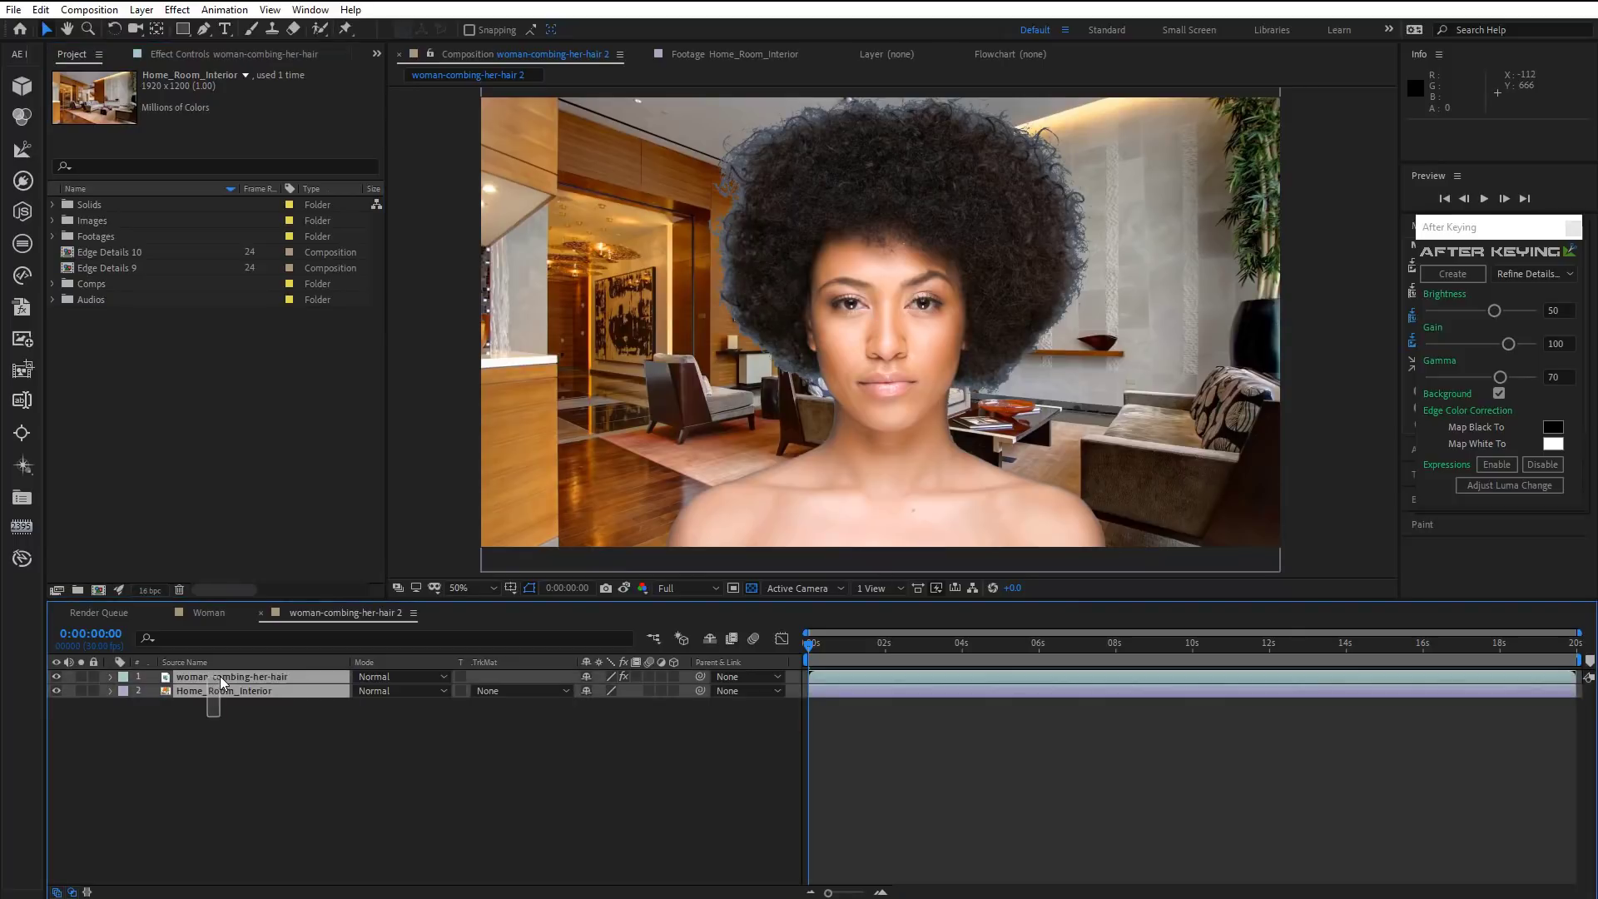
{"action": "left_click", "coordinate": [1508, 278]}
{"action": "left_click", "coordinate": [1544, 308]}
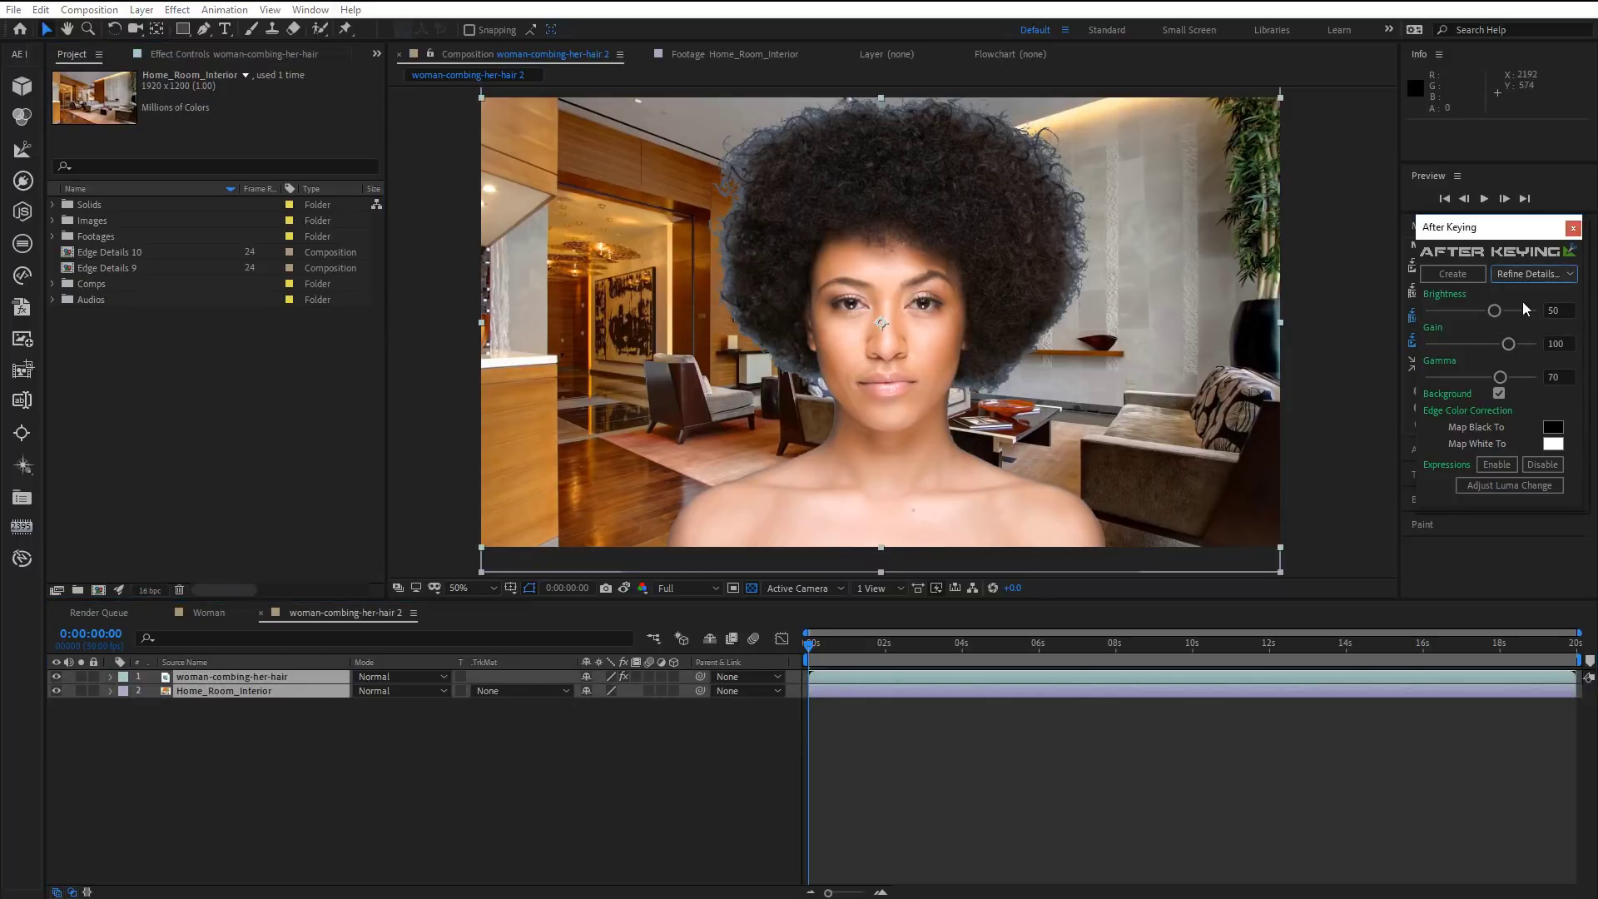
{"action": "left_click", "coordinate": [1452, 273]}
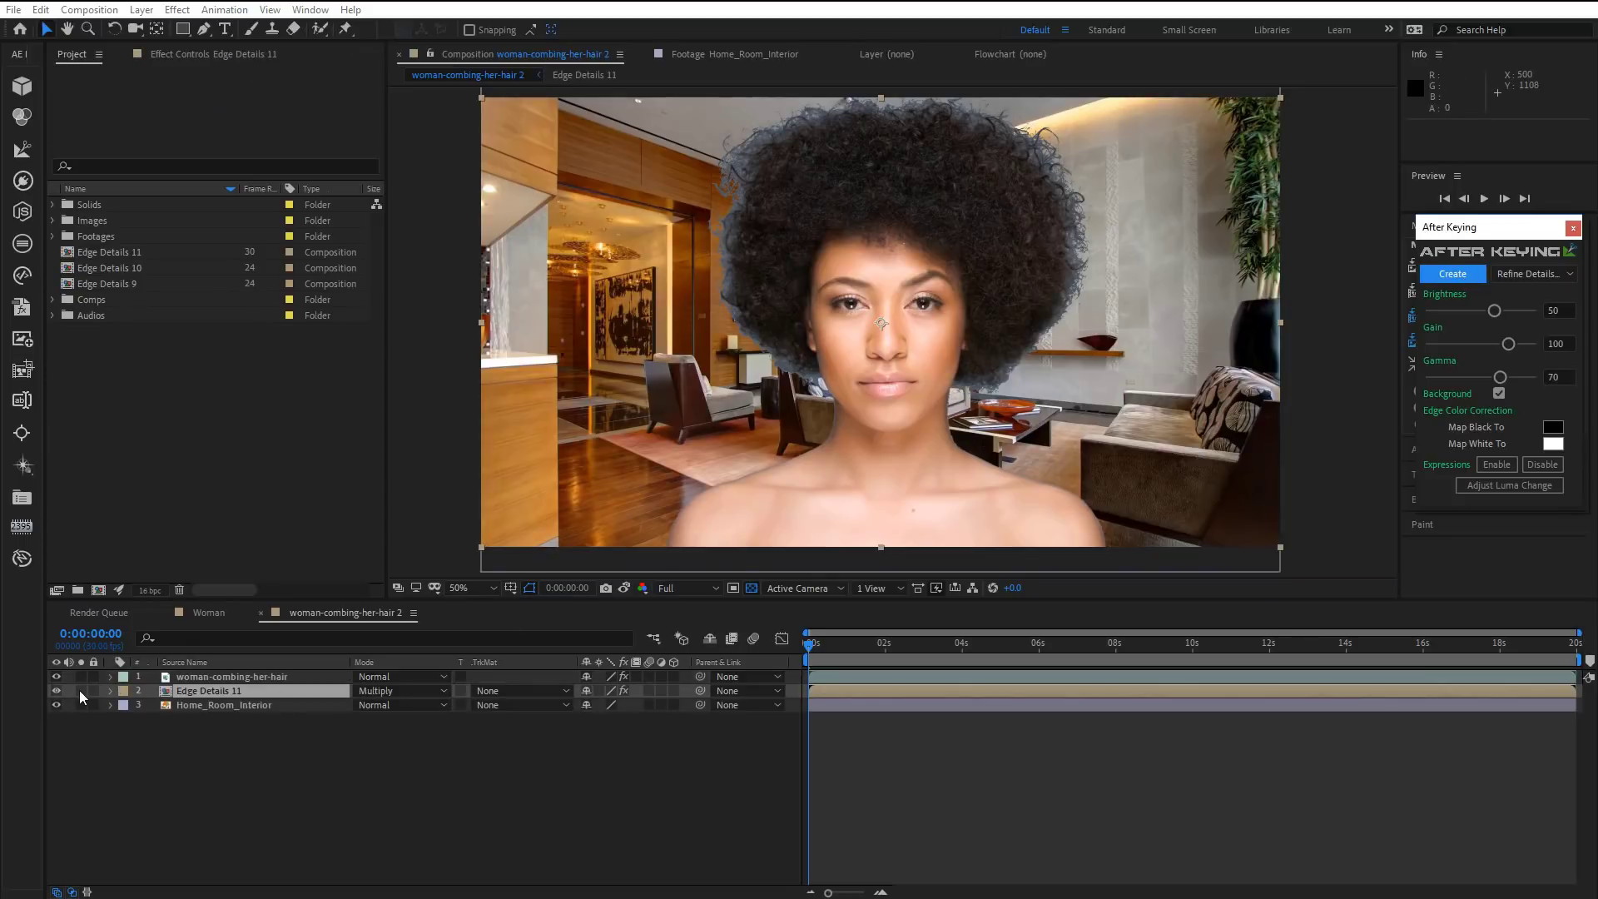
Solo the Edge Details 11 layer, set its Brightness to 27 and Gamma to 54, and inspect the hair detail.
{"action": "left_click", "coordinate": [80, 692]}
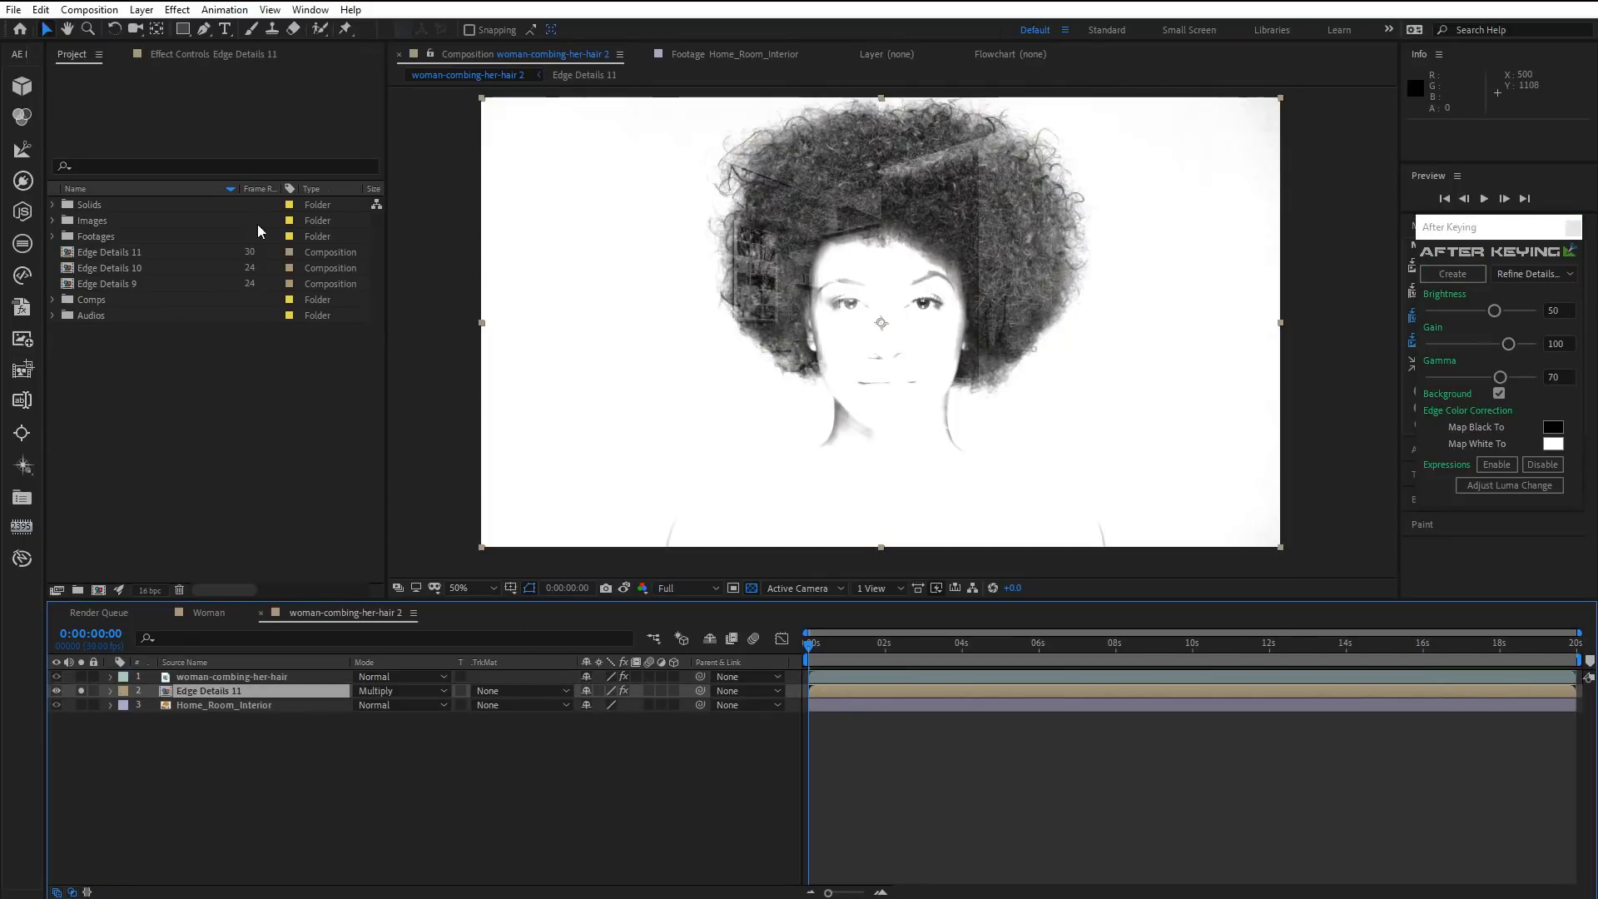
{"action": "left_click", "coordinate": [221, 54]}
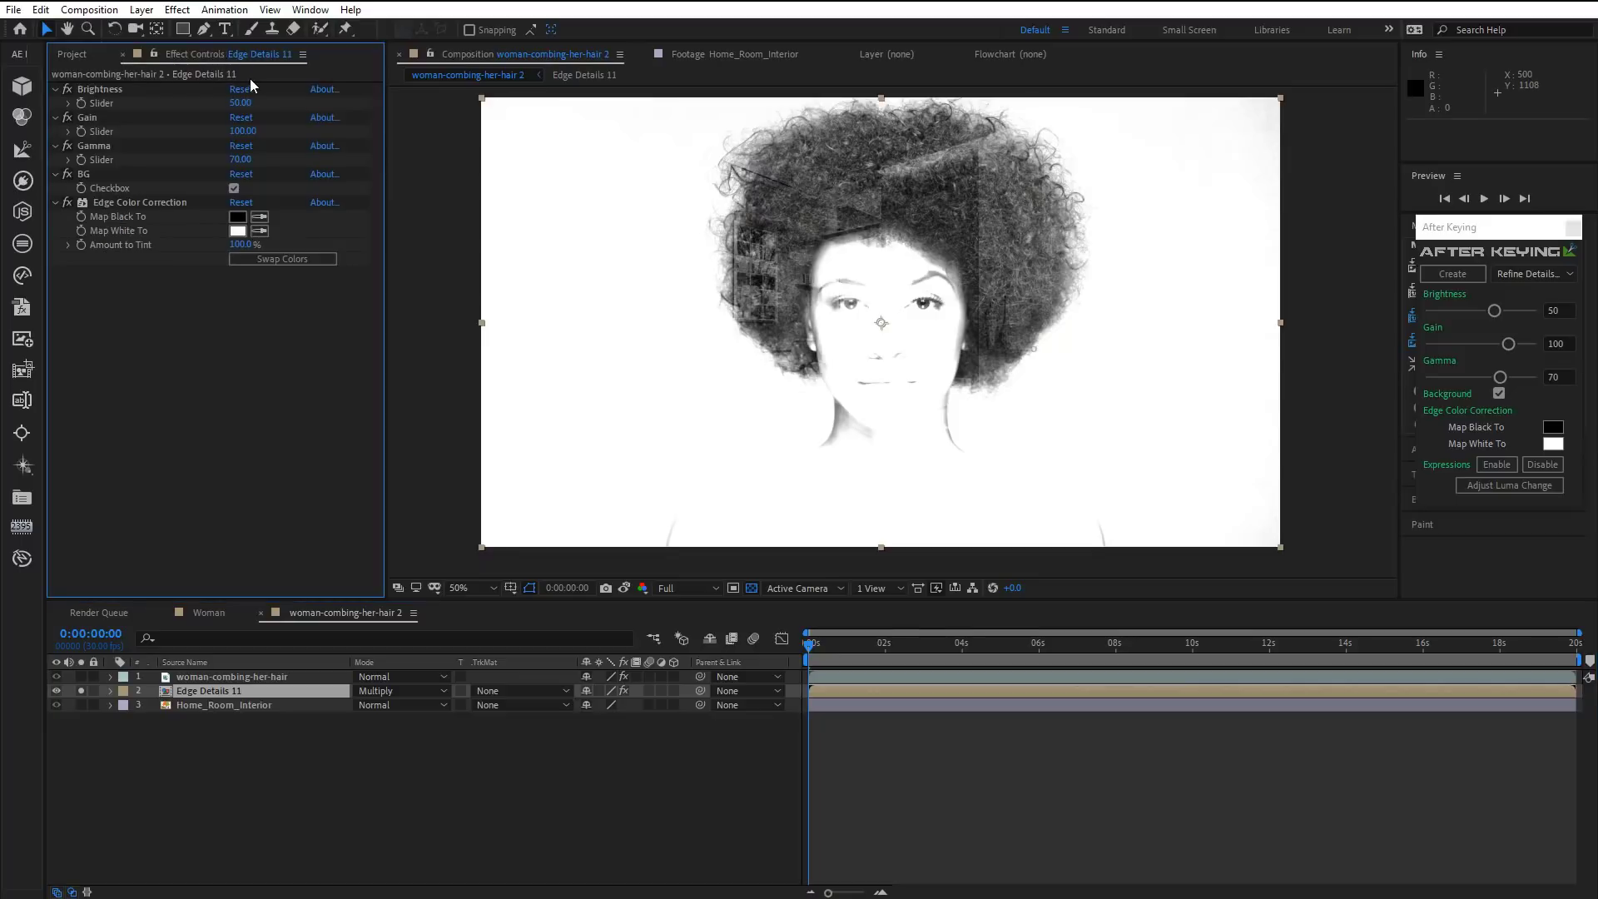
{"action": "left_click_drag", "start_coordinate": [237, 105], "coordinate": [236, 105]}
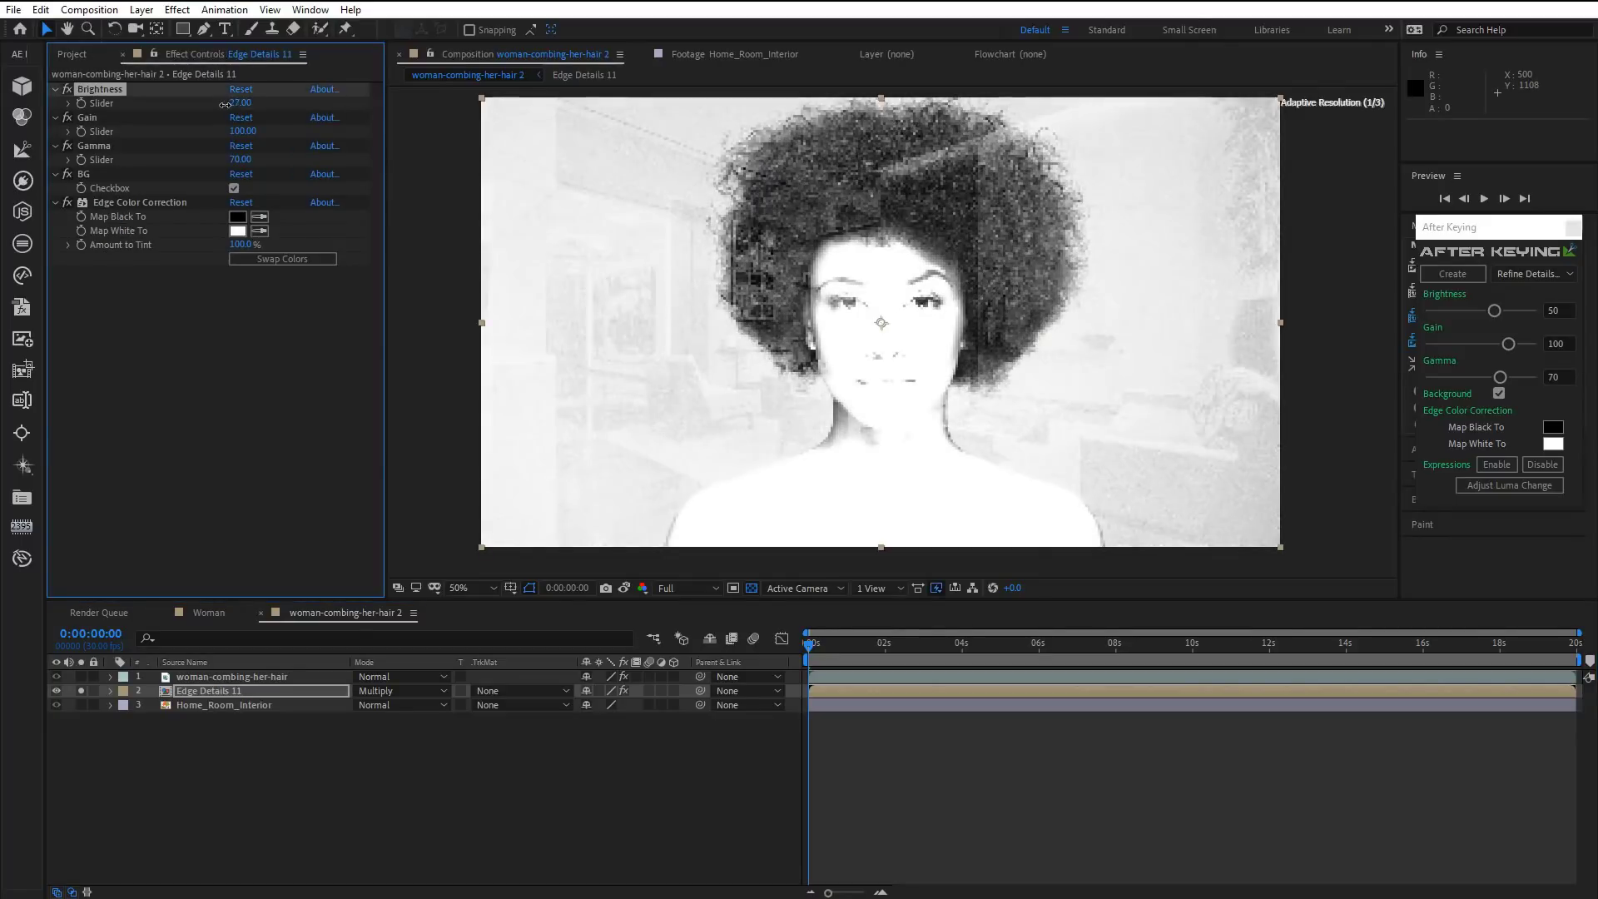
{"action": "left_click_drag", "start_coordinate": [237, 159], "coordinate": [227, 158]}
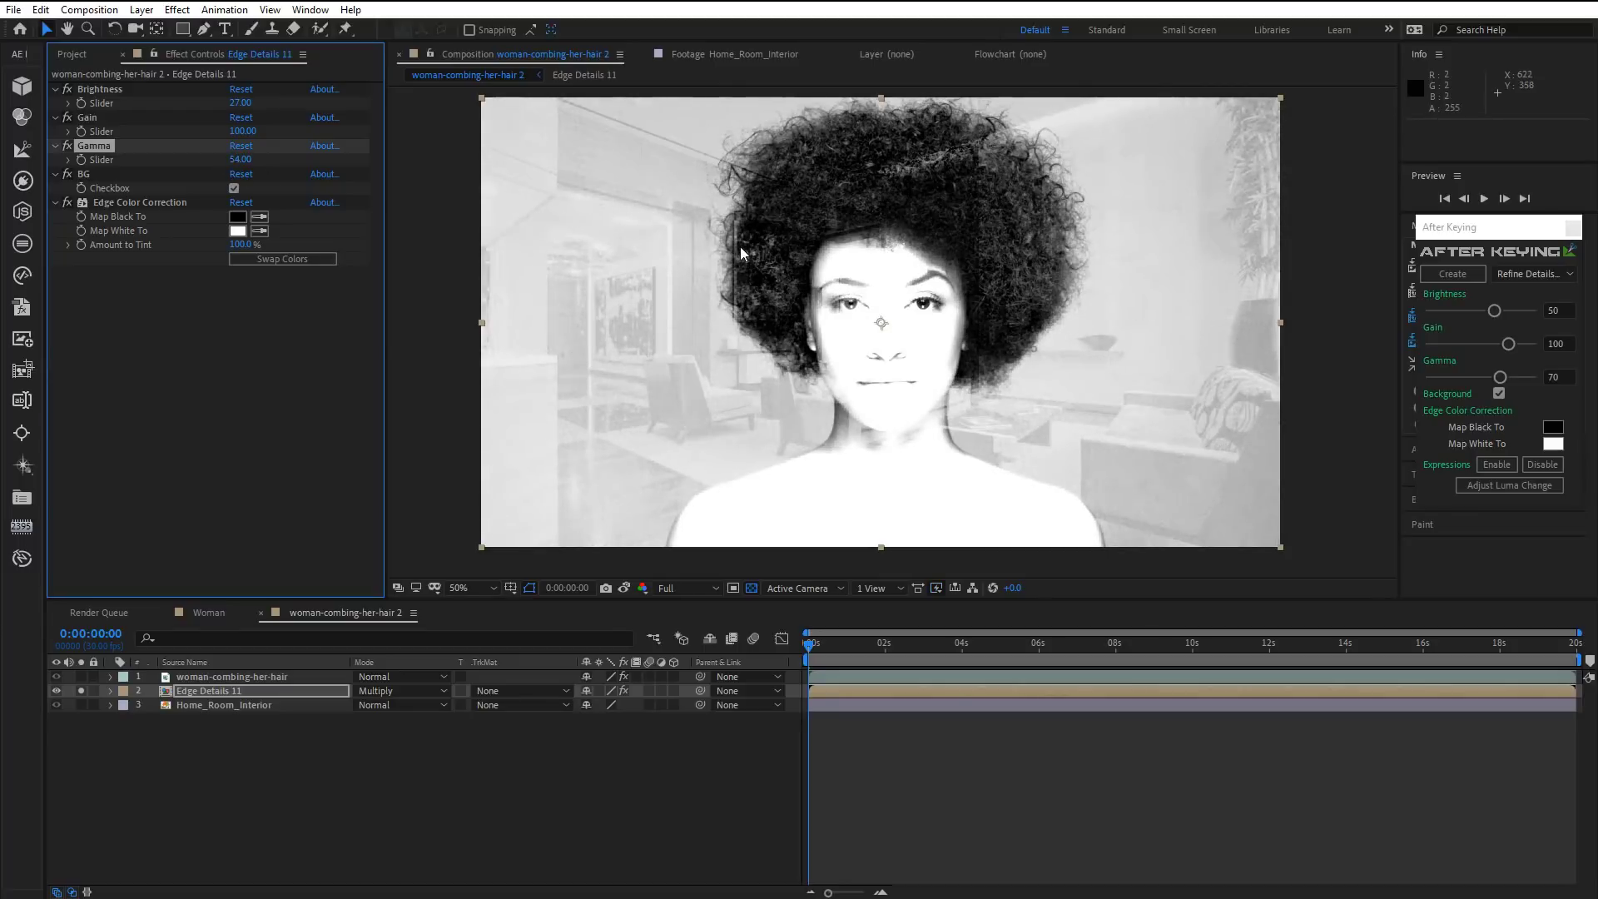
{"action": "scroll", "coordinate": [740, 246], "scroll_direction": "up", "scroll_amount": 3}
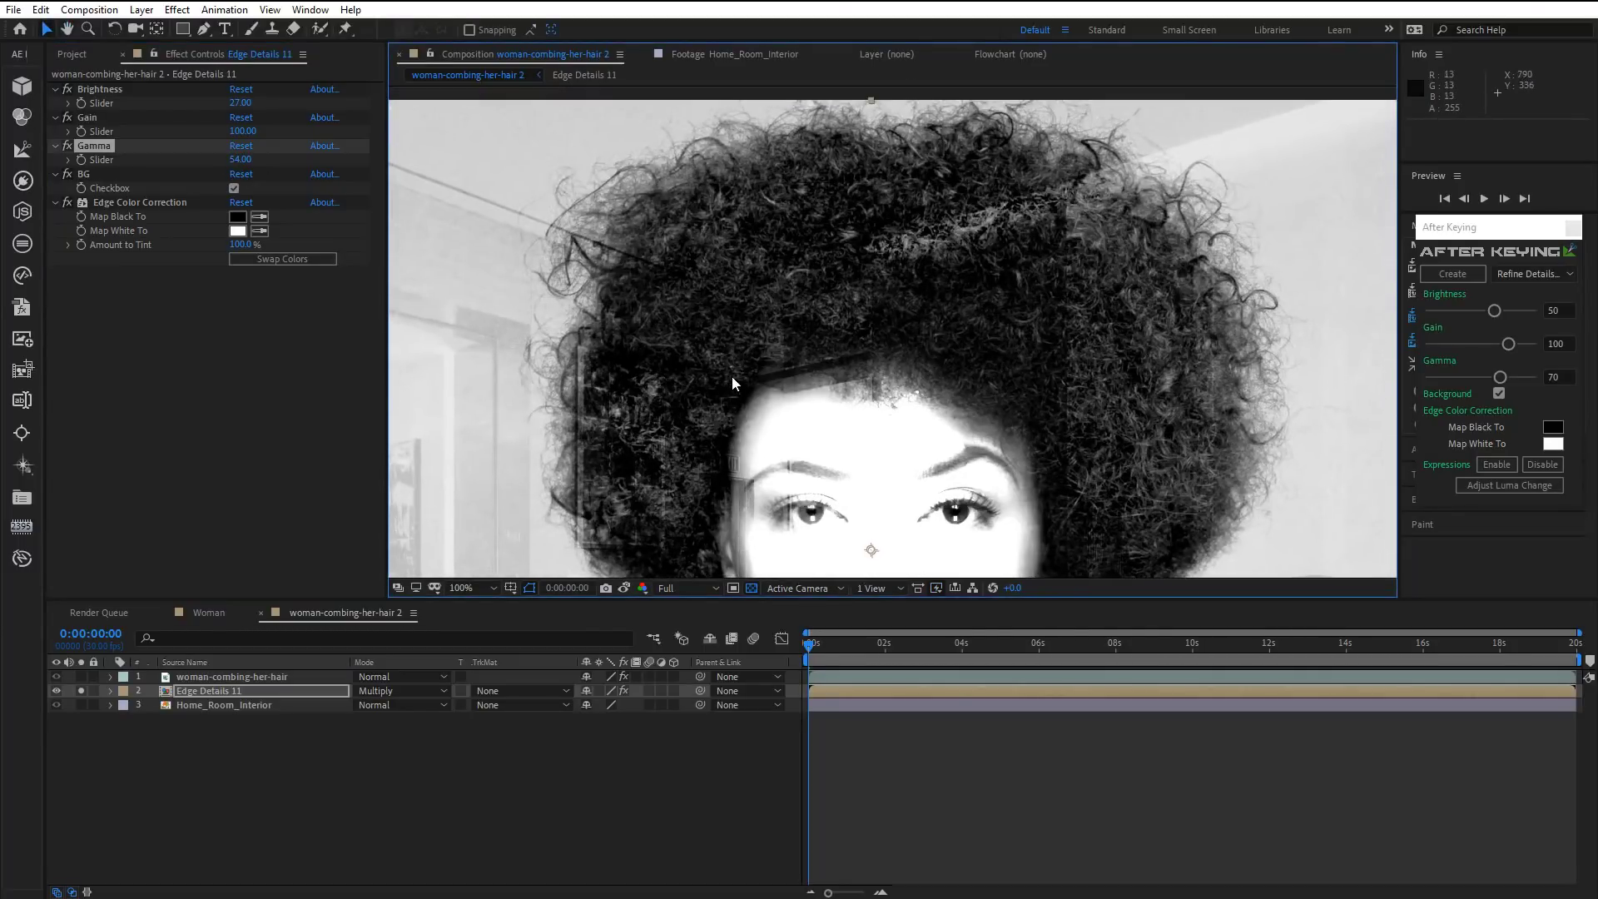
{"action": "scroll", "coordinate": [732, 376], "scroll_direction": "down", "scroll_amount": 2}
{"action": "key", "text": "v"}
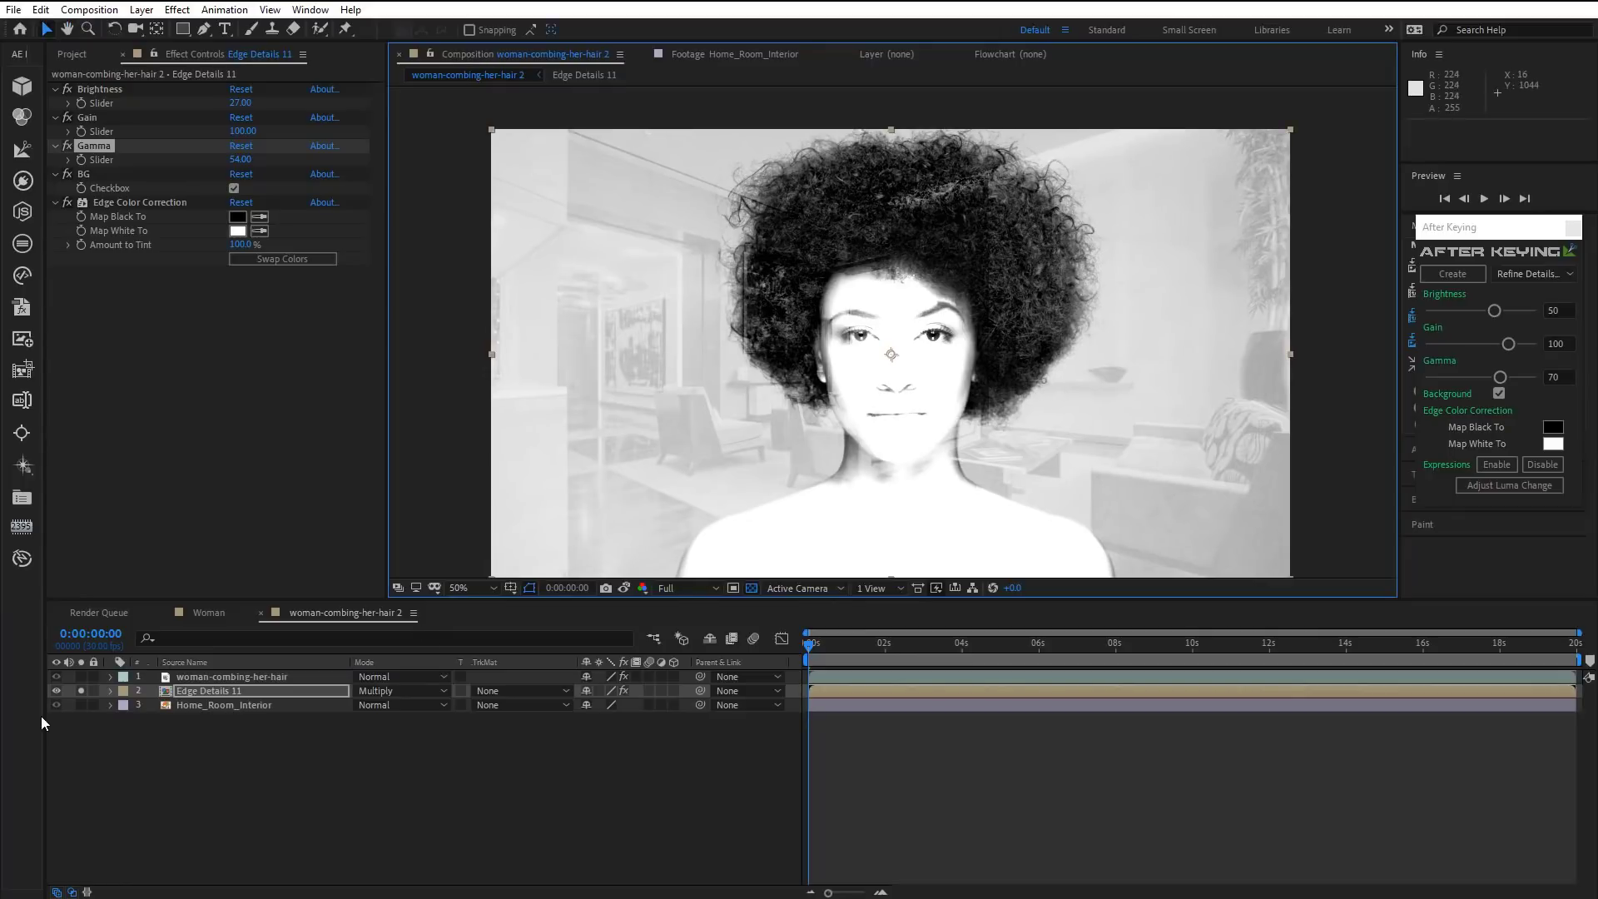
Unsolo Edge Details 11, then hide it and Home_Room_Interior so only the woman-combing-her-hair layer shows.
{"action": "left_click", "coordinate": [81, 691]}
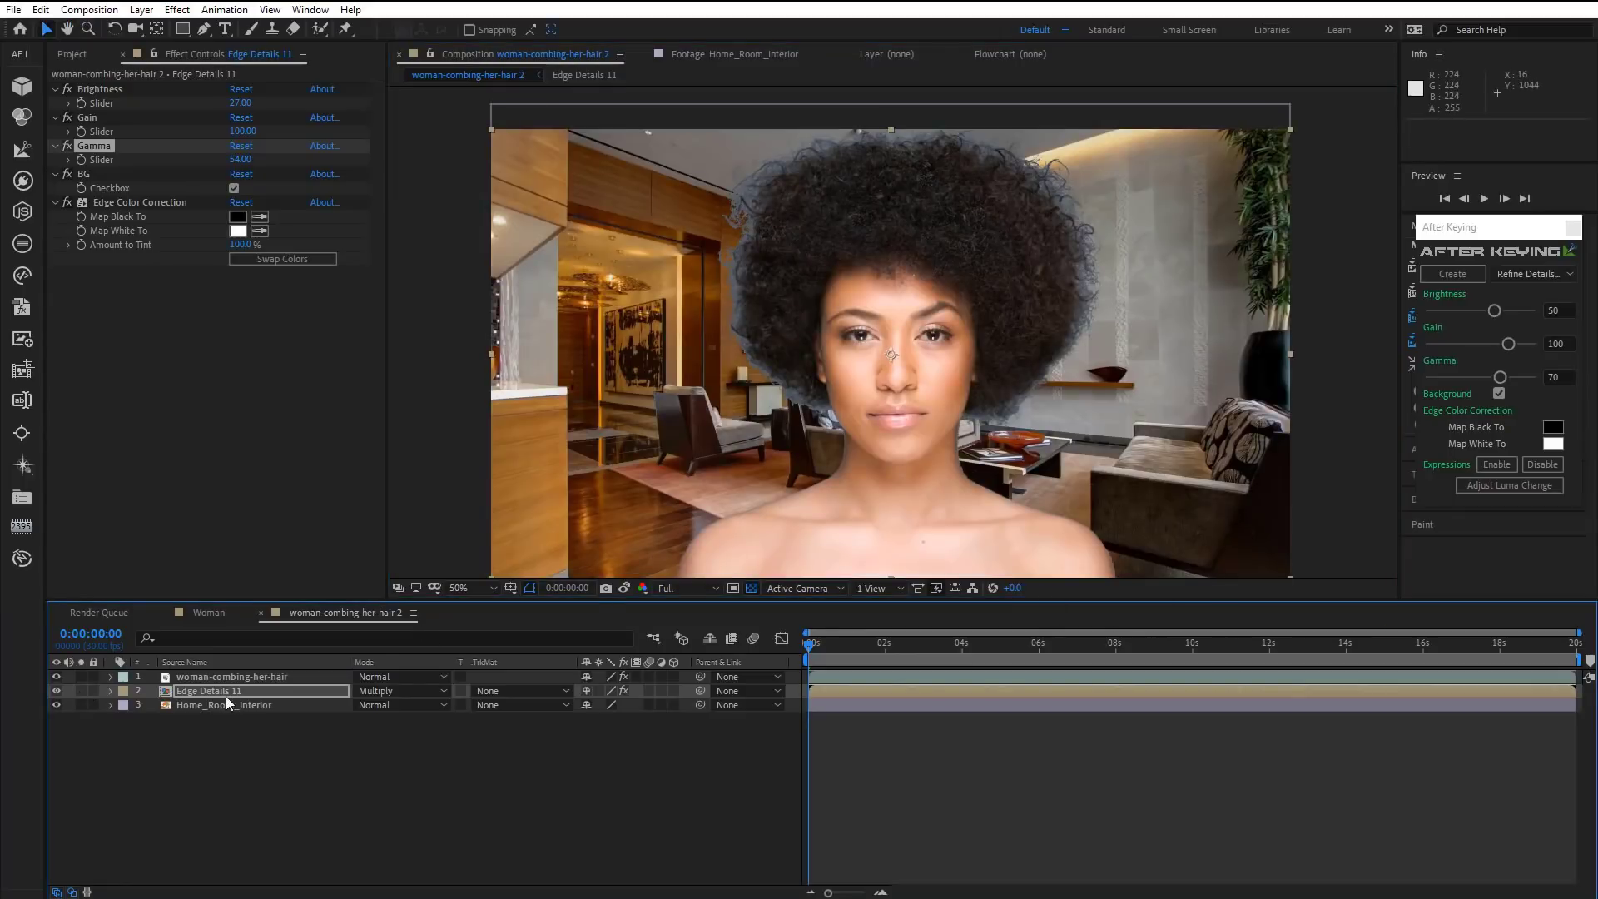
{"action": "left_click", "coordinate": [233, 679]}
{"action": "left_click_drag", "start_coordinate": [57, 692], "coordinate": [58, 704]}
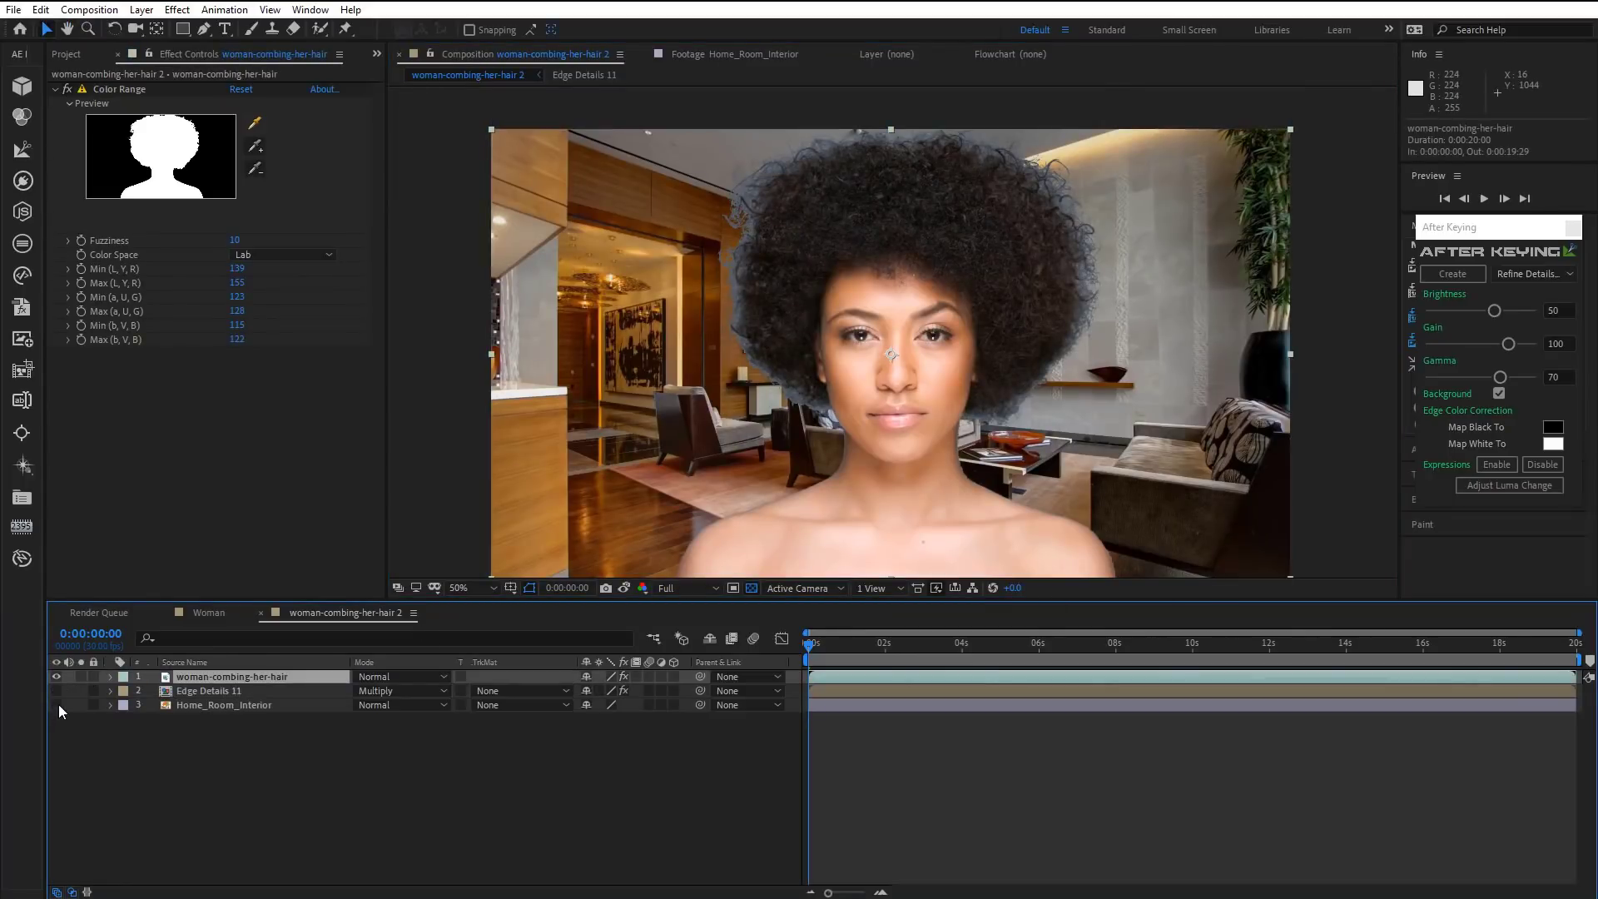
Apply Simple Choker to the woman-combing-her-hair layer and raise Choke Matte to 49.10.
{"action": "left_click", "coordinate": [178, 10]}
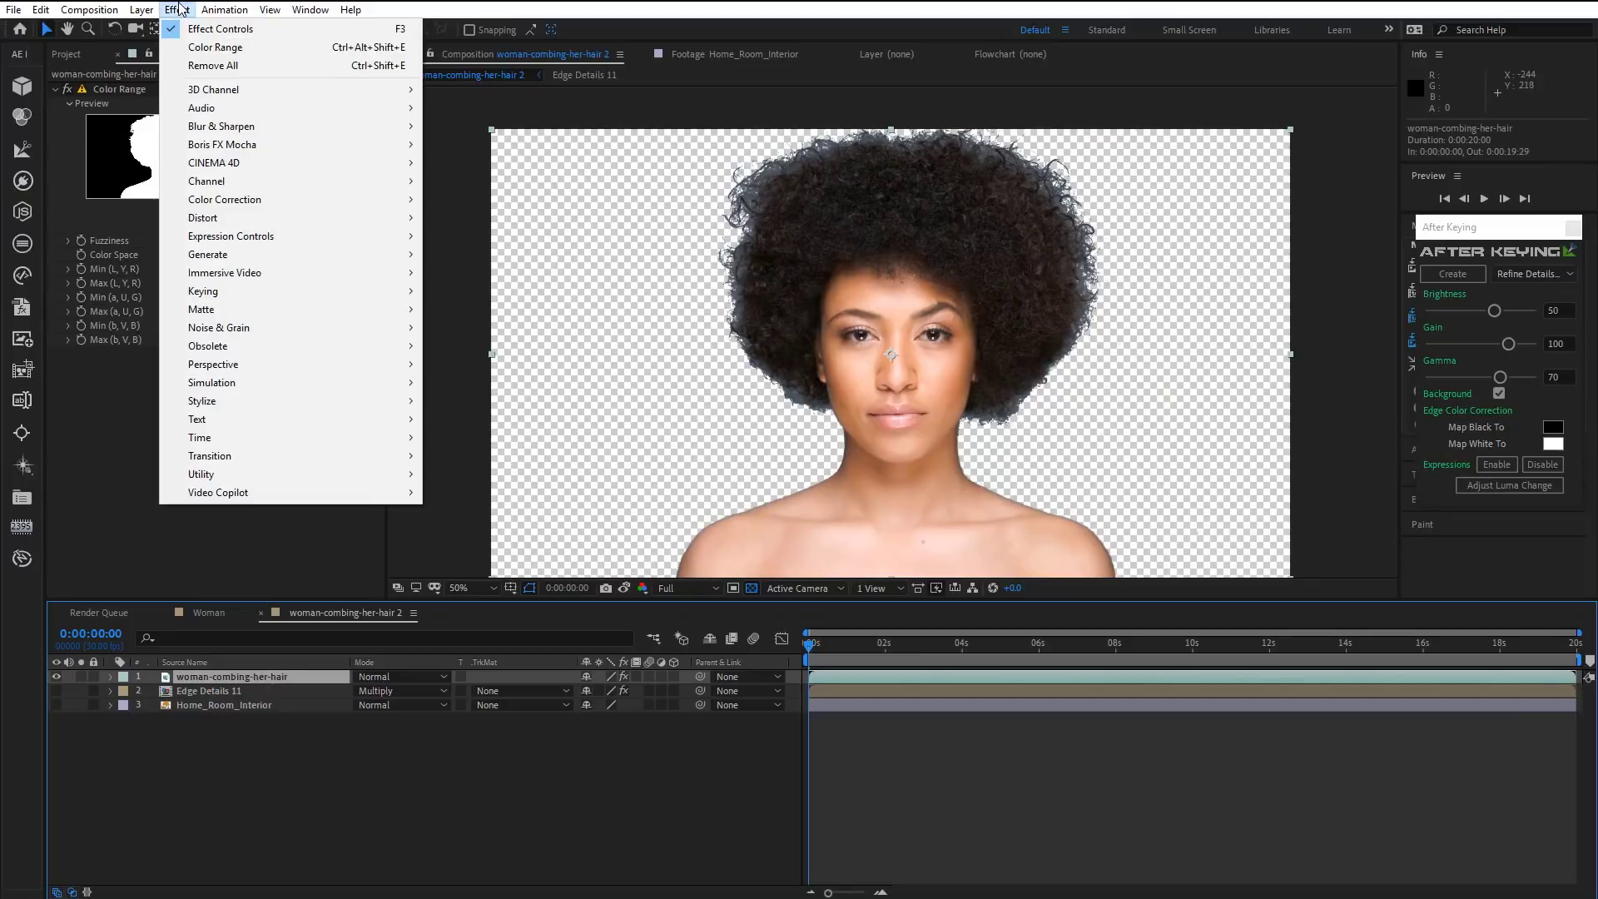
{"action": "mouse_move", "coordinate": [293, 309]}
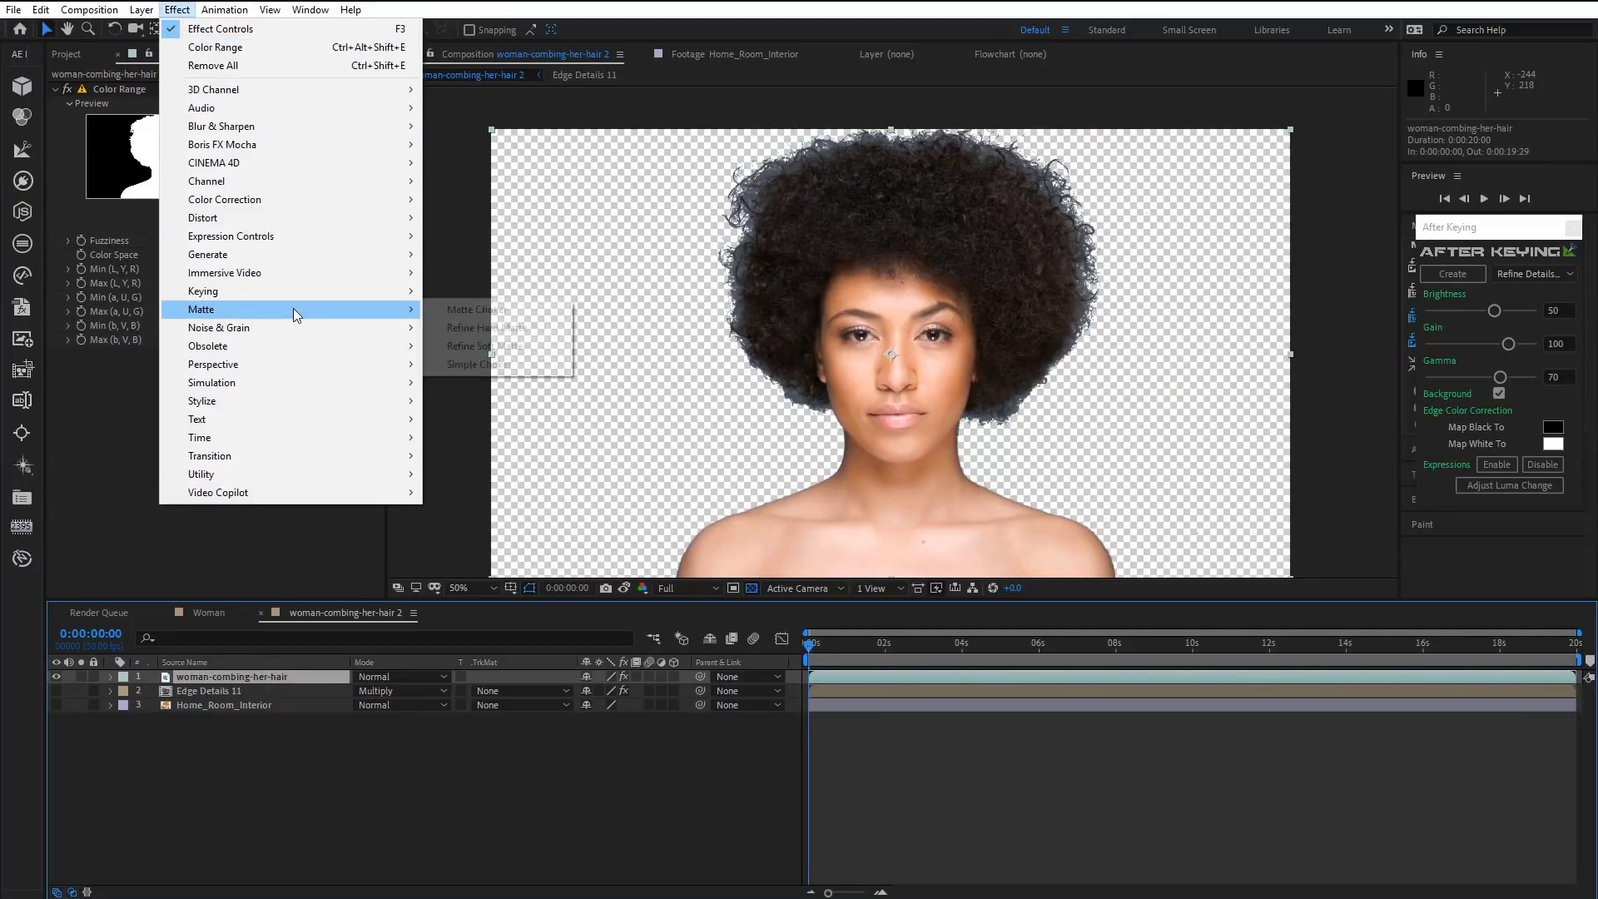
{"action": "left_click", "coordinate": [493, 363]}
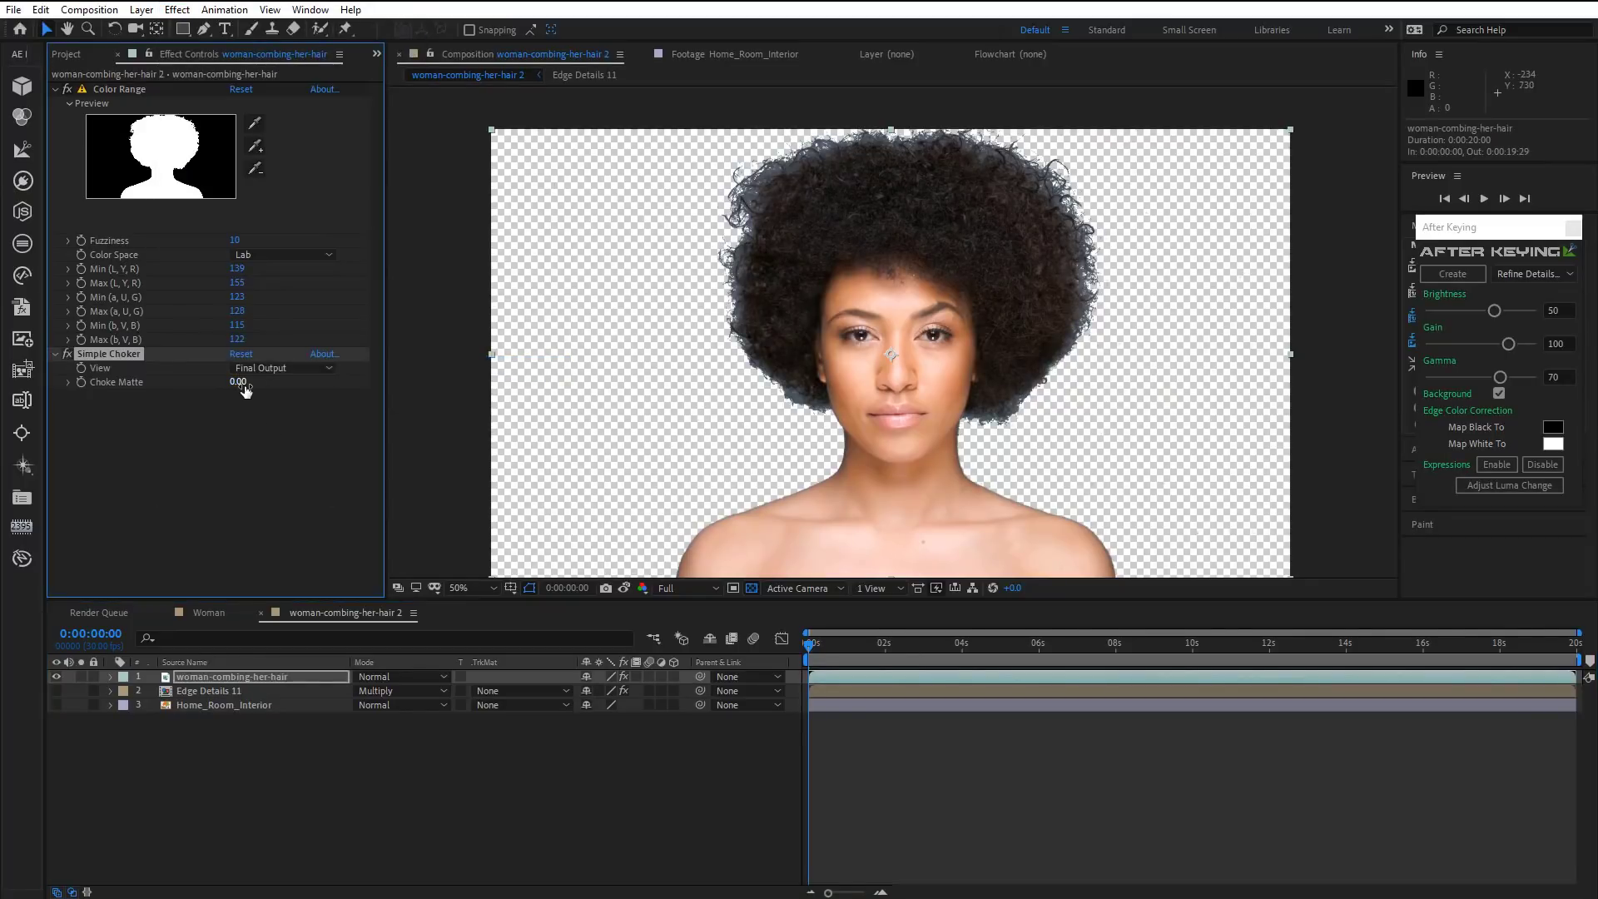
{"action": "left_click_drag", "start_coordinate": [437, 410], "coordinate": [685, 417]}
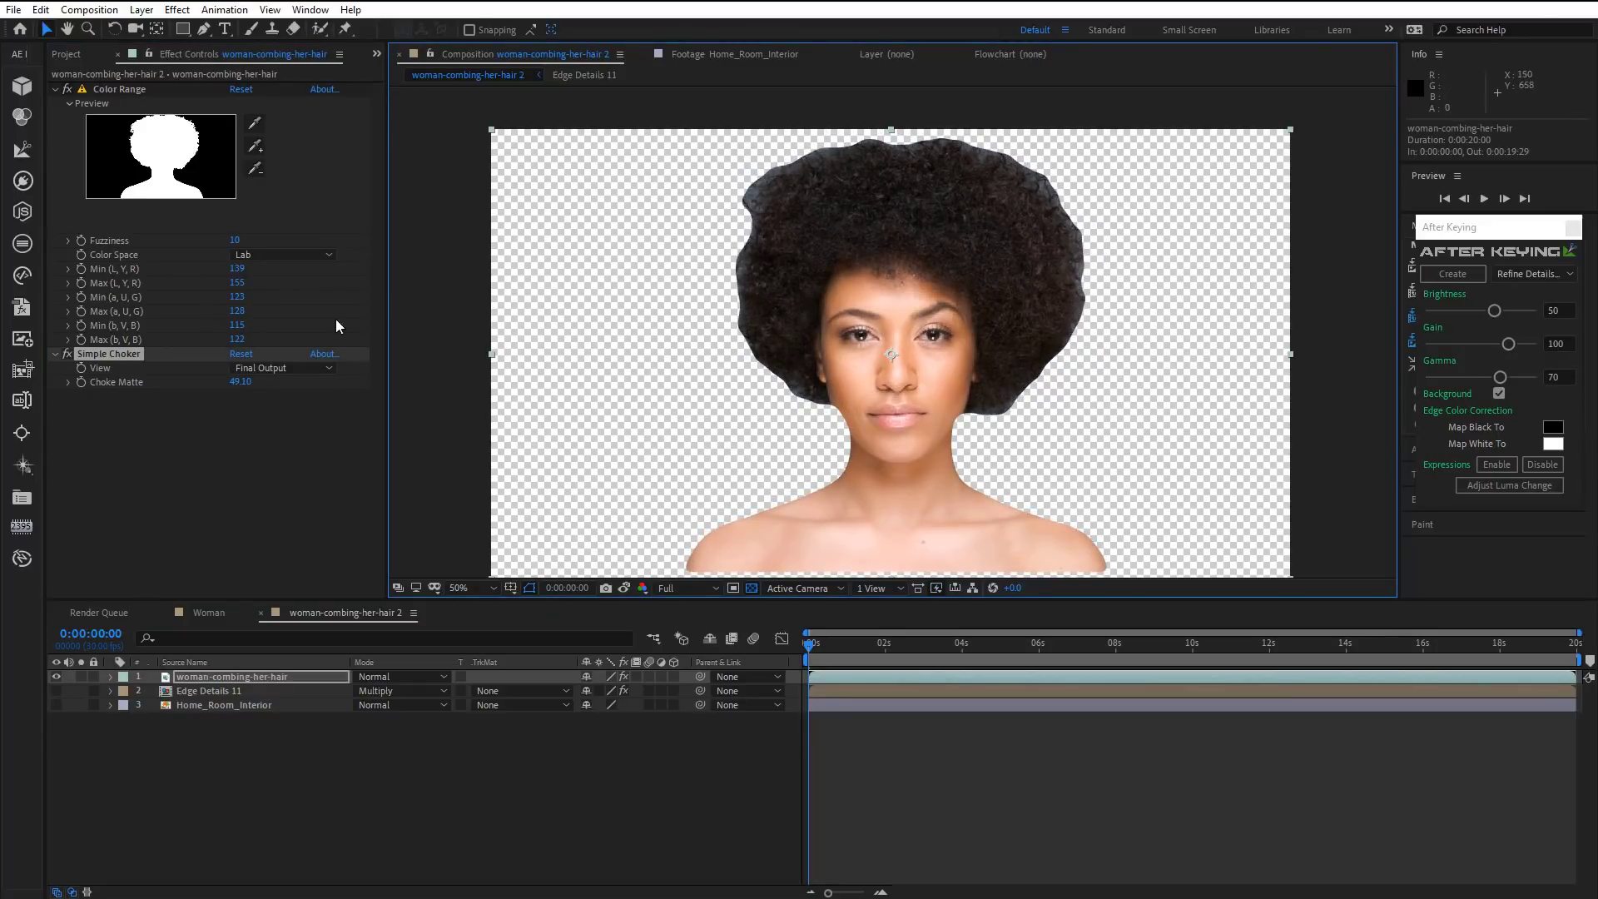
Apply Channel Blur to the woman-combing-her-hair layer with Alpha Blurriness set to 50.
{"action": "left_click", "coordinate": [177, 9]}
{"action": "mouse_move", "coordinate": [342, 126]}
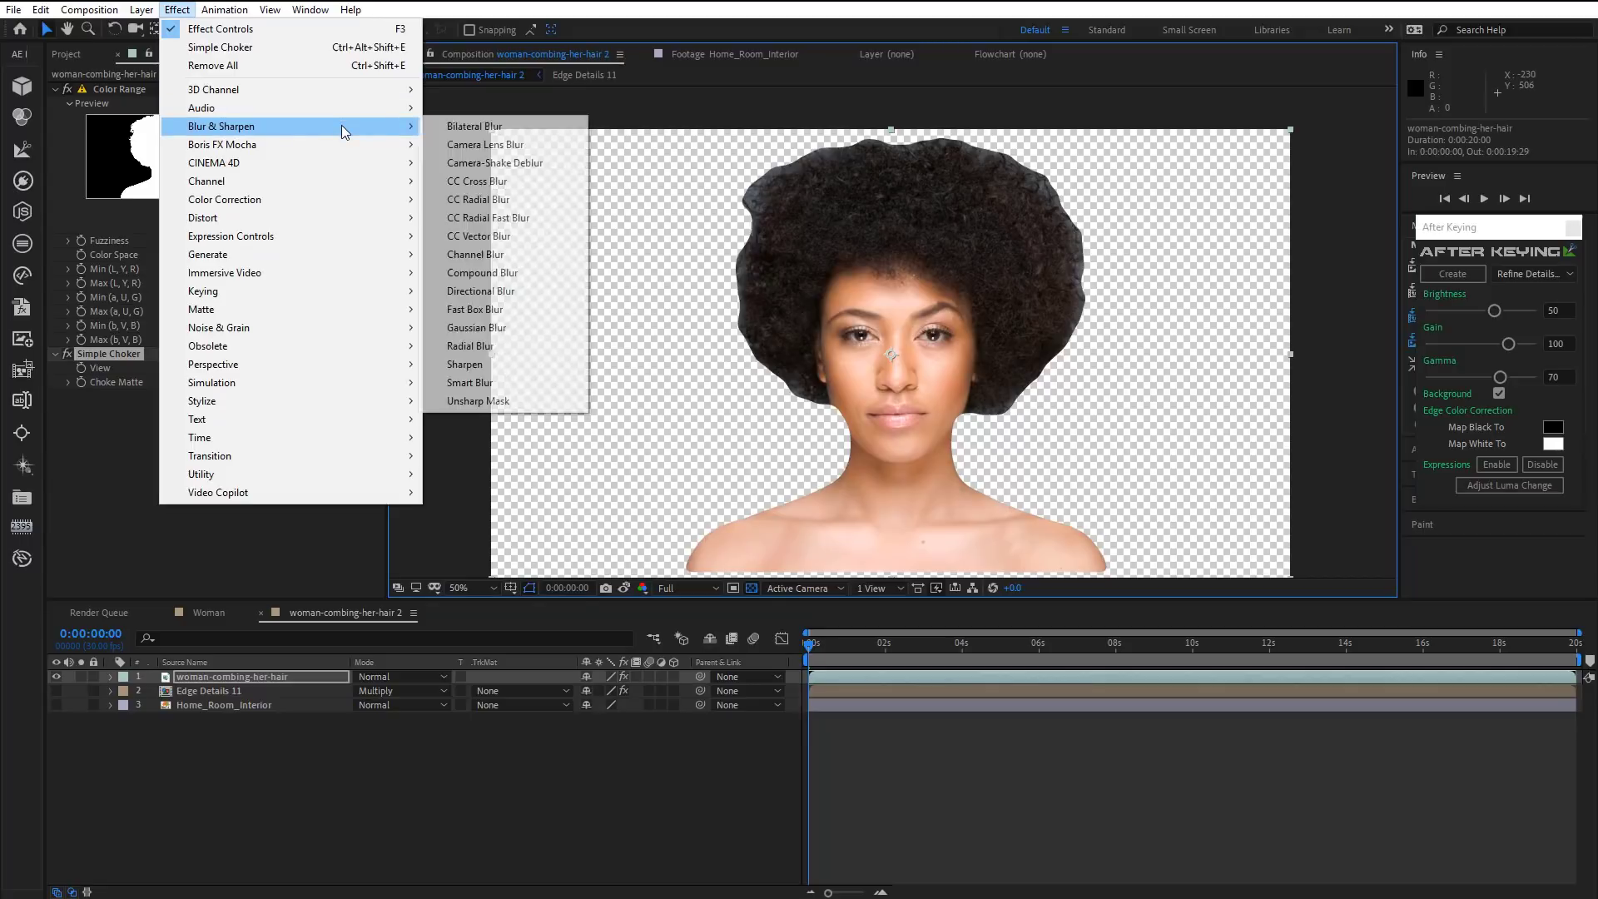
{"action": "left_click", "coordinate": [514, 251]}
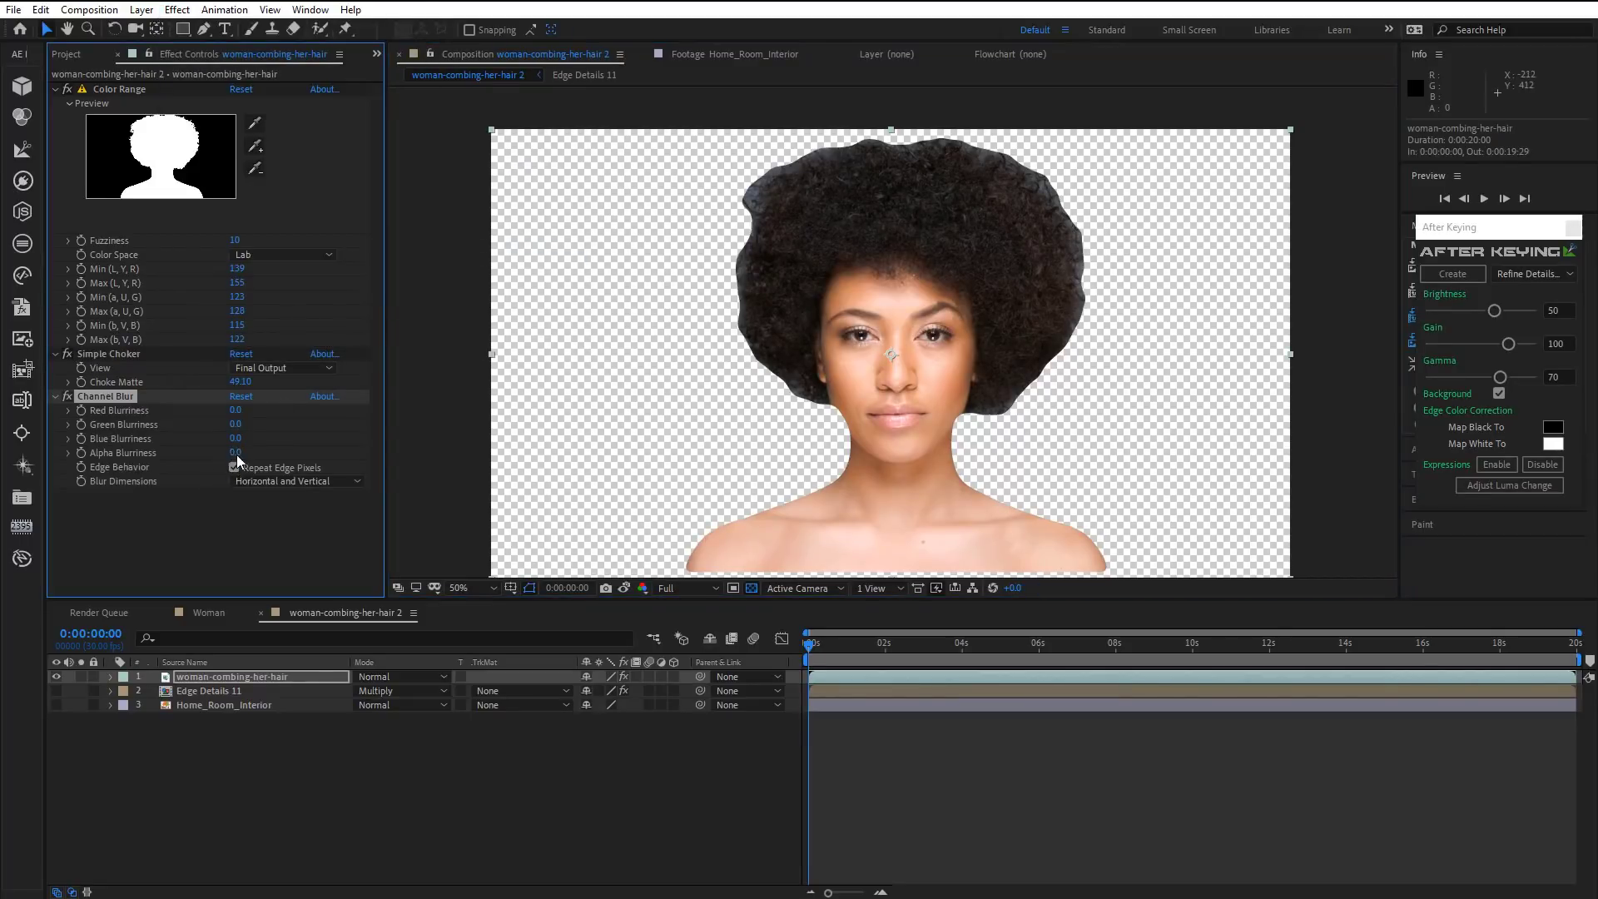
{"action": "left_click", "coordinate": [236, 452]}
{"action": "type", "text": "50"}
{"action": "key", "text": "Return"}
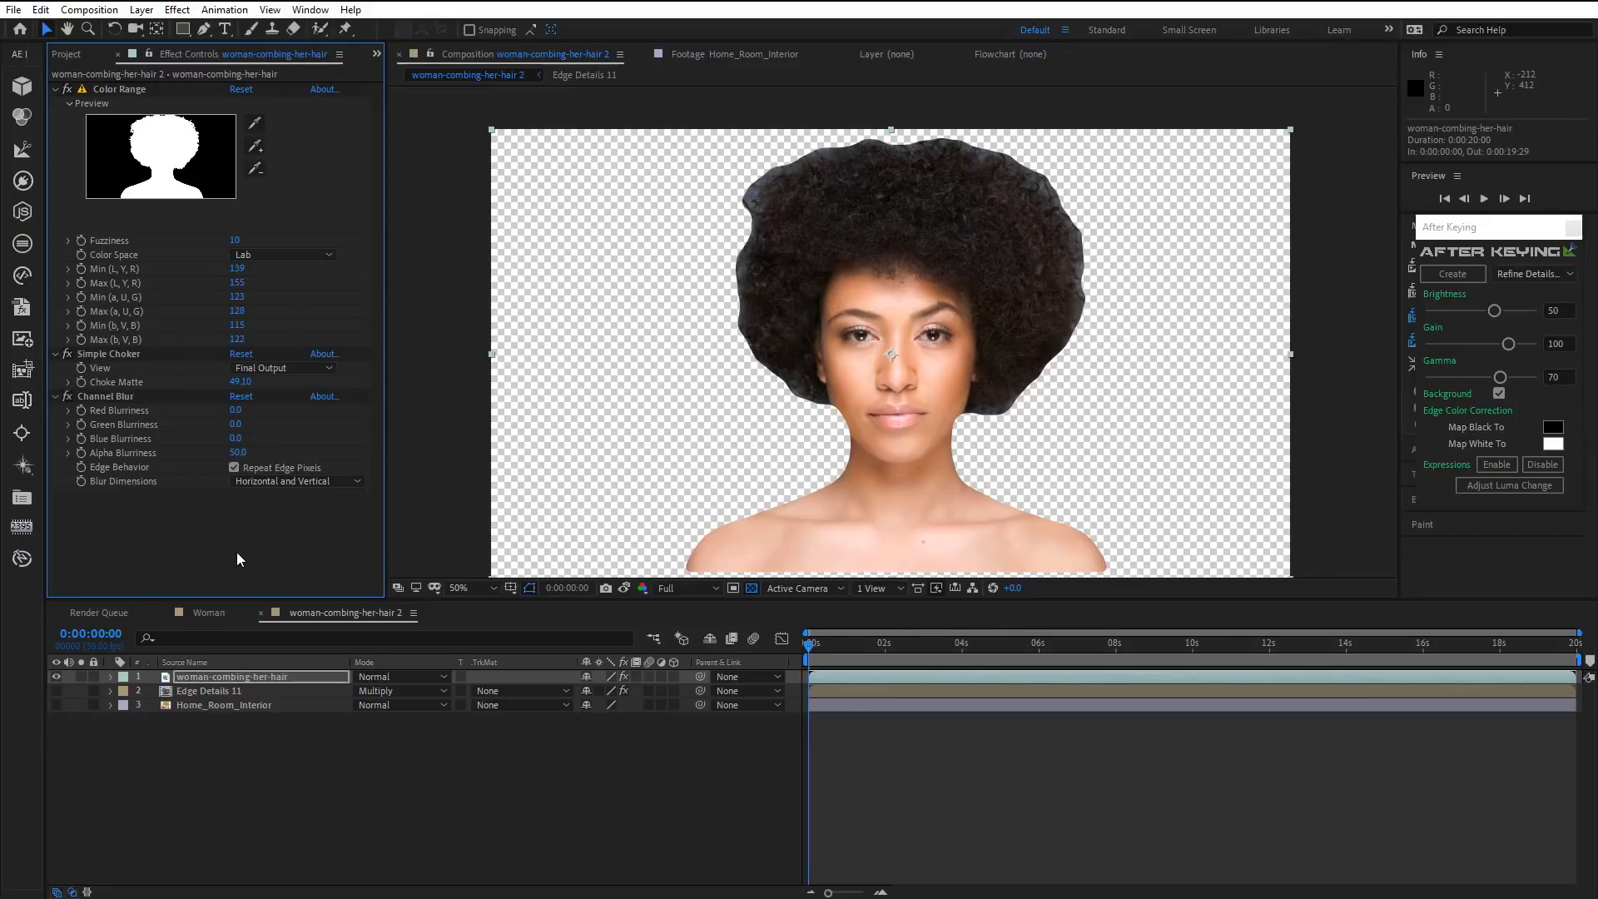
Duplicate the woman-combing-her-hair layer and remove Simple Choker and Channel Blur from the lower copy.
{"action": "left_click", "coordinate": [50, 9]}
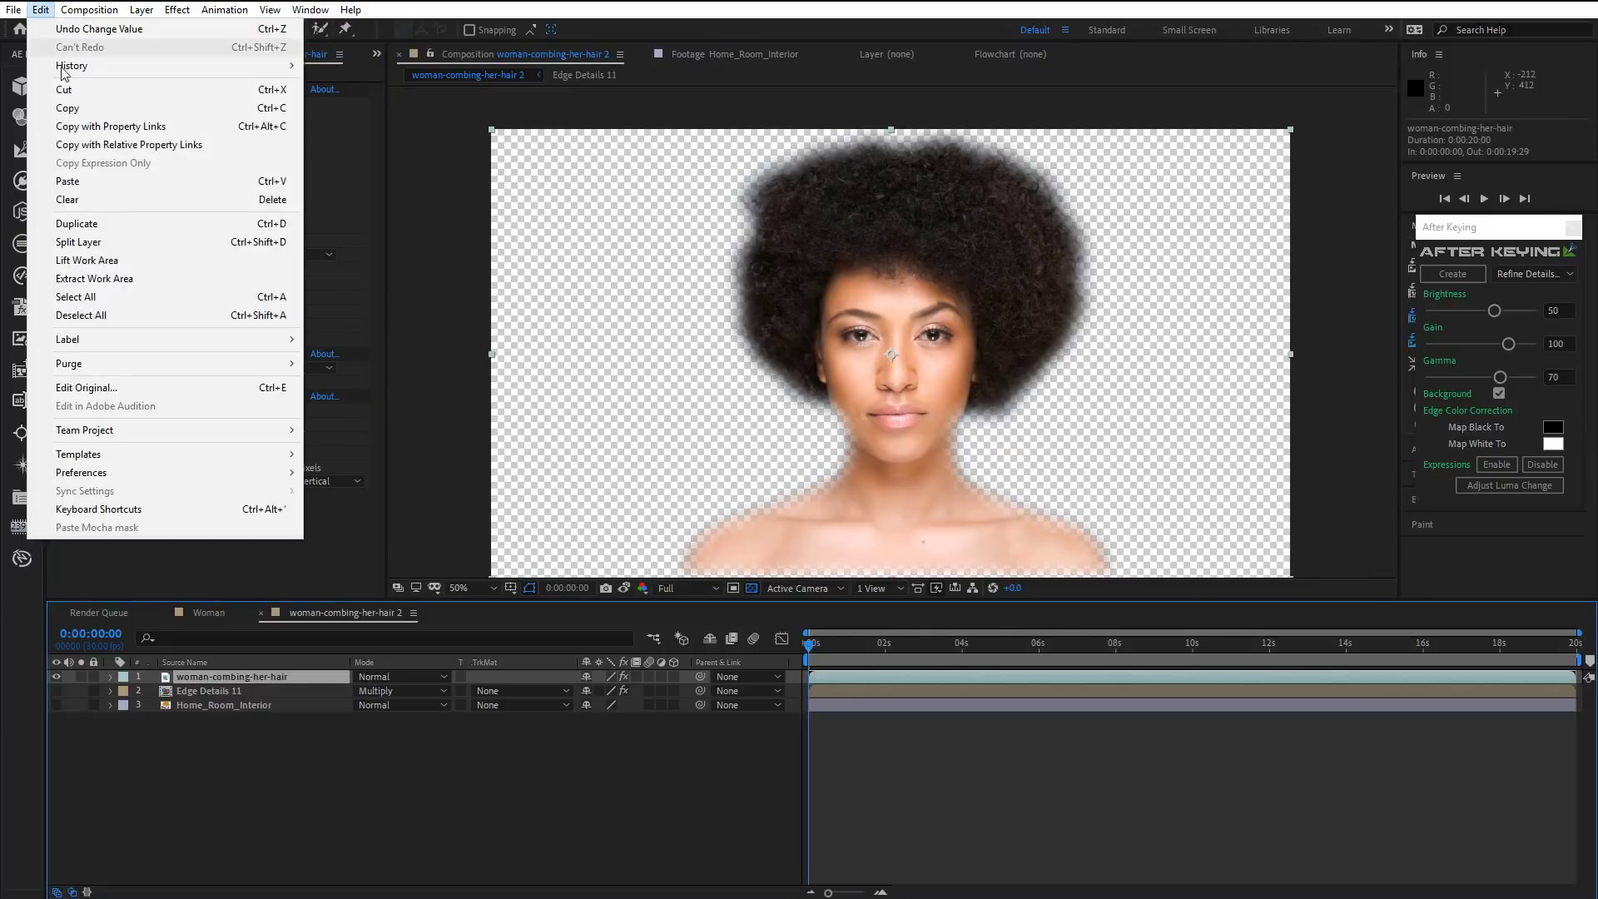
{"action": "left_click", "coordinate": [118, 224]}
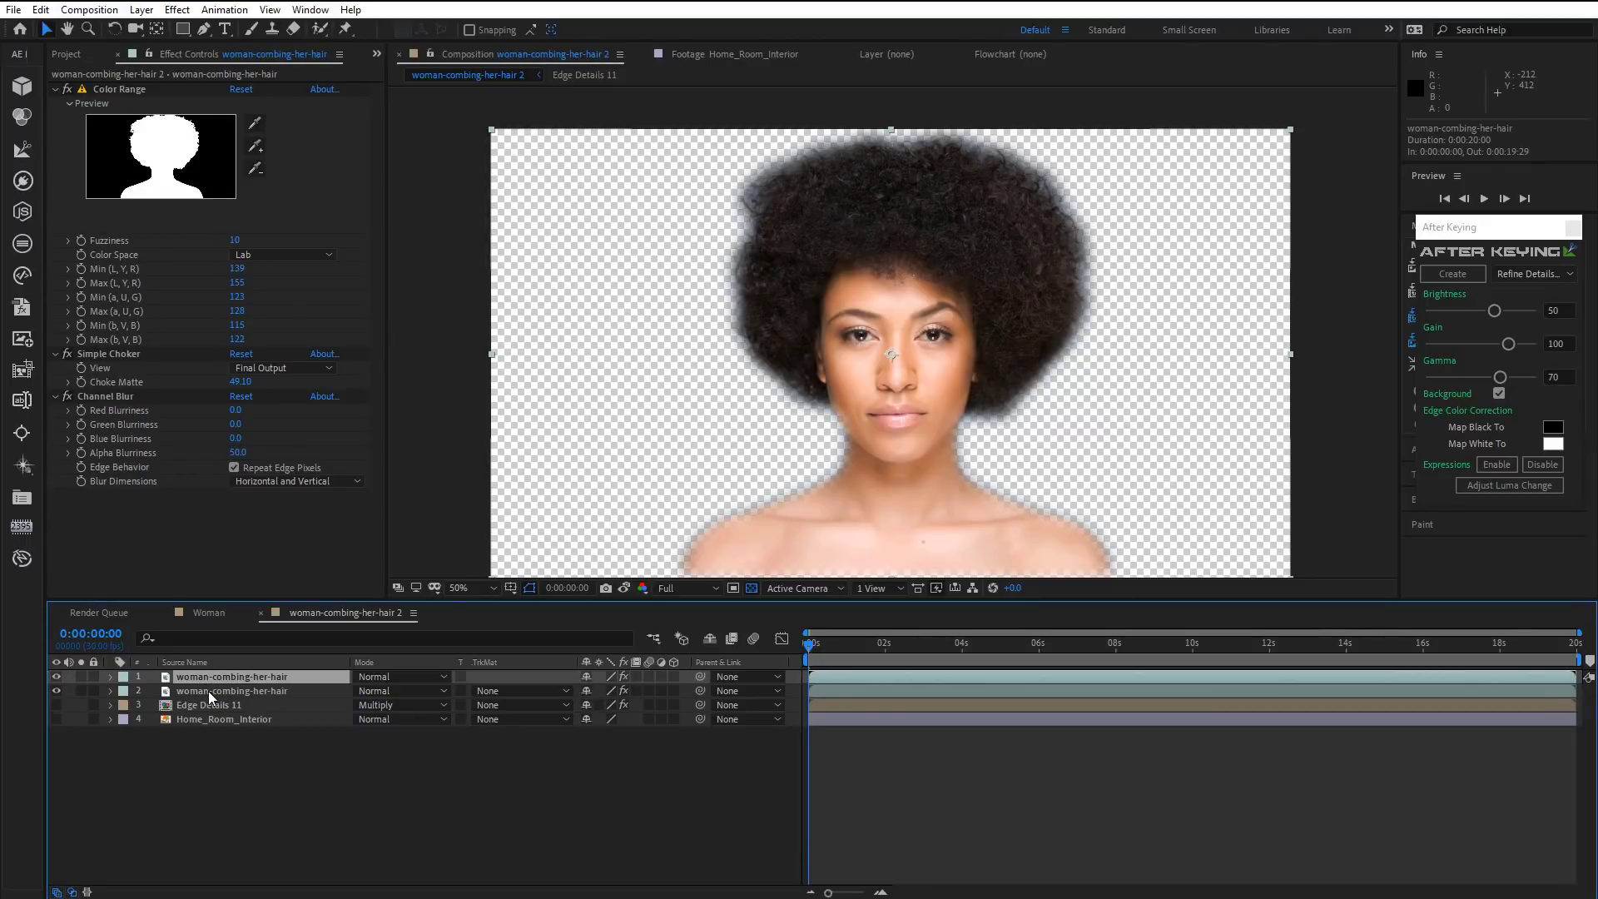
{"action": "left_click", "coordinate": [208, 691]}
{"action": "left_click", "coordinate": [99, 351]}
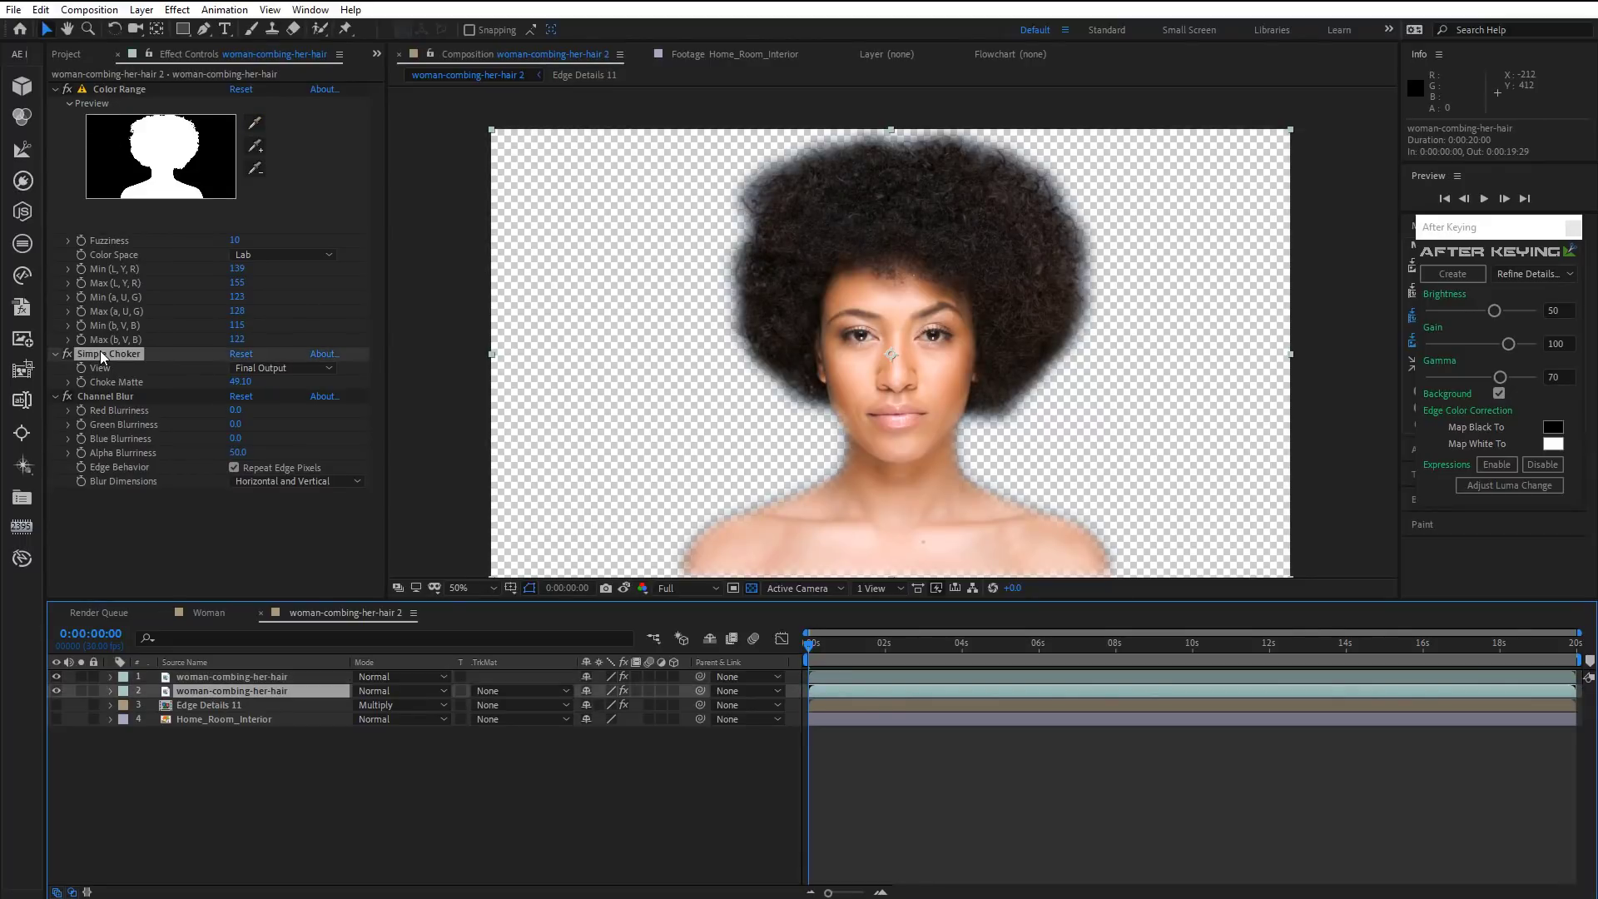
{"action": "key", "text": "Delete"}
{"action": "left_click", "coordinate": [105, 354]}
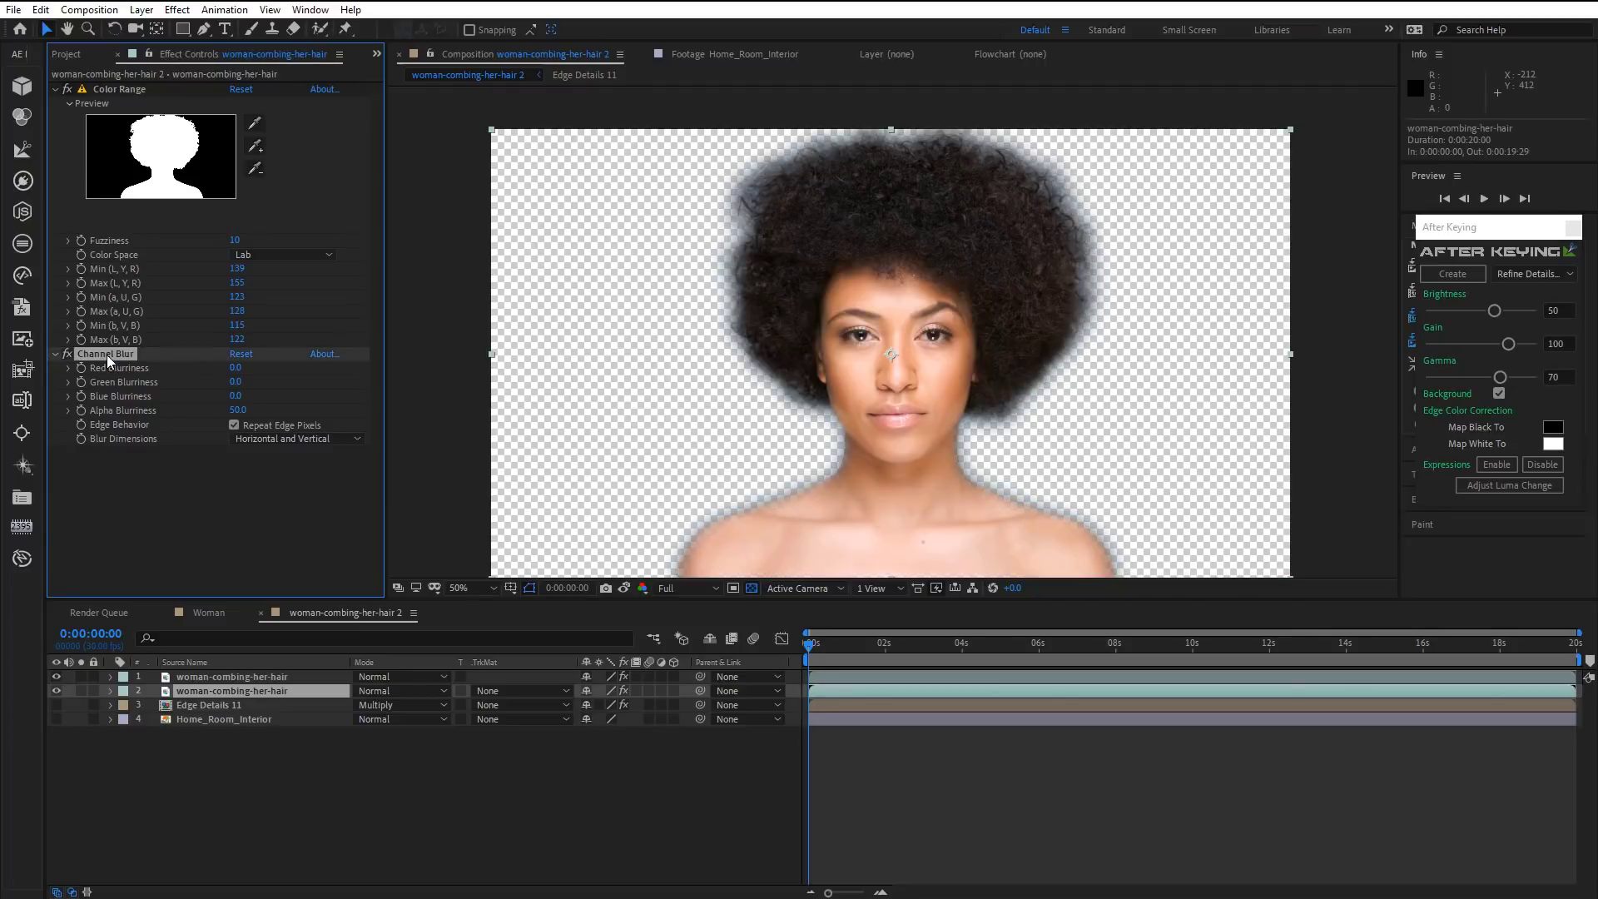
{"action": "key", "text": "Delete"}
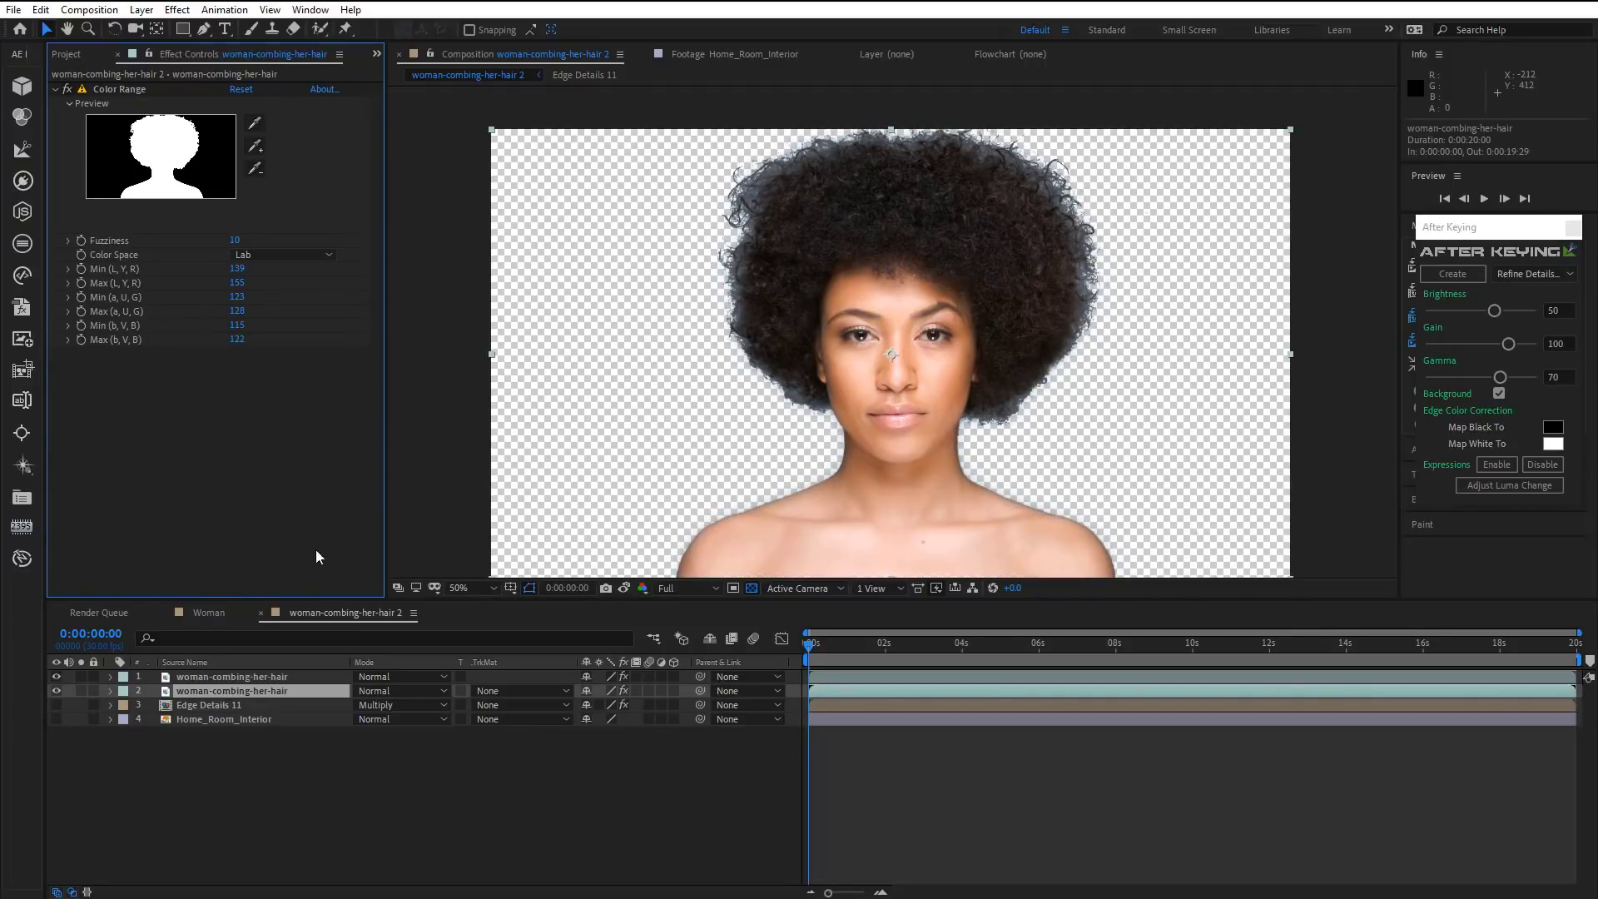
With the lower woman copy hidden and Edge Details 11 and Home_Room_Interior shown, set Edge Details 11's Brightness to 45 and compare it on and off.
{"action": "left_click", "coordinate": [56, 689]}
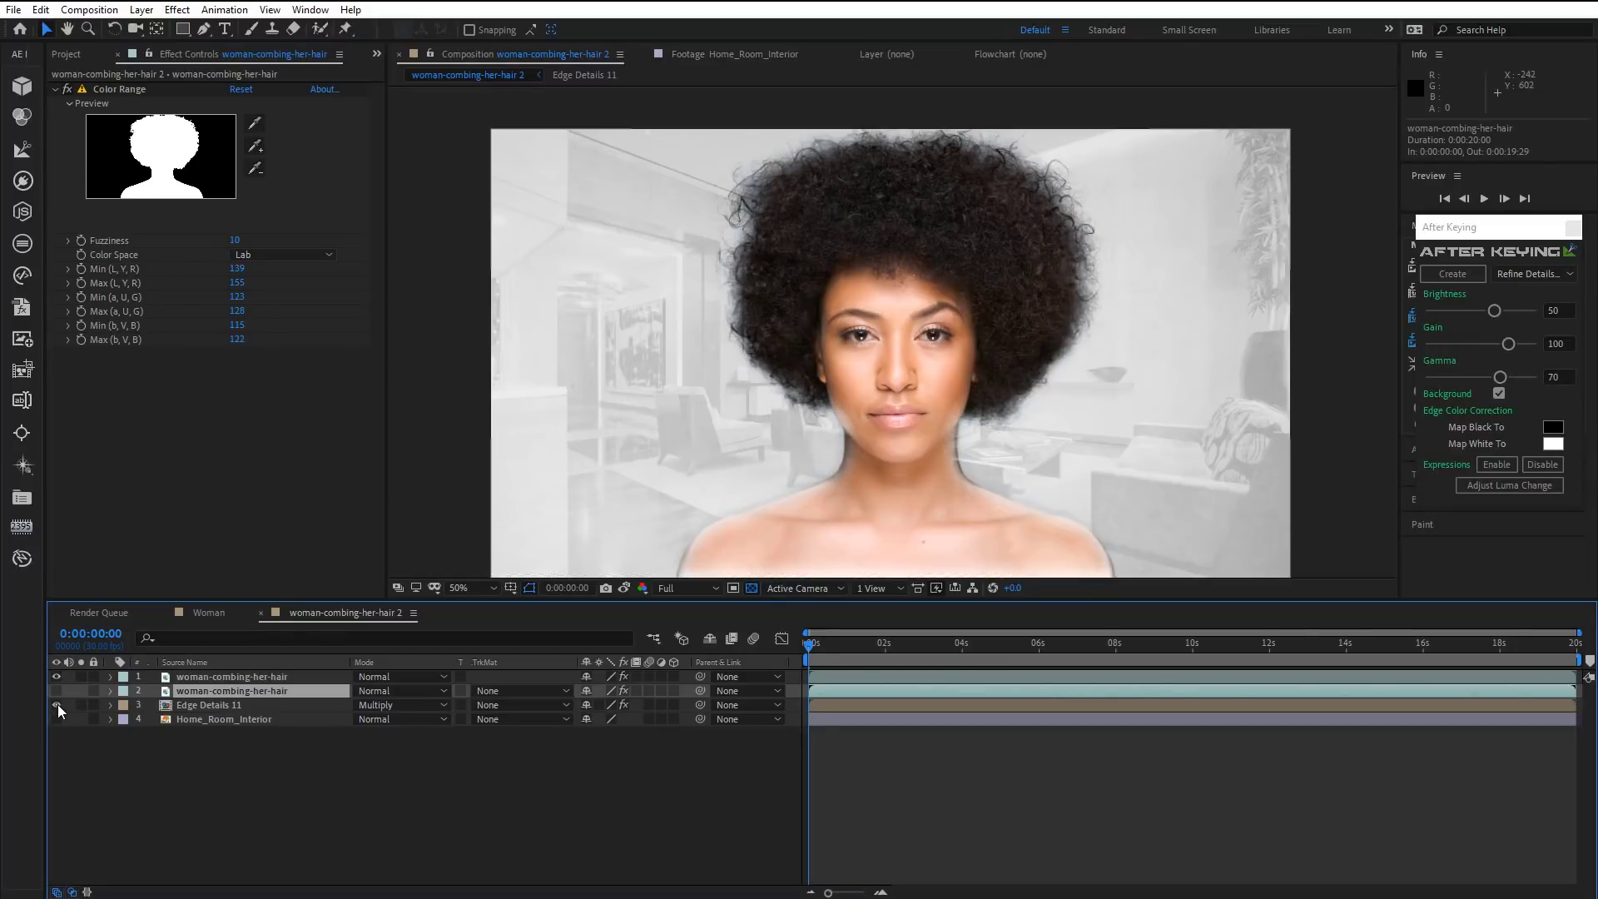
{"action": "left_click", "coordinate": [55, 718]}
{"action": "left_click", "coordinate": [183, 705]}
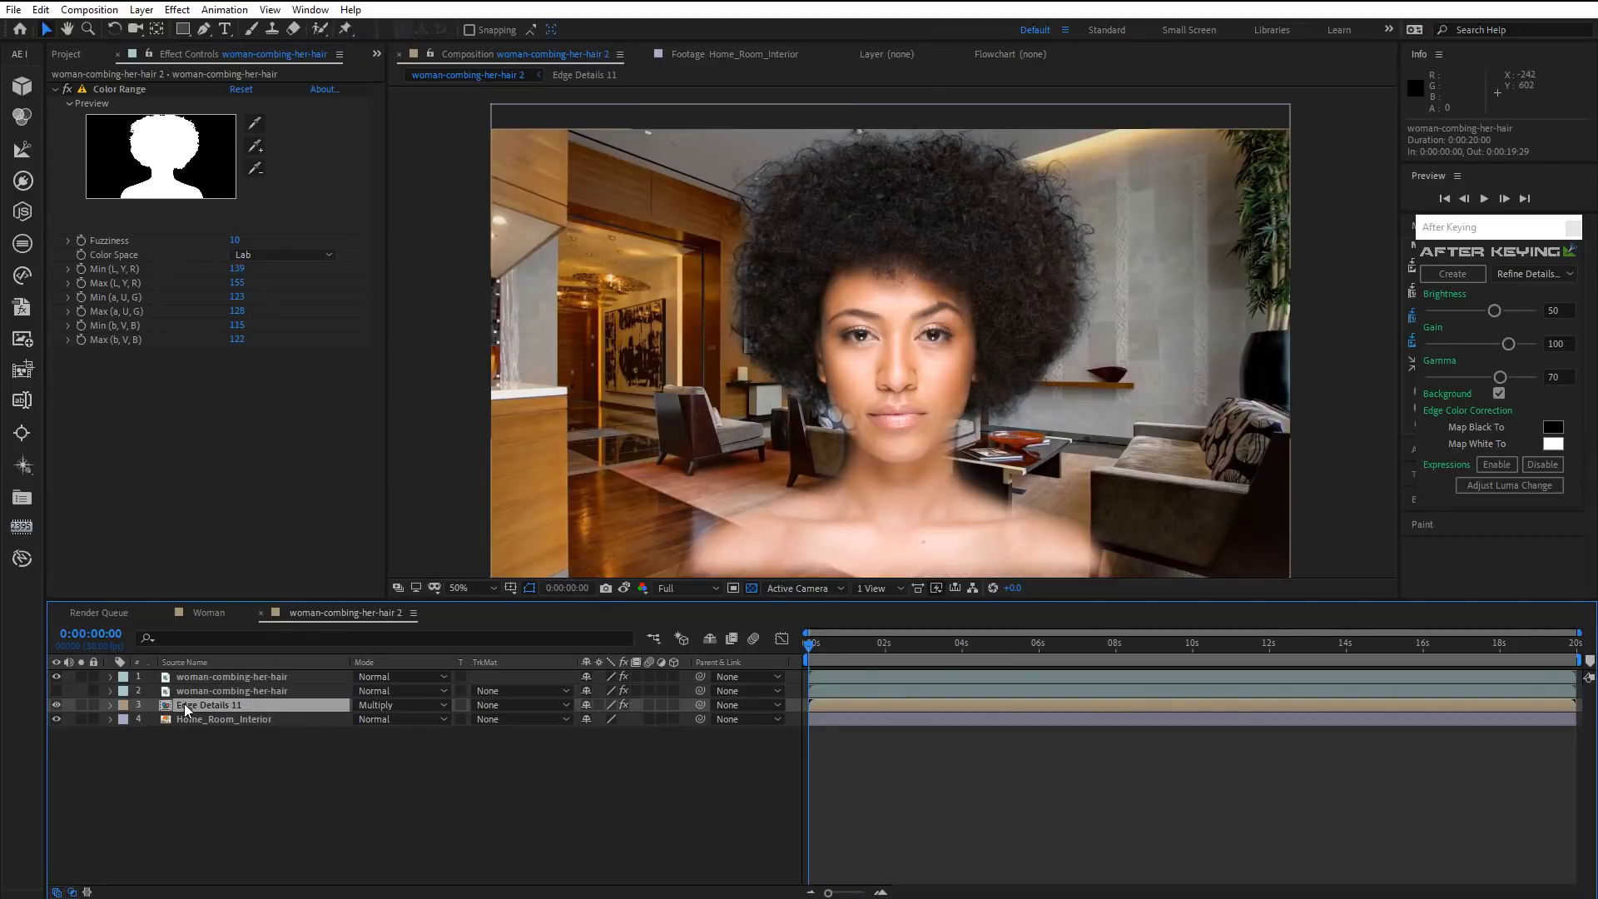
{"action": "left_click", "coordinate": [240, 103]}
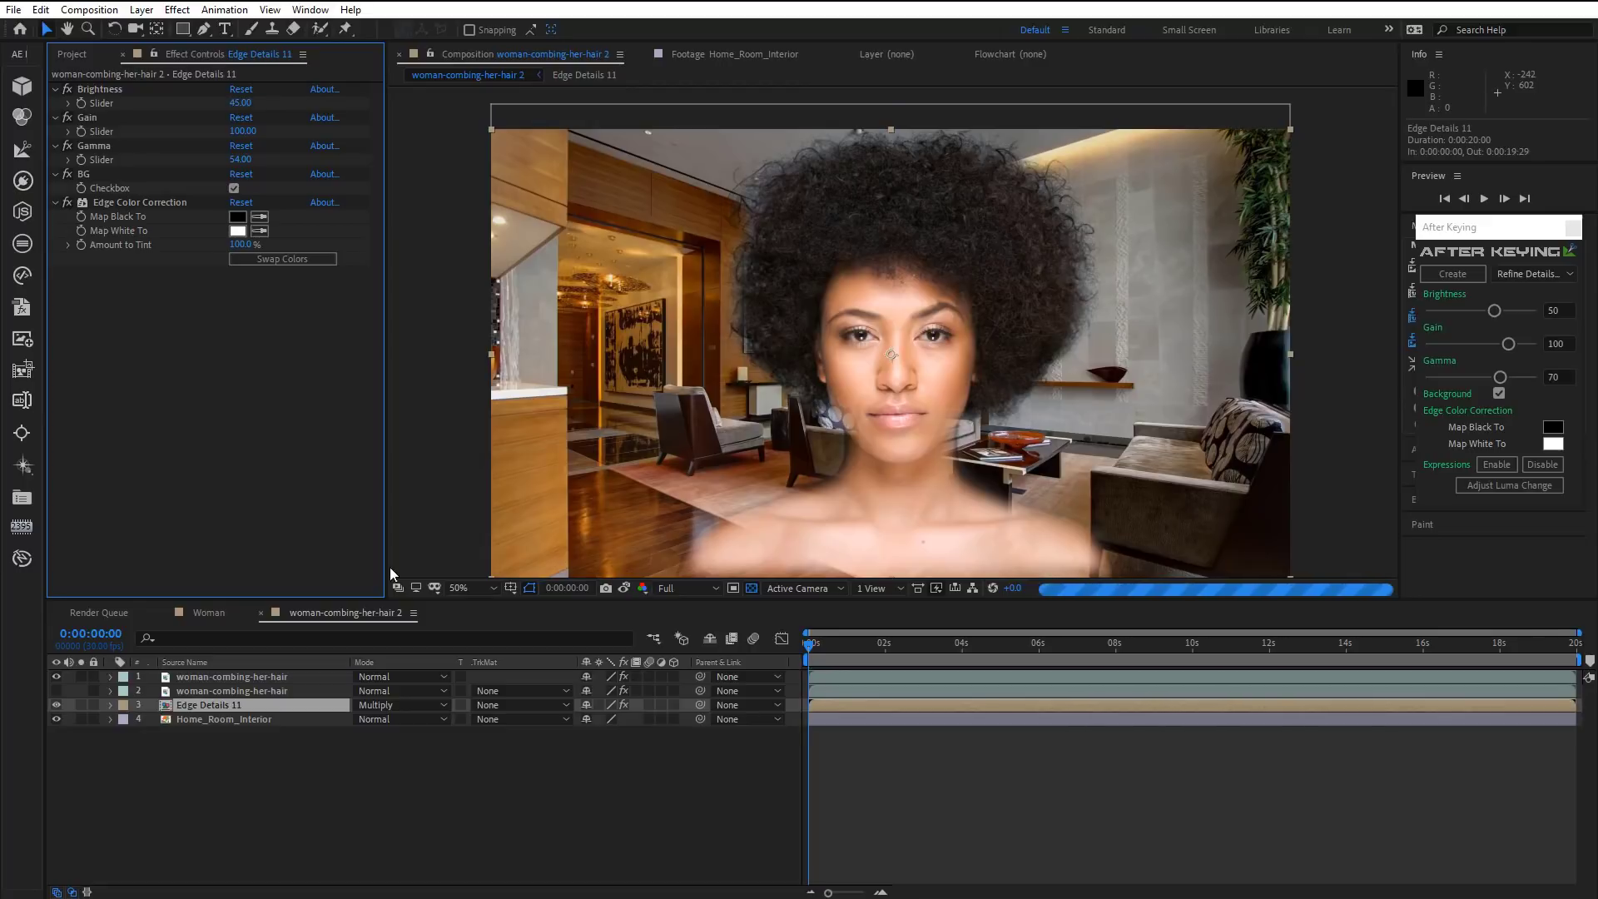
{"action": "left_click", "coordinate": [57, 705]}
{"action": "left_click", "coordinate": [58, 705]}
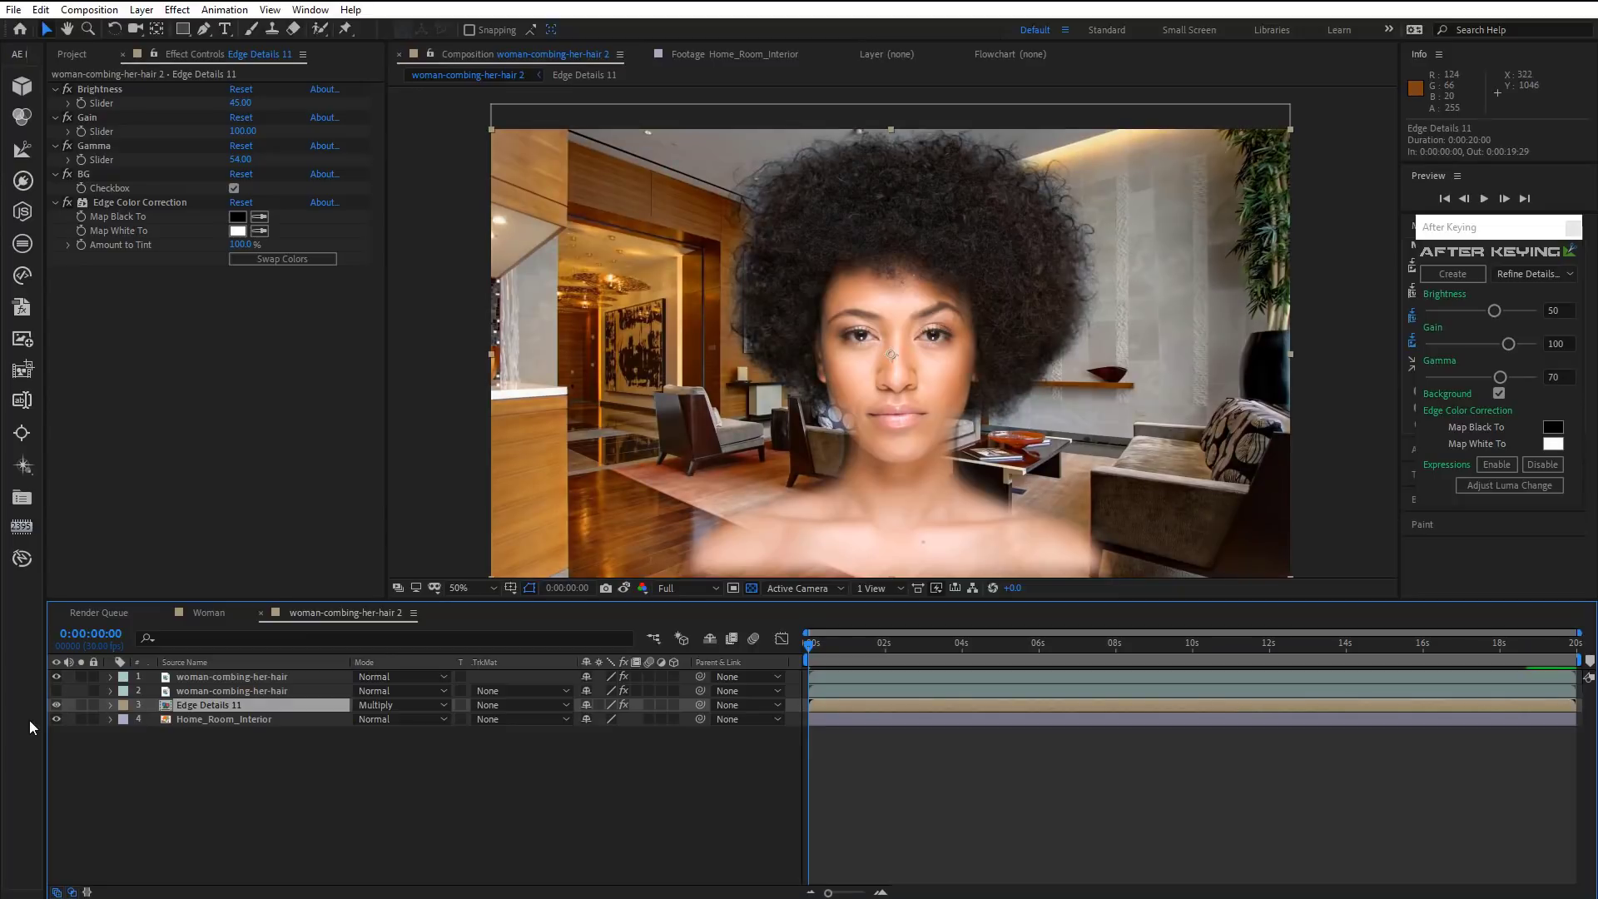
Show the lower woman-combing-her-hair copy again and apply the Key Cleaner effect to it.
{"action": "left_click", "coordinate": [56, 691]}
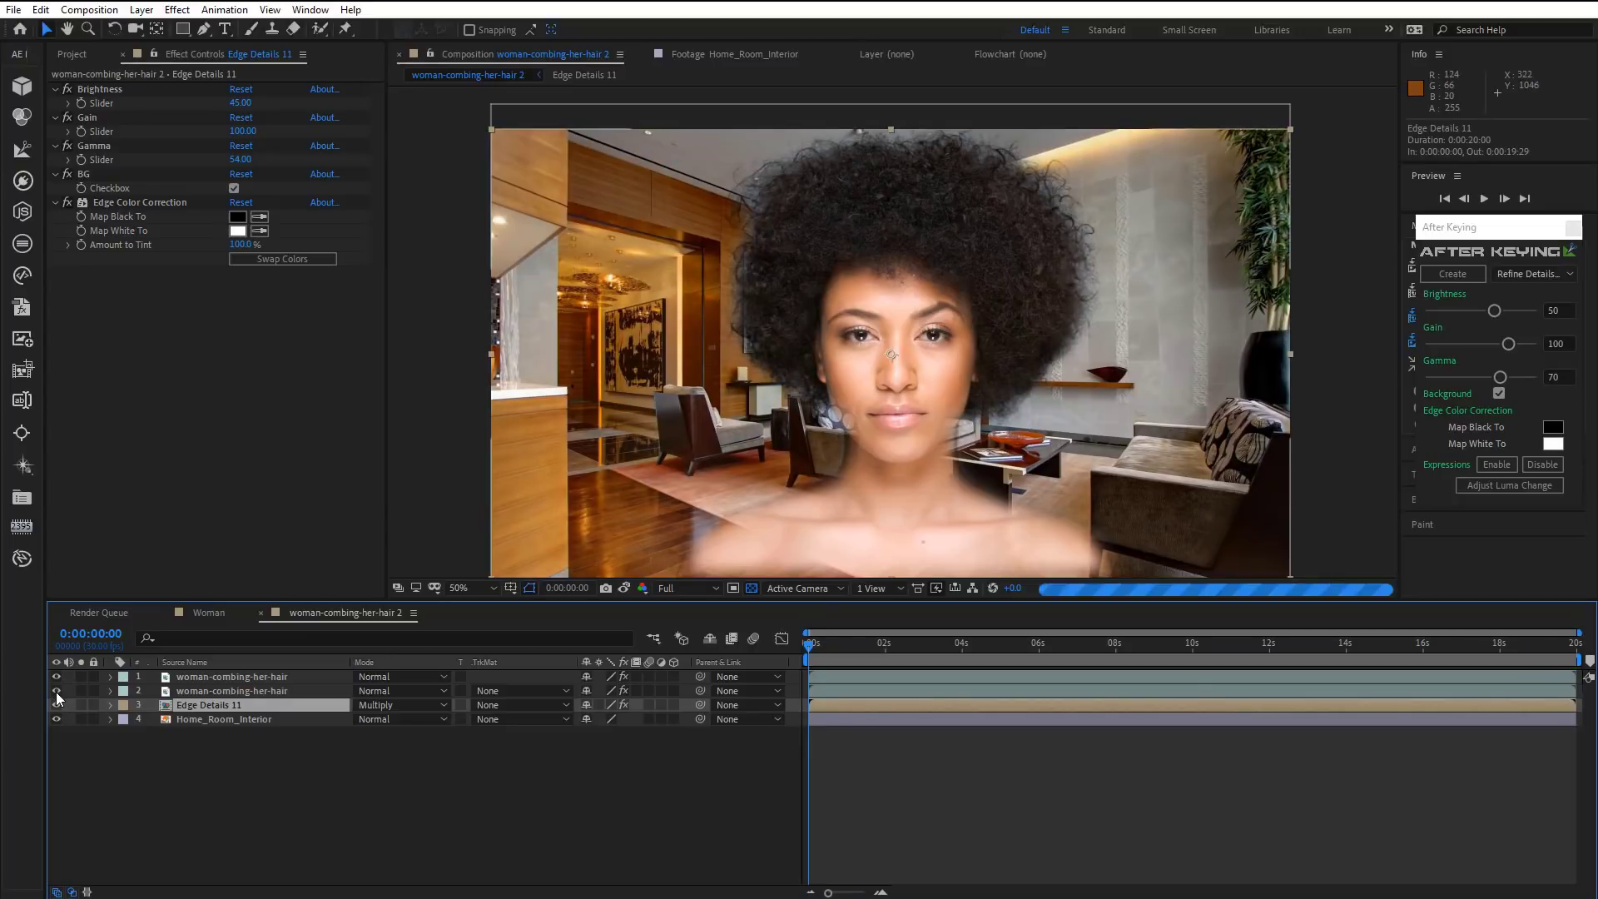
{"action": "left_click", "coordinate": [210, 691]}
{"action": "left_click", "coordinate": [177, 10]}
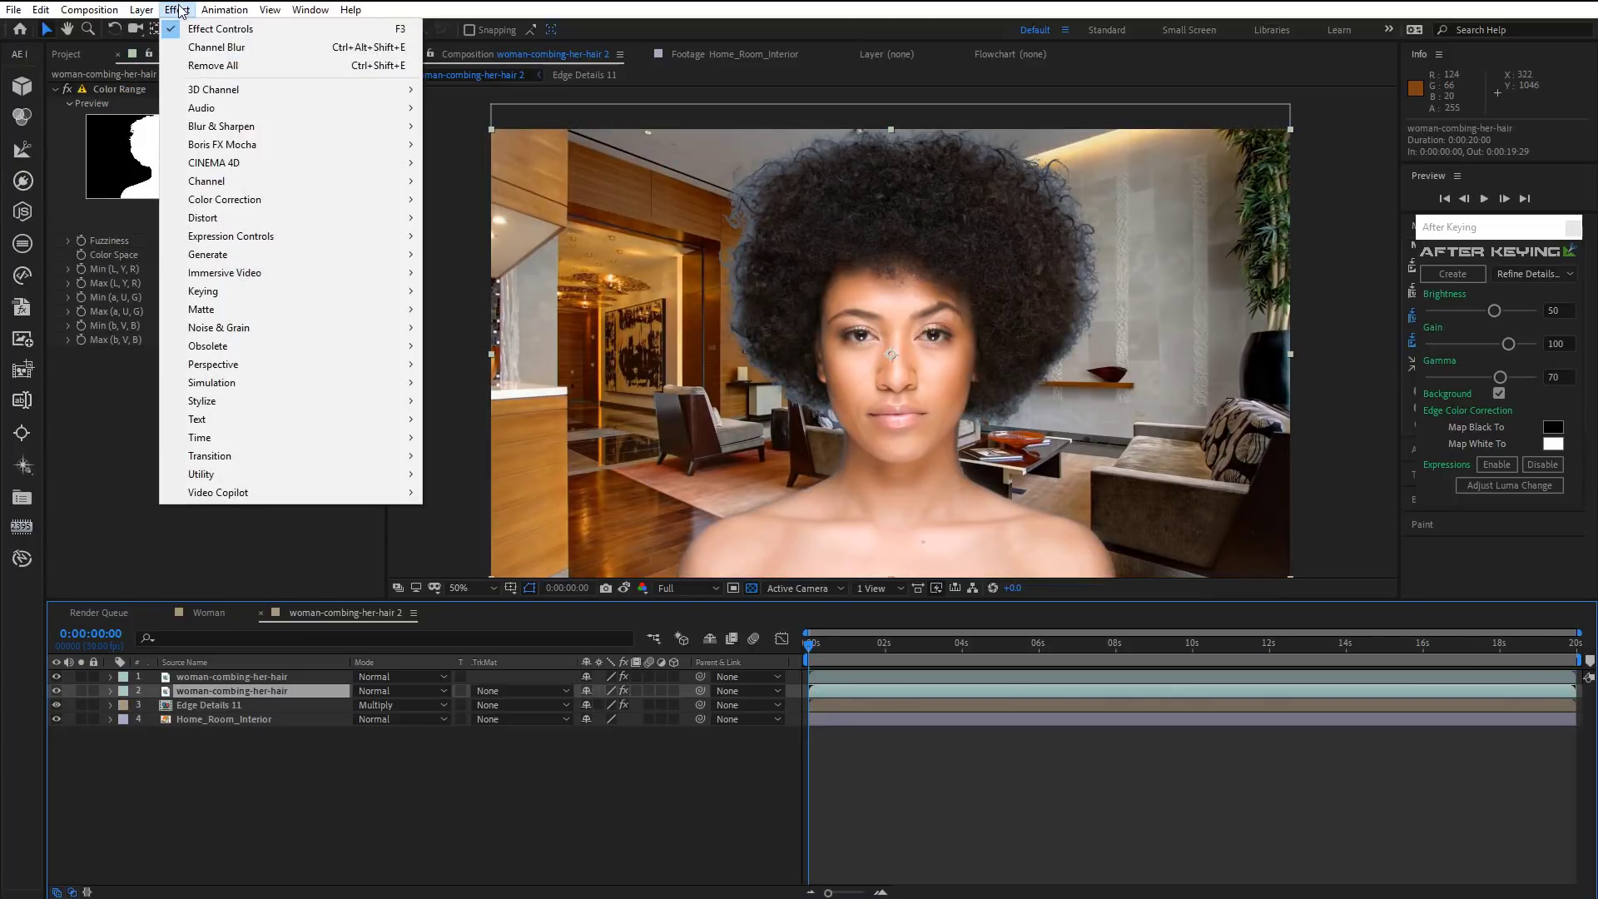
{"action": "mouse_move", "coordinate": [288, 289]}
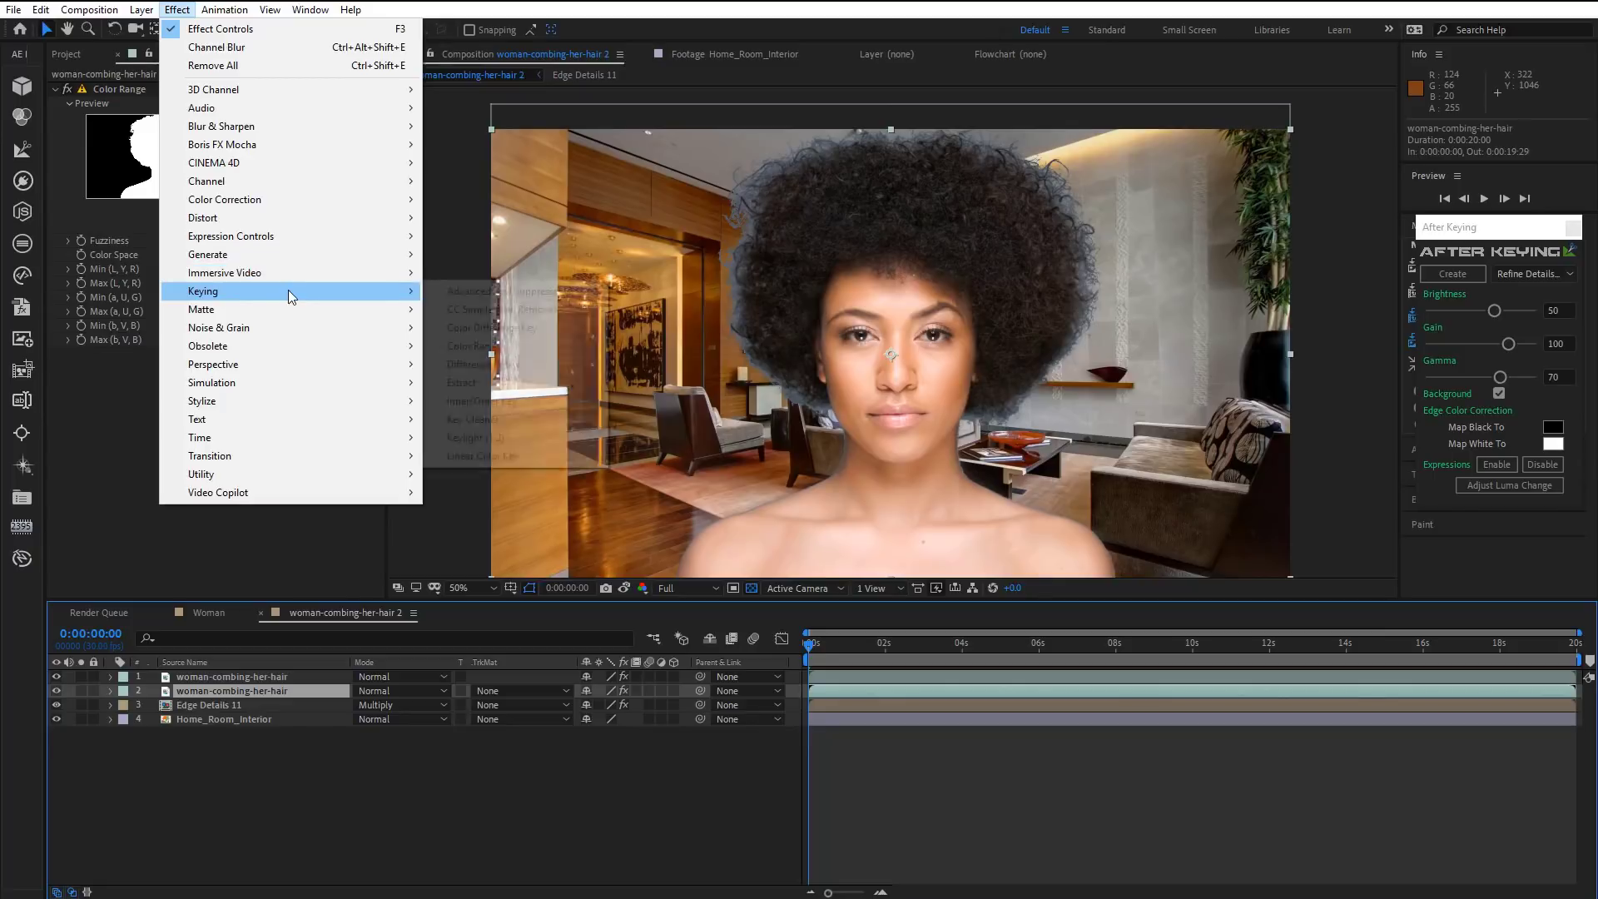
{"action": "left_click", "coordinate": [511, 418]}
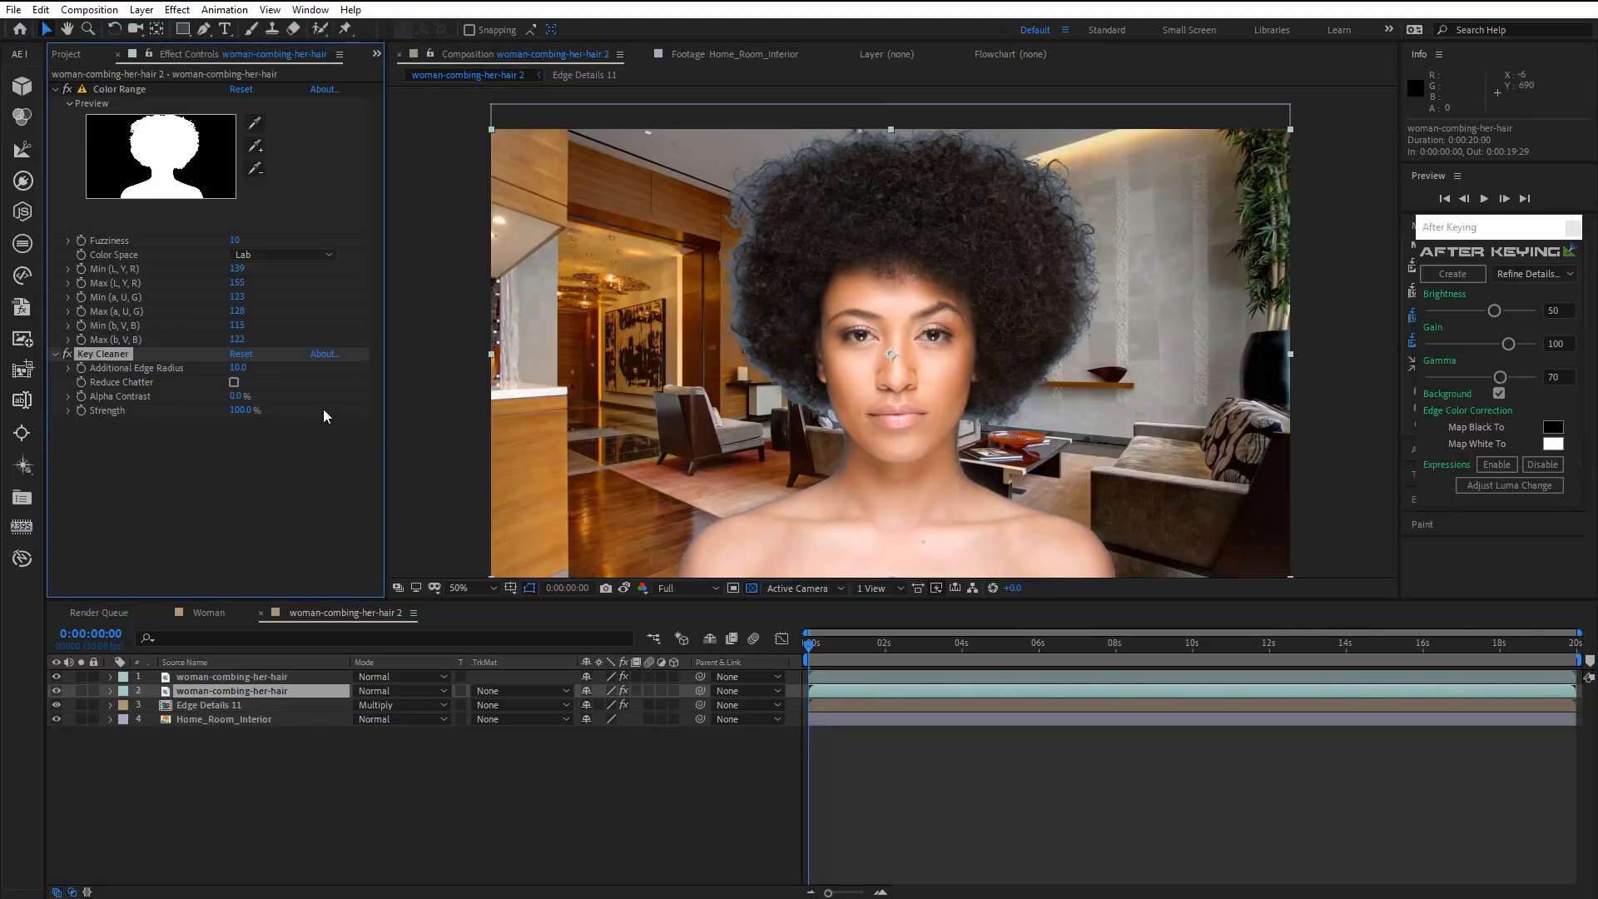
Solo the lower woman copy without the transparency grid, set Key Cleaner's Additional Edge Radius to 5, and compare the effect on and off.
{"action": "left_click", "coordinate": [80, 690]}
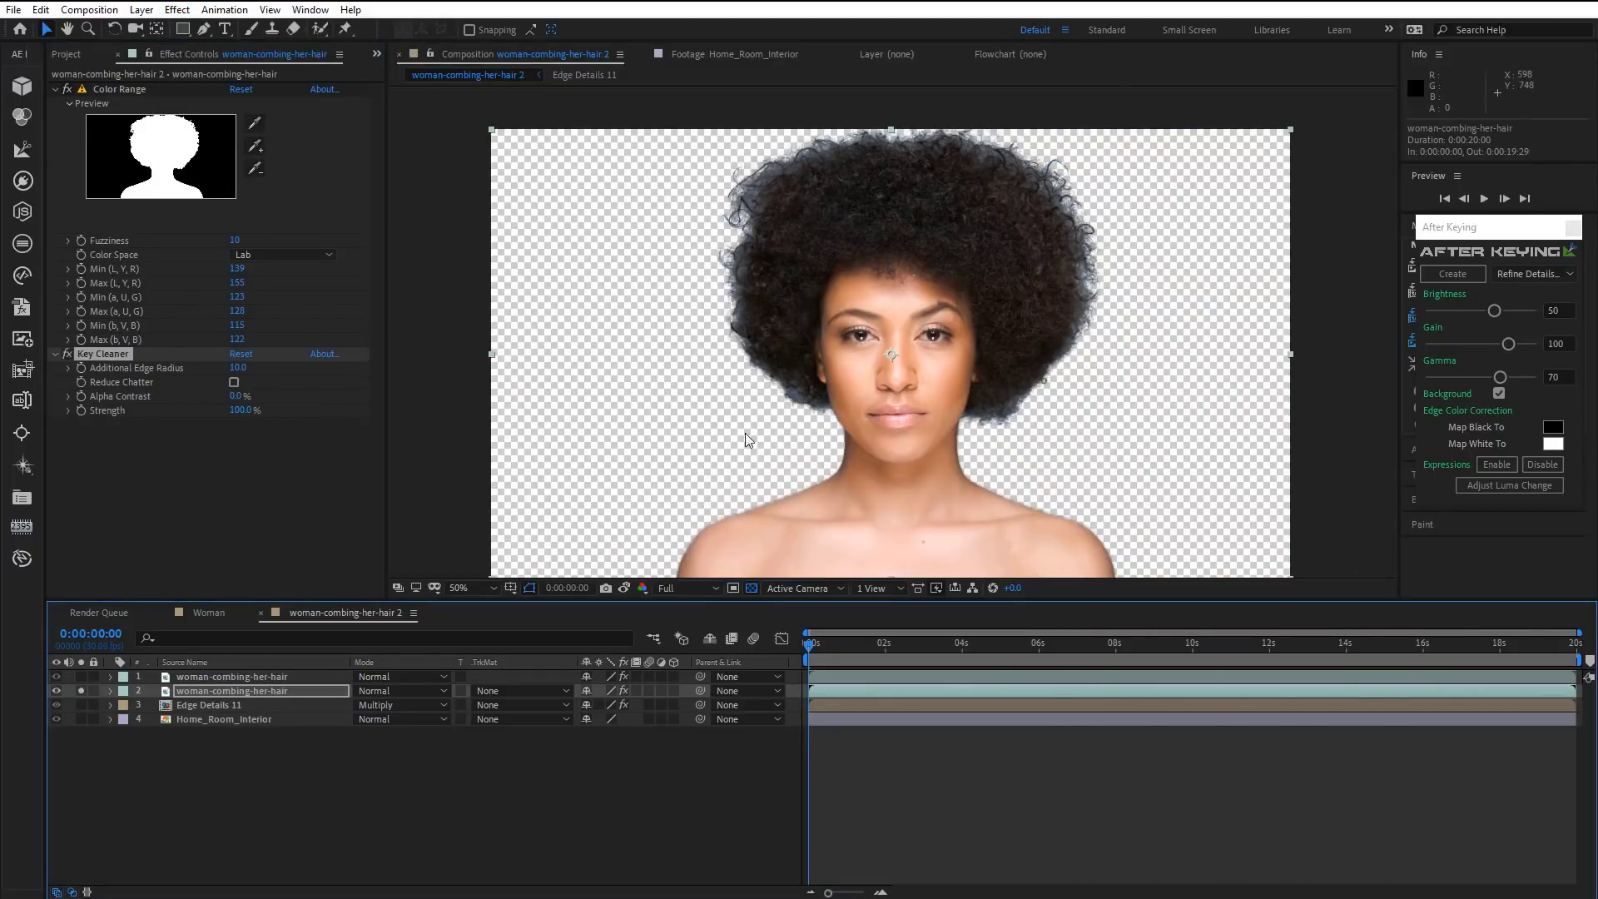
{"action": "left_click", "coordinate": [751, 588]}
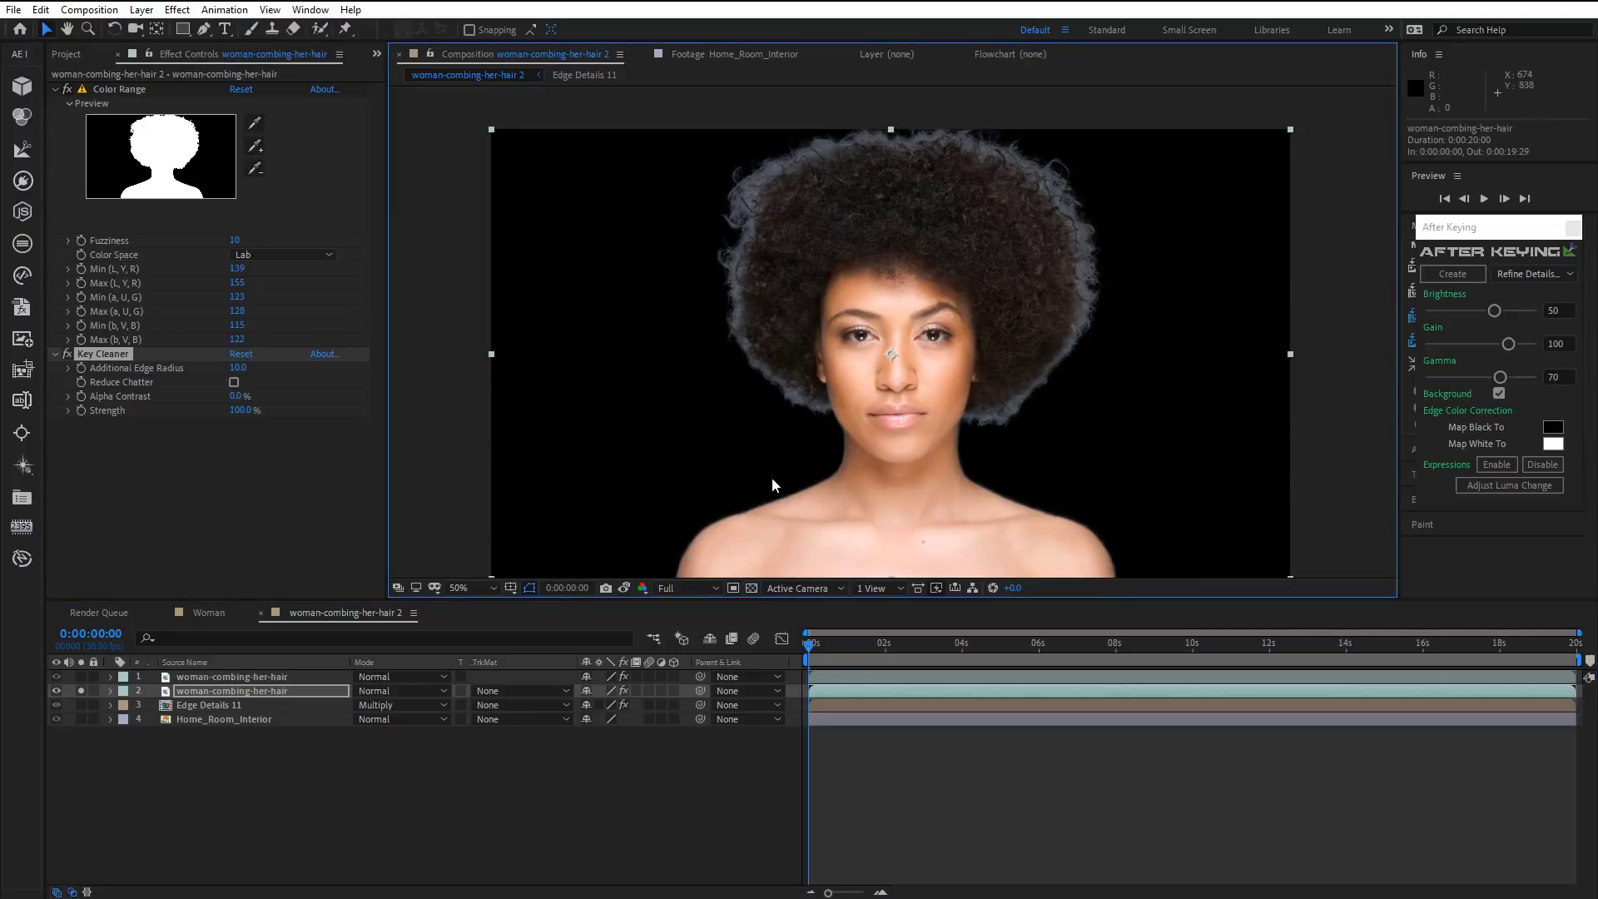
{"action": "key", "text": "period"}
{"action": "left_click_drag", "start_coordinate": [785, 359], "coordinate": [774, 200]}
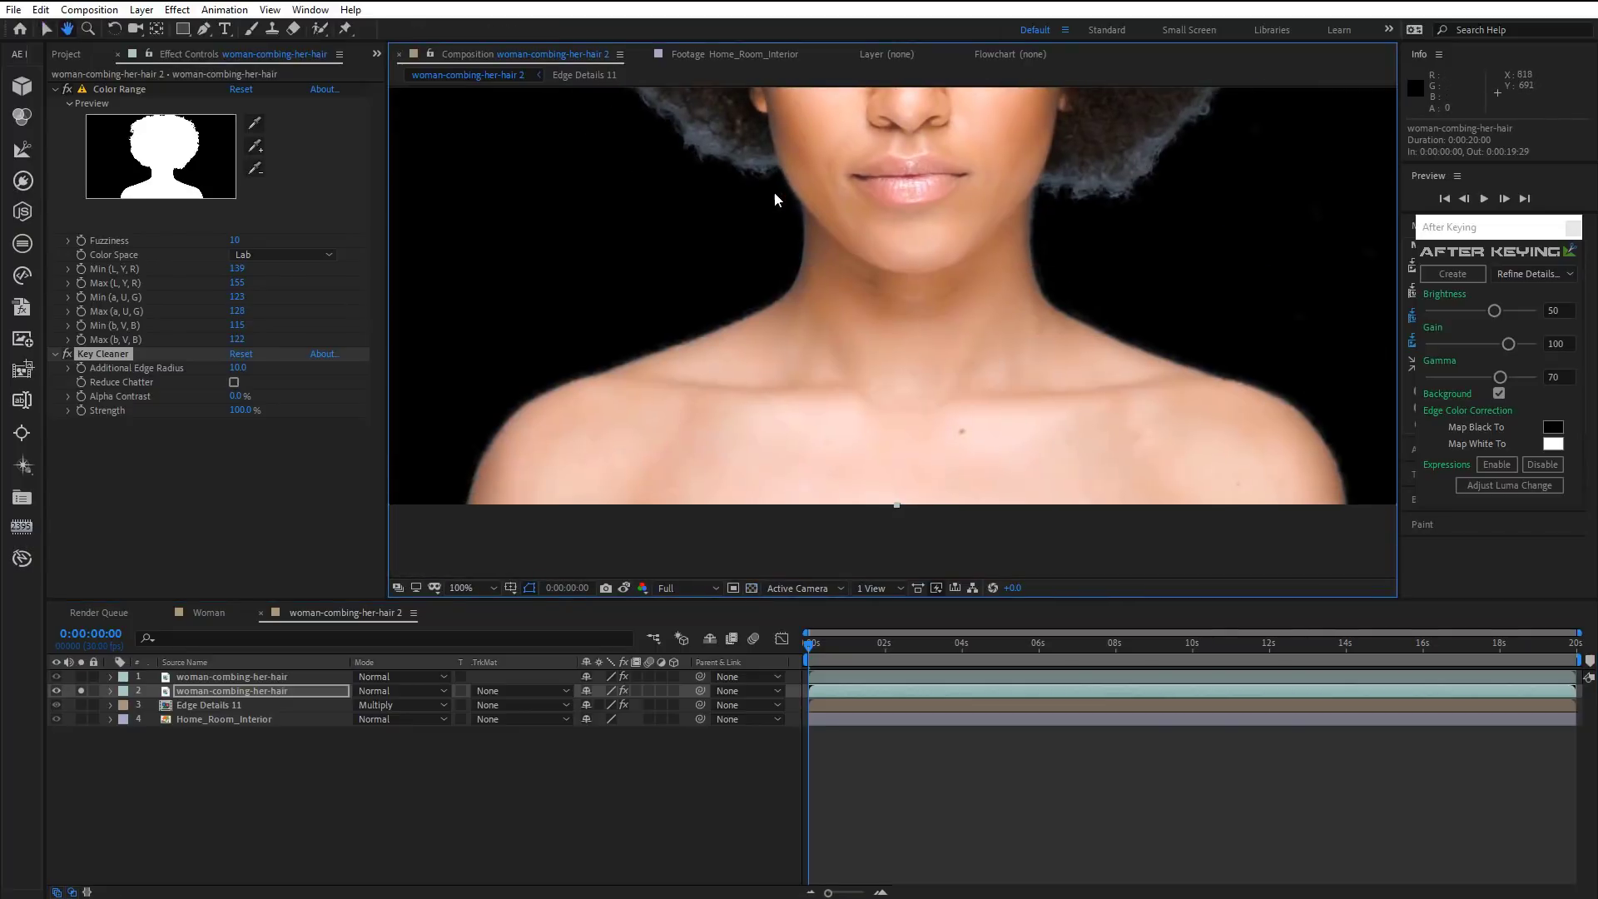
{"action": "left_click", "coordinate": [238, 367]}
{"action": "type", "text": "5"}
{"action": "left_click", "coordinate": [237, 511]}
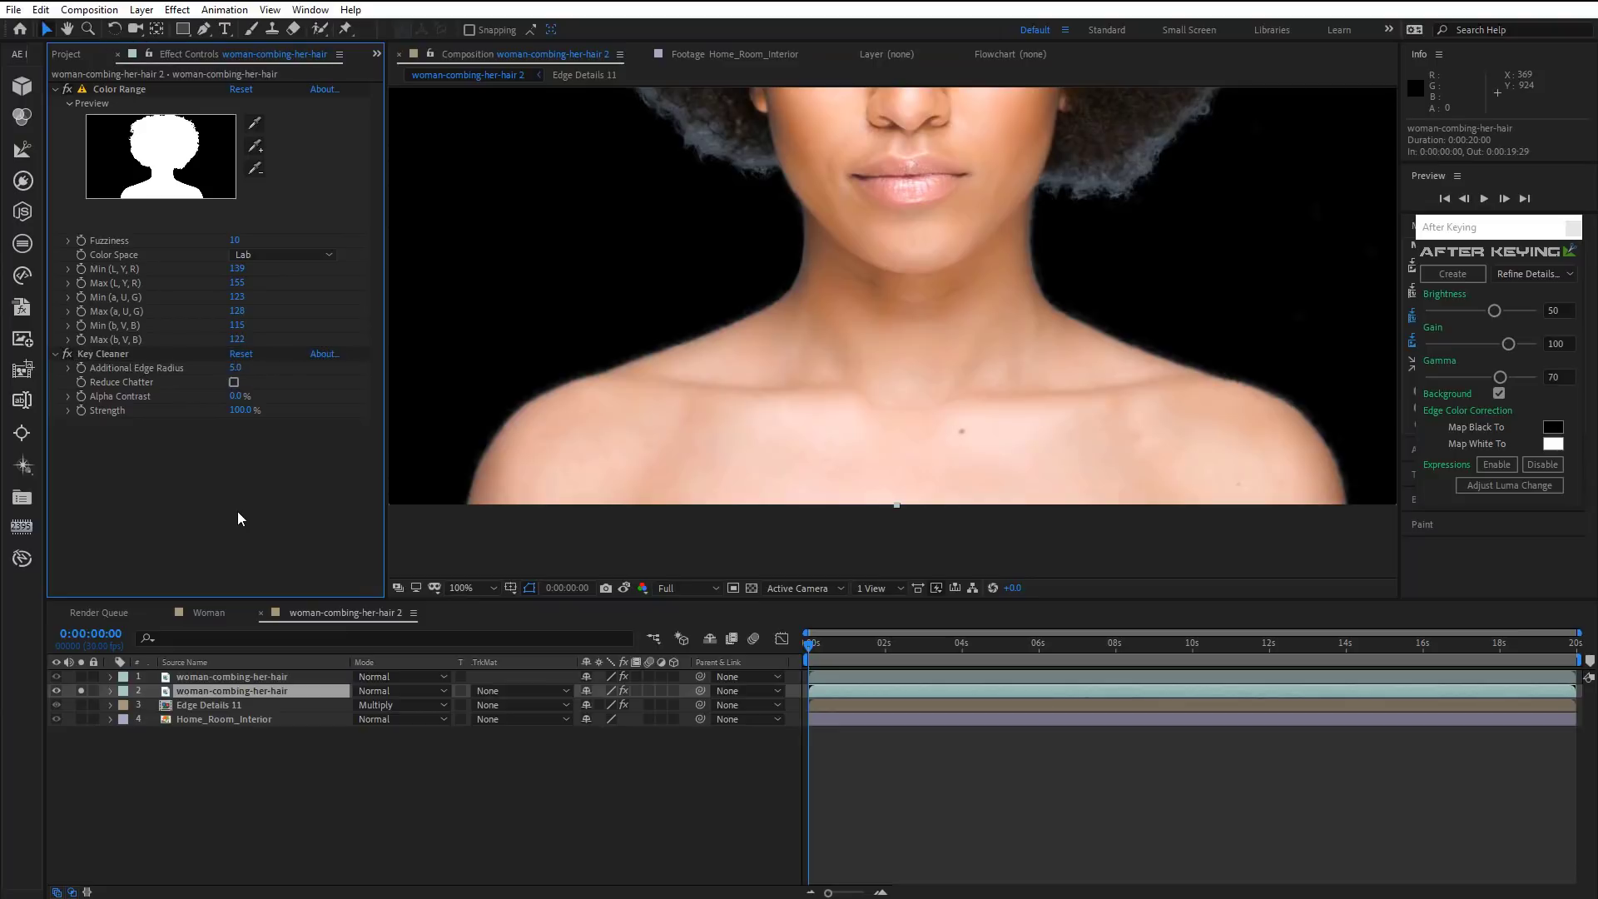
{"action": "left_click", "coordinate": [66, 353]}
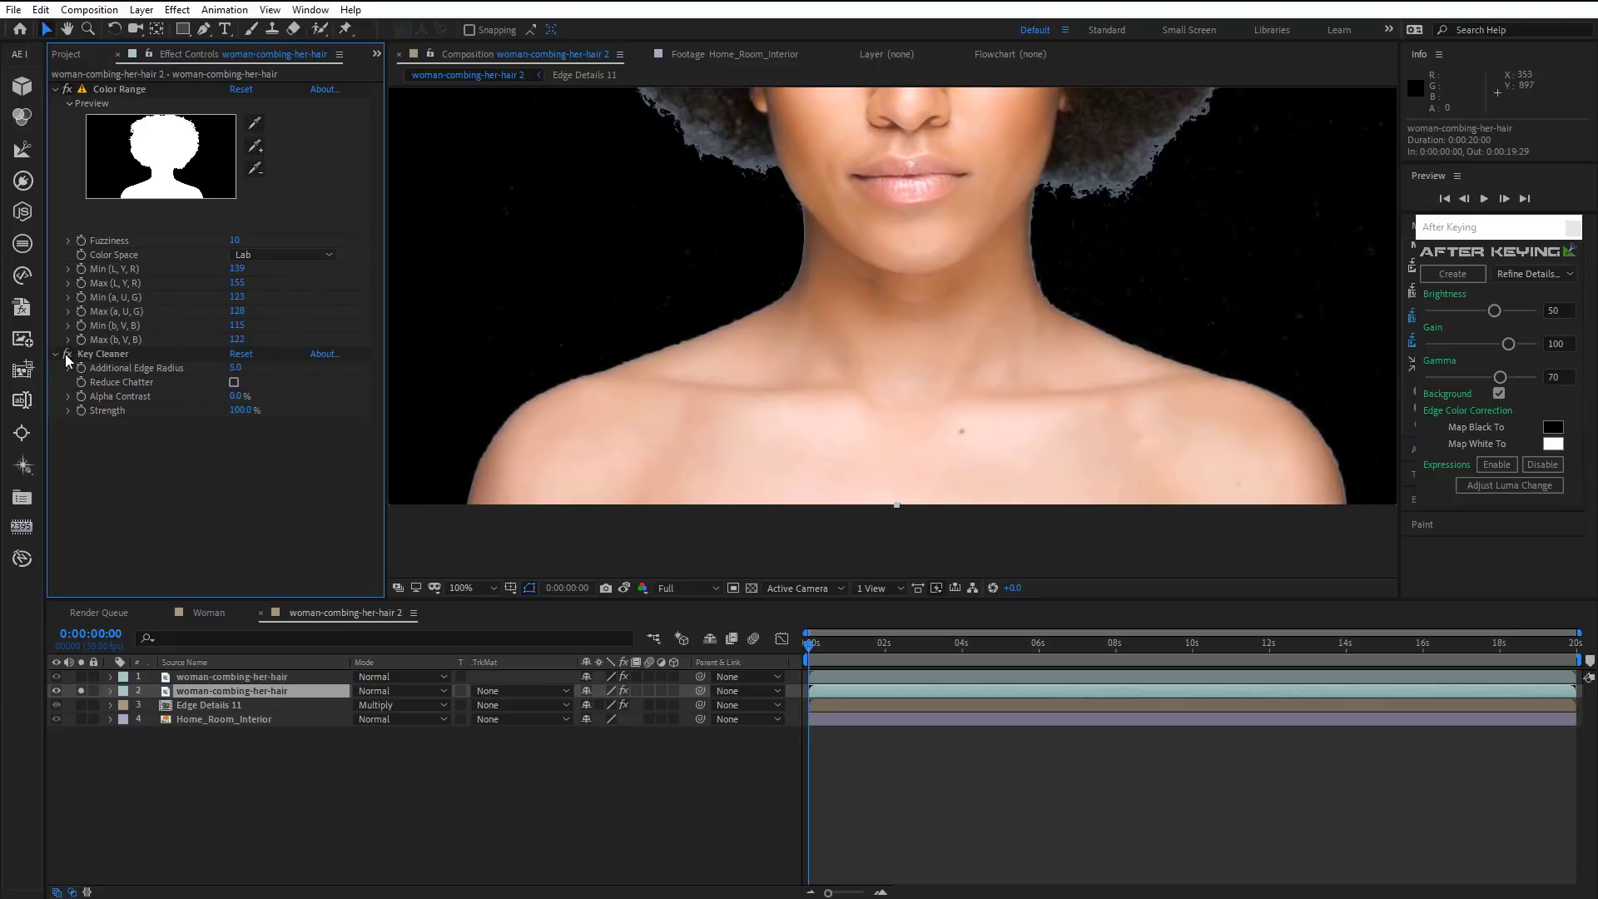
{"action": "left_click", "coordinate": [66, 353]}
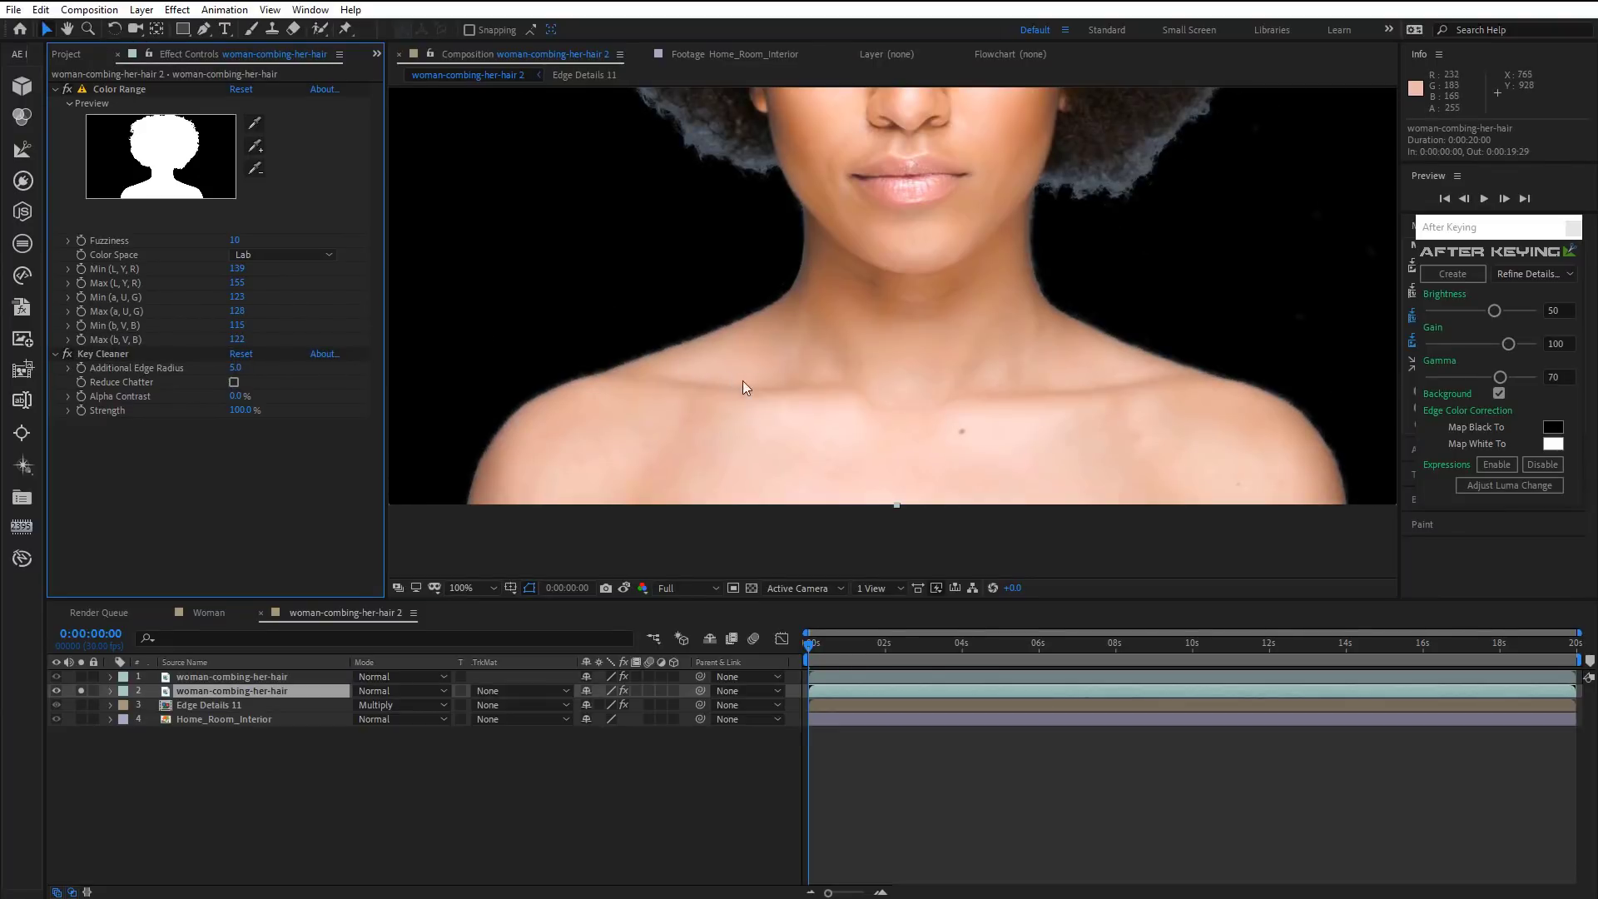
Set Key Cleaner's Alpha Contrast to 20% on the lower woman copy and unsolo the layer.
{"action": "left_click_drag", "start_coordinate": [743, 382], "coordinate": [763, 422]}
{"action": "key", "text": "v"}
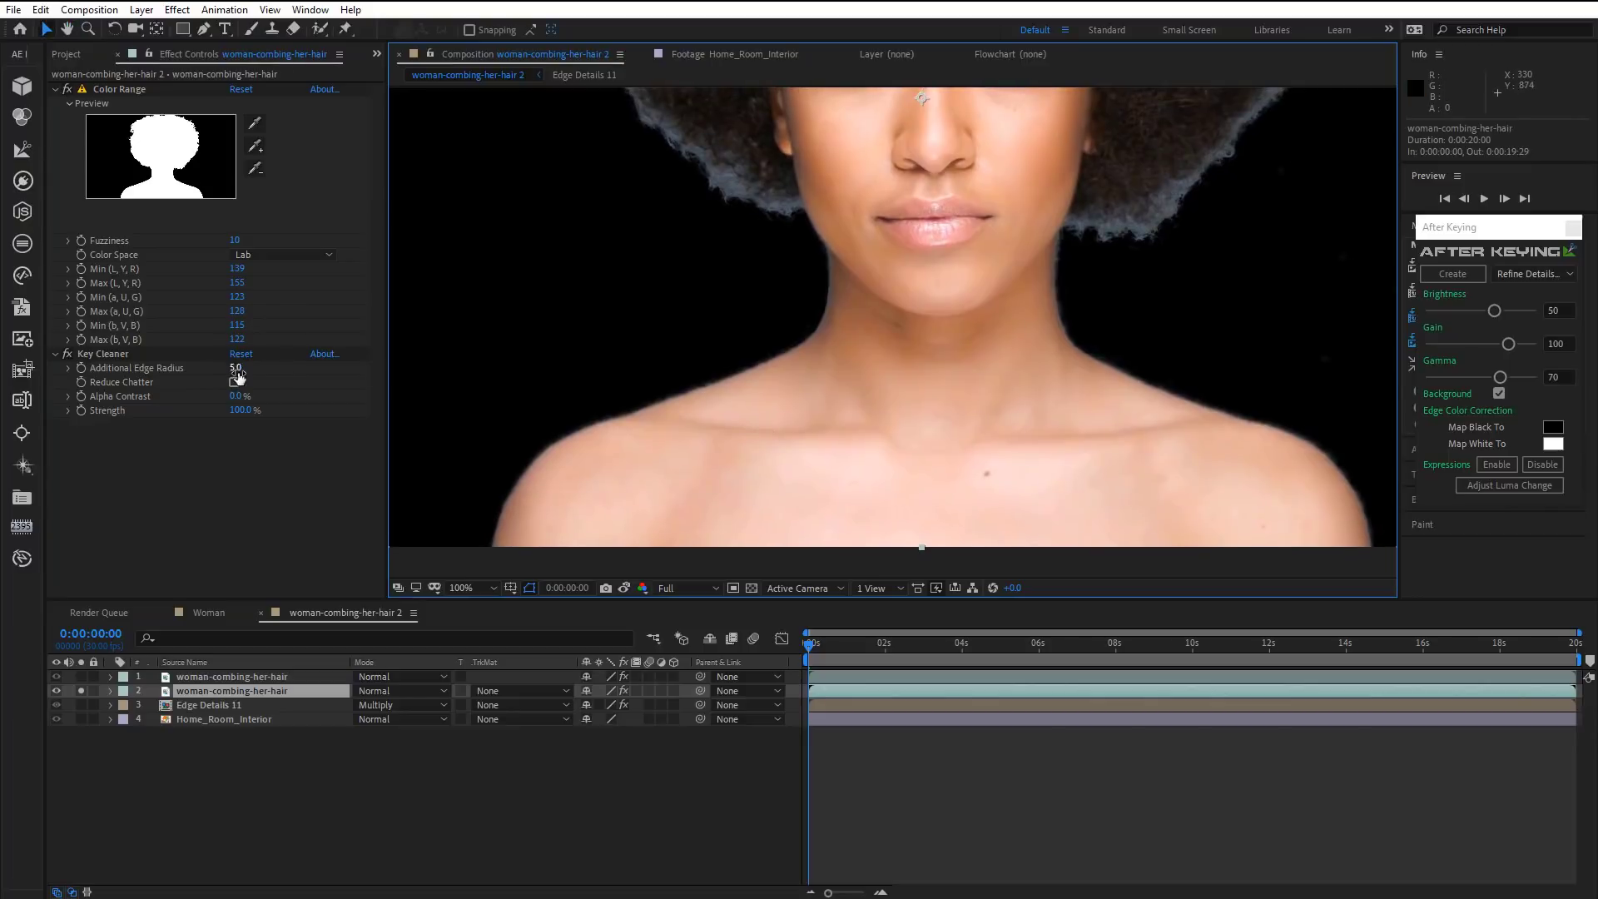
{"action": "left_click", "coordinate": [237, 397]}
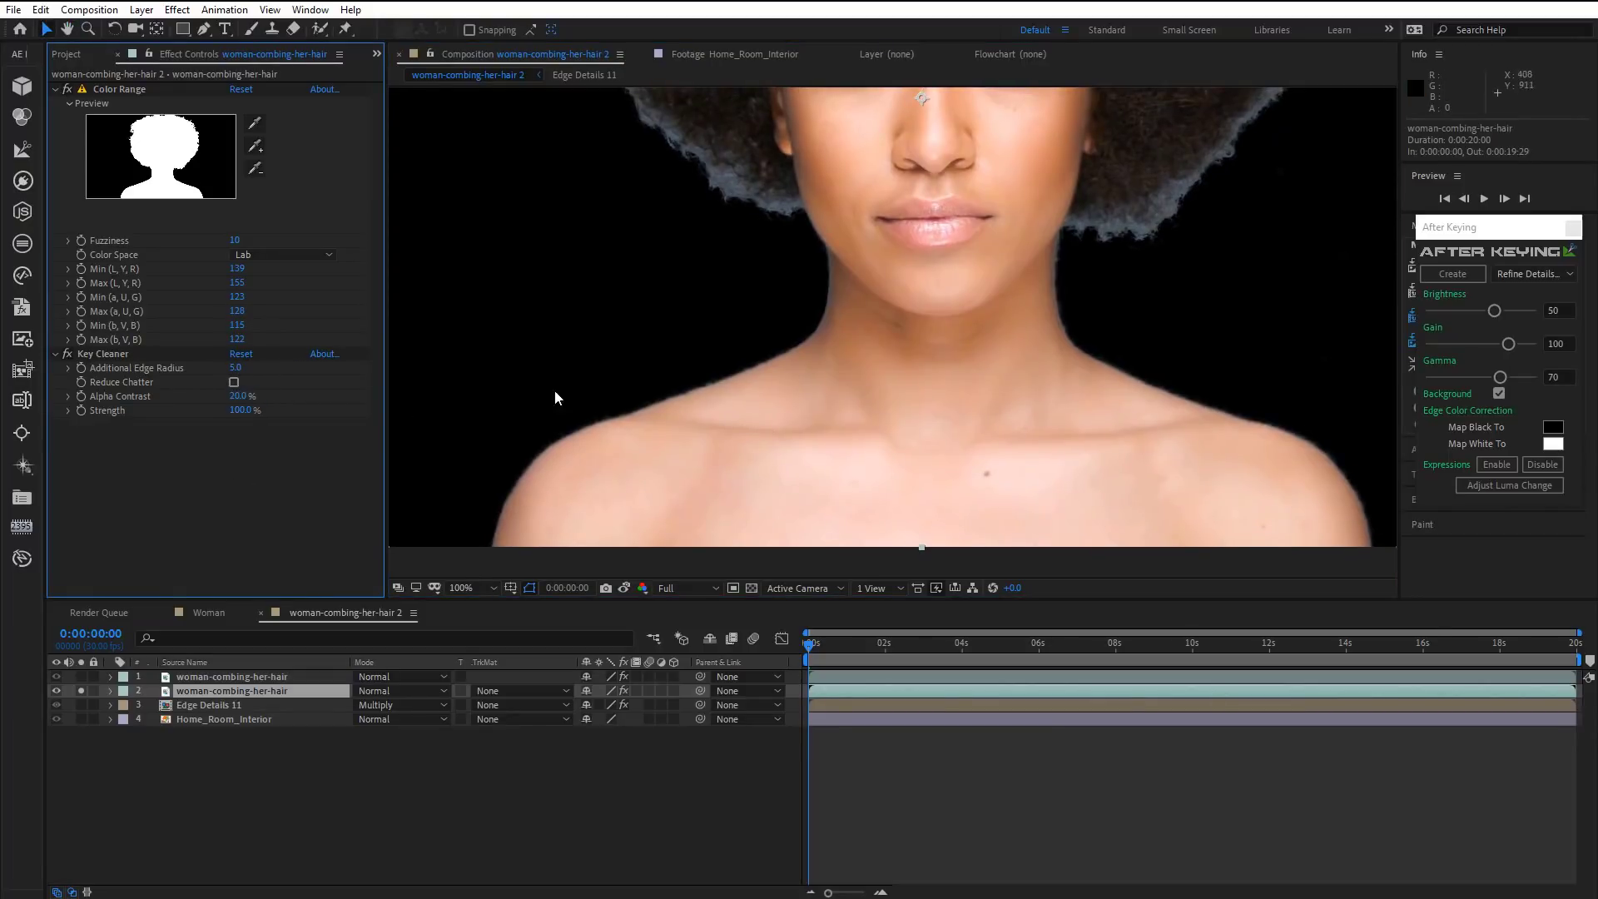
{"action": "scroll", "coordinate": [591, 383], "scroll_direction": "down", "scroll_amount": 1}
{"action": "left_click_drag", "start_coordinate": [598, 416], "coordinate": [615, 524]}
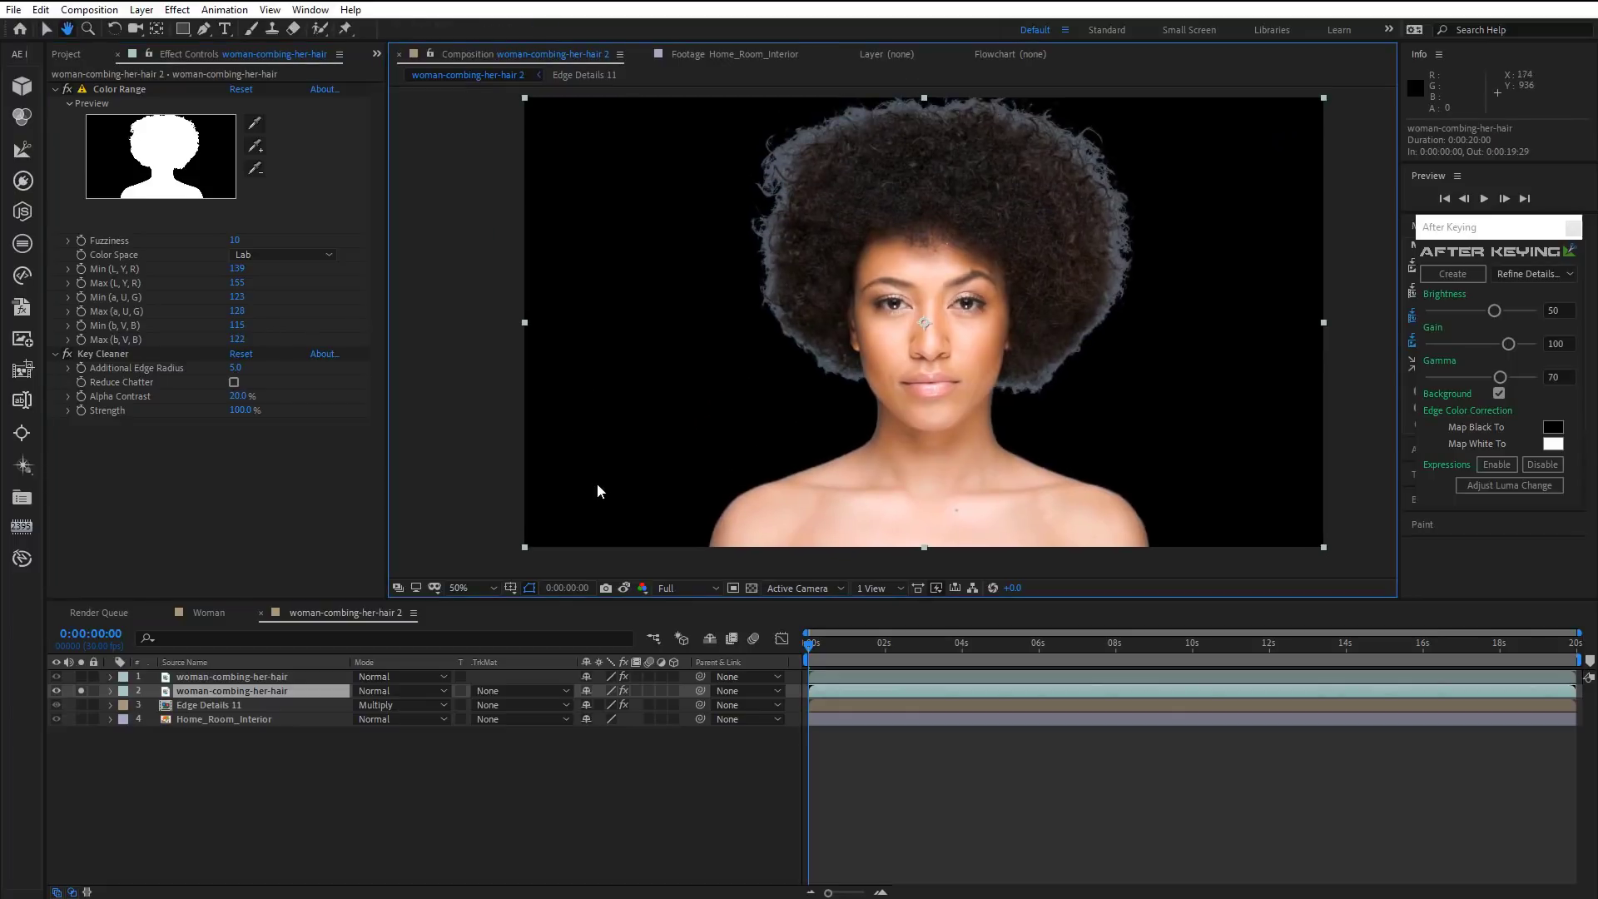
{"action": "left_click", "coordinate": [81, 690]}
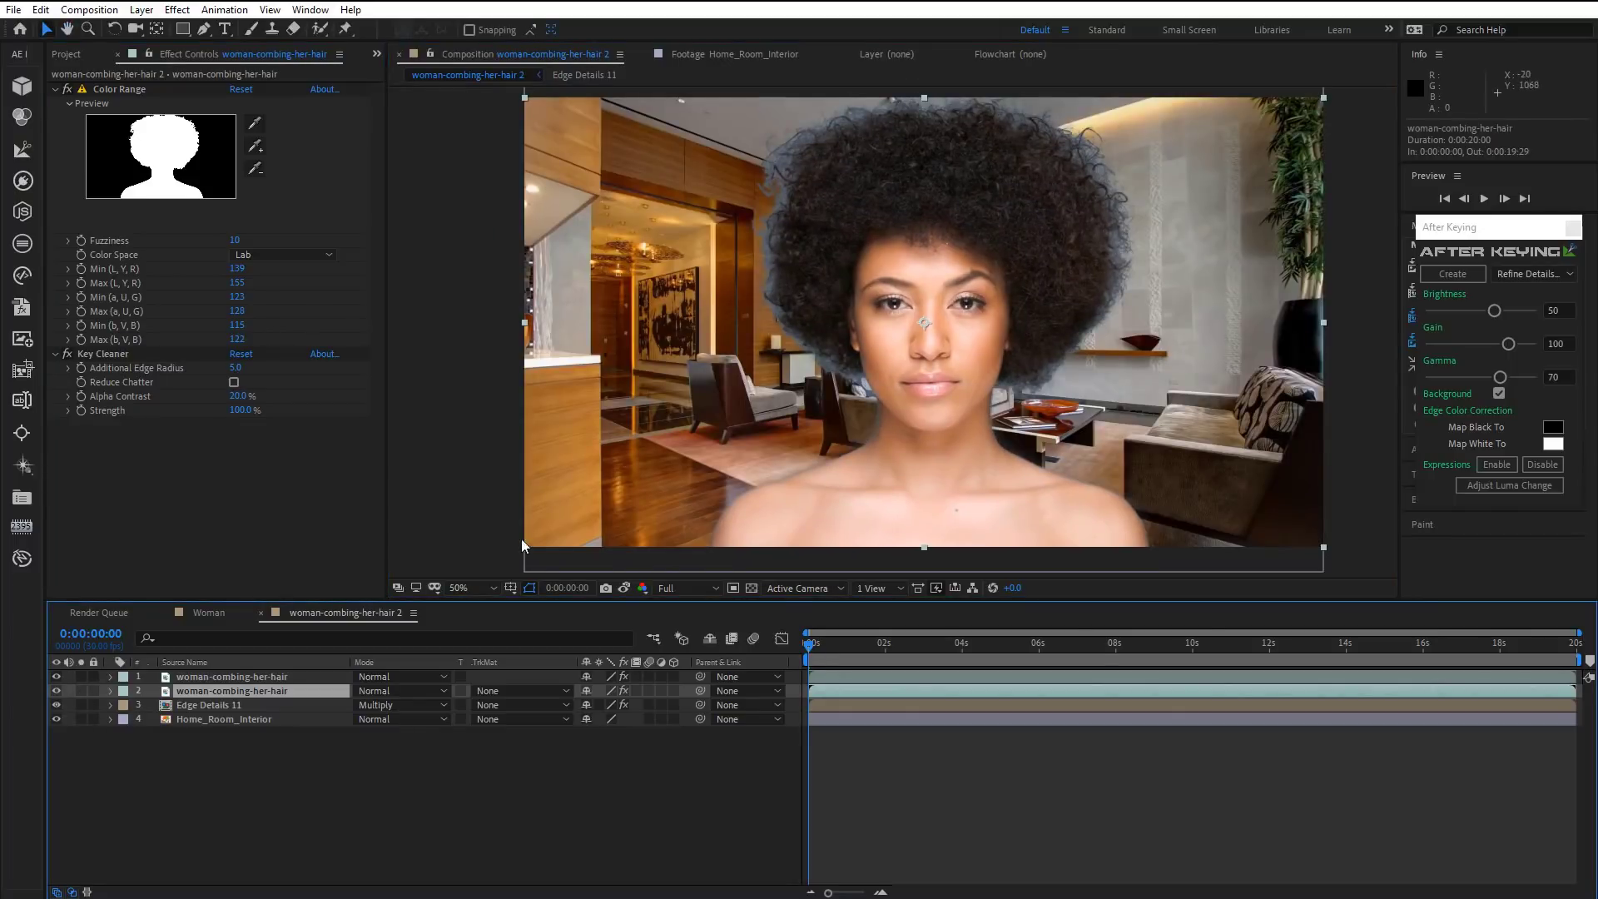
Draw a closed Pen tool mask on the lower woman copy, enclosing her hair and face down to the neck.
{"action": "left_click_drag", "start_coordinate": [659, 529], "coordinate": [680, 533]}
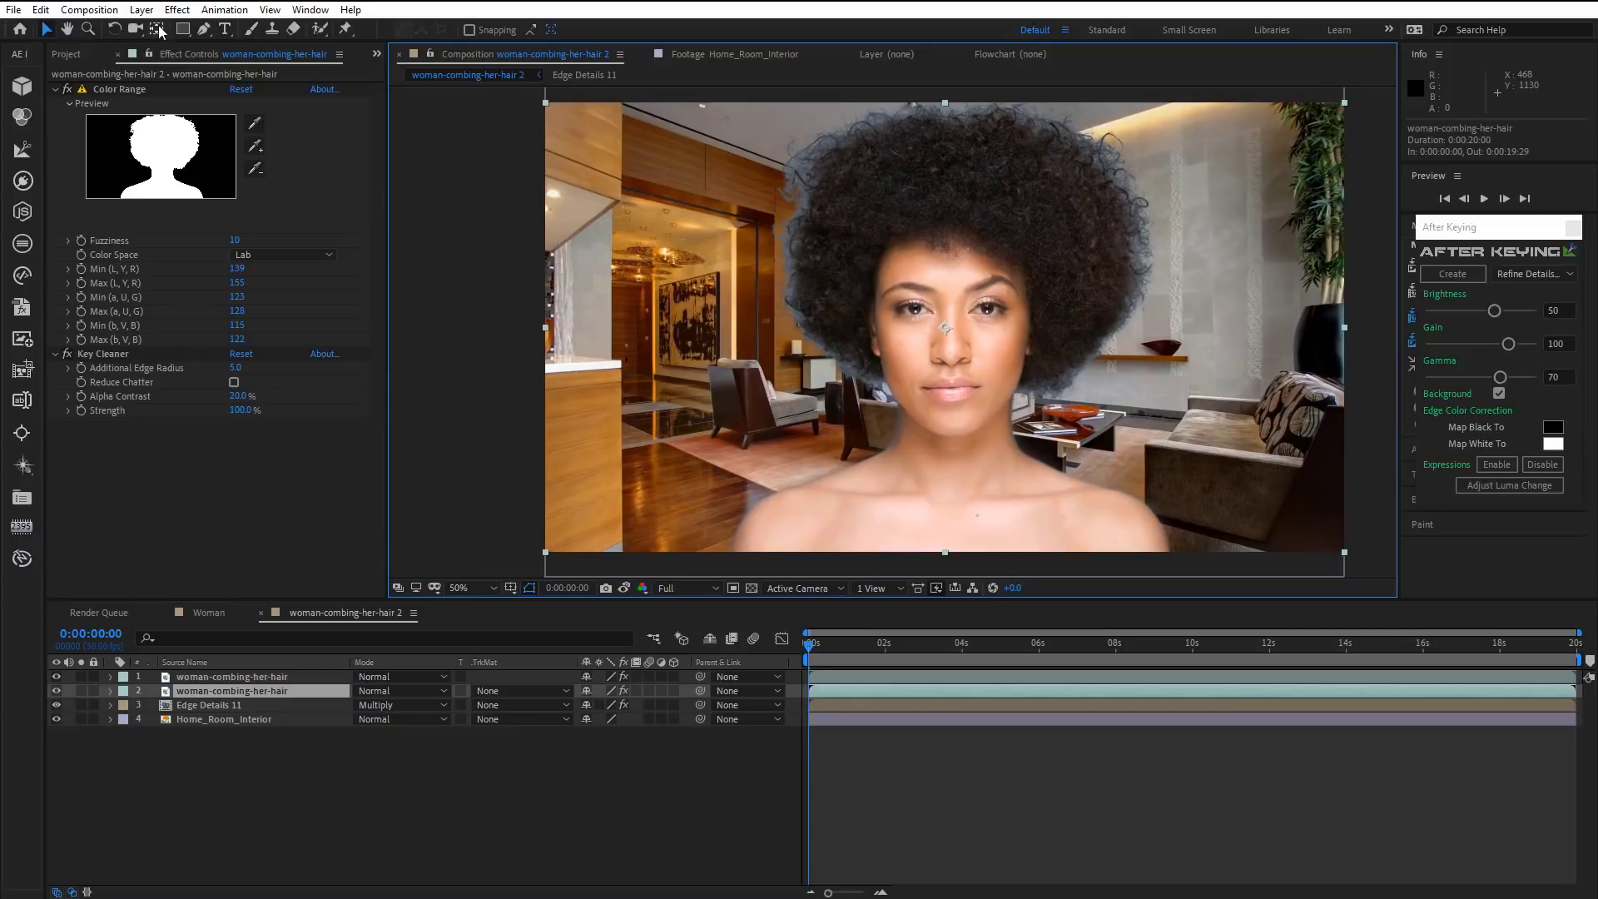
{"action": "left_click", "coordinate": [203, 30]}
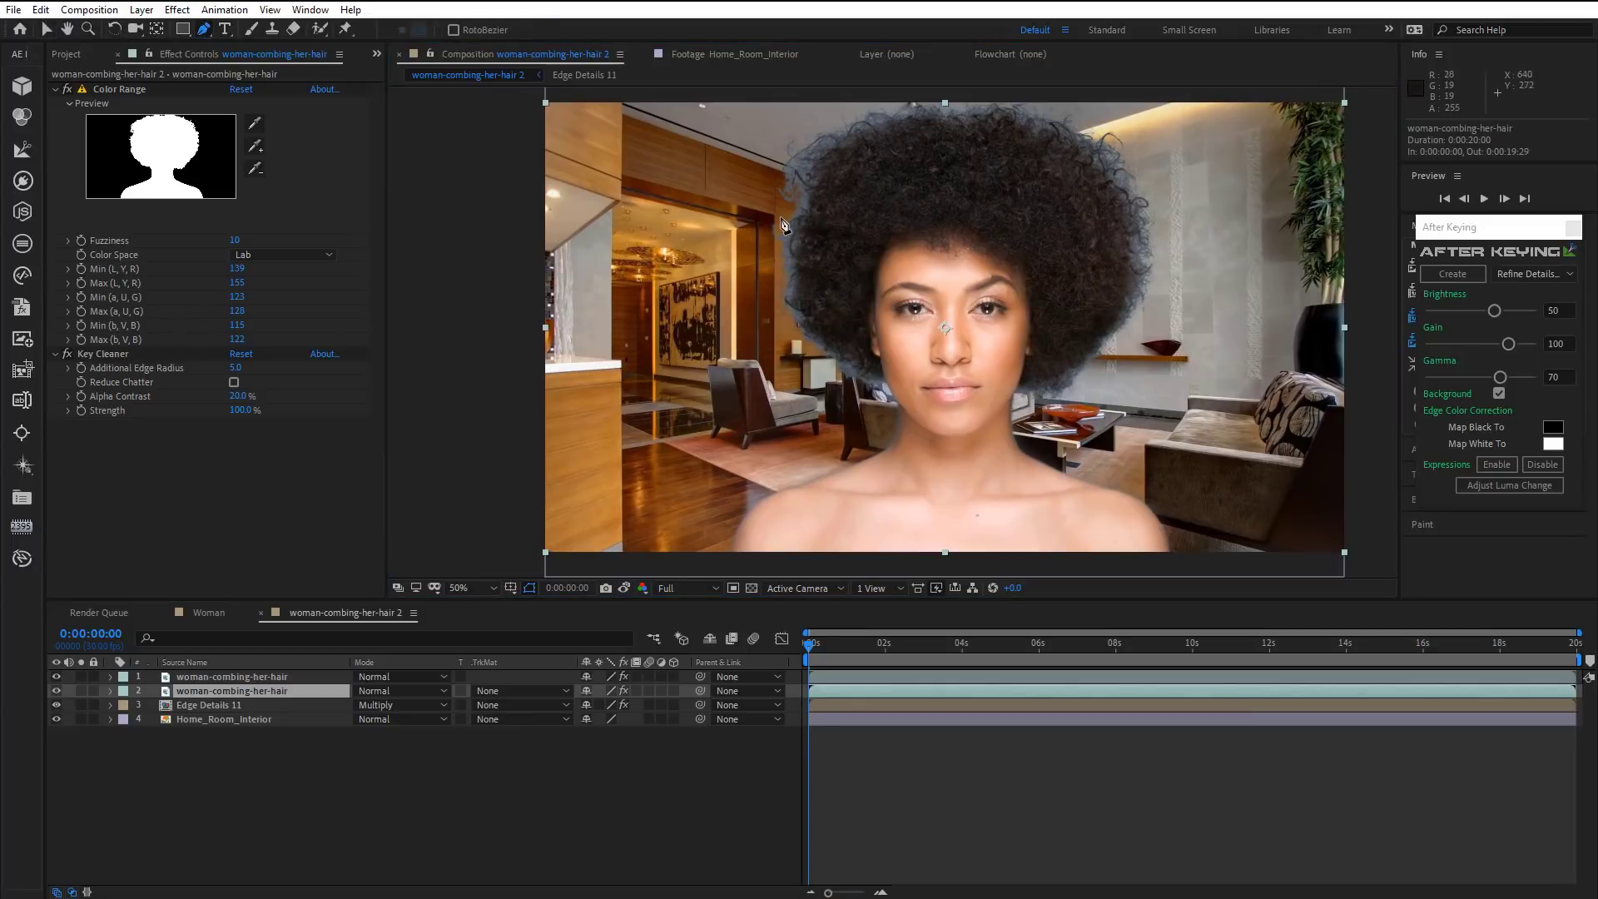
{"action": "key", "text": "comma"}
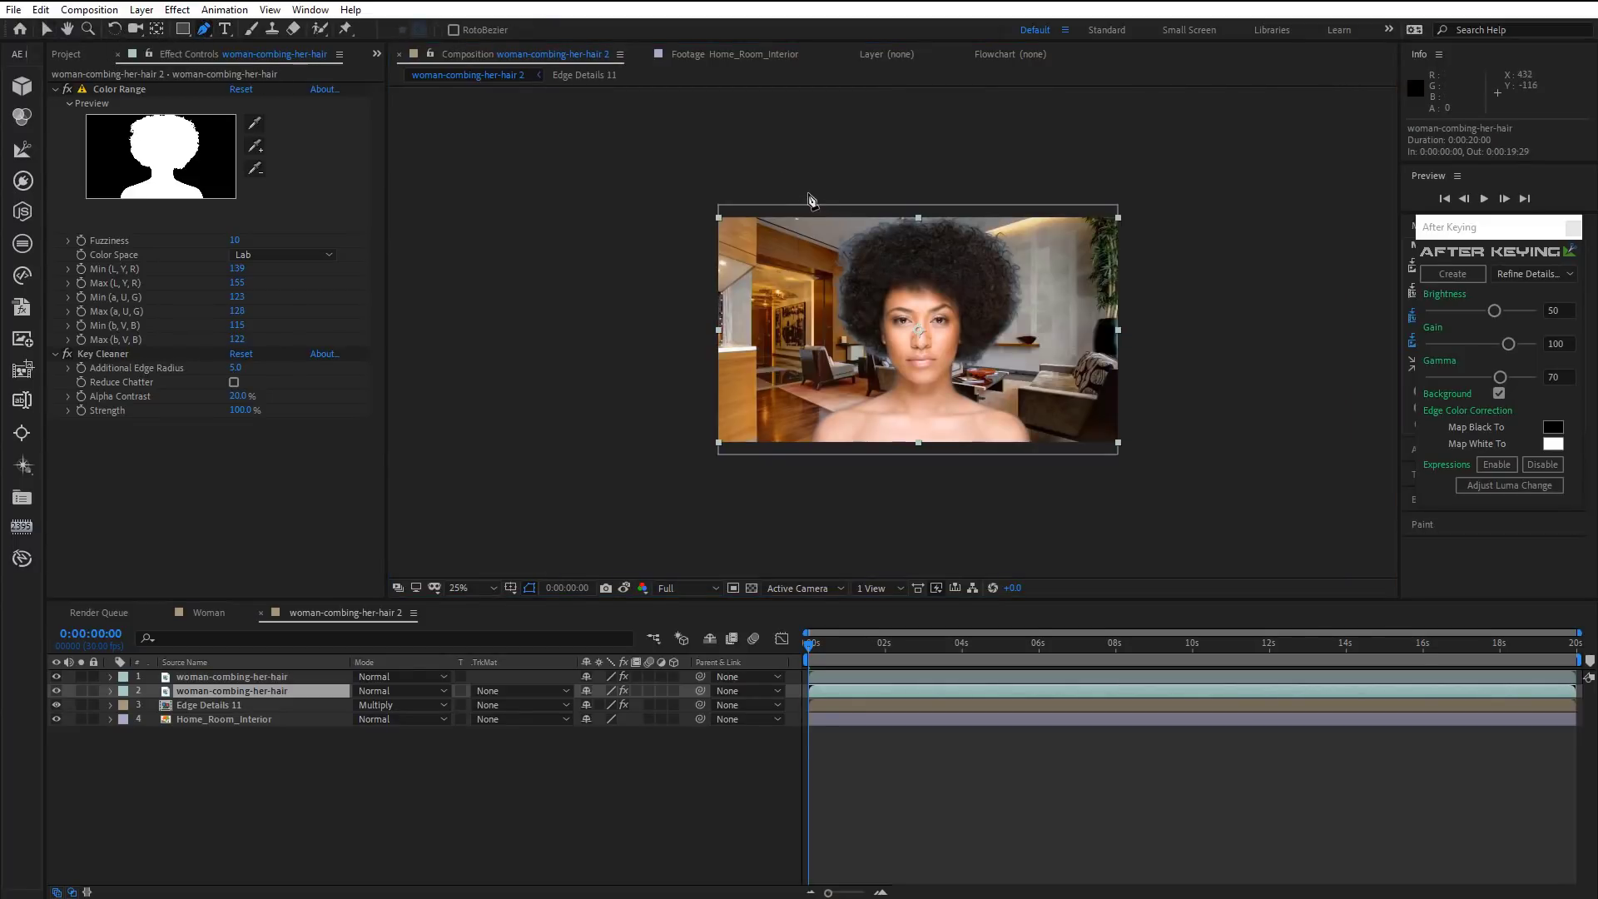
{"action": "left_click", "coordinate": [807, 193]}
{"action": "left_click", "coordinate": [843, 368]}
{"action": "key", "text": "period"}
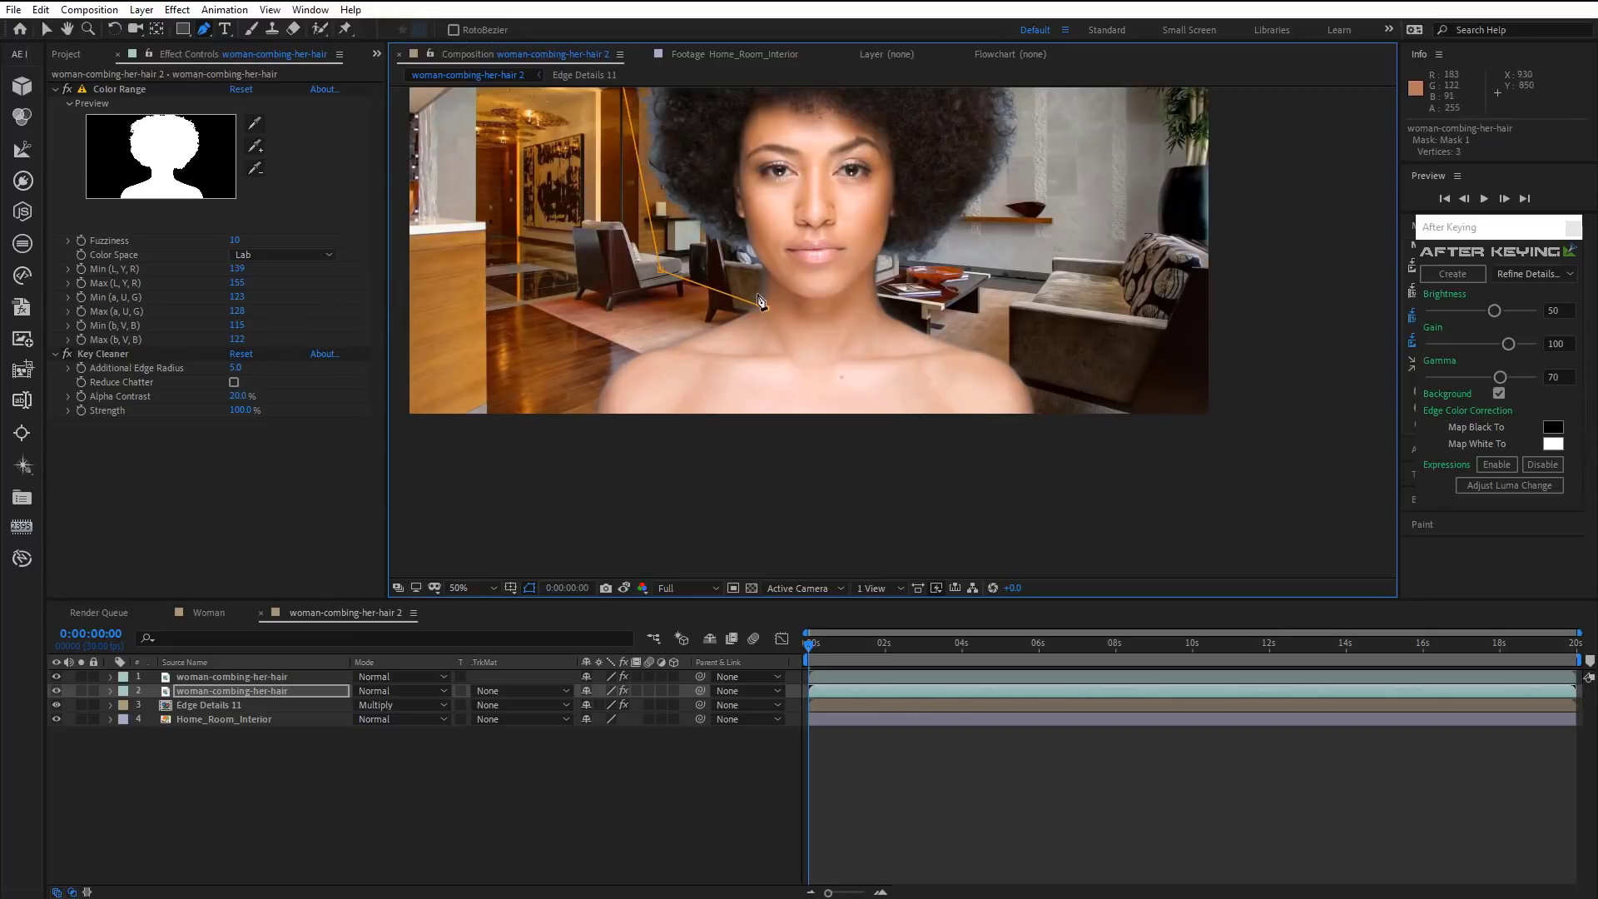
{"action": "left_click_drag", "start_coordinate": [1054, 254], "coordinate": [1011, 323]}
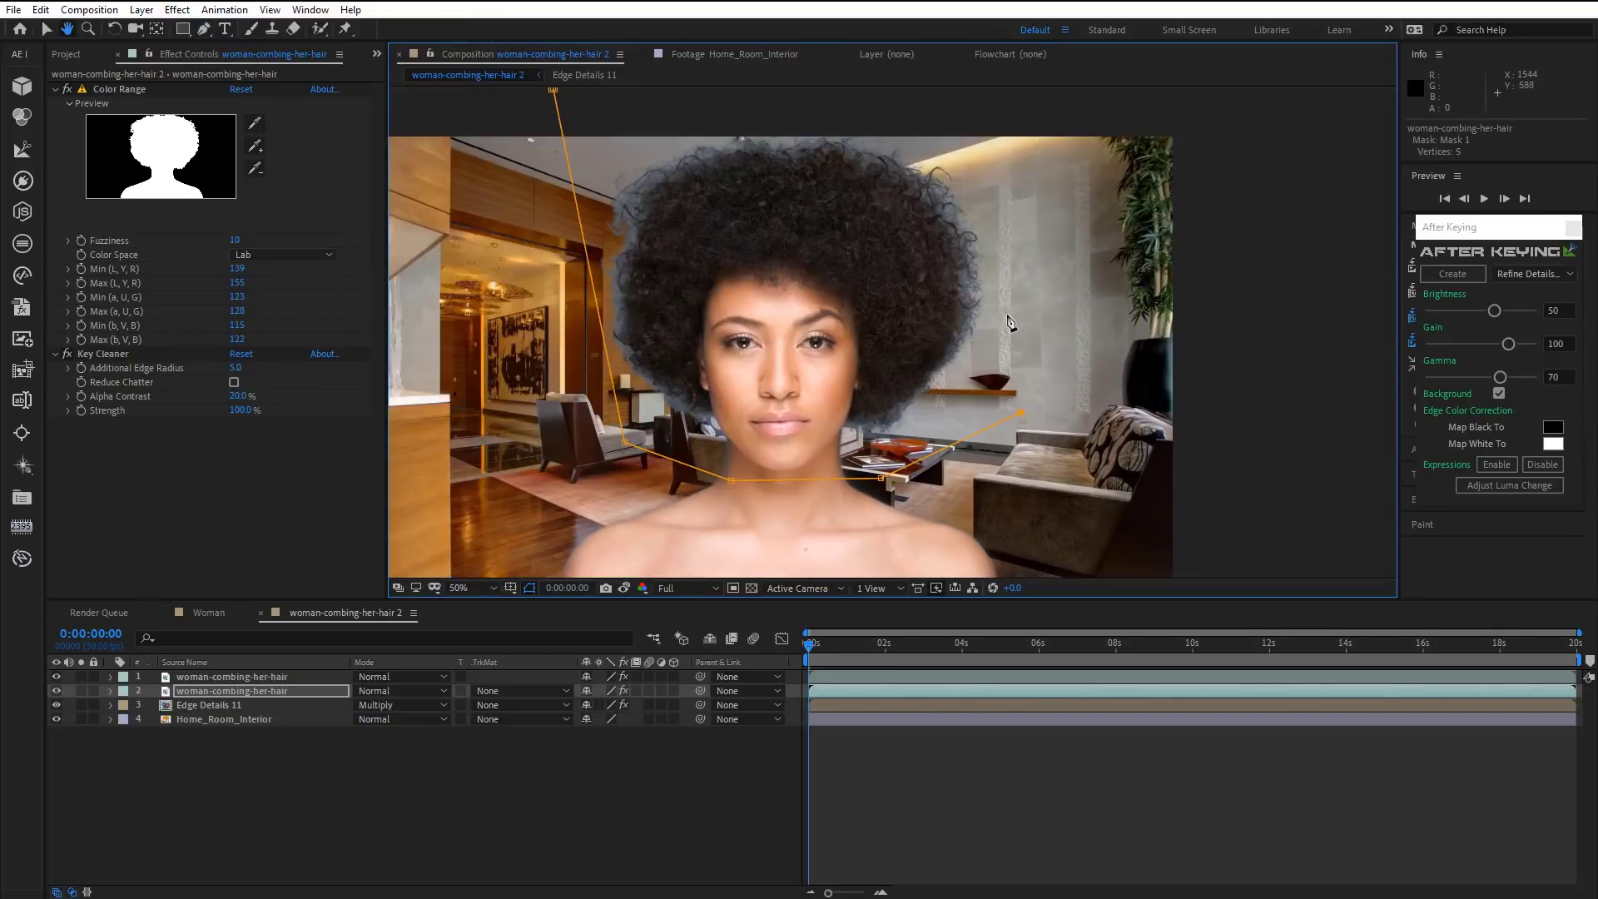
{"action": "left_click", "coordinate": [553, 89]}
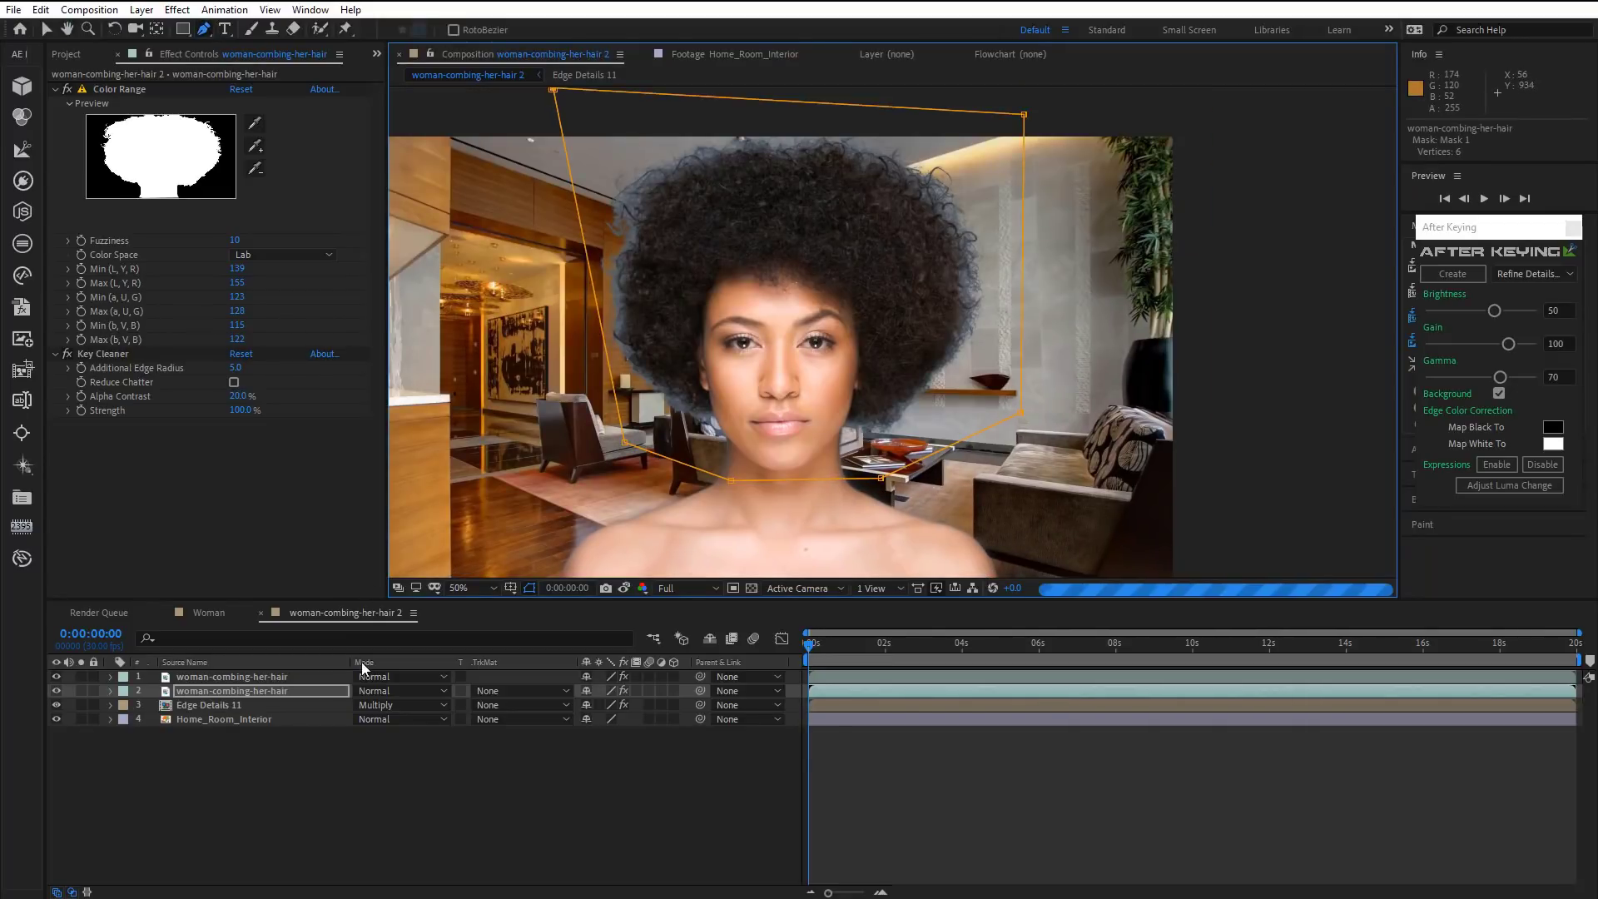
Reveal Mask 1 on the lower woman copy and set its mode to Subtract.
{"action": "left_click", "coordinate": [247, 689]}
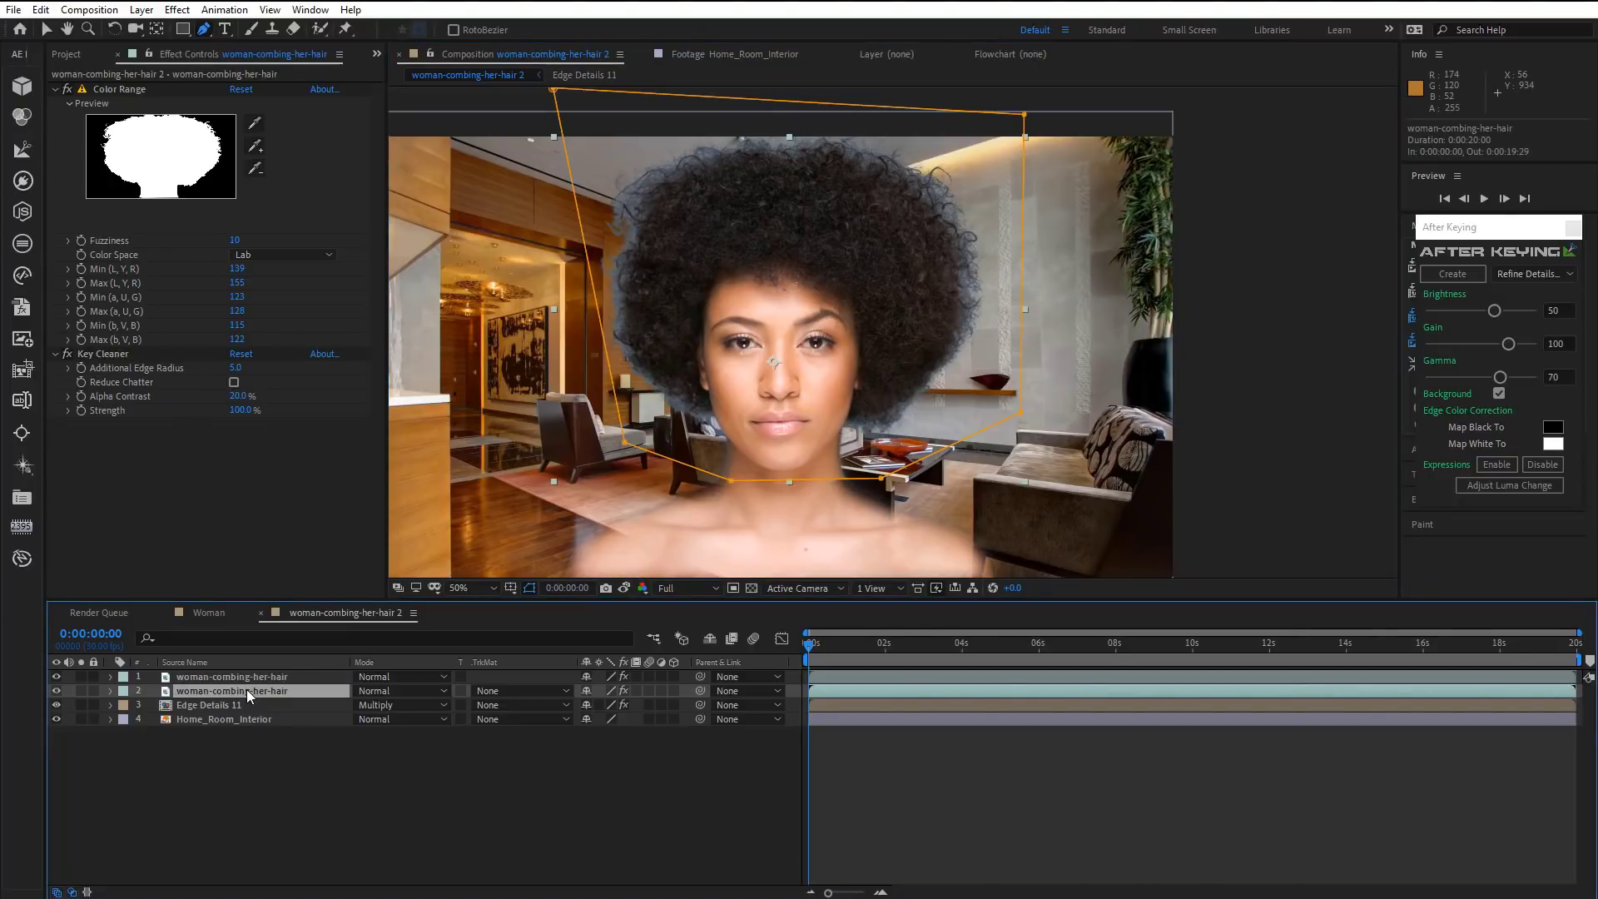
{"action": "key", "text": "m"}
{"action": "left_click", "coordinate": [611, 713]}
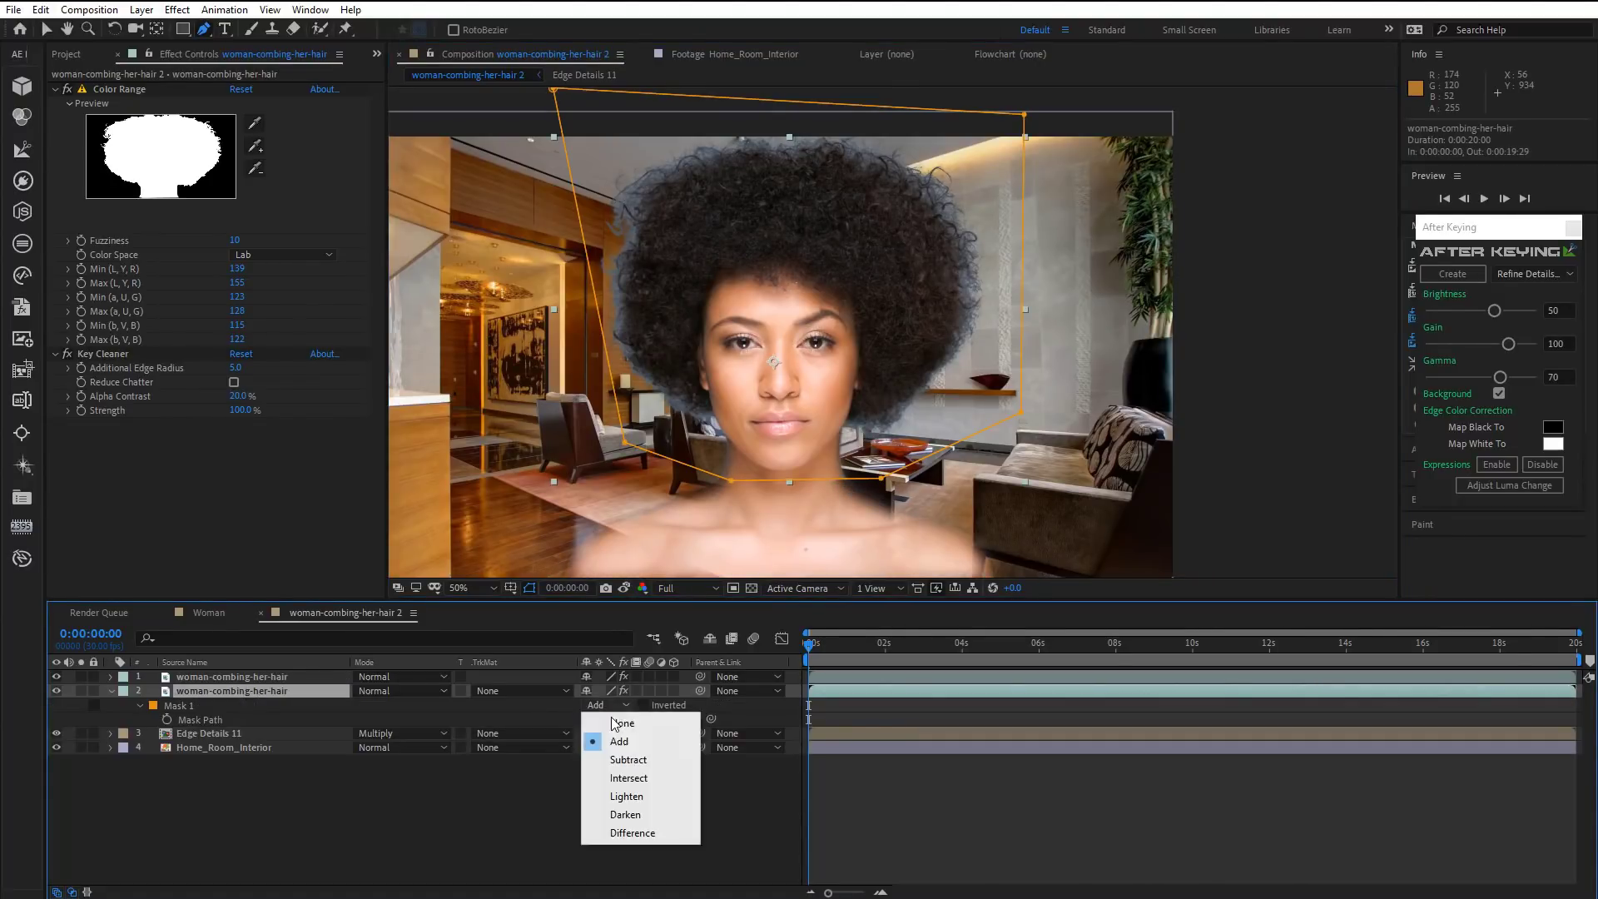
{"action": "left_click", "coordinate": [619, 758]}
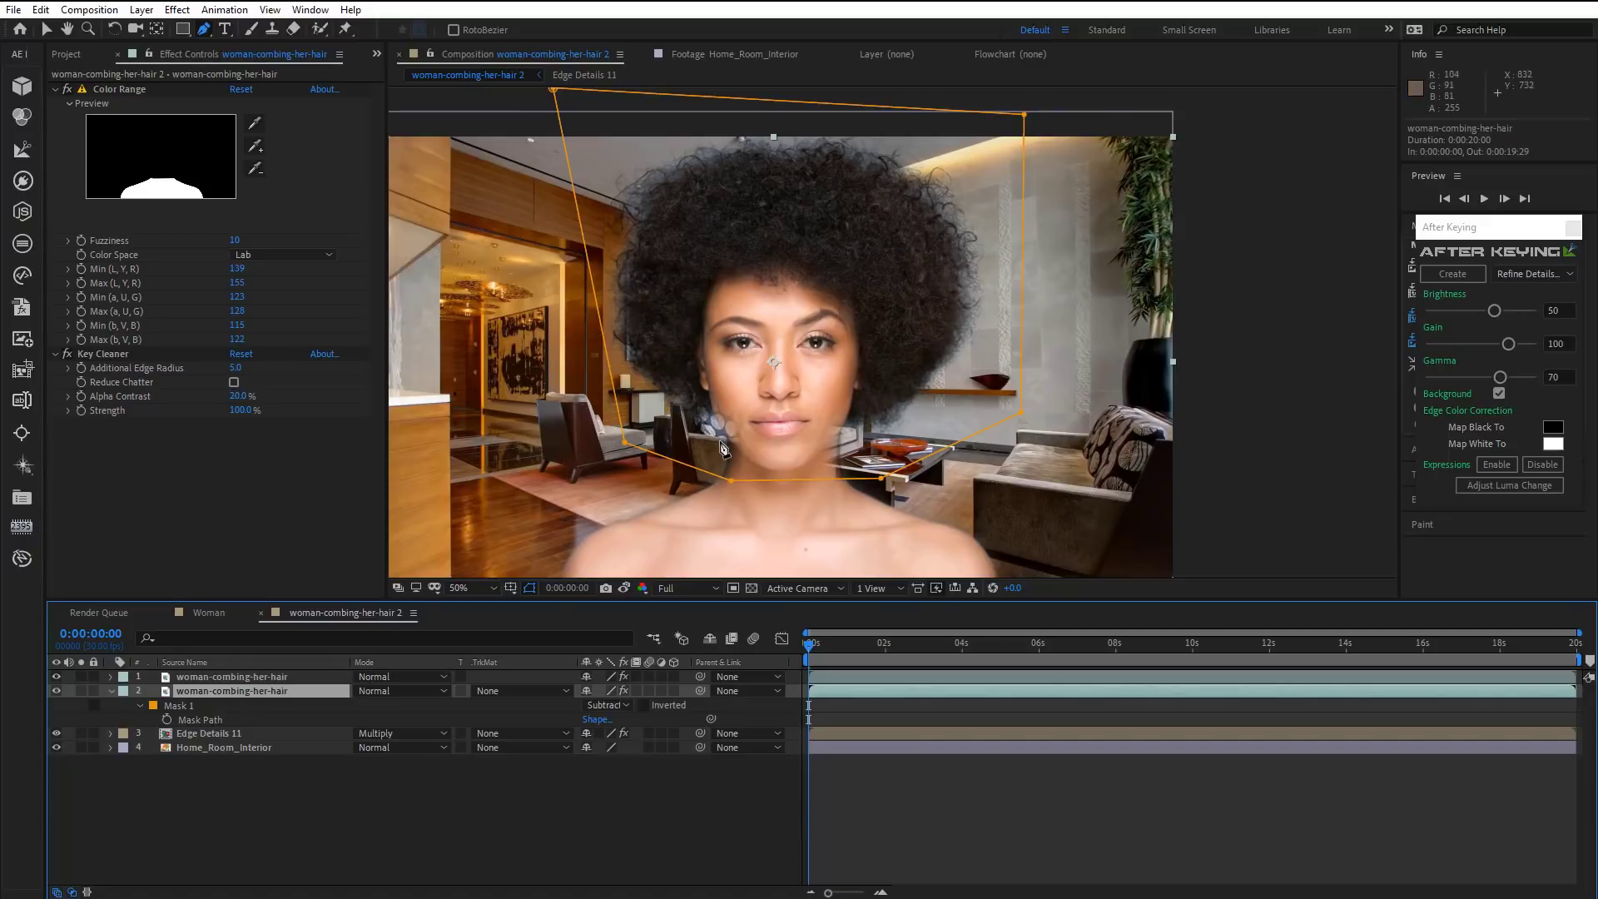
Reshape Mask 1's lower edge to cross the face at nose level and step down beside both cheeks, adding vertices on the edge.
{"action": "scroll", "coordinate": [724, 441], "scroll_direction": "up", "scroll_amount": 1}
{"action": "left_click_drag", "start_coordinate": [727, 483], "coordinate": [903, 323]}
{"action": "left_click_drag", "start_coordinate": [880, 380], "coordinate": [816, 305]}
{"action": "key", "text": "g"}
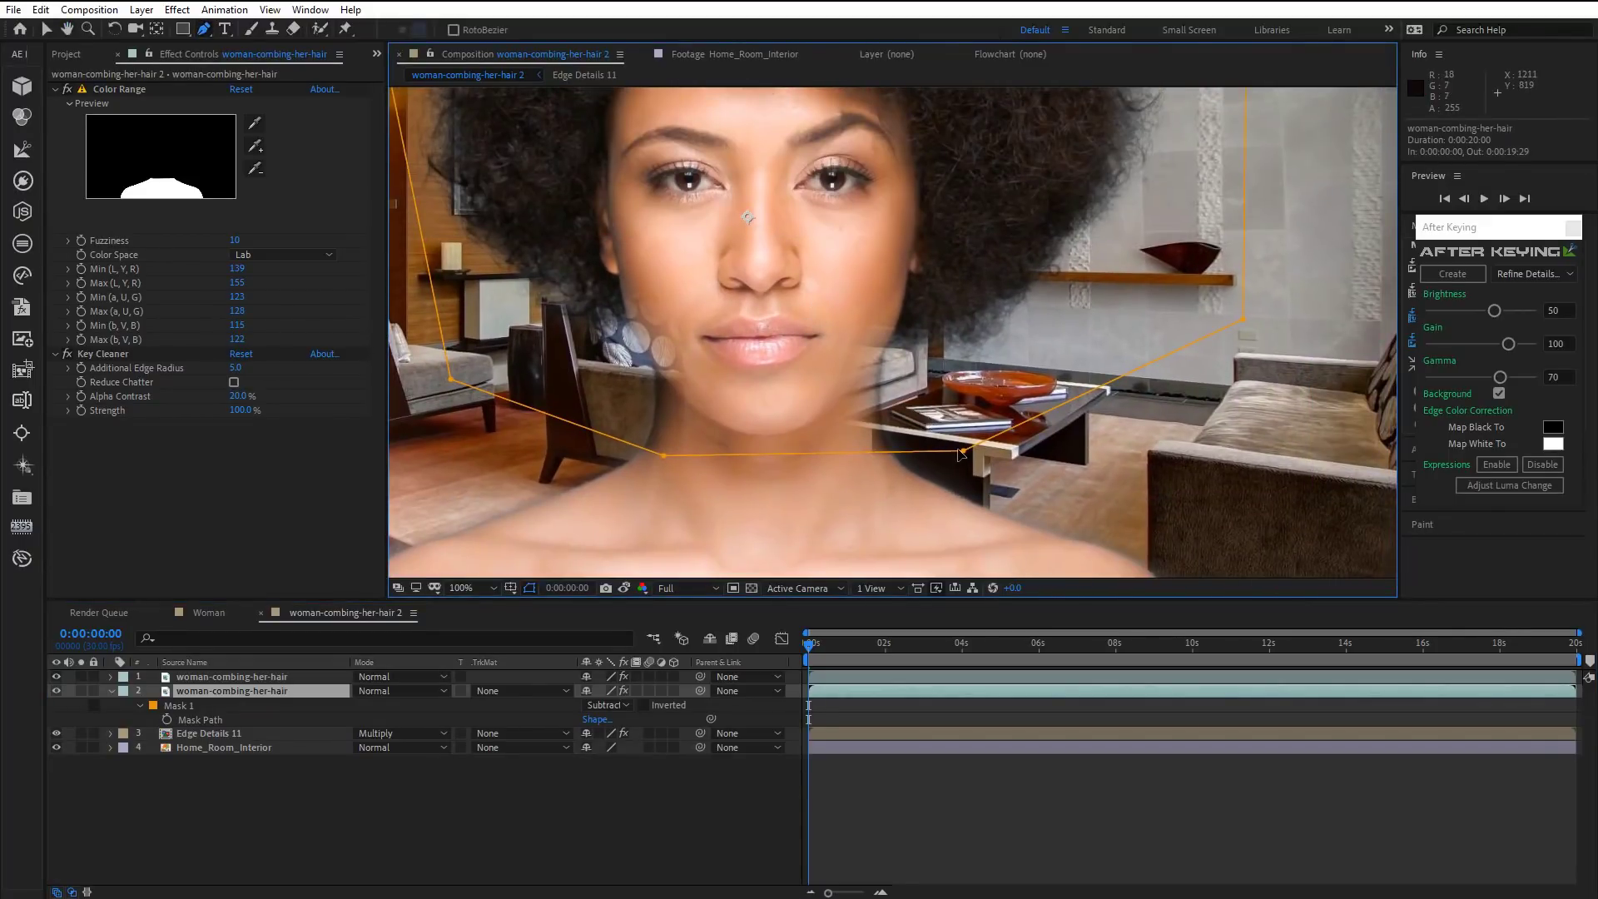
{"action": "left_click_drag", "start_coordinate": [961, 451], "coordinate": [912, 353]}
{"action": "left_click_drag", "start_coordinate": [663, 455], "coordinate": [871, 274]}
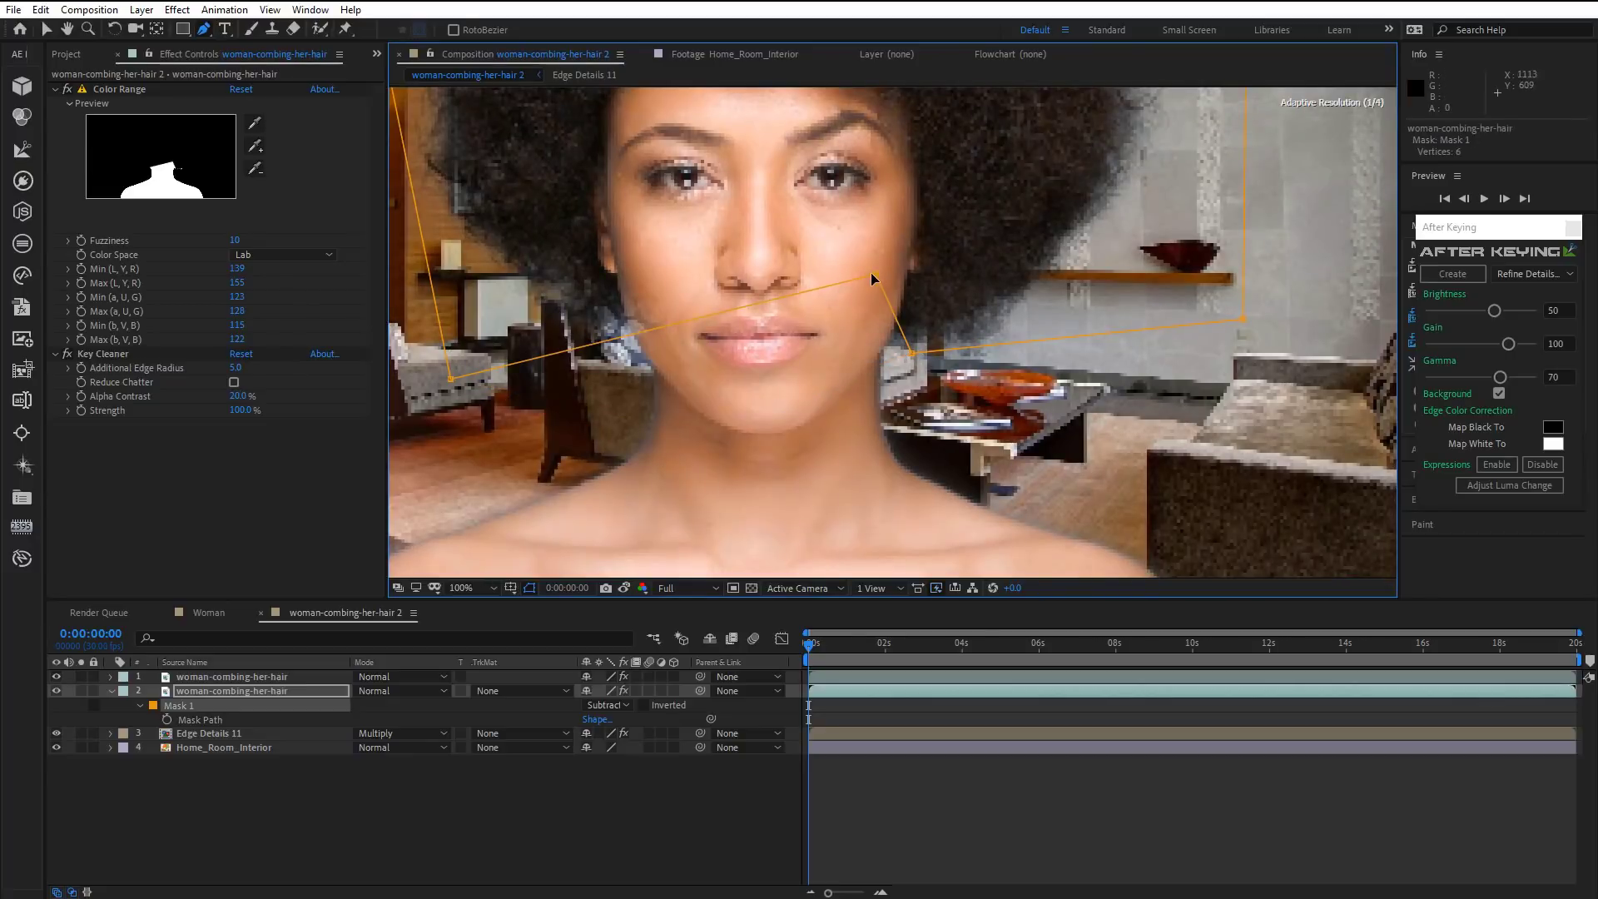
{"action": "left_click", "coordinate": [654, 328]}
{"action": "left_click", "coordinate": [591, 344]}
{"action": "left_click_drag", "start_coordinate": [591, 345], "coordinate": [625, 258]}
{"action": "left_click_drag", "start_coordinate": [654, 368], "coordinate": [626, 379]}
{"action": "left_click_drag", "start_coordinate": [913, 354], "coordinate": [898, 360]}
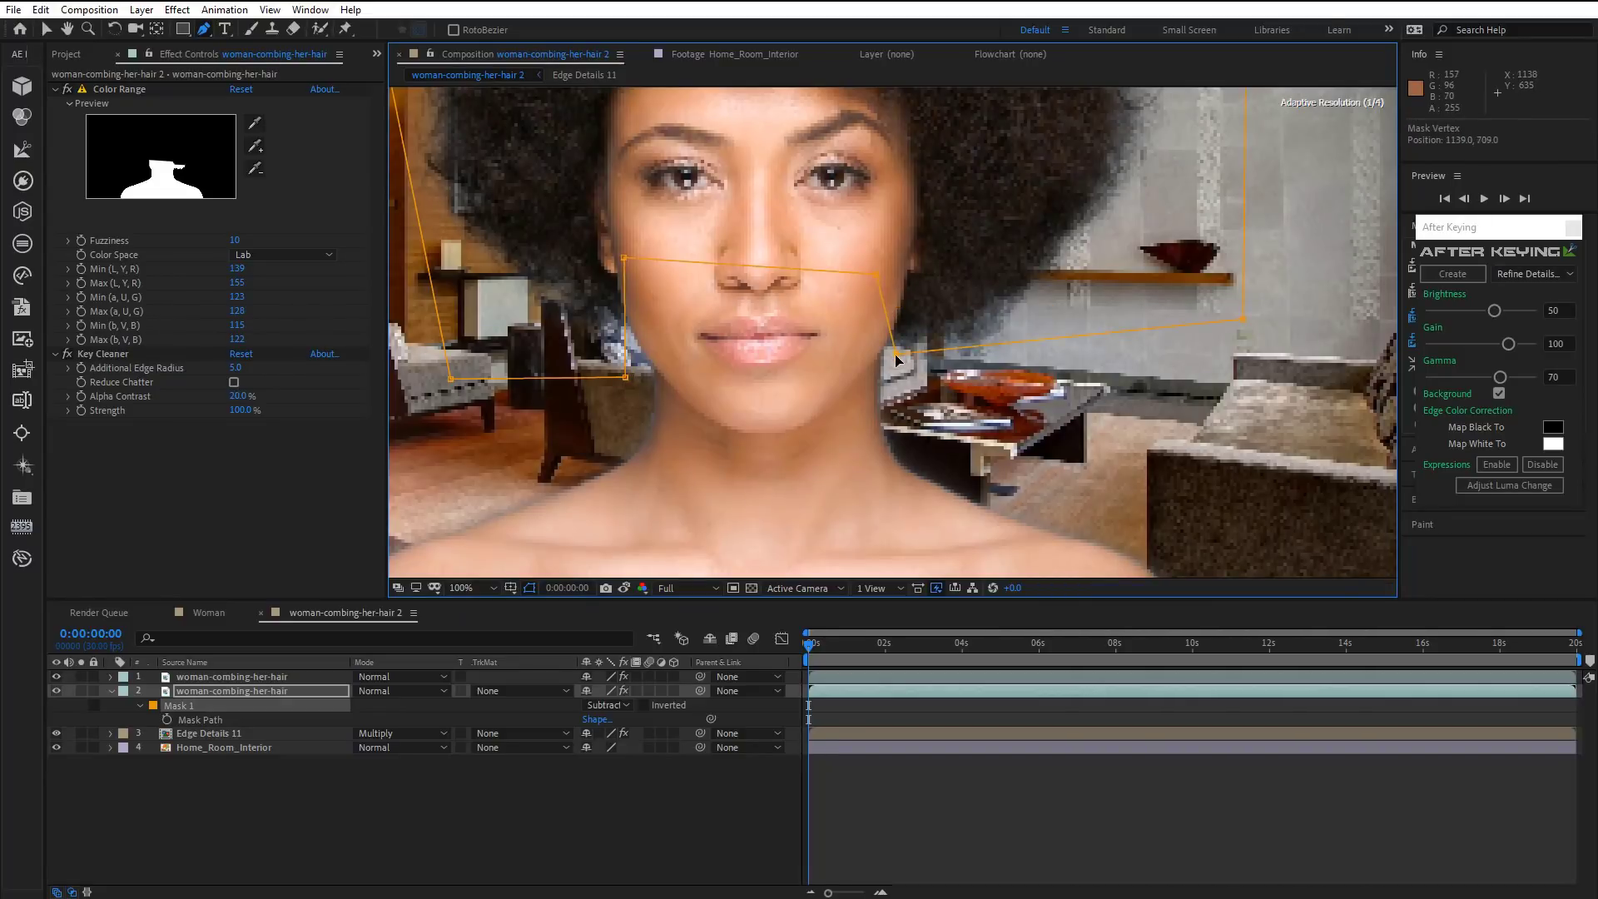
{"action": "left_click_drag", "start_coordinate": [876, 273], "coordinate": [901, 269]}
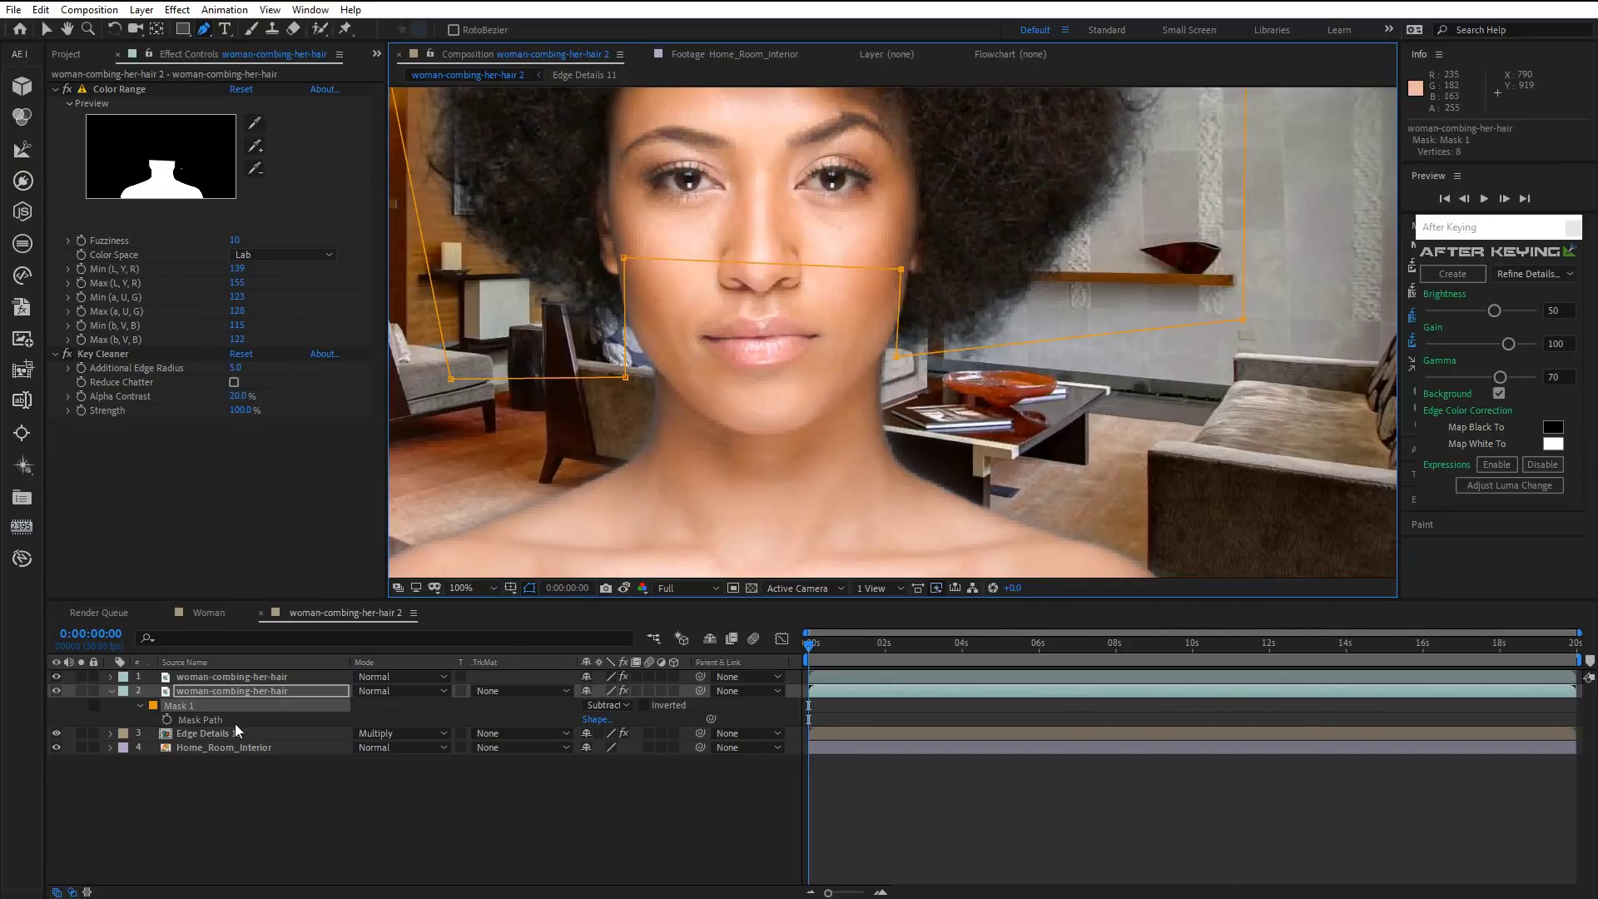
Set Mask 1's feather to 20 pixels and deselect the layer.
{"action": "key", "text": "shift+f"}
{"action": "left_click", "coordinate": [600, 732]}
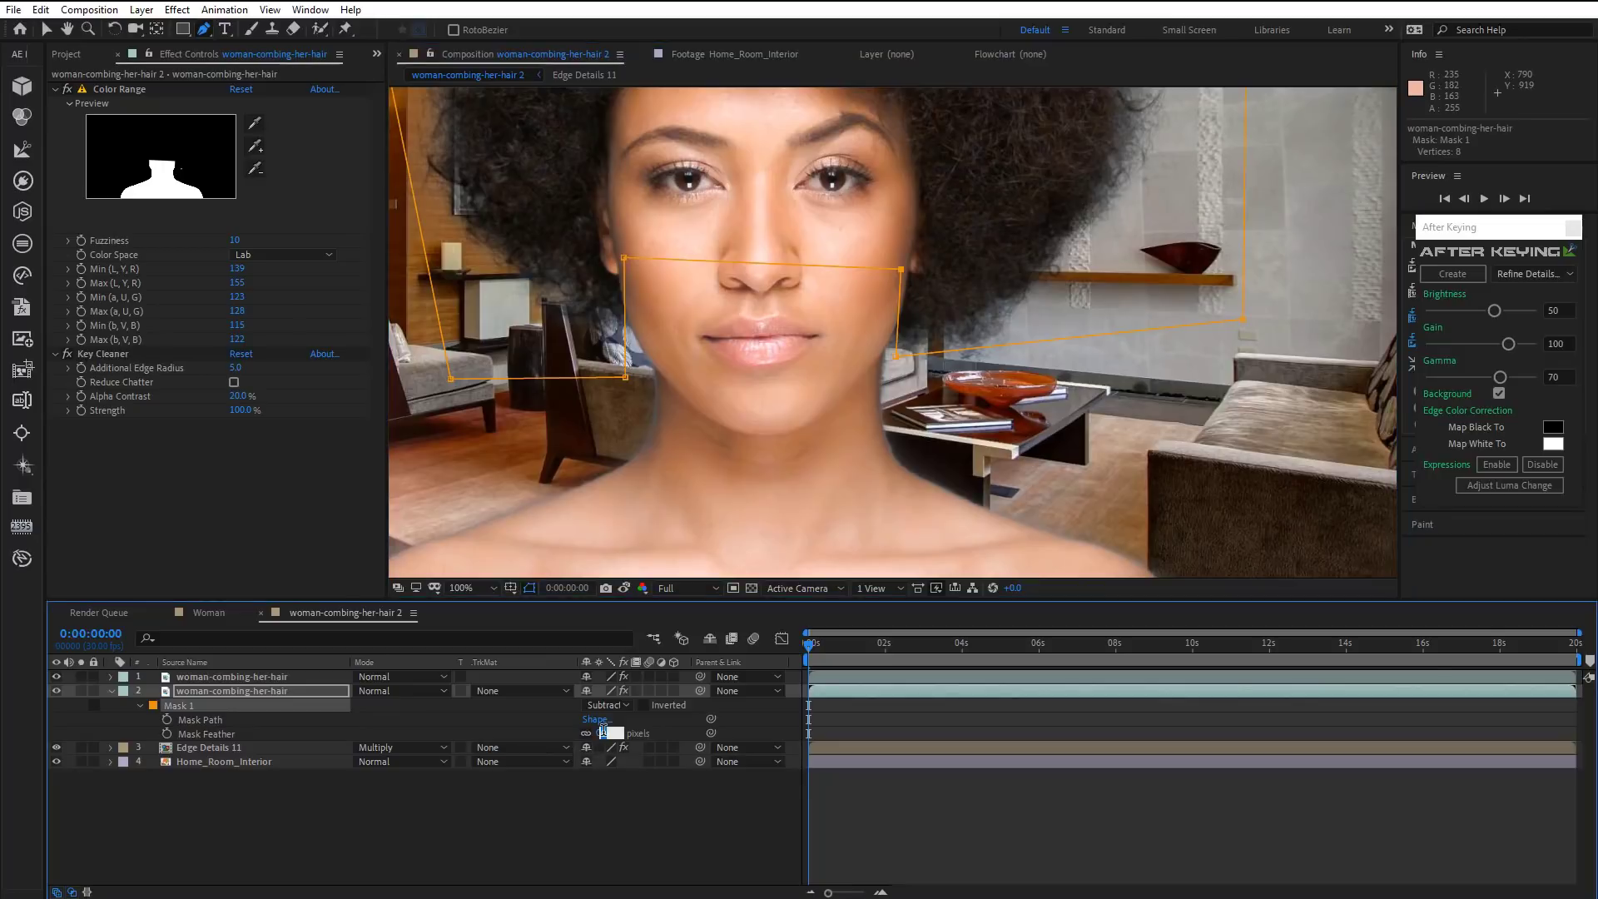
{"action": "left_click", "coordinate": [589, 845]}
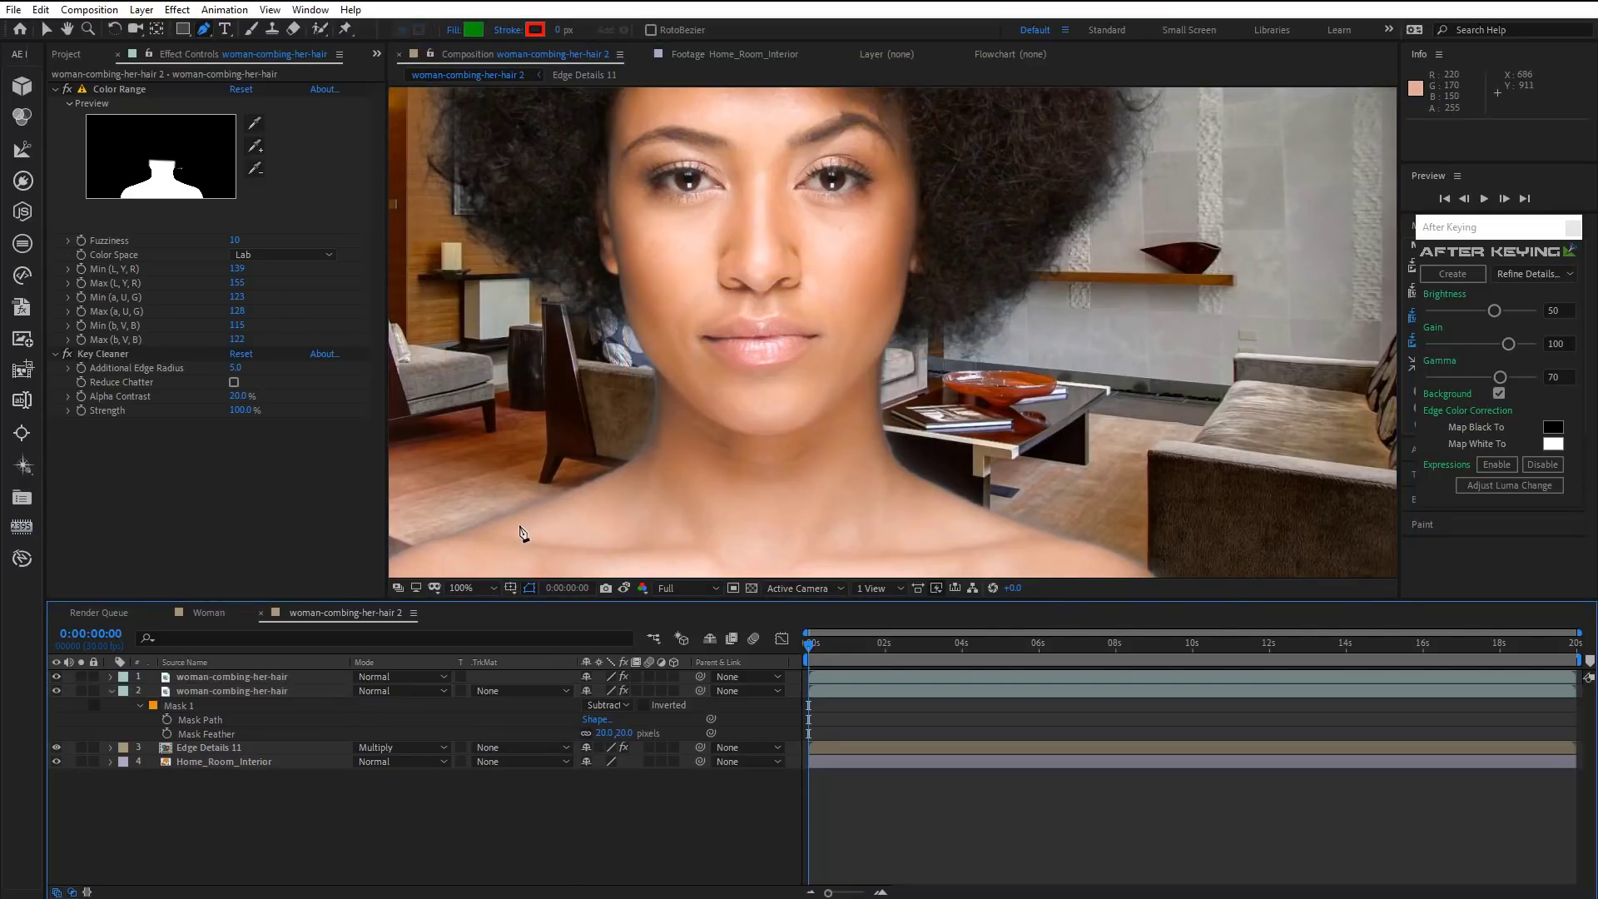
Apply the Simple Choker effect to the lower woman copy and set its Choke Matte to 1.
{"action": "scroll", "coordinate": [601, 447], "scroll_direction": "down", "scroll_amount": 2}
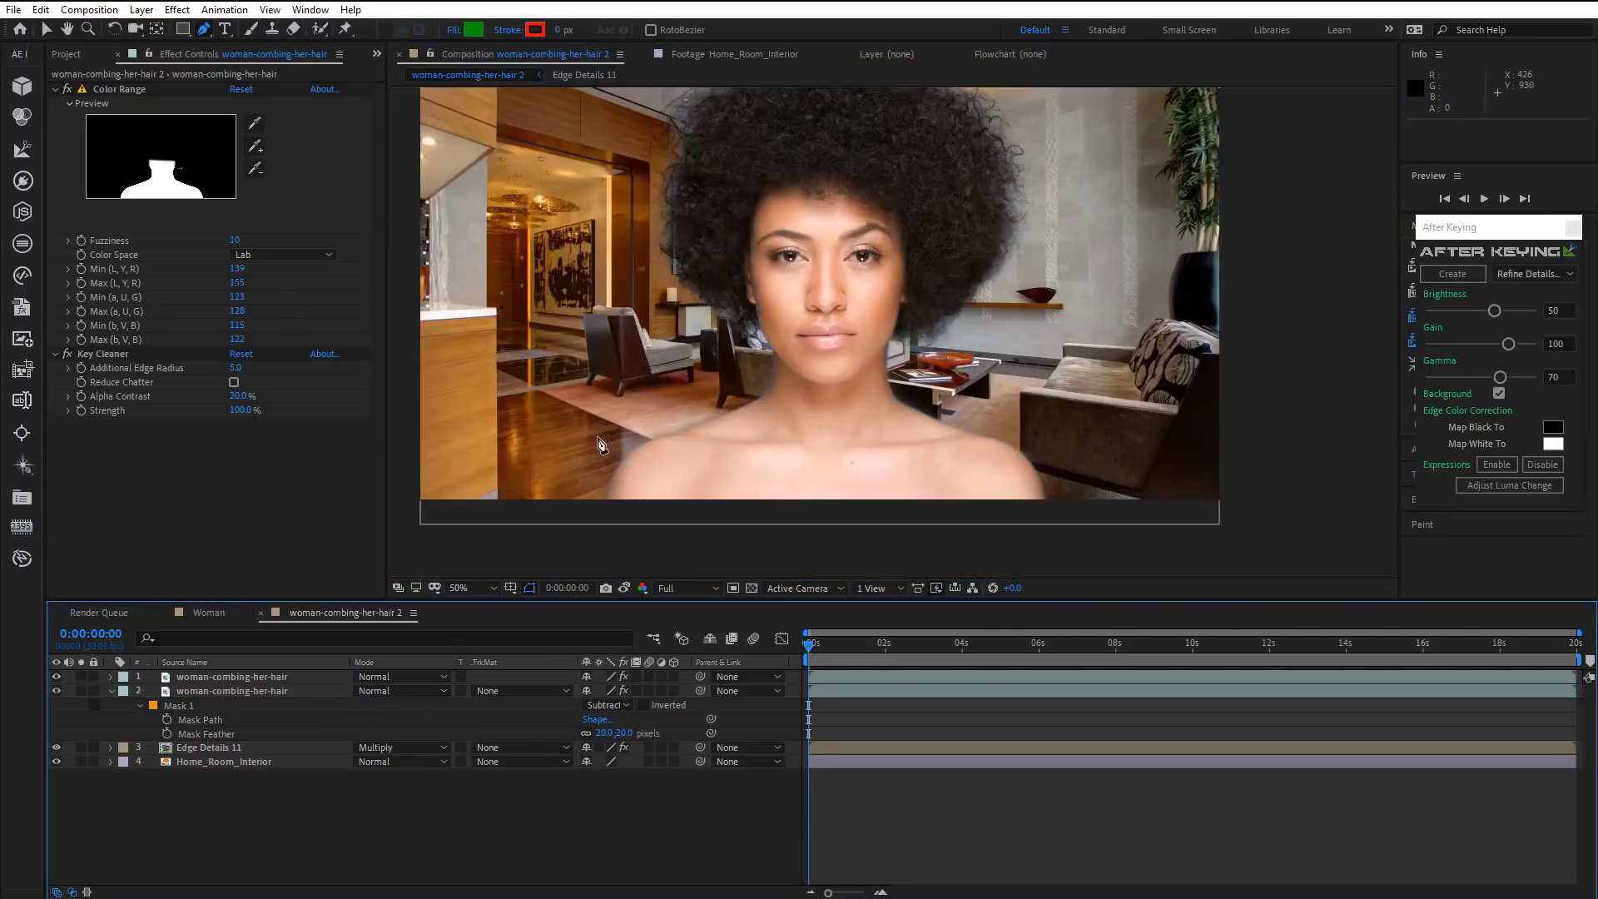
{"action": "left_click_drag", "start_coordinate": [595, 453], "coordinate": [624, 478]}
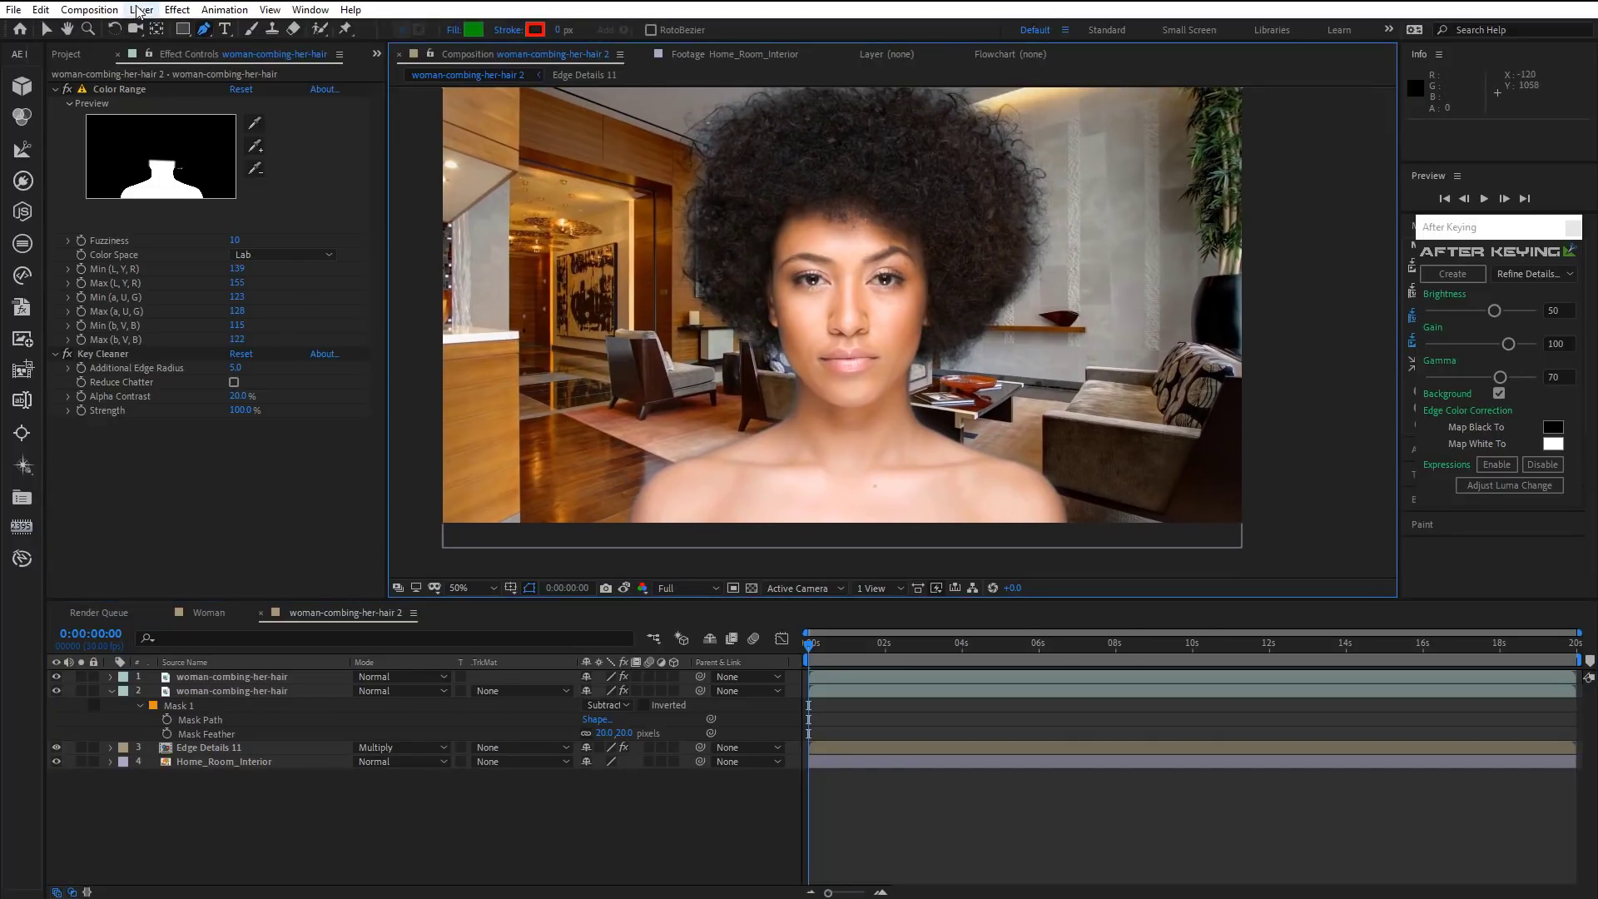
{"action": "left_click", "coordinate": [176, 9]}
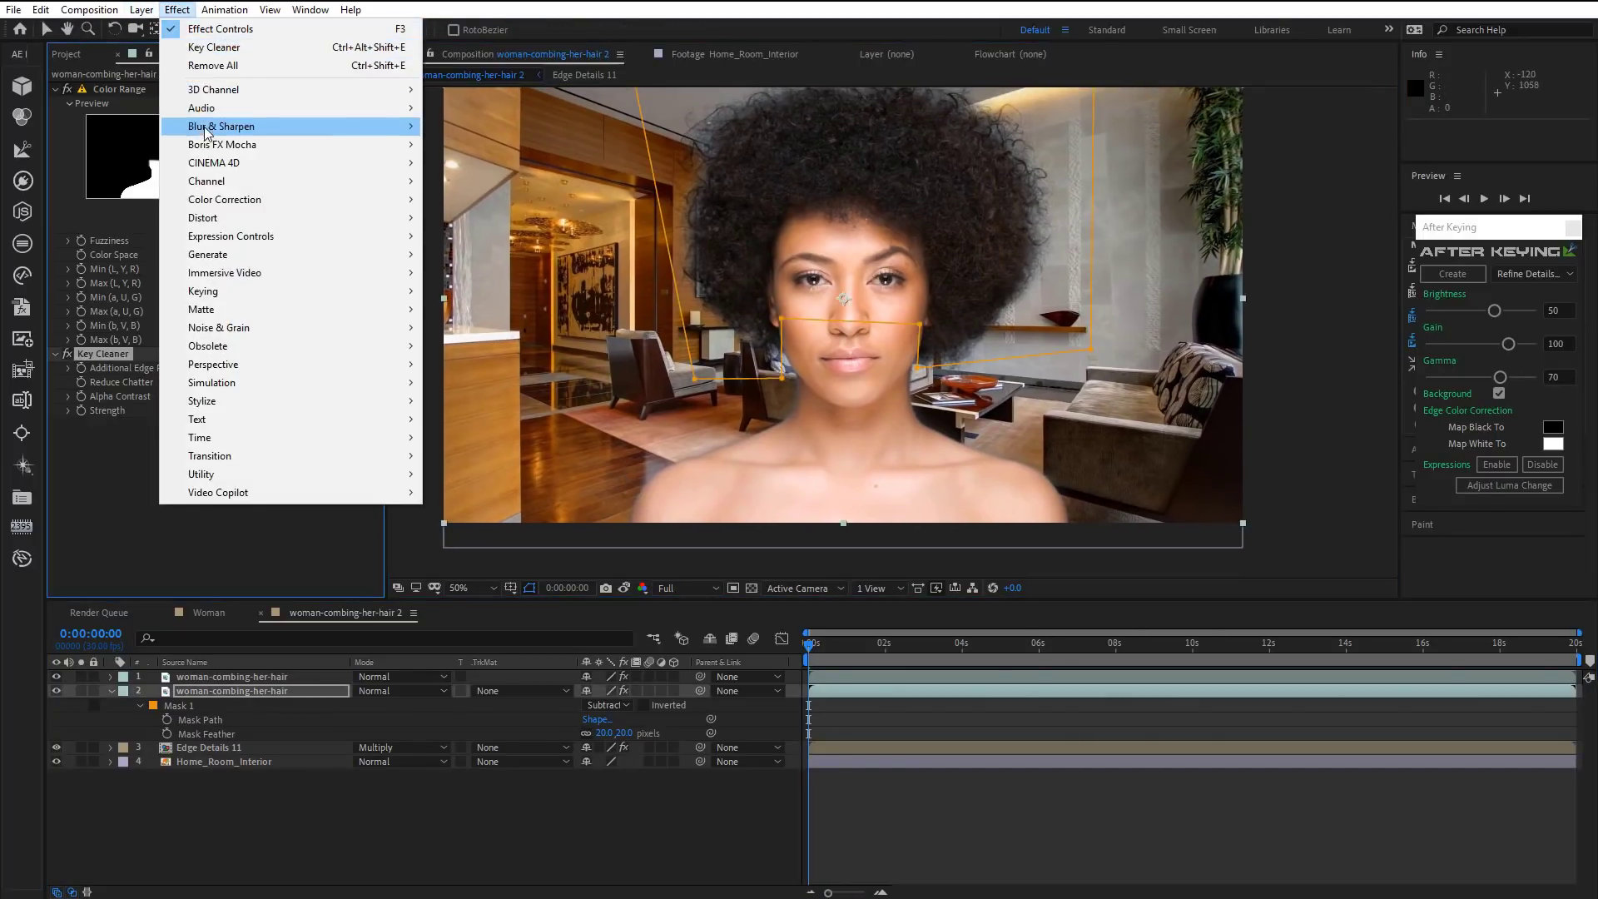
{"action": "mouse_move", "coordinate": [212, 308]}
{"action": "left_click", "coordinate": [466, 364]}
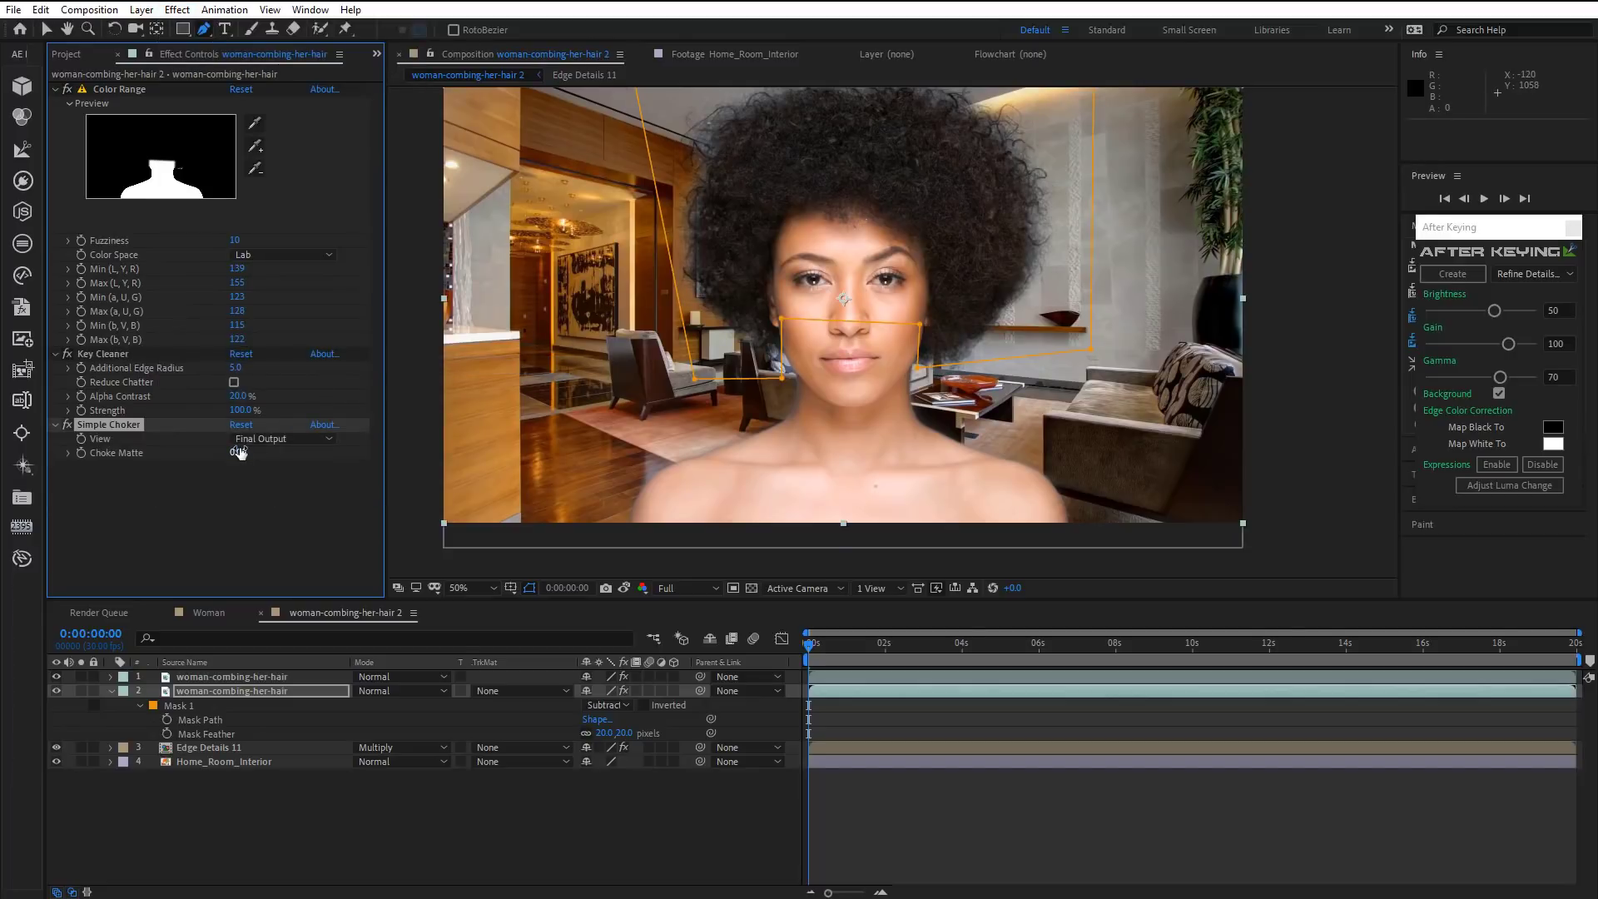
{"action": "left_click", "coordinate": [238, 451]}
{"action": "type", "text": "1"}
{"action": "key", "text": "Return"}
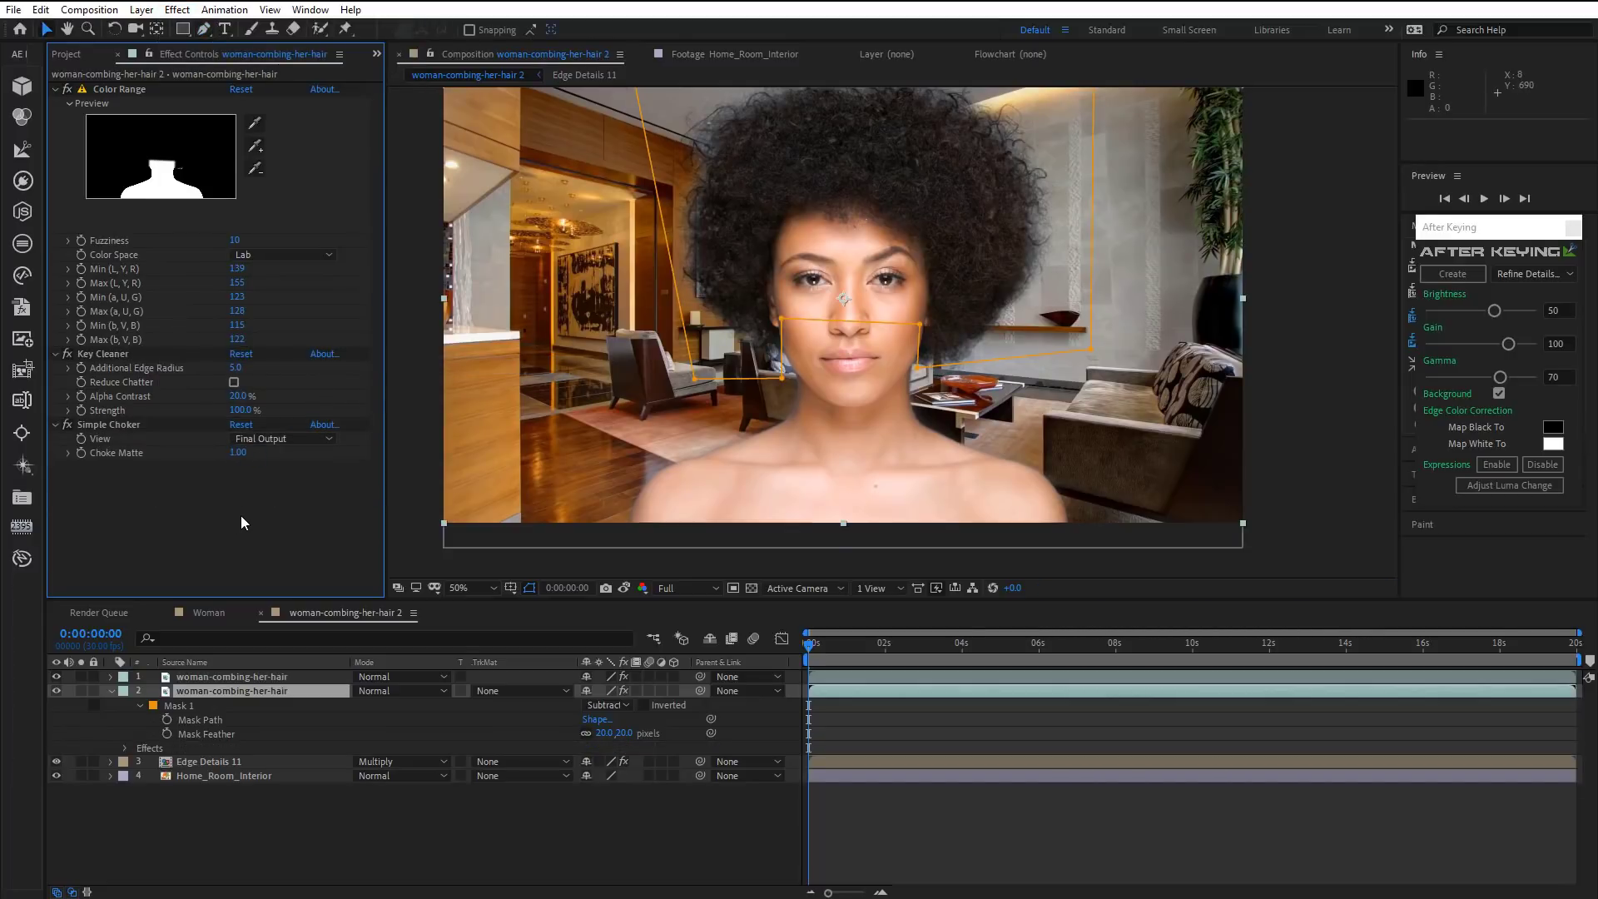
Compare Simple Choker on and off along the shoulder edges and set Choke Matte to 0.50.
{"action": "scroll", "coordinate": [556, 427], "scroll_direction": "up", "scroll_amount": 1}
{"action": "key", "text": "space"}
{"action": "left_click_drag", "start_coordinate": [592, 479], "coordinate": [676, 370]}
{"action": "left_click", "coordinate": [72, 424]}
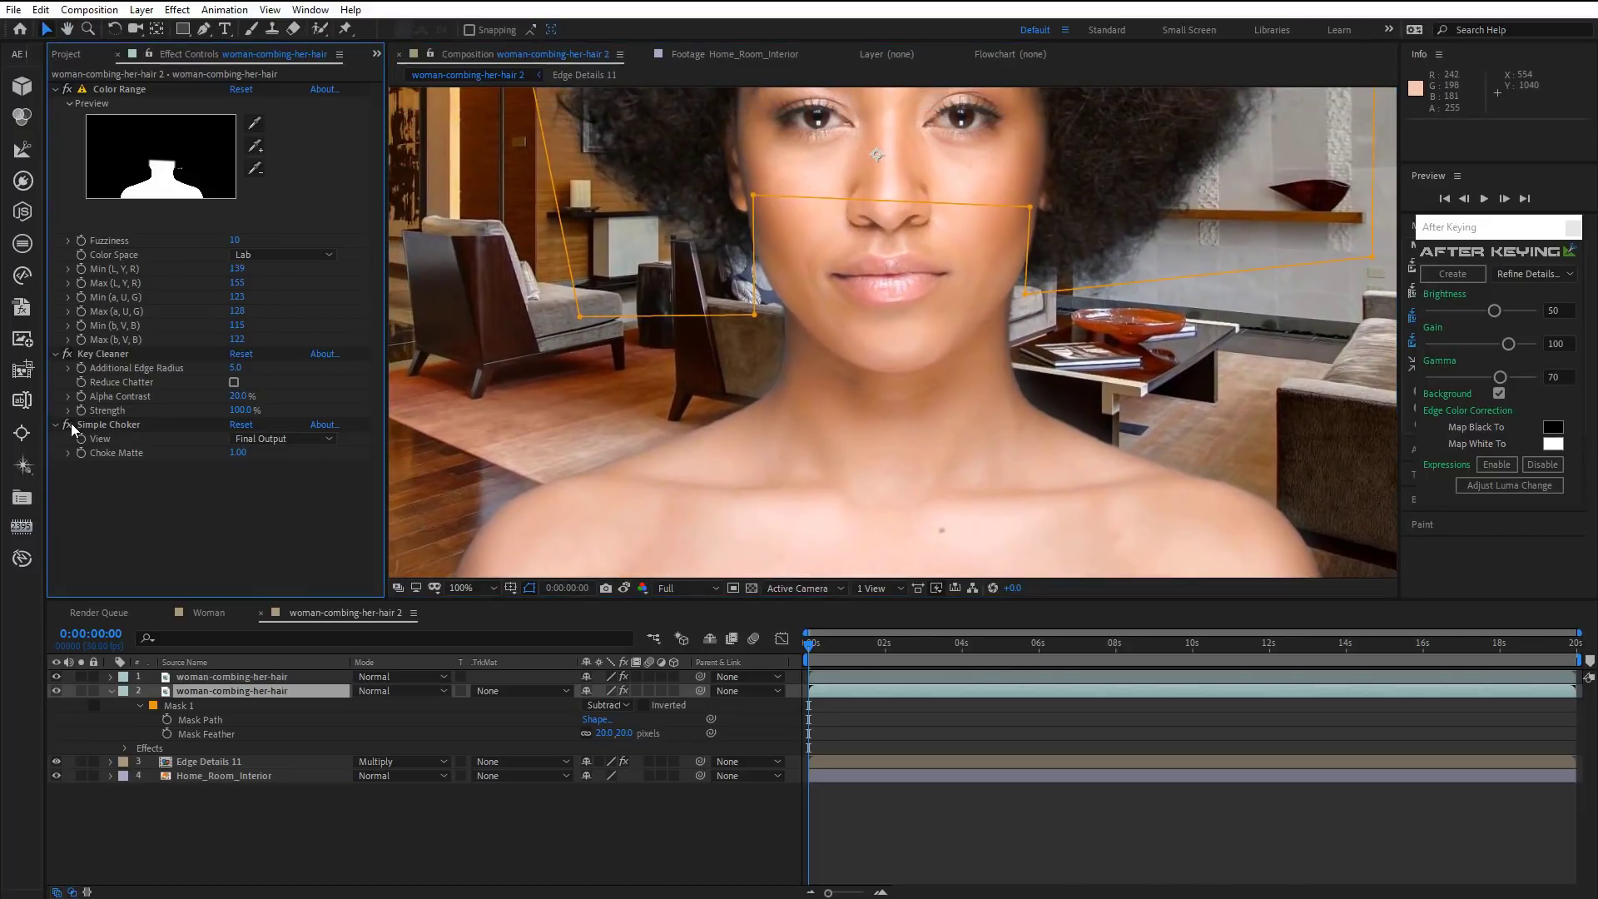
{"action": "left_click", "coordinate": [67, 426]}
{"action": "key", "text": "comma"}
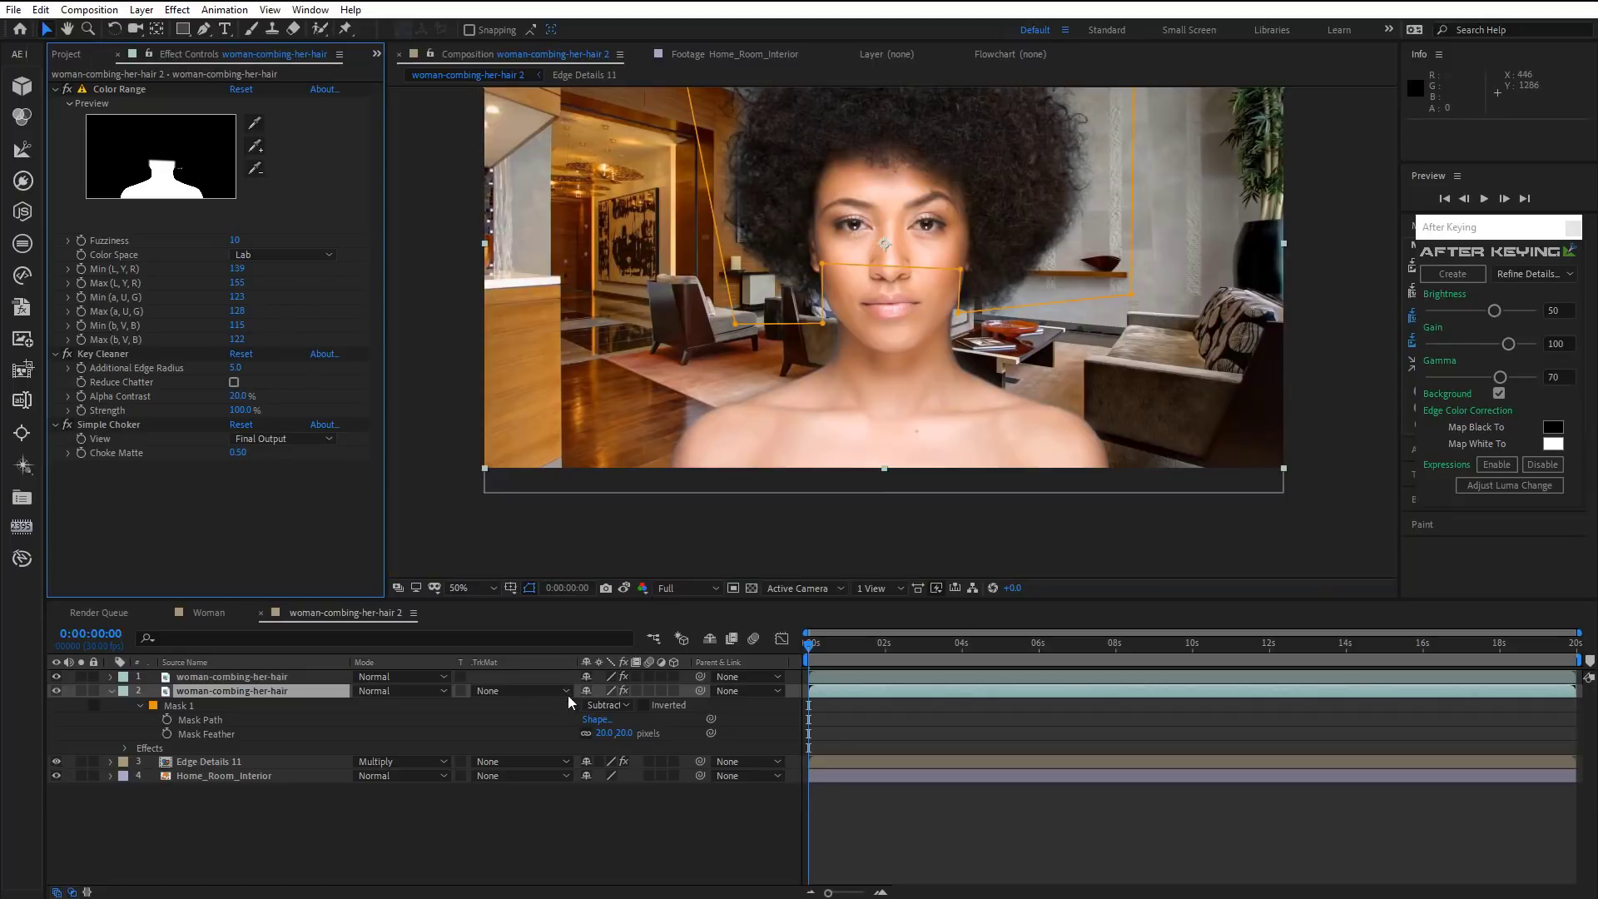
Start keyframing Mask 1's path at 0:00:00:00 and reshape it at 0:00:01:29 to fit the turned face and raised hand.
{"action": "left_click", "coordinate": [167, 719]}
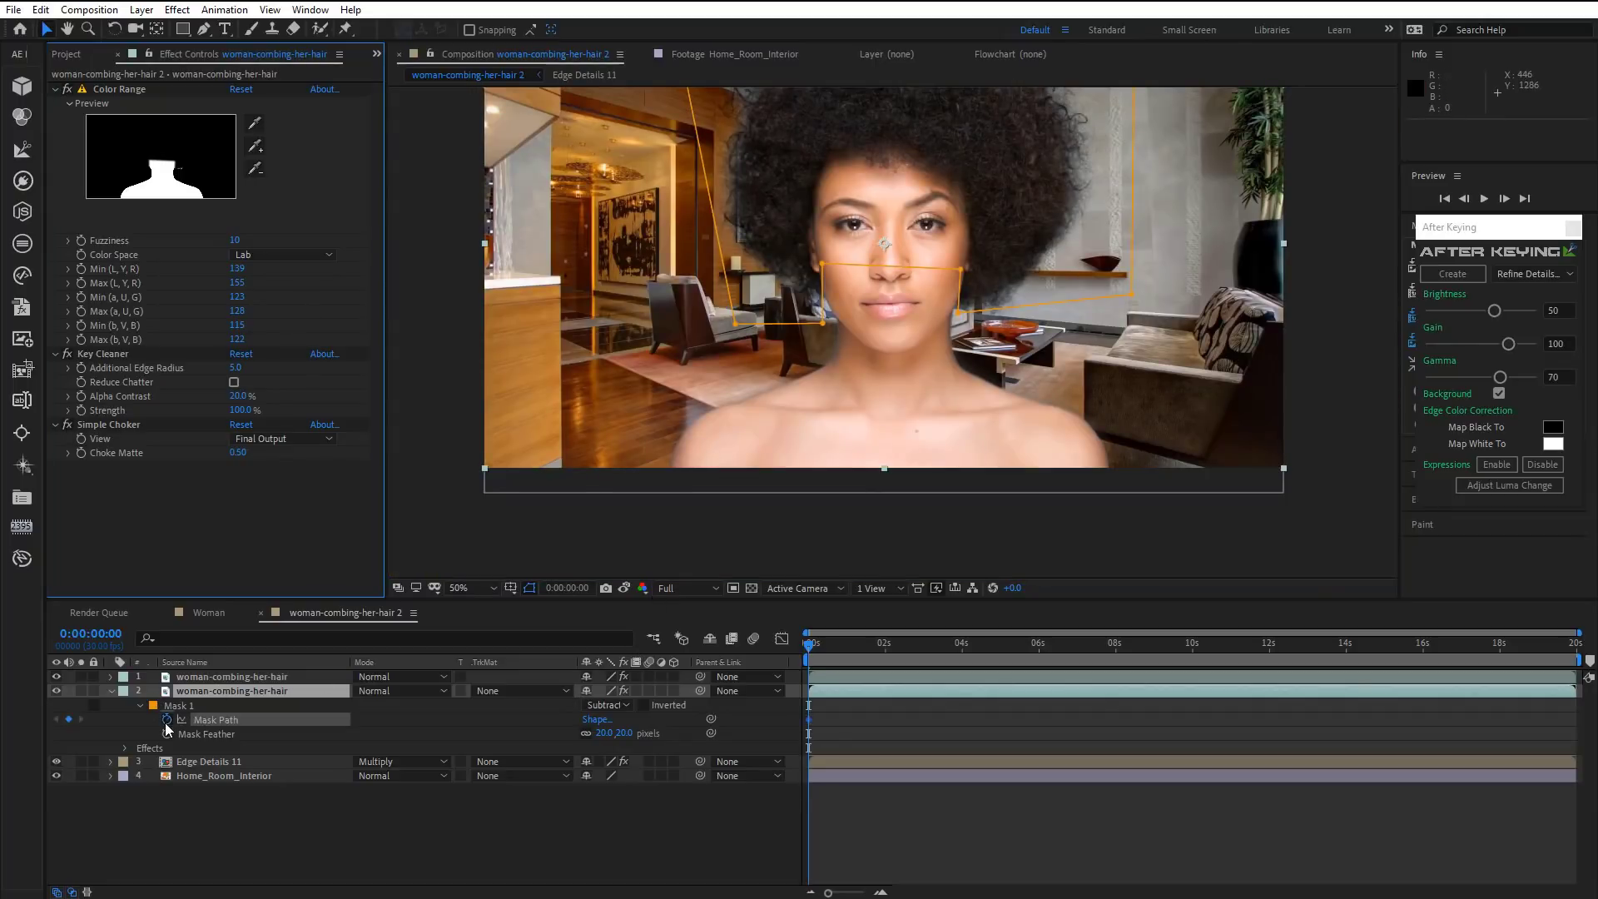
{"action": "left_click", "coordinate": [884, 655]}
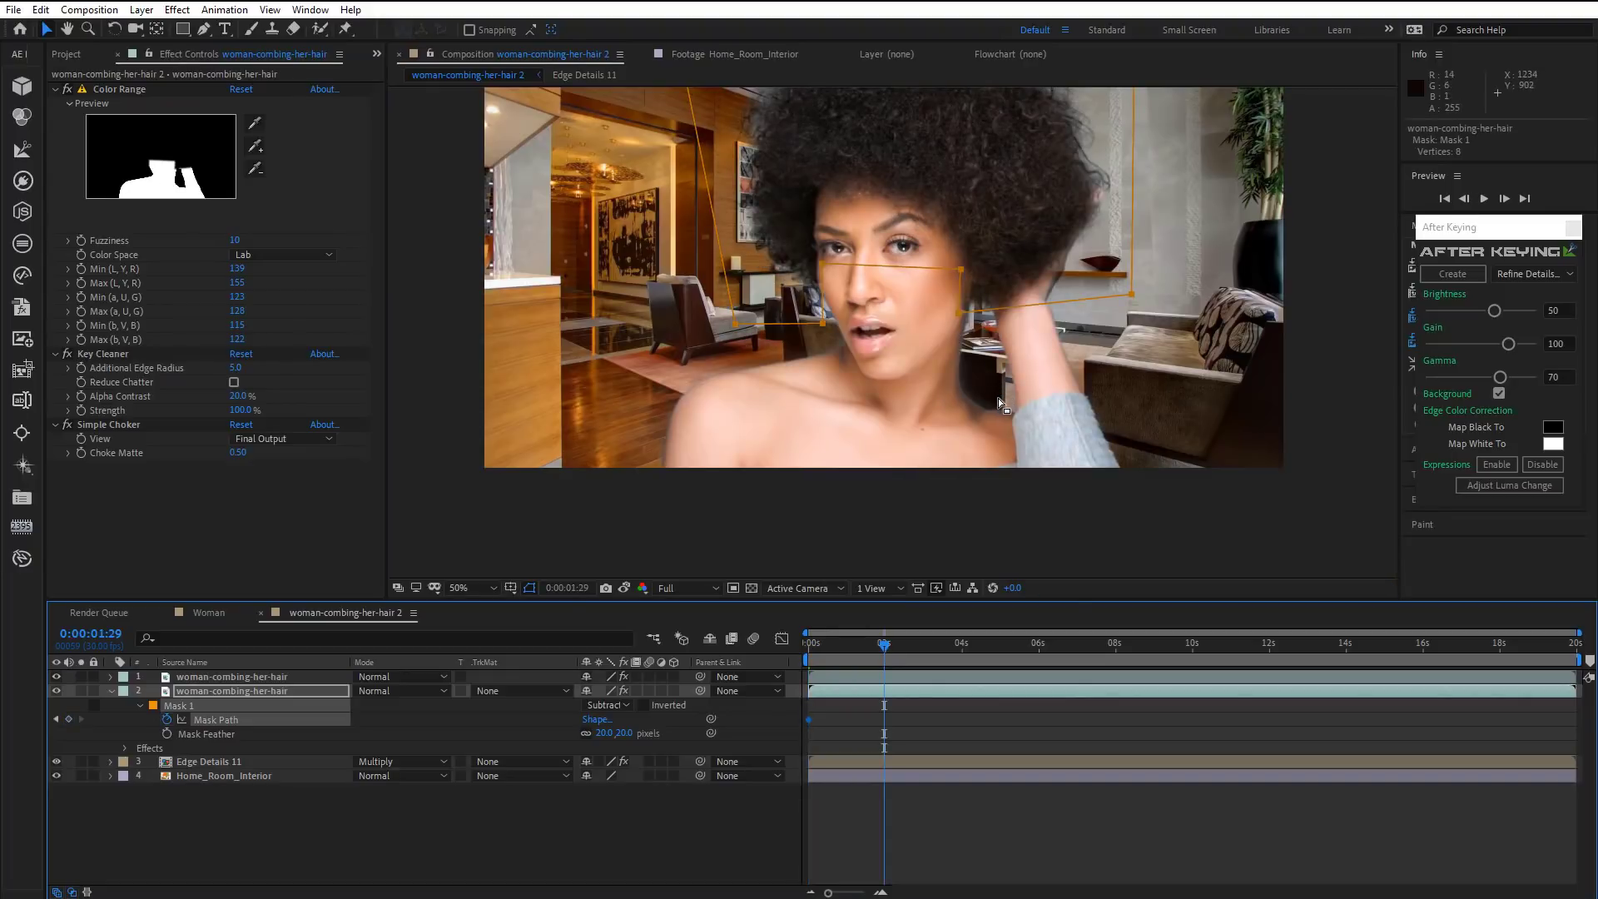
{"action": "key", "text": "period"}
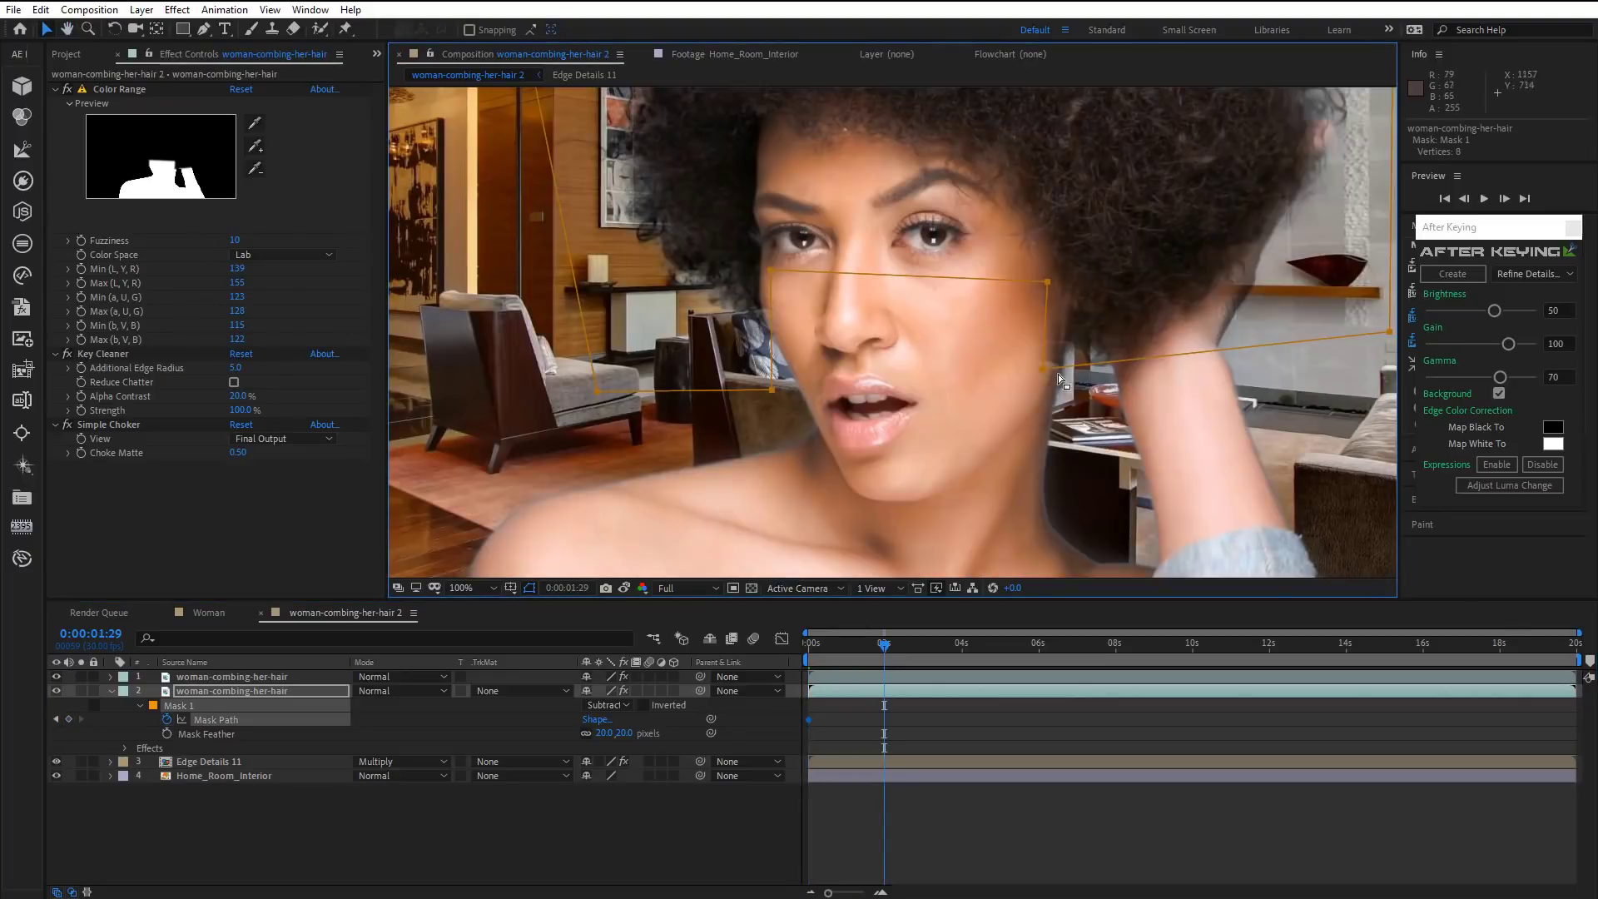
{"action": "left_click_drag", "start_coordinate": [771, 271], "coordinate": [752, 267]}
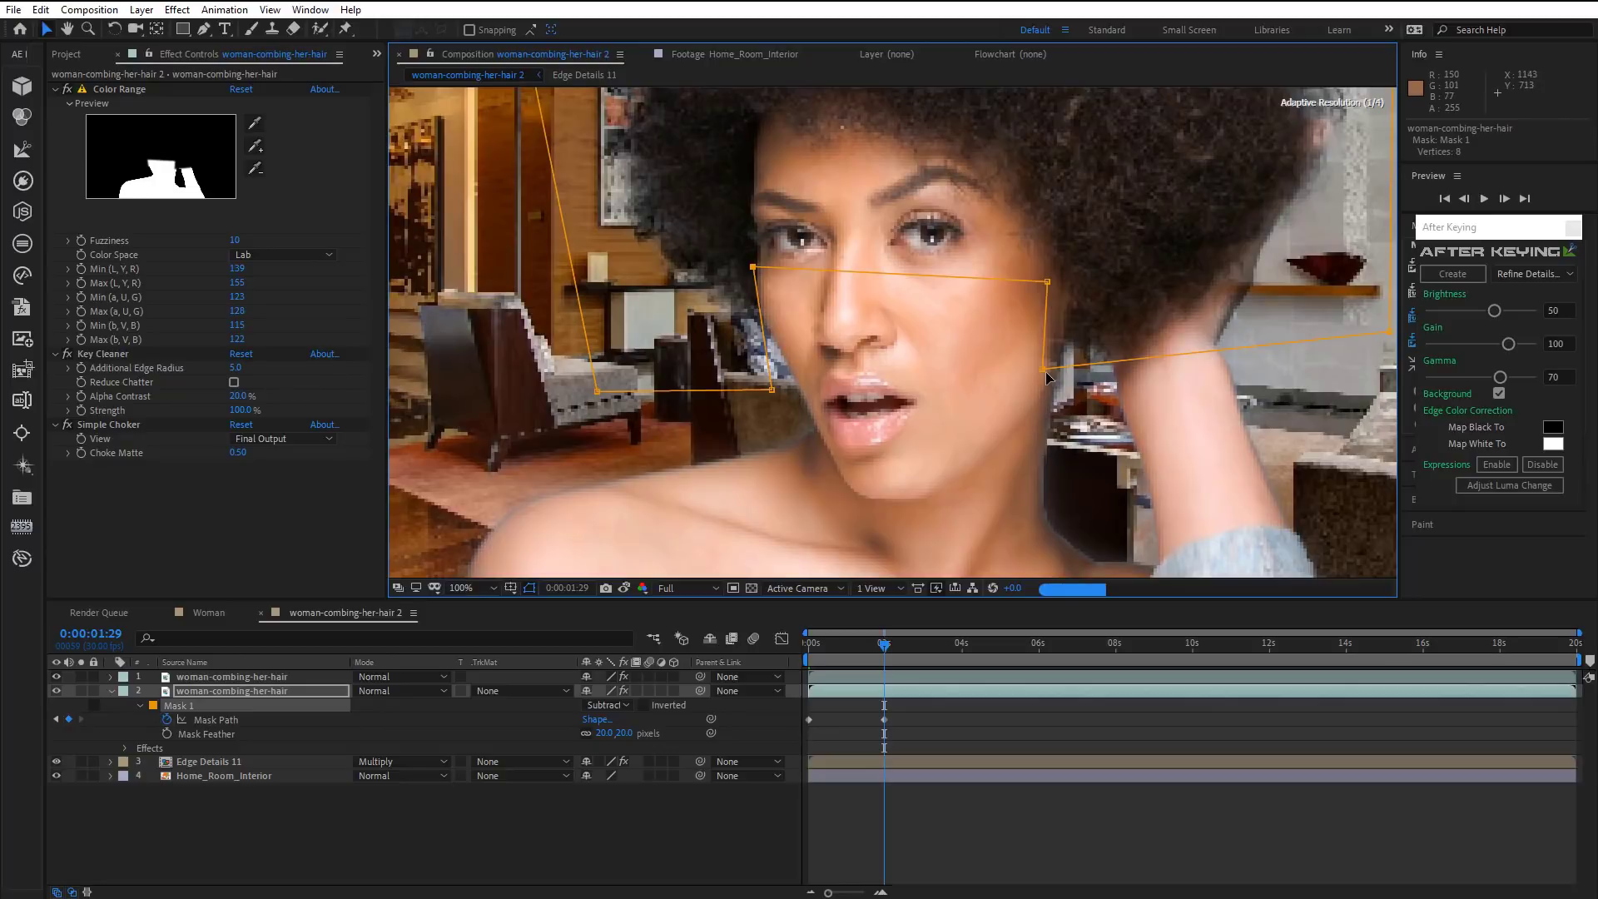
{"action": "left_click_drag", "start_coordinate": [1068, 372], "coordinate": [1065, 363]}
{"action": "left_click_drag", "start_coordinate": [1047, 282], "coordinate": [1074, 280]}
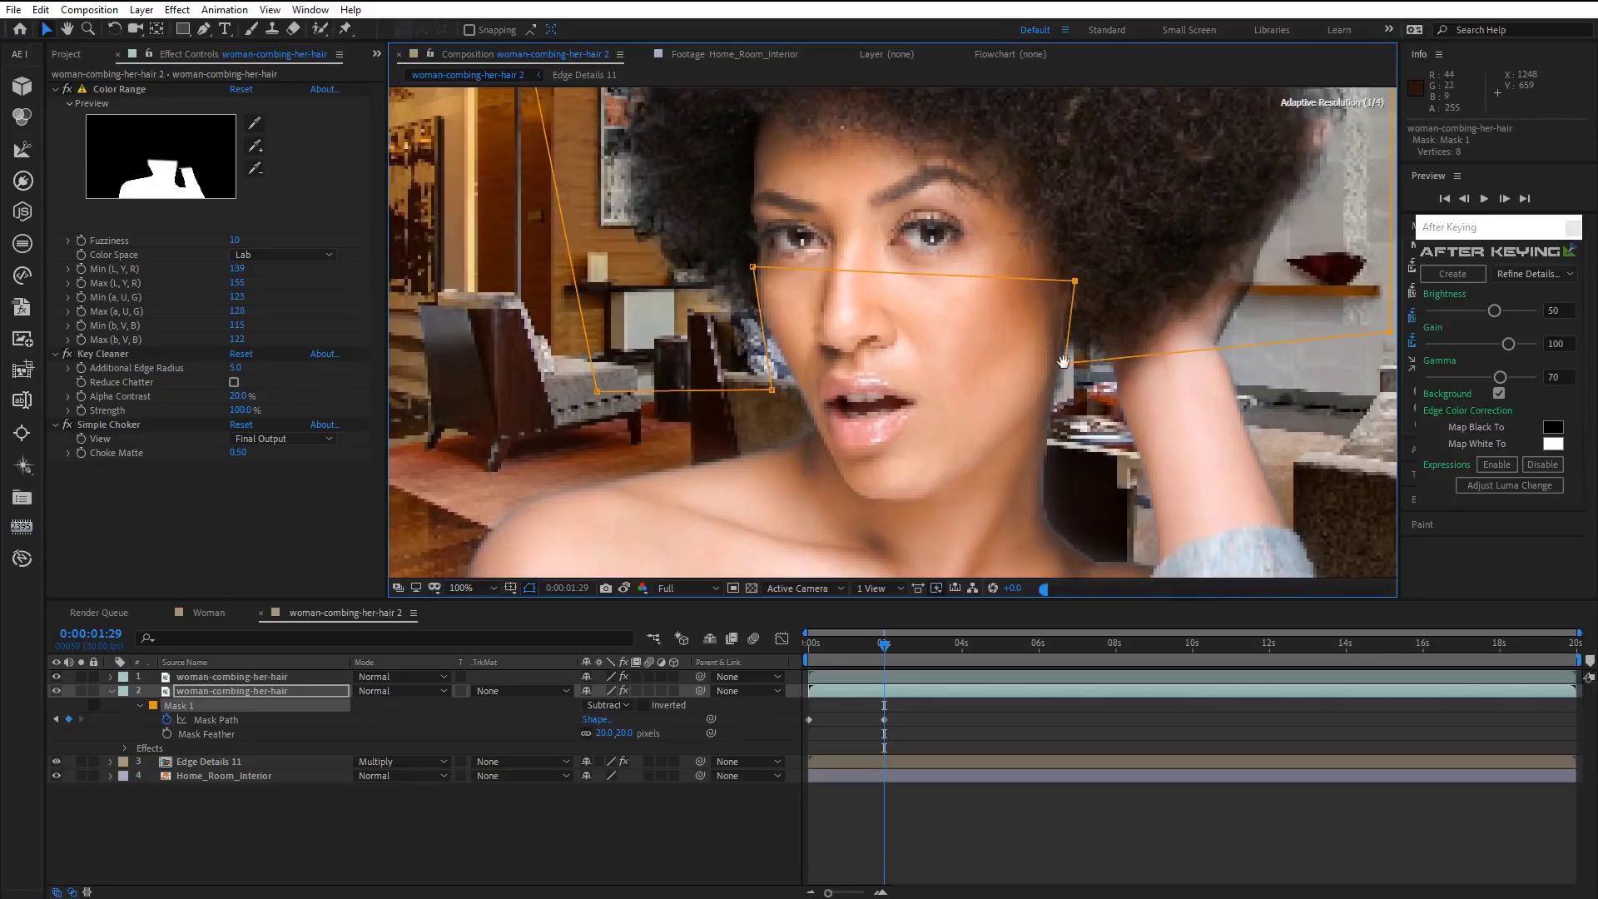
{"action": "left_click_drag", "start_coordinate": [1144, 329], "coordinate": [981, 382]}
{"action": "left_click_drag", "start_coordinate": [1227, 385], "coordinate": [1174, 166]}
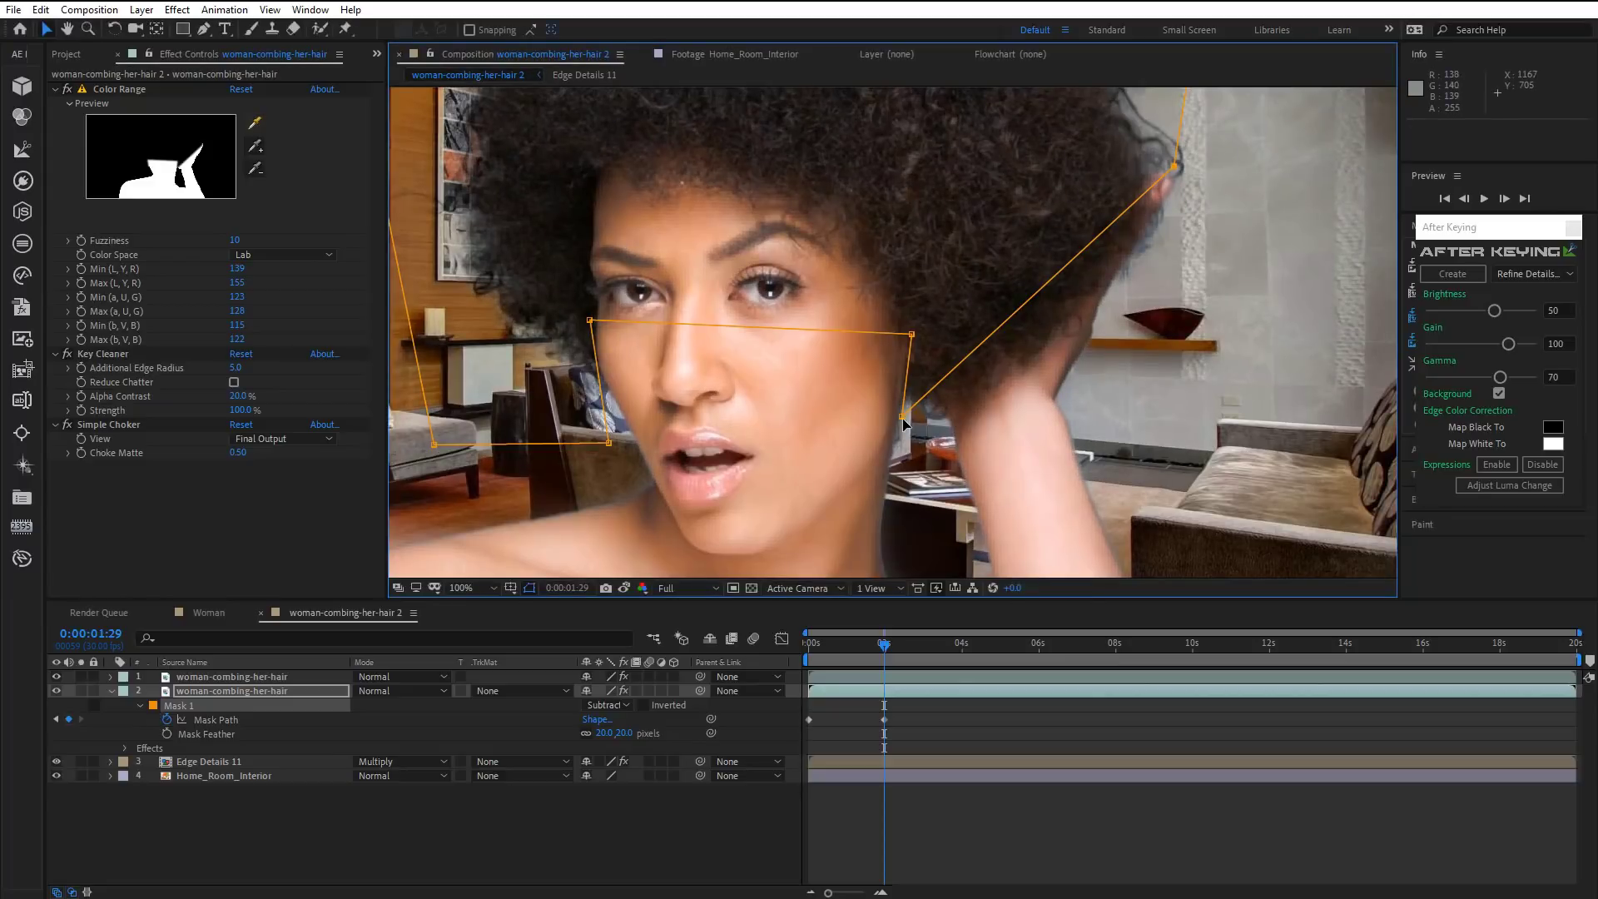
Keyframe Mask 1's path at 0:00:01:17 by lowering the vertices beside the jaw and the outer hair edge above the open hand.
{"action": "left_click", "coordinate": [867, 641]}
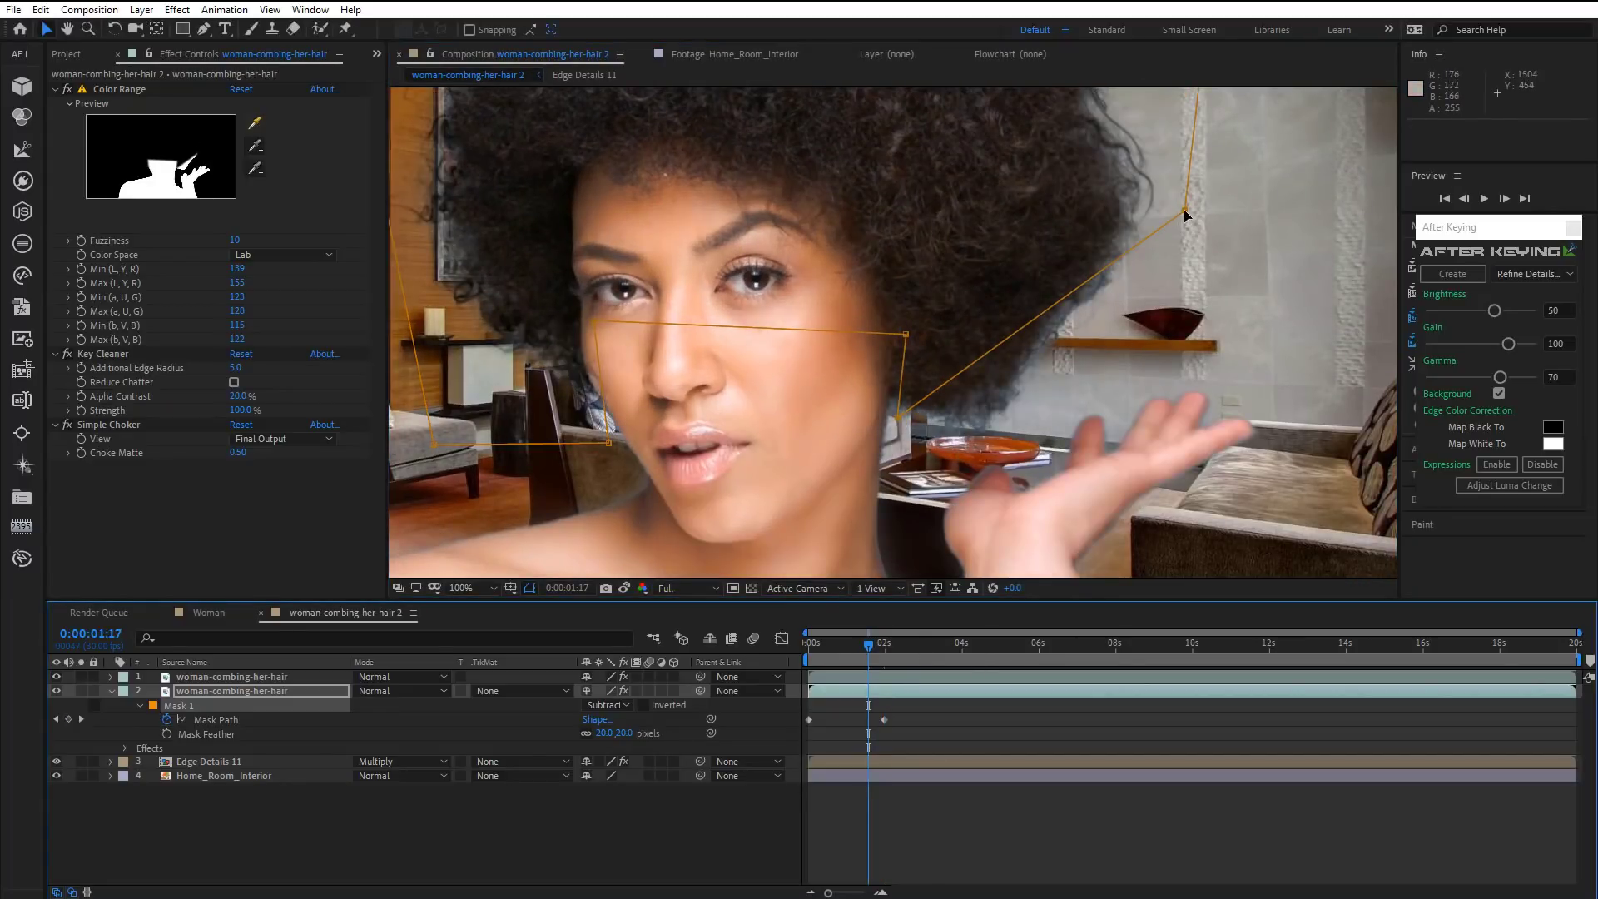
{"action": "left_click_drag", "start_coordinate": [1184, 210], "coordinate": [1197, 243]}
{"action": "left_click_drag", "start_coordinate": [898, 417], "coordinate": [900, 474]}
{"action": "left_click_drag", "start_coordinate": [1199, 245], "coordinate": [1212, 266]}
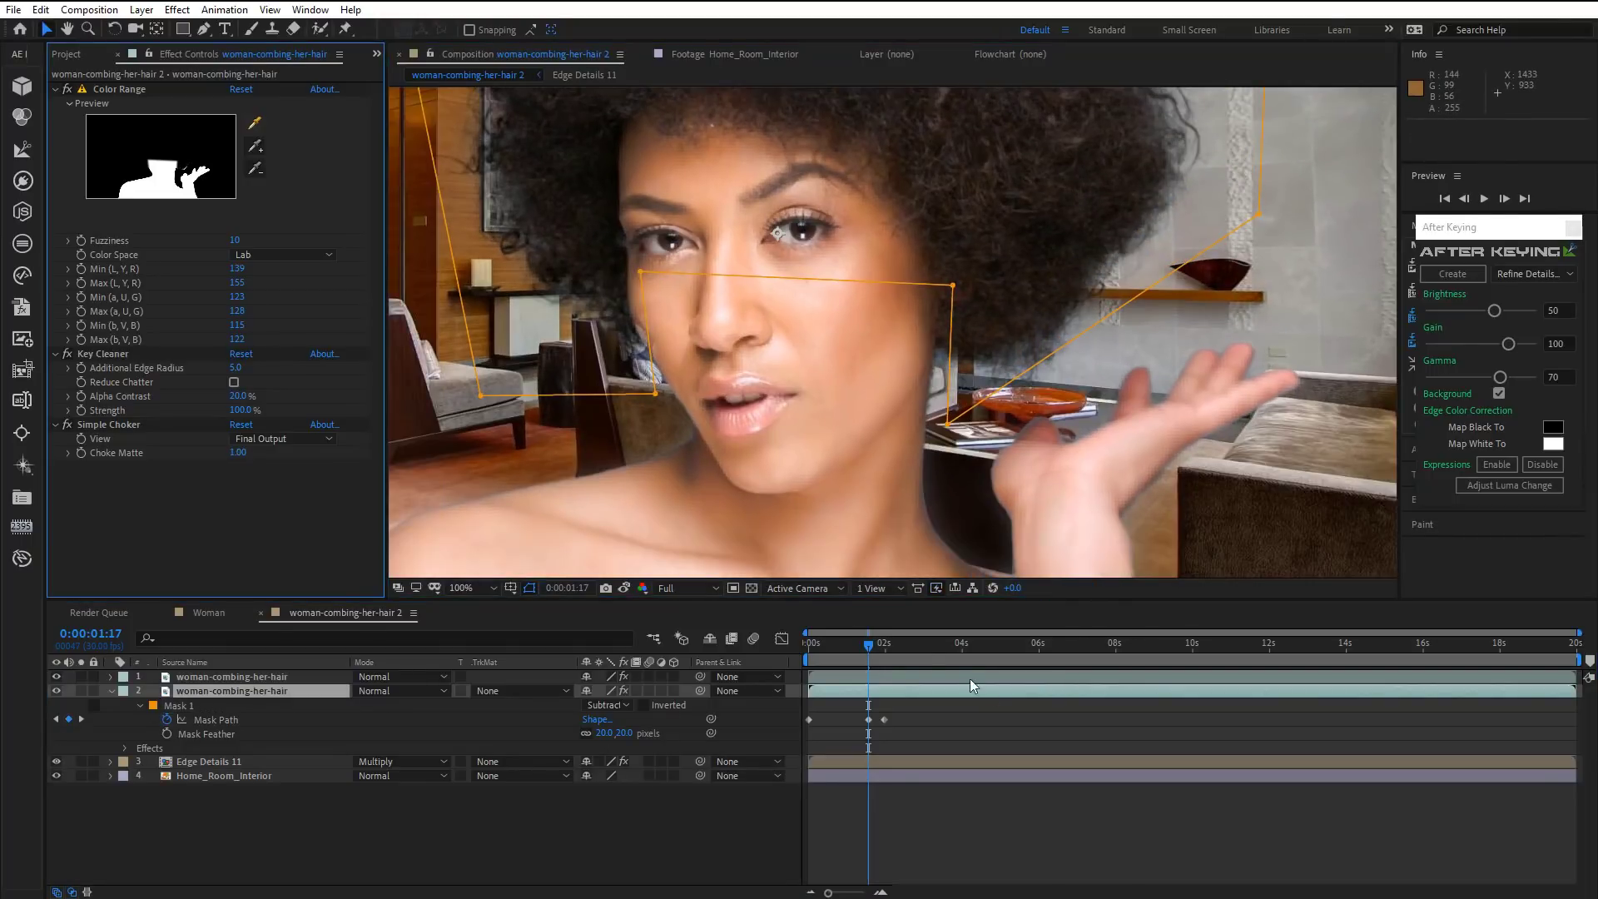
Set Simple Choker's Choke Matte to 1.00 and try shifting Mask 1's vertices outward at the far cheek.
{"action": "left_click", "coordinate": [970, 687]}
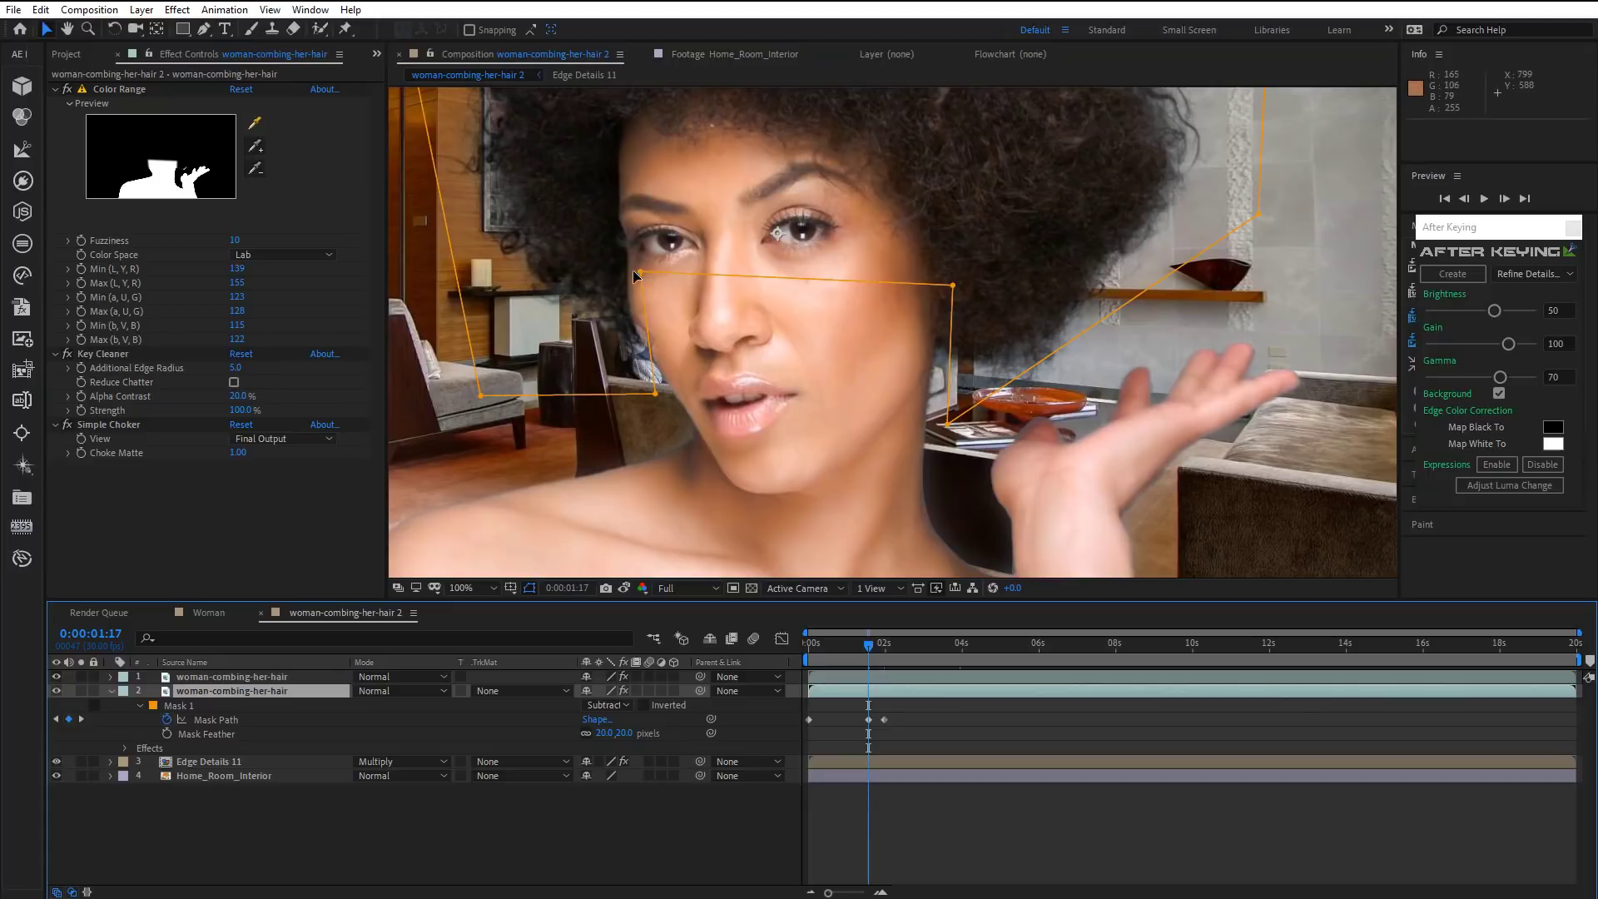
{"action": "left_click_drag", "start_coordinate": [634, 275], "coordinate": [616, 268]}
{"action": "left_click_drag", "start_coordinate": [658, 395], "coordinate": [642, 392]}
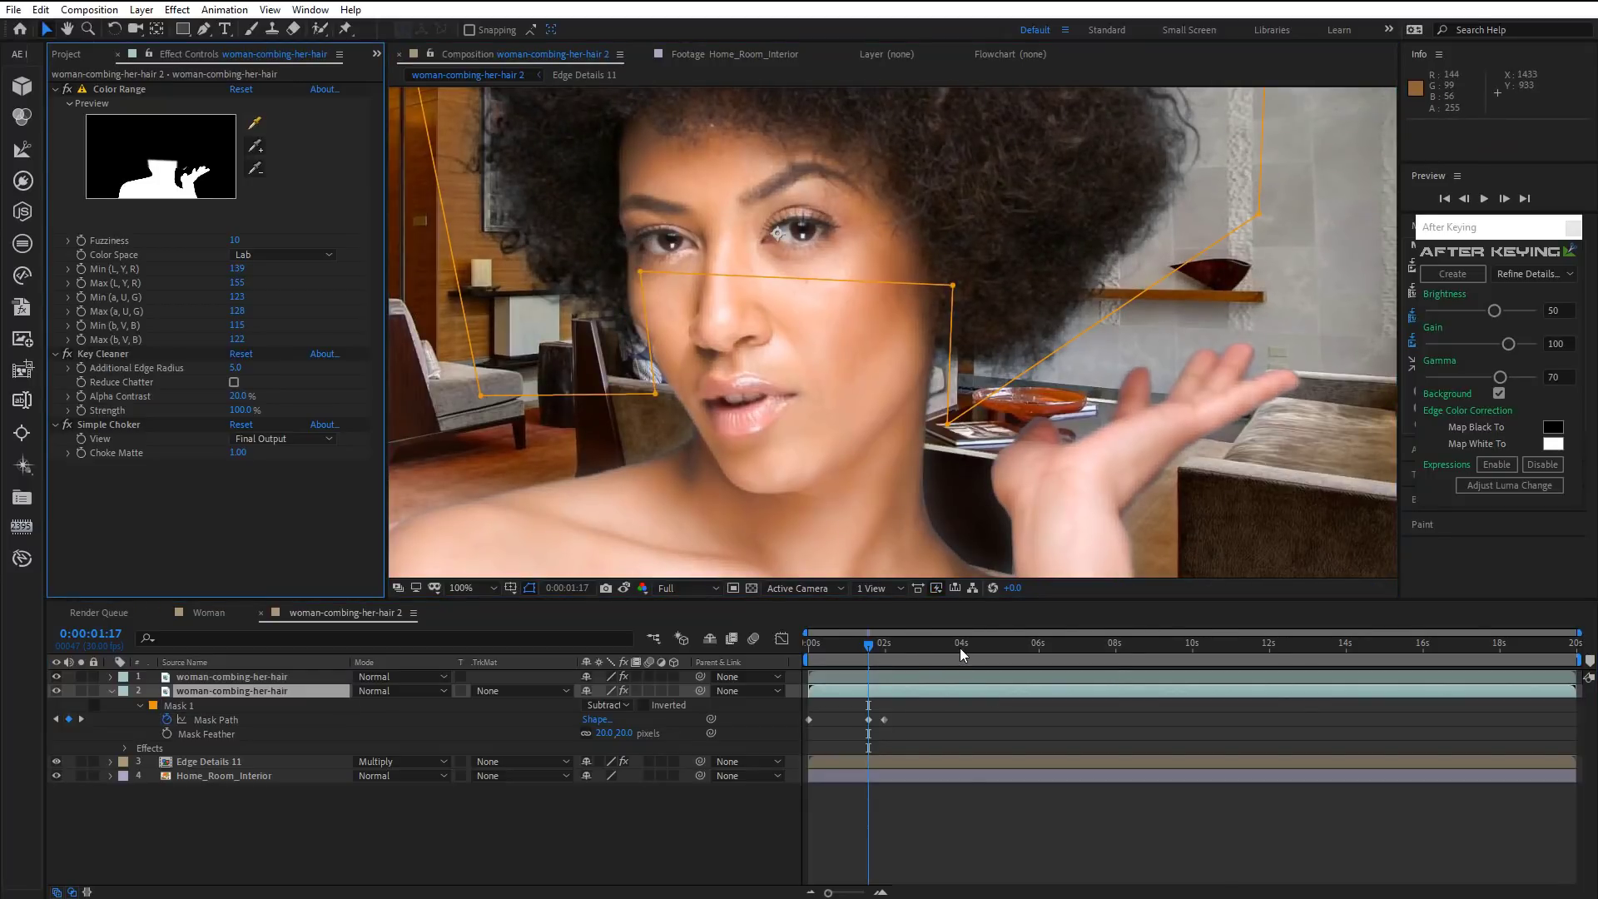
Keyframe Mask 1's path at 0:00:03:29 by lowering the jaw vertex and moving the hair-edge vertex down and outward near the raised hand.
{"action": "left_click", "coordinate": [960, 648]}
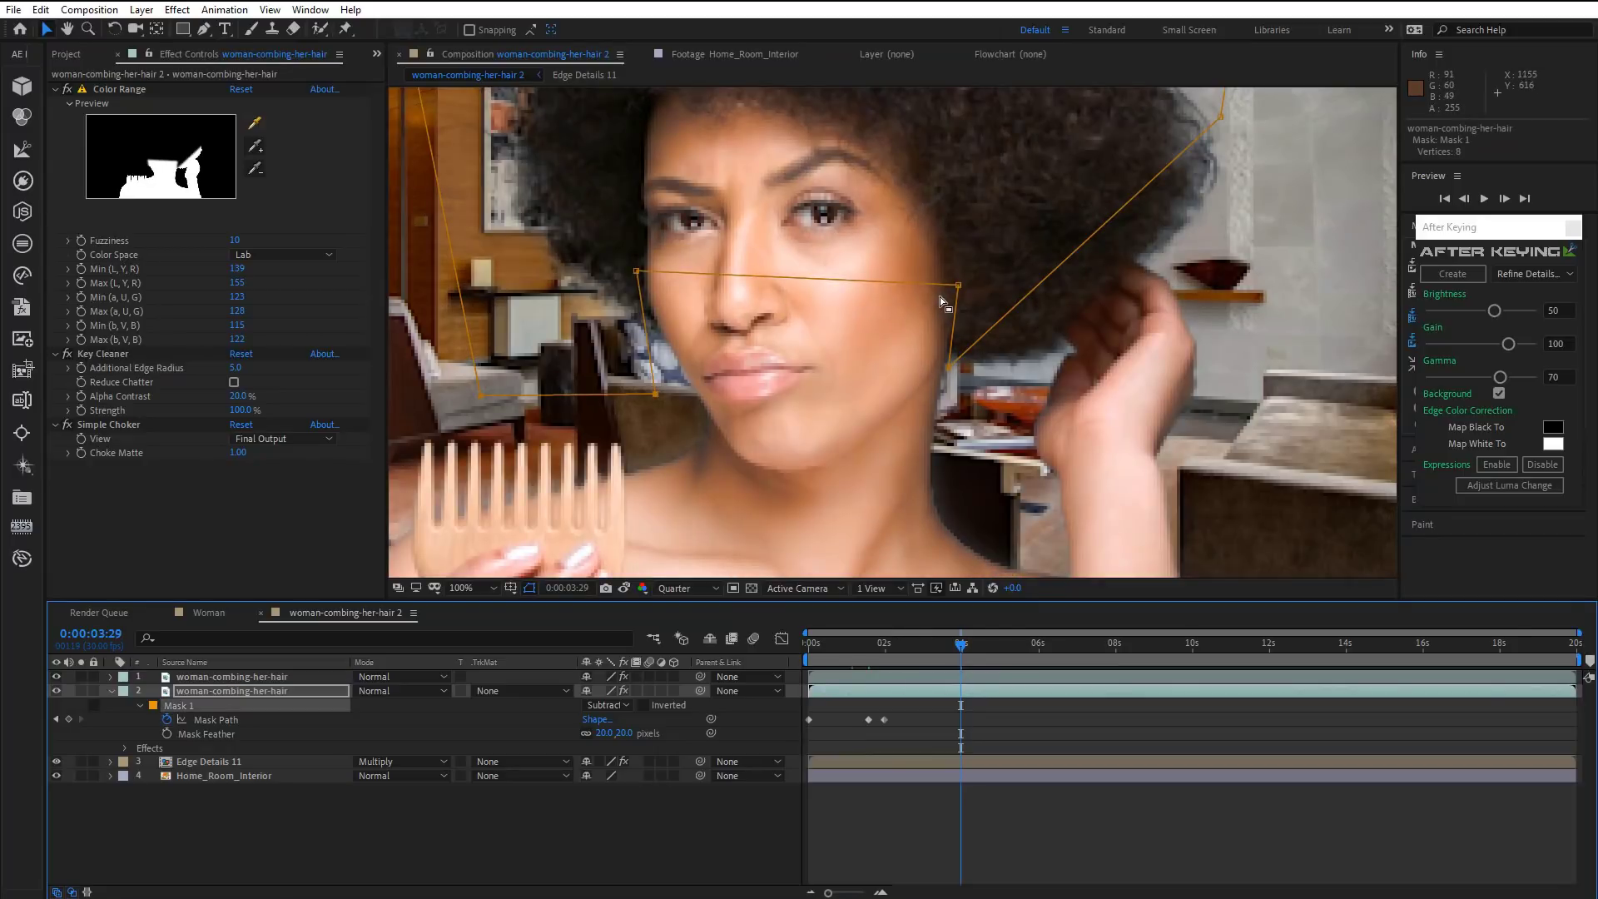
{"action": "left_click_drag", "start_coordinate": [949, 367], "coordinate": [947, 382]}
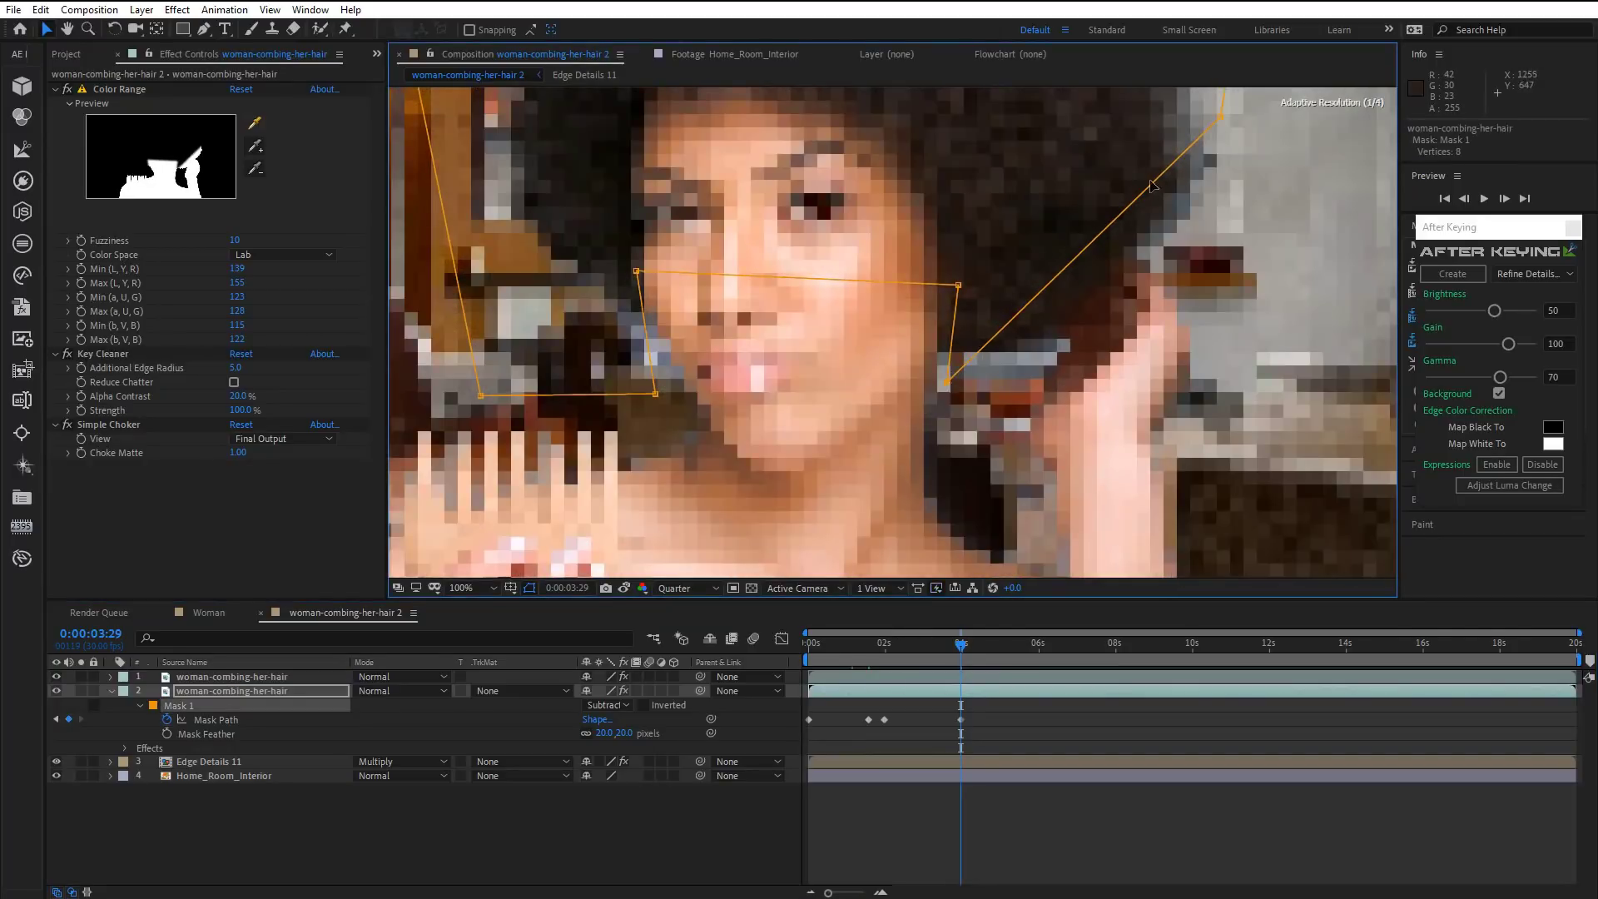
{"action": "left_click_drag", "start_coordinate": [1220, 118], "coordinate": [1250, 179]}
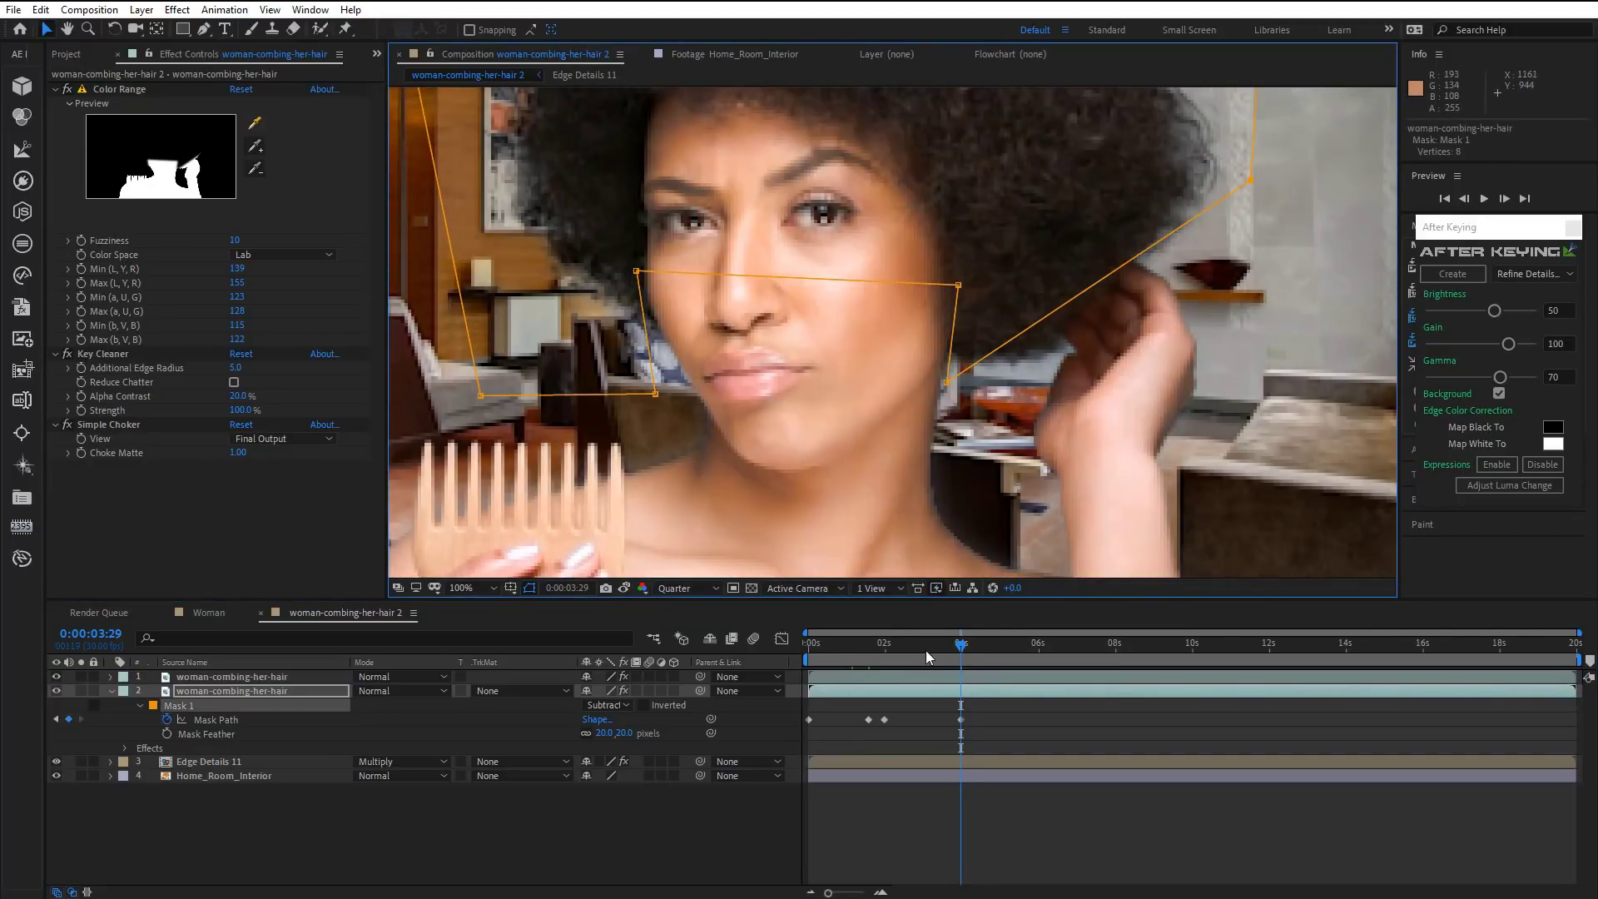
Keyframe Mask 1's path at 0:00:03:04 by moving the far cheek and jaw vertices inward toward the face.
{"action": "left_click", "coordinate": [928, 654]}
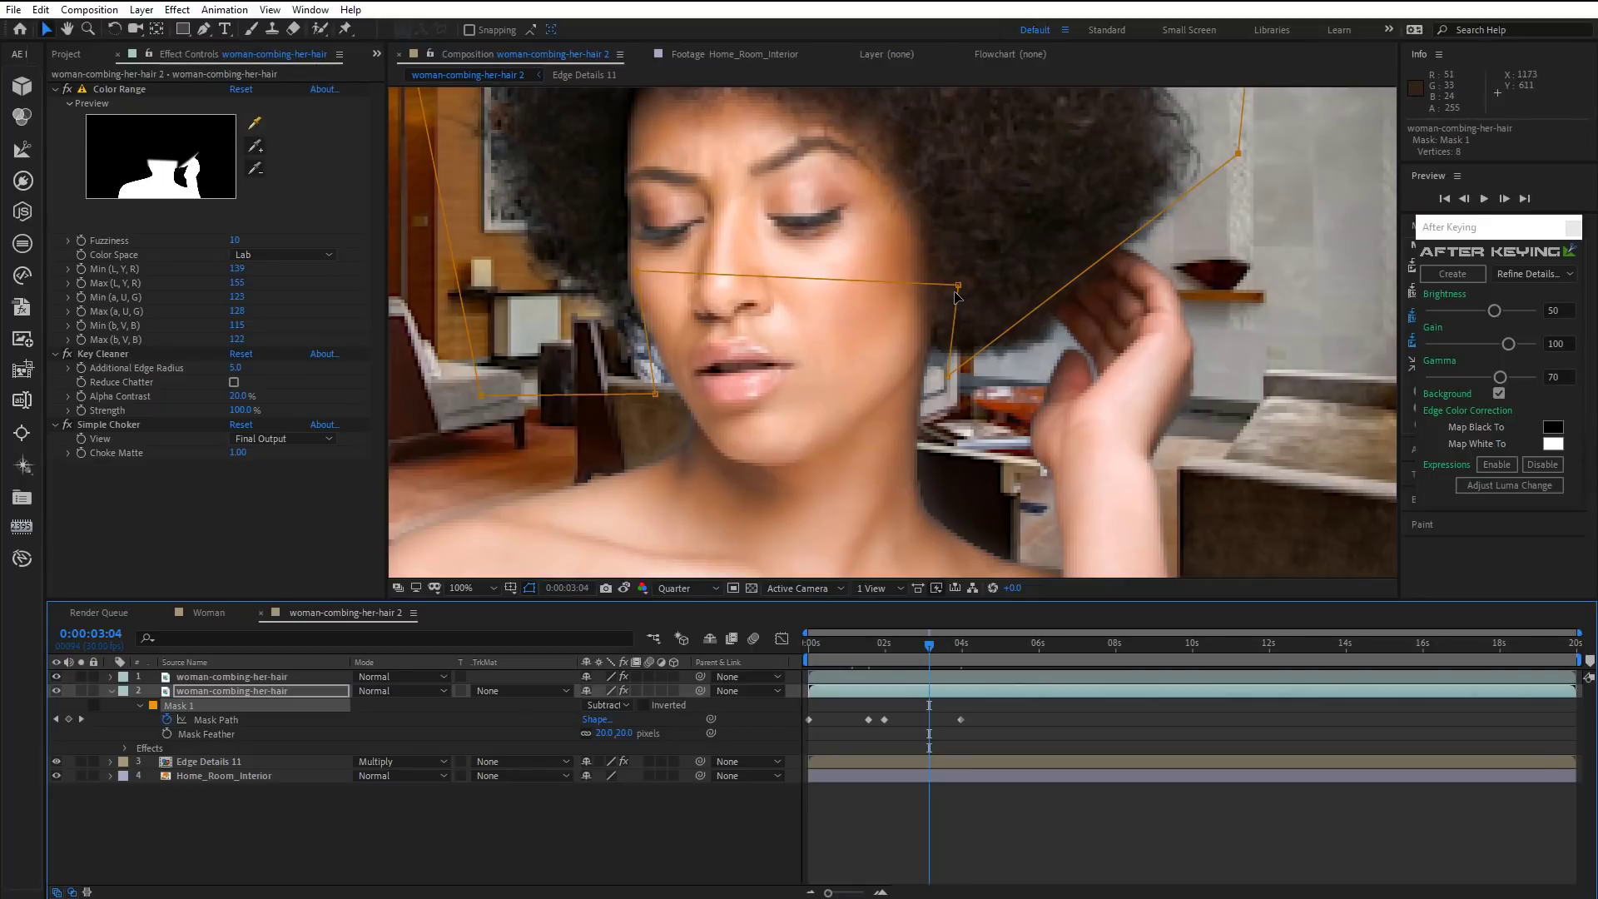
{"action": "left_click_drag", "start_coordinate": [957, 286], "coordinate": [937, 283]}
{"action": "left_click_drag", "start_coordinate": [949, 377], "coordinate": [938, 372]}
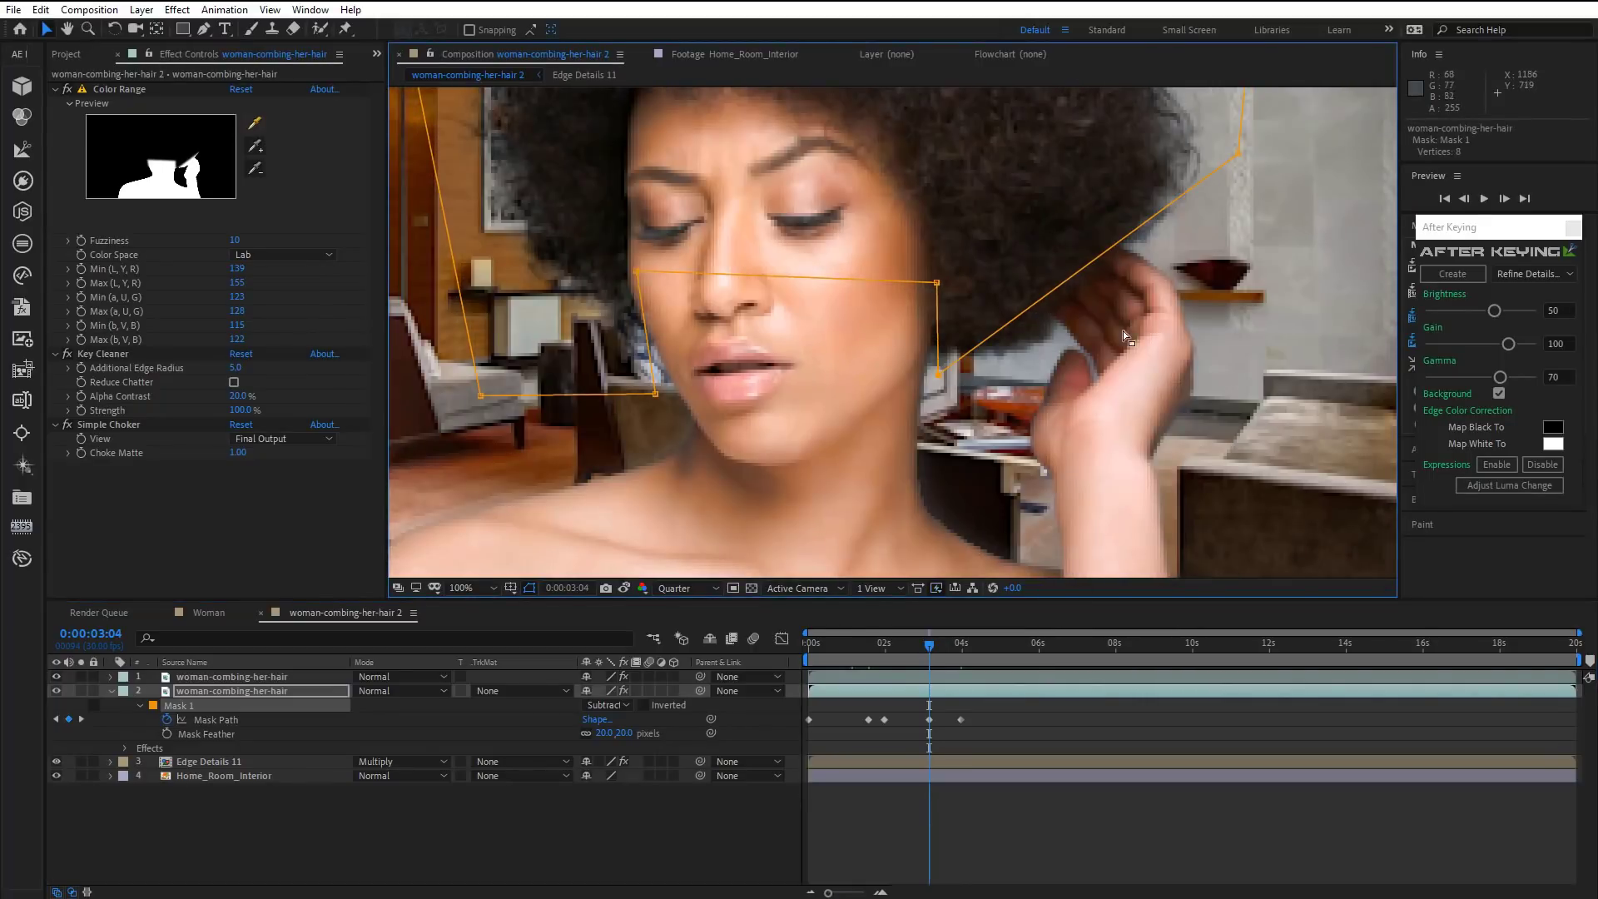
End the work area at 0:00:04:06, just past the last mask keyframe, and trim the composition to it.
{"action": "left_click_drag", "start_coordinate": [929, 643], "coordinate": [962, 642]}
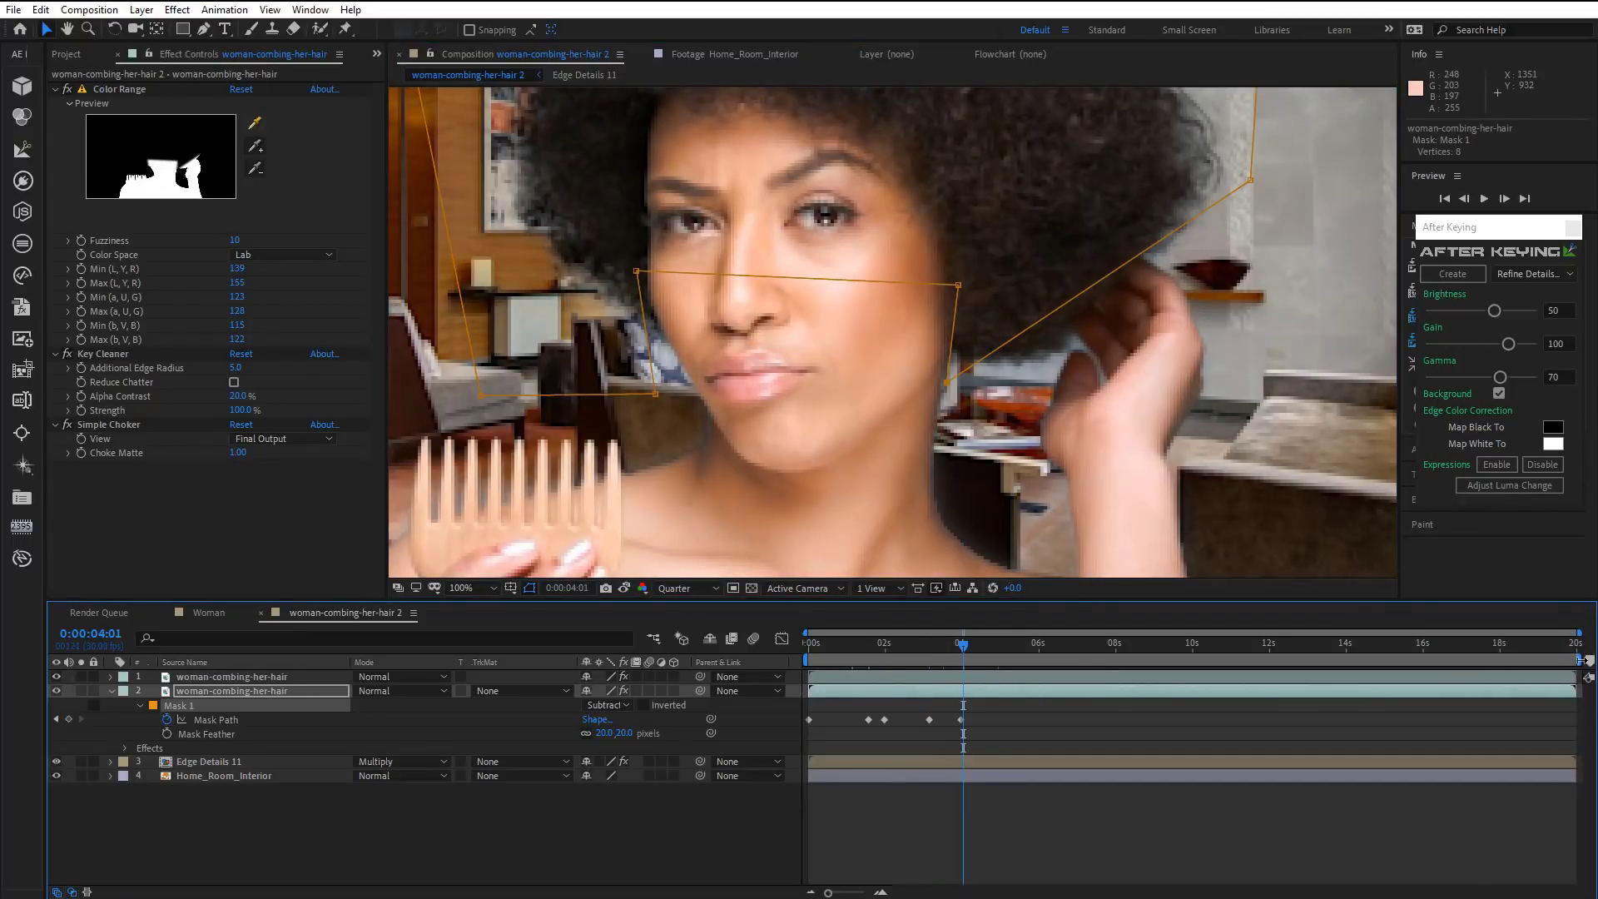
{"action": "left_click_drag", "start_coordinate": [1517, 663], "coordinate": [975, 673]}
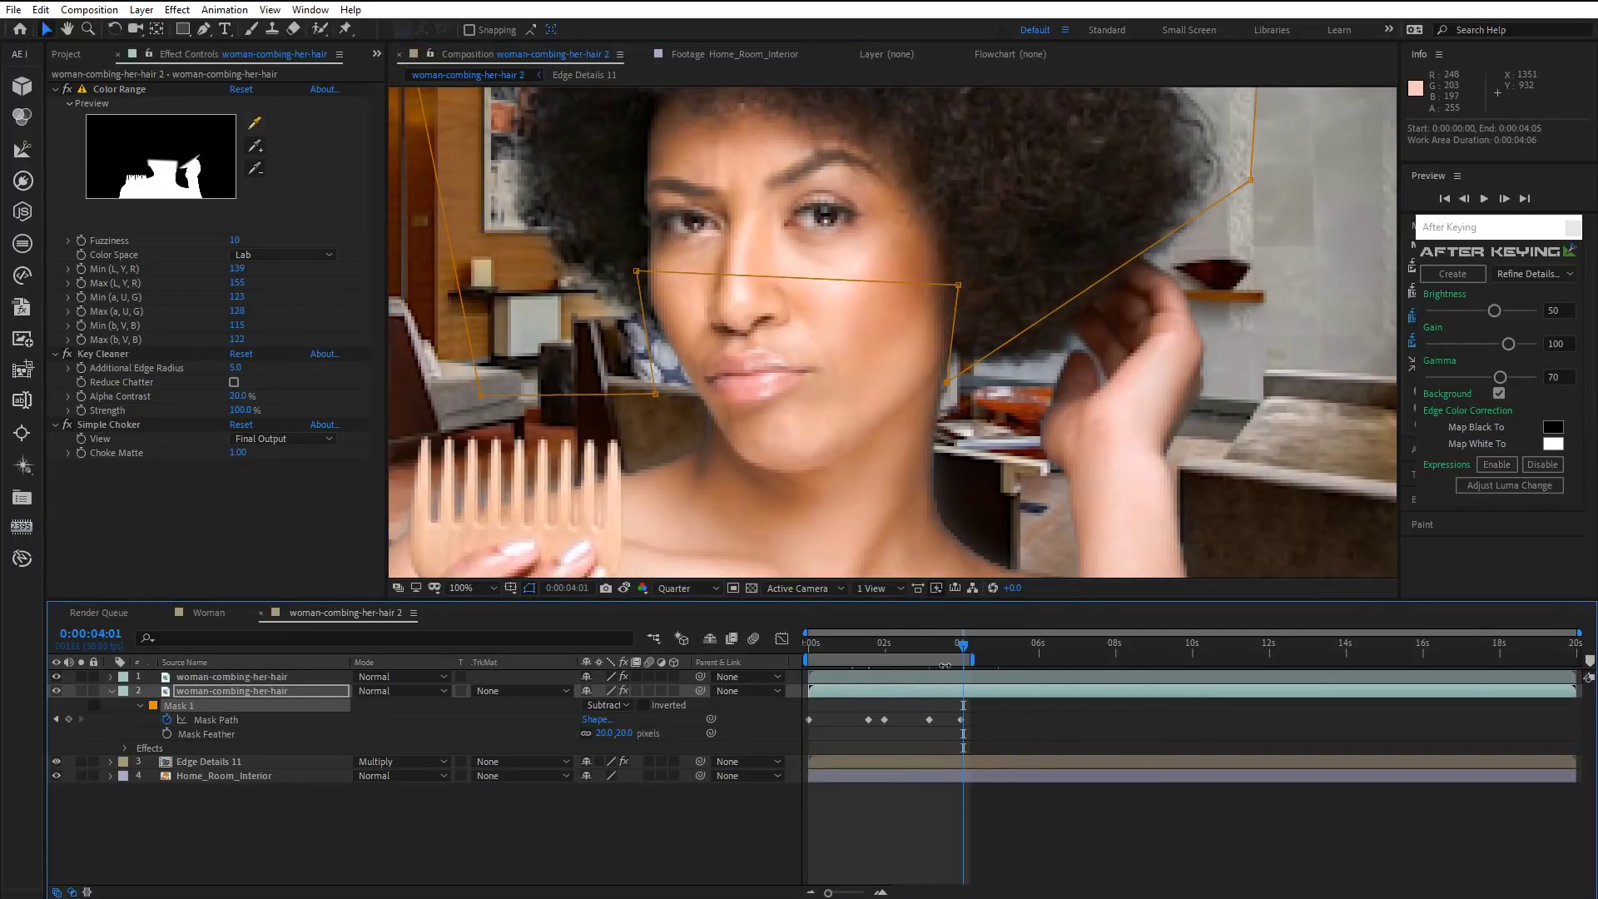
{"action": "right_click", "coordinate": [944, 665]}
{"action": "left_click", "coordinate": [976, 706]}
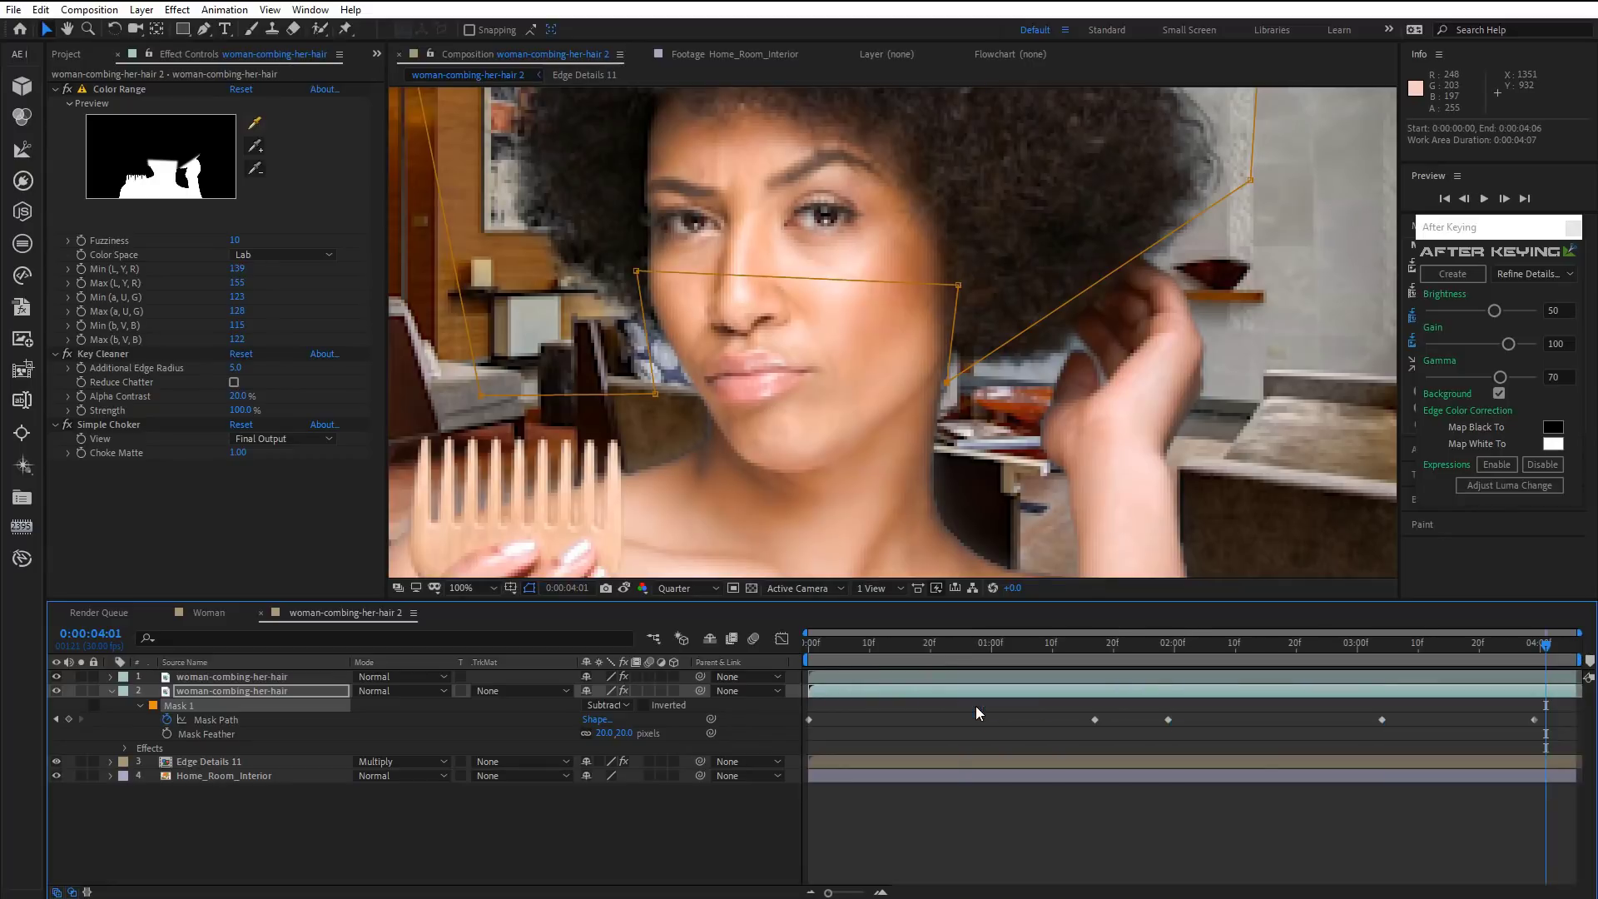
Keyframe Mask 1's path at 0:00:02:08 by lowering the jaw vertex and moving the outer hair-edge vertex down and outward.
{"action": "left_click", "coordinate": [1222, 650]}
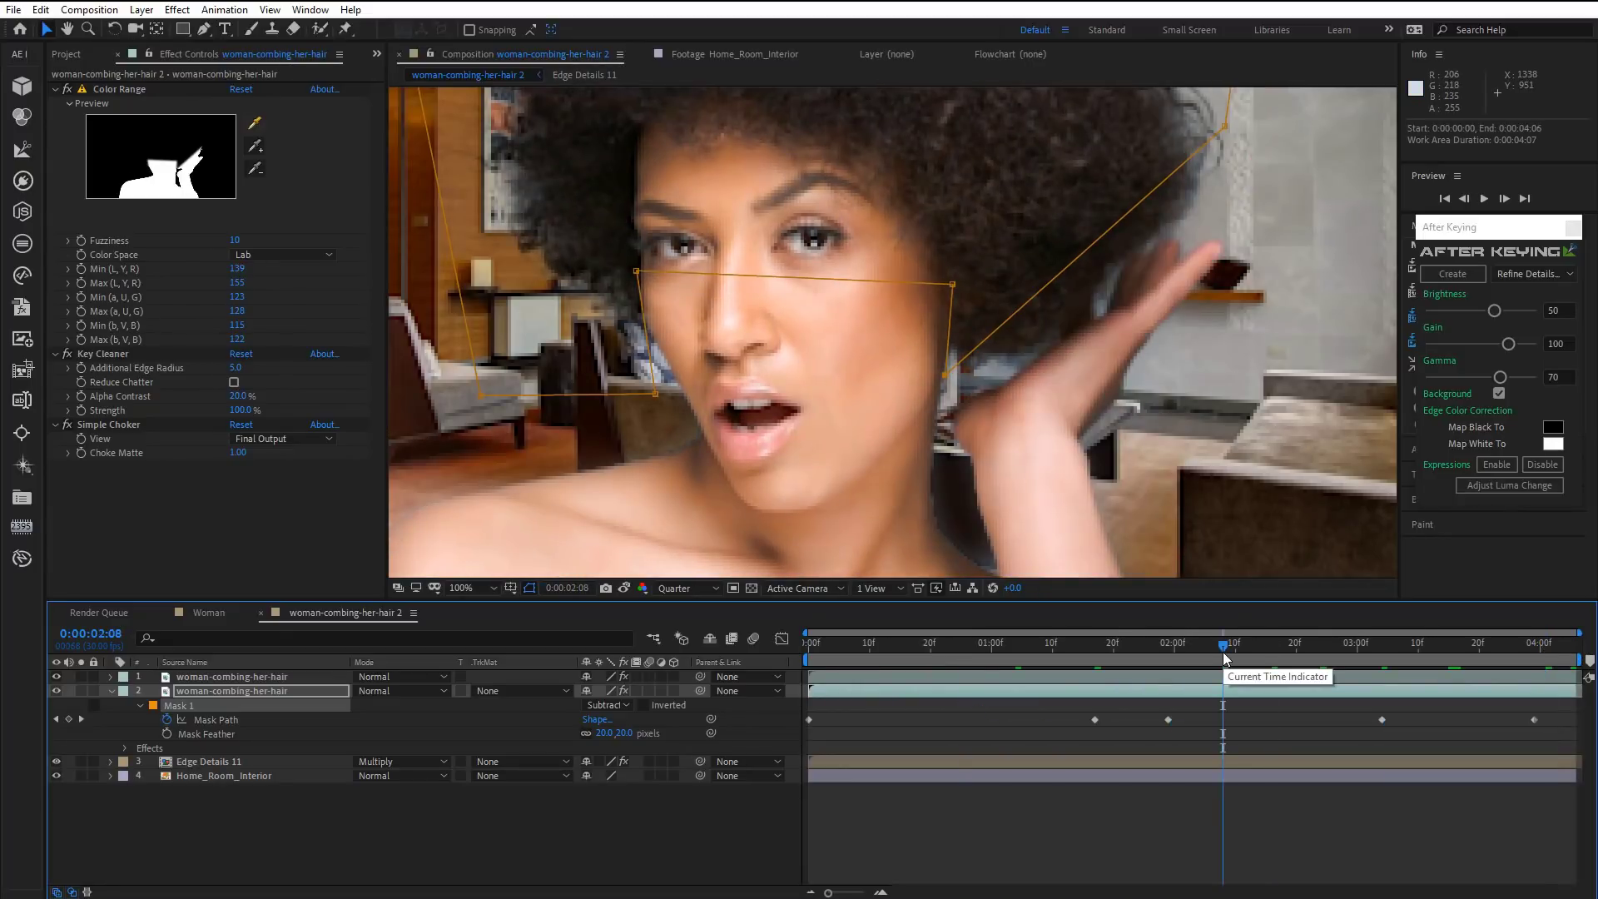
{"action": "left_click_drag", "start_coordinate": [944, 375], "coordinate": [945, 392]}
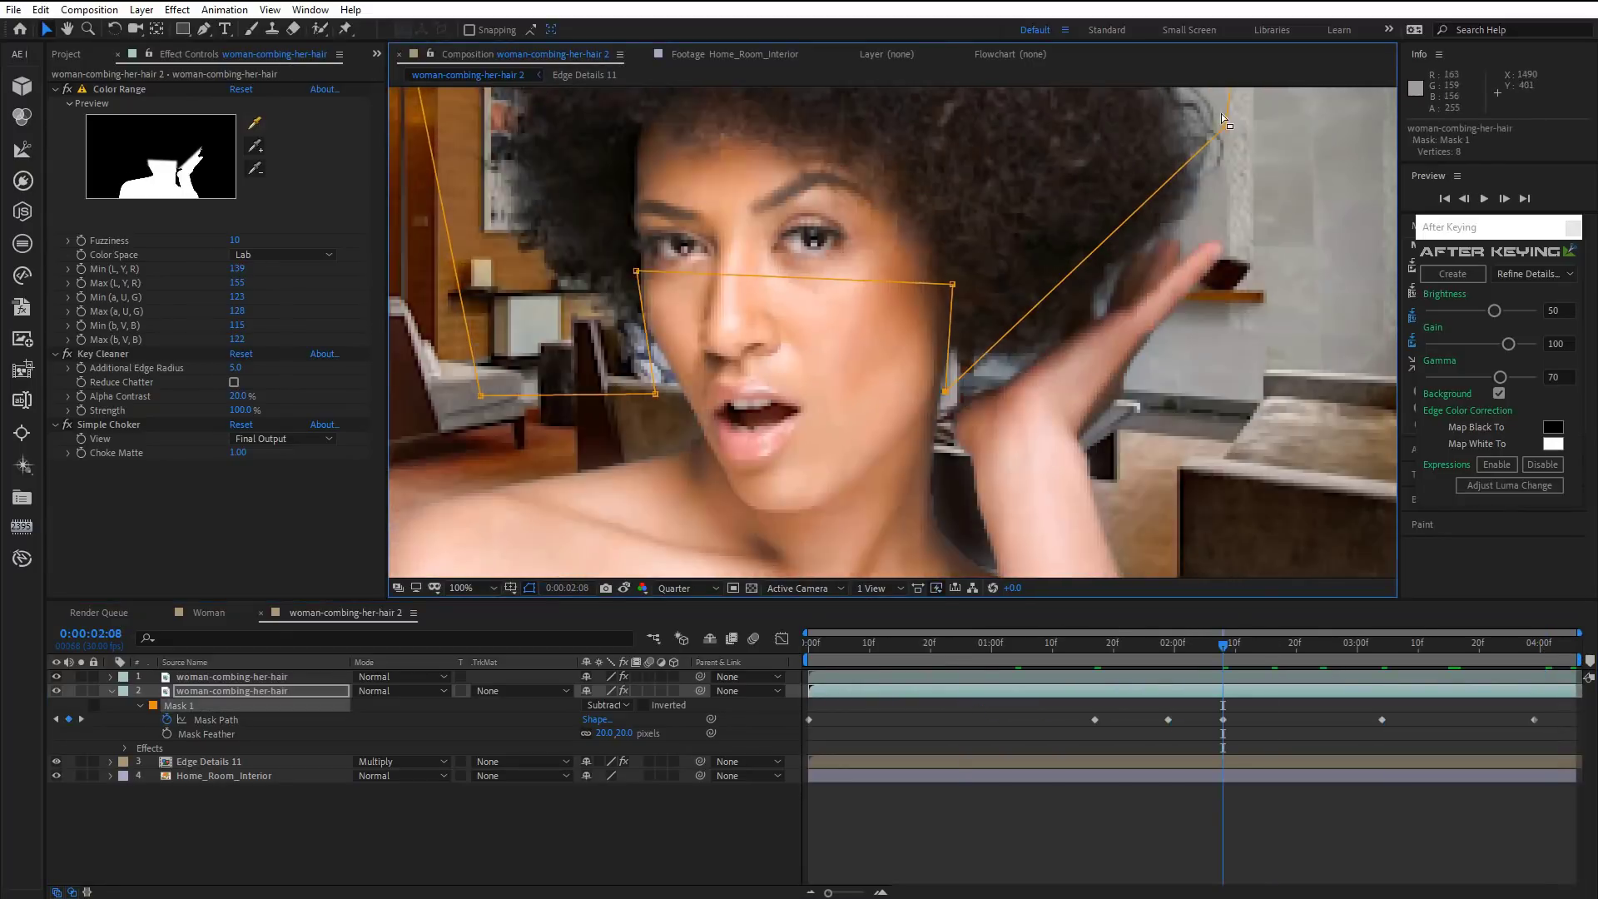
{"action": "left_click_drag", "start_coordinate": [1224, 126], "coordinate": [1236, 161]}
{"action": "left_click_drag", "start_coordinate": [946, 391], "coordinate": [944, 413]}
{"action": "left_click_drag", "start_coordinate": [761, 508], "coordinate": [789, 574]}
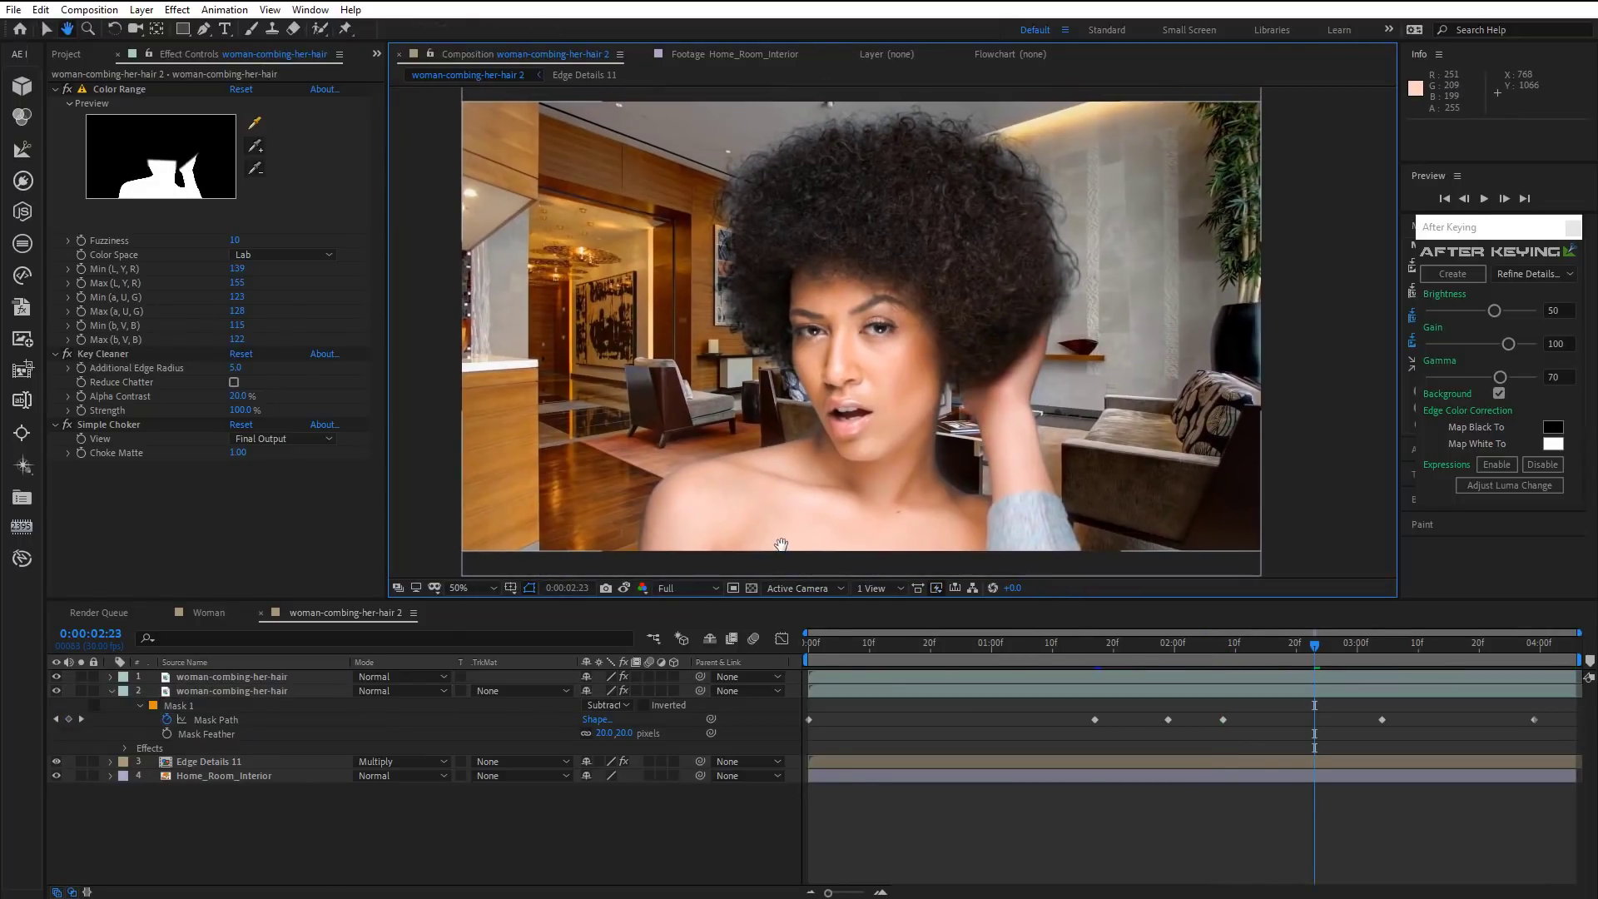
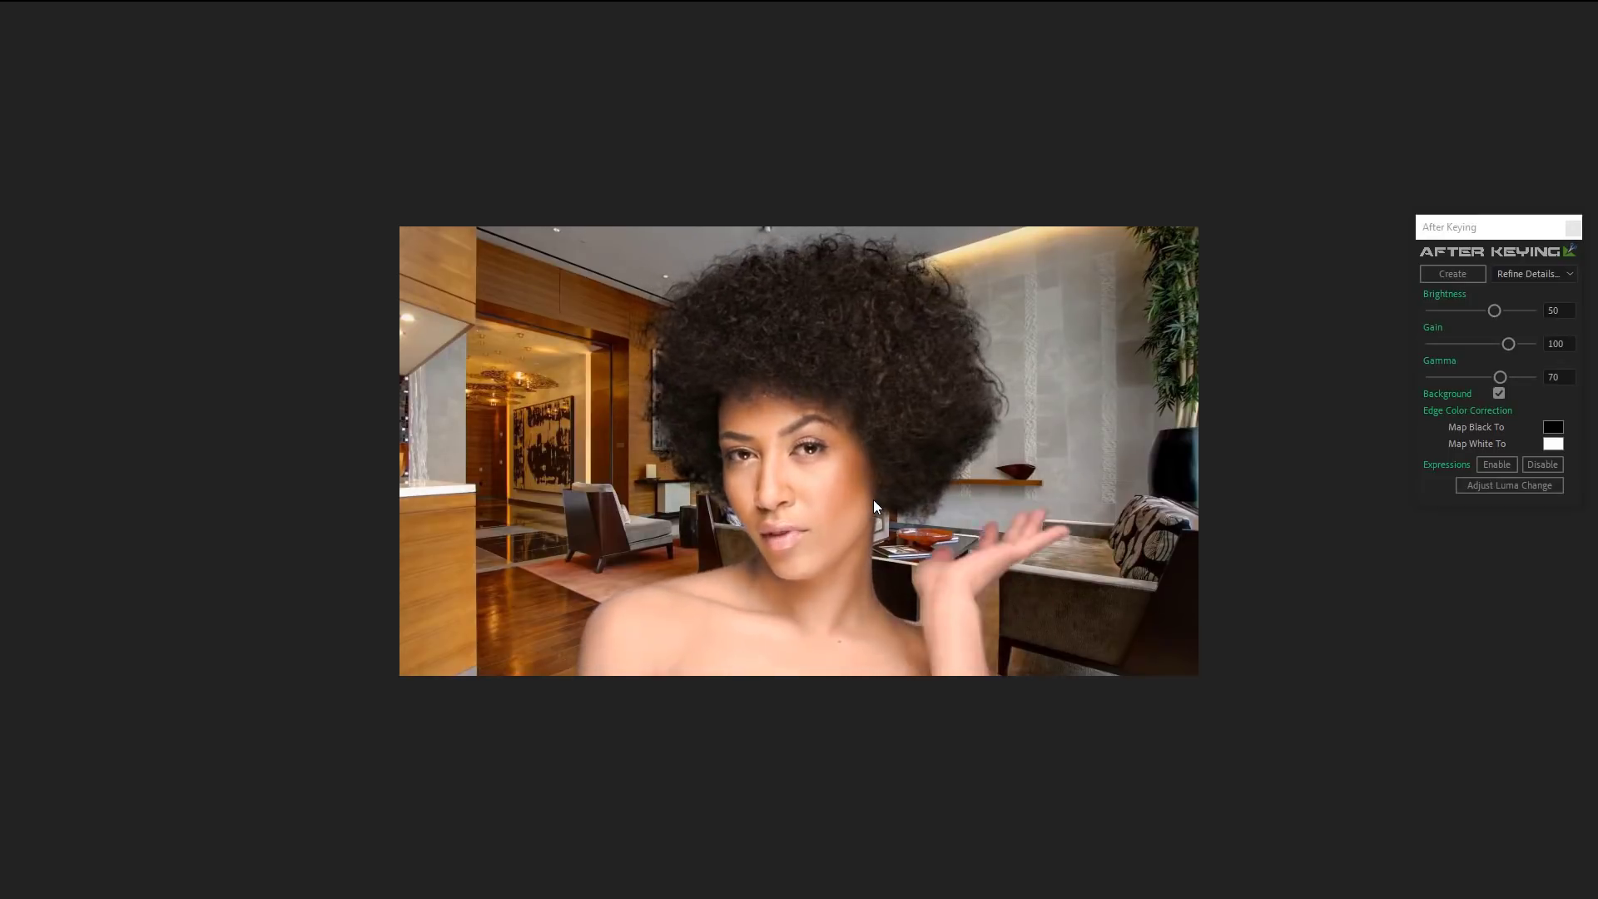
Copy the animated Mask 1 from the lower woman-combing-her-hair layer to the top copy at 0:00:00:05.
{"action": "key", "text": "space"}
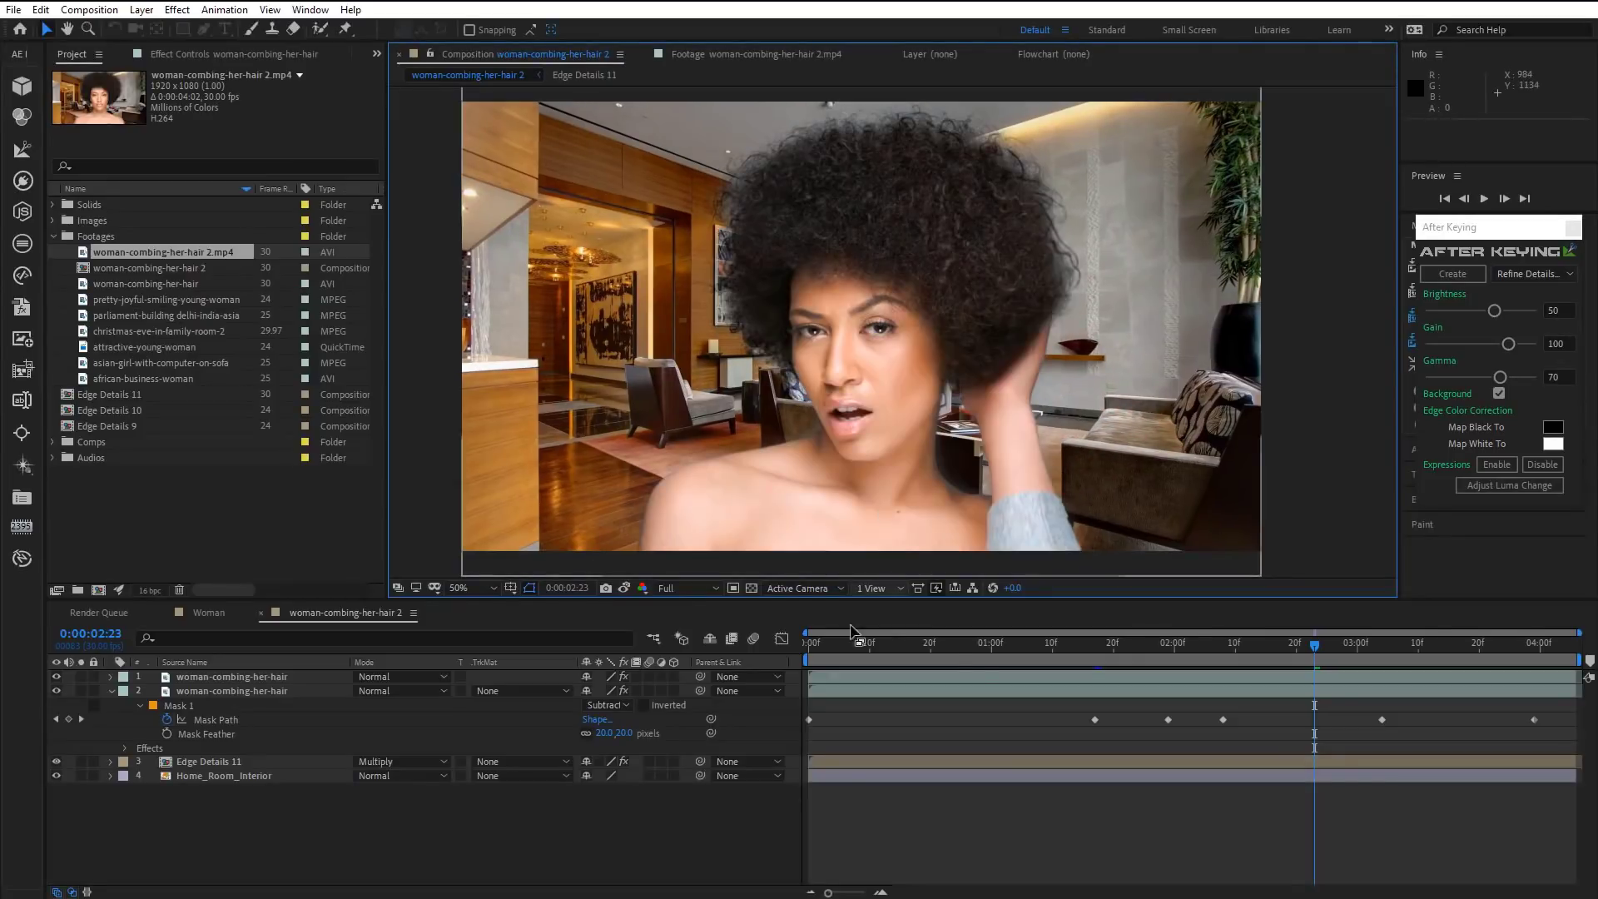
{"action": "left_click", "coordinate": [839, 644]}
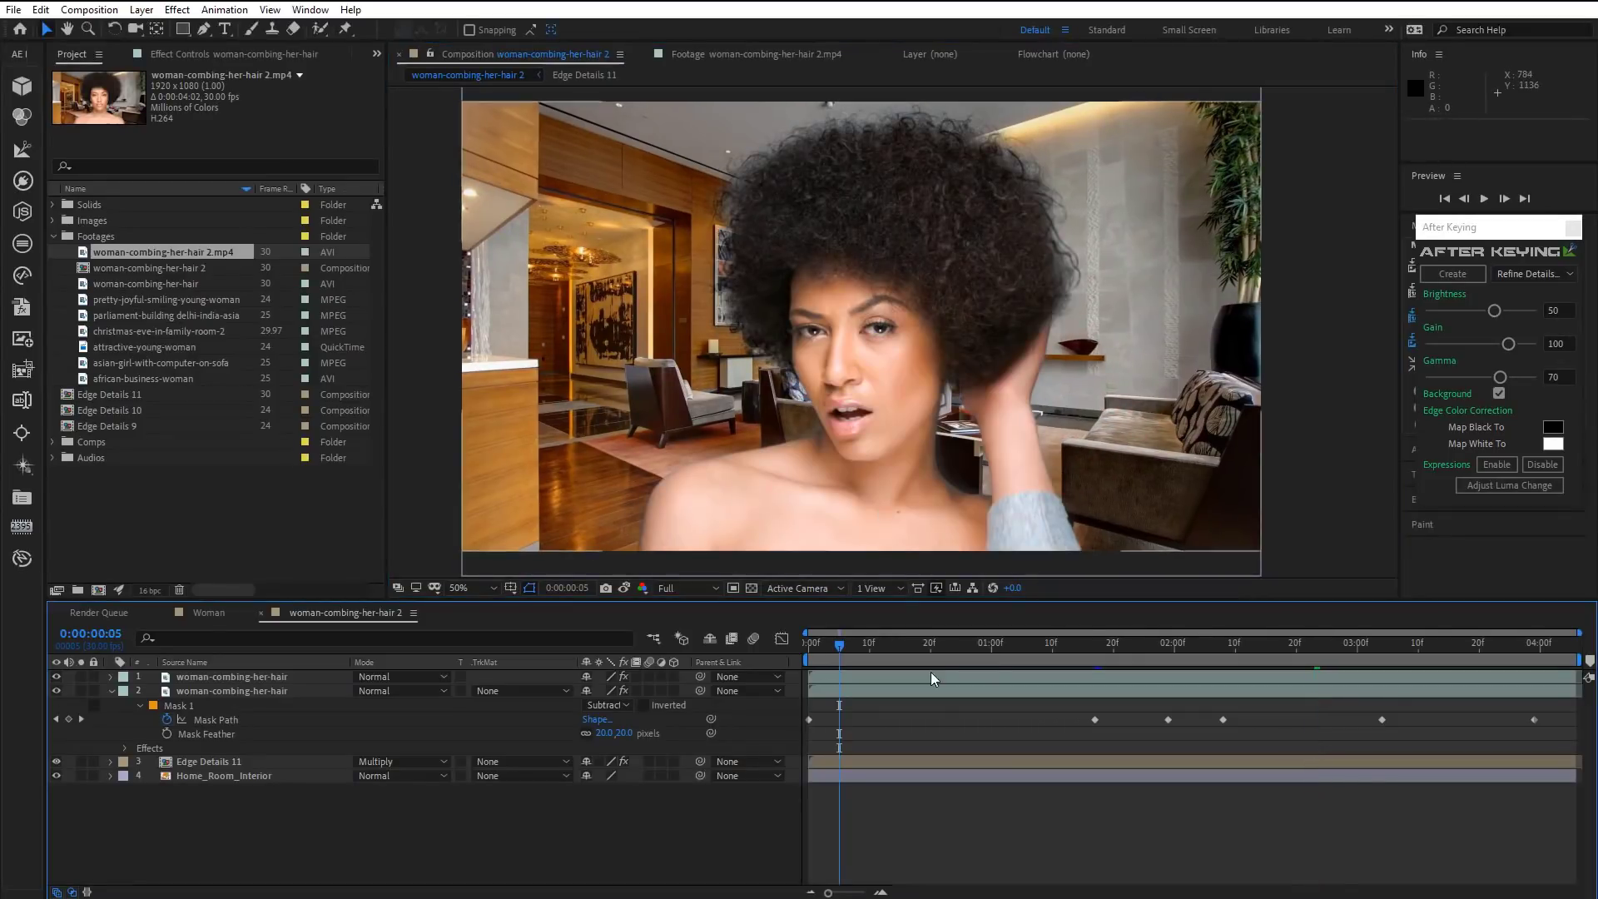
{"action": "left_click", "coordinate": [223, 672]}
{"action": "left_click", "coordinate": [242, 694]}
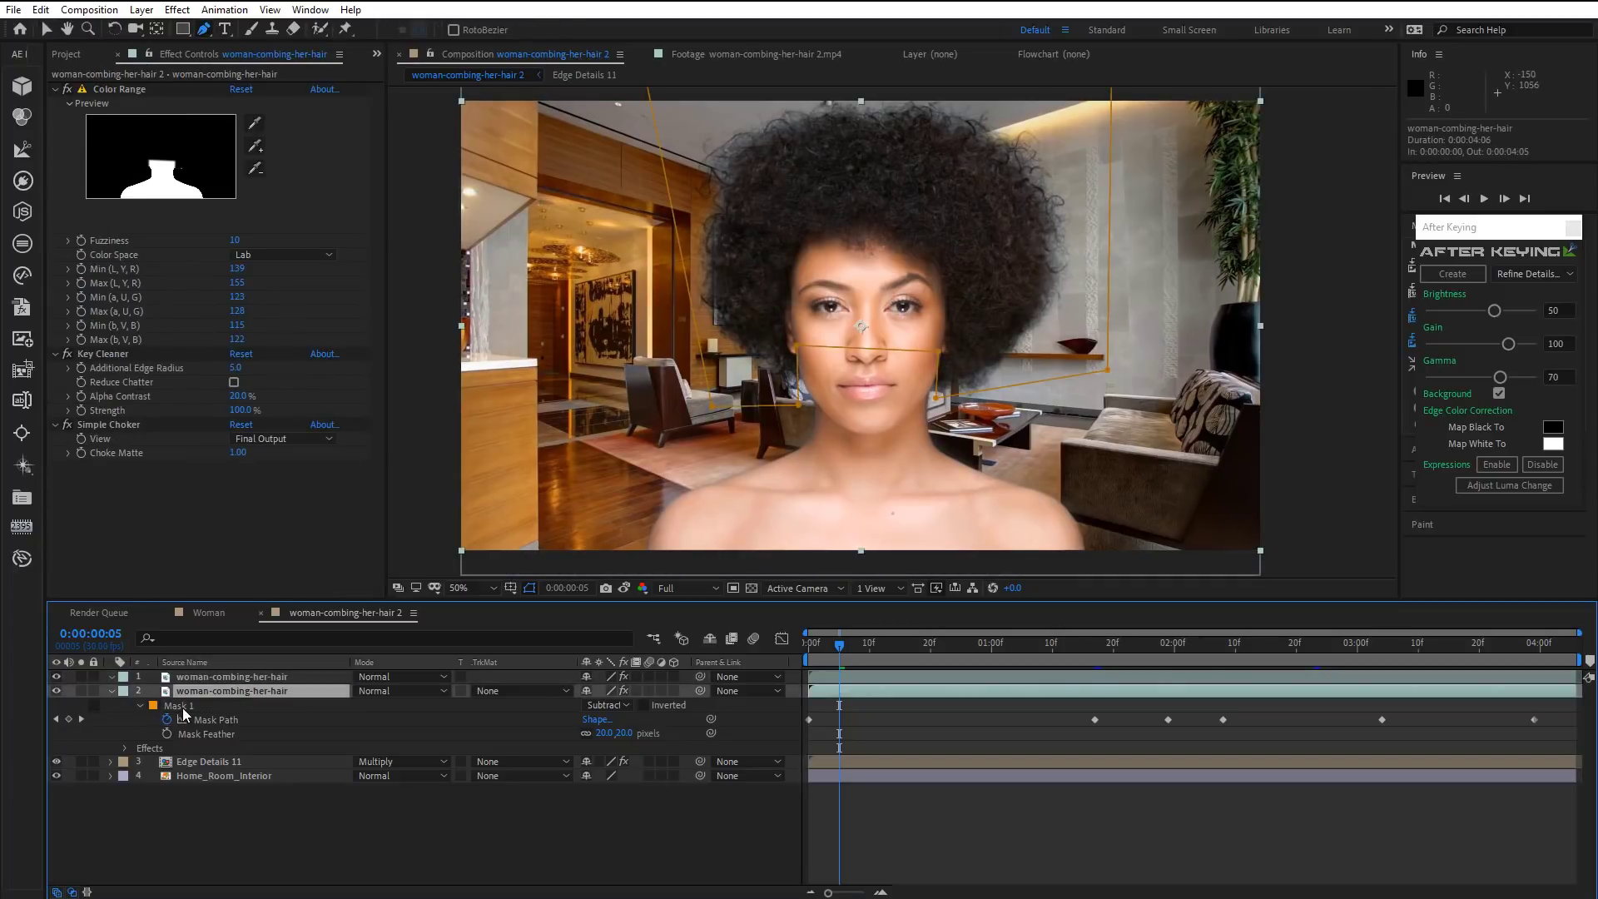
{"action": "left_click", "coordinate": [183, 707]}
{"action": "key", "text": "ctrl+c"}
{"action": "left_click", "coordinate": [222, 679]}
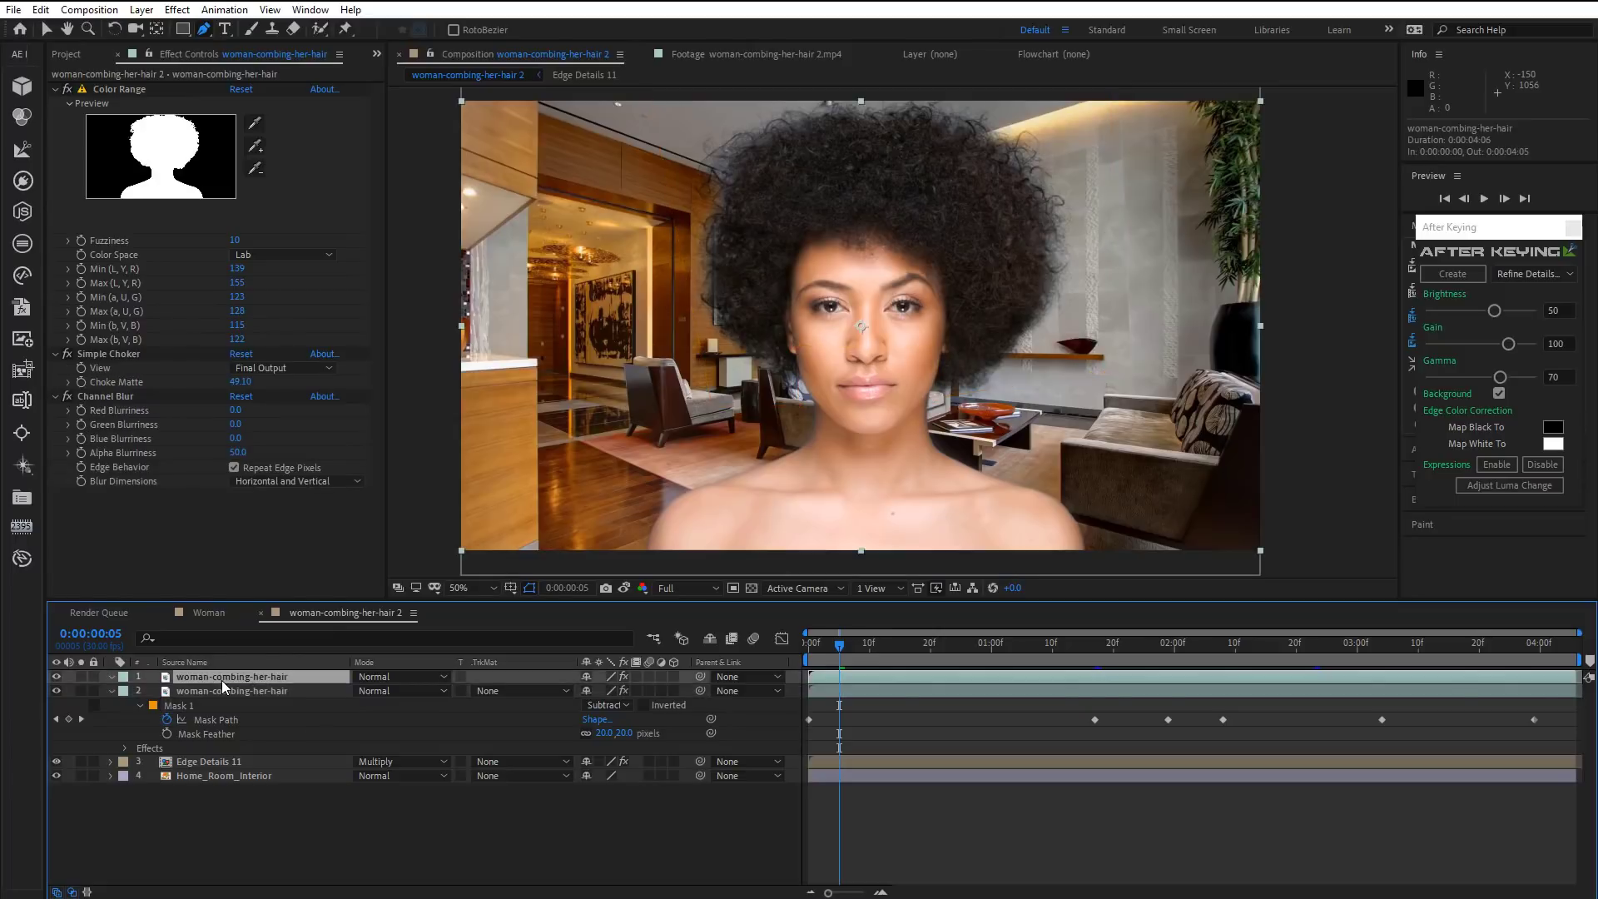
{"action": "key", "text": "ctrl+v"}
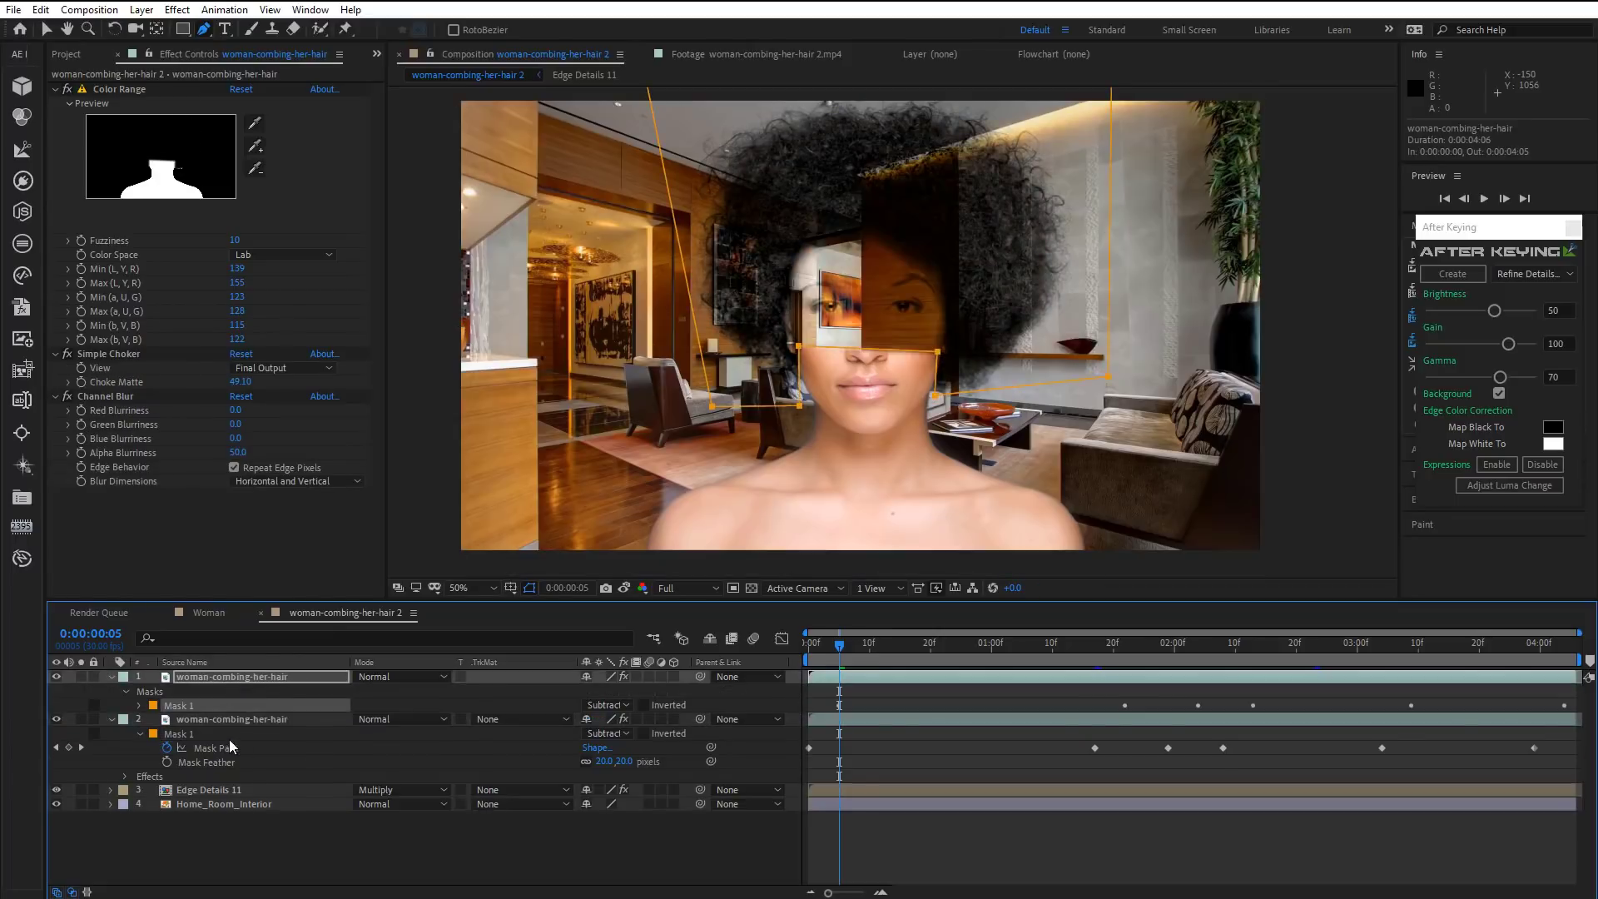
Set the pasted Mask 1's mode to Add on the top layer and its mask expansion to 58 pixels.
{"action": "left_click", "coordinate": [612, 704]}
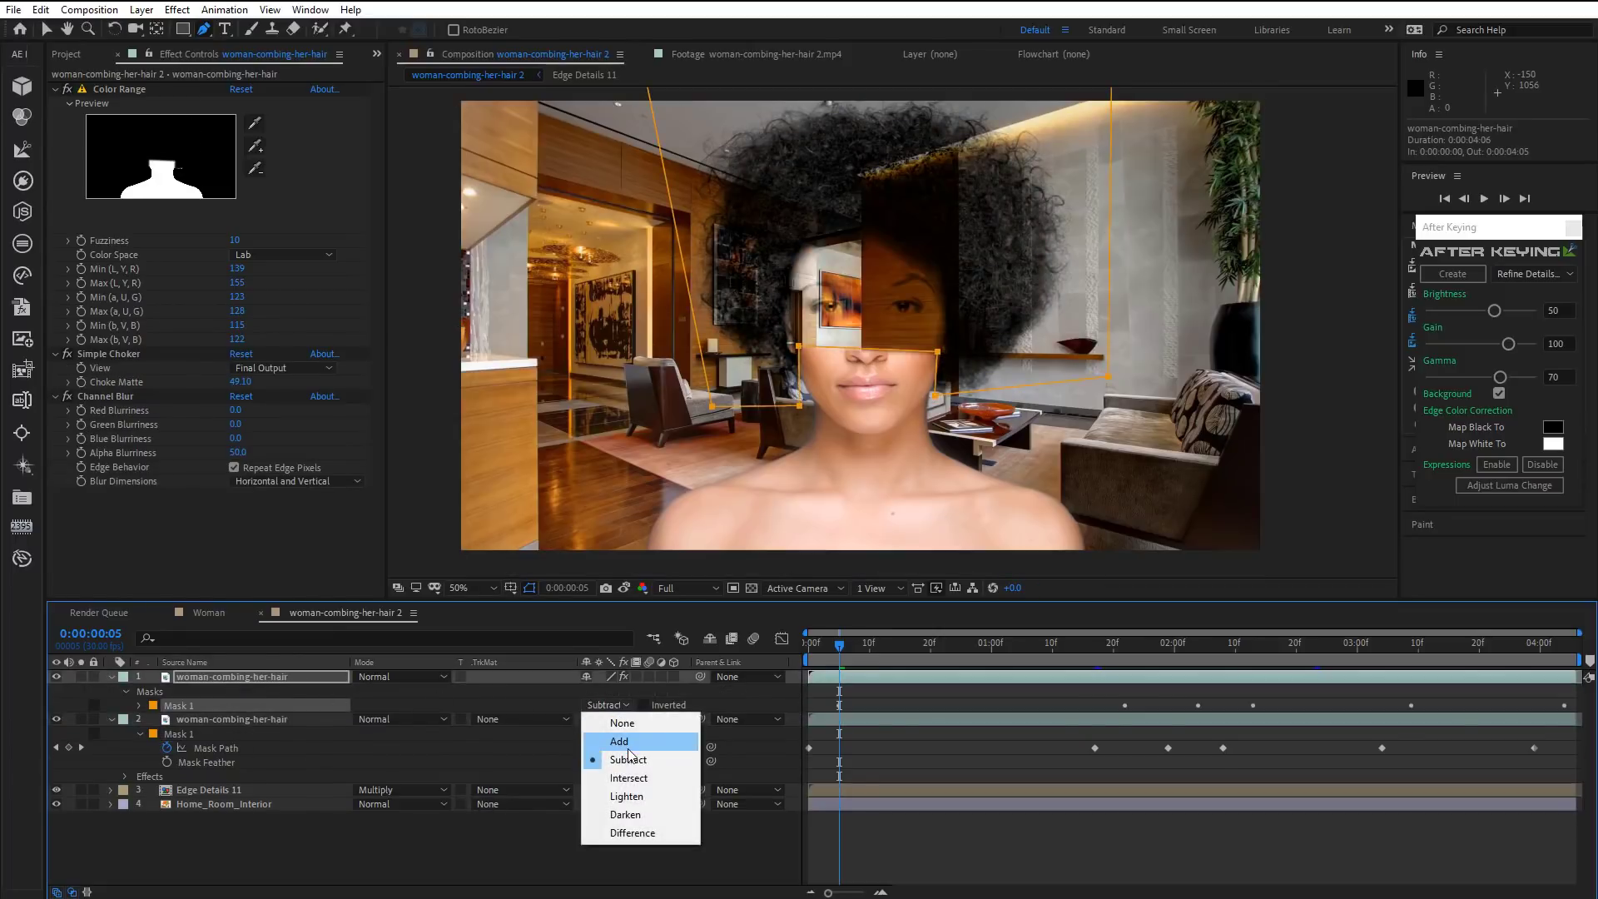
{"action": "left_click", "coordinate": [628, 743]}
{"action": "left_click", "coordinate": [217, 679]}
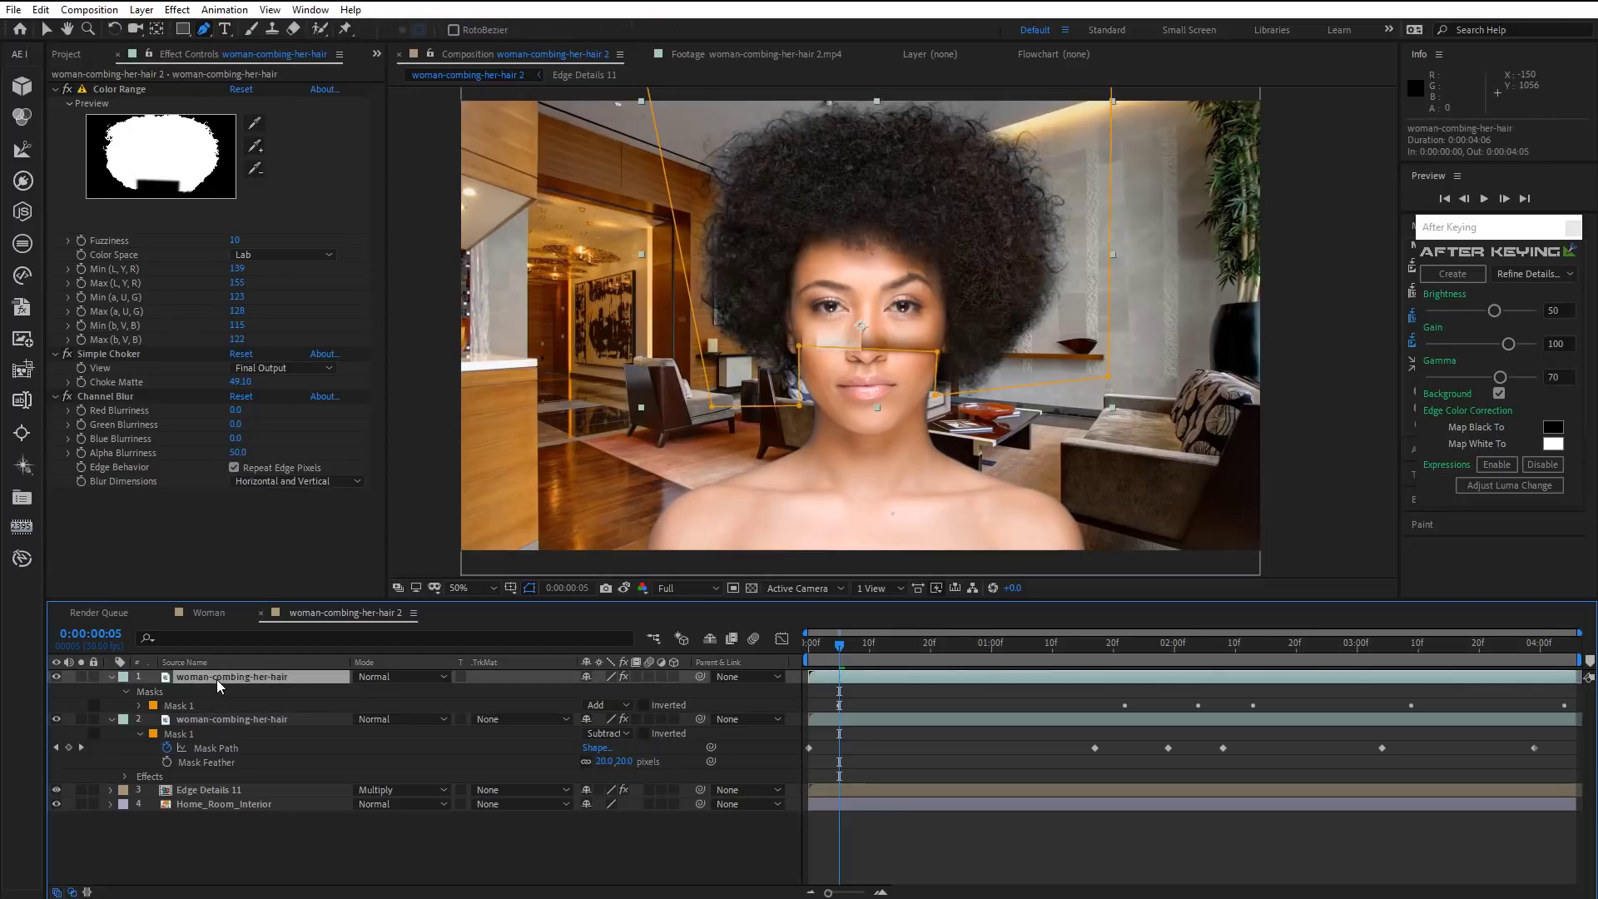
{"action": "key", "text": "m"}
{"action": "key", "text": "m"}
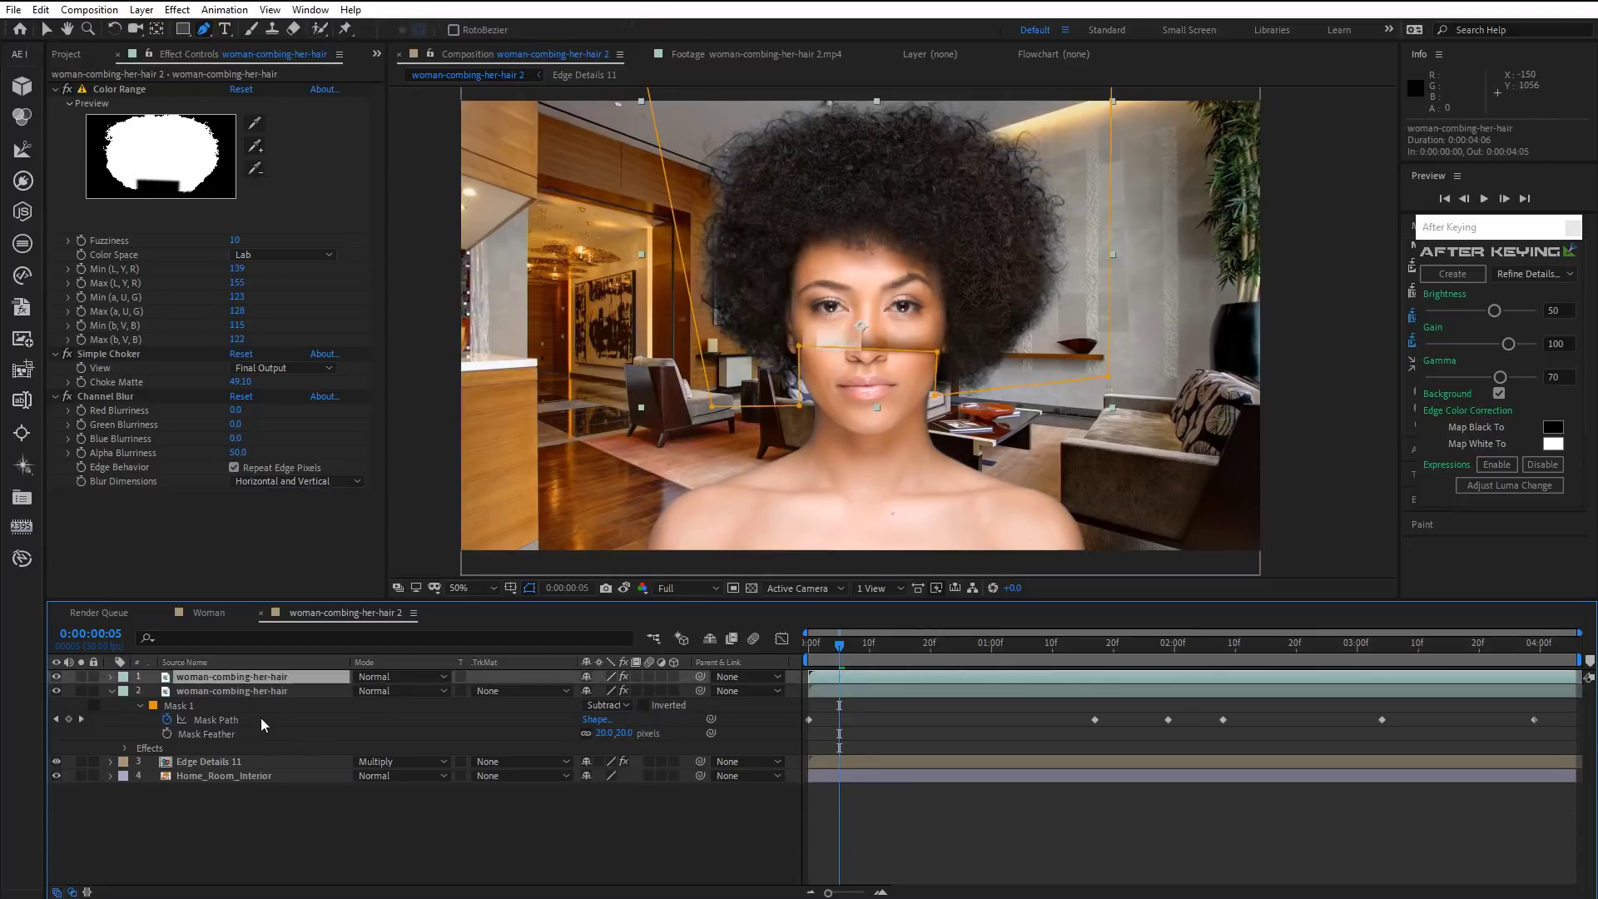
{"action": "left_click_drag", "start_coordinate": [588, 748], "coordinate": [628, 747]}
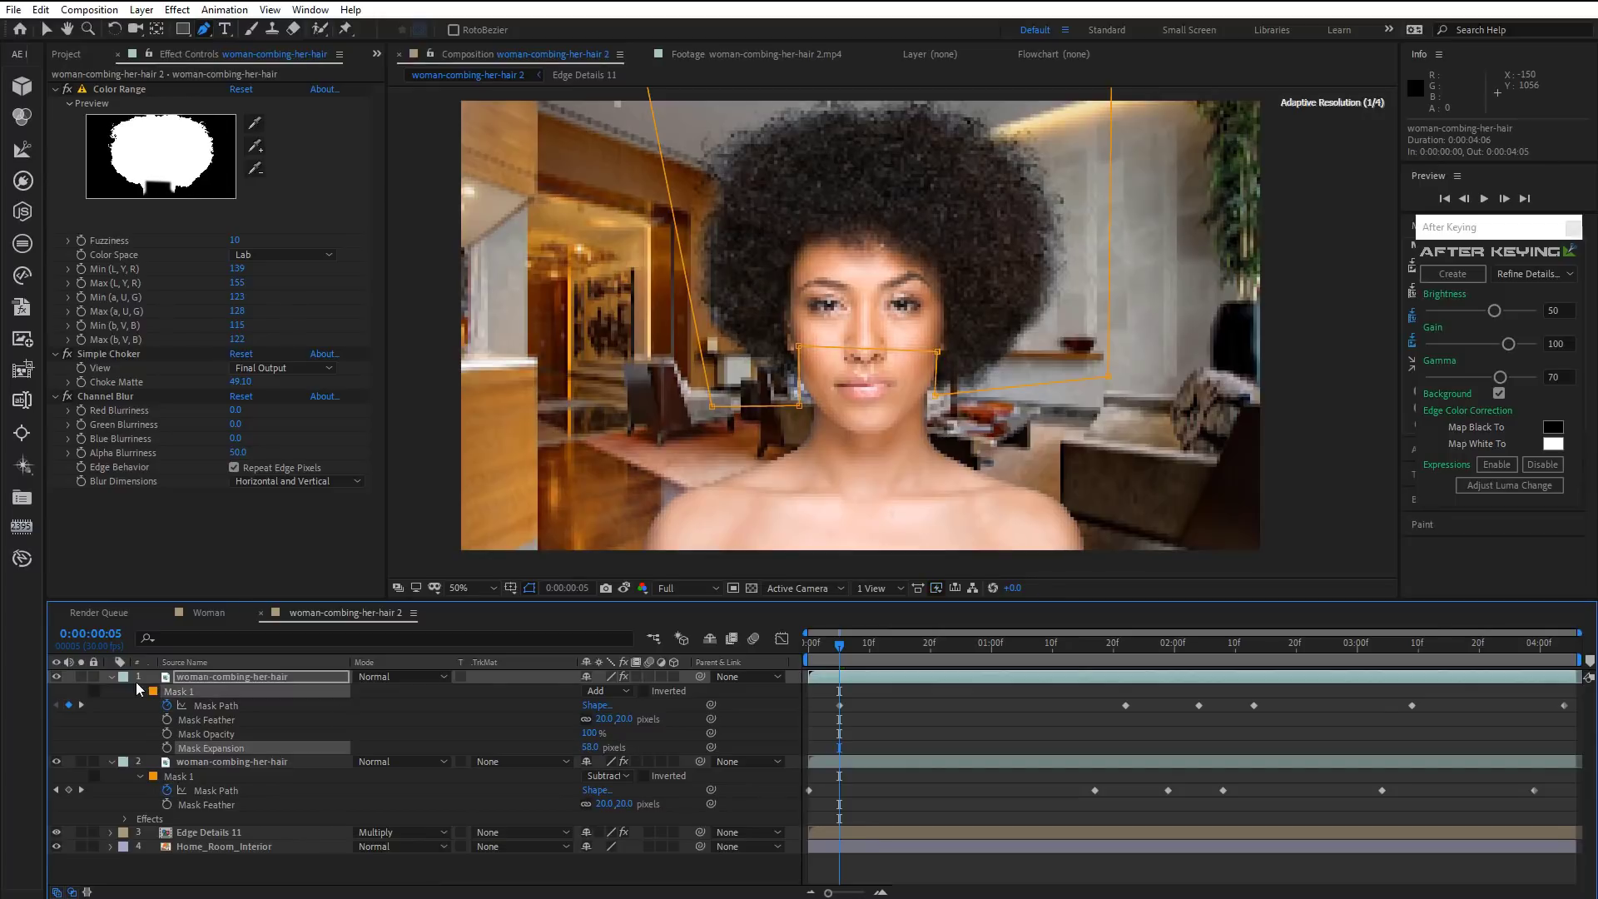
Hide the mask properties and check the composite's hair edges at 0:00:00:24 and 0:00:01:10.
{"action": "key", "text": "u"}
{"action": "left_click", "coordinate": [290, 838]}
{"action": "left_click", "coordinate": [954, 650]}
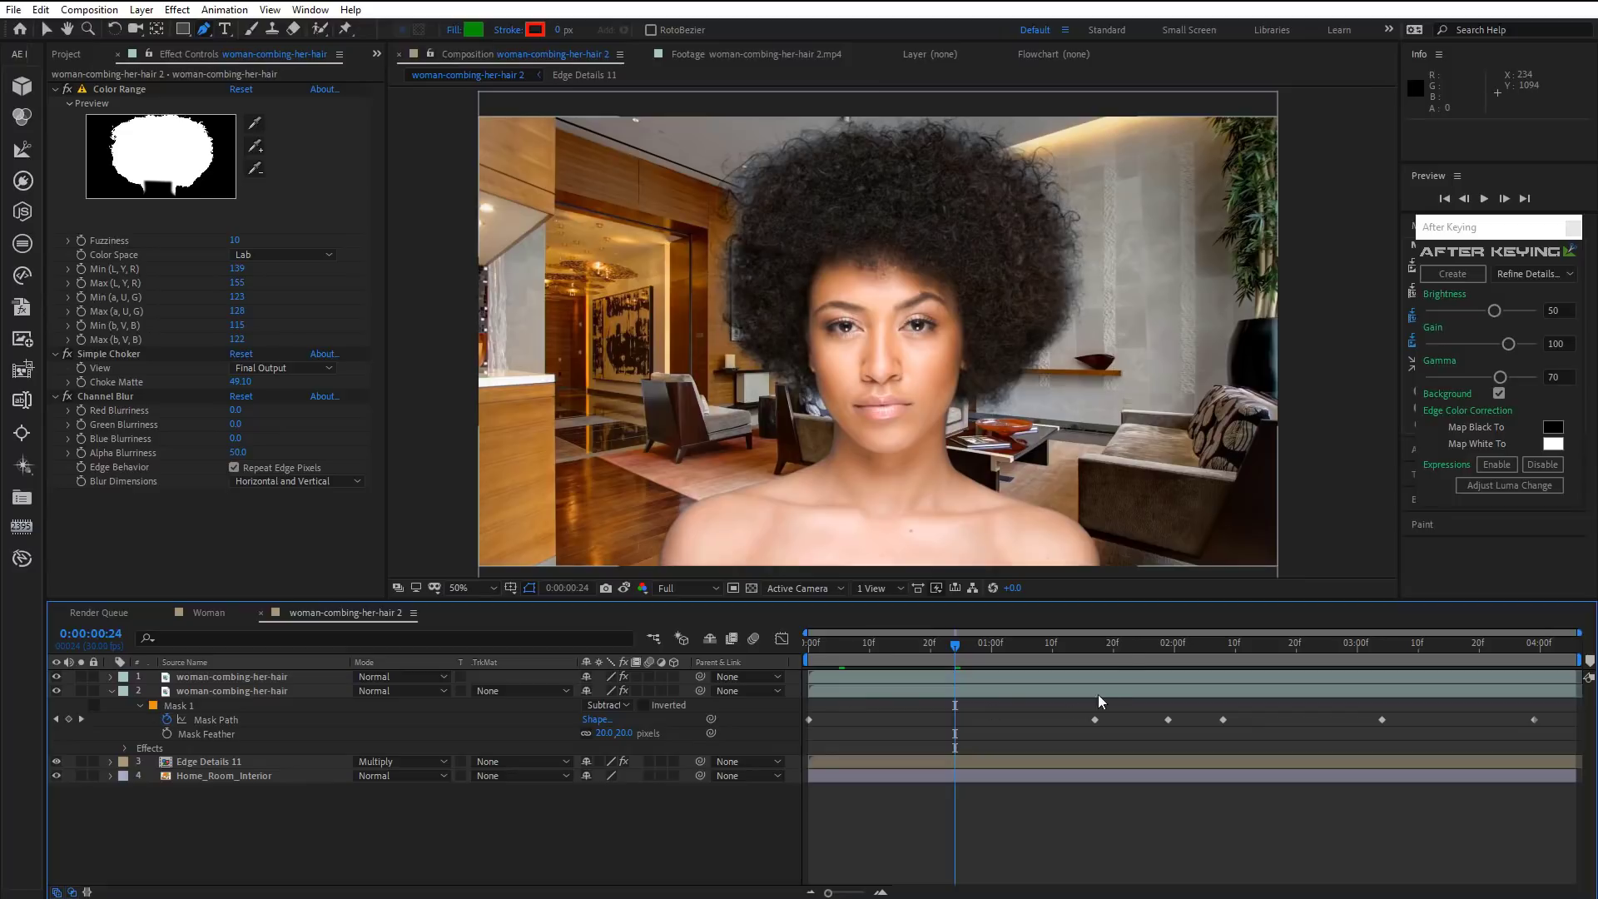
{"action": "left_click", "coordinate": [1053, 647]}
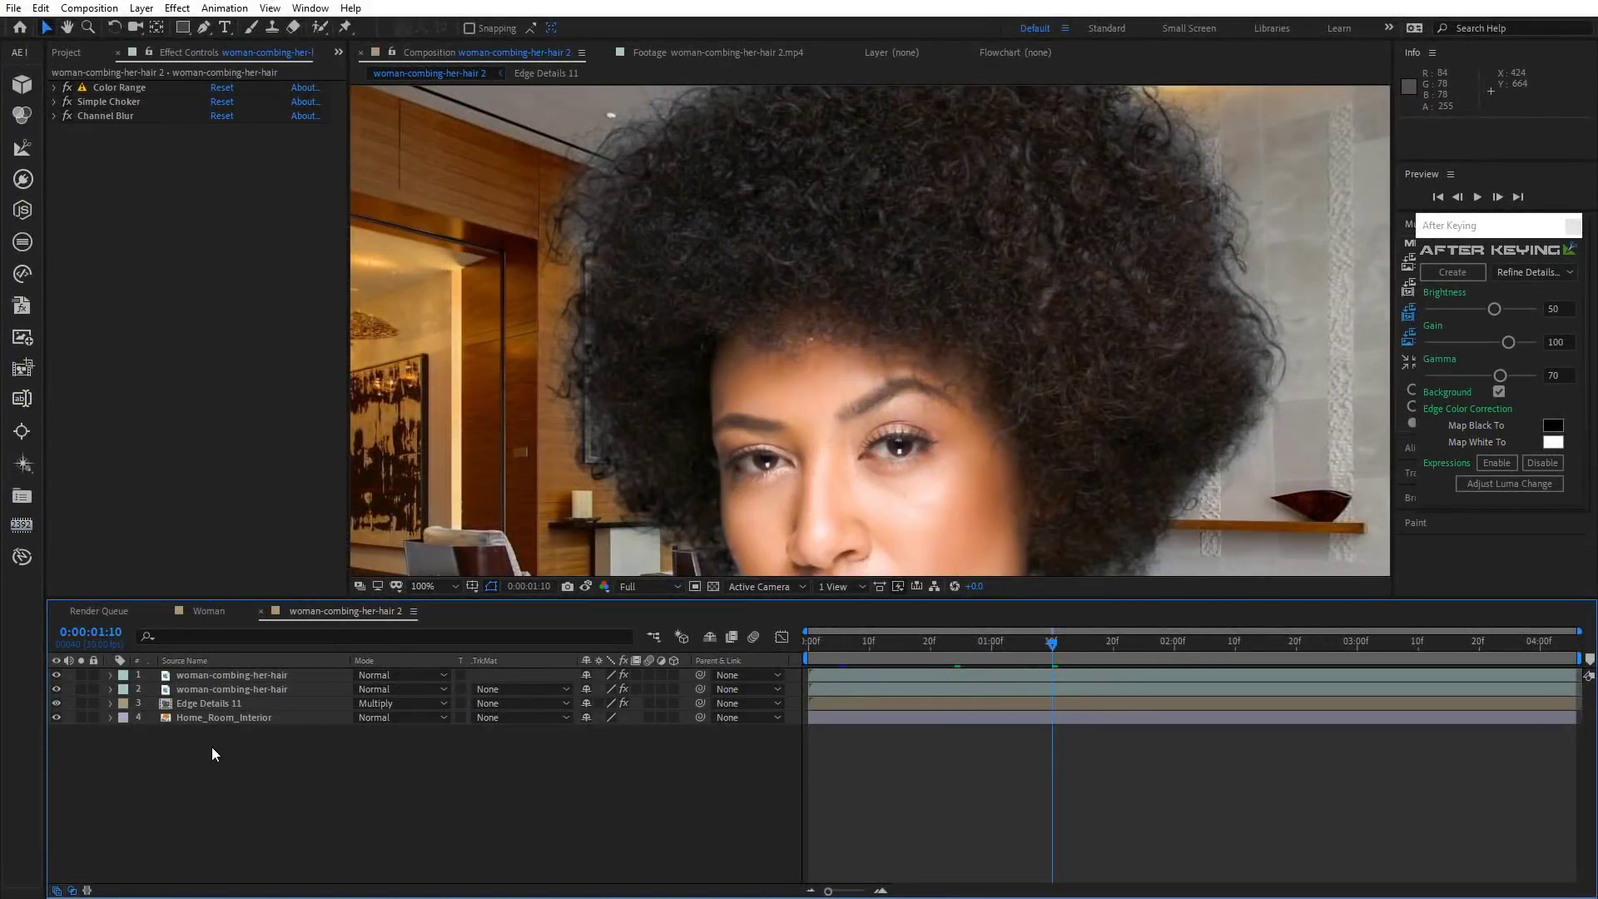
Apply the Advanced Spill Suppressor to the top woman-combing-her-hair layer and set its method to Ultra.
{"action": "left_click", "coordinate": [232, 677]}
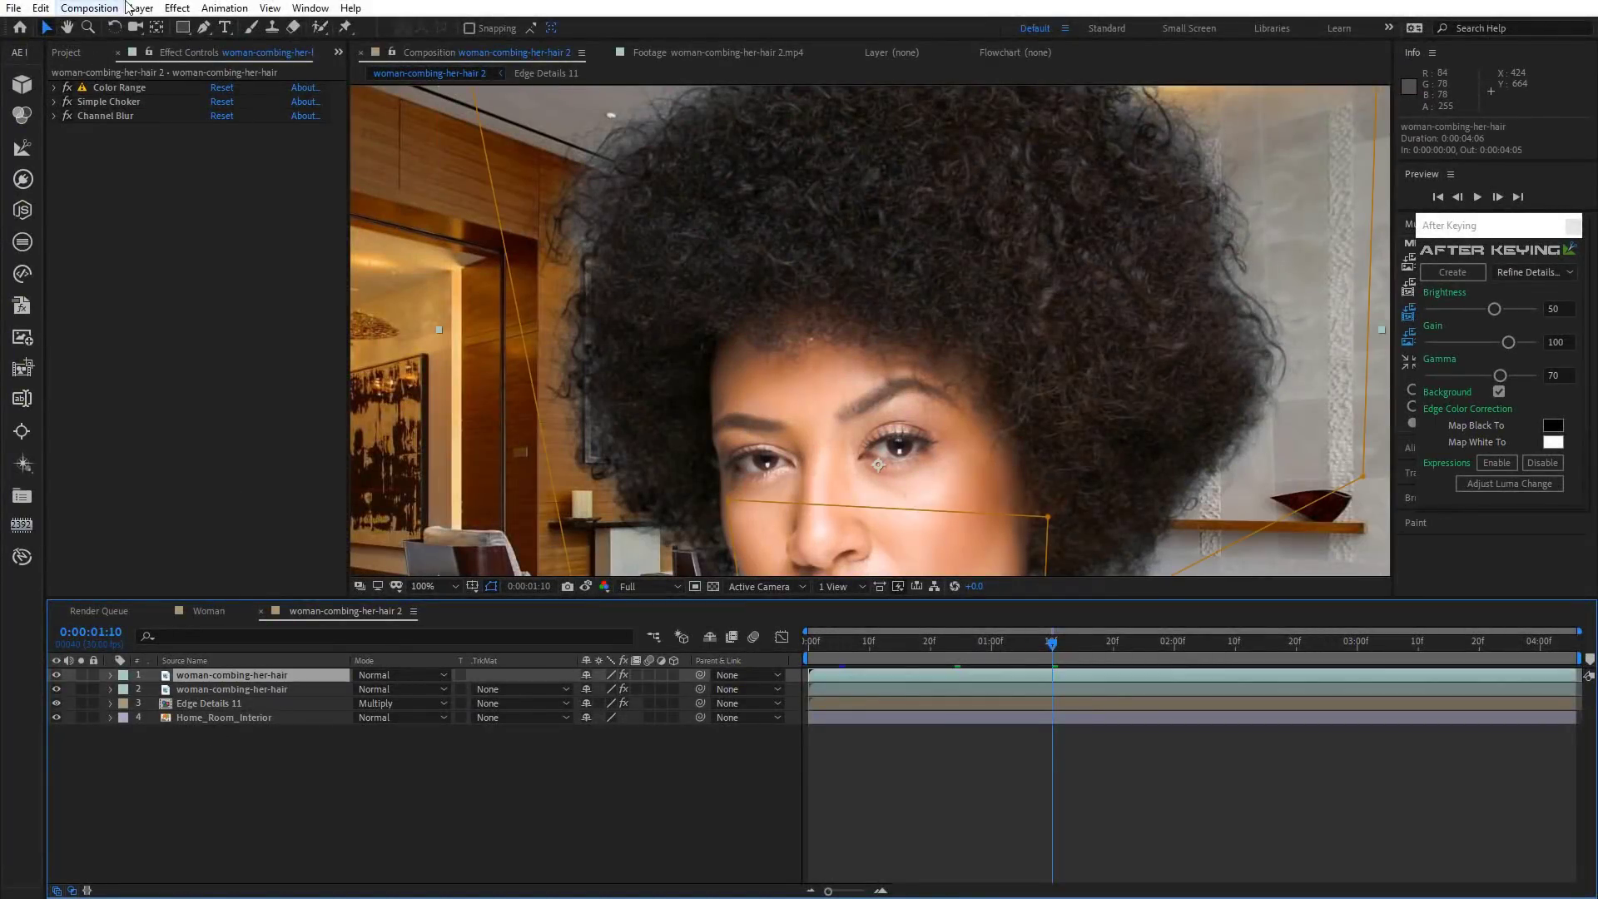
{"action": "left_click", "coordinate": [178, 7]}
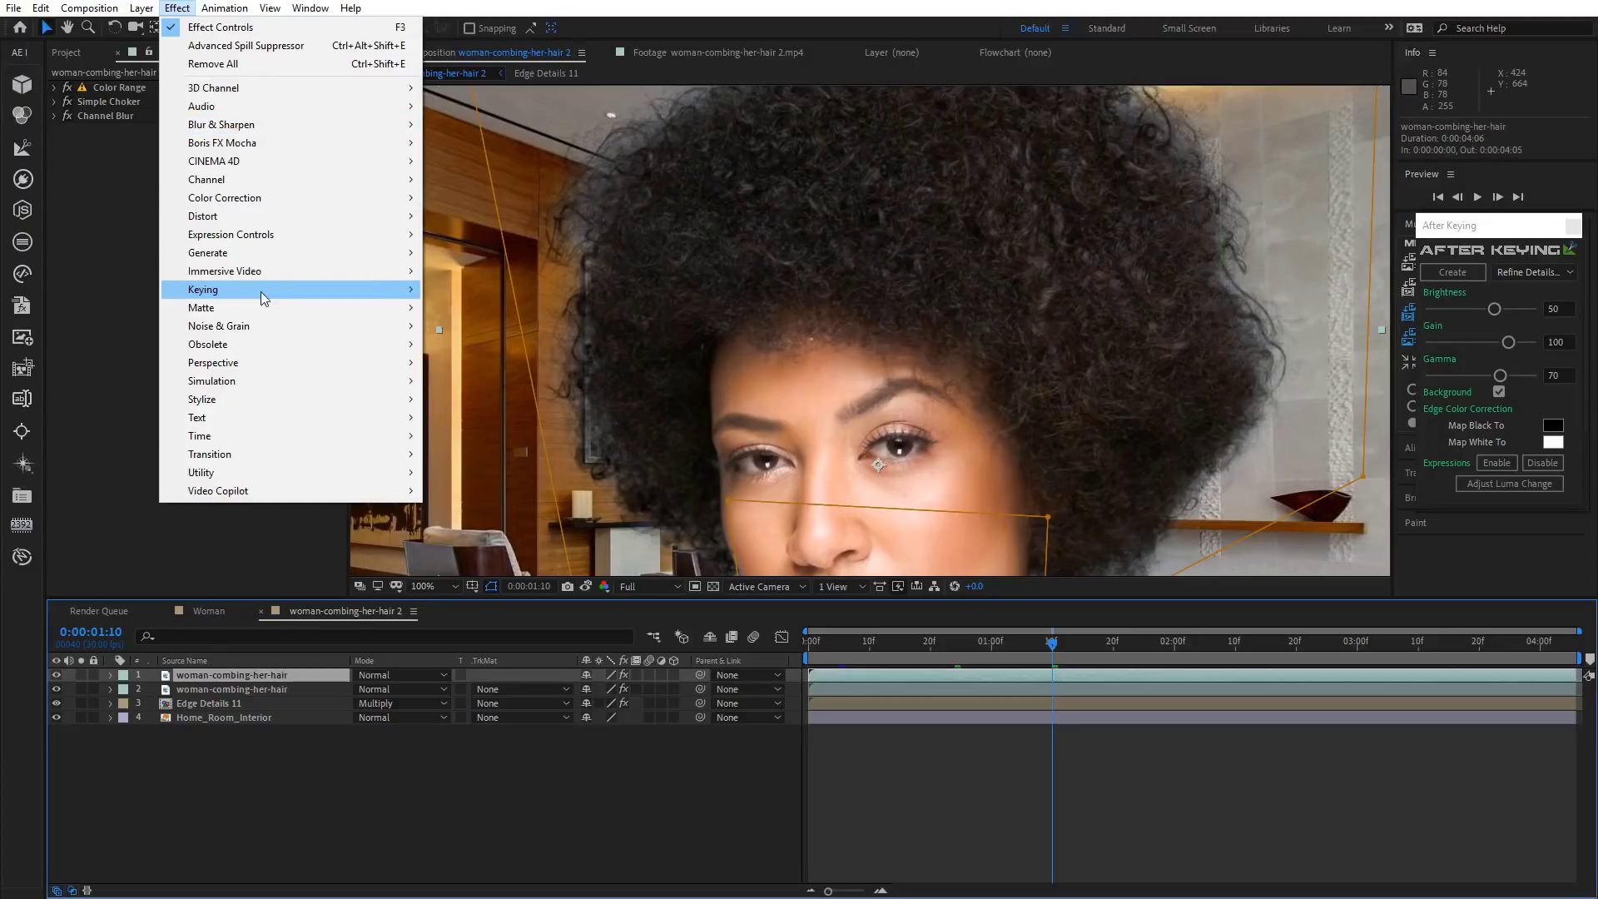
{"action": "mouse_move", "coordinate": [261, 292]}
{"action": "left_click", "coordinate": [483, 288]}
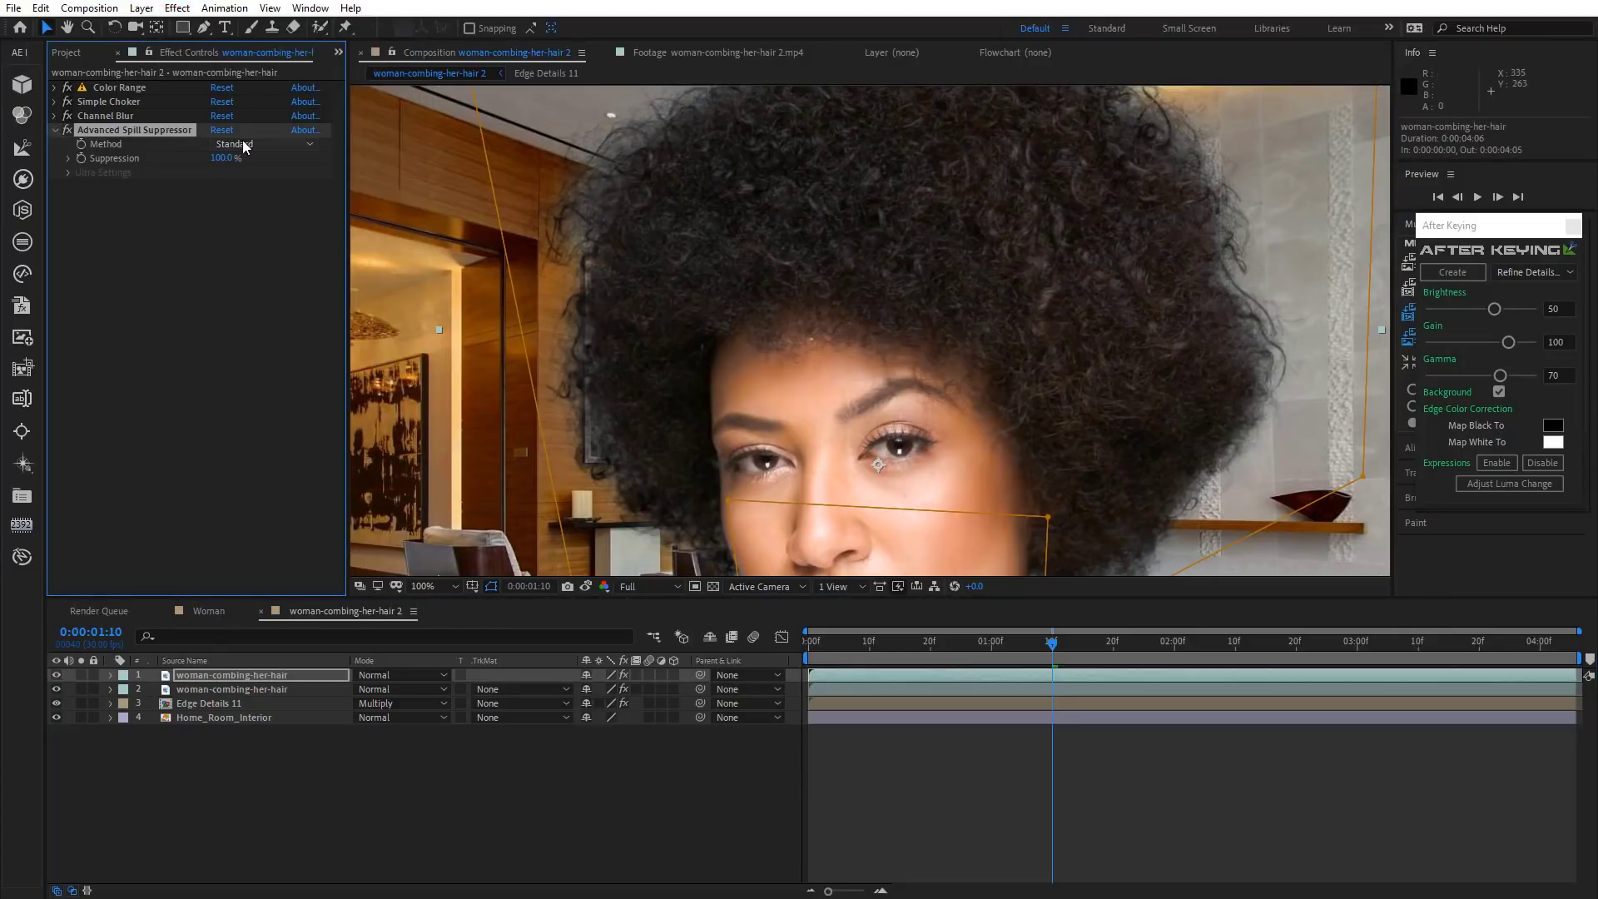
{"action": "left_click", "coordinate": [246, 146]}
{"action": "left_click", "coordinate": [259, 181]}
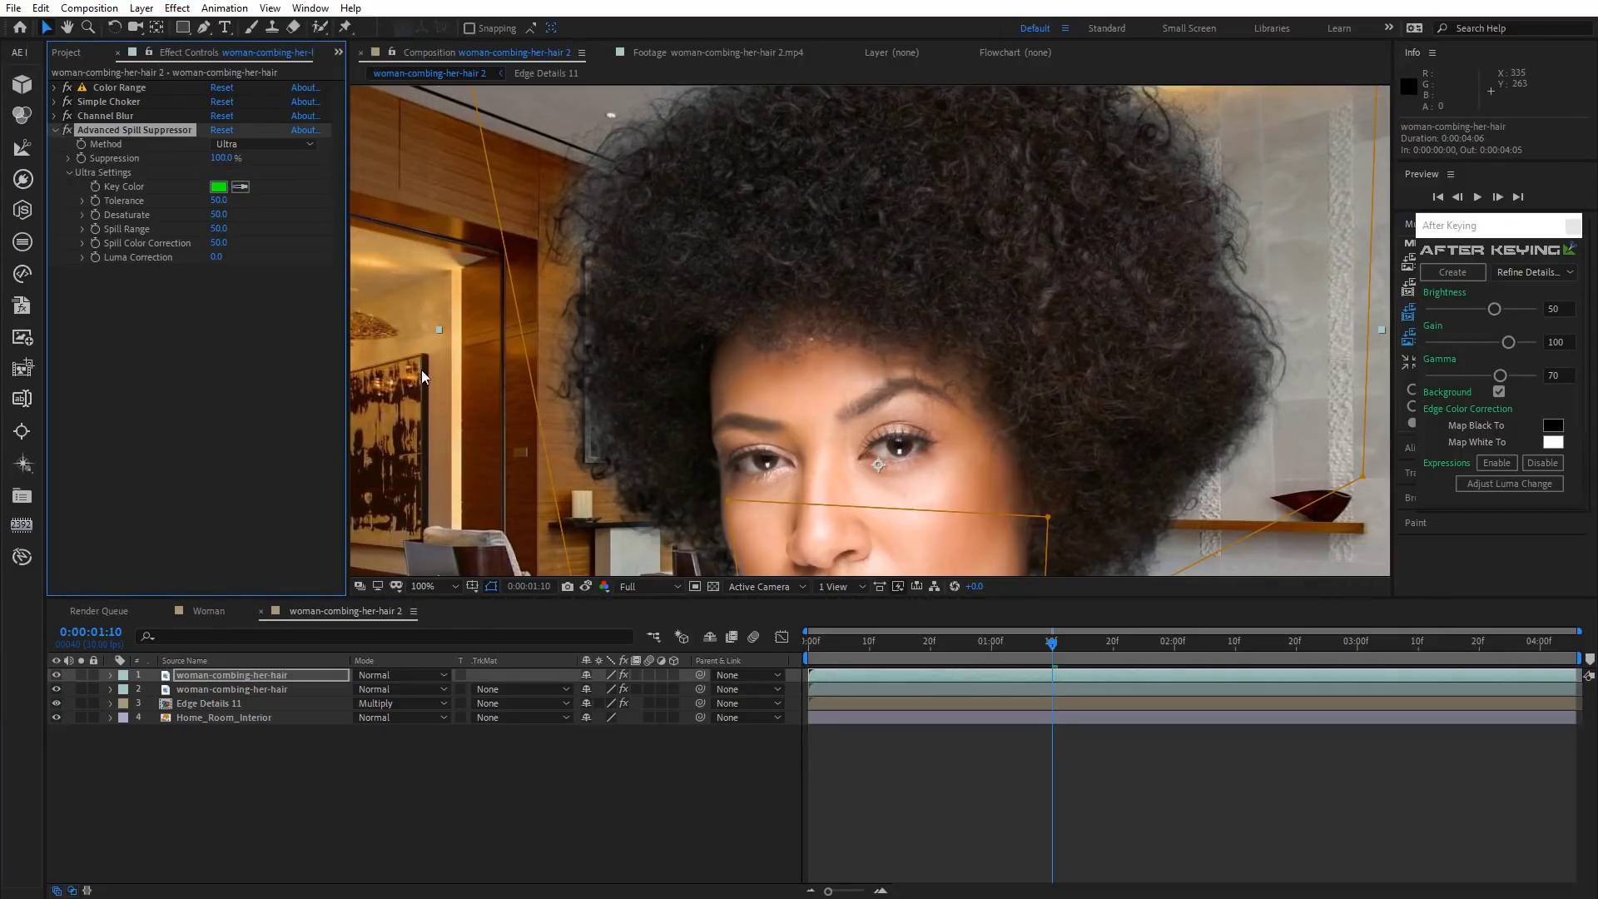
Sample the spill suppressor's key color from the original backdrop with the layer's effects temporarily switched off.
{"action": "left_click", "coordinate": [623, 675]}
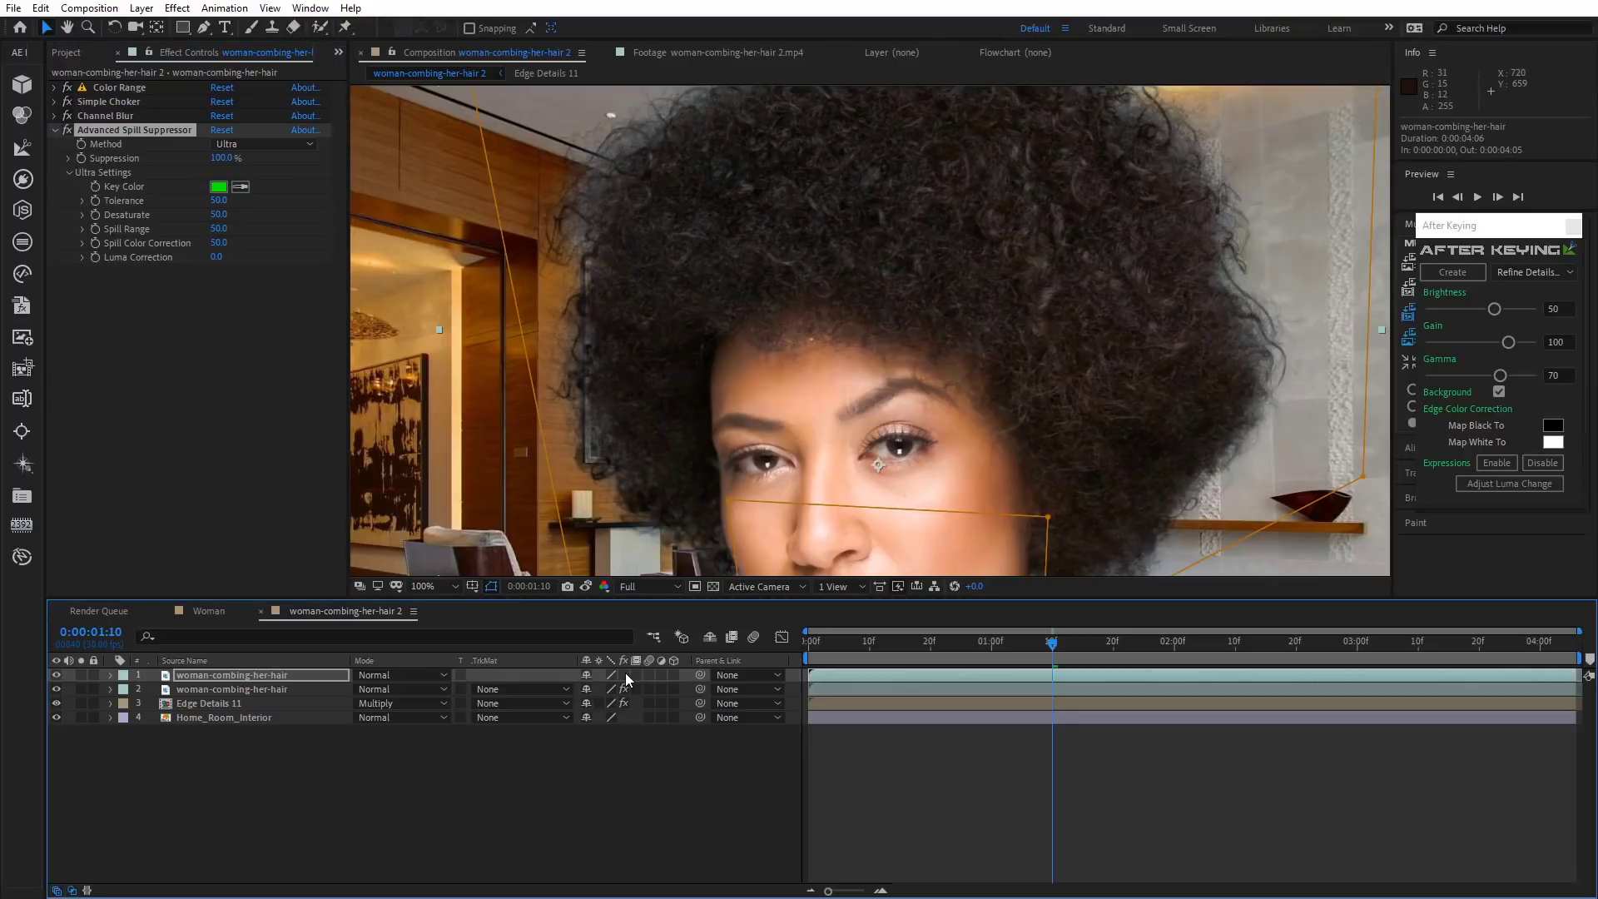
{"action": "left_click", "coordinate": [241, 187]}
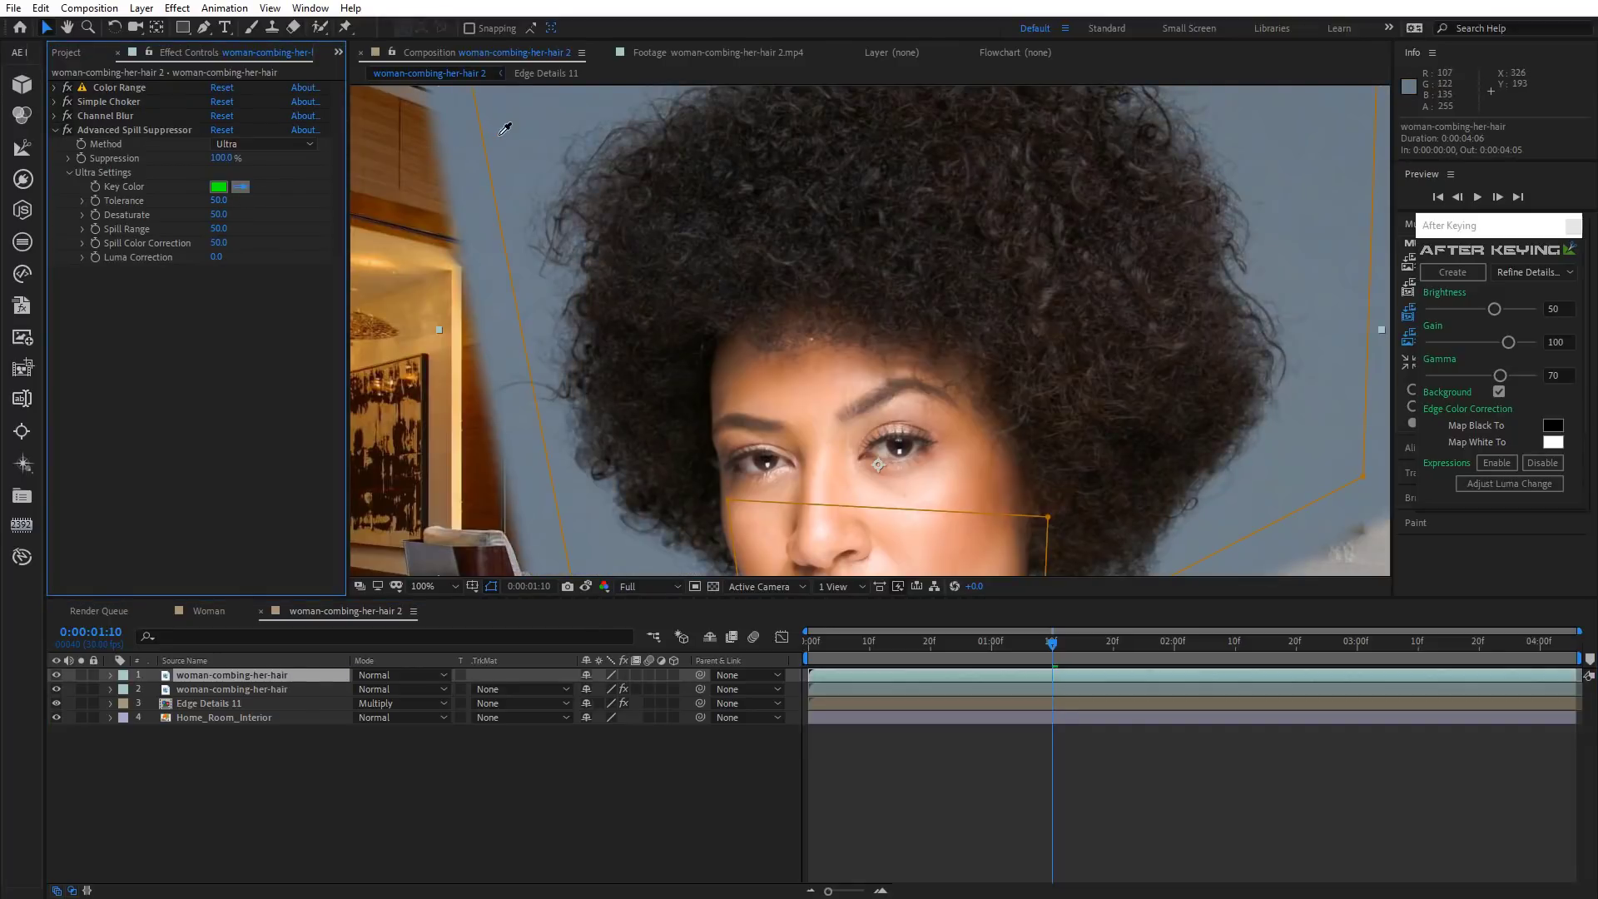
{"action": "left_click", "coordinate": [498, 135]}
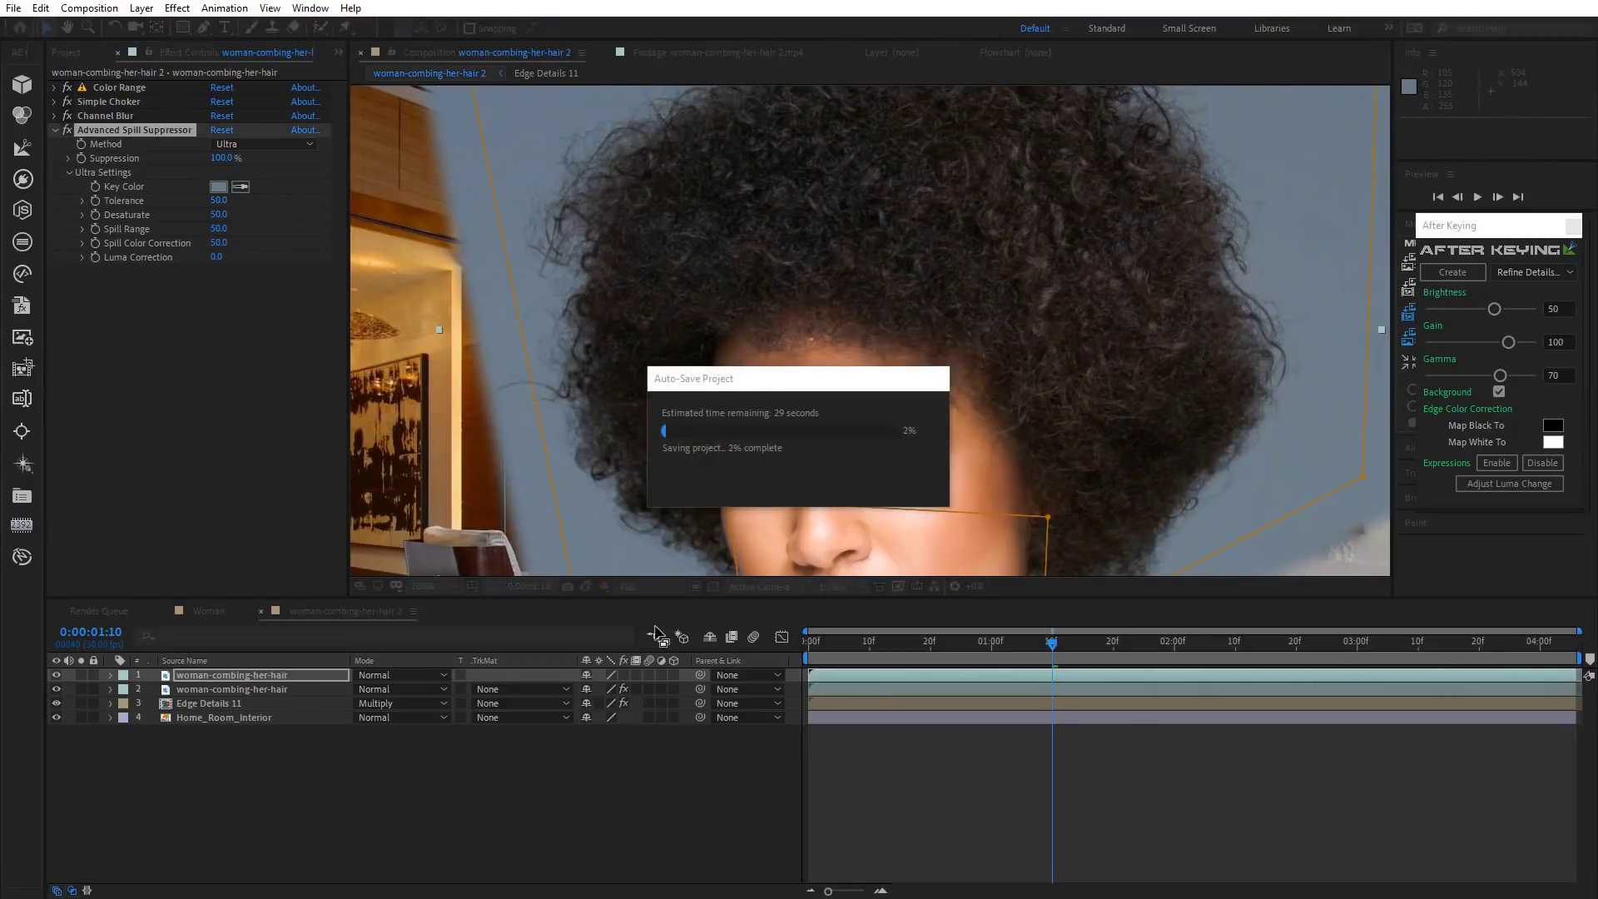
{"action": "left_click", "coordinate": [623, 675]}
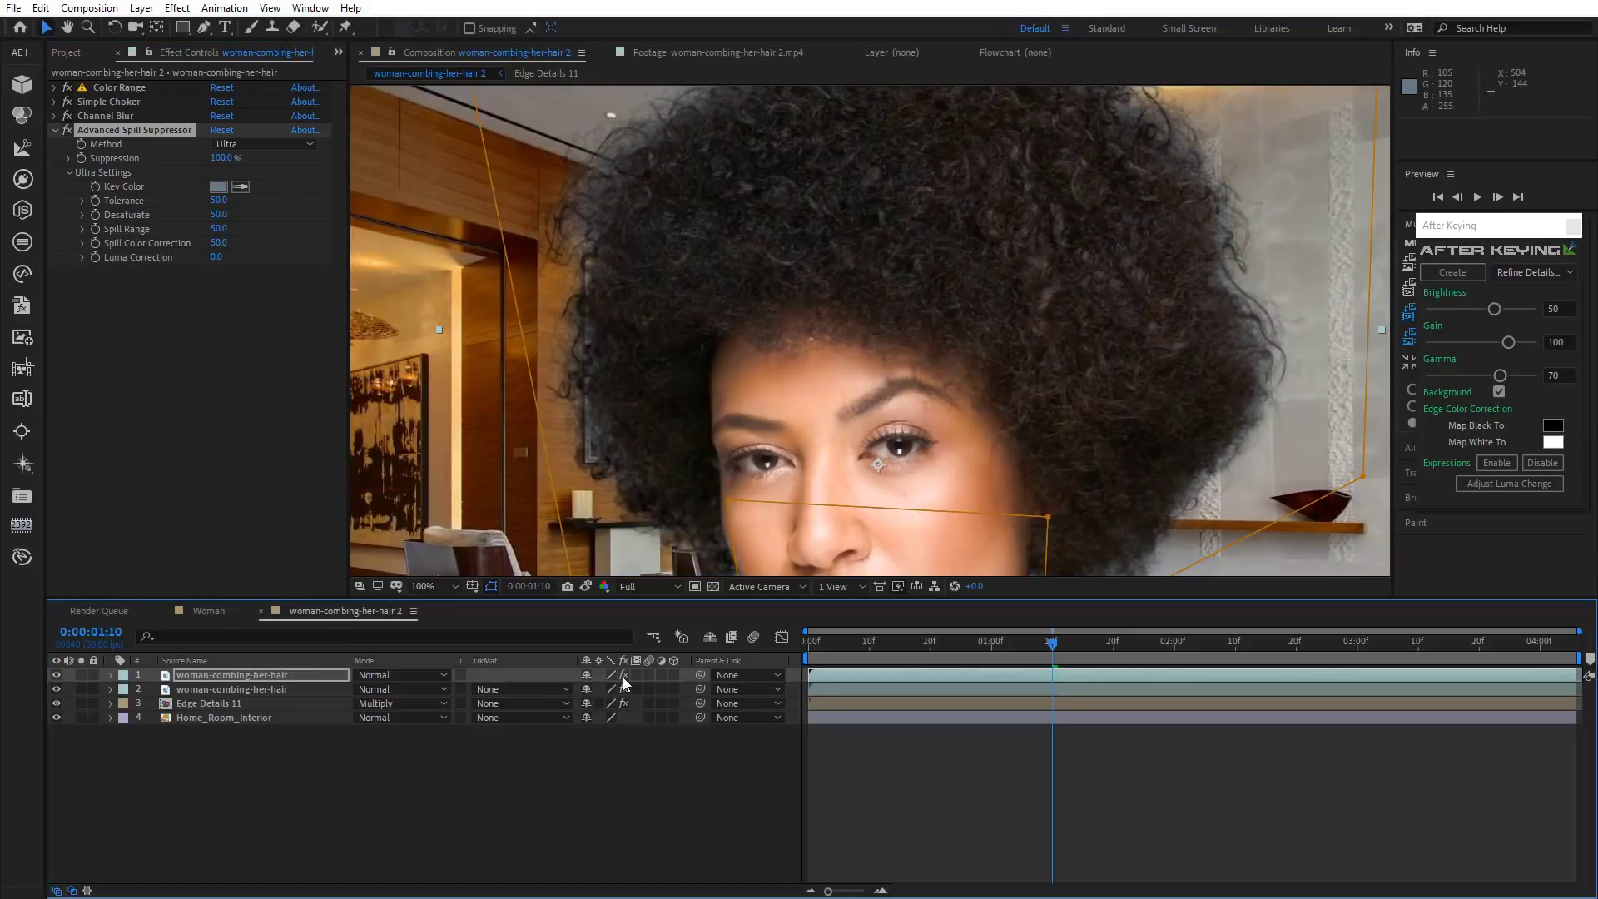
With the keying effects temporarily off, raise the suppressor's spill range a little above 70 and change its key color to saturated blue.
{"action": "left_click", "coordinate": [68, 108]}
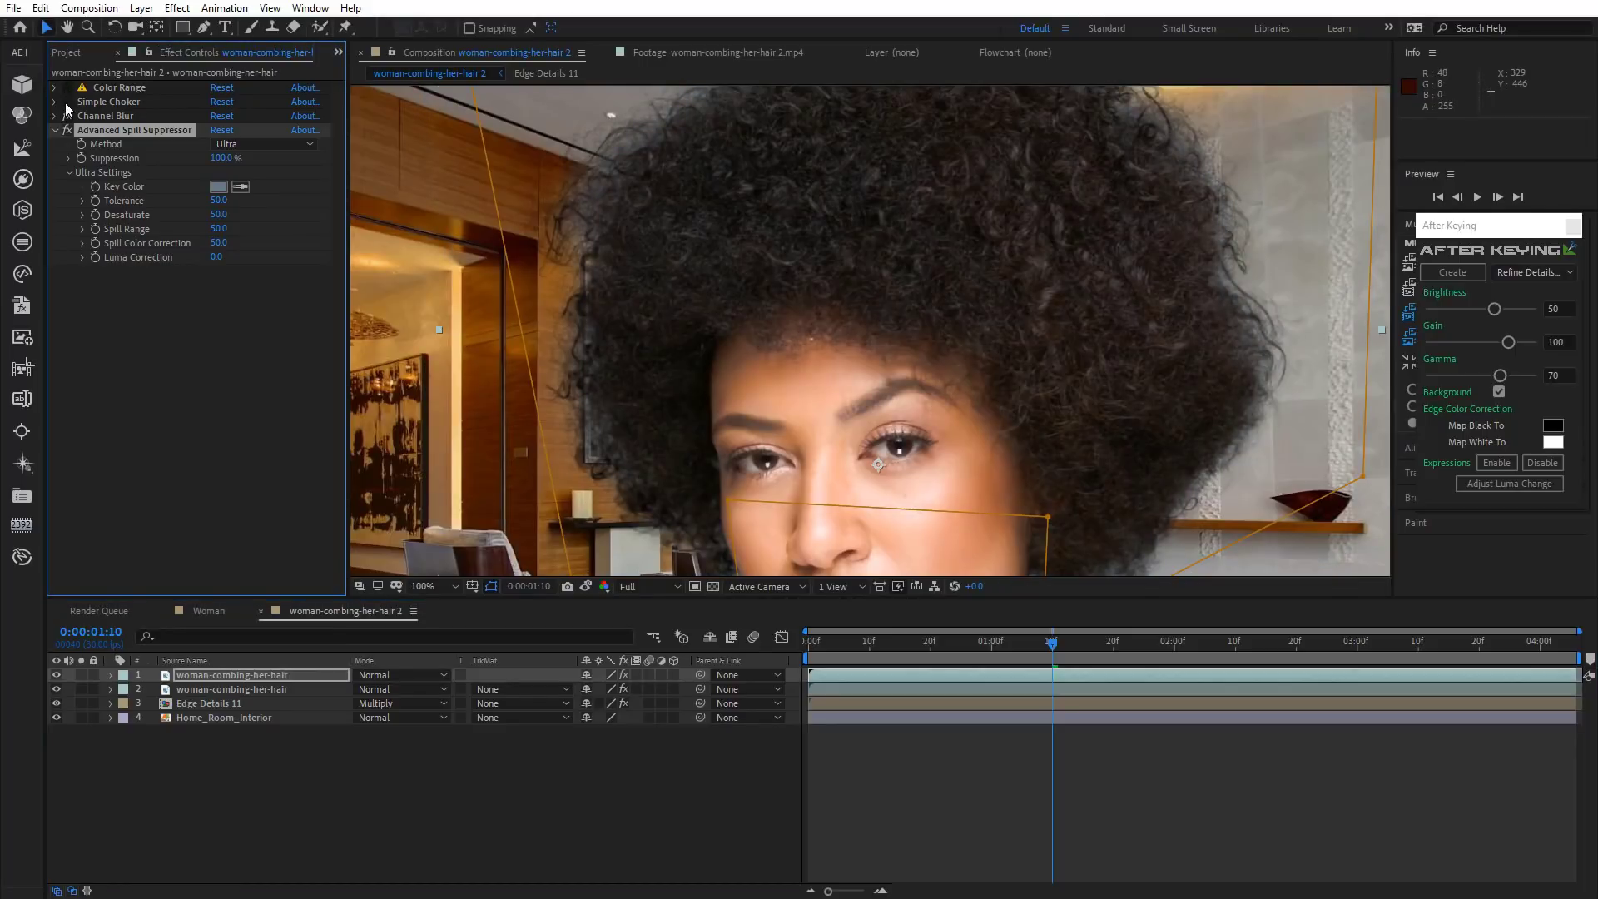
{"action": "left_click", "coordinate": [69, 116]}
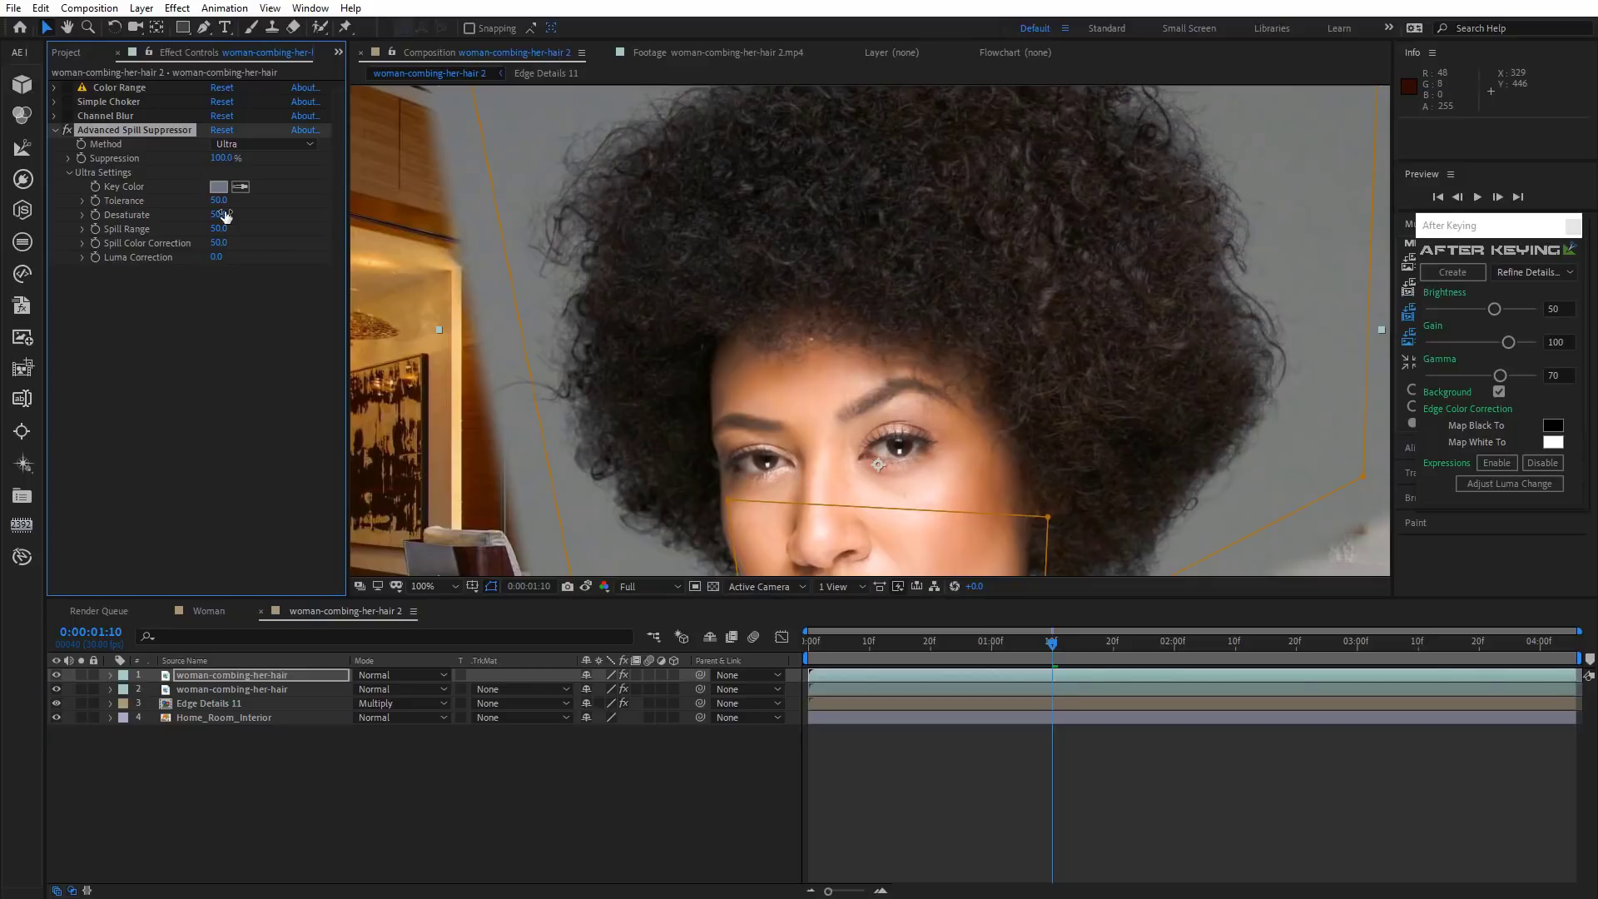
{"action": "left_click_drag", "start_coordinate": [225, 230], "coordinate": [233, 229]}
{"action": "left_click", "coordinate": [223, 190]}
{"action": "left_click", "coordinate": [1156, 539]}
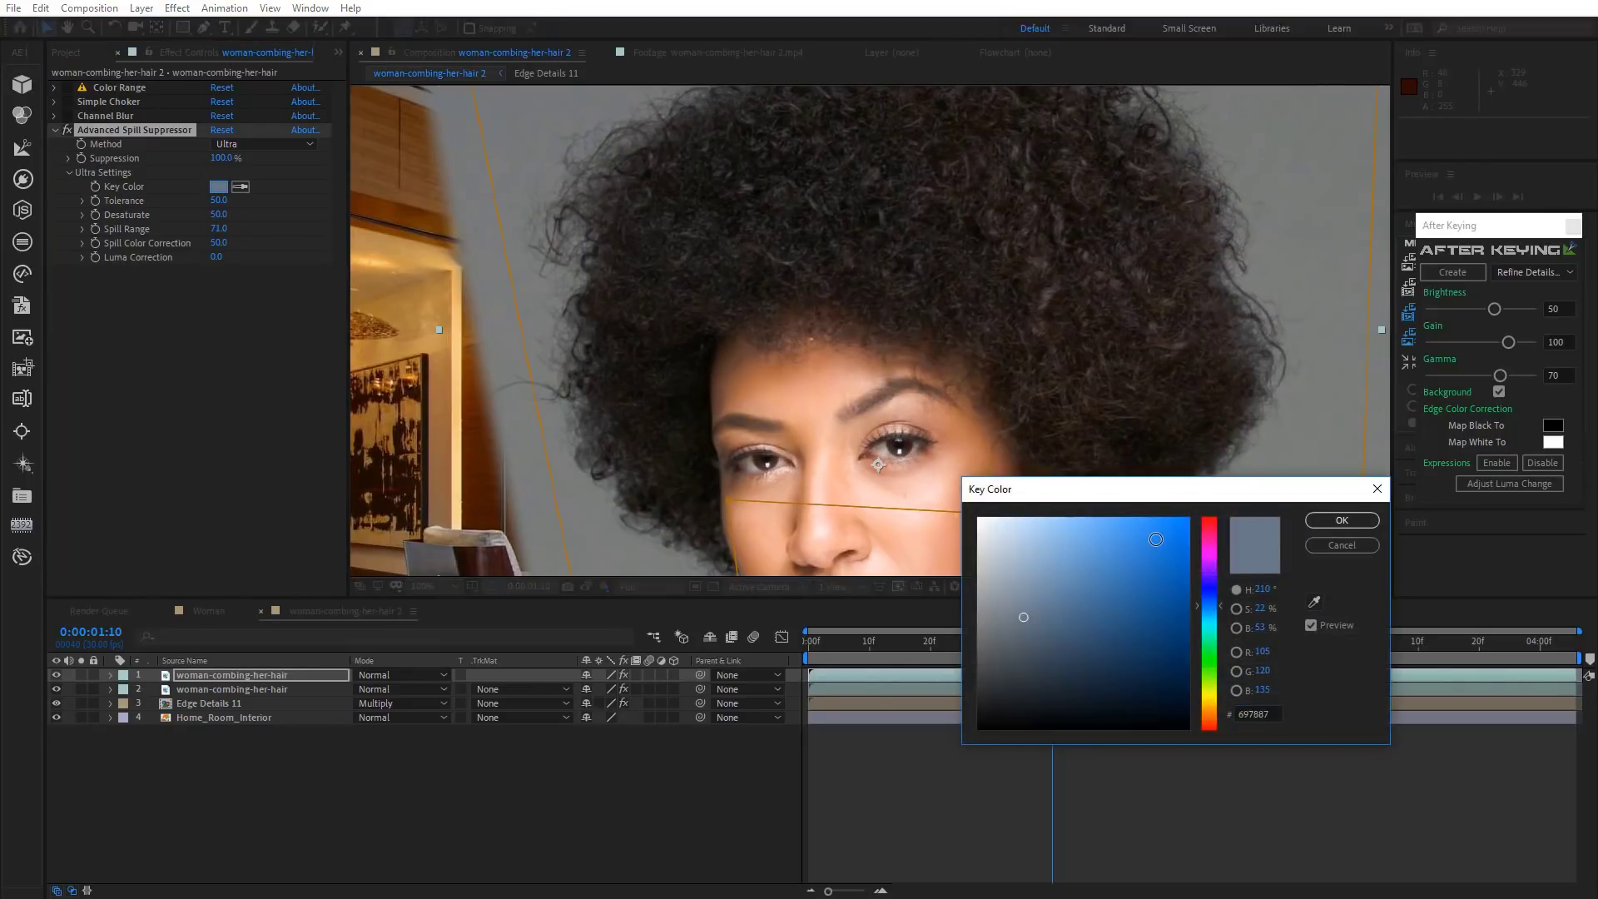
{"action": "left_click", "coordinate": [1323, 519]}
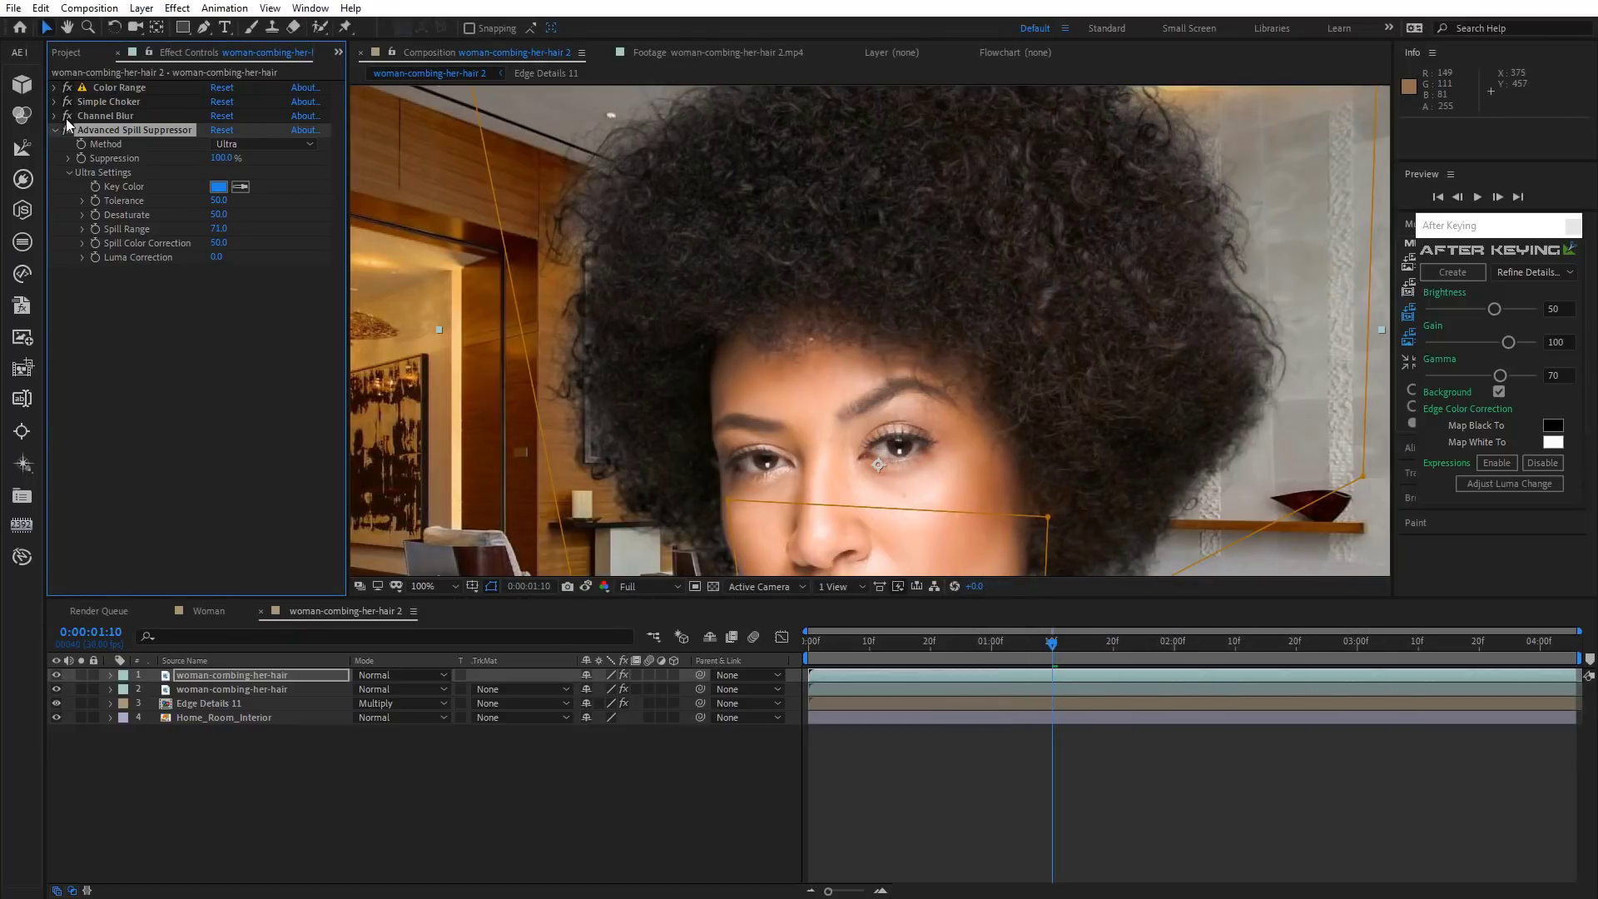
Compare the hair edge with and without the Advanced Spill Suppressor, both up close and in the full frame.
{"action": "scroll", "coordinate": [690, 283], "scroll_direction": "up", "scroll_amount": 2}
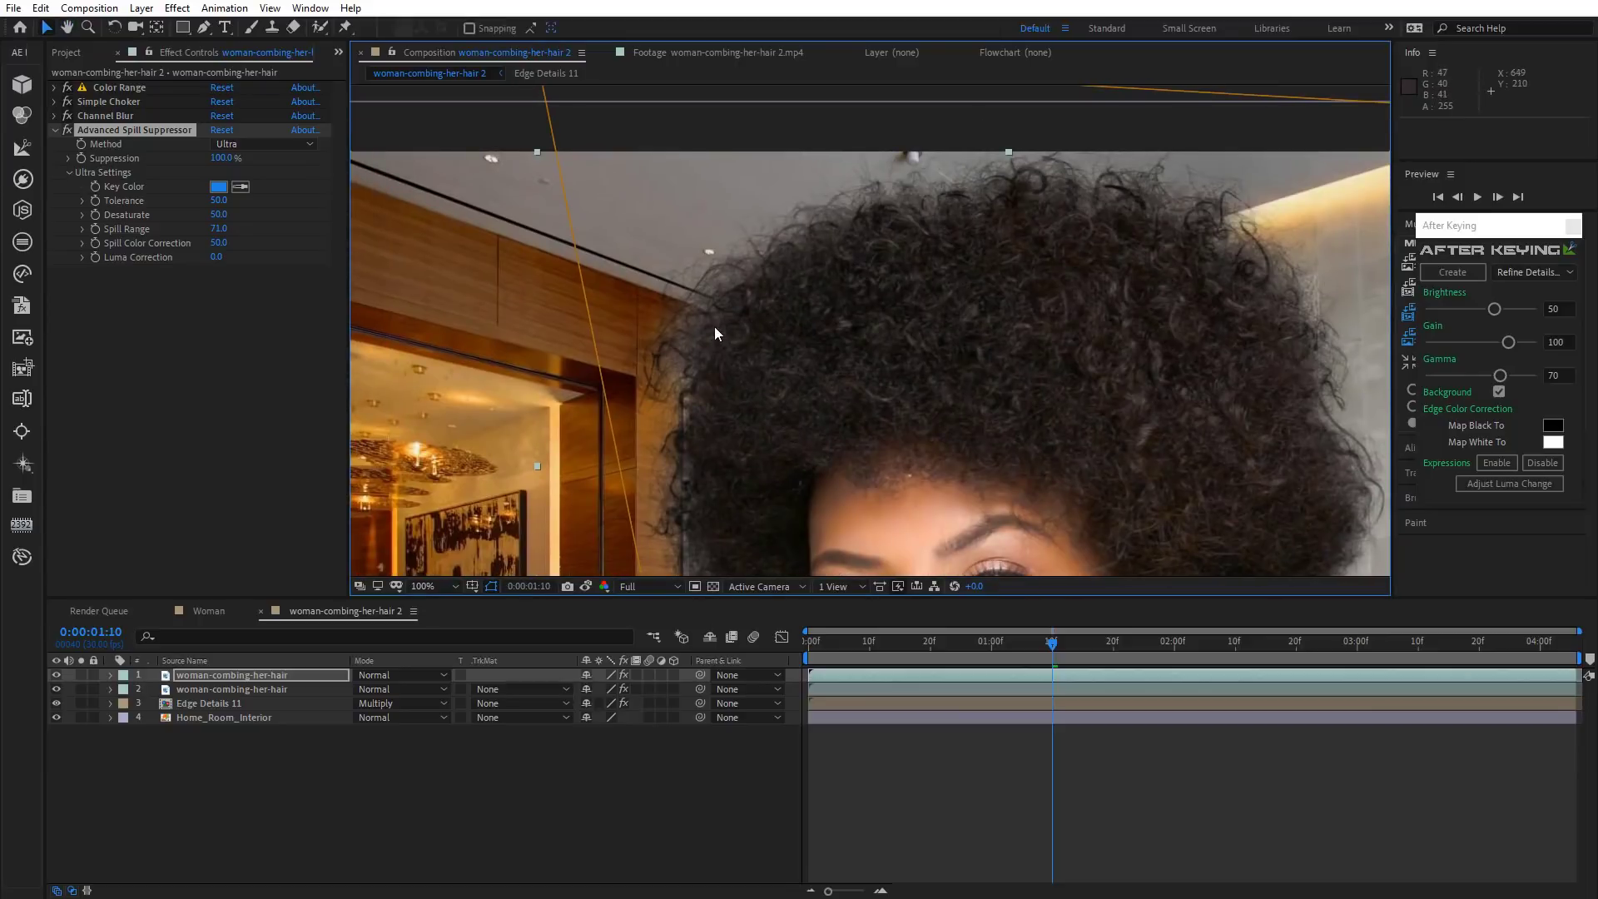
{"action": "scroll", "coordinate": [715, 333], "scroll_direction": "up", "scroll_amount": 1}
{"action": "left_click", "coordinate": [69, 132]}
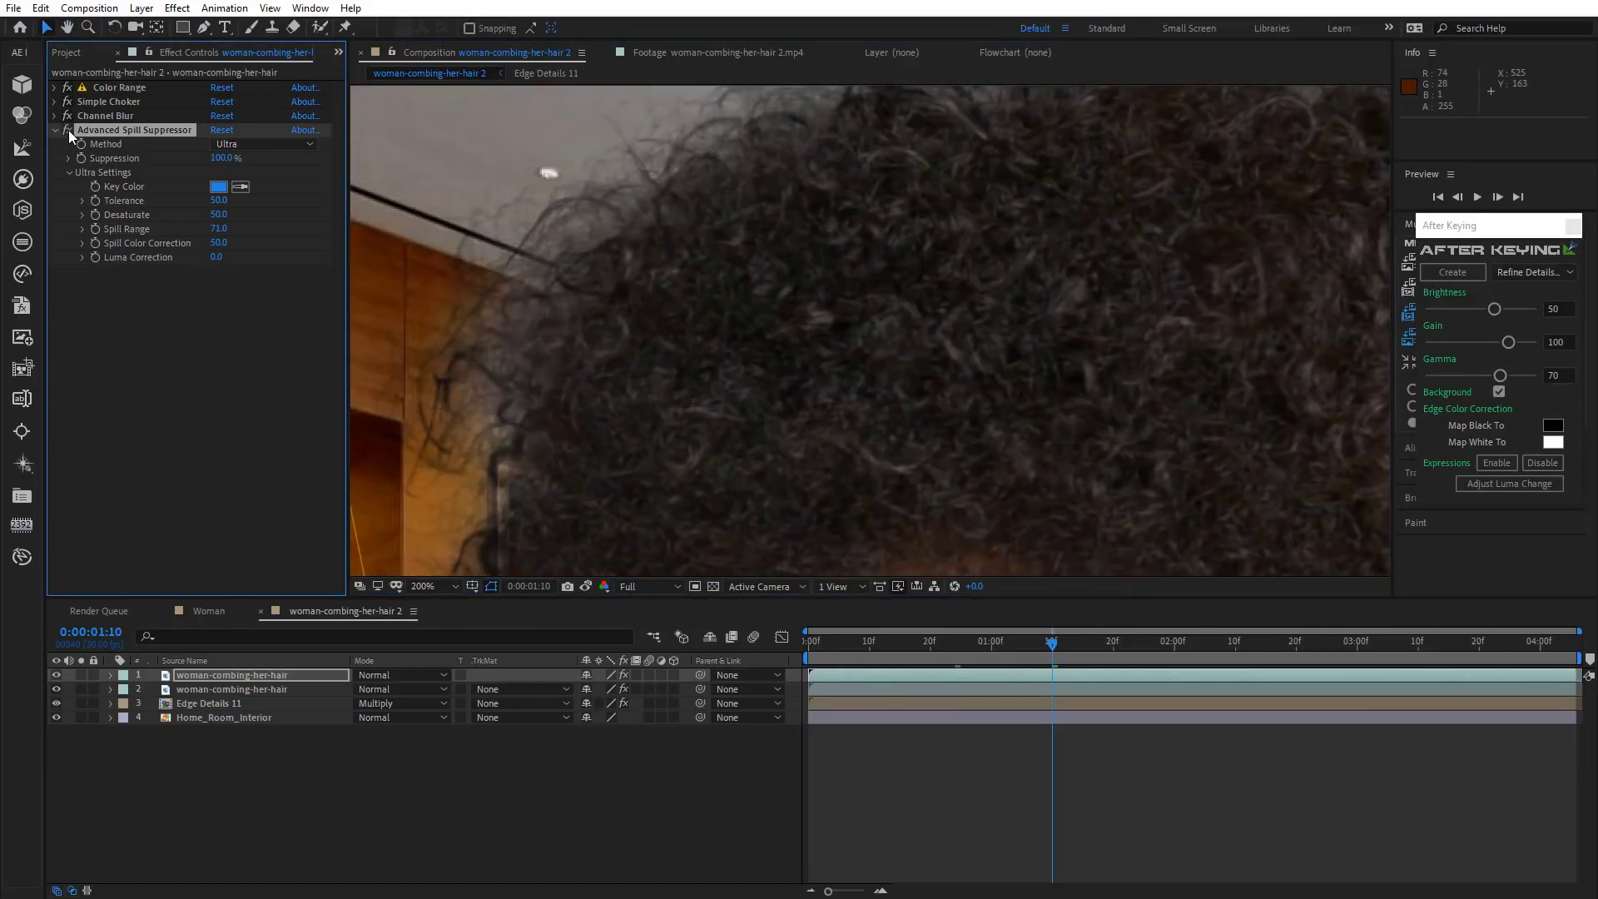
{"action": "scroll", "coordinate": [606, 341], "scroll_direction": "down", "scroll_amount": 1}
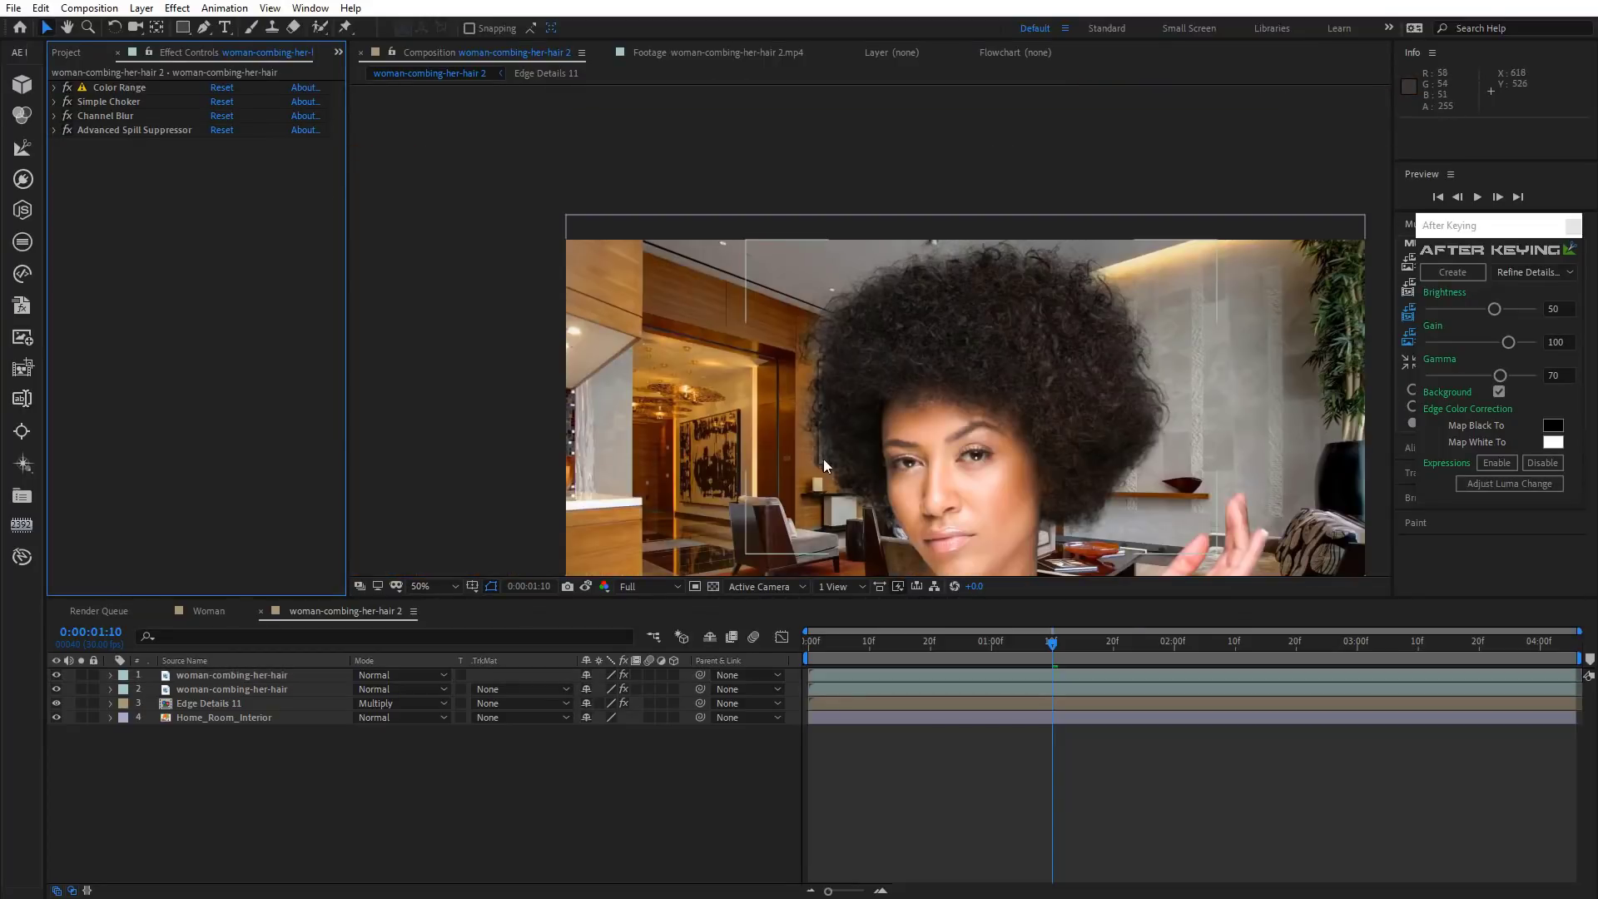
{"action": "left_click_drag", "start_coordinate": [822, 458], "coordinate": [623, 203]}
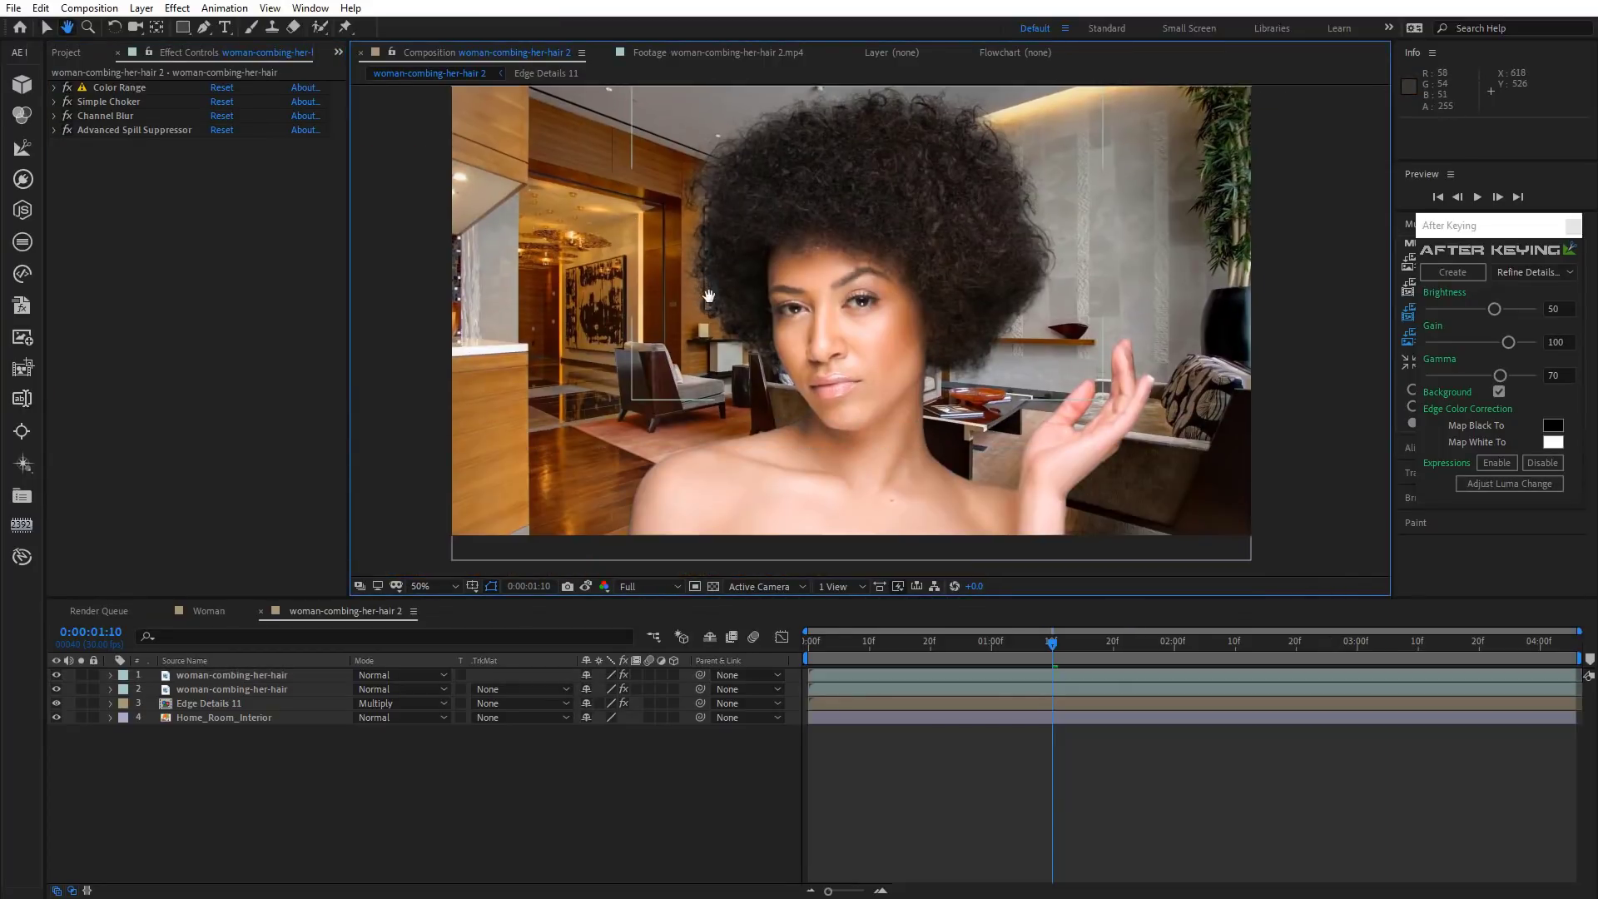
{"action": "left_click", "coordinate": [464, 833]}
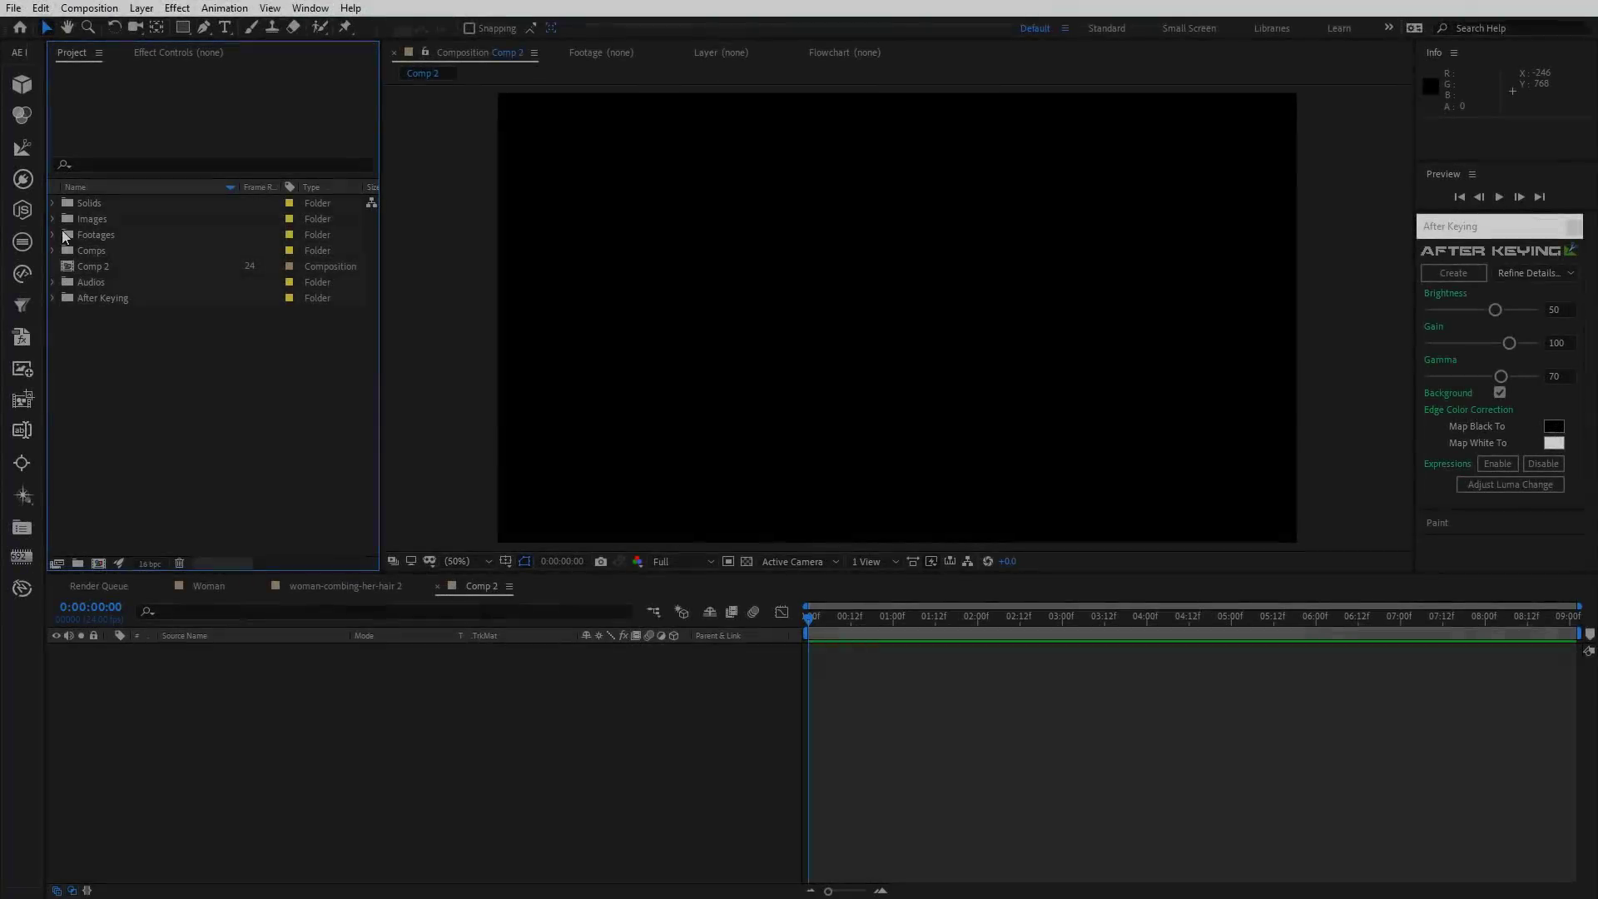
Add the Girl image to Comp 2 from the Images folder and place chair-on-beach.jpg beneath it.
{"action": "left_click", "coordinate": [53, 218]}
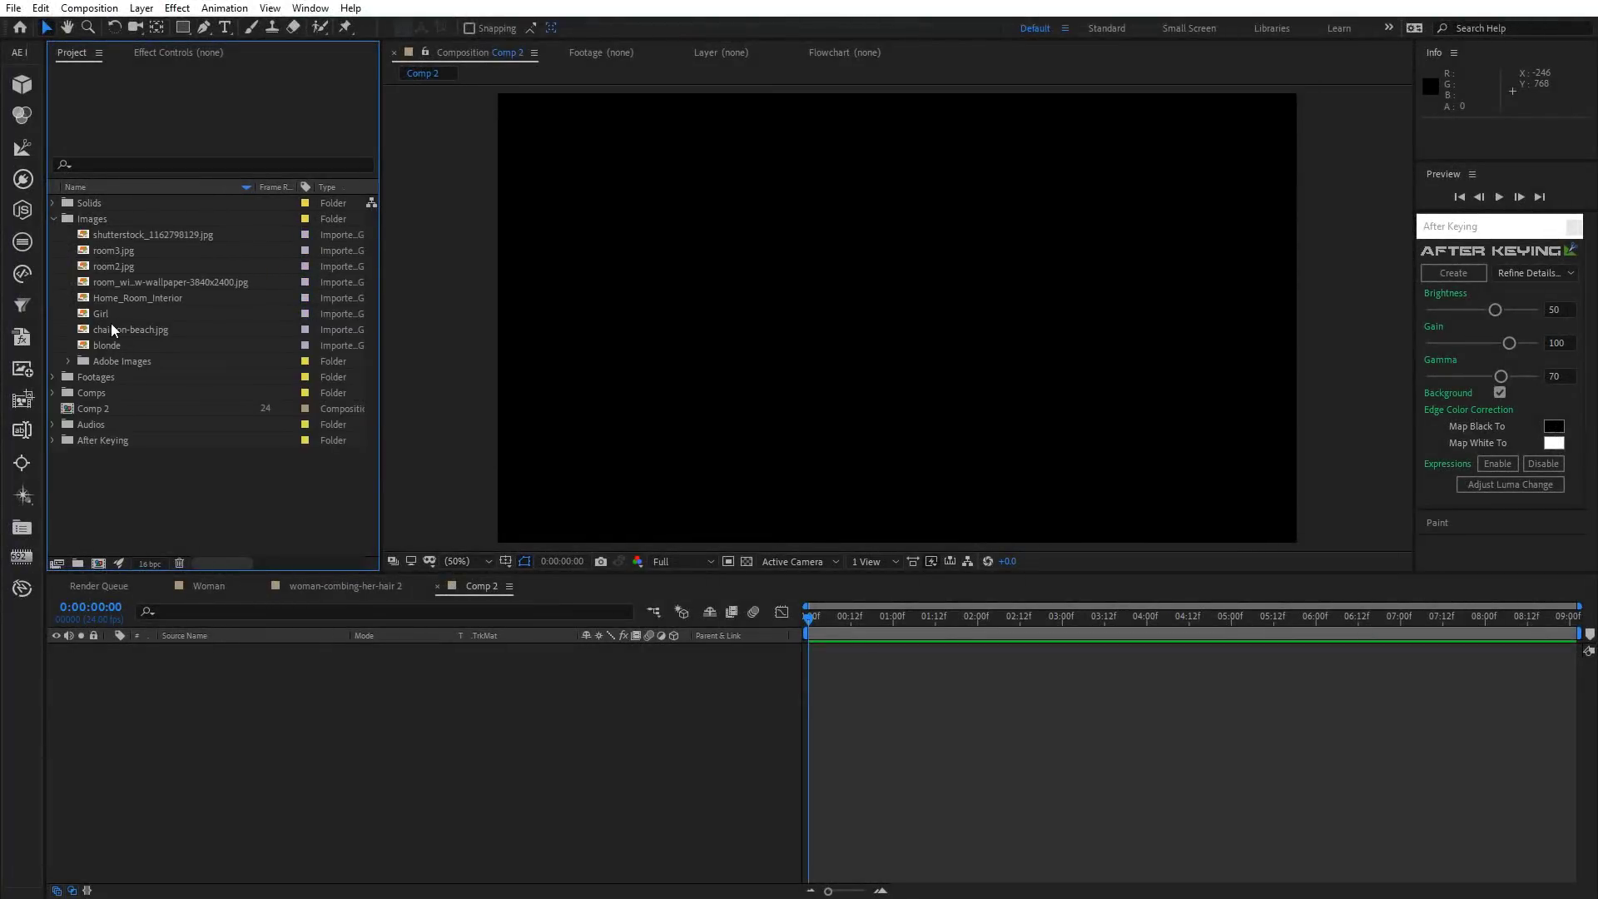
{"action": "left_click_drag", "start_coordinate": [110, 316], "coordinate": [231, 724]}
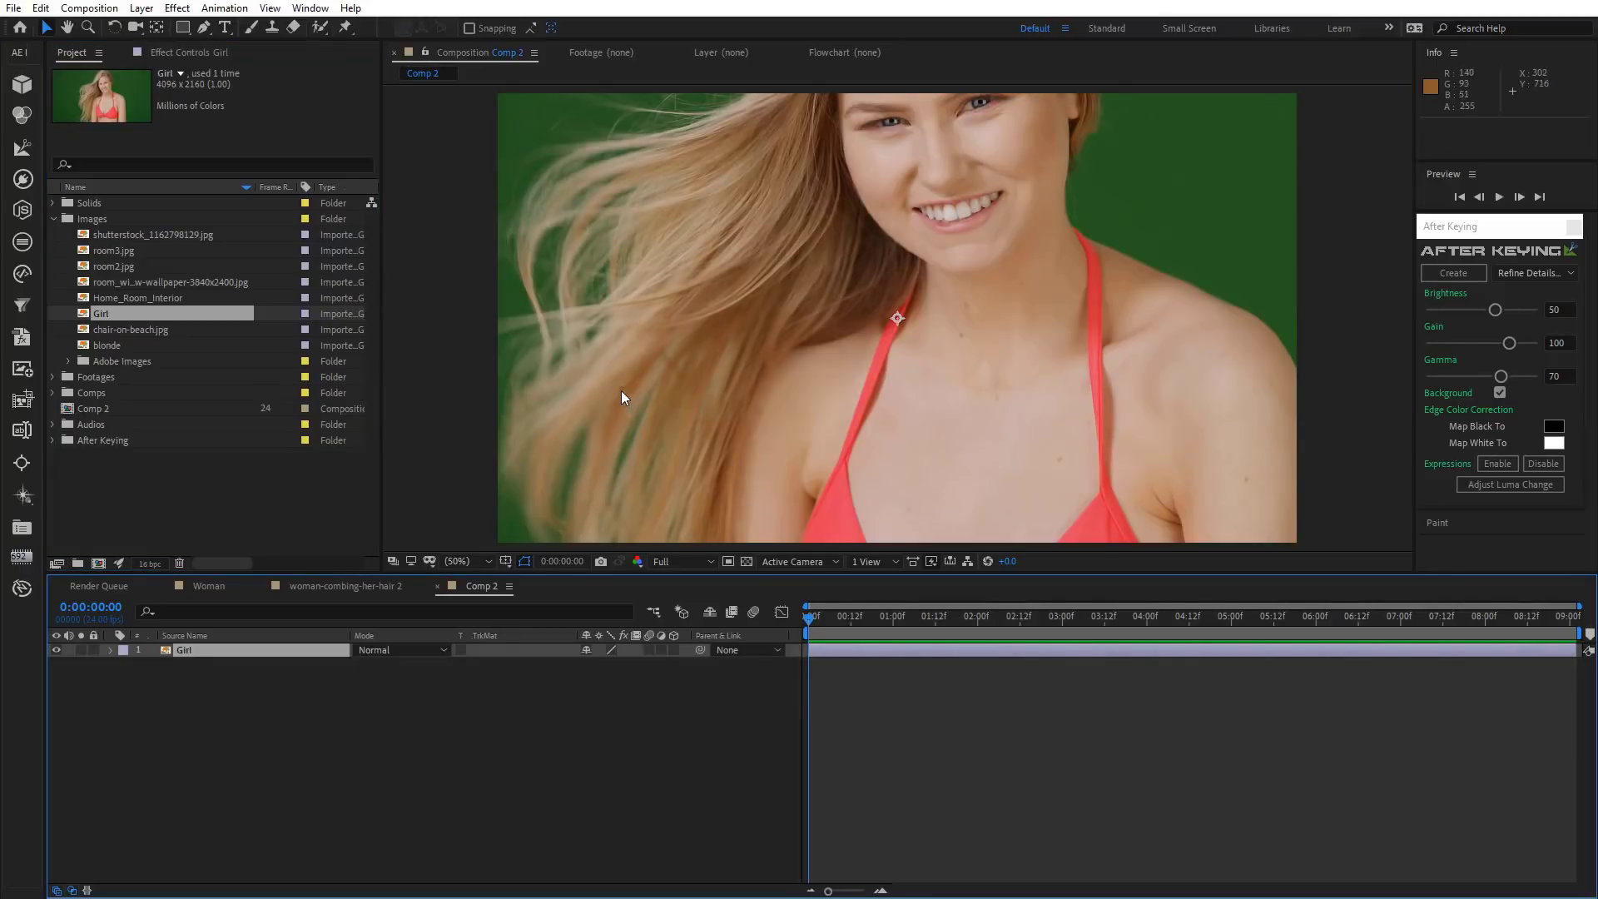
{"action": "left_click", "coordinate": [114, 332]}
{"action": "left_click_drag", "start_coordinate": [132, 328], "coordinate": [239, 738]}
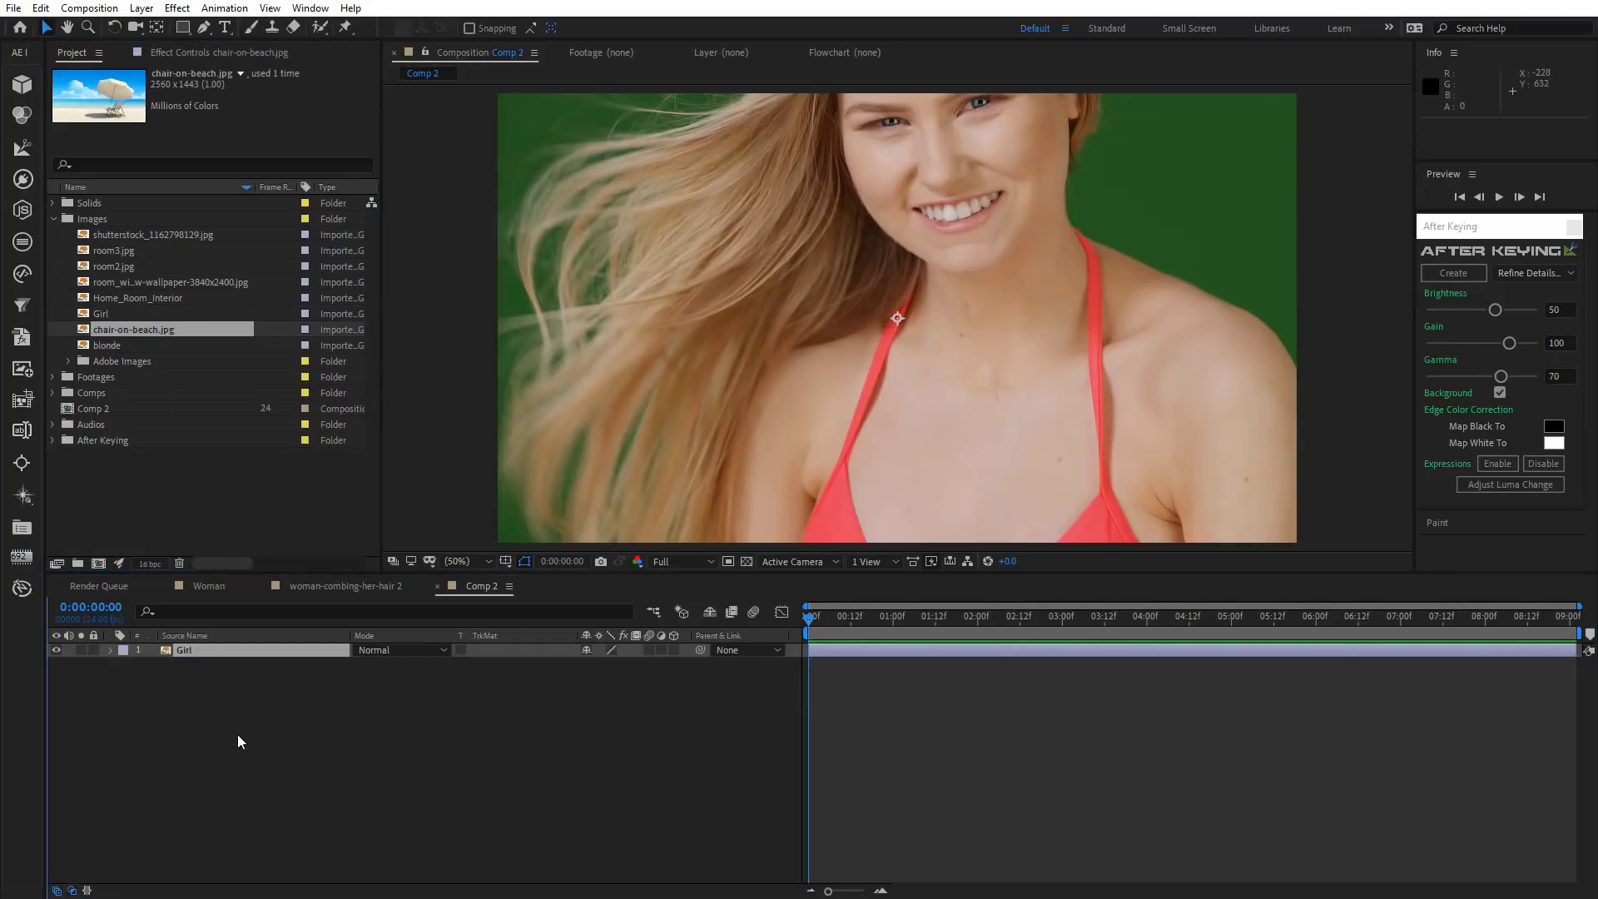
{"action": "left_click", "coordinate": [54, 220]}
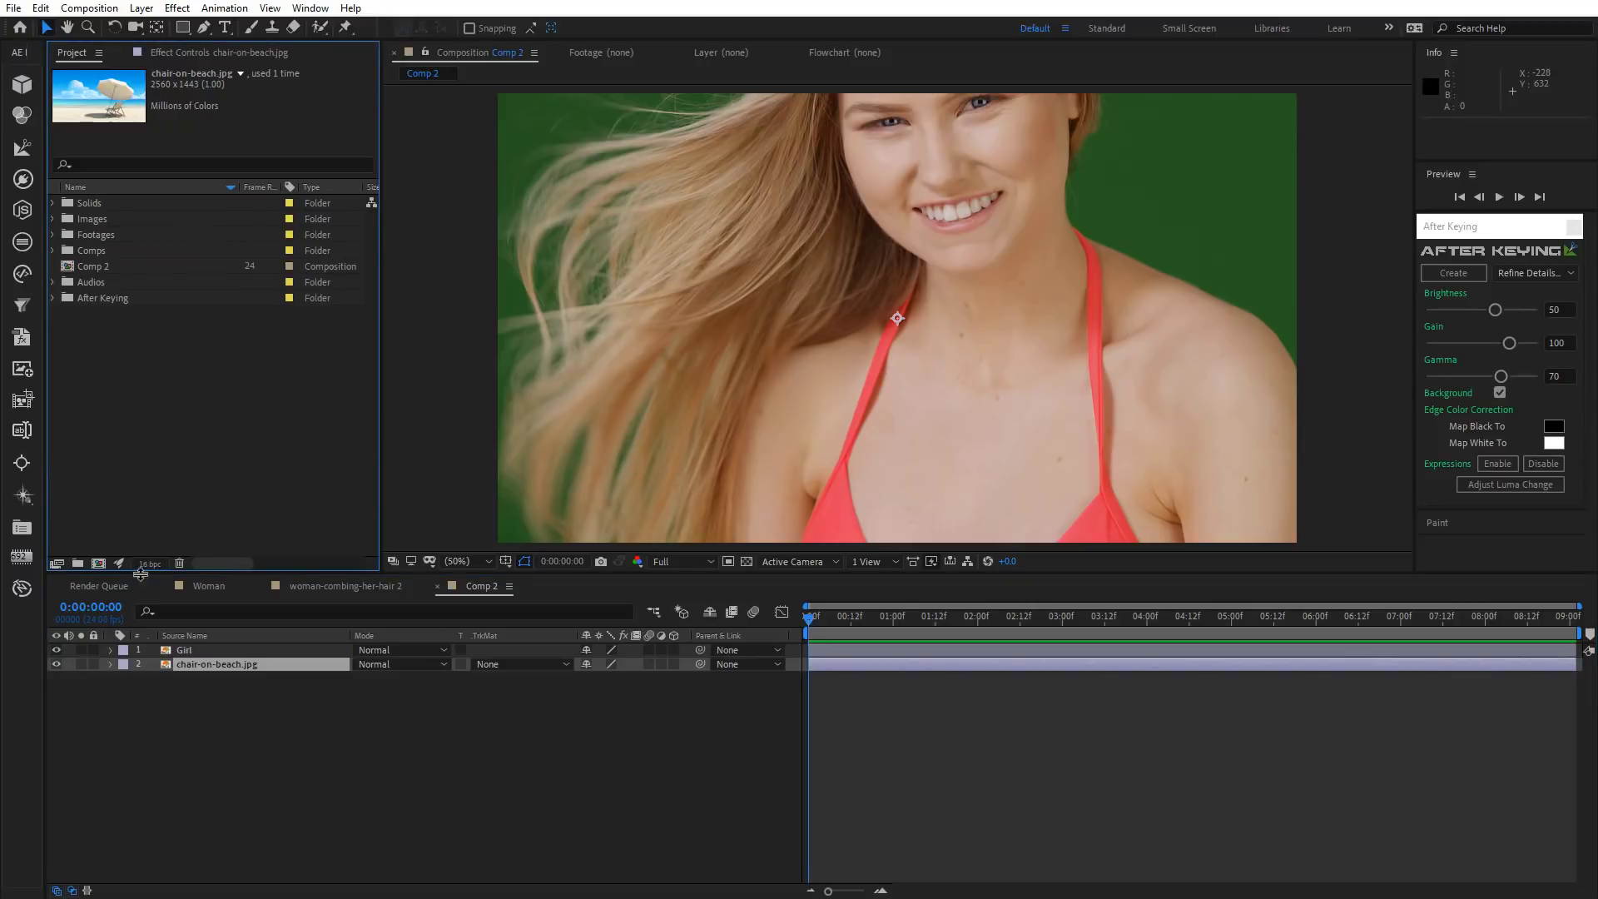
Hide the chair-on-beach.jpg layer and scale the Girl layer to fit the composition frame.
{"action": "left_click", "coordinate": [56, 664]}
{"action": "left_click", "coordinate": [194, 653]}
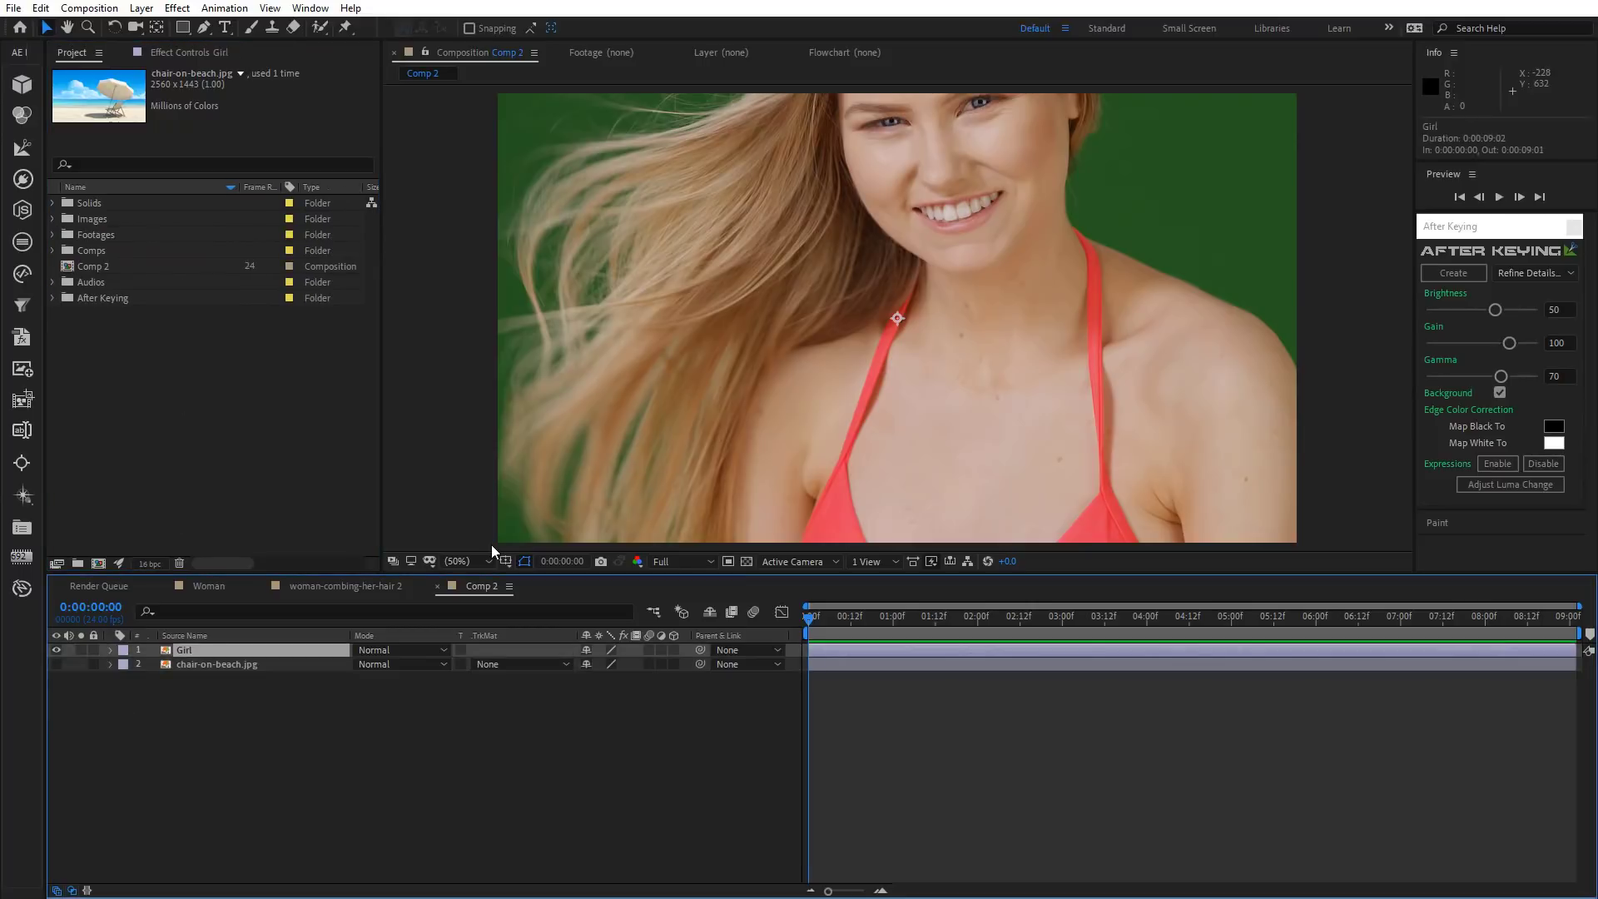
{"action": "scroll", "coordinate": [772, 422], "scroll_direction": "down", "scroll_amount": 2}
{"action": "key", "text": "ctrl+alt+f"}
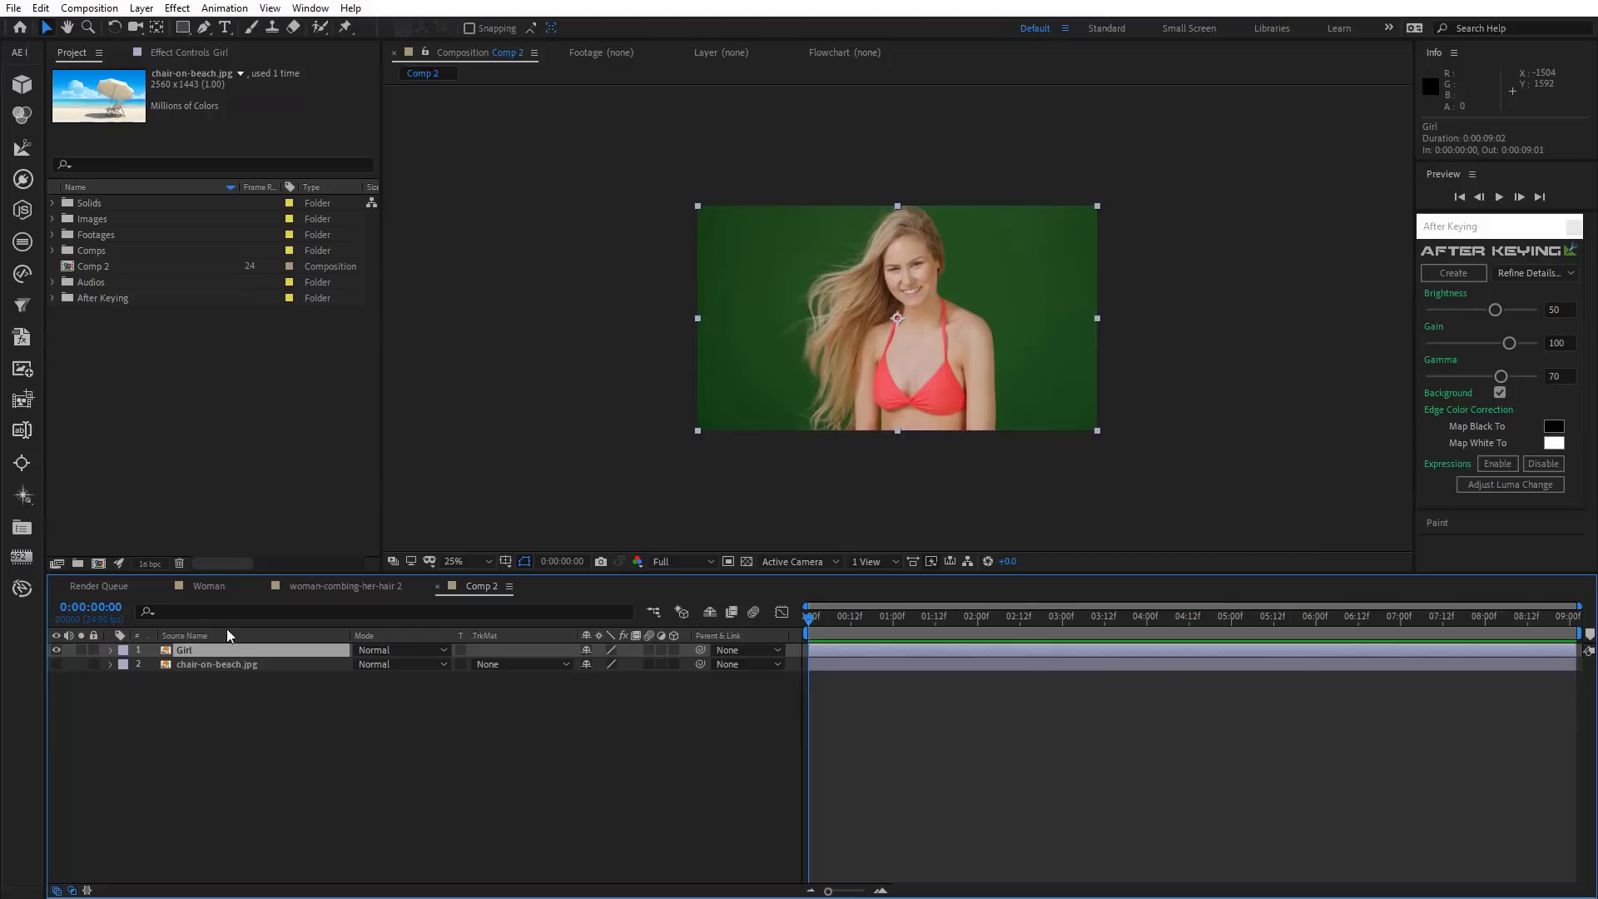
Scale the chair-on-beach.jpg layer to fit the composition frame and leave it hidden.
{"action": "left_click", "coordinate": [228, 665]}
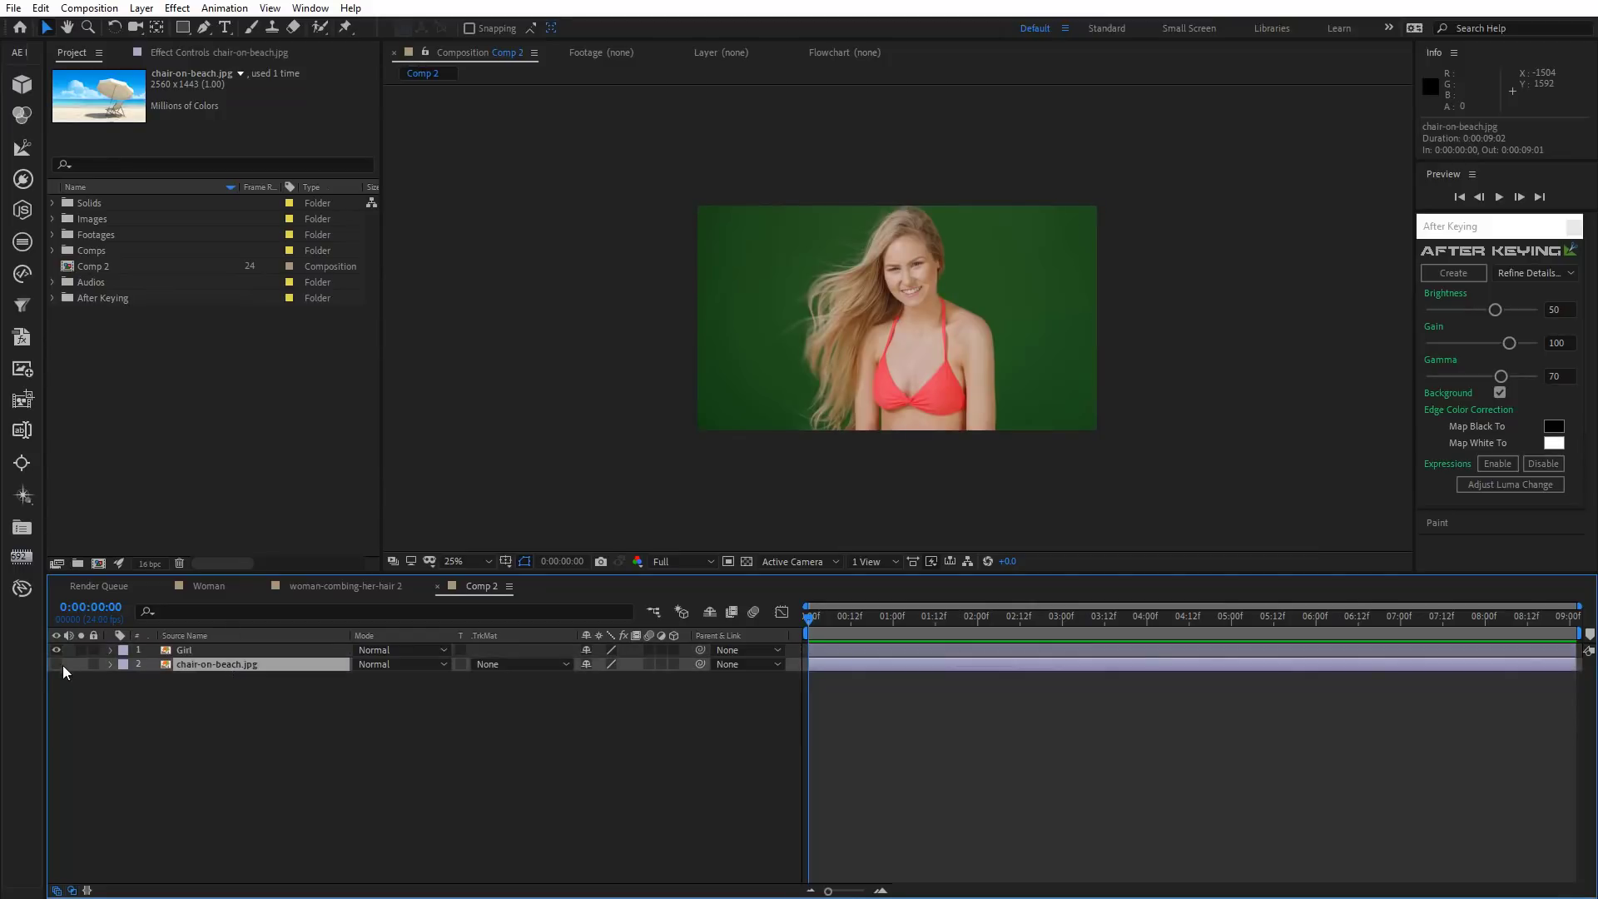
{"action": "key", "text": "ctrl+alt+f"}
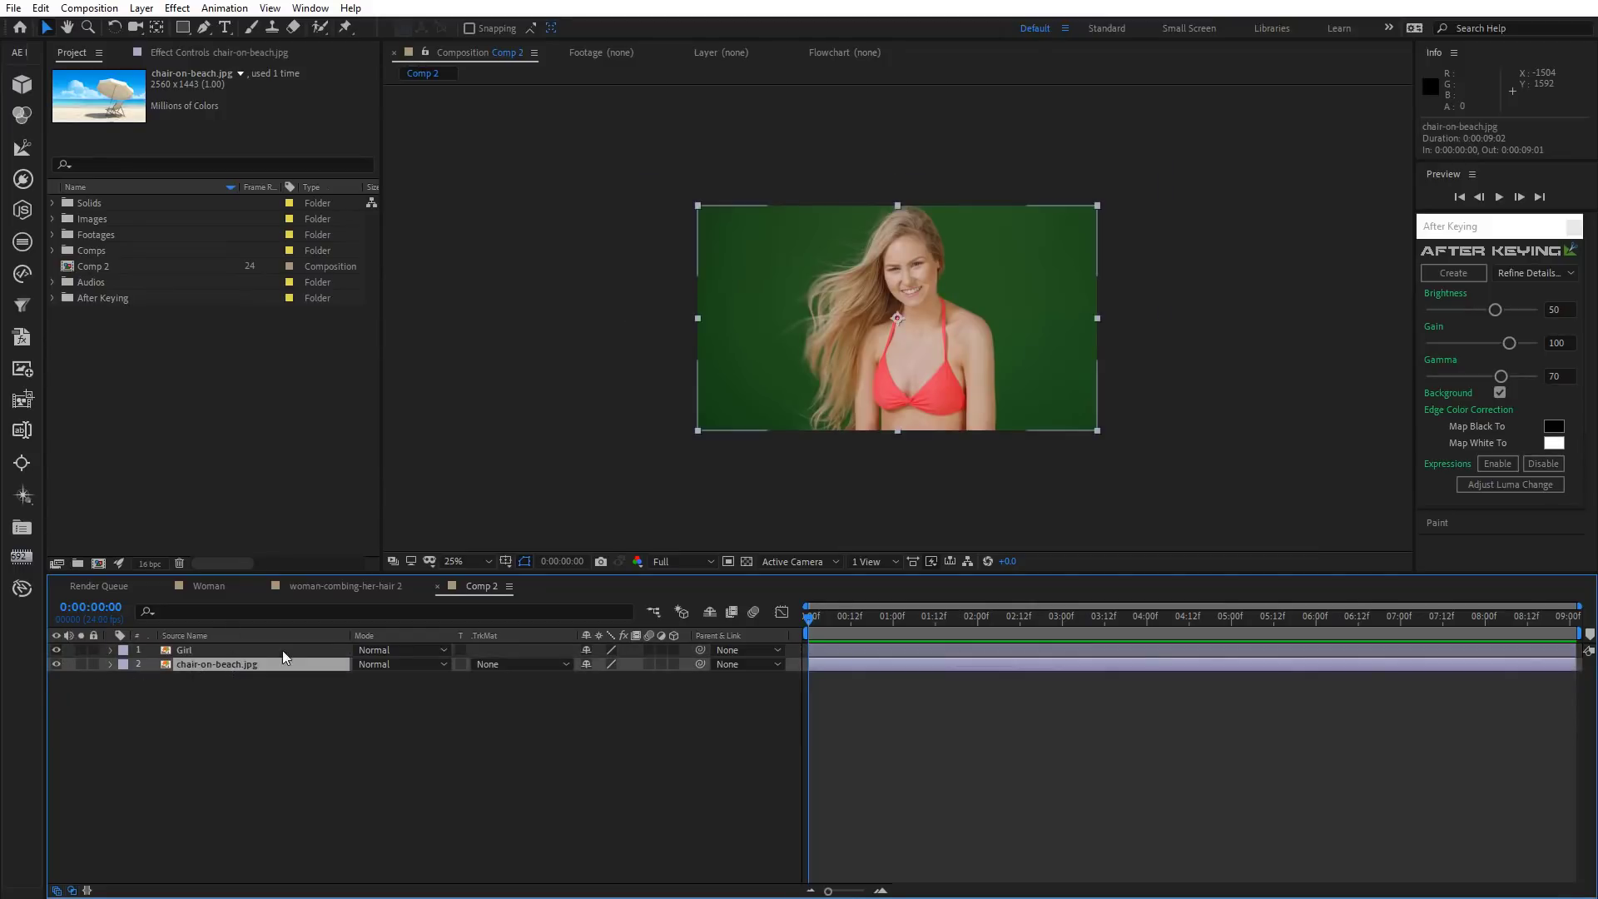
{"action": "left_click", "coordinate": [68, 697]}
{"action": "left_click", "coordinate": [56, 664]}
Apply Keylight (1.2) to the Girl layer and sample the green backdrop beside her hair as the Screen Colour.
{"action": "left_click", "coordinate": [181, 649]}
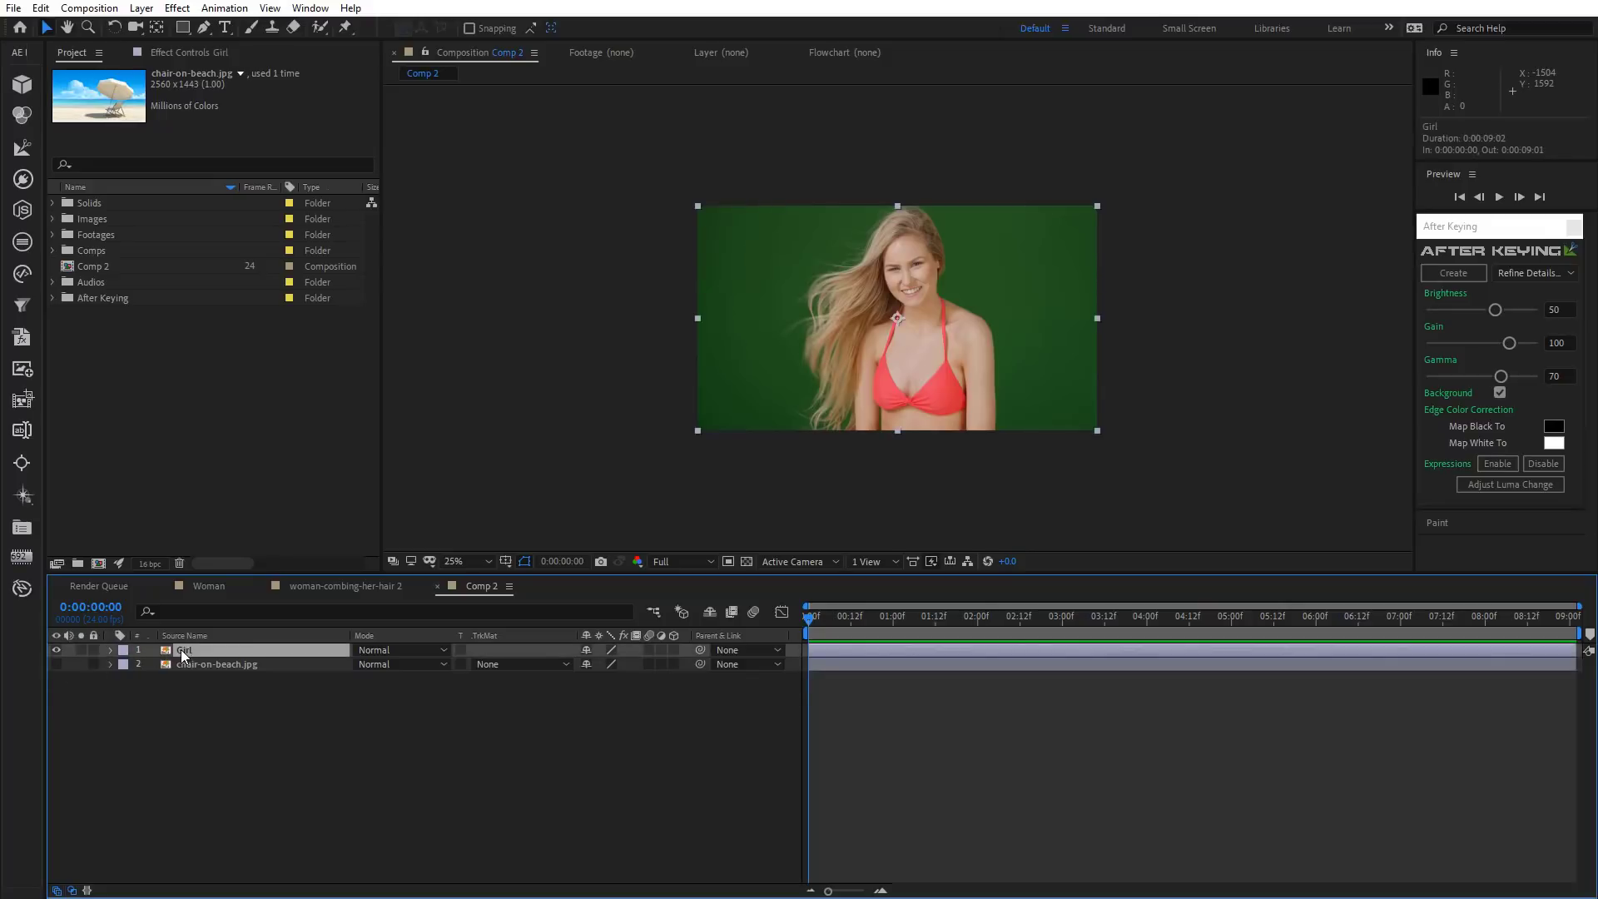
{"action": "key", "text": "period"}
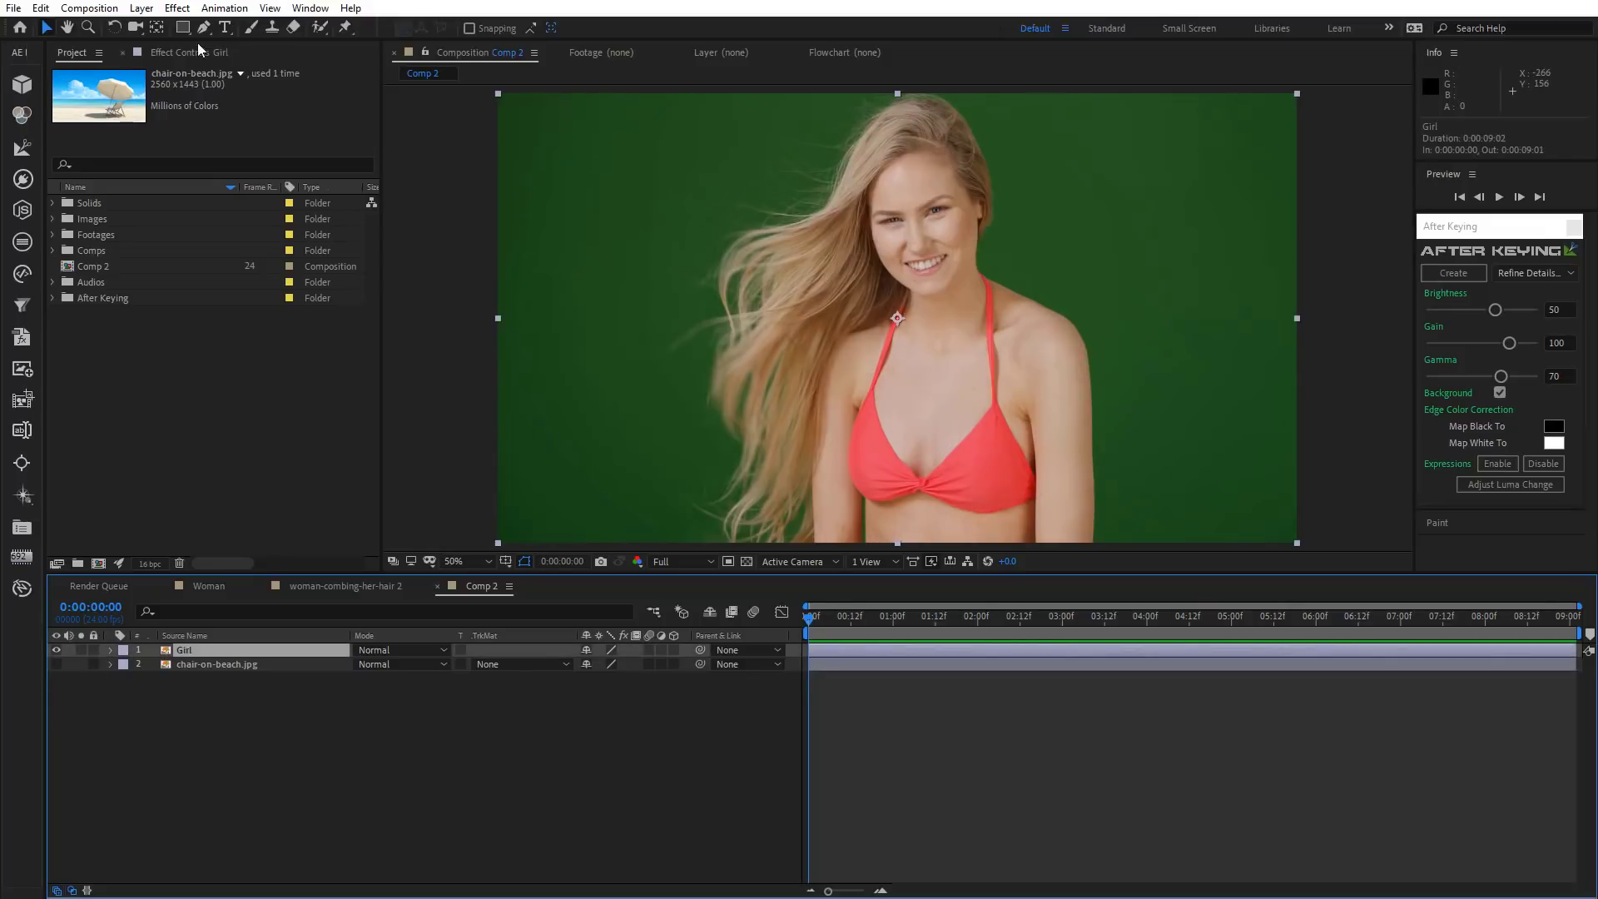
{"action": "left_click", "coordinate": [177, 7]}
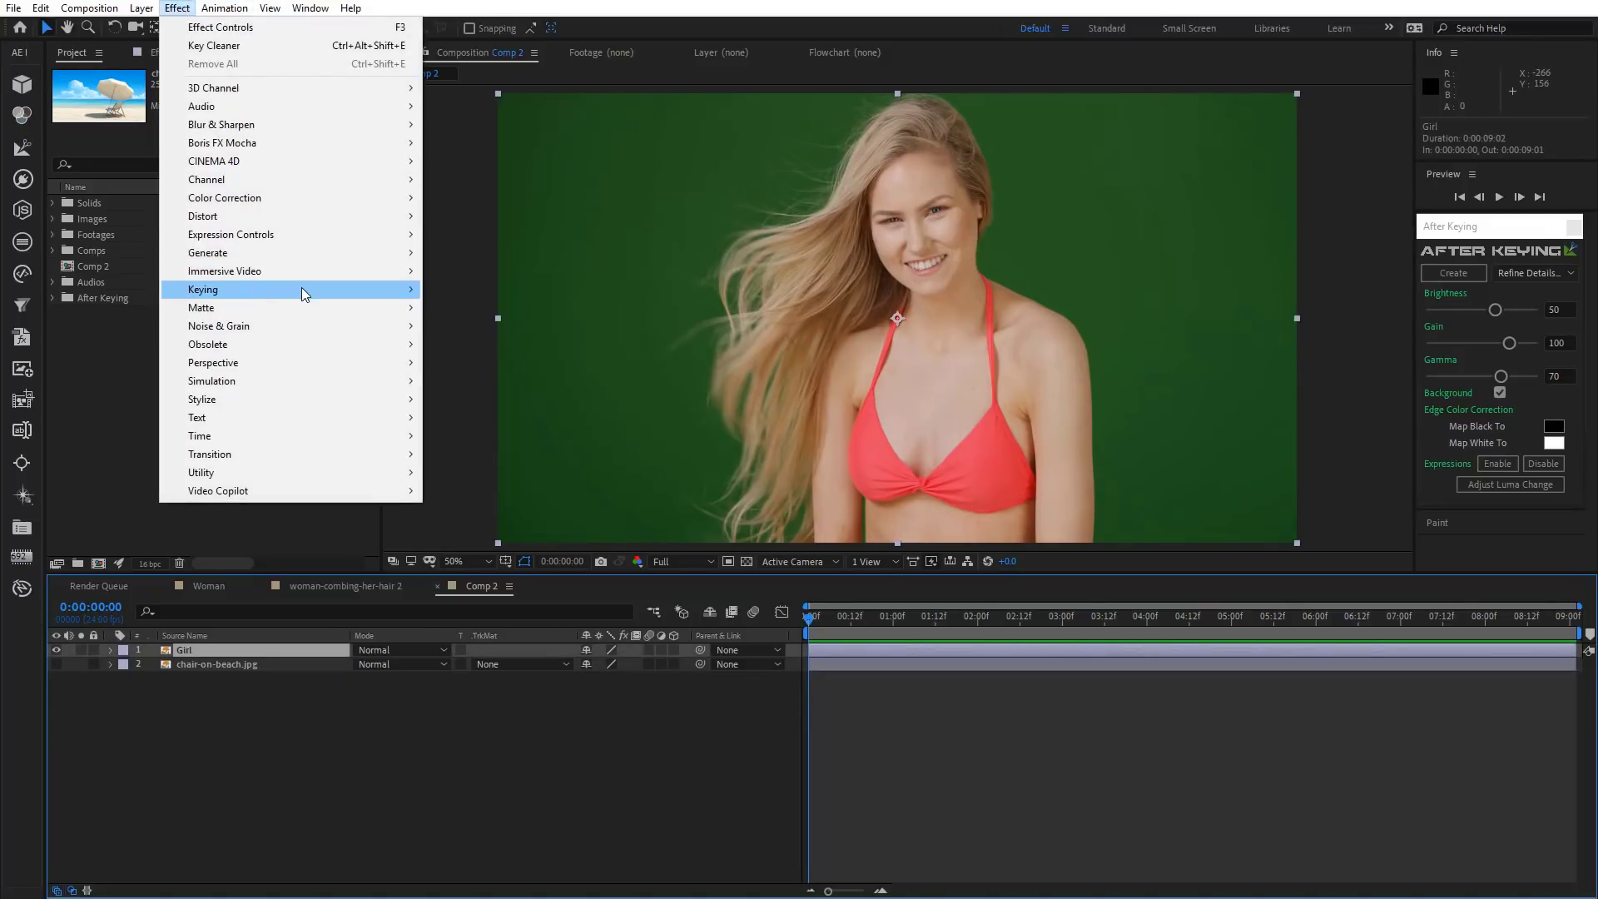
{"action": "mouse_move", "coordinate": [356, 292]}
{"action": "left_click", "coordinate": [484, 432]}
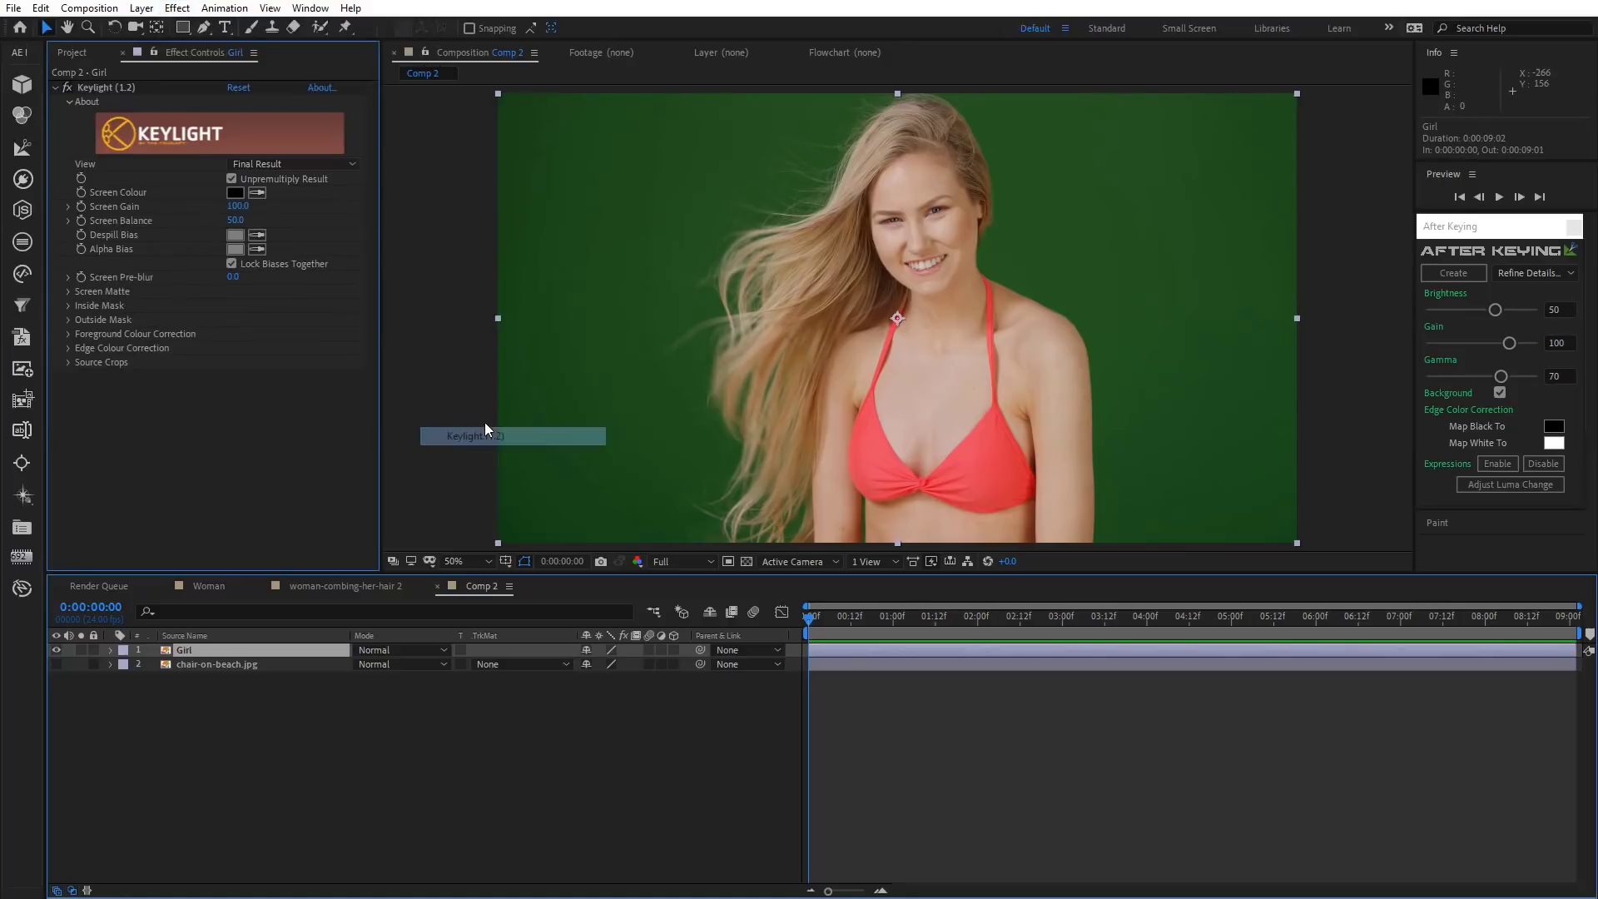
{"action": "left_click", "coordinate": [260, 193]}
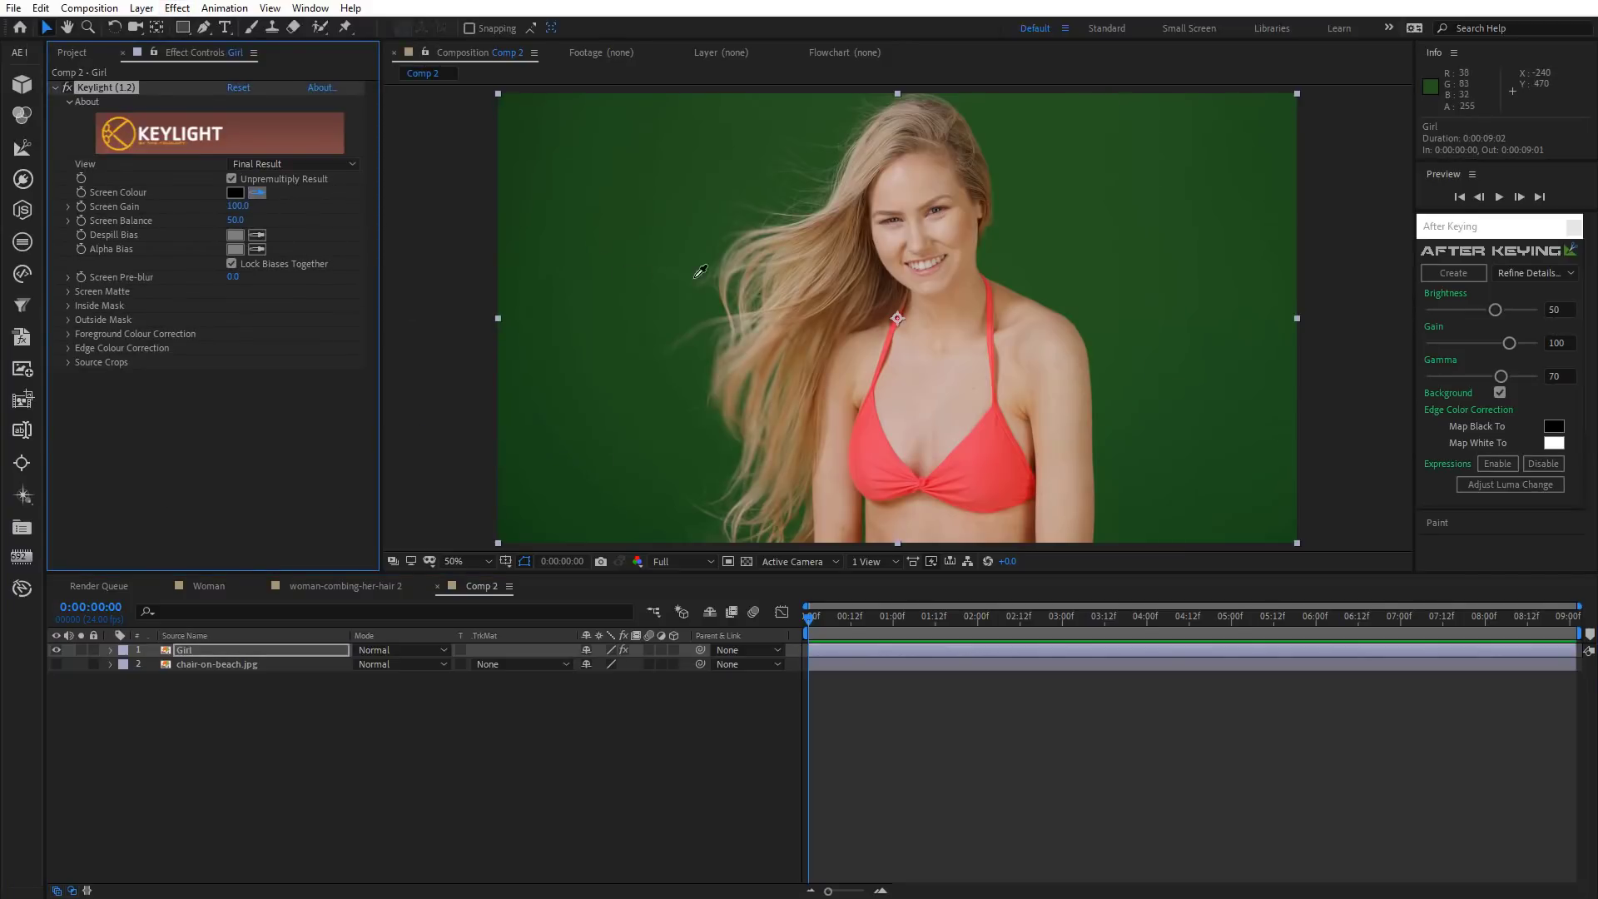
{"action": "left_click", "coordinate": [706, 215]}
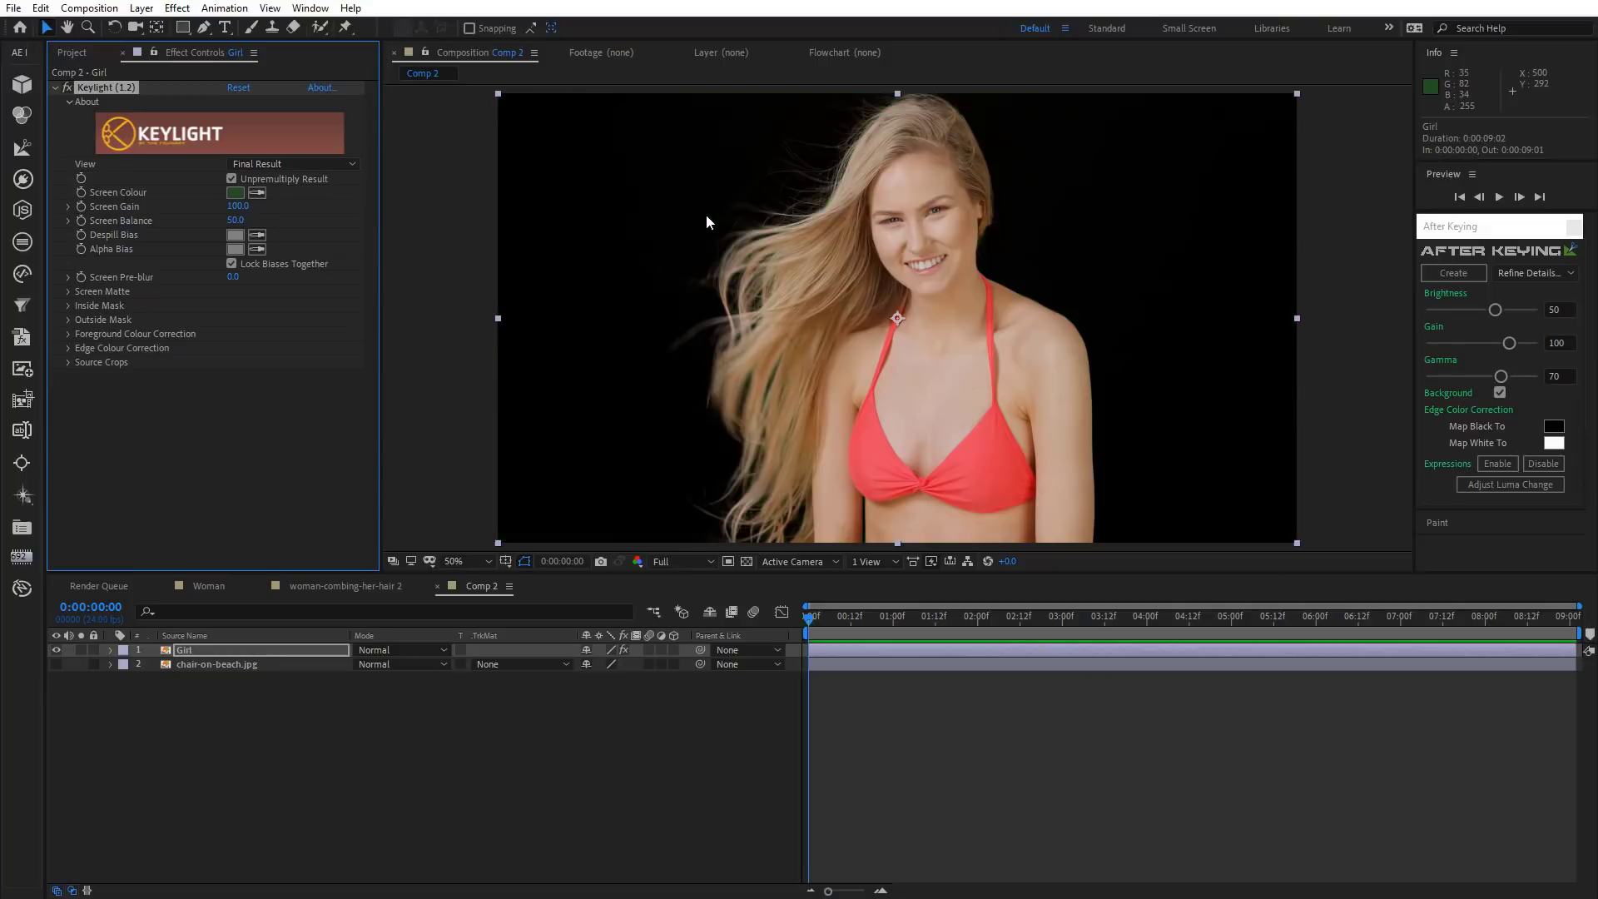
Show Keylight's Screen Matte view and set Clip White to 95 and Clip Black to 10.
{"action": "left_click", "coordinate": [287, 165]}
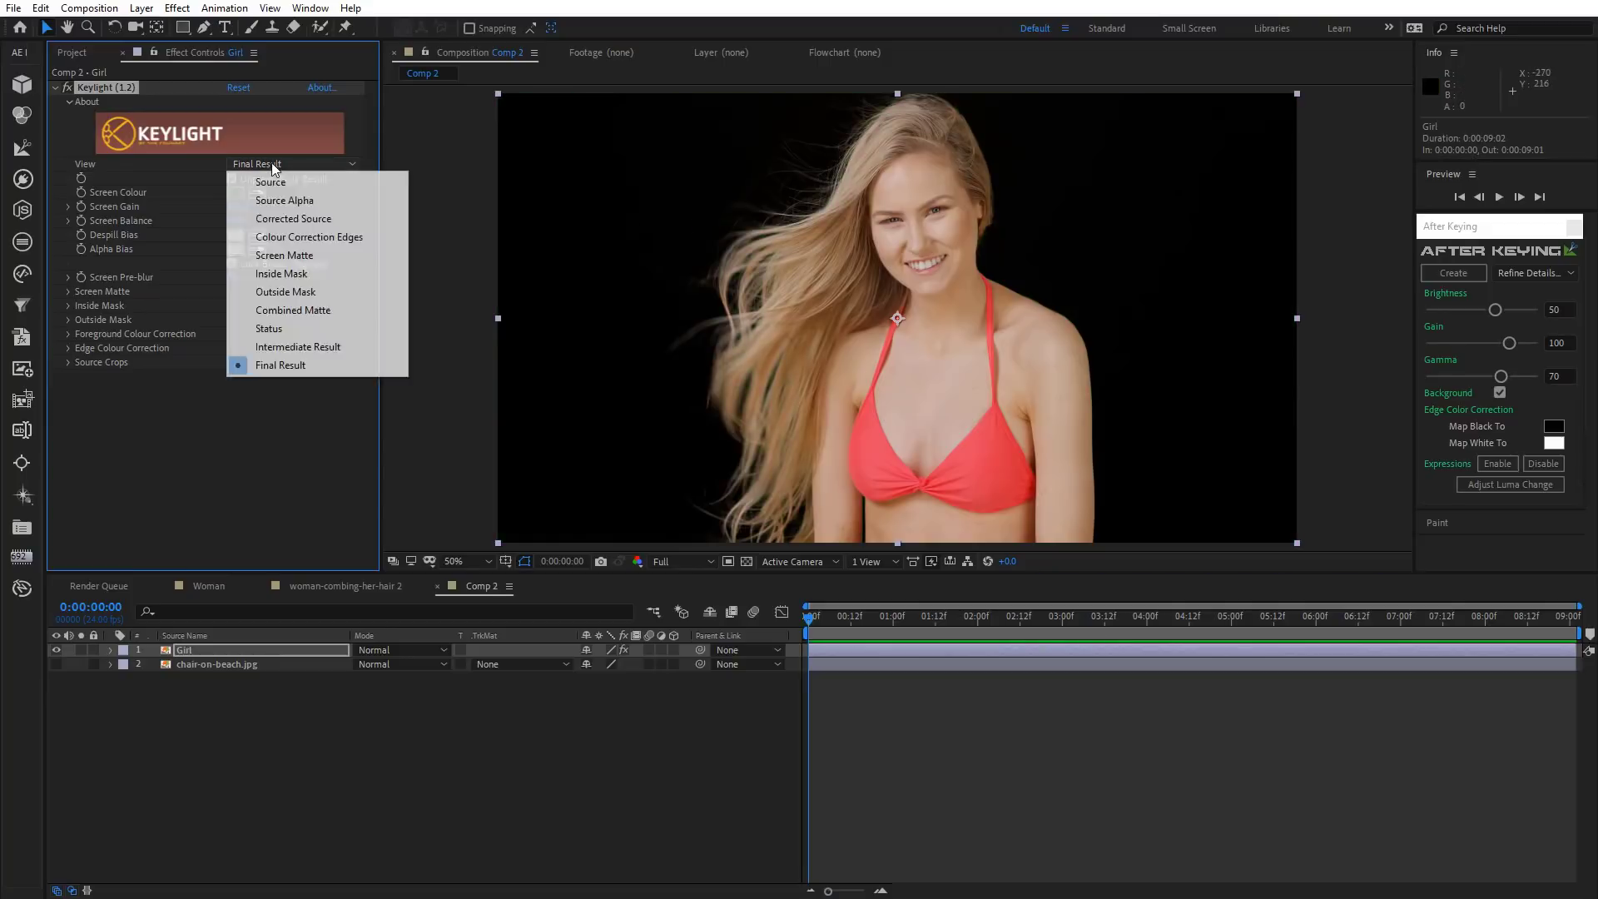
{"action": "left_click", "coordinate": [288, 257]}
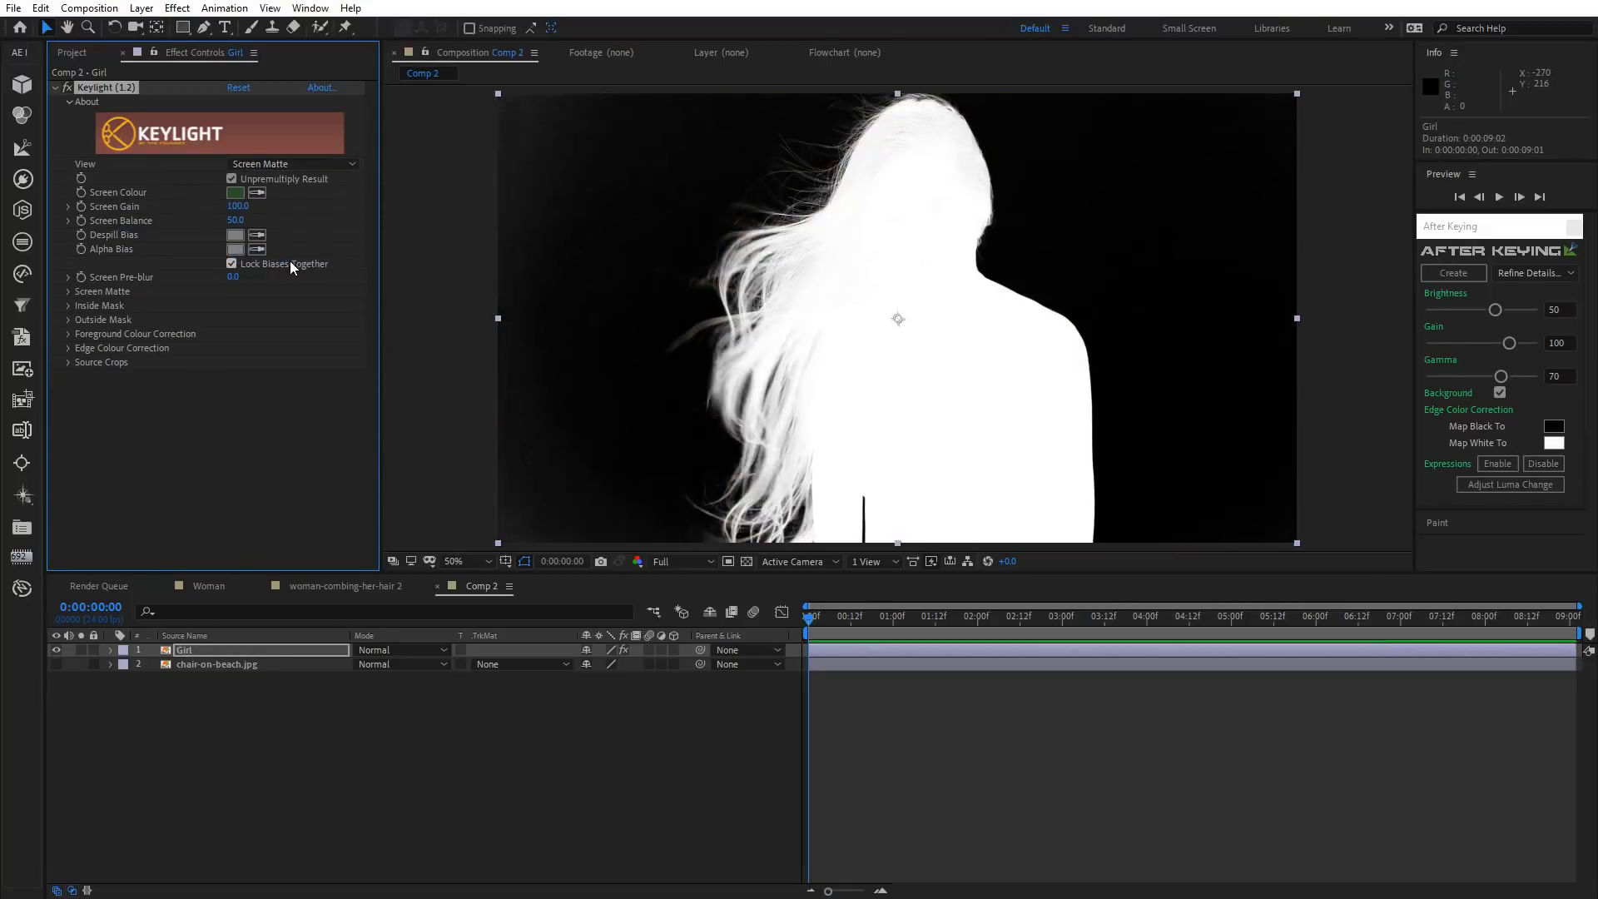
{"action": "left_click", "coordinate": [67, 291]}
{"action": "left_click", "coordinate": [240, 319]}
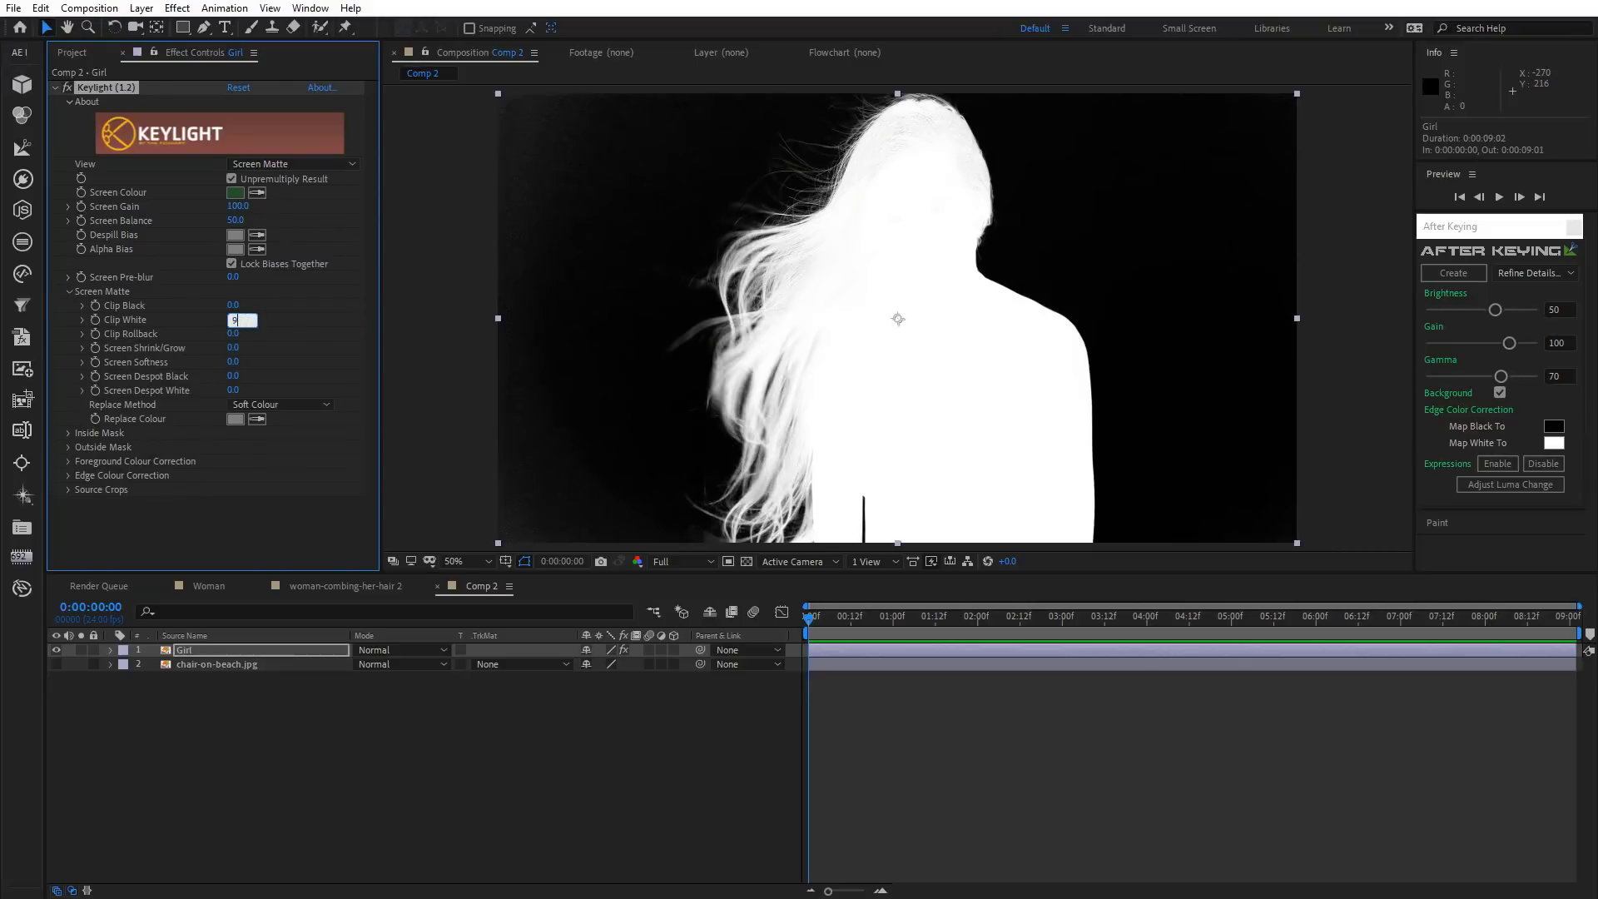
{"action": "key", "text": "Return"}
{"action": "left_click", "coordinate": [236, 305]}
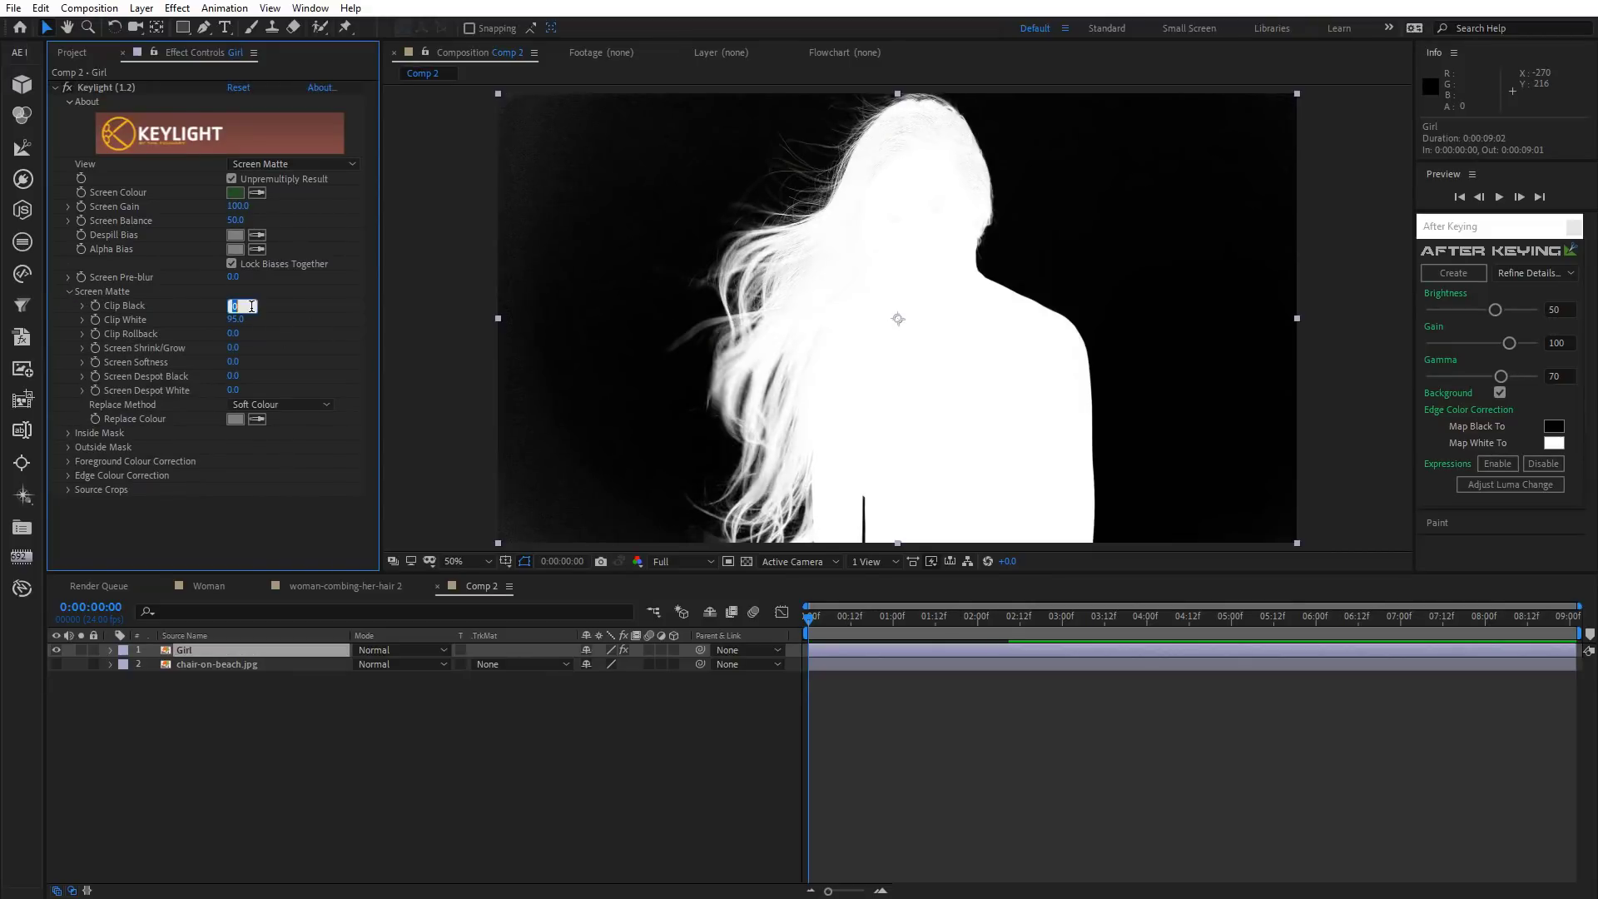
{"action": "type", "text": "10"}
{"action": "key", "text": "Return"}
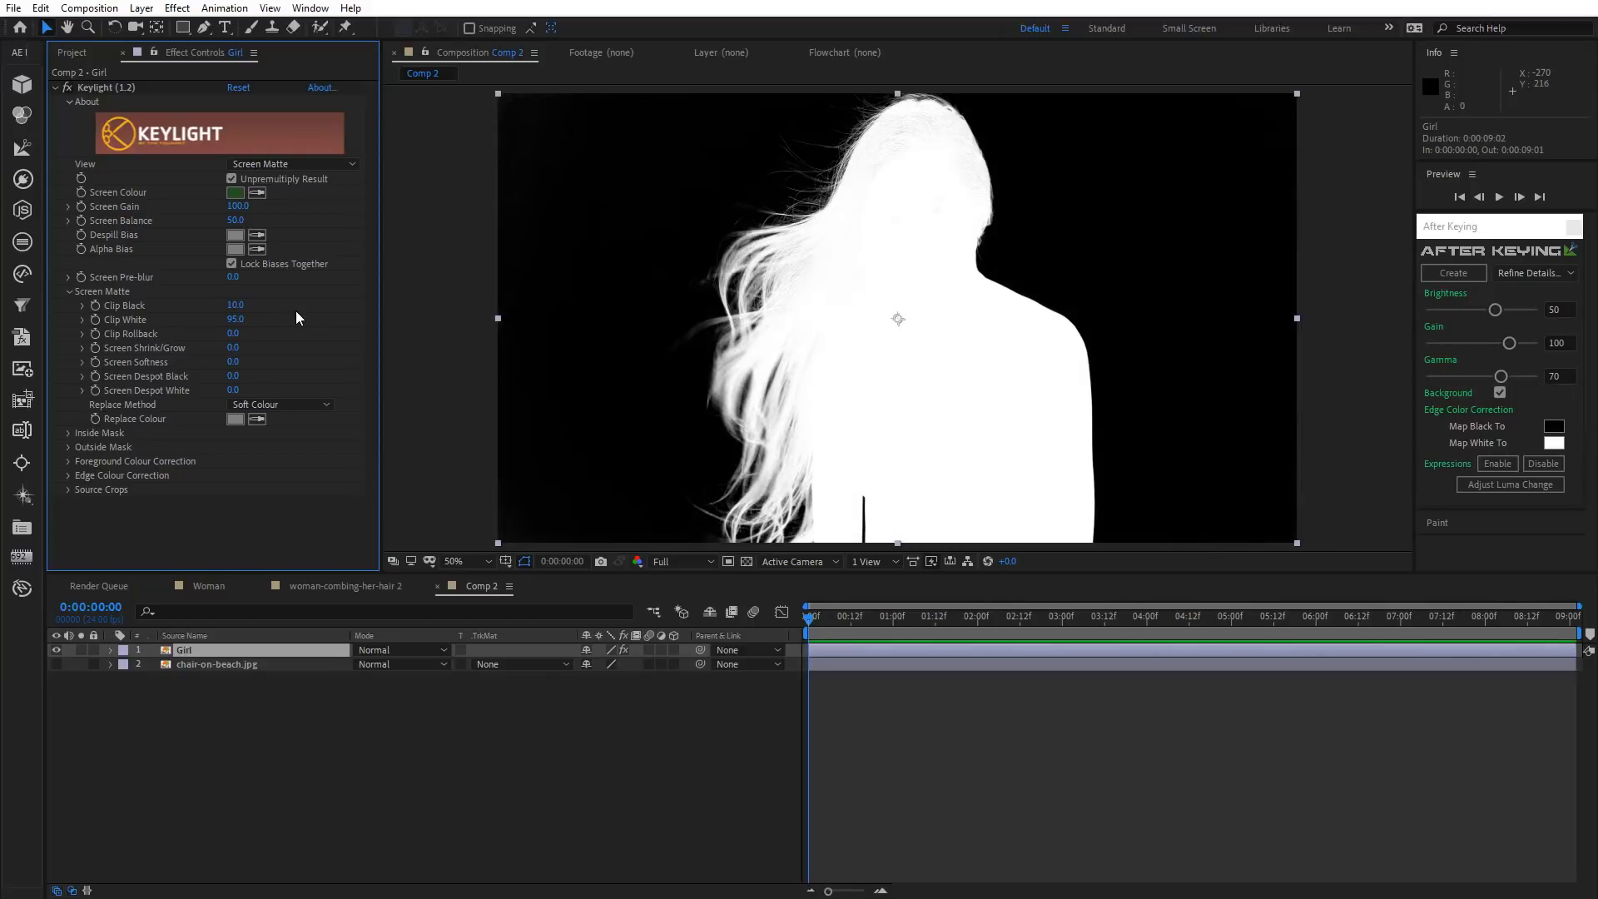
Set Keylight's Clip White to 85 and check the matte around the head and hair.
{"action": "scroll", "coordinate": [836, 194], "scroll_direction": "up", "scroll_amount": 1}
{"action": "left_click_drag", "start_coordinate": [832, 237], "coordinate": [823, 429]}
{"action": "key", "text": "v"}
{"action": "left_click", "coordinate": [235, 320]}
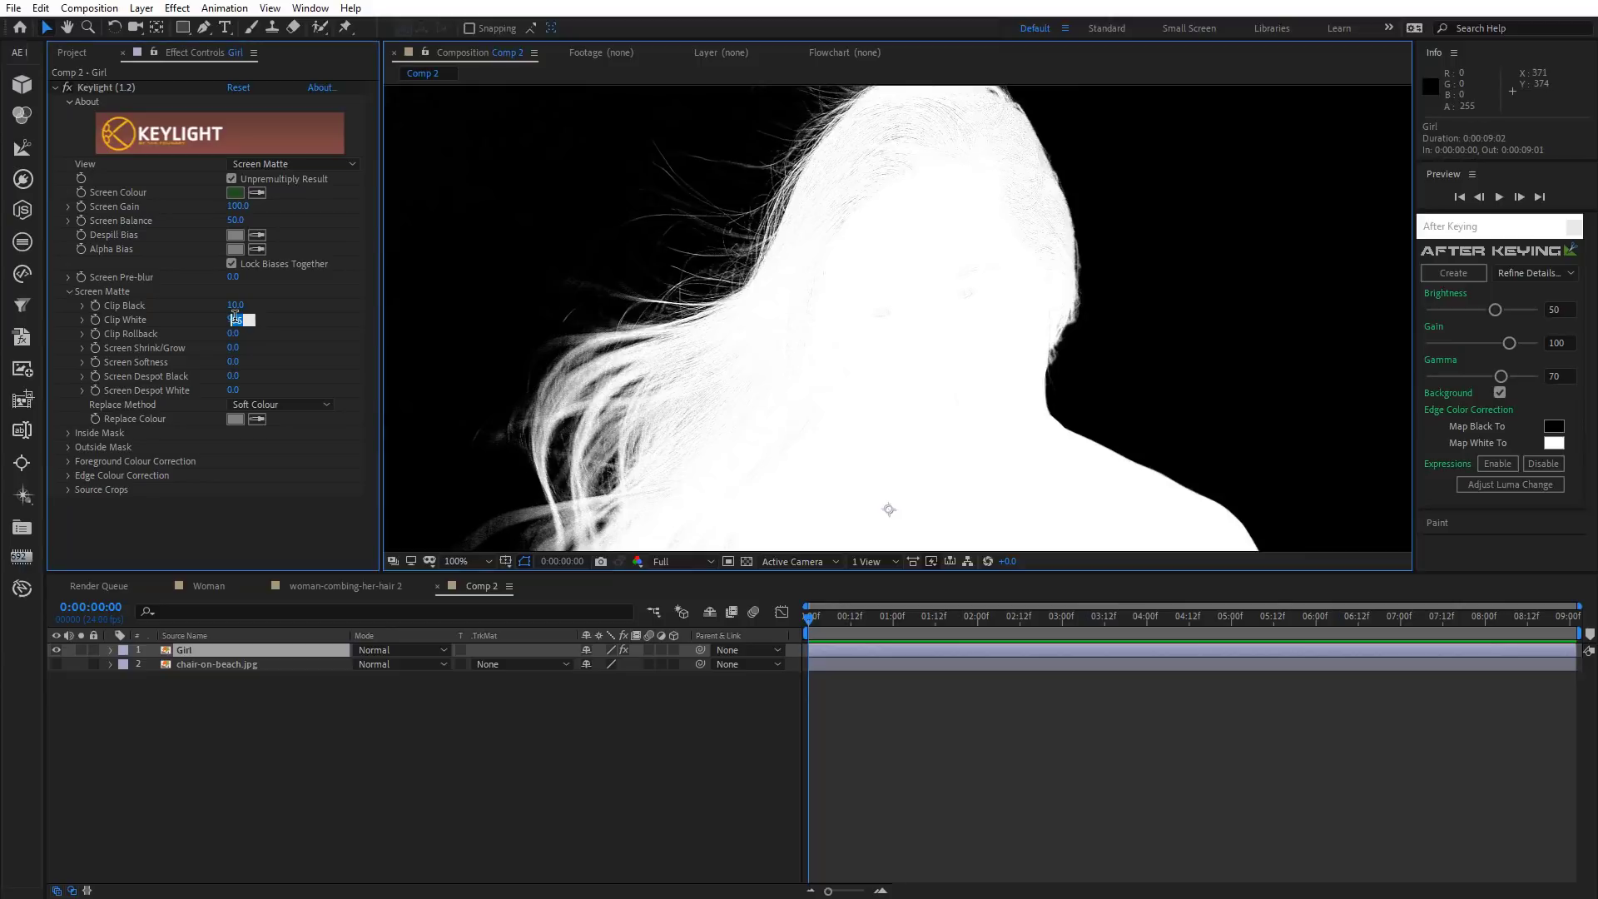
{"action": "key", "text": "Return"}
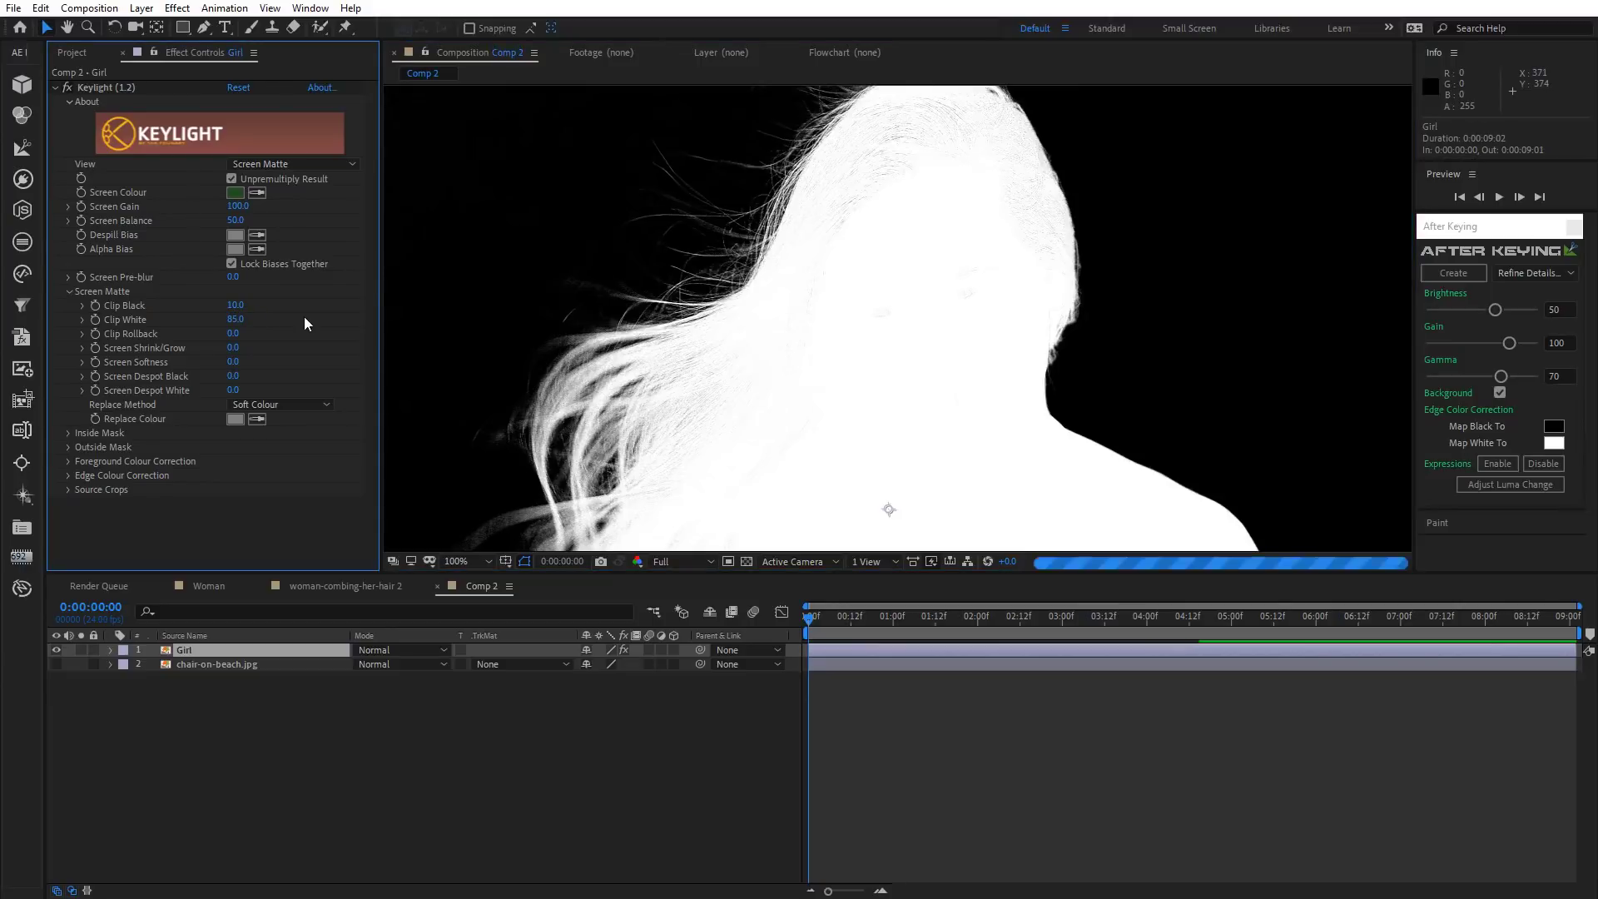
{"action": "scroll", "coordinate": [885, 308], "scroll_direction": "down", "scroll_amount": 2}
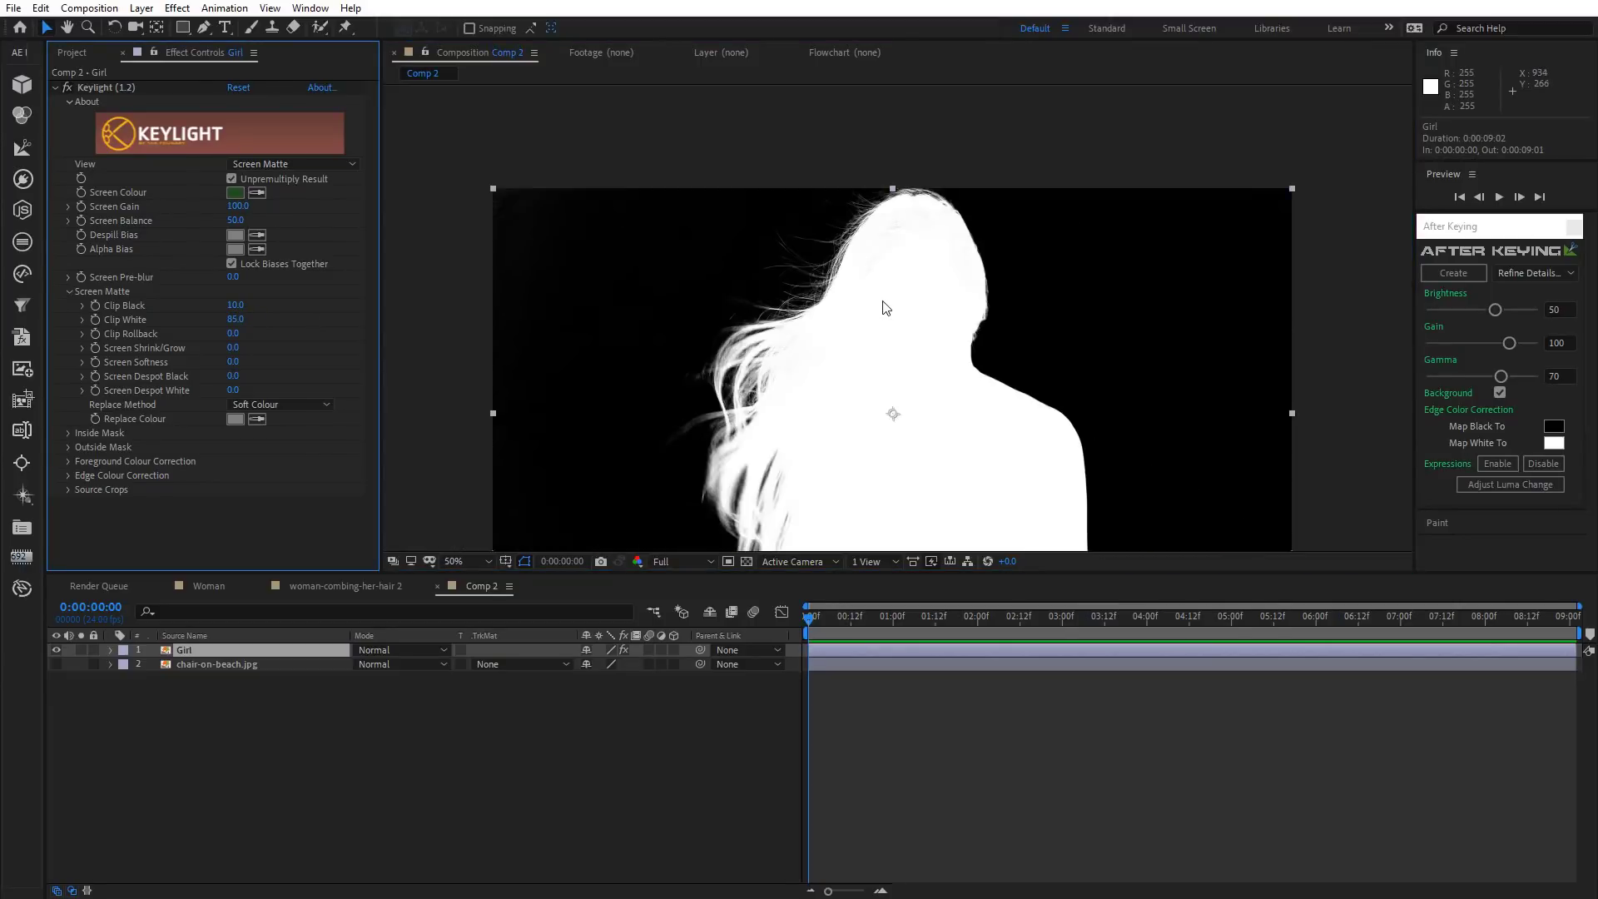
{"action": "left_click_drag", "start_coordinate": [867, 367], "coordinate": [897, 265]}
{"action": "key", "text": "shift+/"}
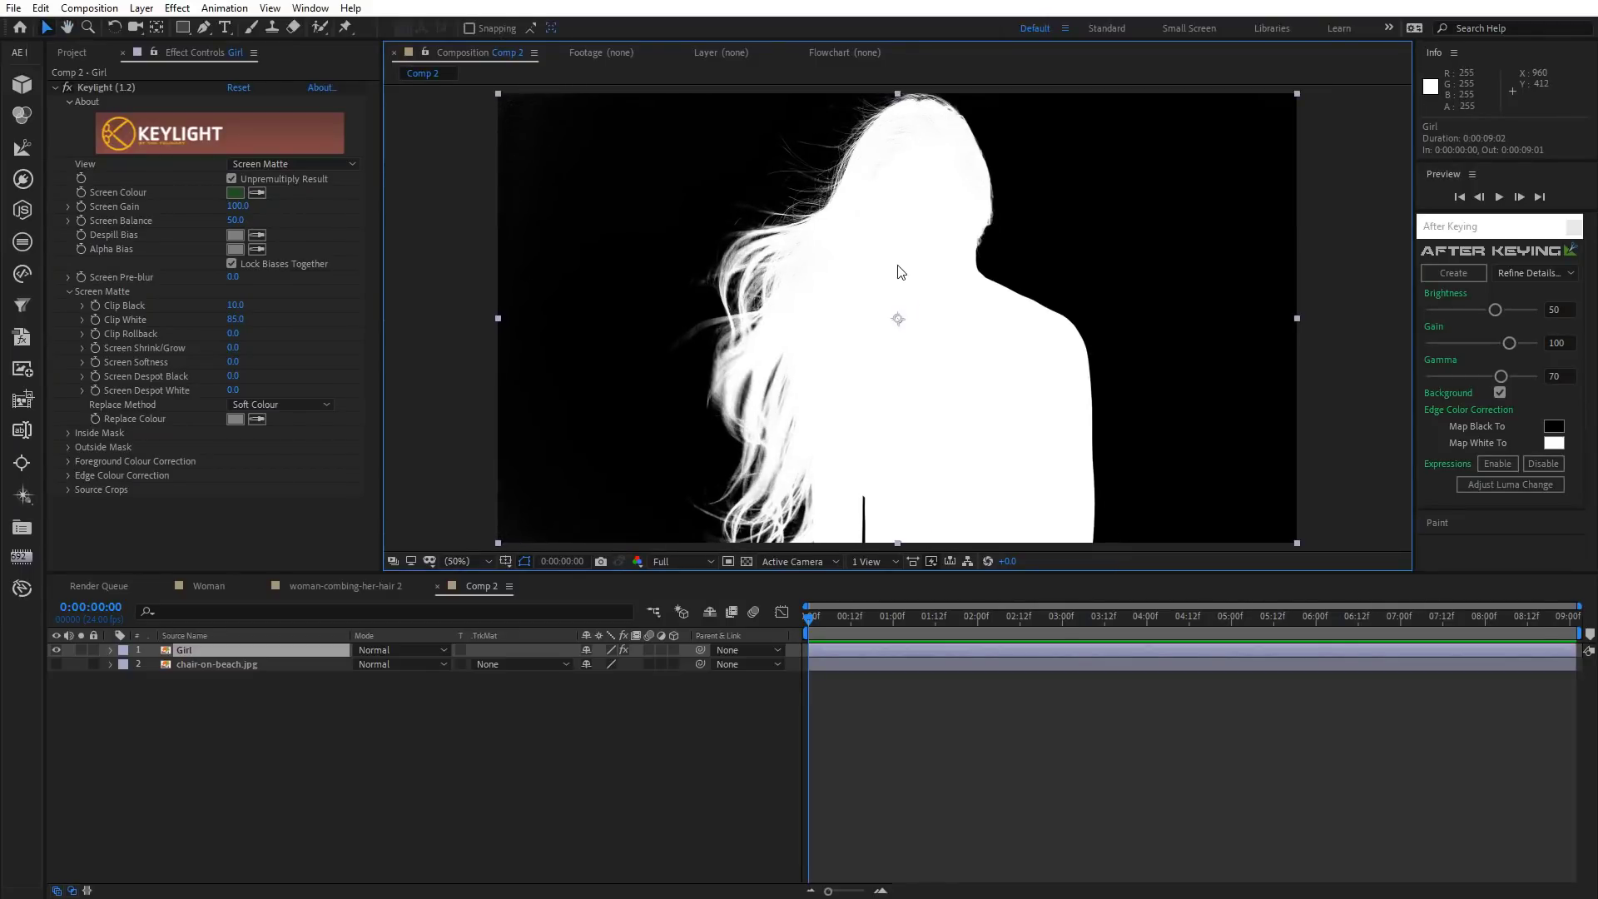
Return Keylight's view to Final Result and make the chair-on-beach.jpg background visible.
{"action": "left_click", "coordinate": [267, 163]}
{"action": "left_click", "coordinate": [301, 364]}
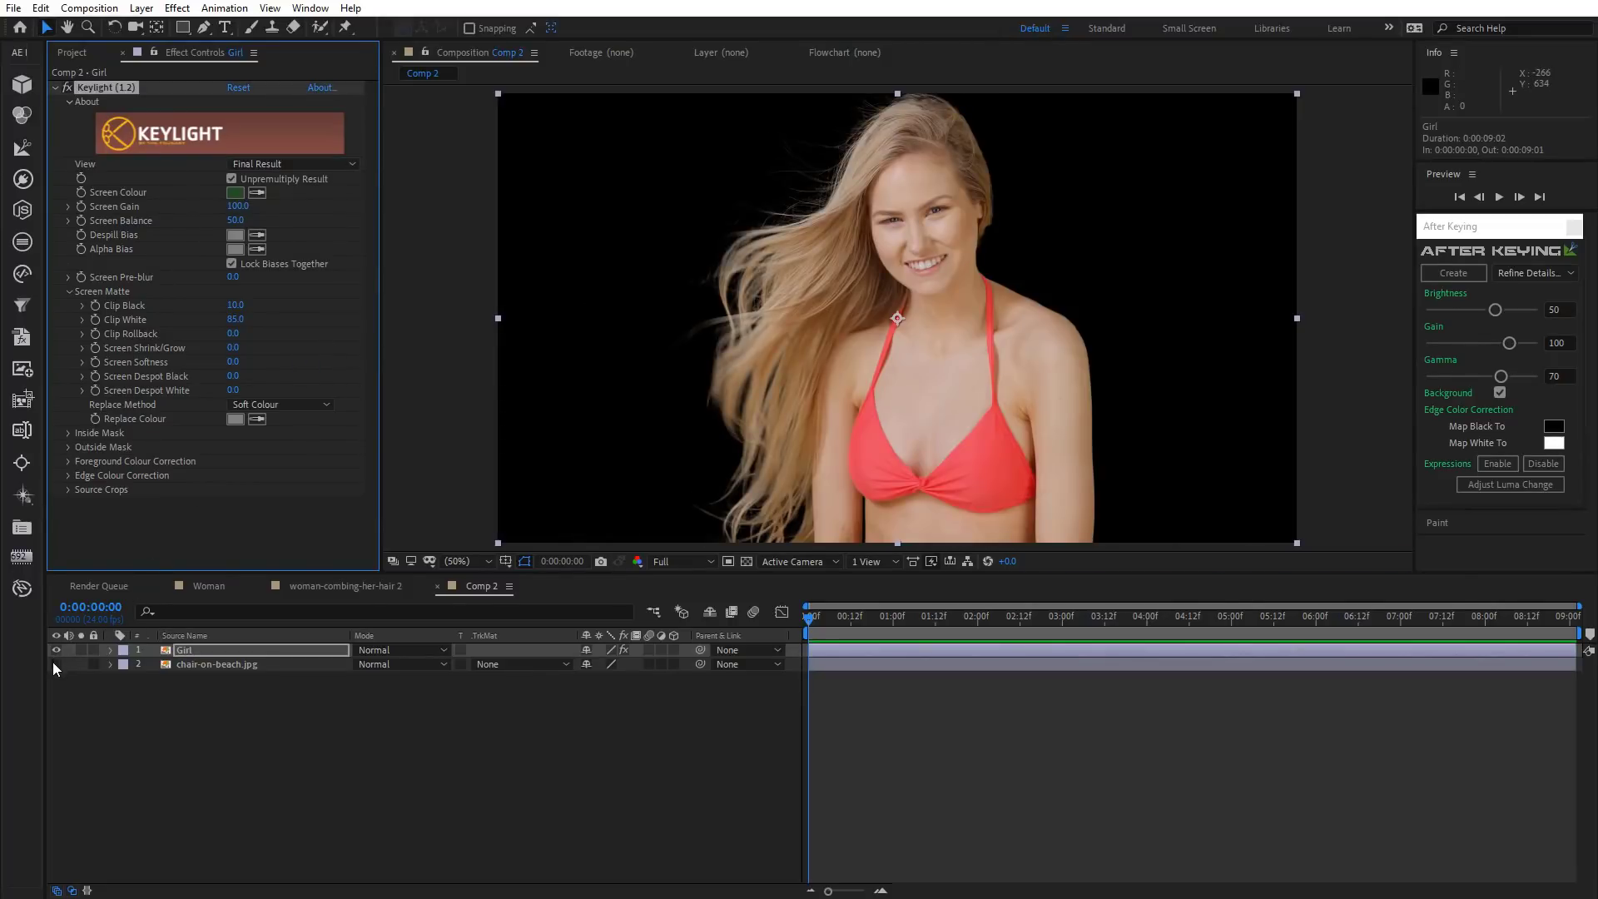
{"action": "left_click", "coordinate": [55, 663]}
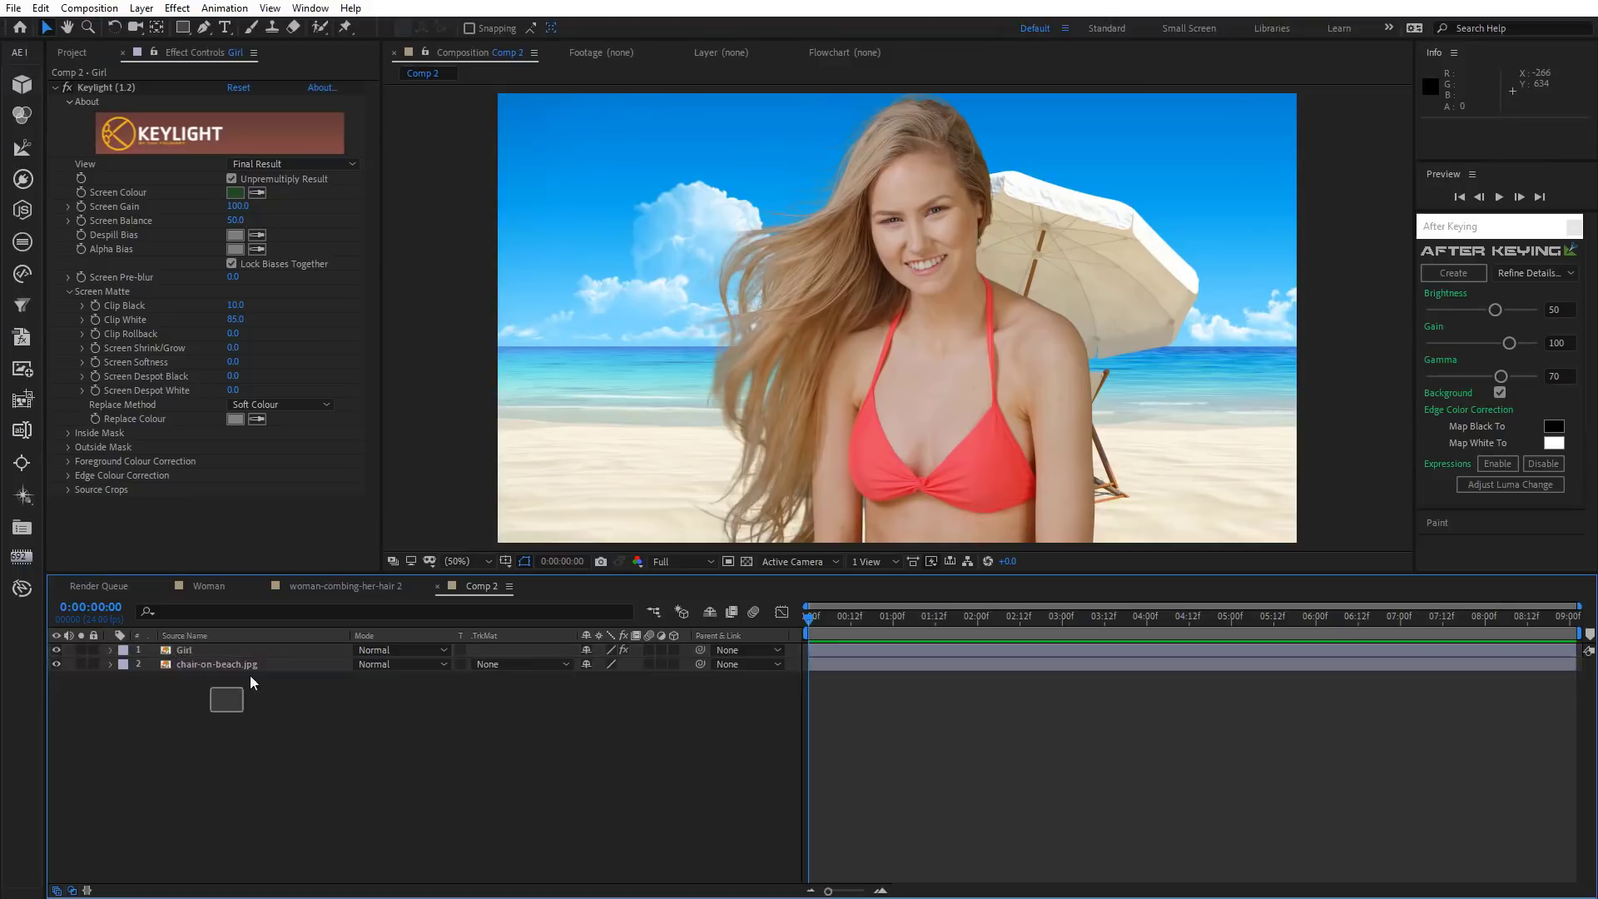
Create an After Keying Refine Details layer from the Girl and chair-on-beach.jpg layers.
{"action": "left_click_drag", "start_coordinate": [250, 675], "coordinate": [251, 633]}
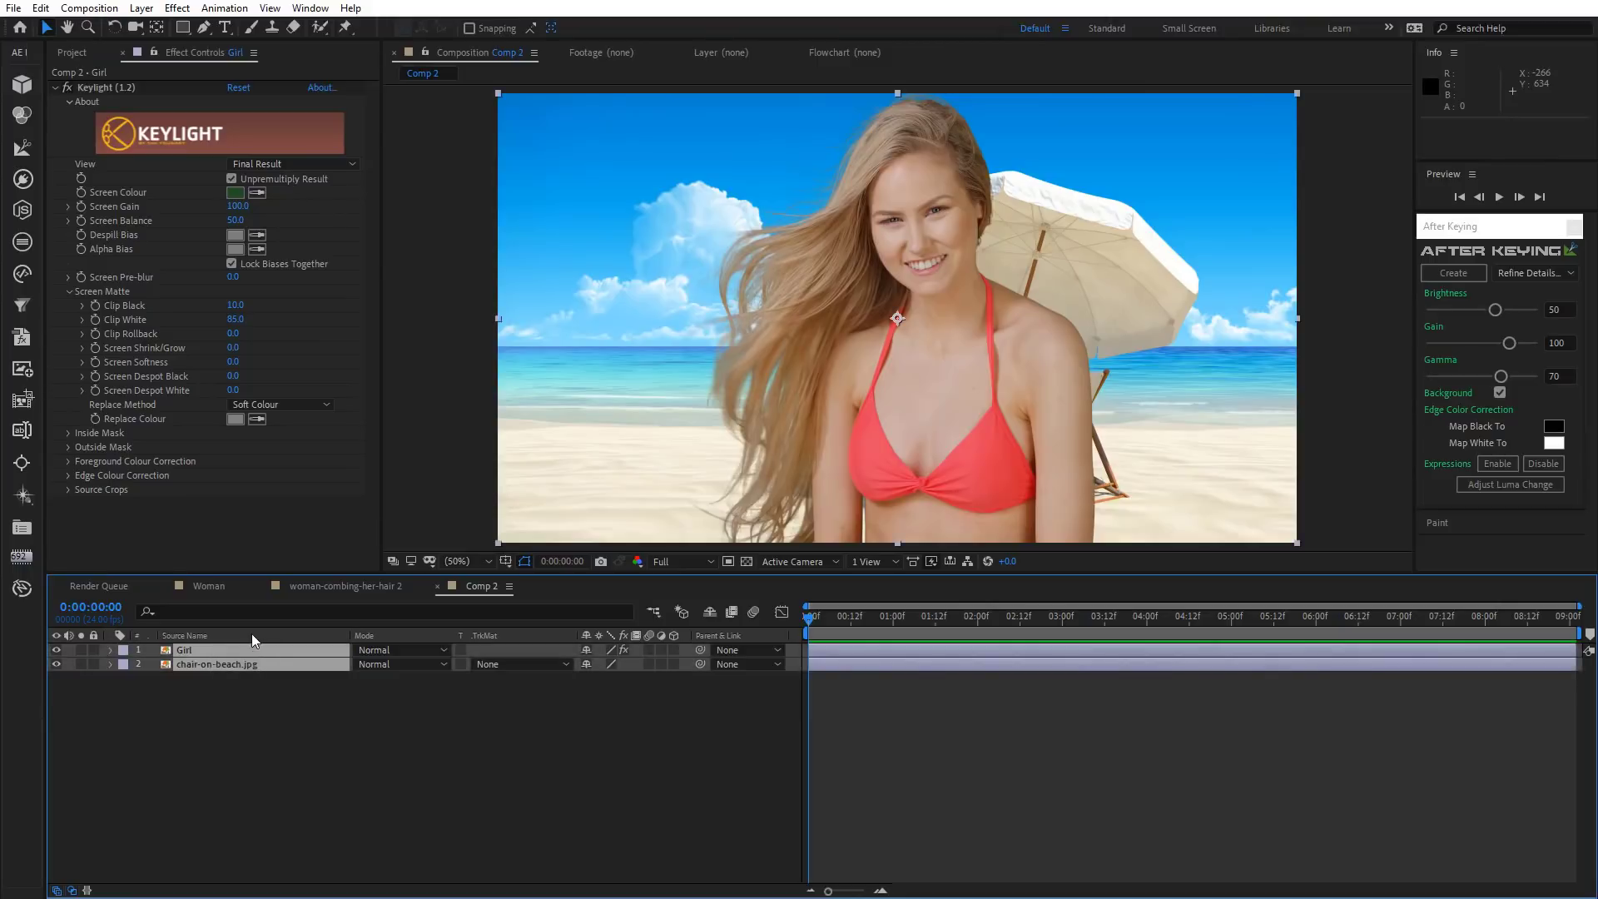
{"action": "left_click", "coordinate": [1541, 273]}
{"action": "left_click", "coordinate": [1542, 291]}
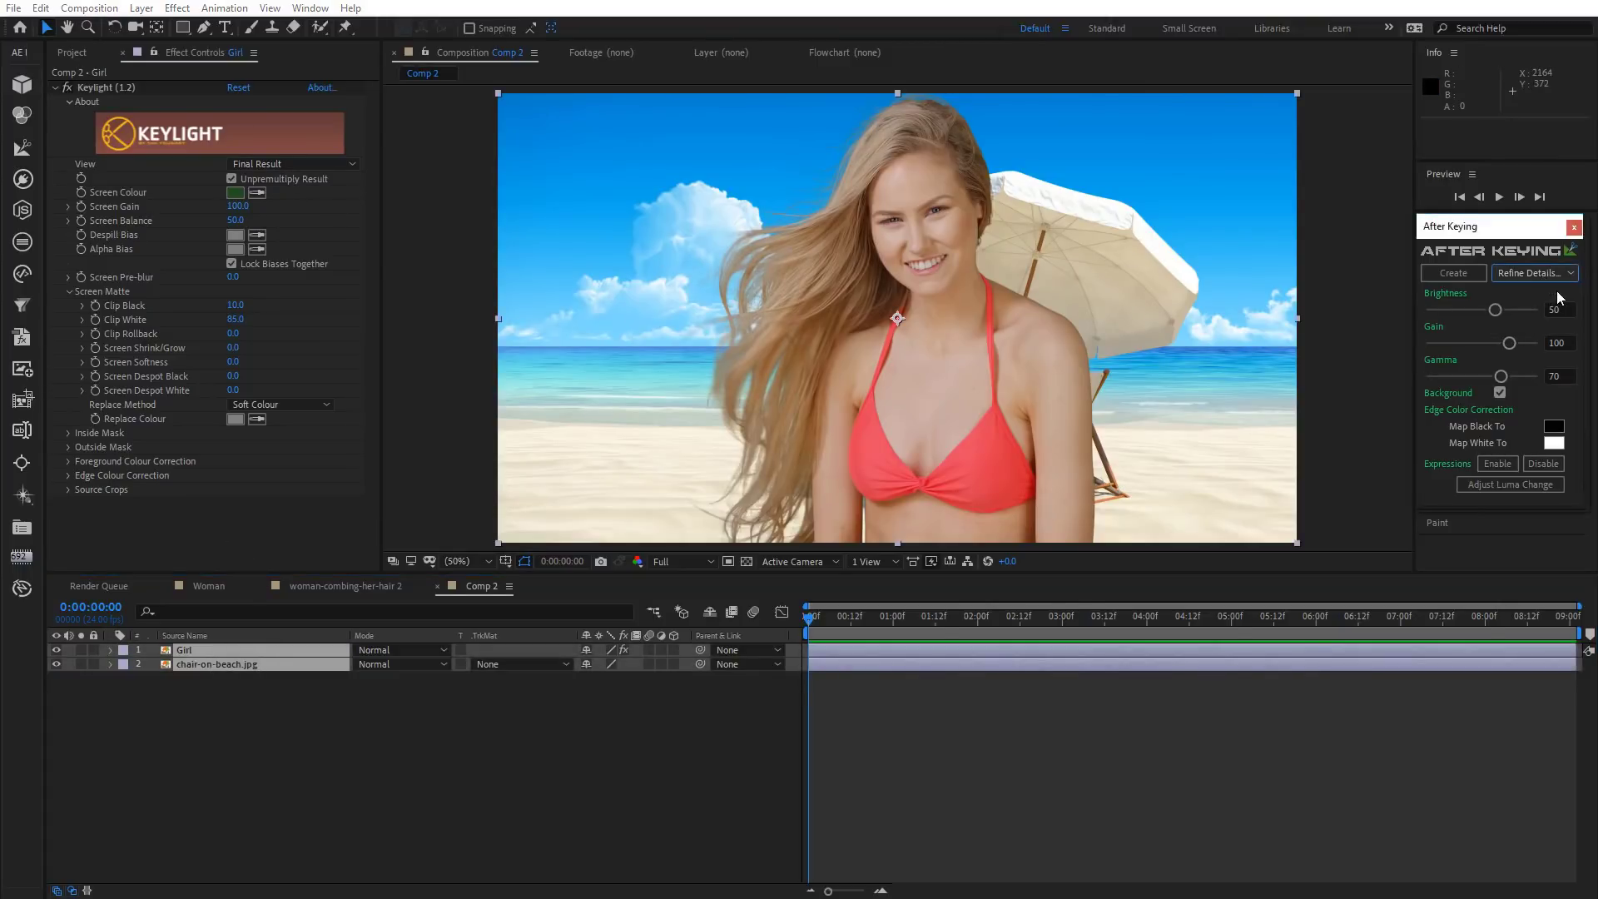
{"action": "left_click", "coordinate": [1457, 275]}
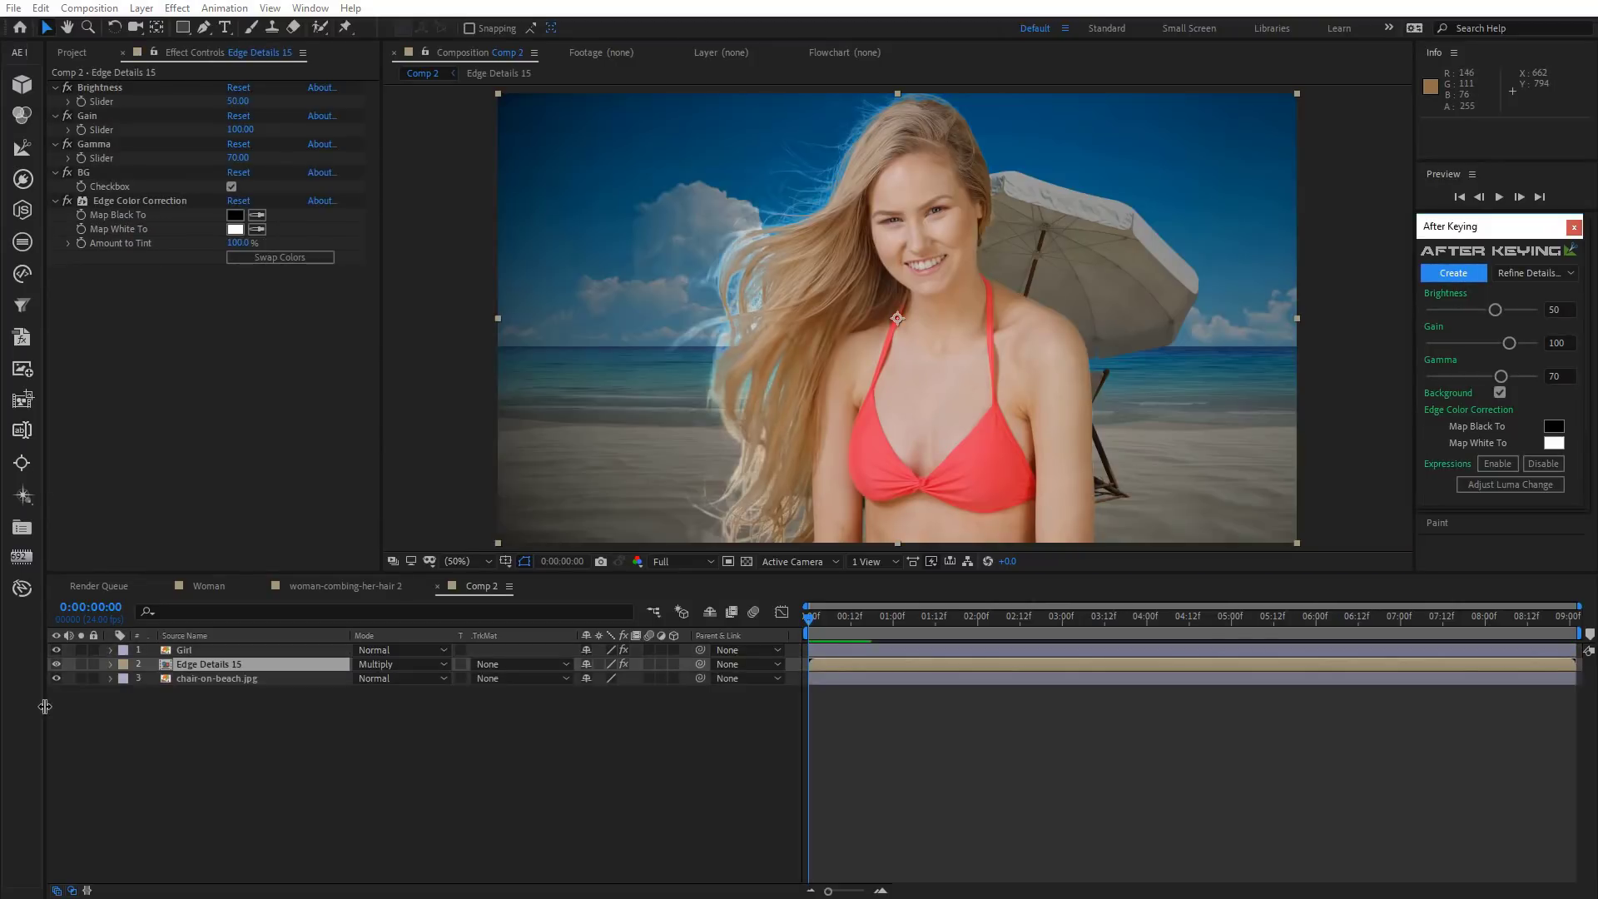
Solo the Edge Details 15 layer and raise its Brightness to 100 and Gamma to 113.
{"action": "left_click", "coordinate": [81, 665]}
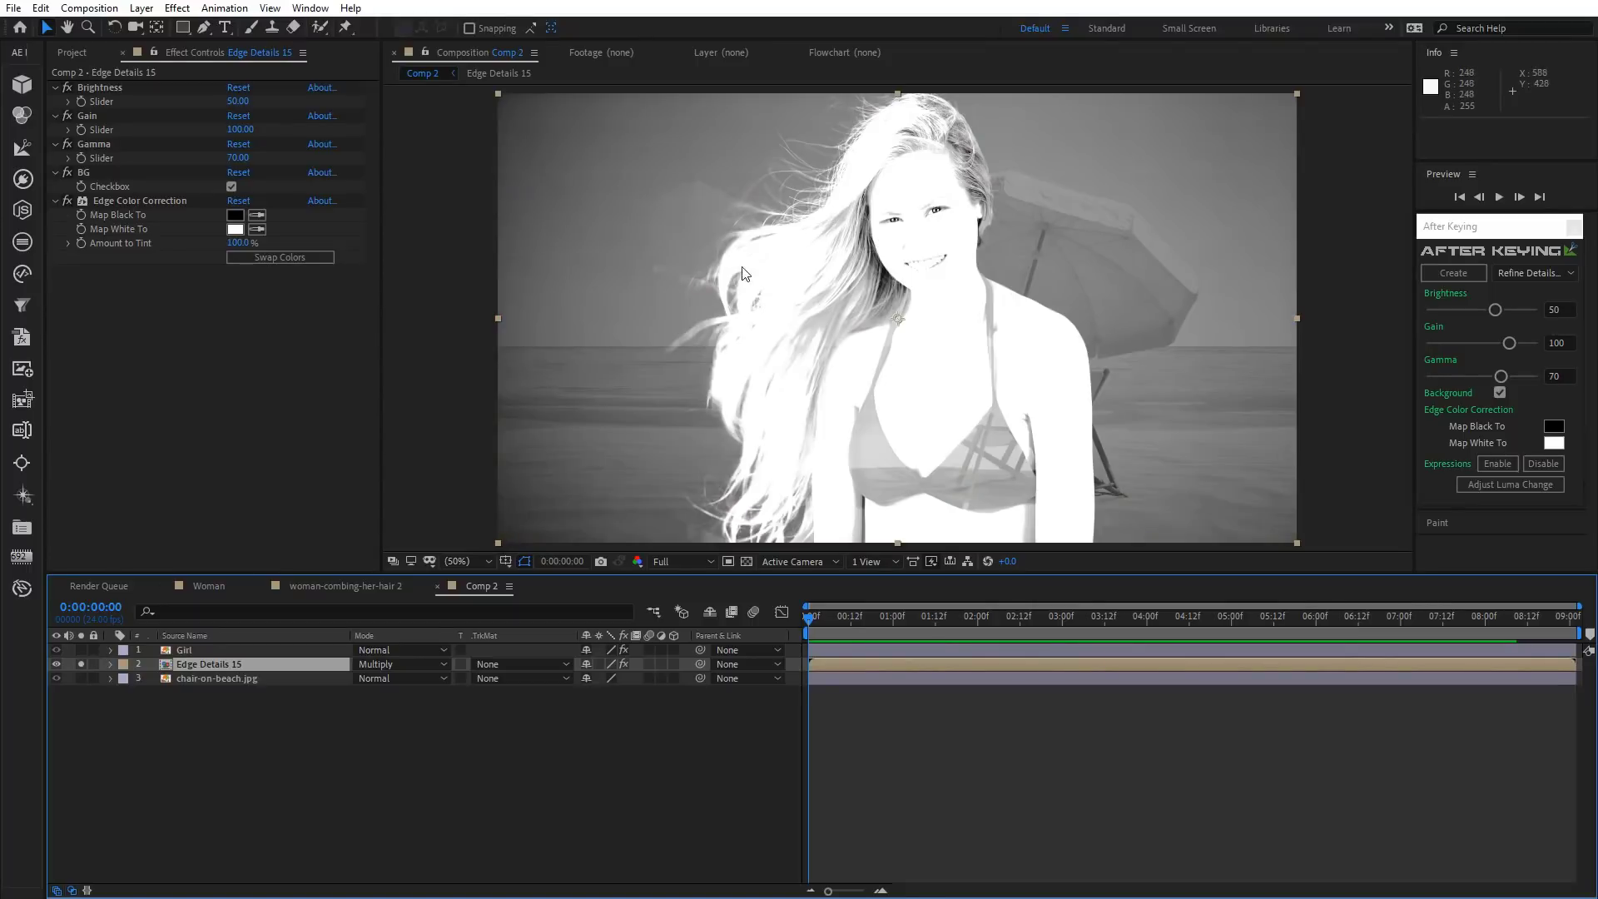
{"action": "left_click_drag", "start_coordinate": [237, 106], "coordinate": [252, 102]}
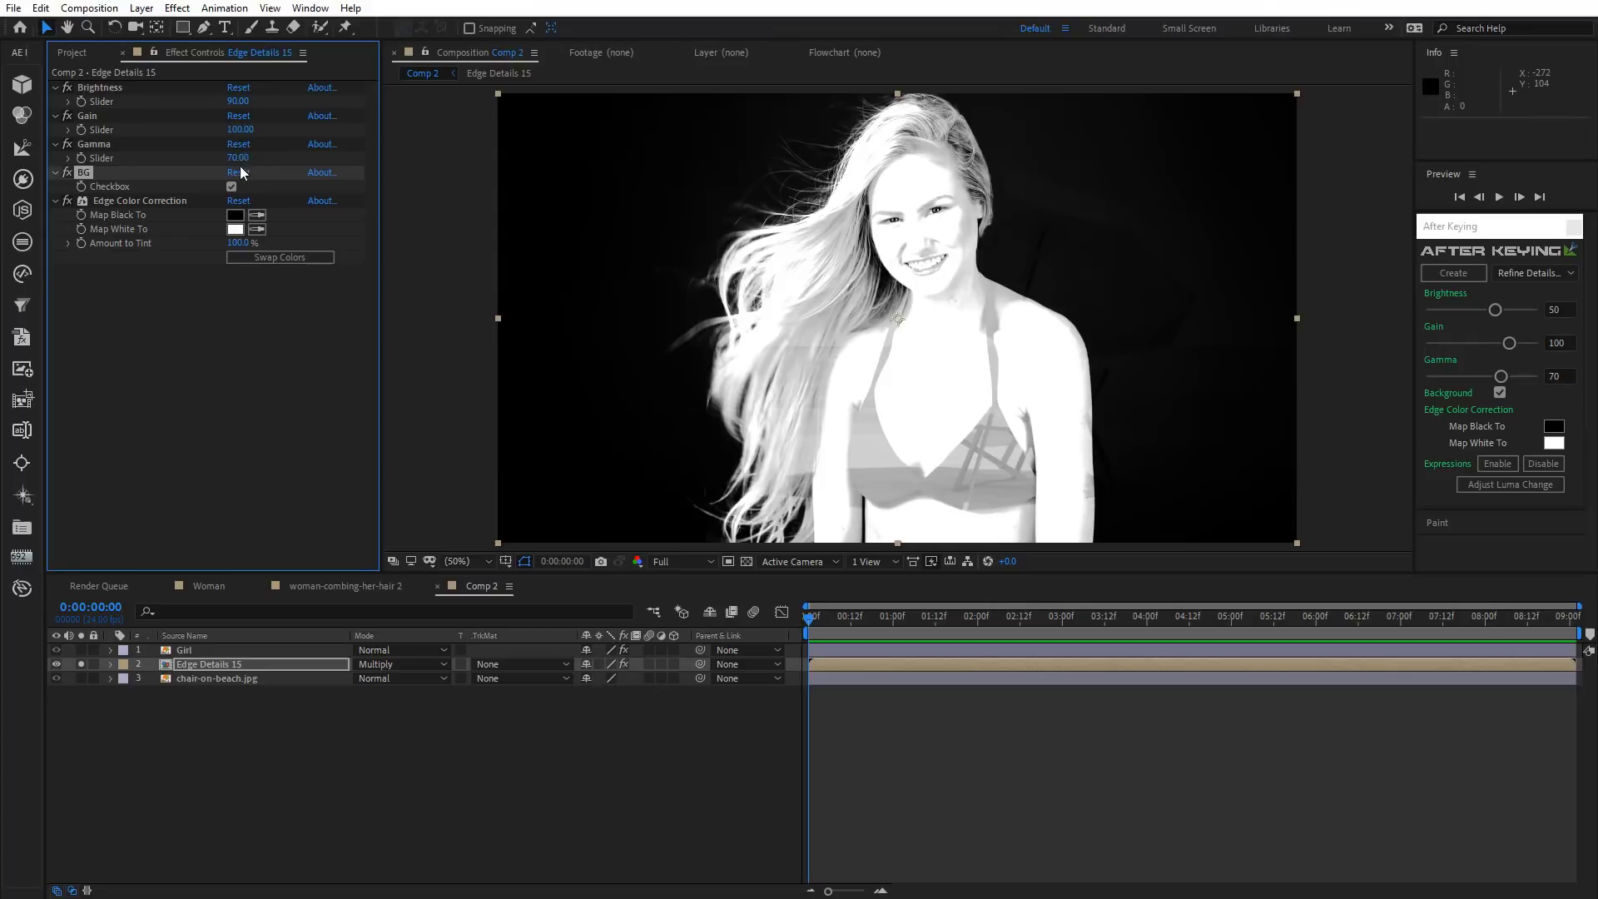
{"action": "left_click_drag", "start_coordinate": [245, 158], "coordinate": [268, 159]}
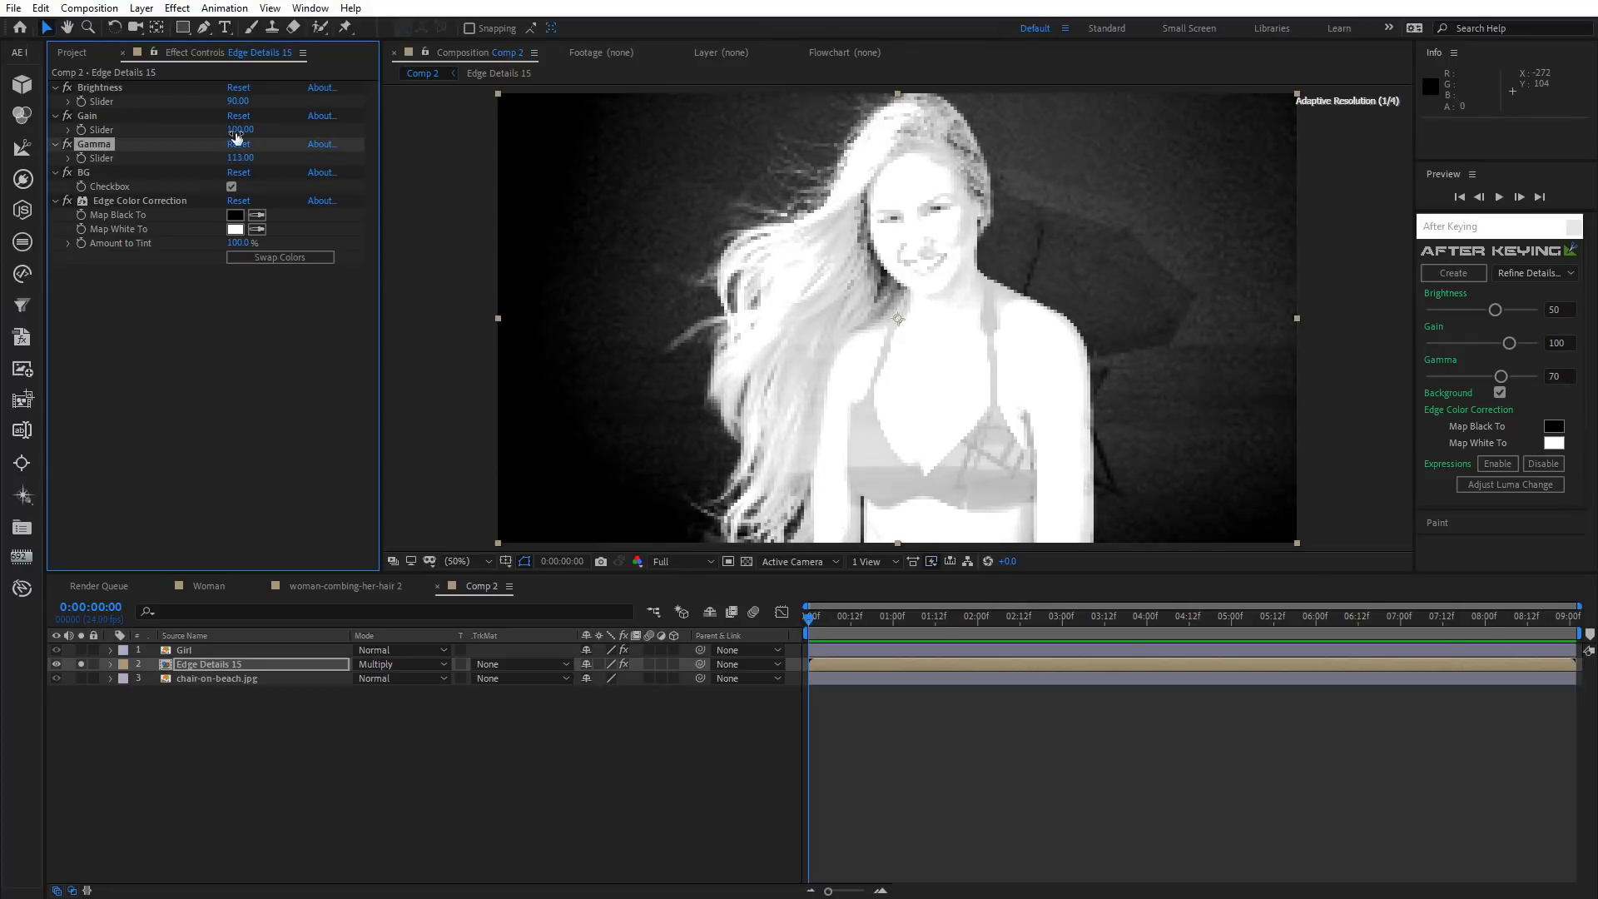
{"action": "left_click_drag", "start_coordinate": [237, 101], "coordinate": [253, 108]}
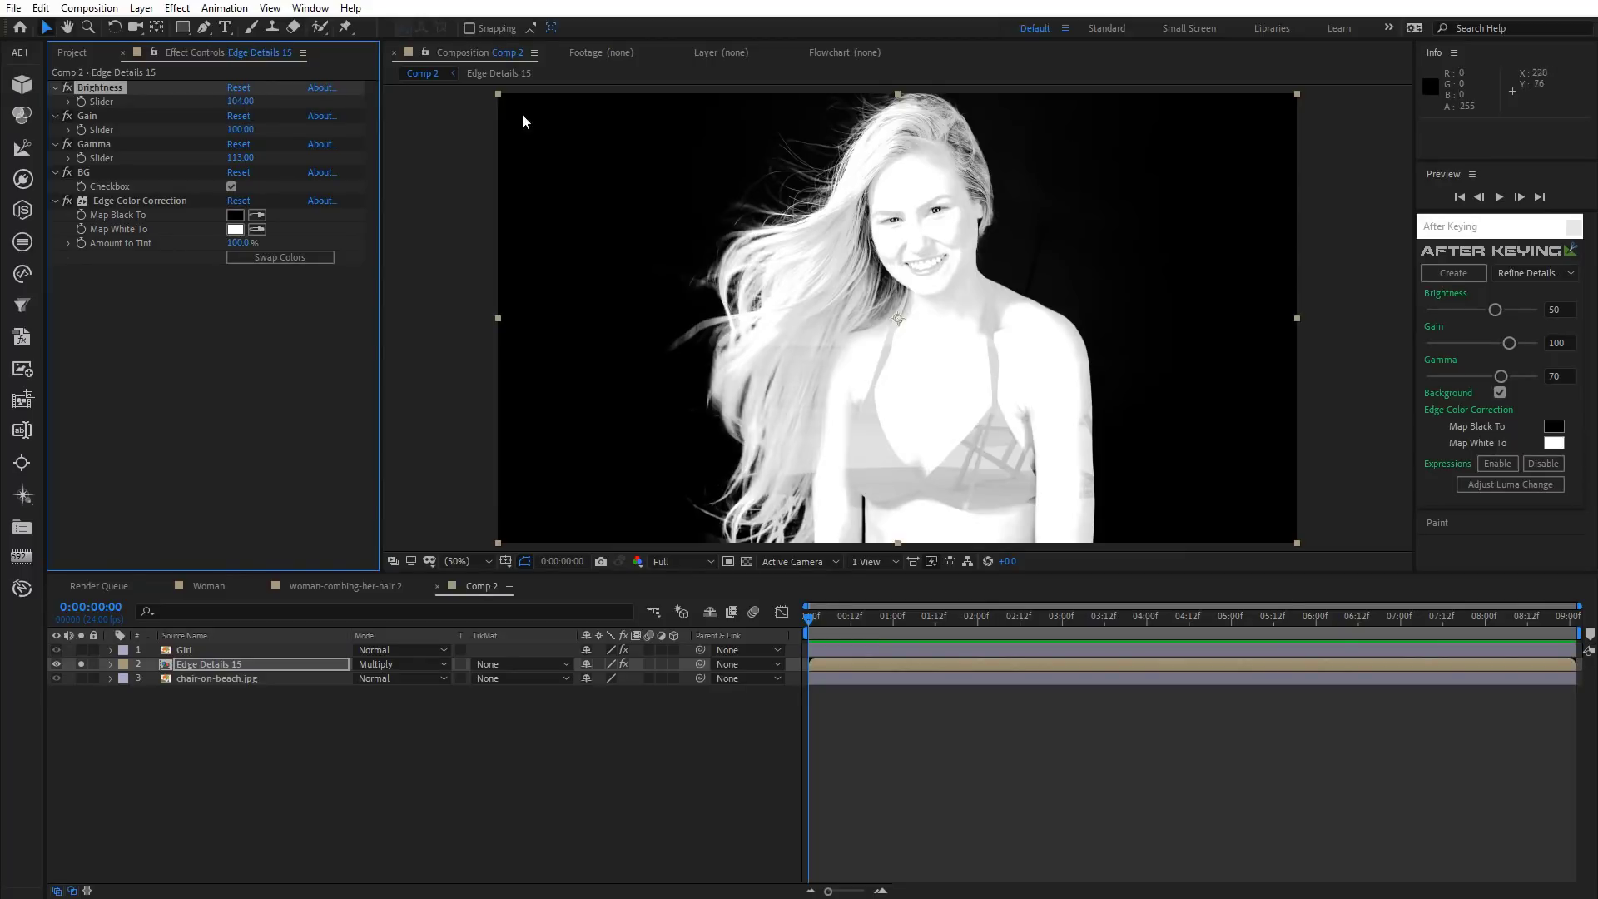
{"action": "left_click_drag", "start_coordinate": [233, 104], "coordinate": [230, 104]}
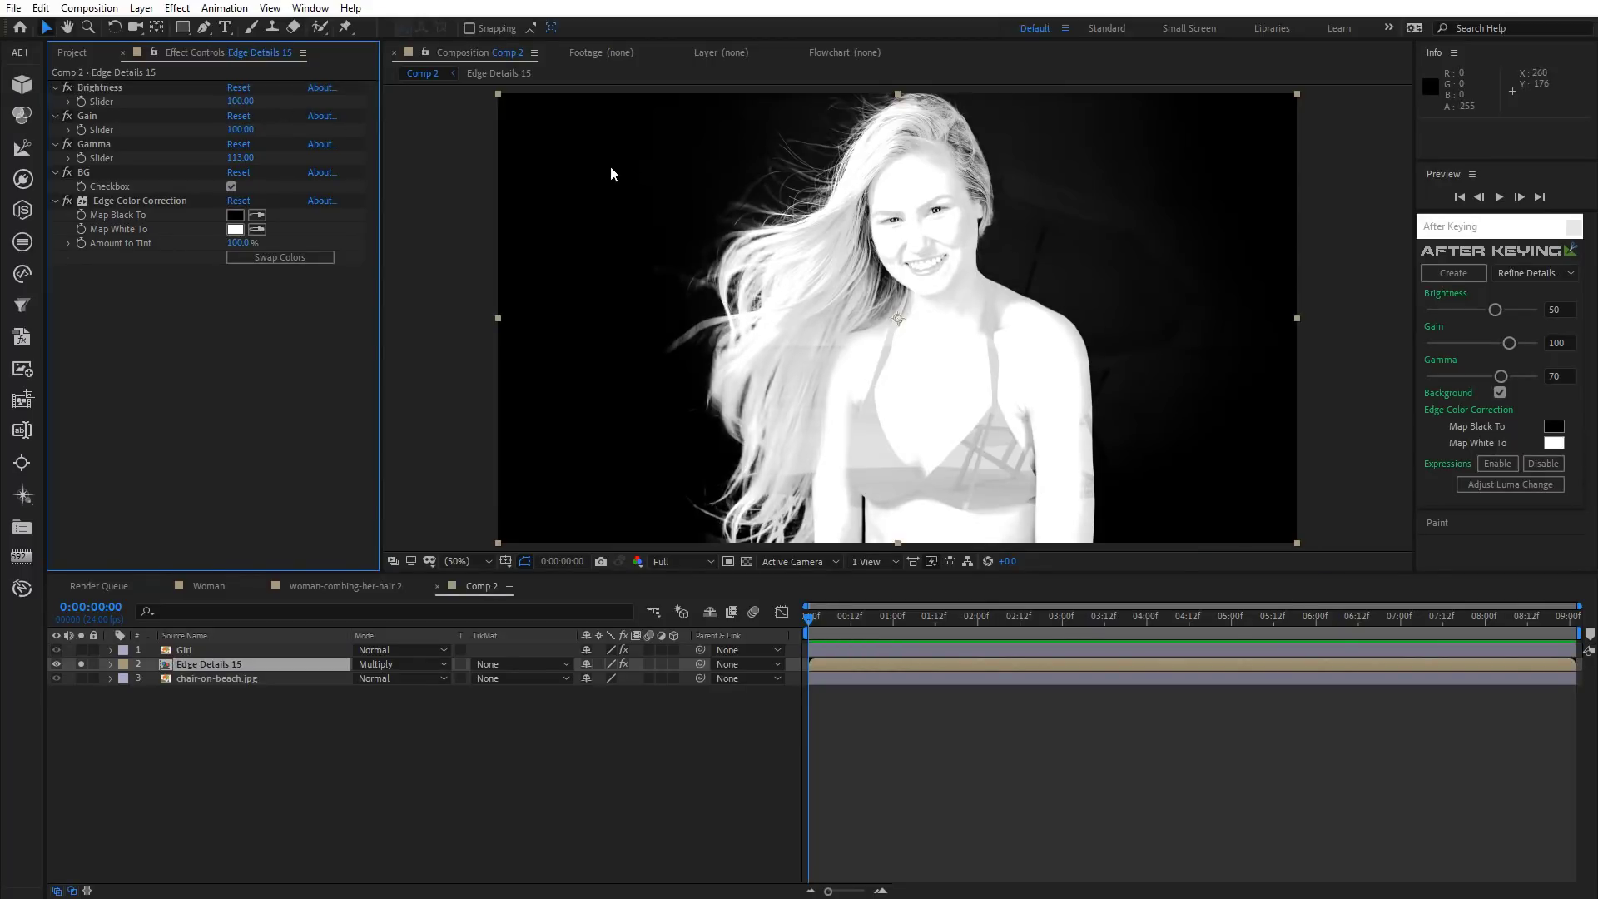
Examine the hair detail up close and set the Edge Details 15 layer's Gamma to 105.
{"action": "scroll", "coordinate": [611, 167], "scroll_direction": "up", "scroll_amount": 1}
{"action": "key", "text": "space"}
{"action": "left_click_drag", "start_coordinate": [694, 267], "coordinate": [745, 510]}
{"action": "left_click_drag", "start_coordinate": [699, 375], "coordinate": [673, 277]}
{"action": "left_click", "coordinate": [238, 158]}
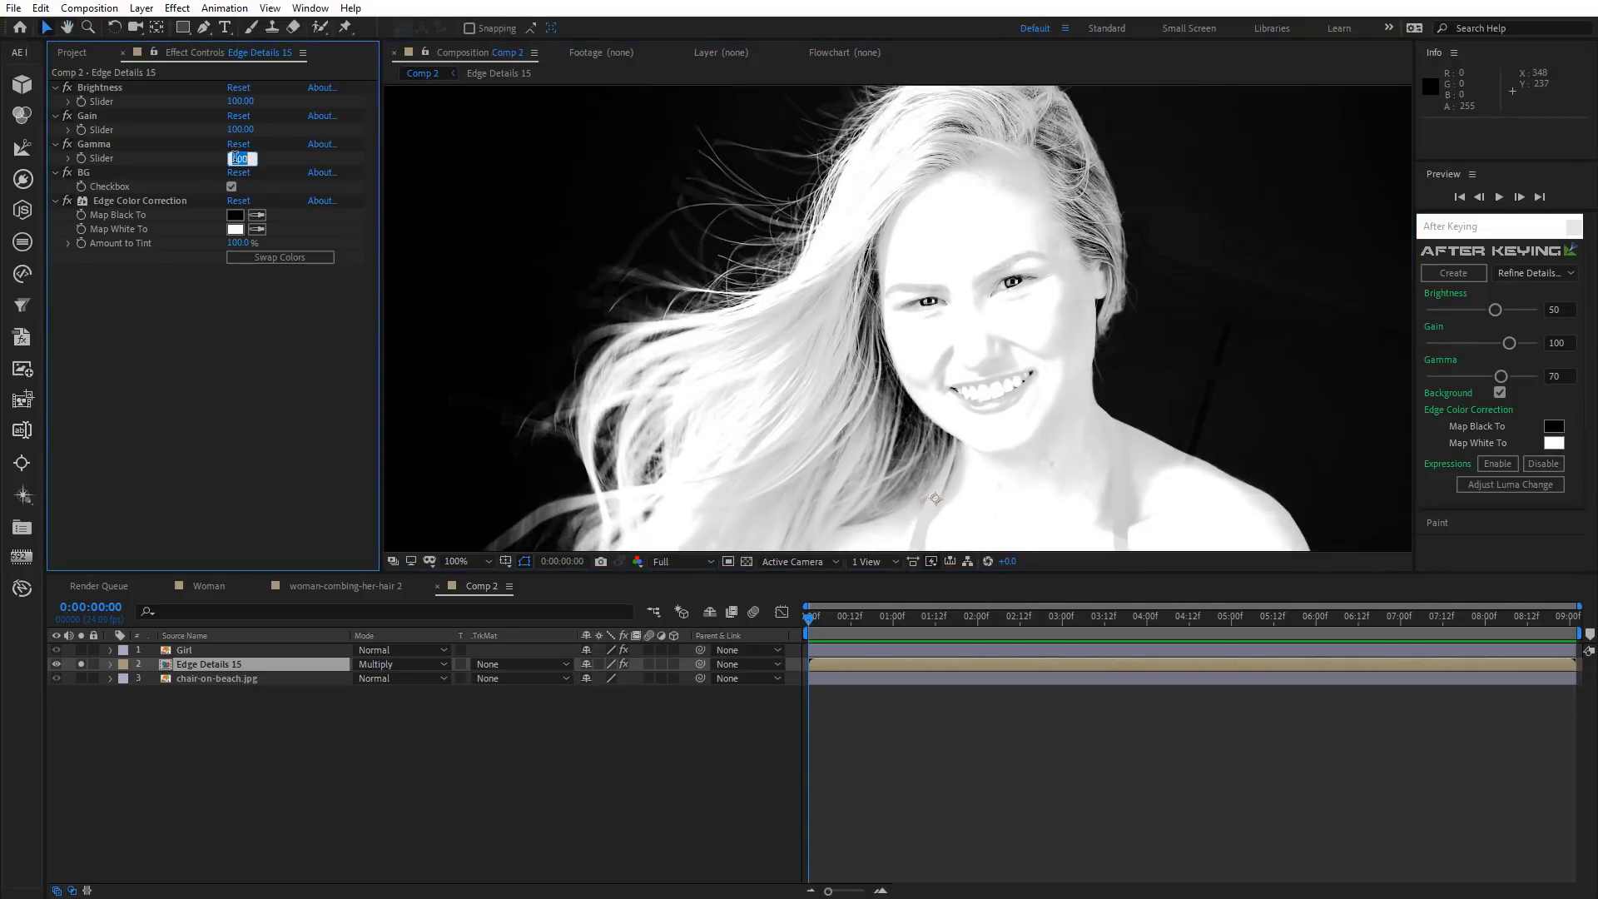
{"action": "type", "text": "105"}
{"action": "key", "text": "Return"}
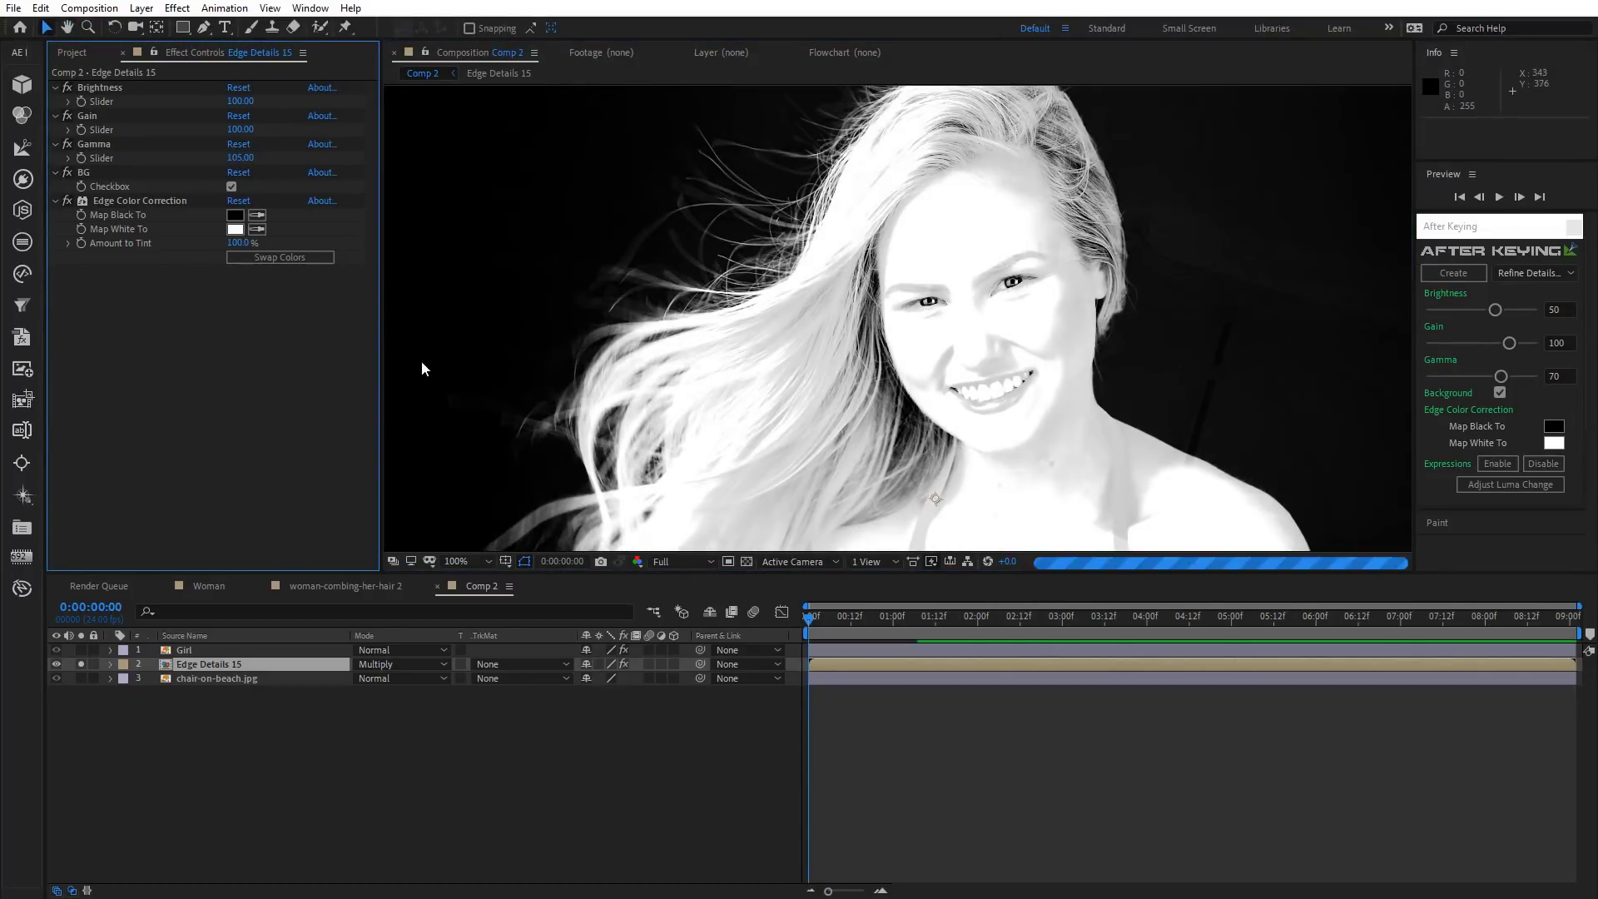
{"action": "left_click_drag", "start_coordinate": [772, 441], "coordinate": [883, 330]}
{"action": "scroll", "coordinate": [706, 456], "scroll_direction": "down", "scroll_amount": 1}
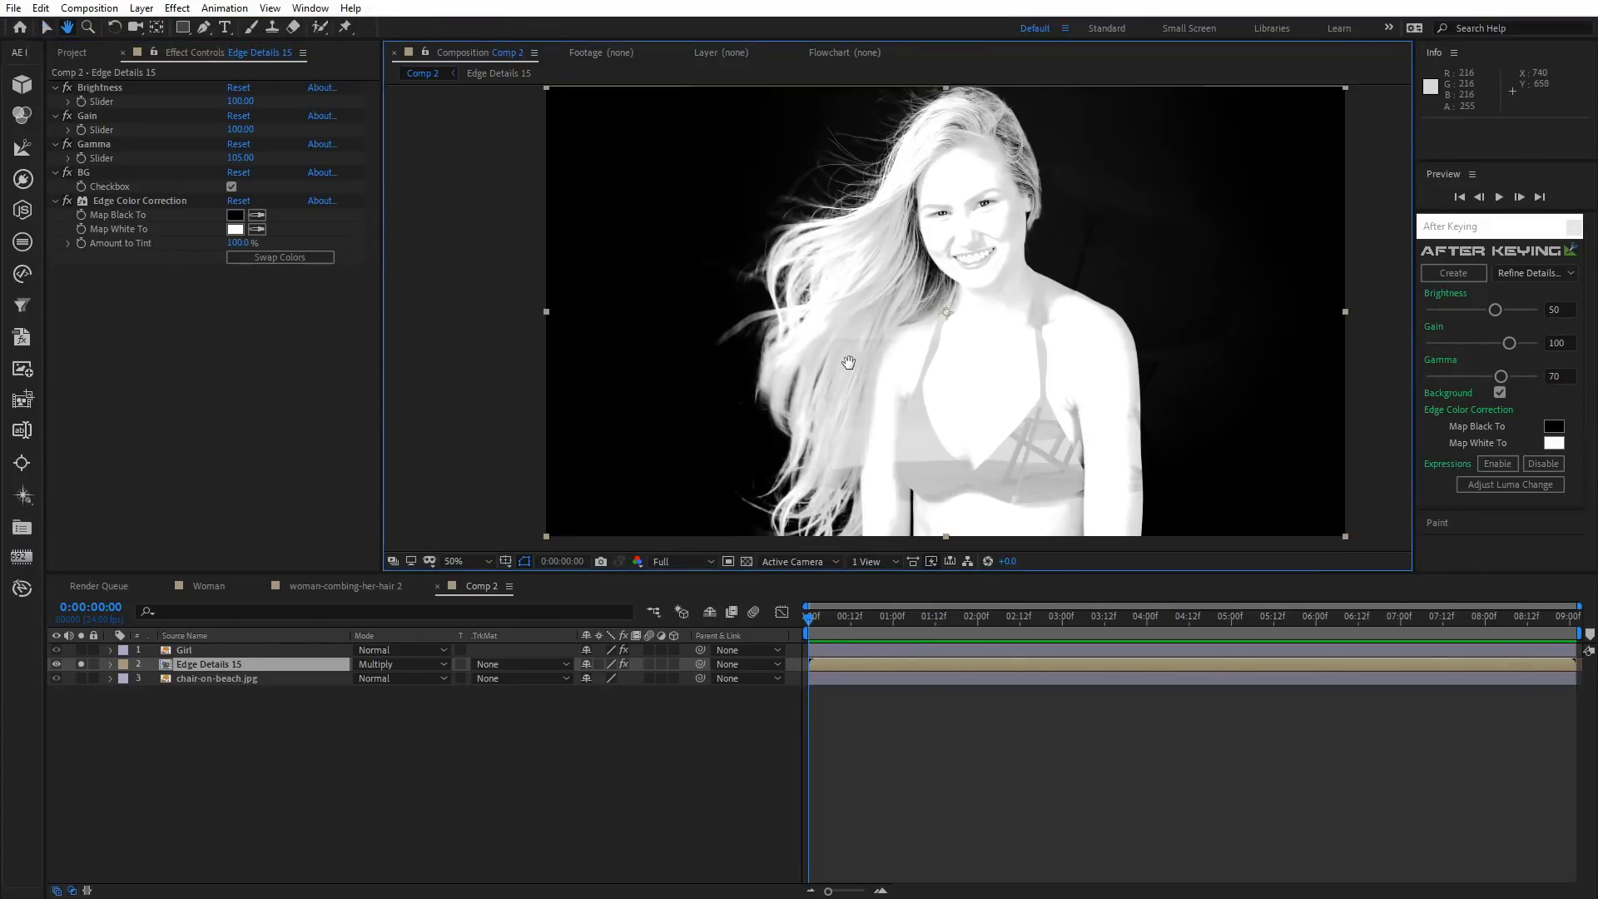
Turn off solo on the Edge Details 15 layer and set its blending mode to Screen.
{"action": "left_click", "coordinate": [127, 721]}
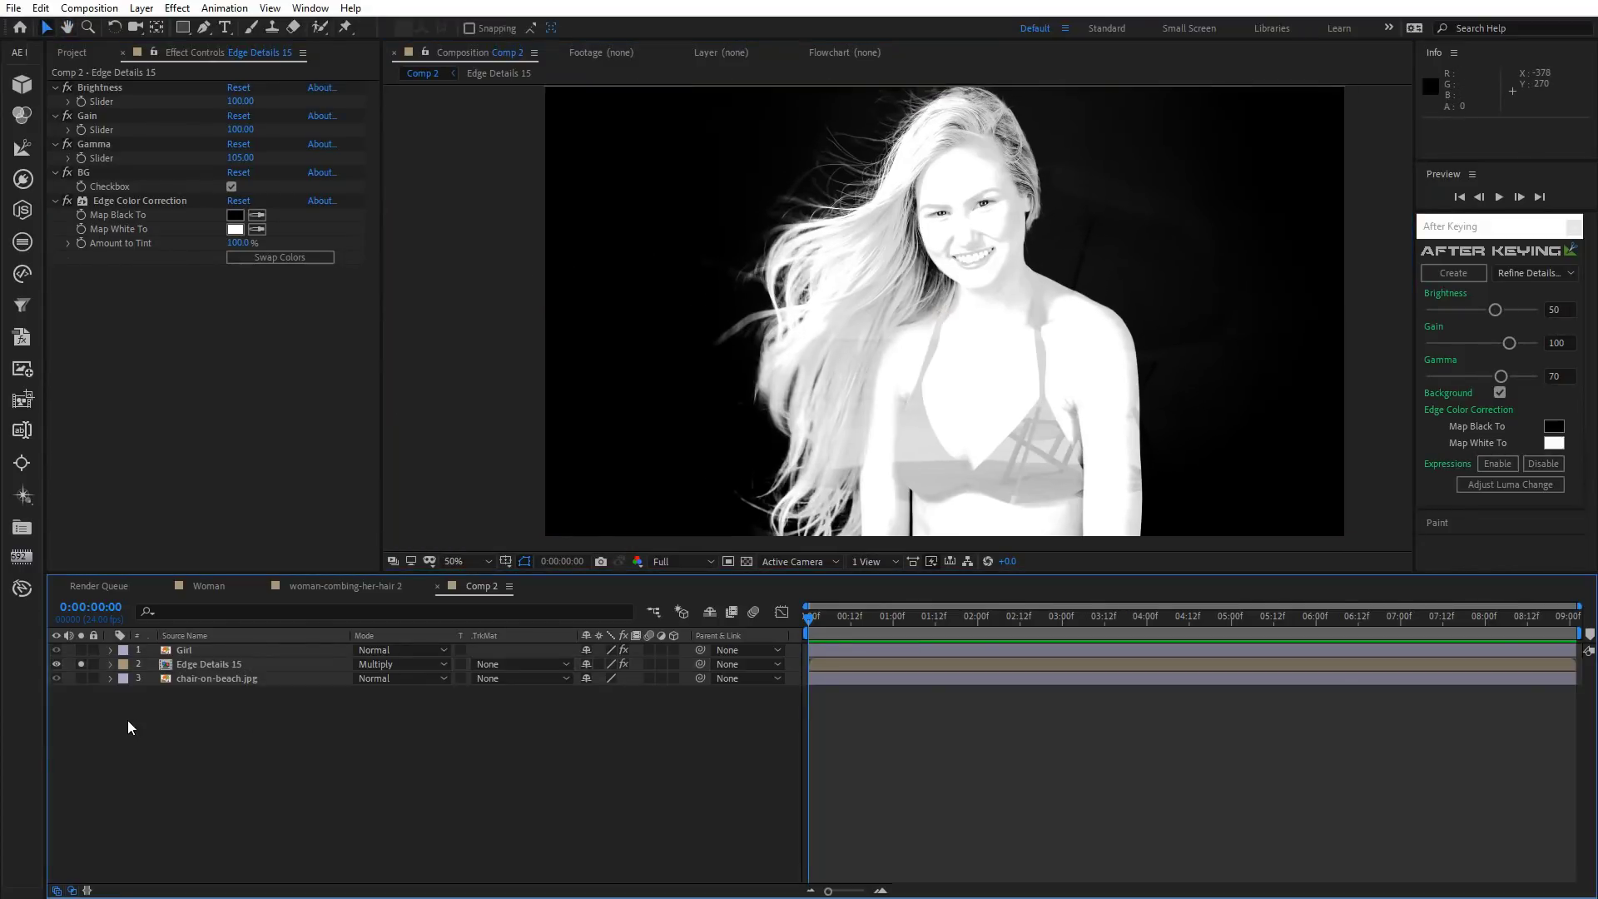
{"action": "left_click", "coordinate": [82, 664]}
{"action": "left_click", "coordinate": [378, 663]}
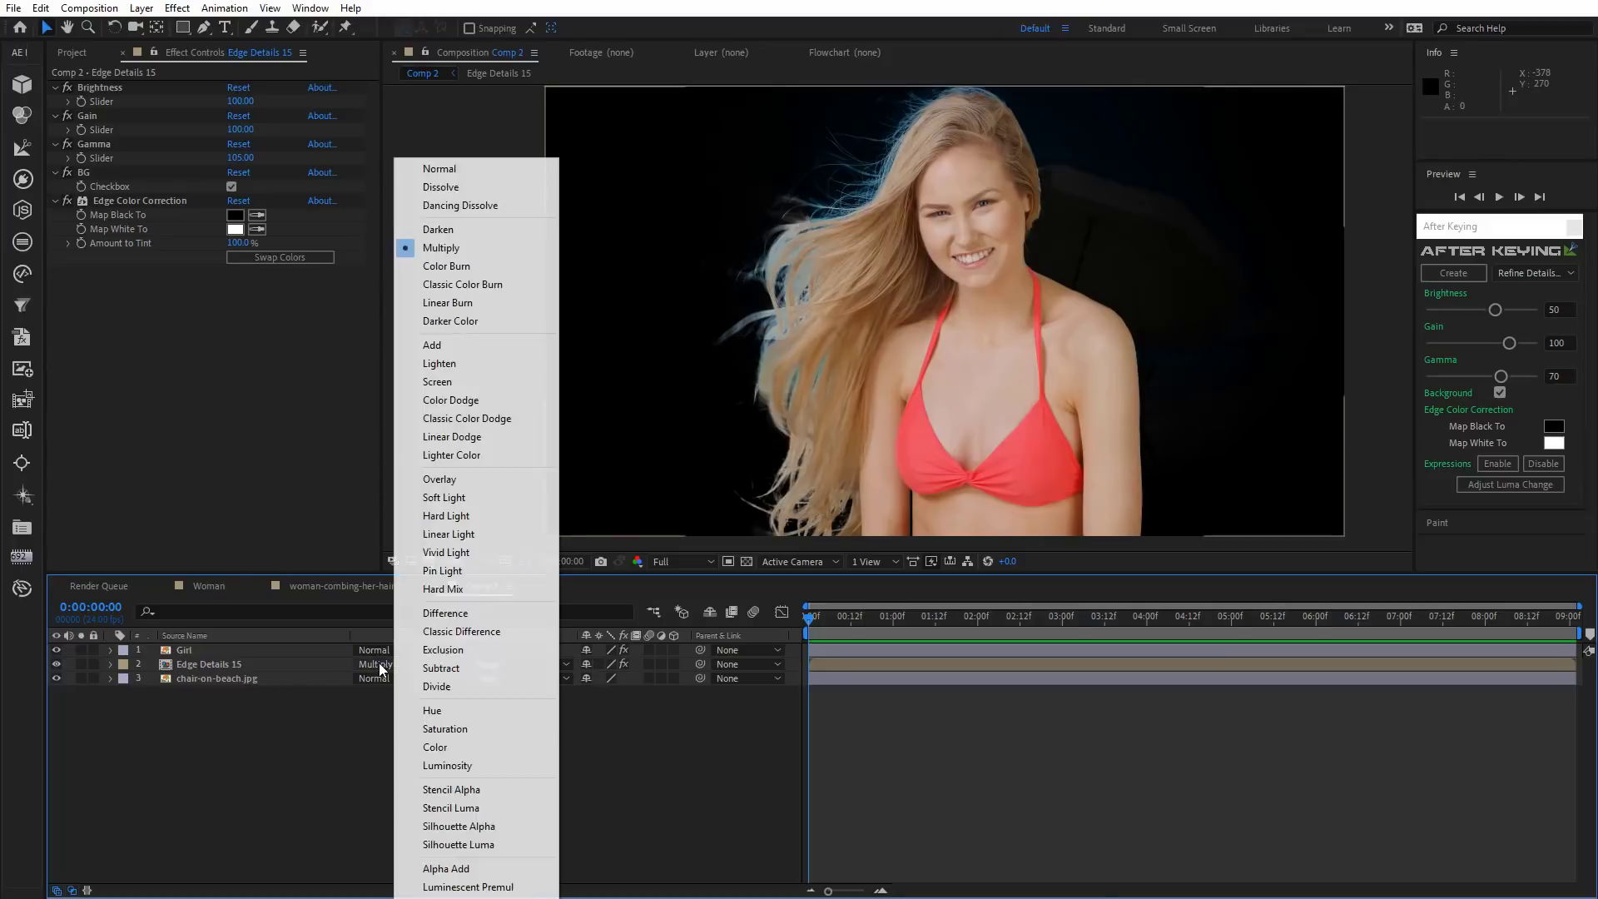
{"action": "left_click", "coordinate": [451, 381]}
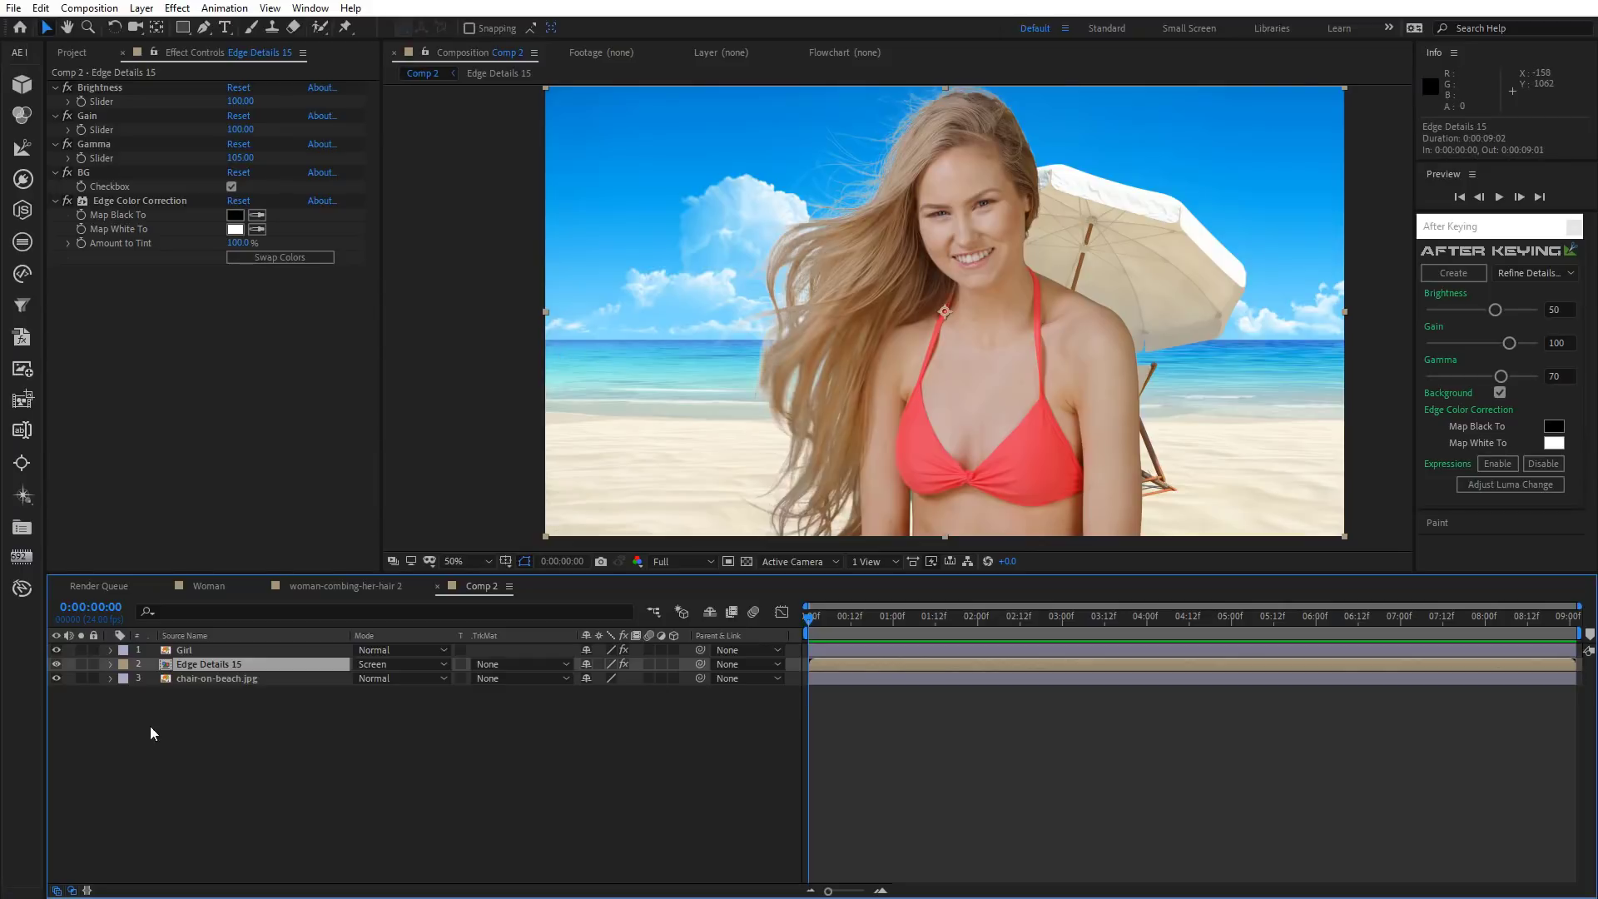
Move the Girl and Edge Details 15 layers together 360 px horizontally to the left, uncovering the beach chair.
{"action": "left_click", "coordinate": [197, 652]}
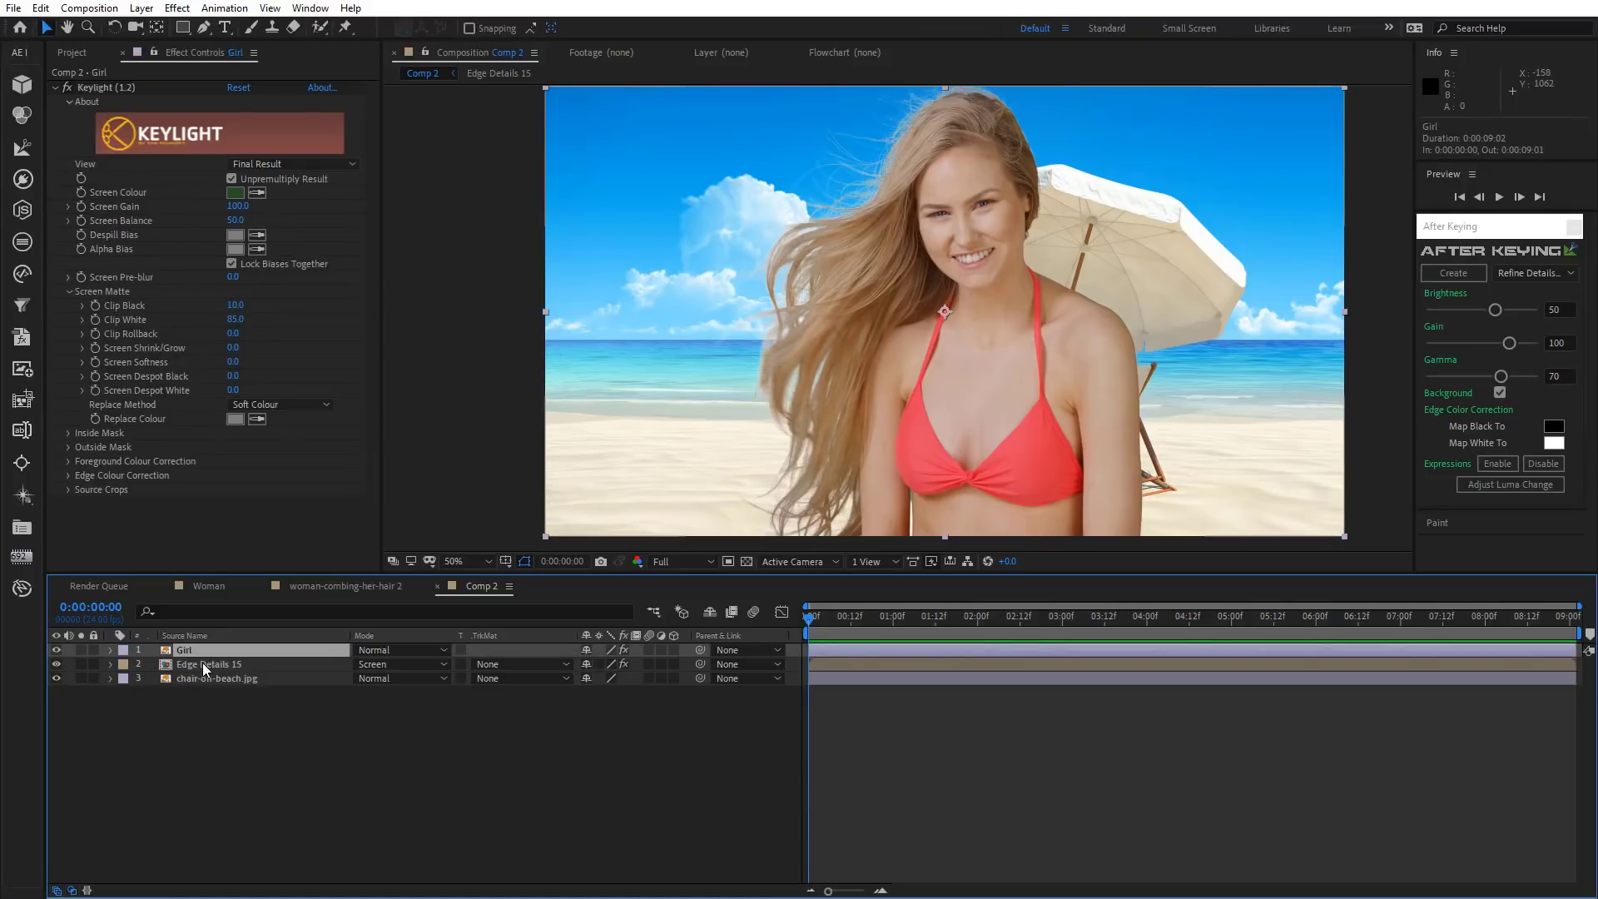
{"action": "left_click", "coordinate": [202, 662], "text": "ctrl"}
{"action": "left_click_drag", "start_coordinate": [974, 351], "coordinate": [824, 352]}
{"action": "left_click", "coordinate": [532, 787]}
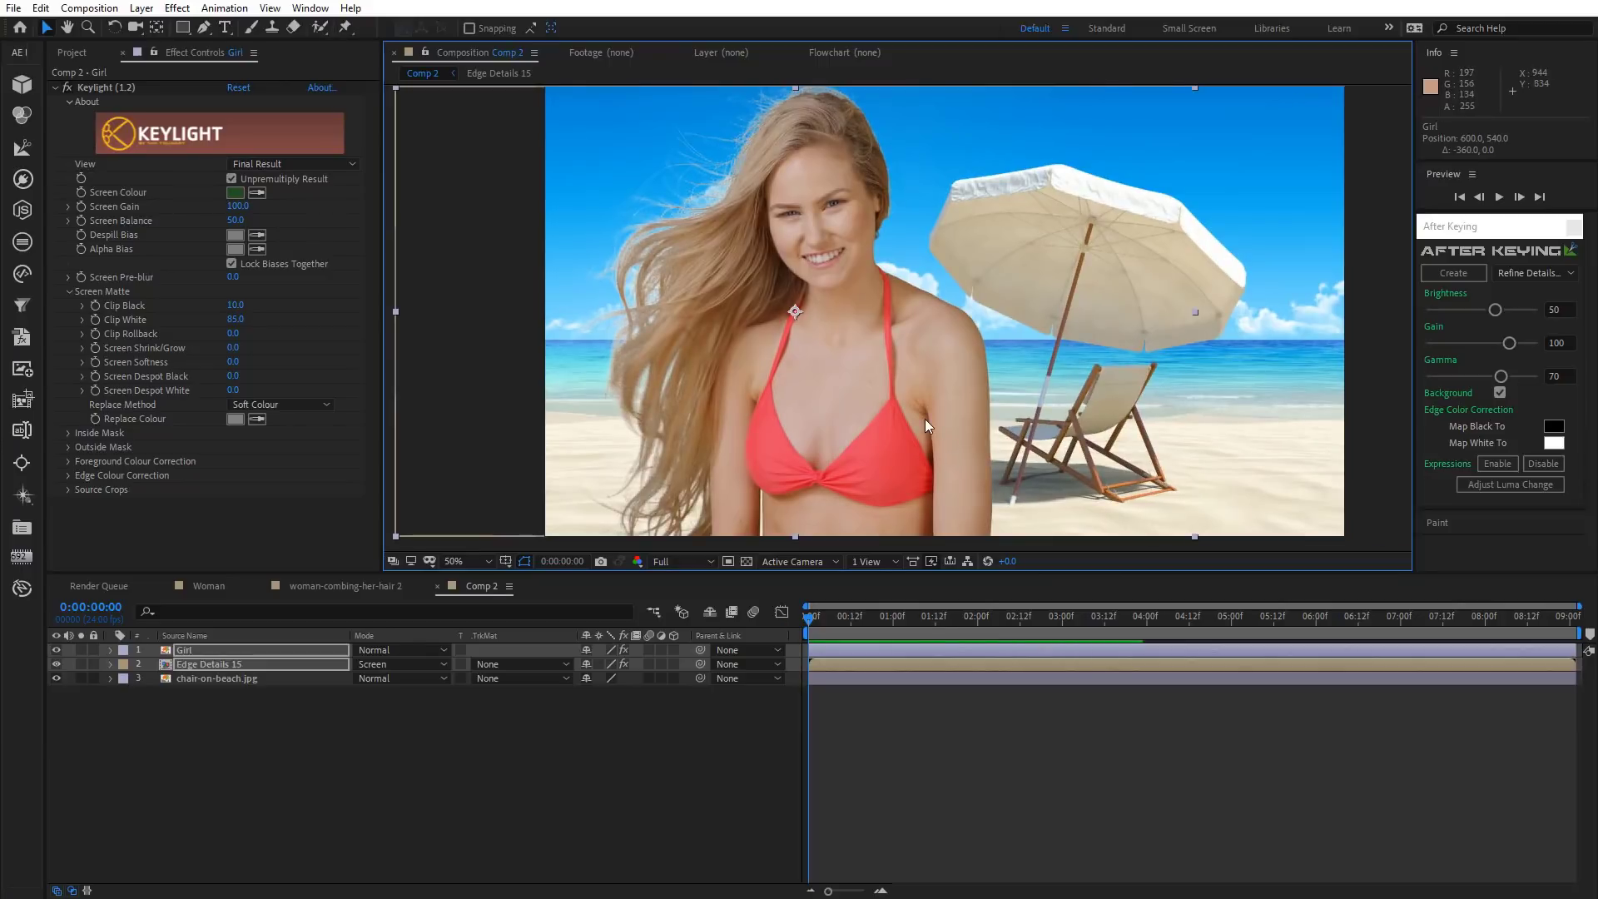
Shift the Girl and Edge Details 15 layers together a further 30 px horizontally, away from the beach chair, and deselect them.
{"action": "left_click_drag", "start_coordinate": [912, 410], "coordinate": [900, 412]}
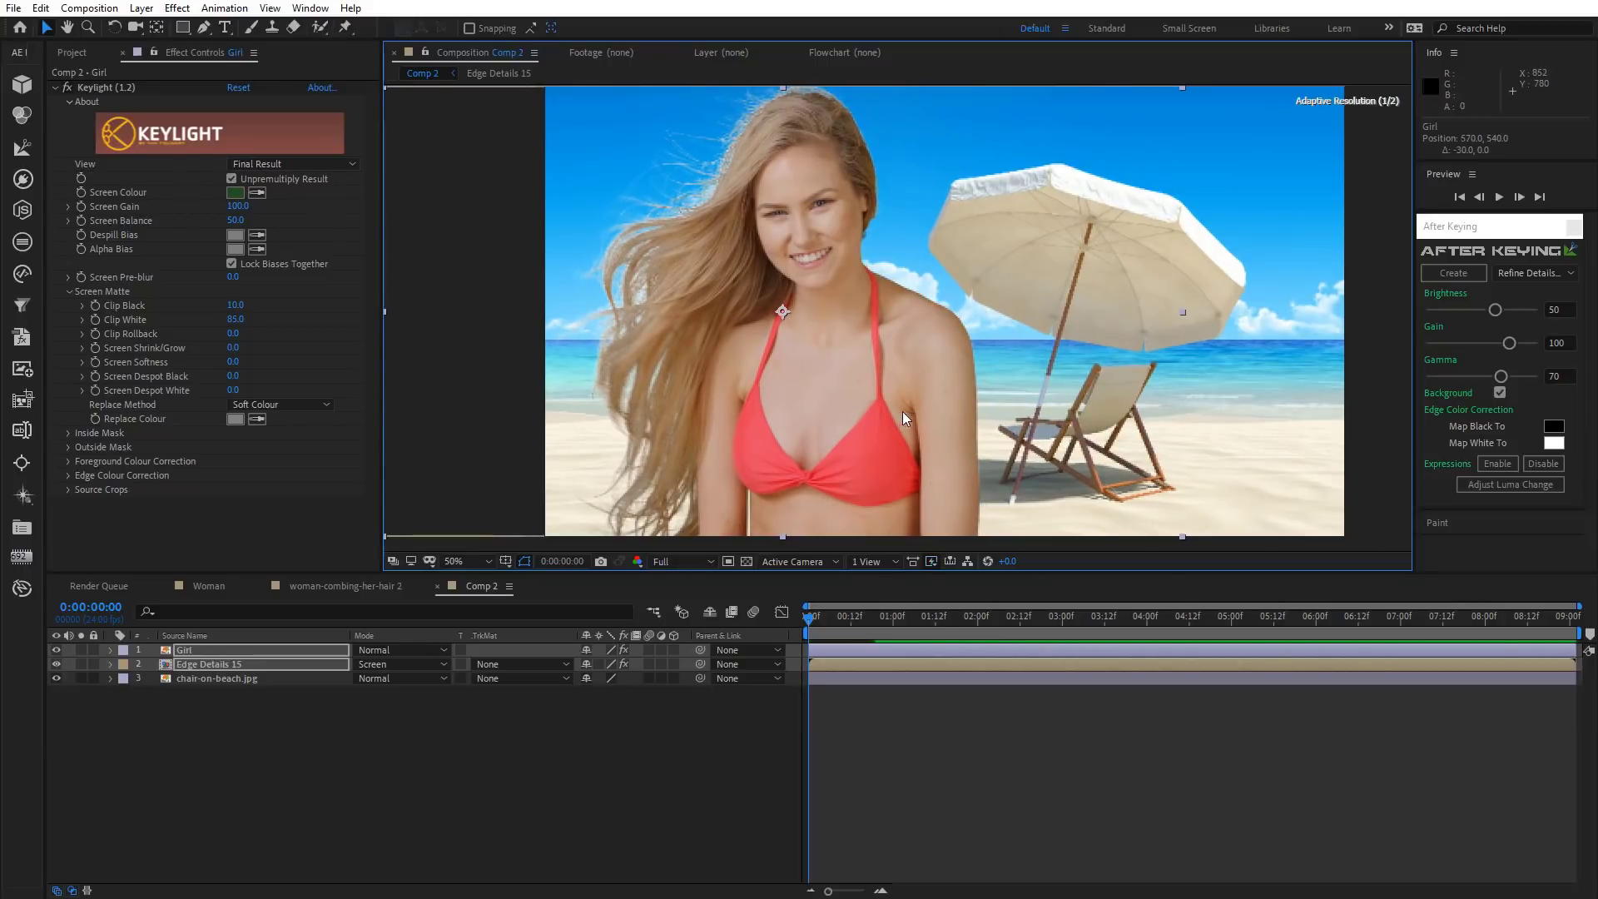
{"action": "left_click", "coordinate": [551, 786]}
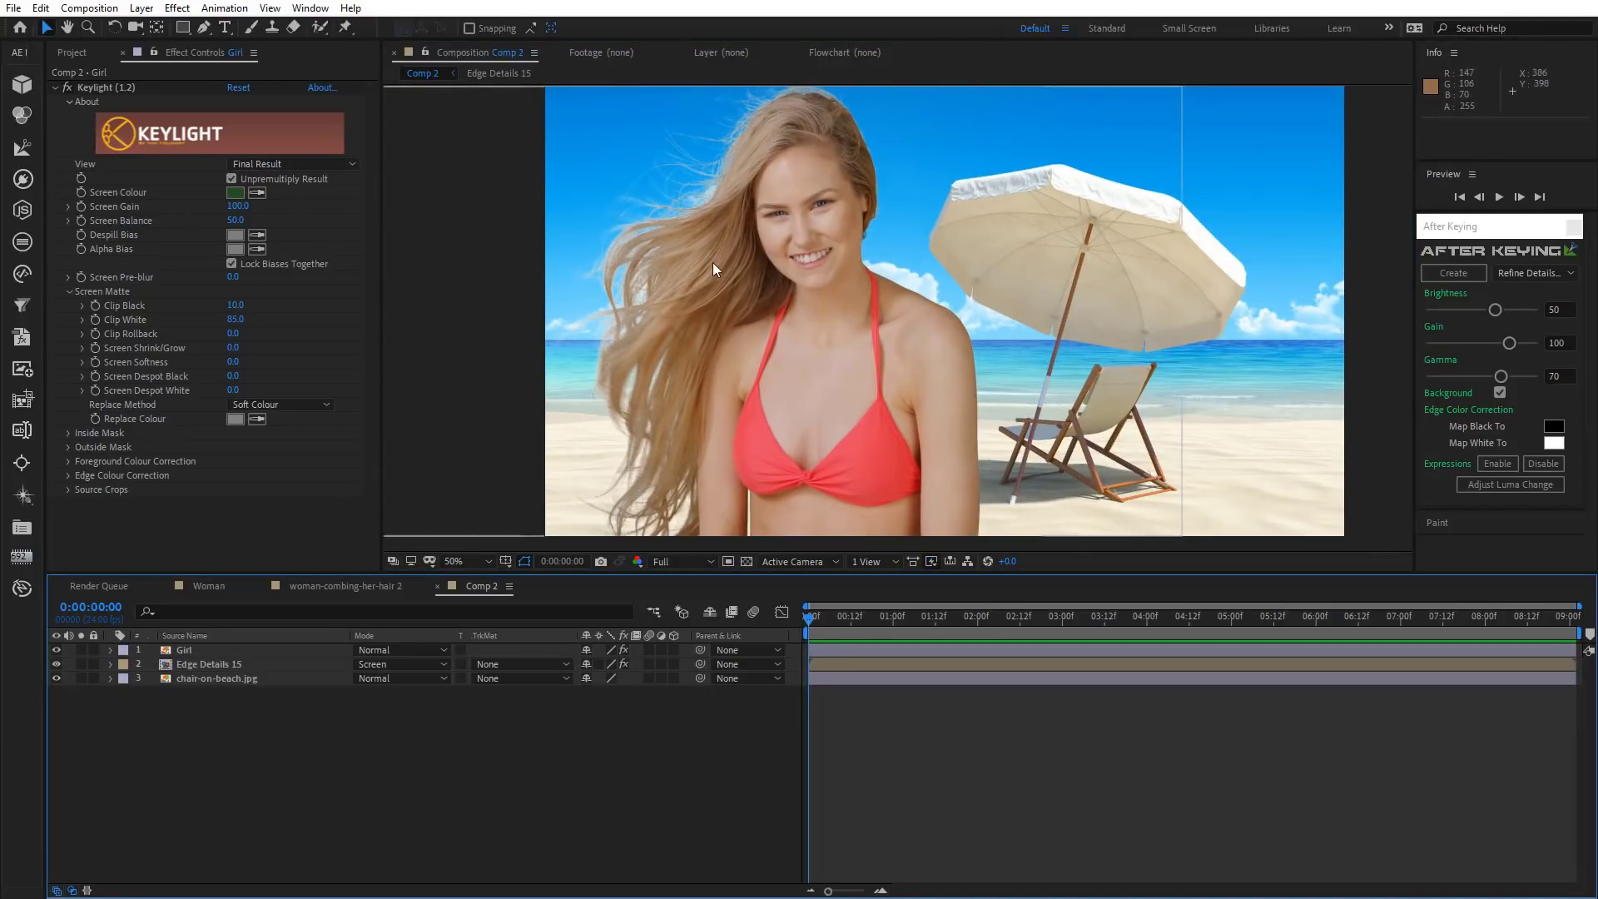
Set the Screen Softness of the Girl layer's Keylight screen matte to 5.
{"action": "key", "text": "slash"}
{"action": "key", "text": "h"}
{"action": "left_click_drag", "start_coordinate": [707, 271], "coordinate": [899, 509]}
{"action": "key", "text": "v"}
{"action": "left_click", "coordinate": [133, 362]}
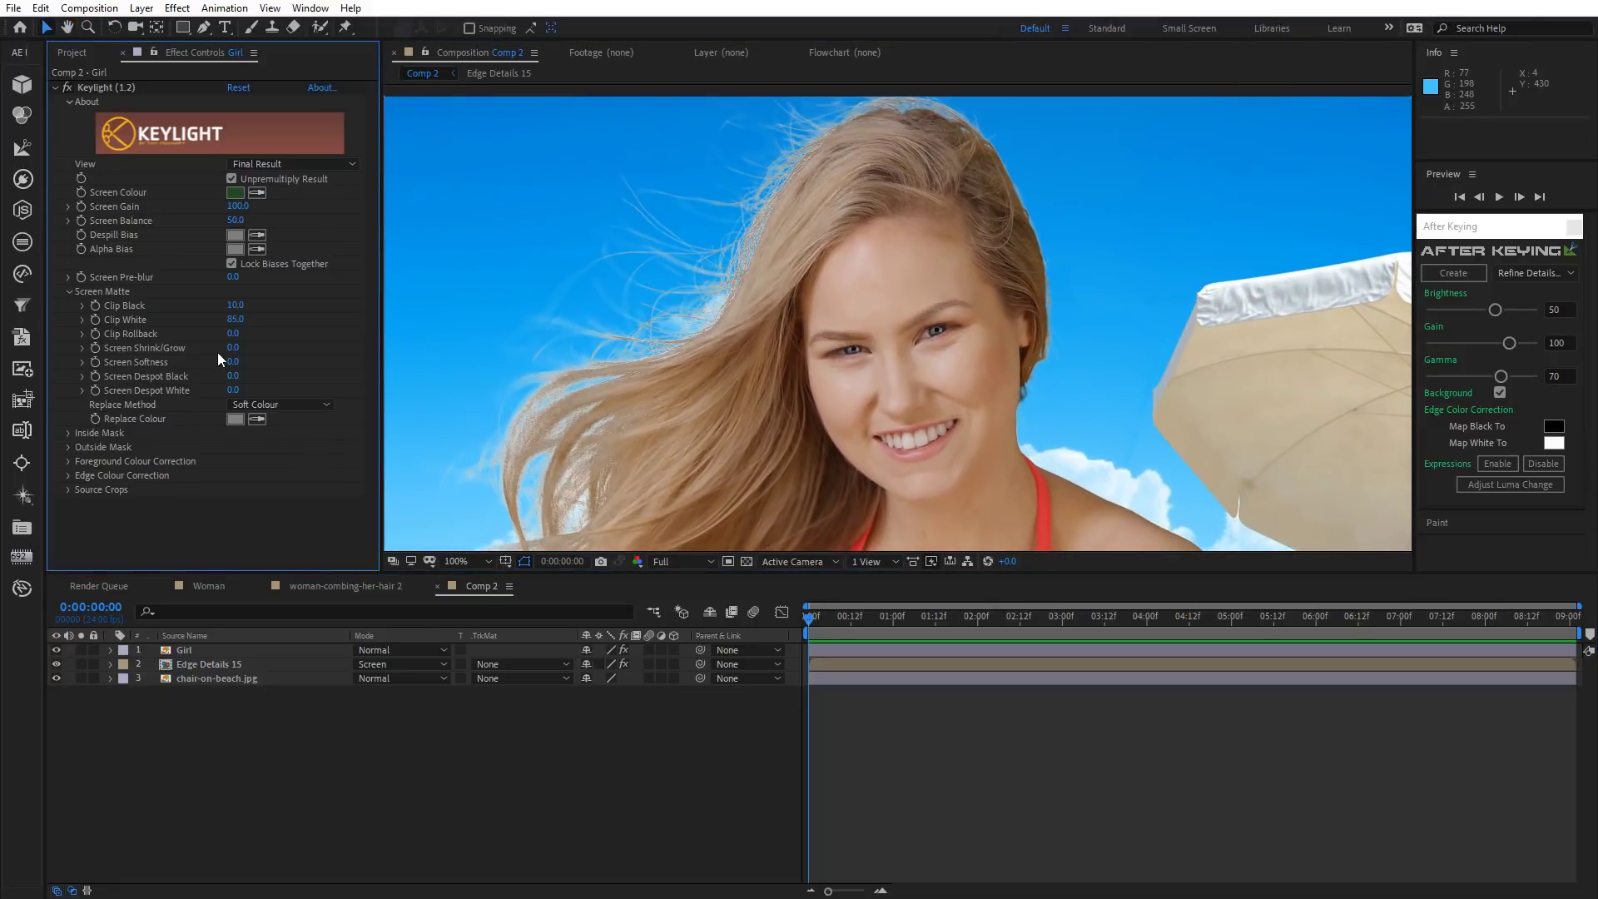
{"action": "left_click", "coordinate": [233, 361]}
{"action": "type", "text": "5"}
{"action": "key", "text": "Return"}
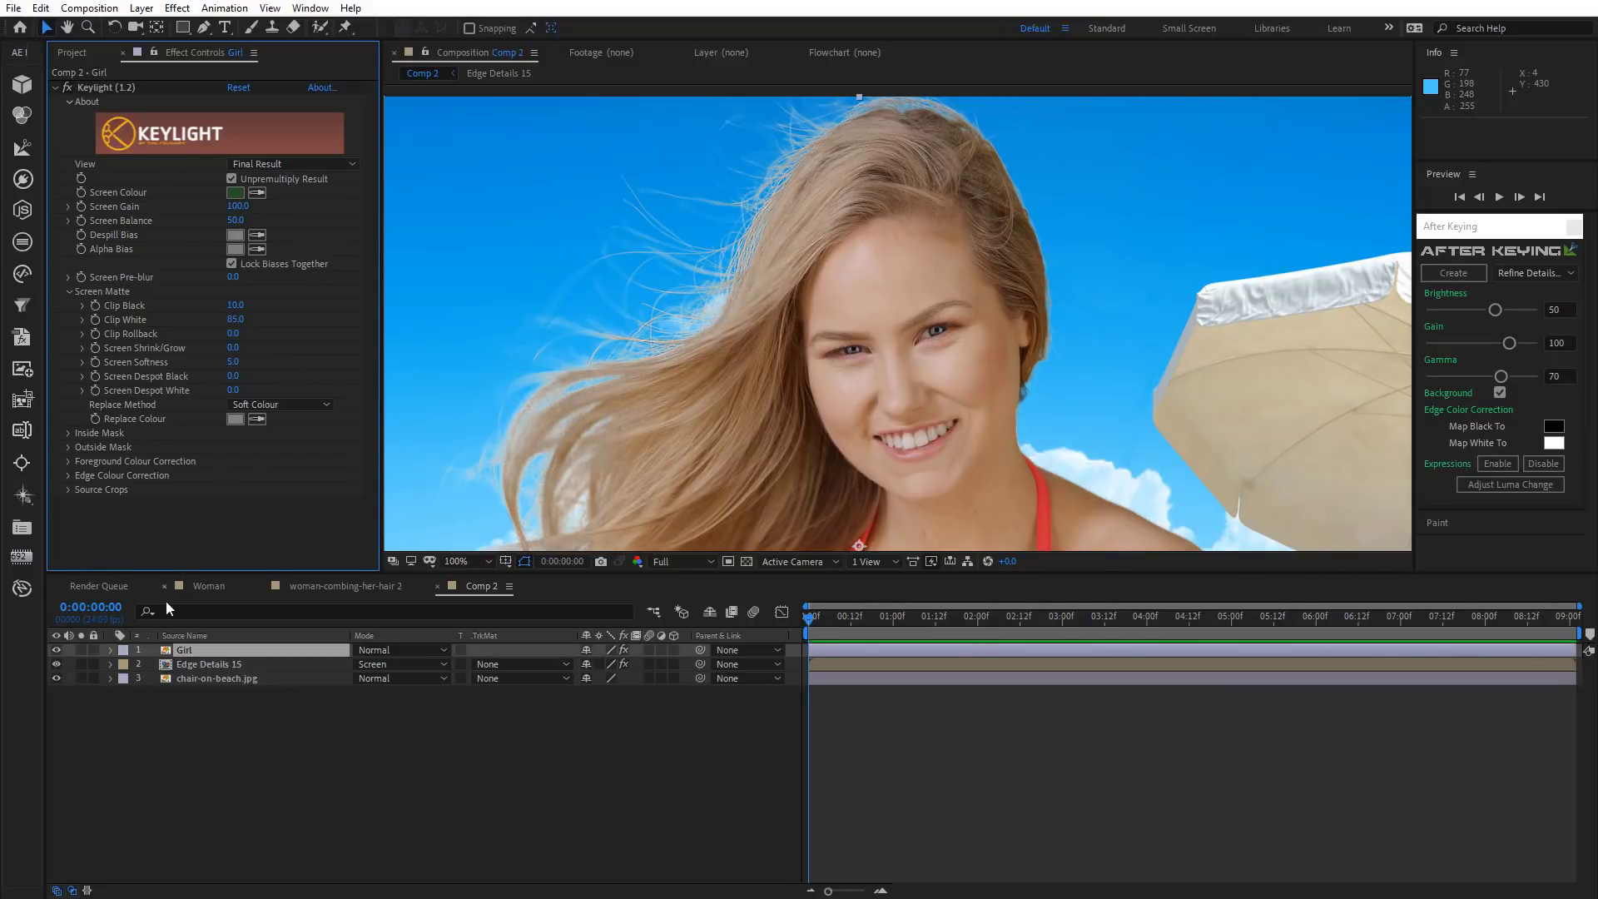
Set Edge Details 15's Map White To colour to a tone sampled from the woman's forehead and lighten it to a paler tint.
{"action": "left_click", "coordinate": [209, 664]}
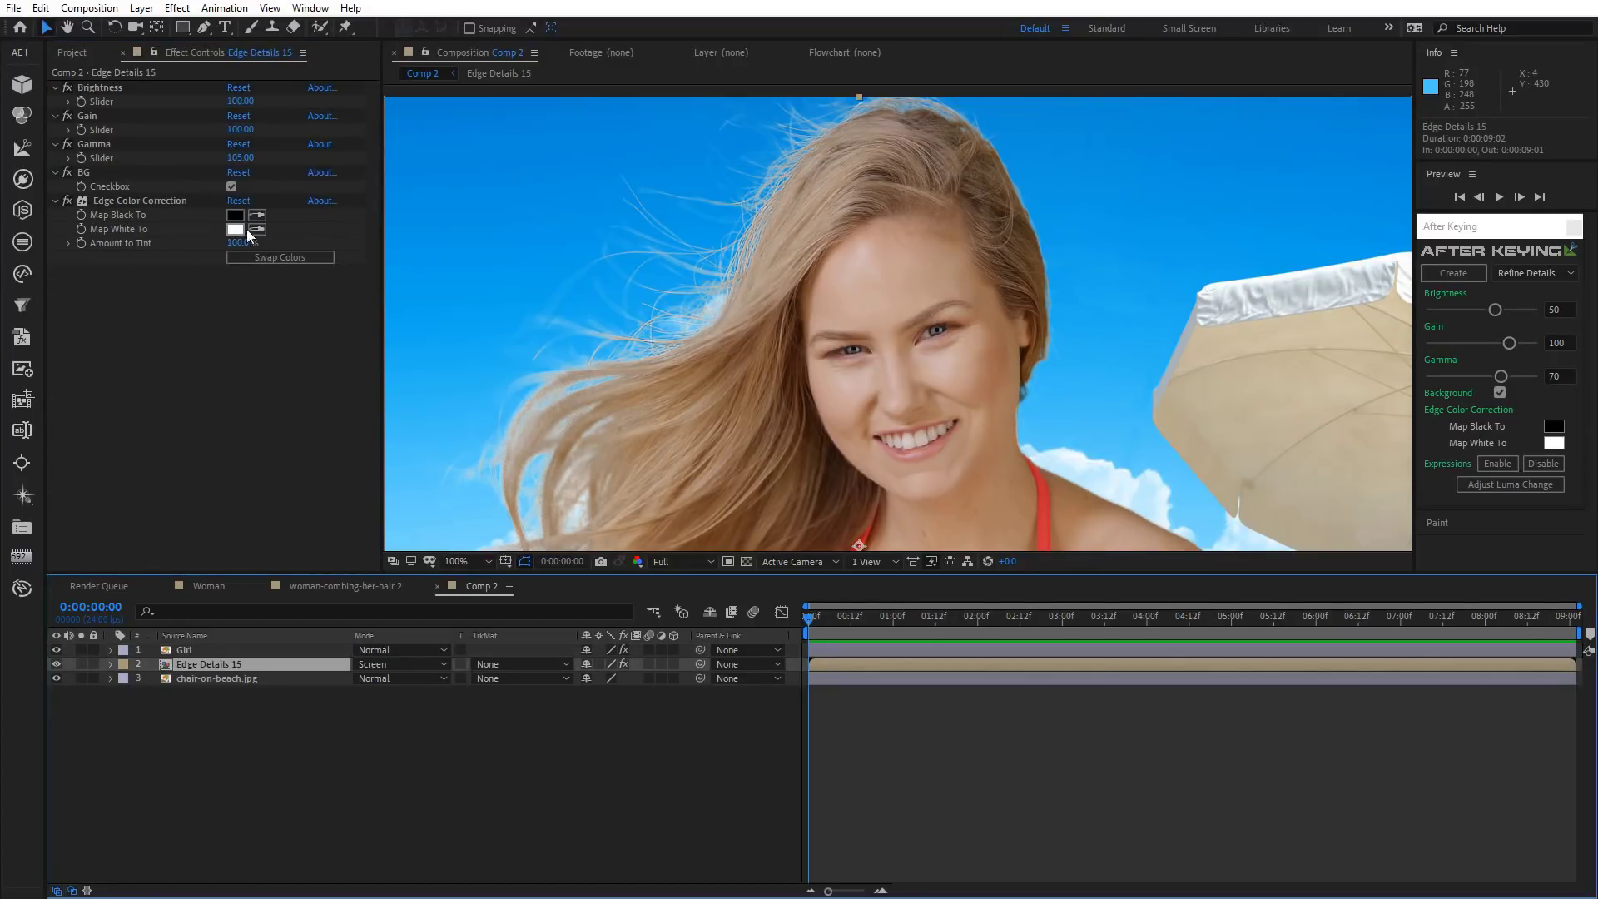
{"action": "left_click", "coordinate": [113, 231]}
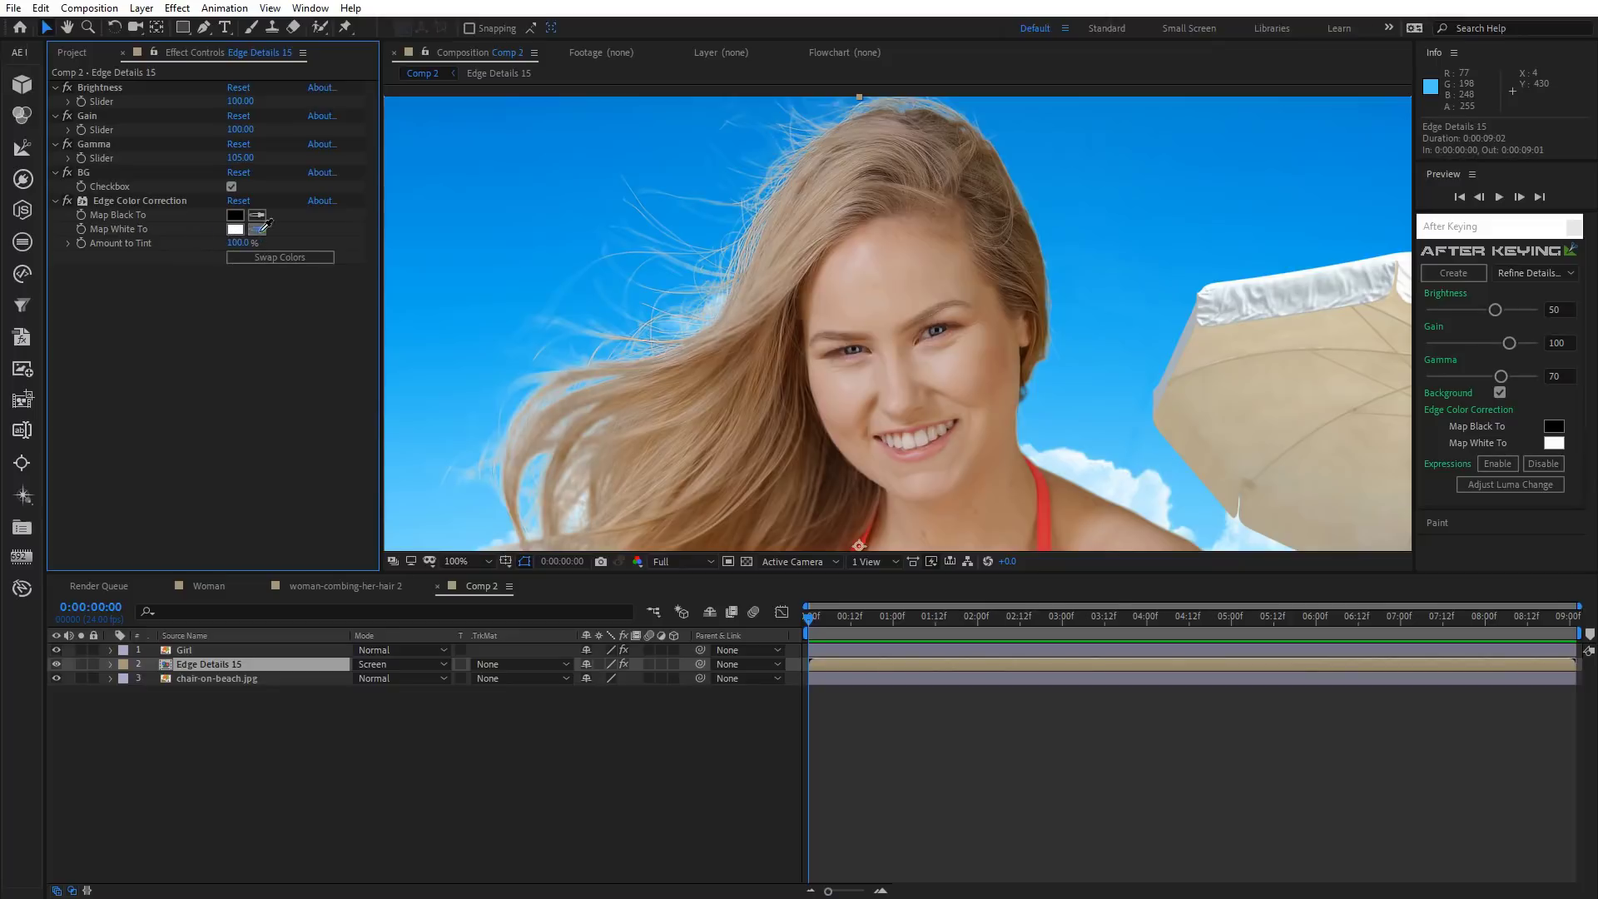
{"action": "left_click", "coordinate": [768, 237]}
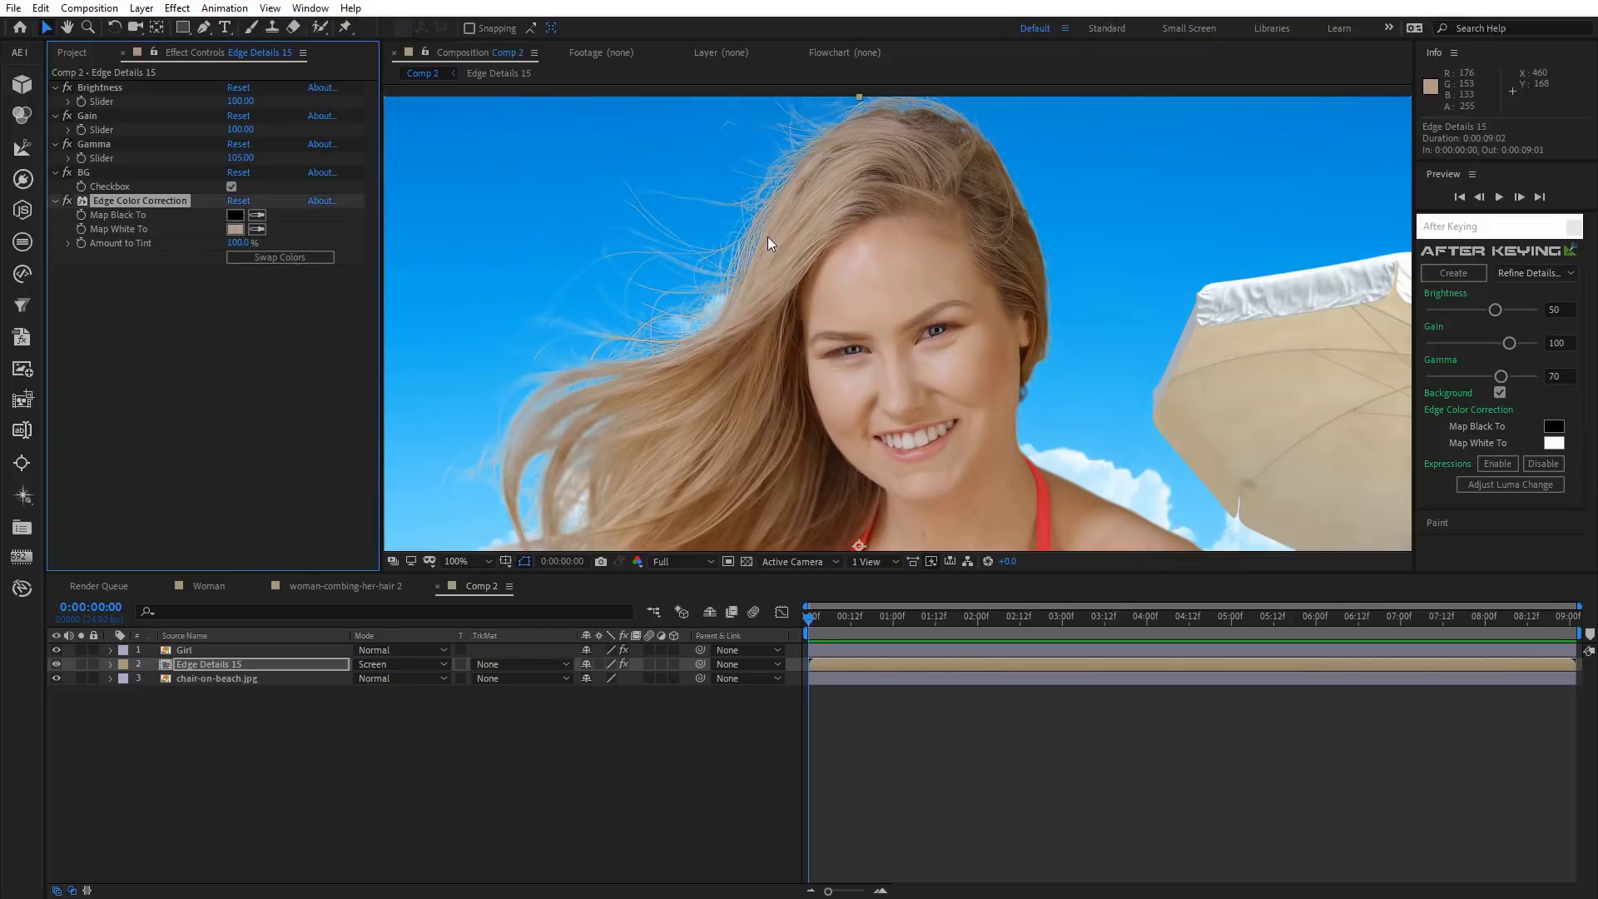
{"action": "left_click", "coordinate": [256, 228]}
{"action": "left_click", "coordinate": [860, 259]}
{"action": "left_click", "coordinate": [234, 228]}
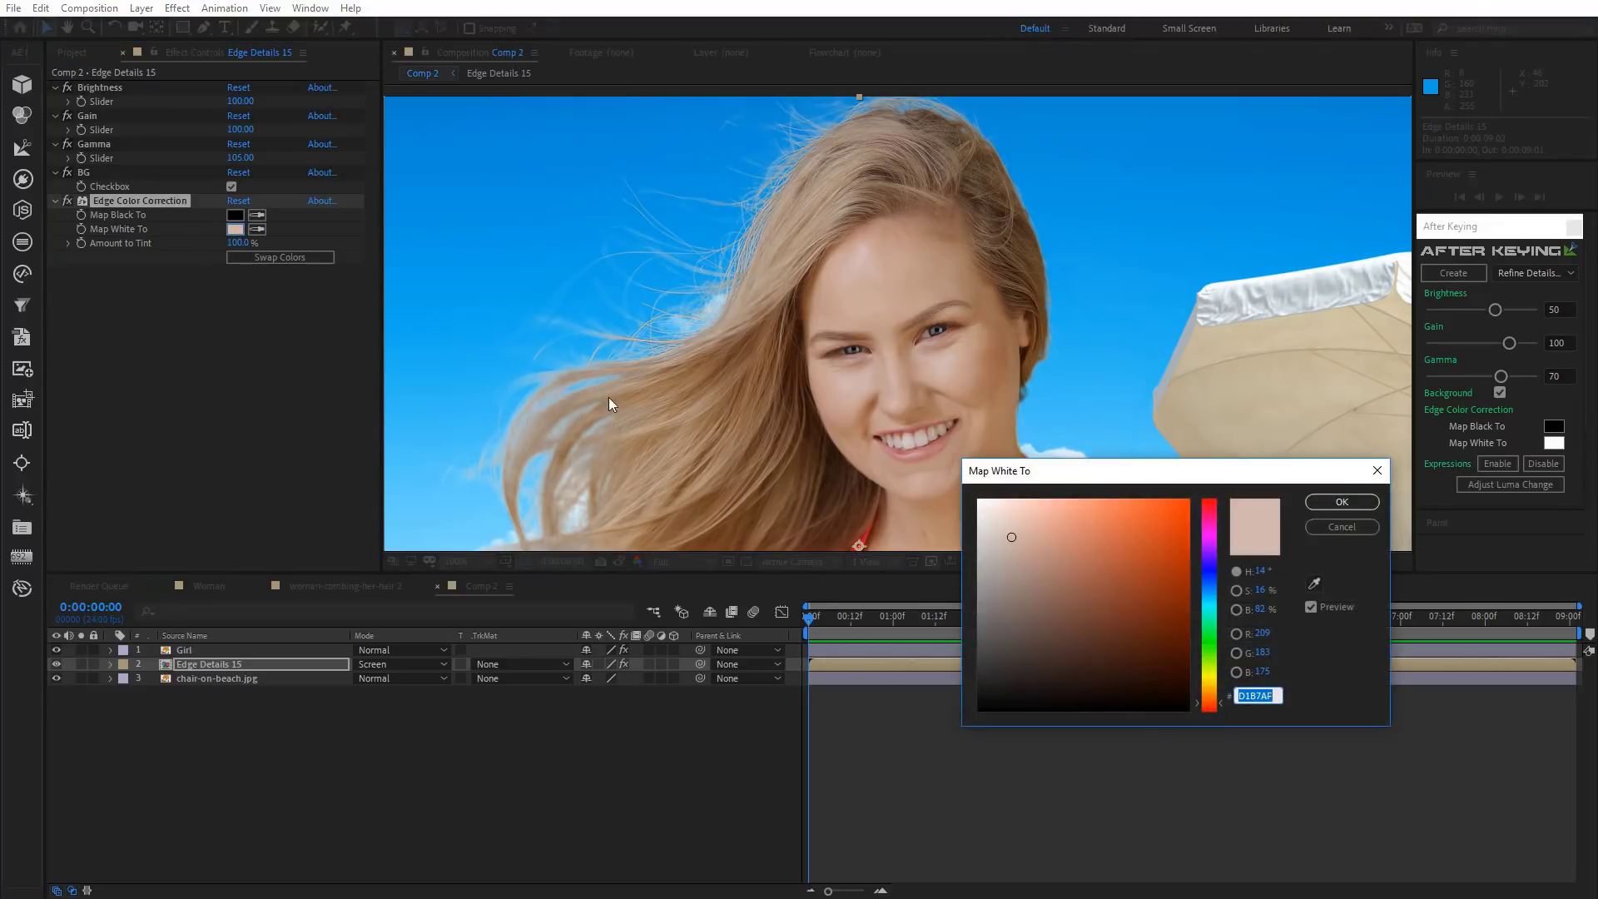
{"action": "left_click", "coordinate": [1000, 524]}
{"action": "left_click", "coordinate": [1324, 505]}
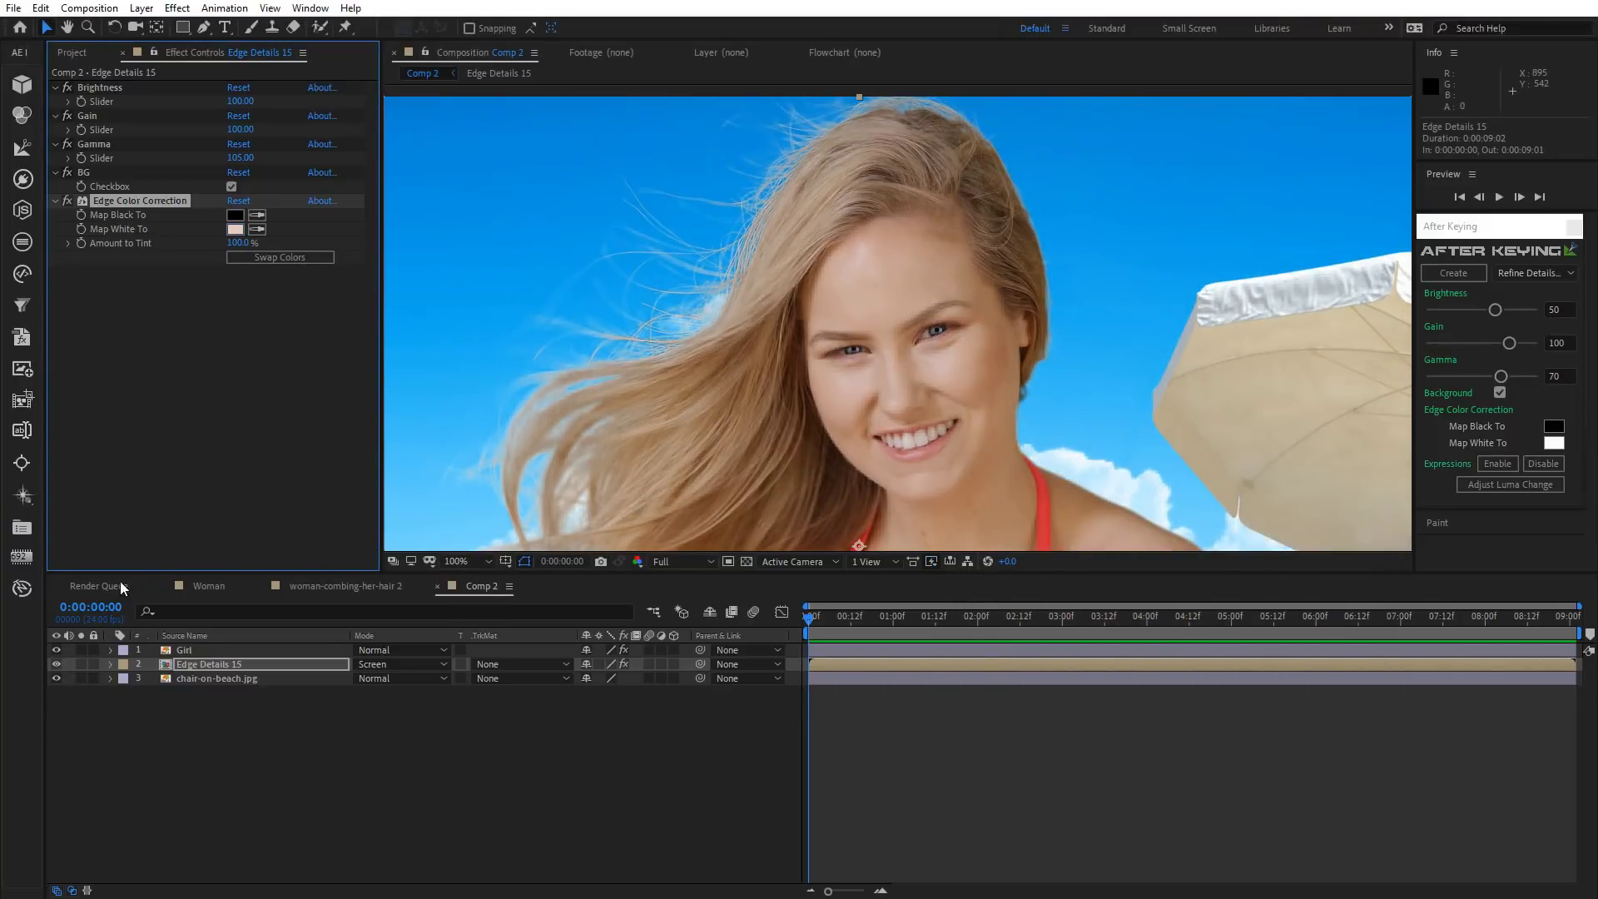
Add a Curves effect to the Girl layer and raise the upper midtones of the RGB curve to brighten her.
{"action": "left_click", "coordinate": [190, 651]}
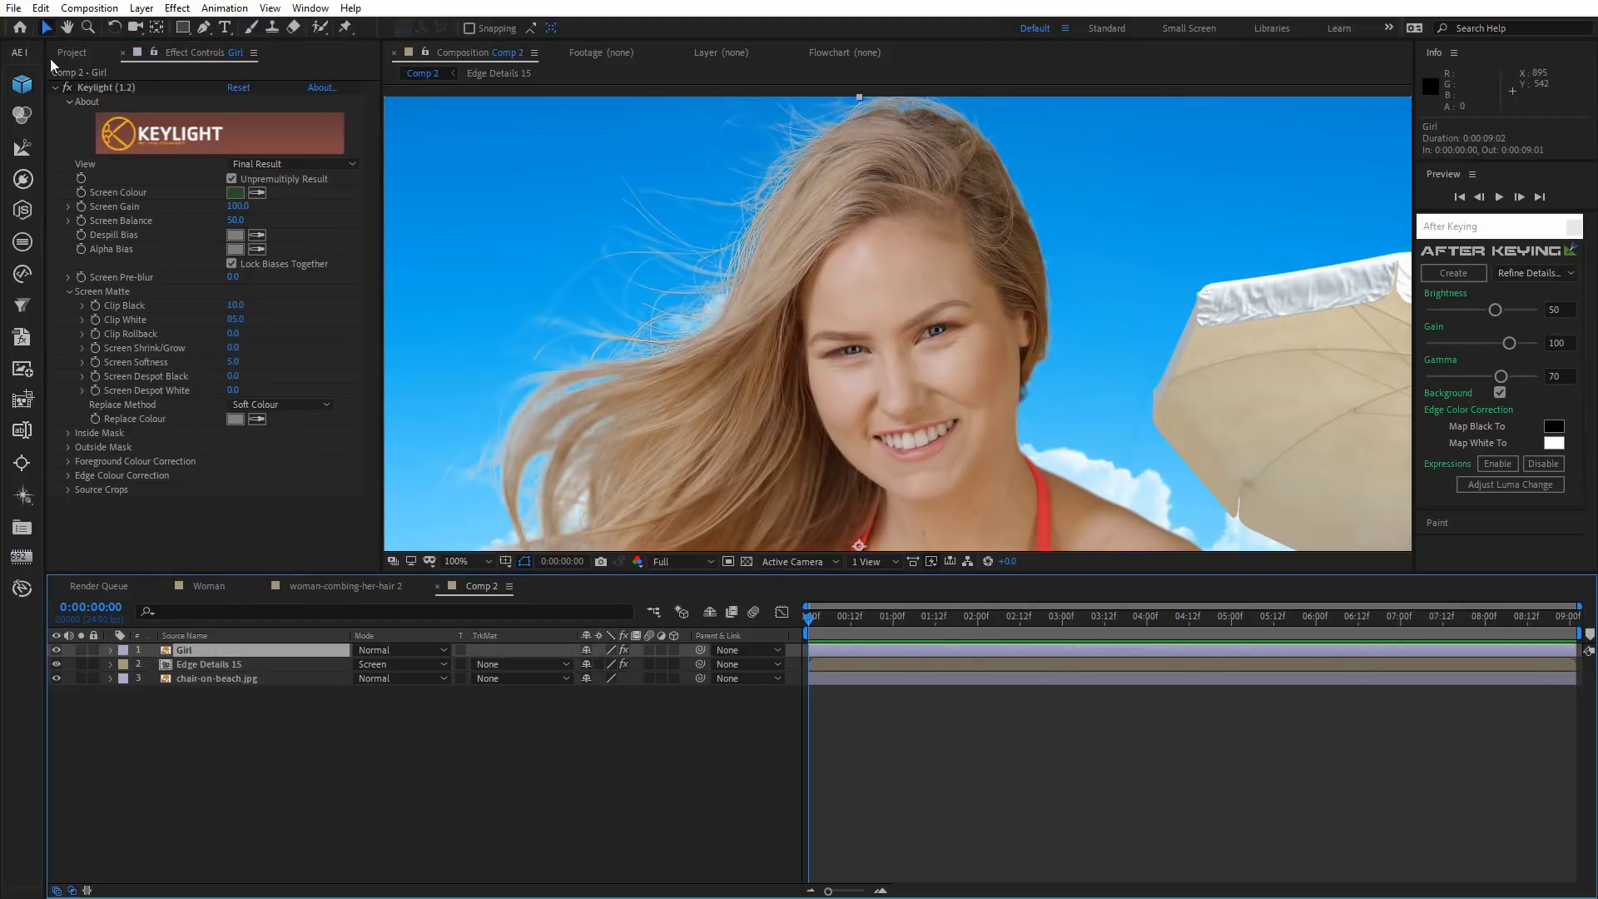
{"action": "left_click", "coordinate": [177, 9]}
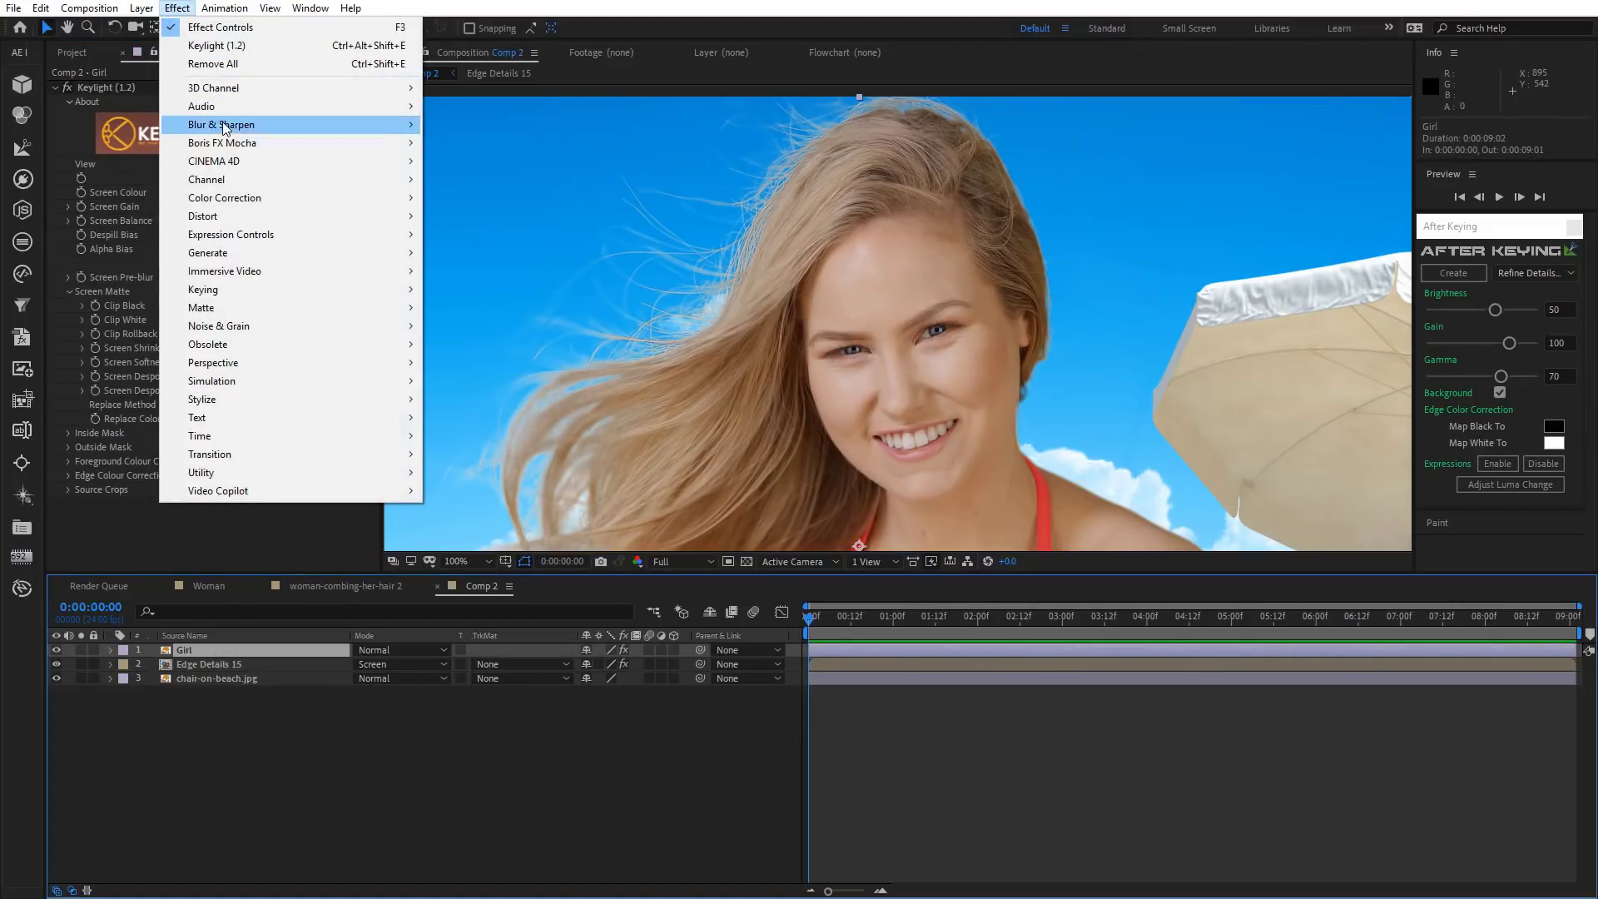
{"action": "mouse_move", "coordinate": [236, 200]}
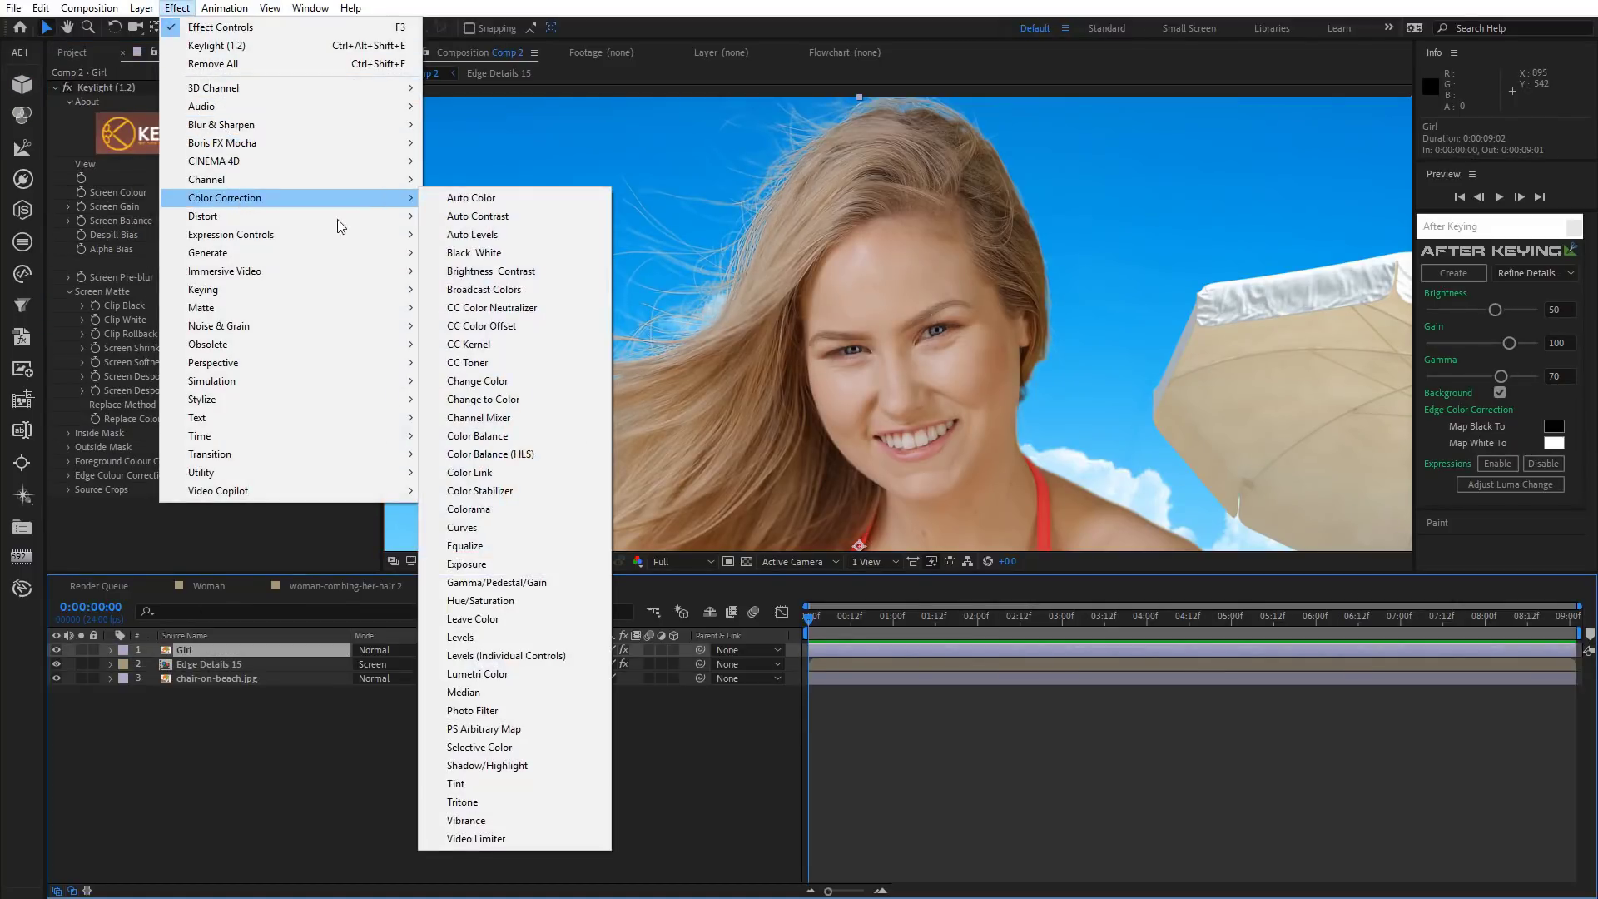
{"action": "left_click", "coordinate": [524, 525]}
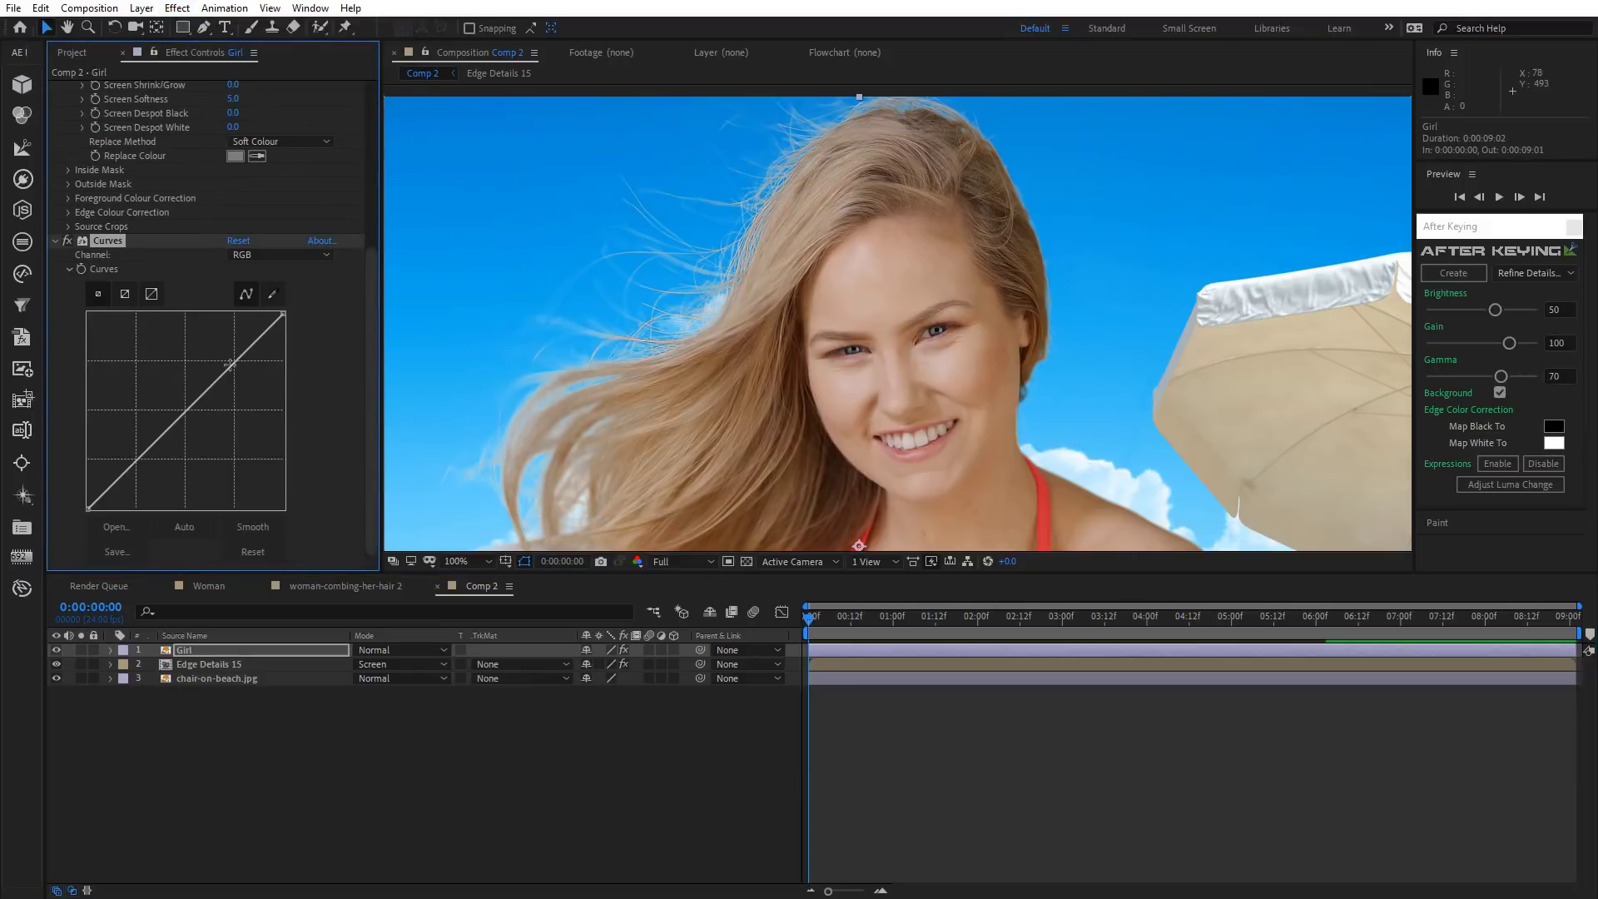
{"action": "left_click_drag", "start_coordinate": [229, 364], "coordinate": [215, 353]}
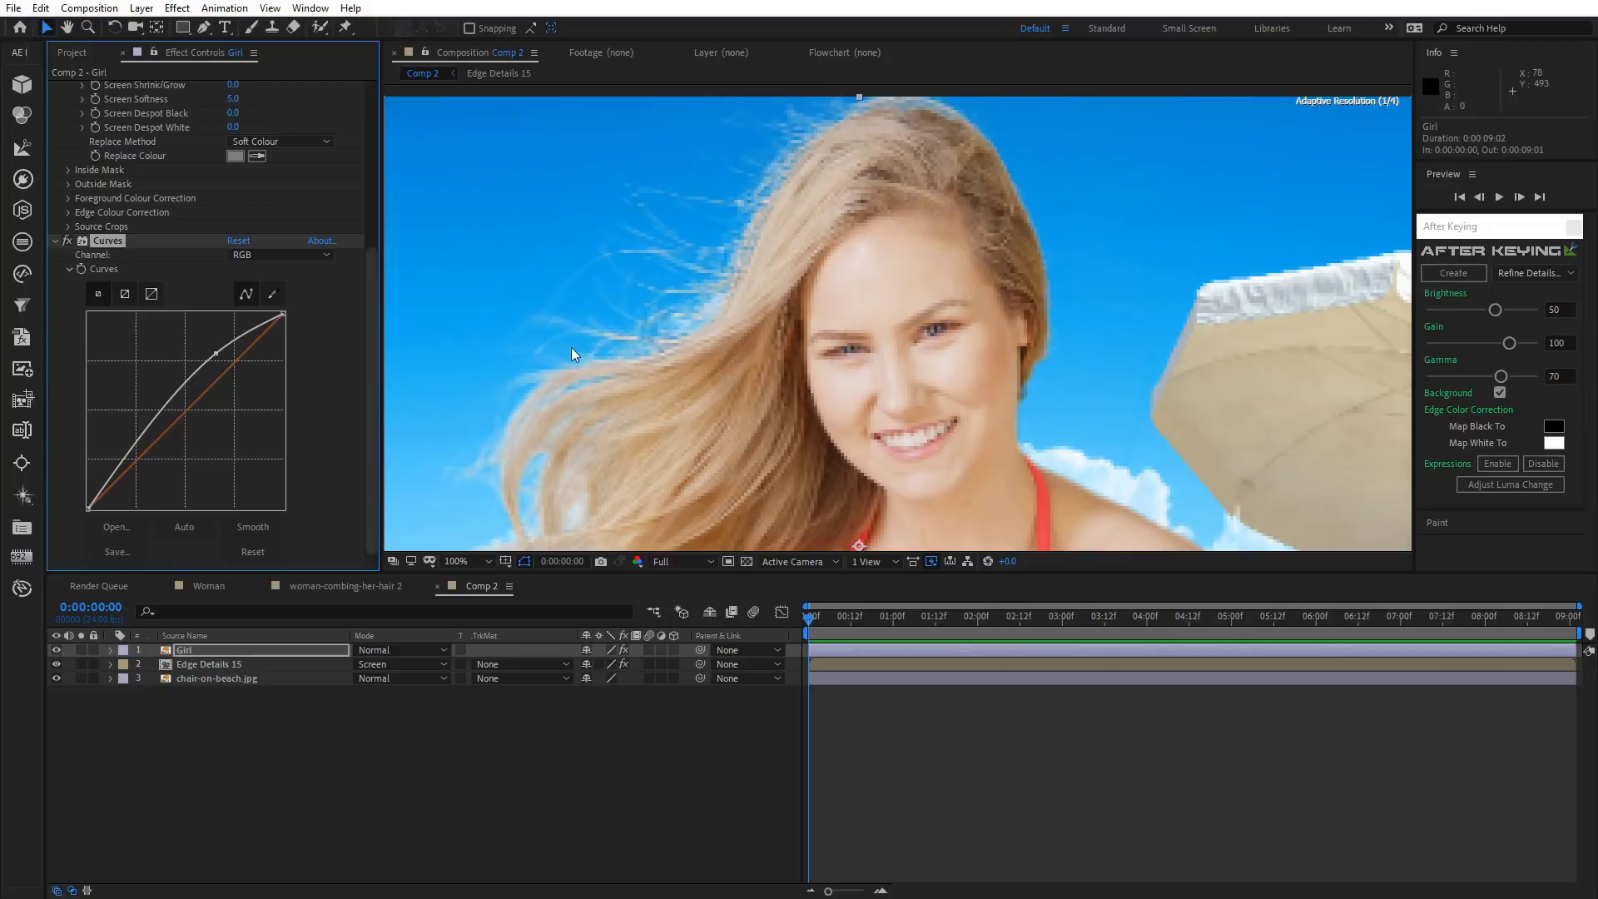
Compare the hair edges in the beach composite with the Edge Details 15 layer hidden and shown.
{"action": "key", "text": "comma"}
{"action": "key", "text": "comma"}
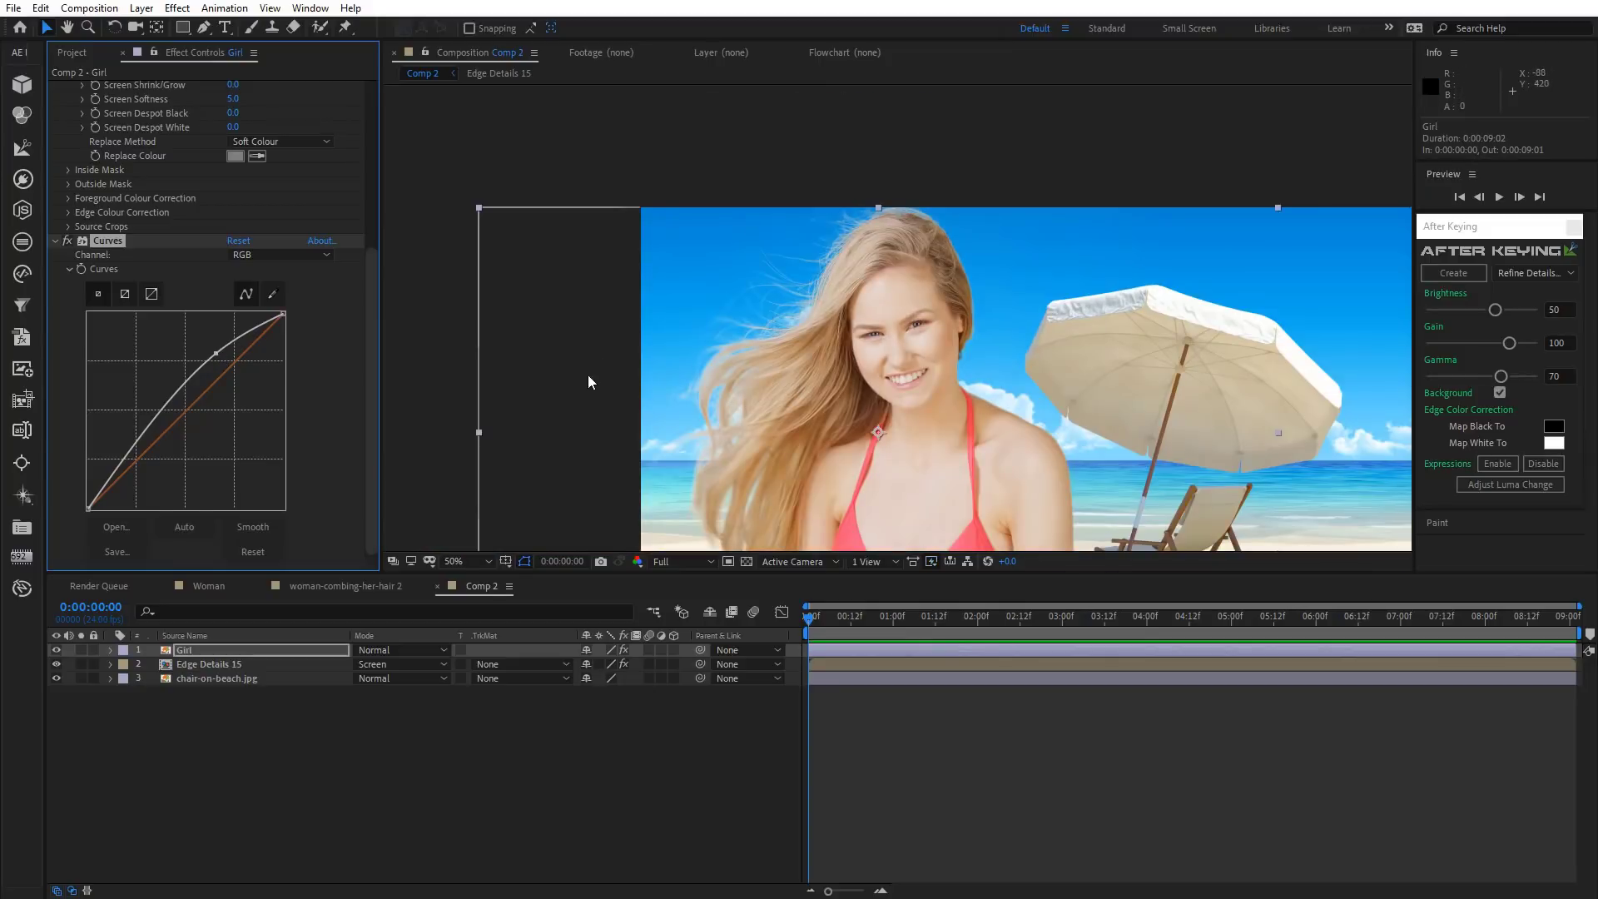
{"action": "key", "text": "shift+slash"}
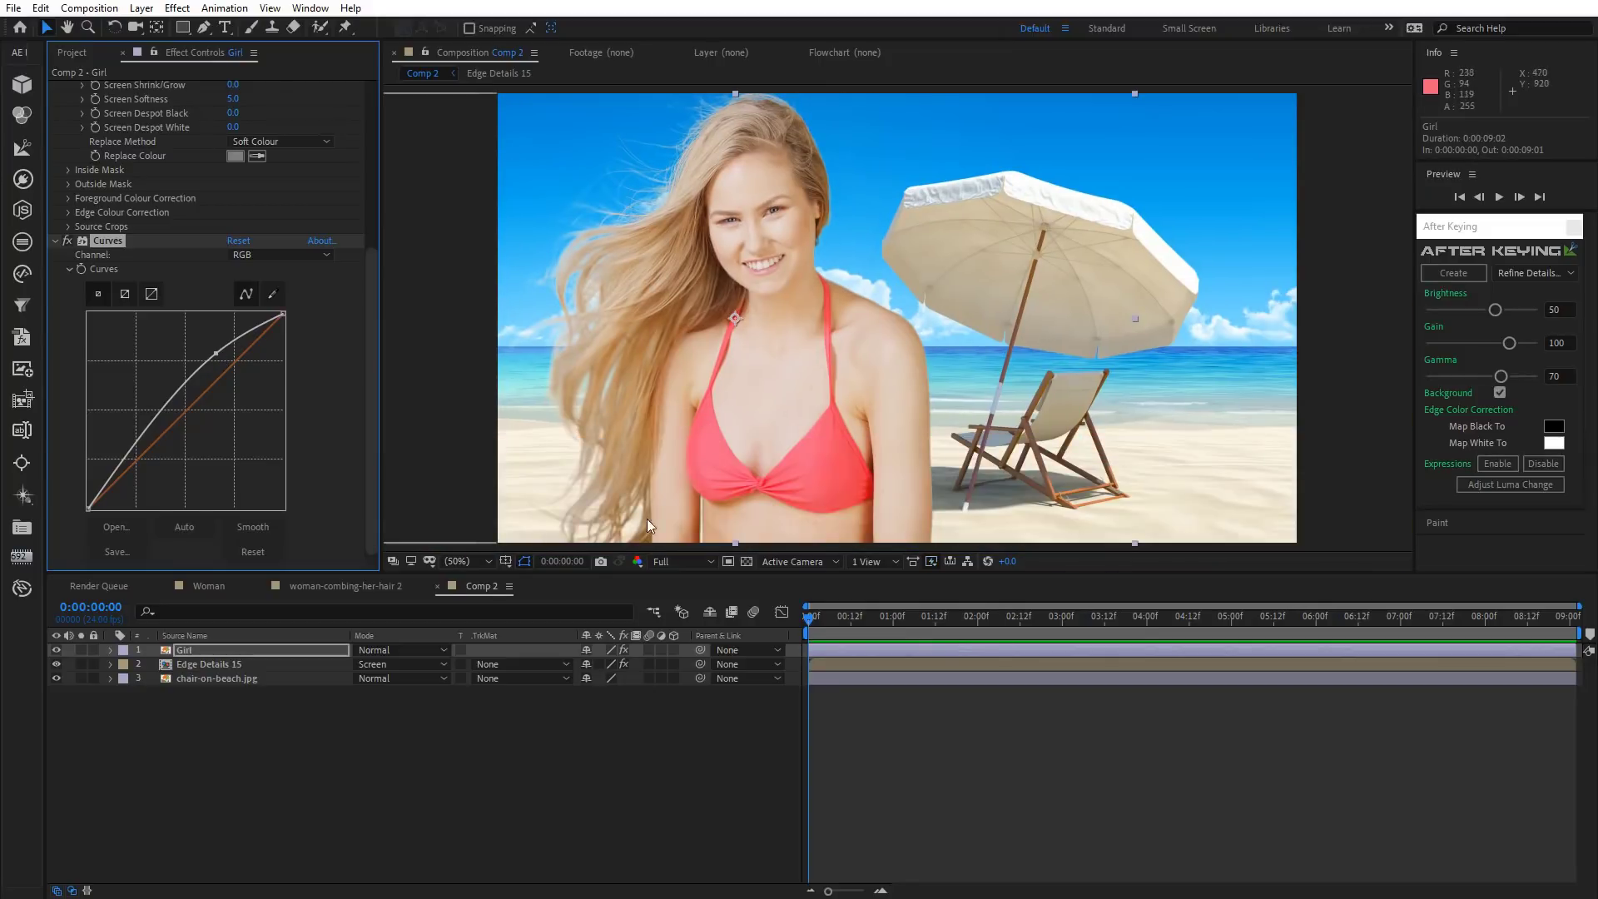
{"action": "left_click", "coordinate": [102, 687]}
{"action": "left_click", "coordinate": [55, 664]}
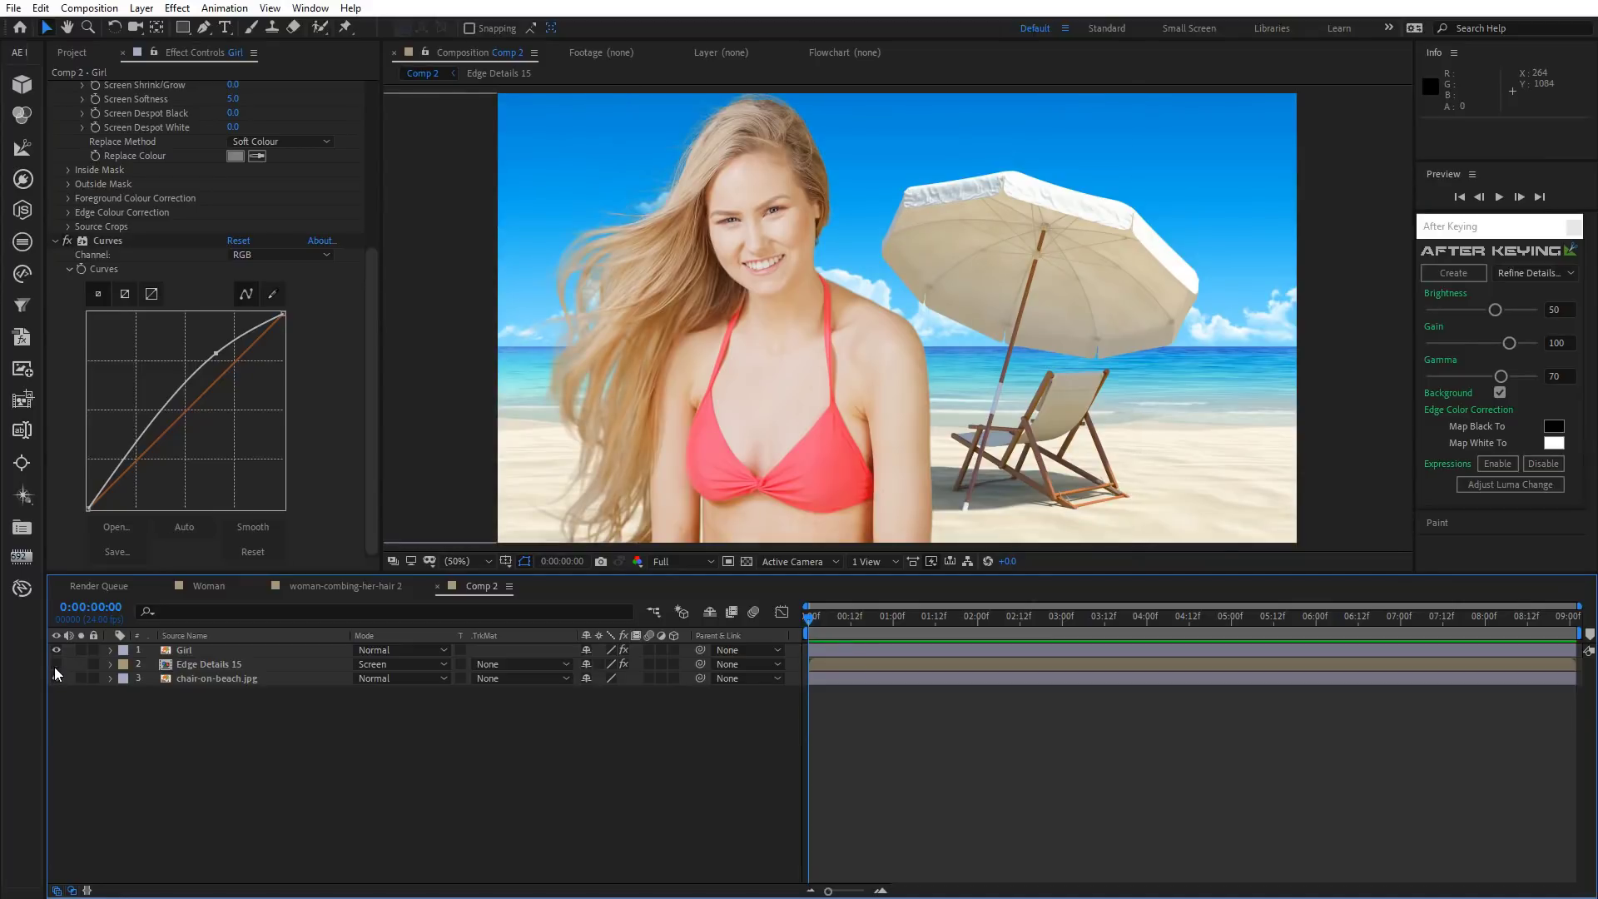
{"action": "left_click", "coordinate": [55, 665]}
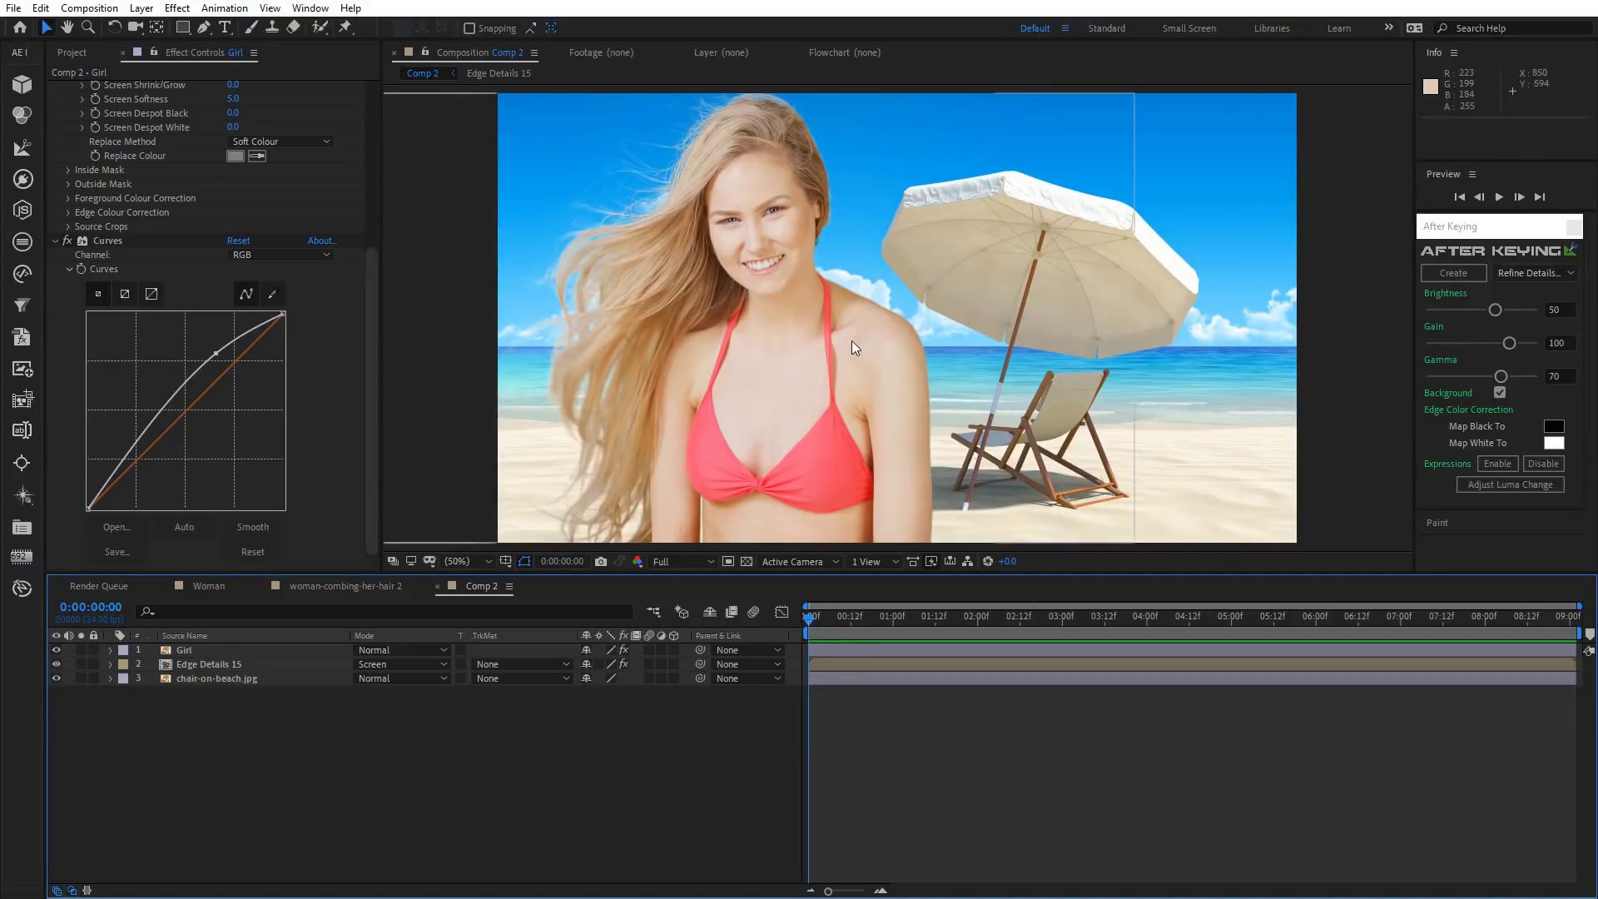
{"action": "scroll", "coordinate": [852, 342], "scroll_direction": "up", "scroll_amount": 1}
{"action": "key", "text": "space"}
{"action": "left_click_drag", "start_coordinate": [851, 343], "coordinate": [1076, 584]}
{"action": "left_click", "coordinate": [55, 666]}
{"action": "left_click", "coordinate": [55, 668]}
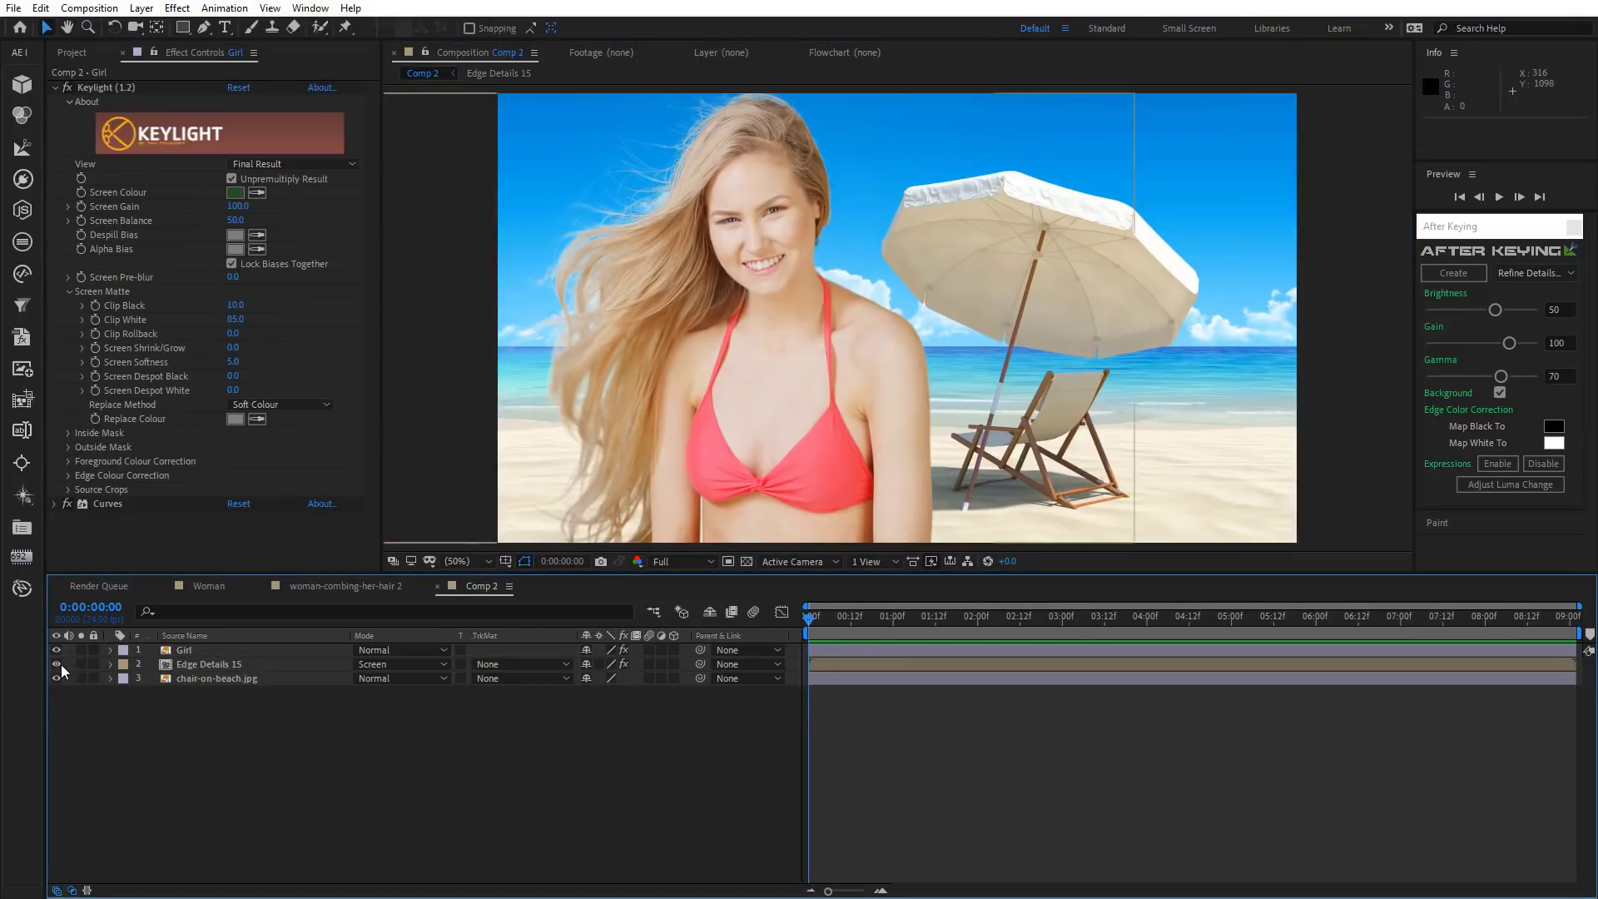
{"action": "left_click", "coordinate": [59, 664]}
{"action": "left_click", "coordinate": [58, 665]}
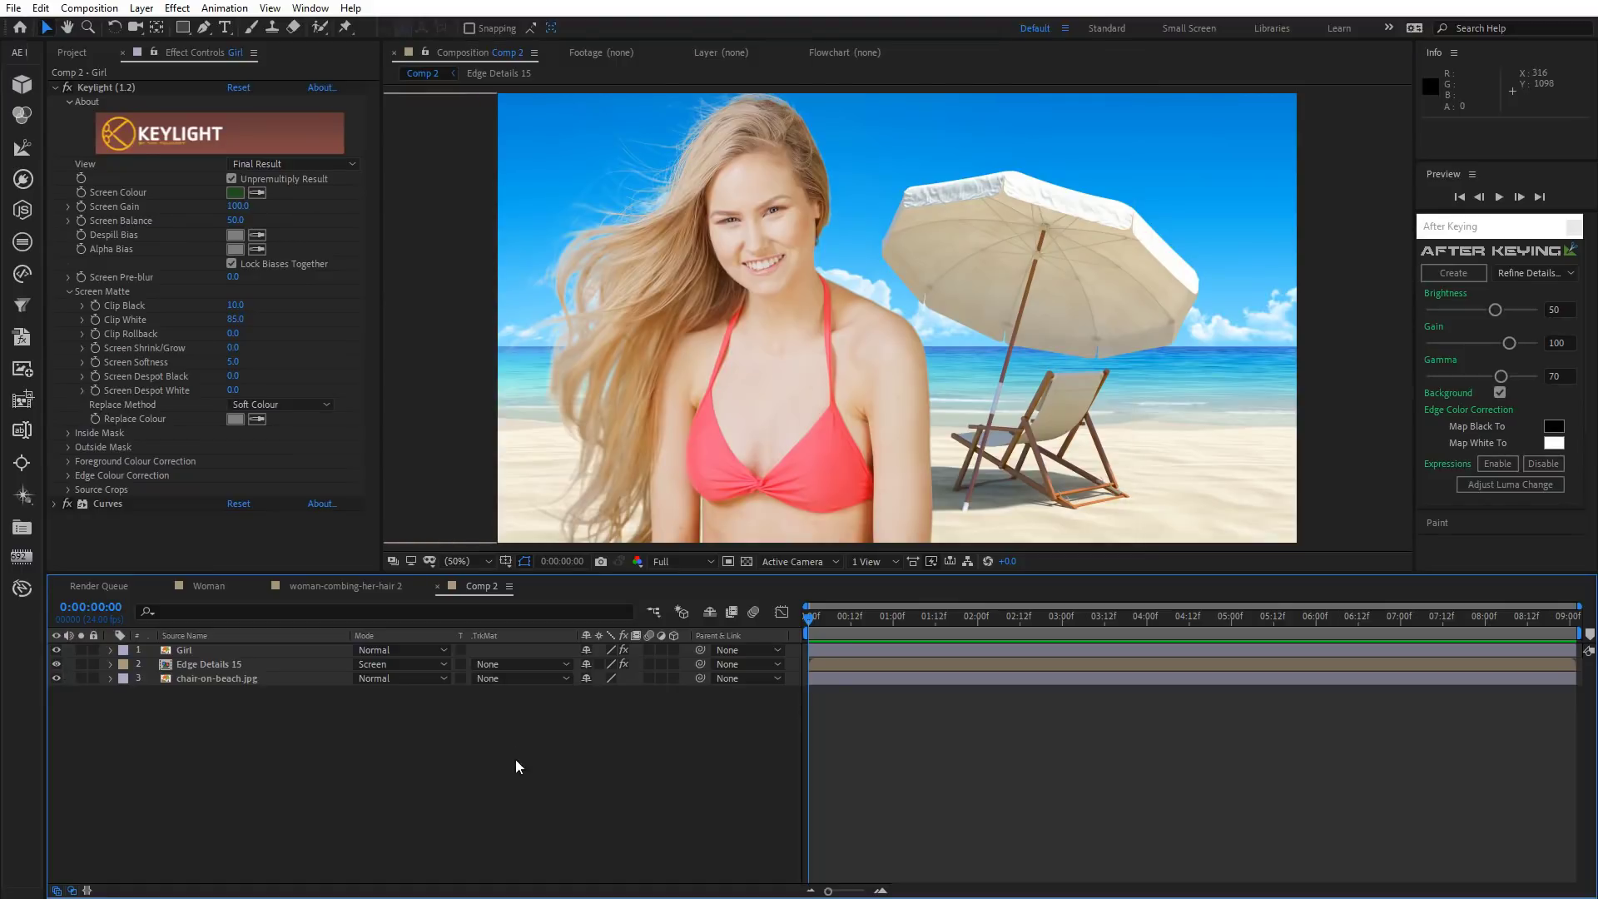